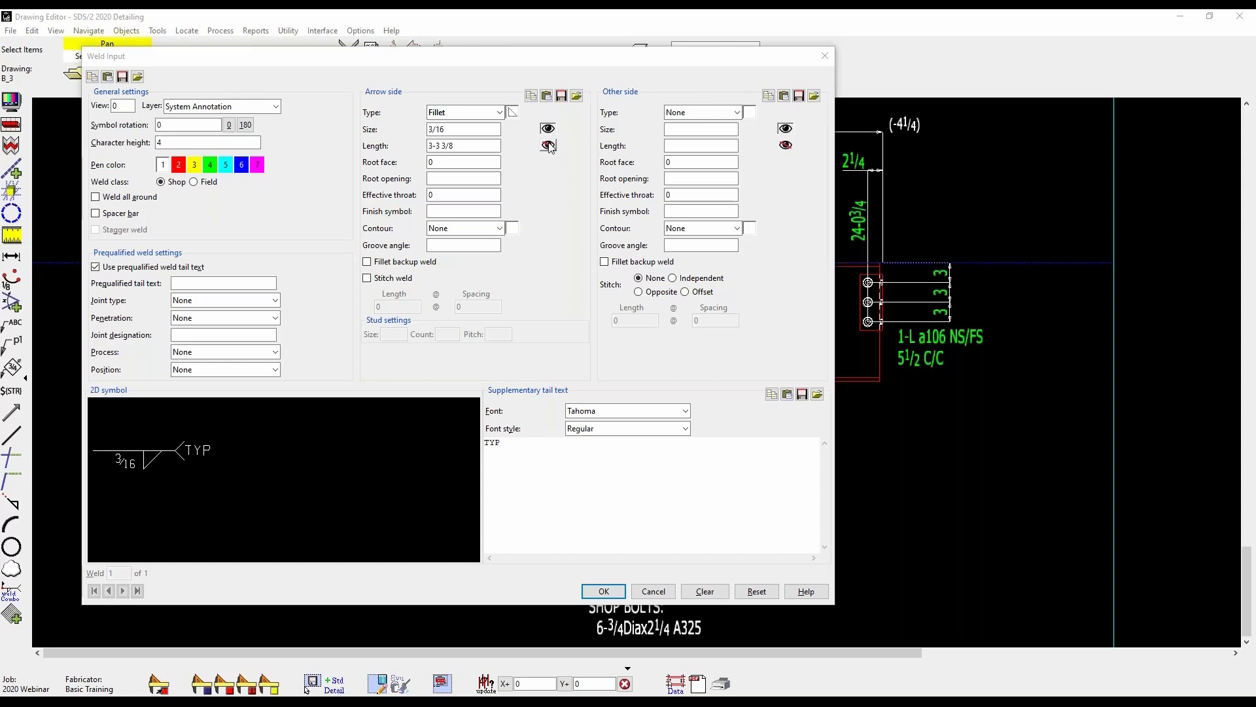
Step: Show the arrow-side weld length in the symbol and try Fillet as the other-side weld type before returning it to None
{"action": "left_click", "coordinate": [548, 145]}
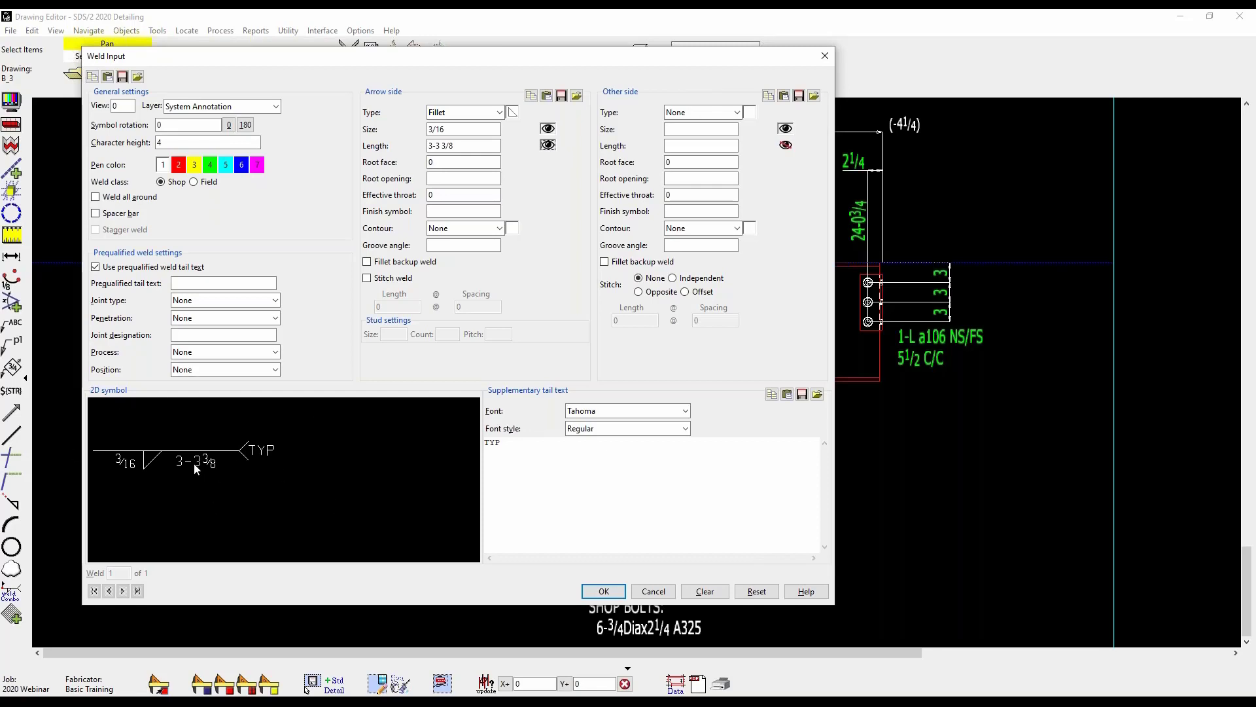
{"action": "left_click", "coordinate": [737, 113]}
{"action": "left_click", "coordinate": [700, 142]}
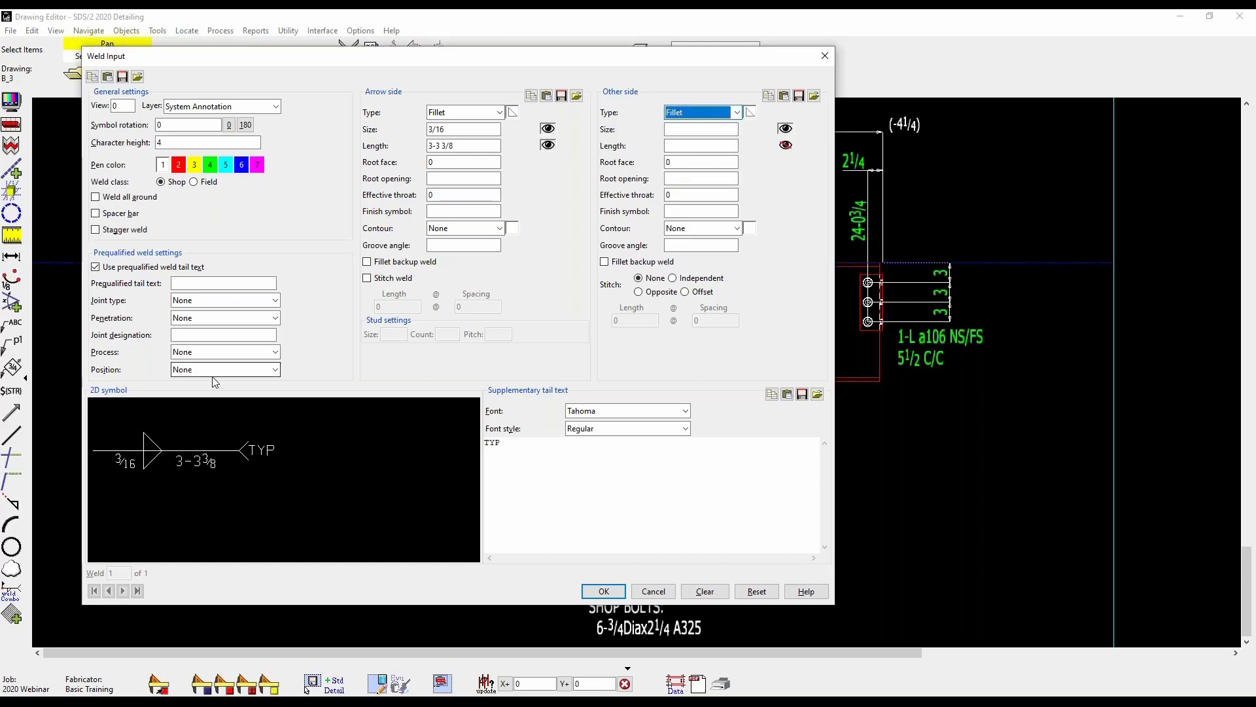
{"action": "left_click", "coordinate": [737, 112]}
{"action": "left_click", "coordinate": [694, 122]}
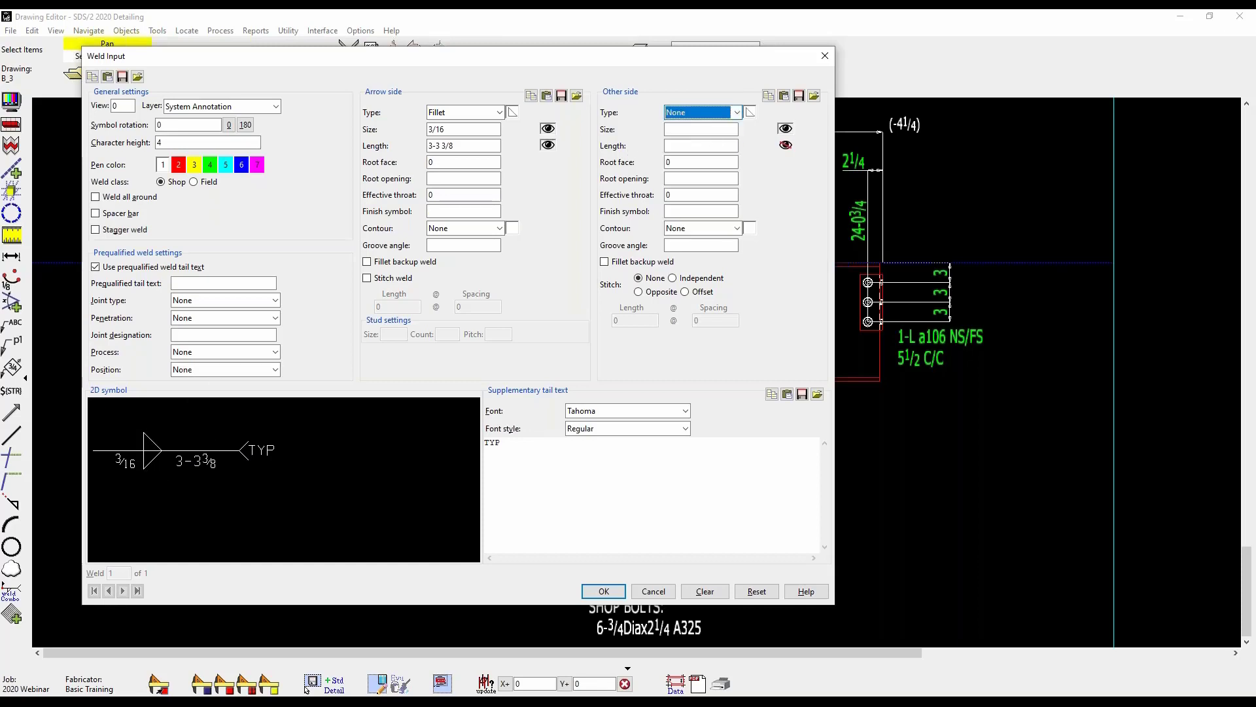
Step: Toggle the arrow-side weld size display off and back on, and apply the weld settings to the drawing
{"action": "left_click", "coordinate": [548, 128]}
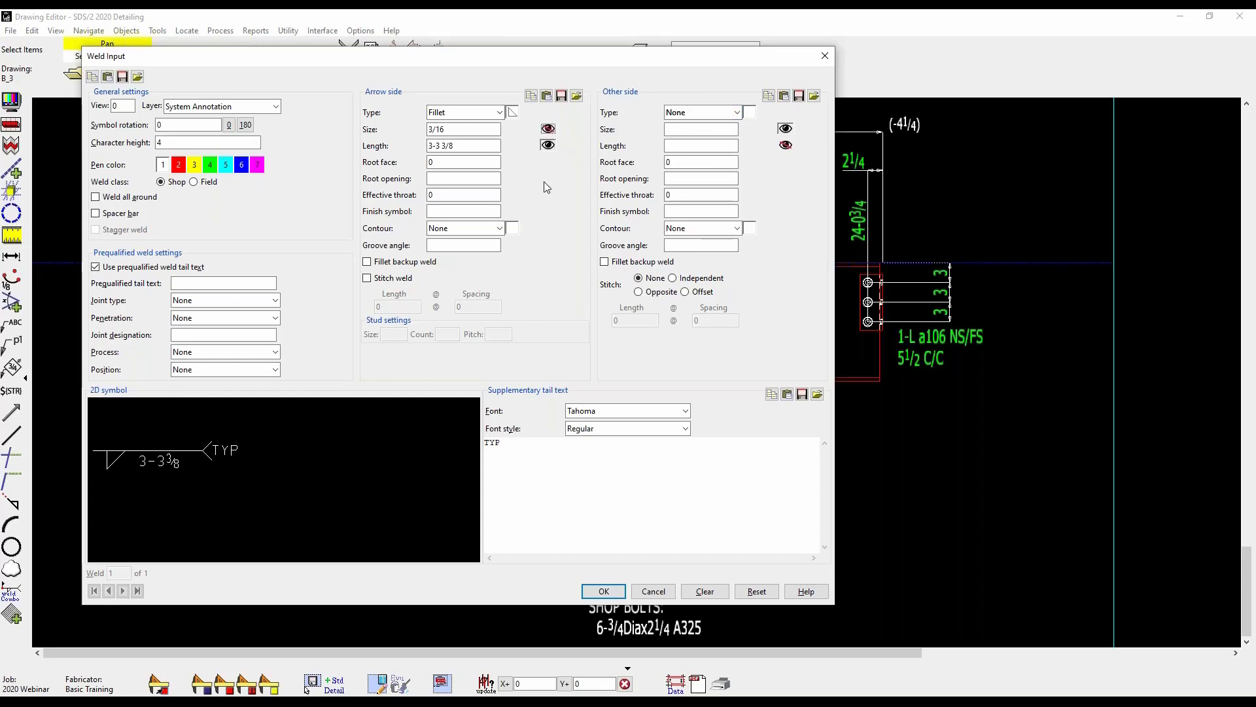
{"action": "left_click", "coordinate": [548, 128]}
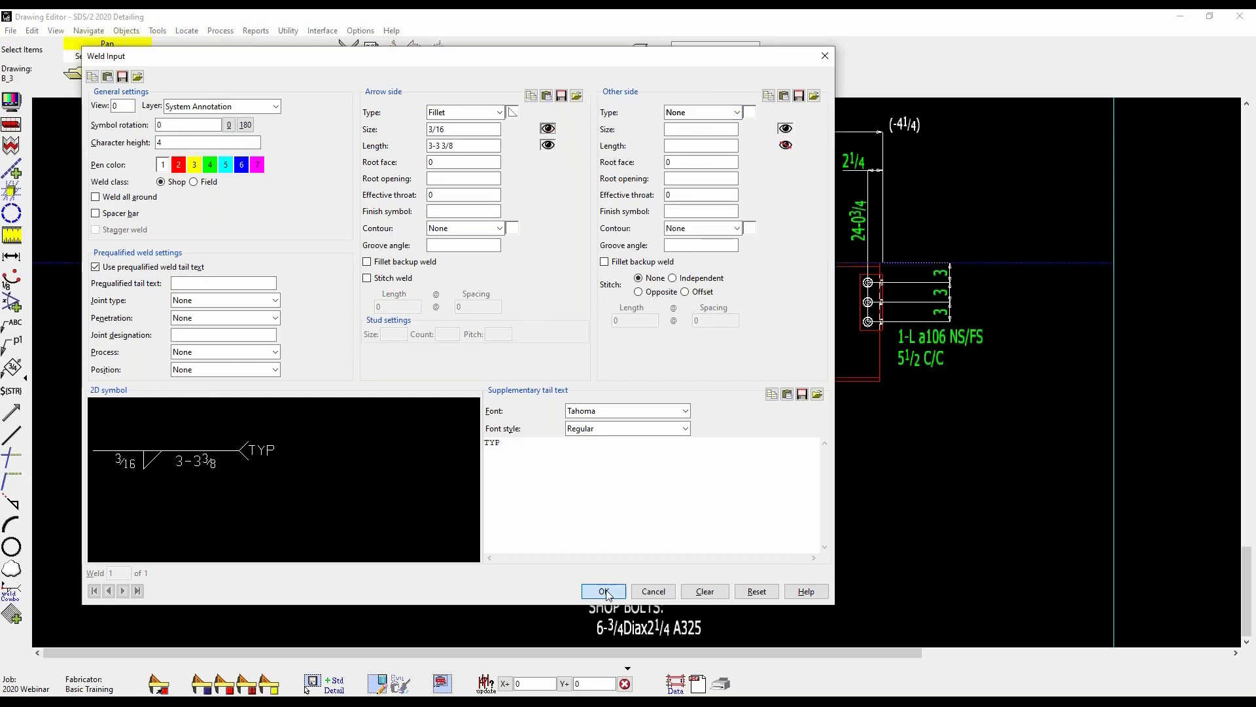
{"action": "left_click", "coordinate": [604, 591]}
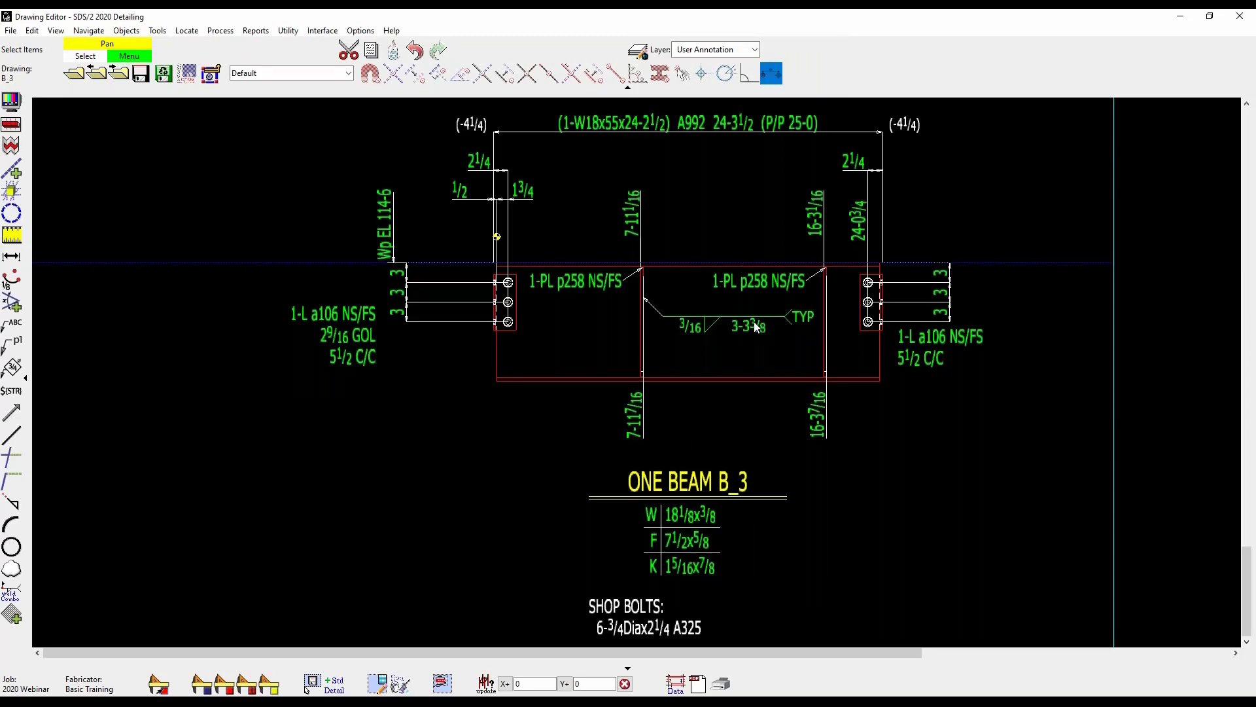
Step: Reopen the TYP weld symbol on beam B_3 for editing and hide its arrow-side length
{"action": "double_click", "coordinate": [756, 327]}
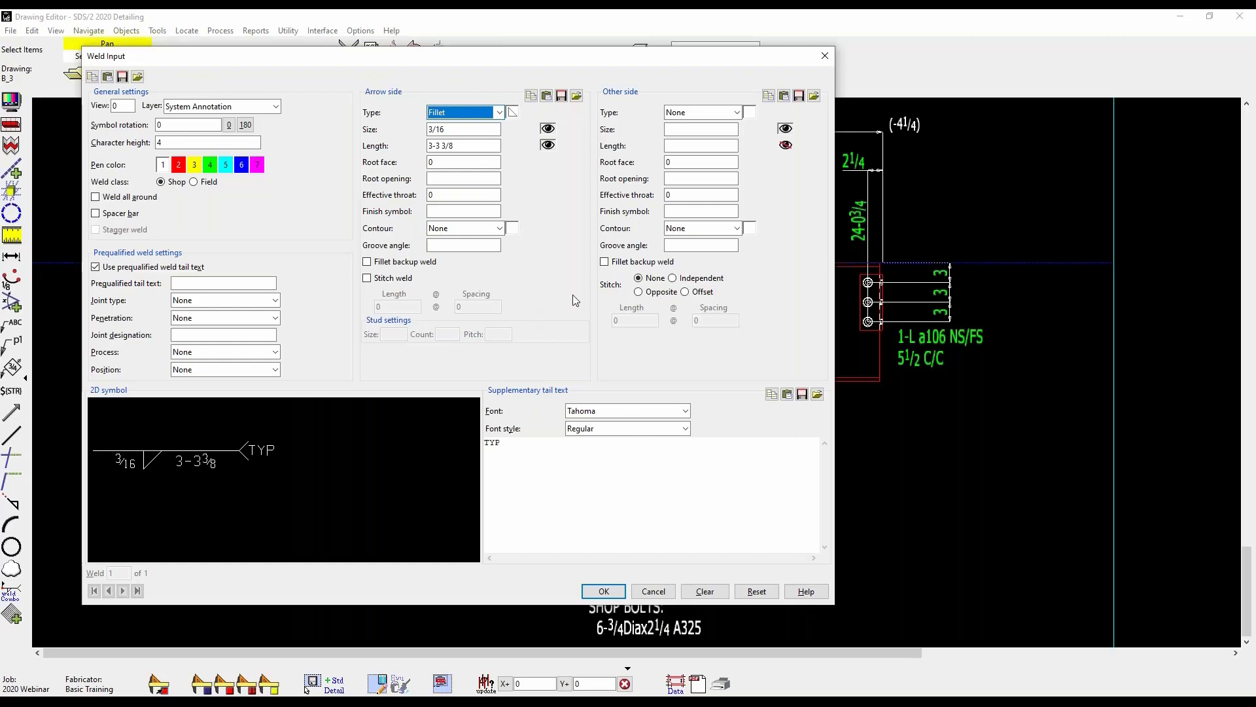
{"action": "left_click", "coordinate": [549, 144]}
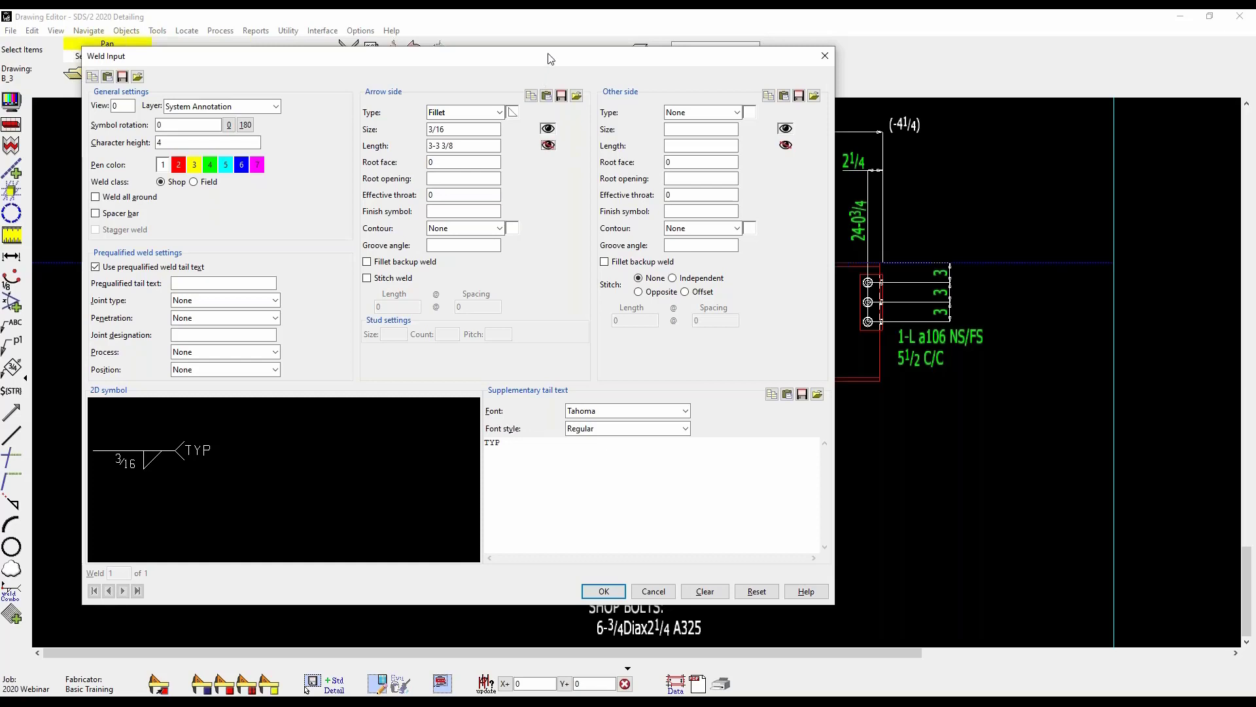
{"action": "left_click_drag", "start_coordinate": [569, 54], "coordinate": [607, 49]}
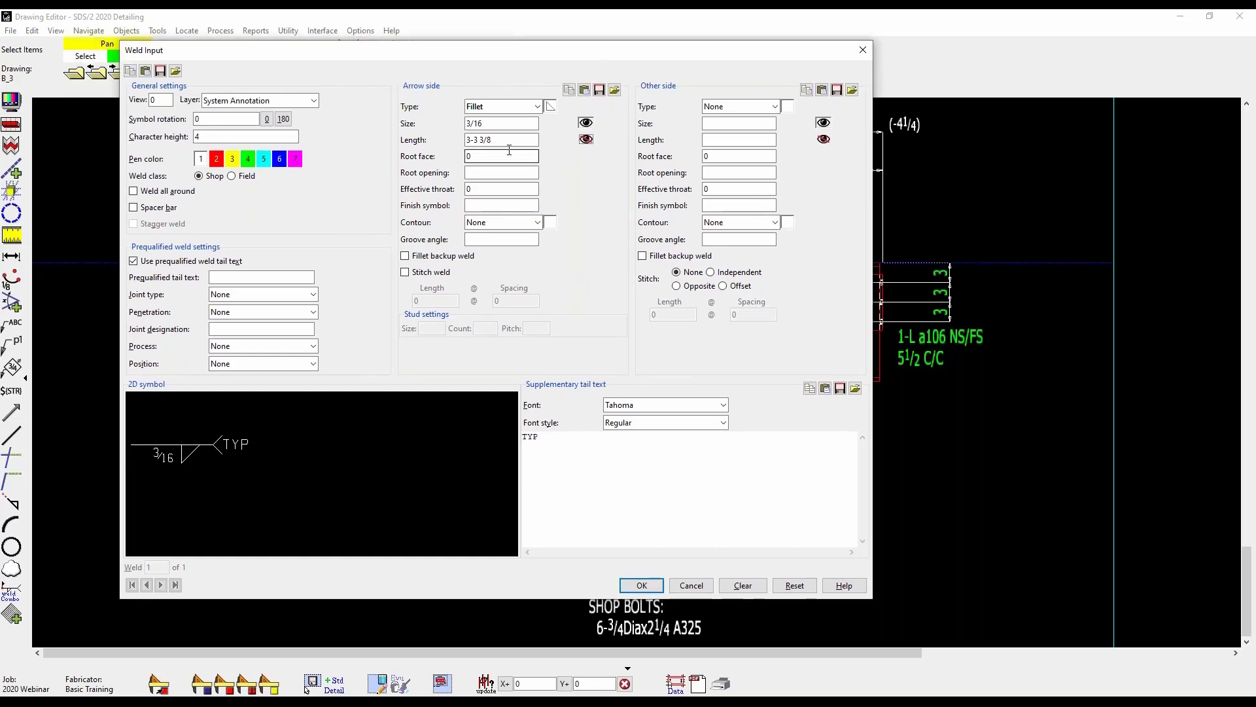
Step: Change the arrow-side weld type to Stud
{"action": "left_click", "coordinate": [535, 106]}
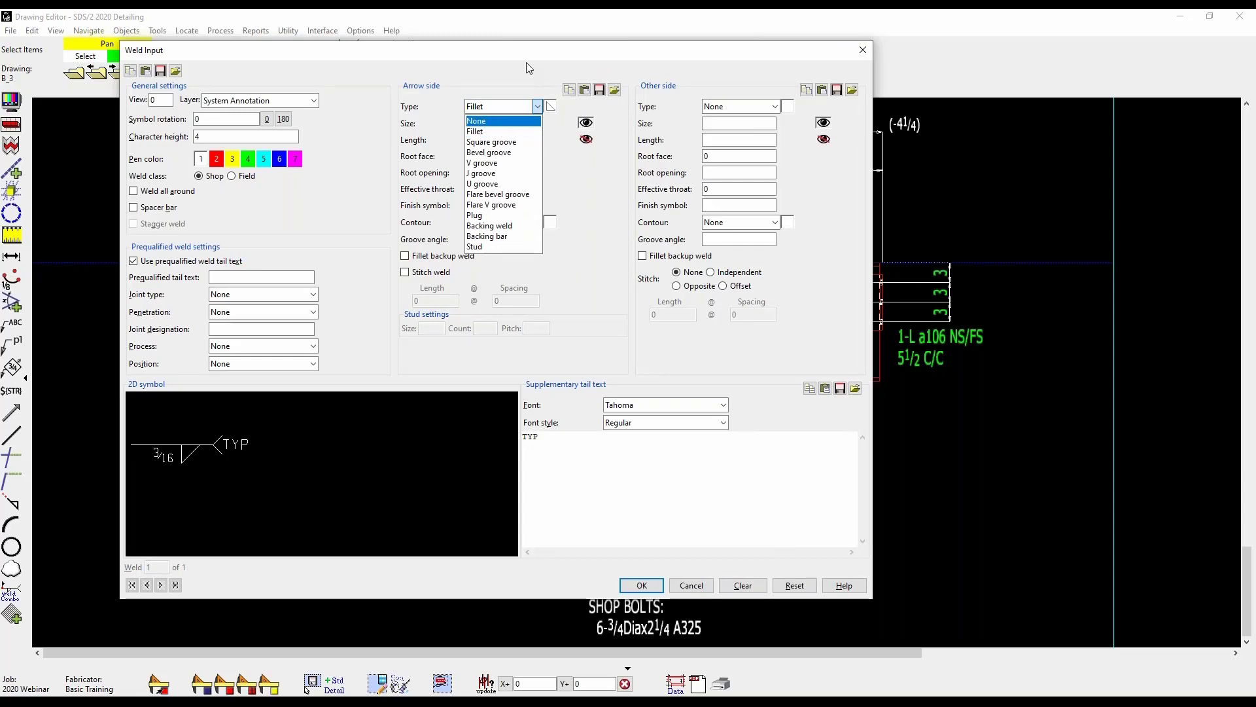
{"action": "left_click", "coordinate": [558, 51]}
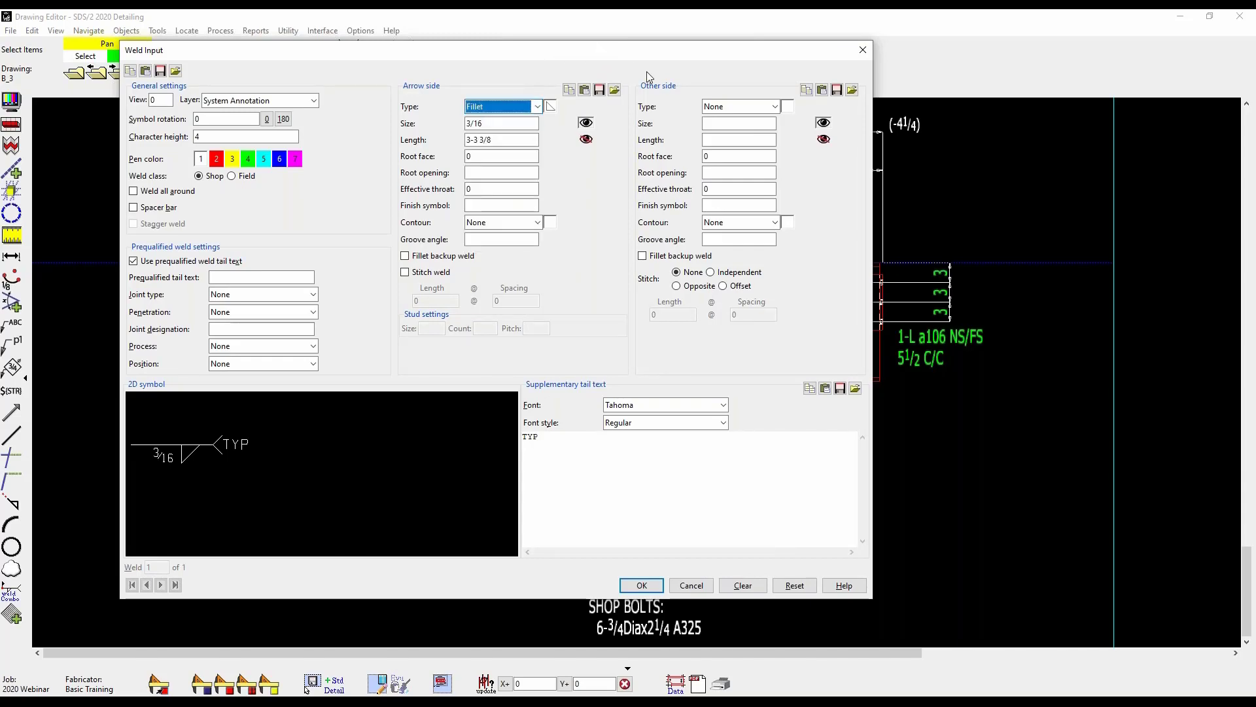
{"action": "left_click", "coordinate": [538, 106]}
{"action": "left_click", "coordinate": [488, 246]}
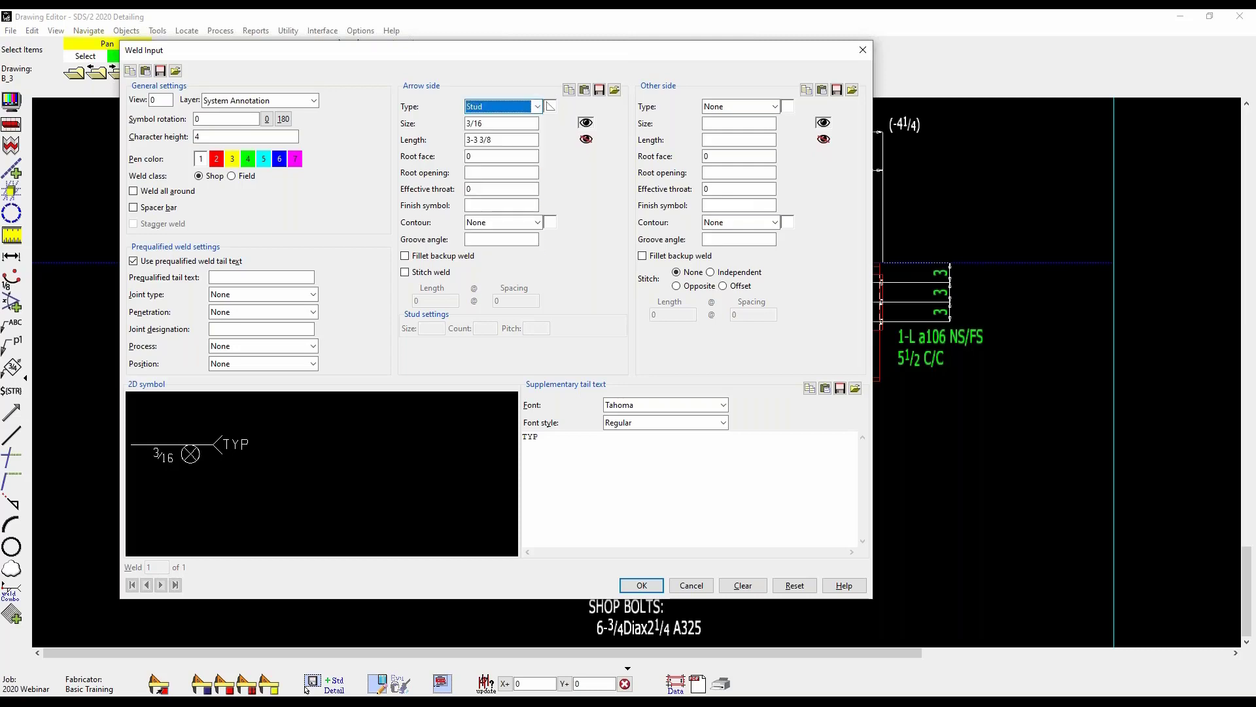
{"action": "left_click_drag", "start_coordinate": [511, 57], "coordinate": [537, 37]}
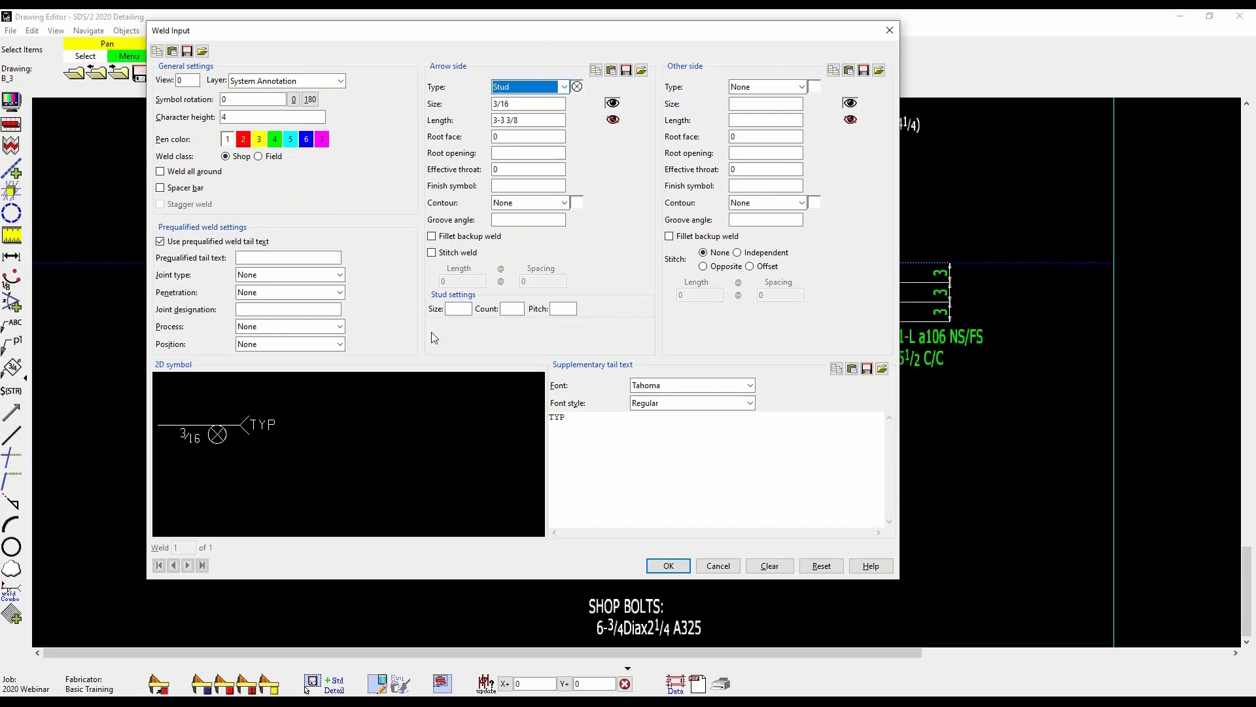
Step: Hide the arrow-side weld size, leave the stud size empty, and apply the stud weld symbol to the drawing
{"action": "left_click", "coordinate": [461, 309]}
{"action": "left_click", "coordinate": [505, 309]}
{"action": "left_click", "coordinate": [563, 308]}
{"action": "left_click", "coordinate": [612, 102]}
{"action": "left_click", "coordinate": [459, 309]}
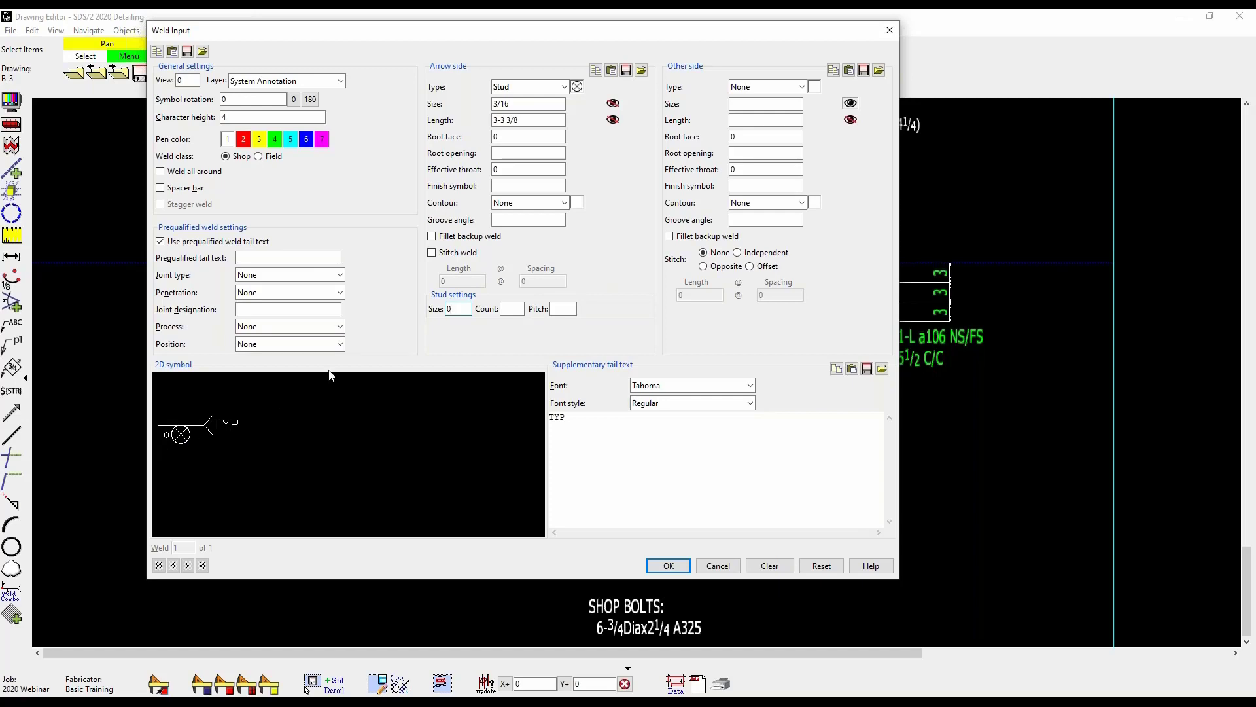
{"action": "double_click", "coordinate": [466, 310]}
{"action": "left_click", "coordinate": [676, 567]}
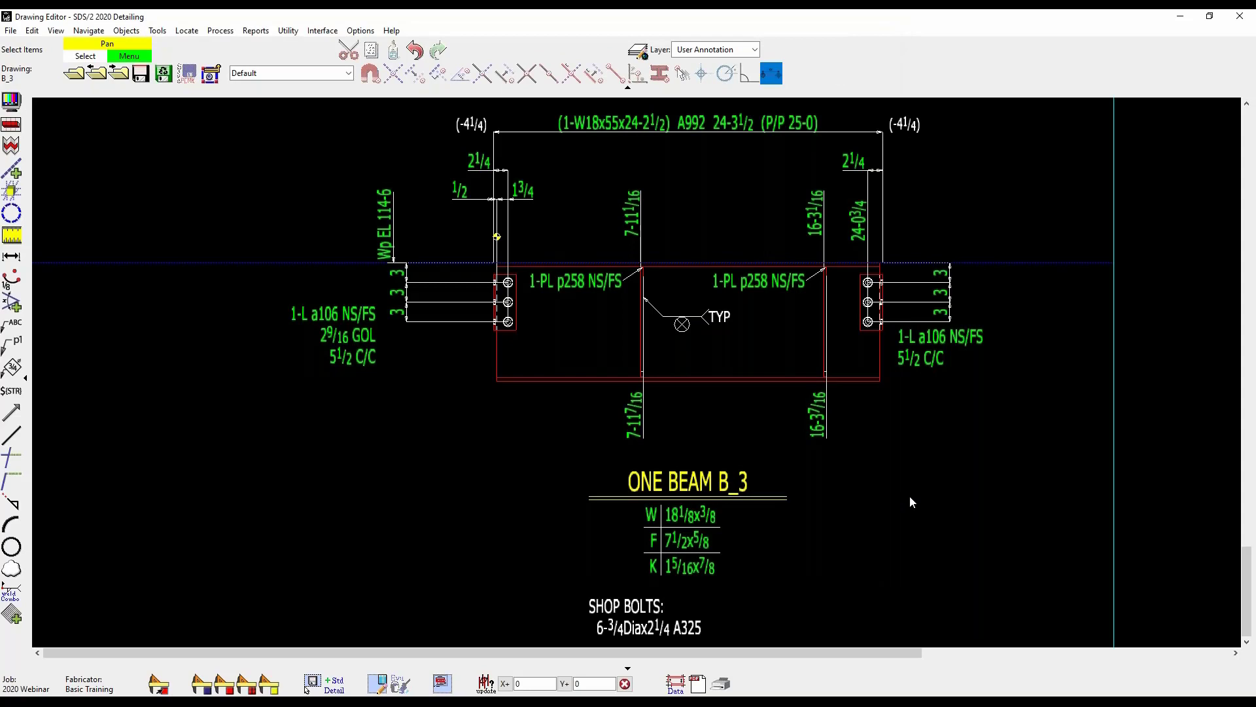
Step: Switch to the main menu and open the 2020 Webinar job's 3D model in Modeling
{"action": "key", "text": "alt+Tab"}
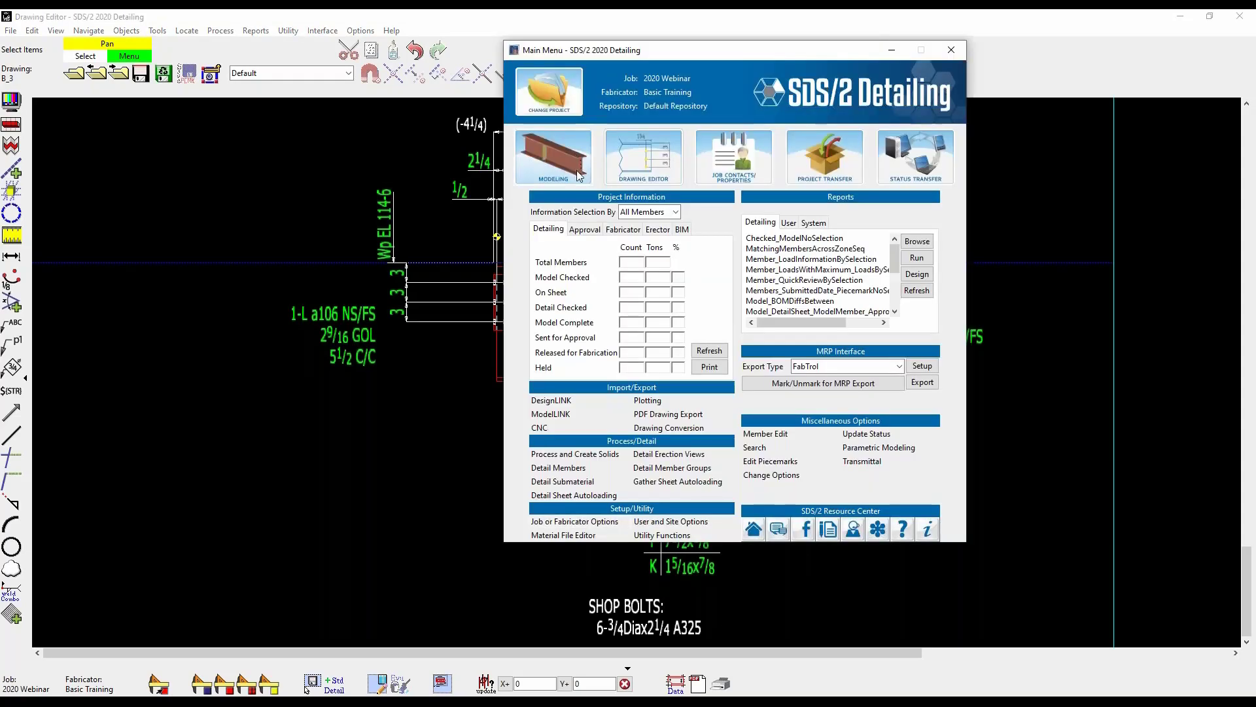
{"action": "left_click", "coordinate": [583, 178]}
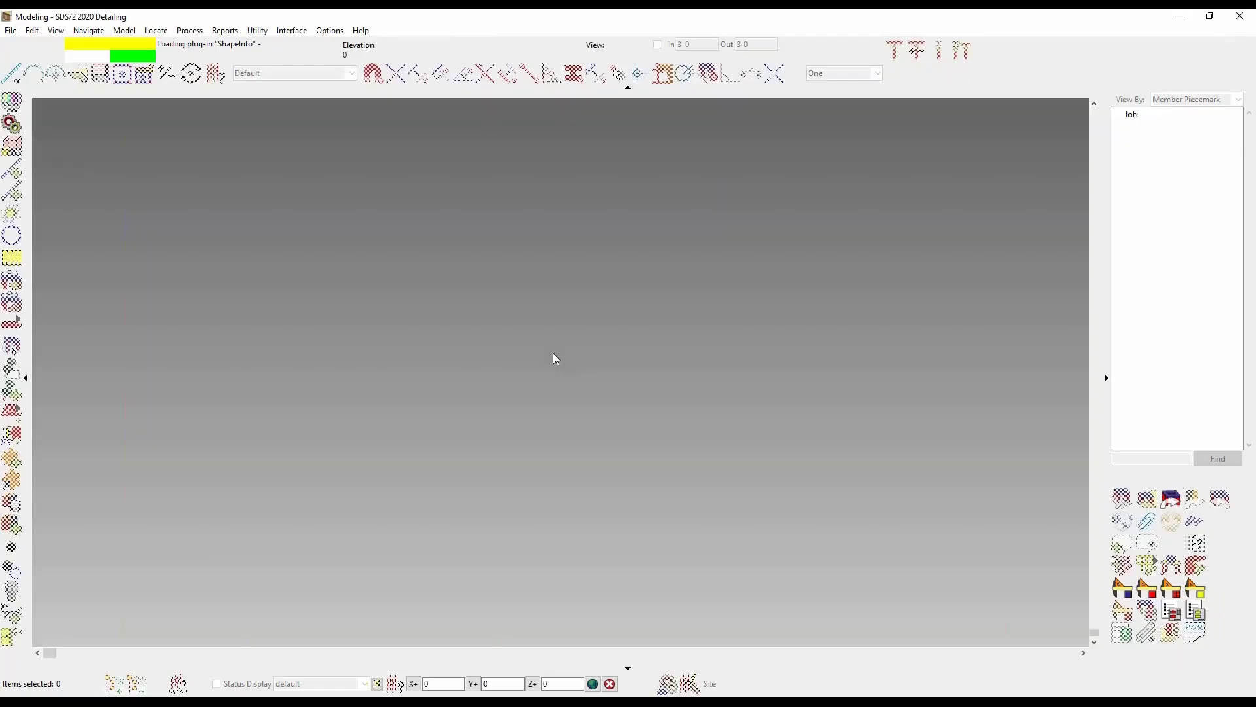
{"action": "double_click", "coordinate": [305, 211]}
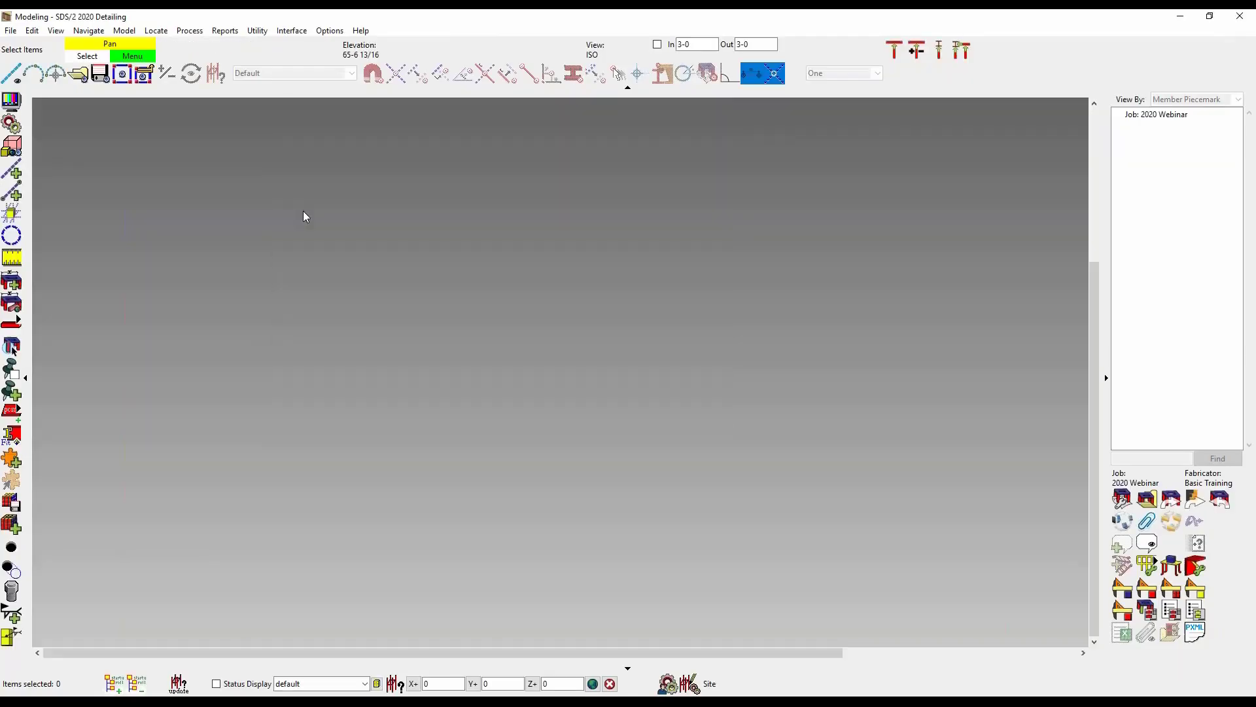
{"action": "scroll", "coordinate": [568, 272], "scroll_direction": "up", "scroll_amount": 6}
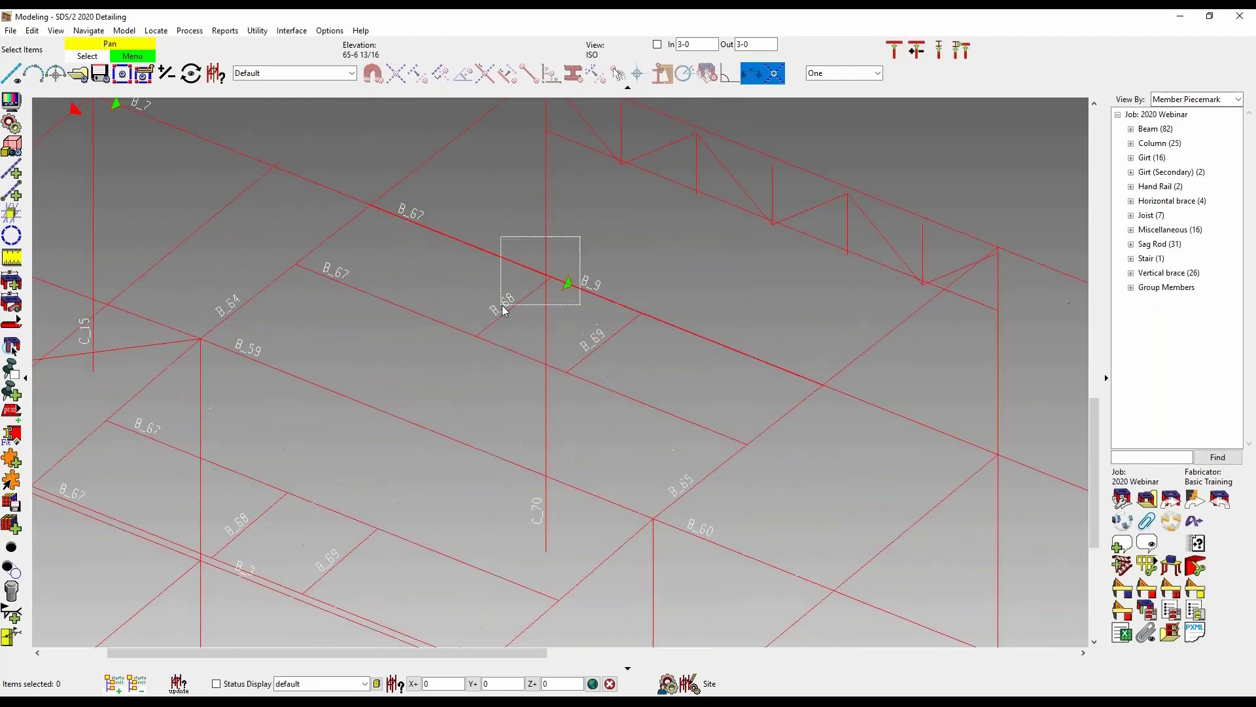
Step: Try to isolate column C_70 and two beams by hiding all unselected members, and show all members again
{"action": "left_click_drag", "start_coordinate": [502, 305], "coordinate": [502, 304]}
{"action": "left_click", "coordinate": [587, 226]}
{"action": "left_click_drag", "start_coordinate": [574, 199], "coordinate": [464, 234]}
{"action": "left_click", "coordinate": [312, 183], "text": "shift"}
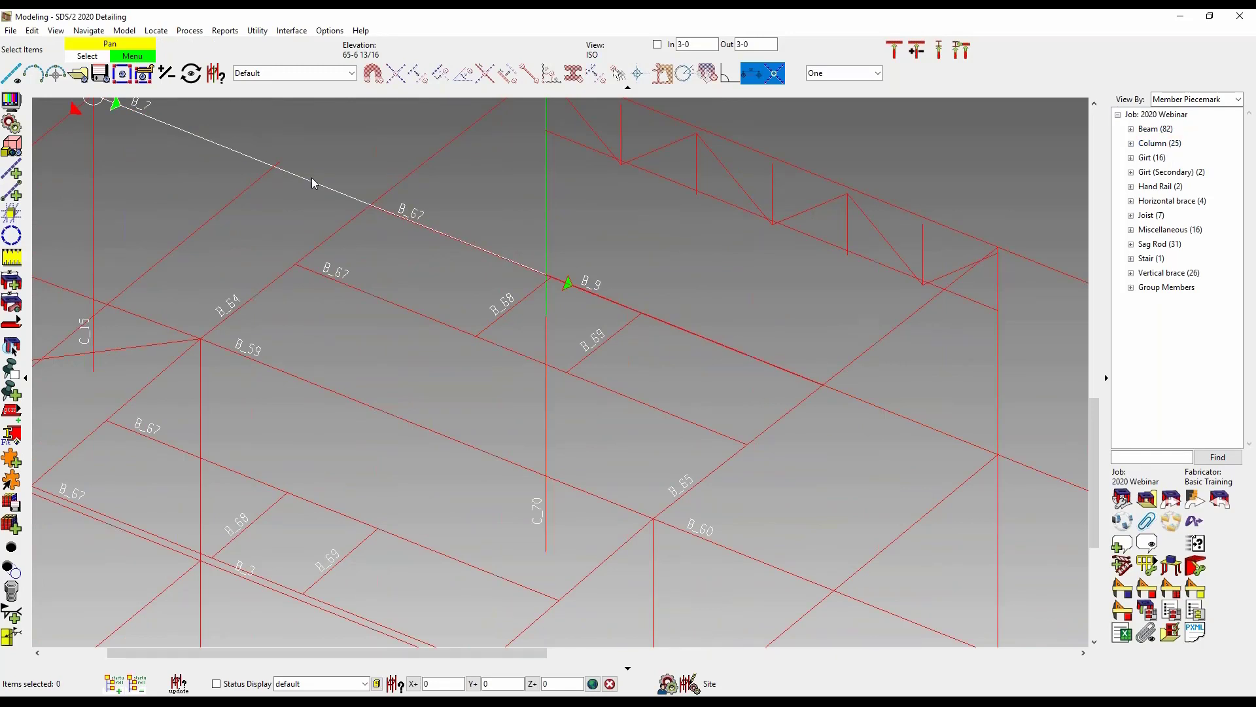
{"action": "left_click", "coordinate": [536, 205], "text": "shift"}
{"action": "right_click", "coordinate": [647, 225]}
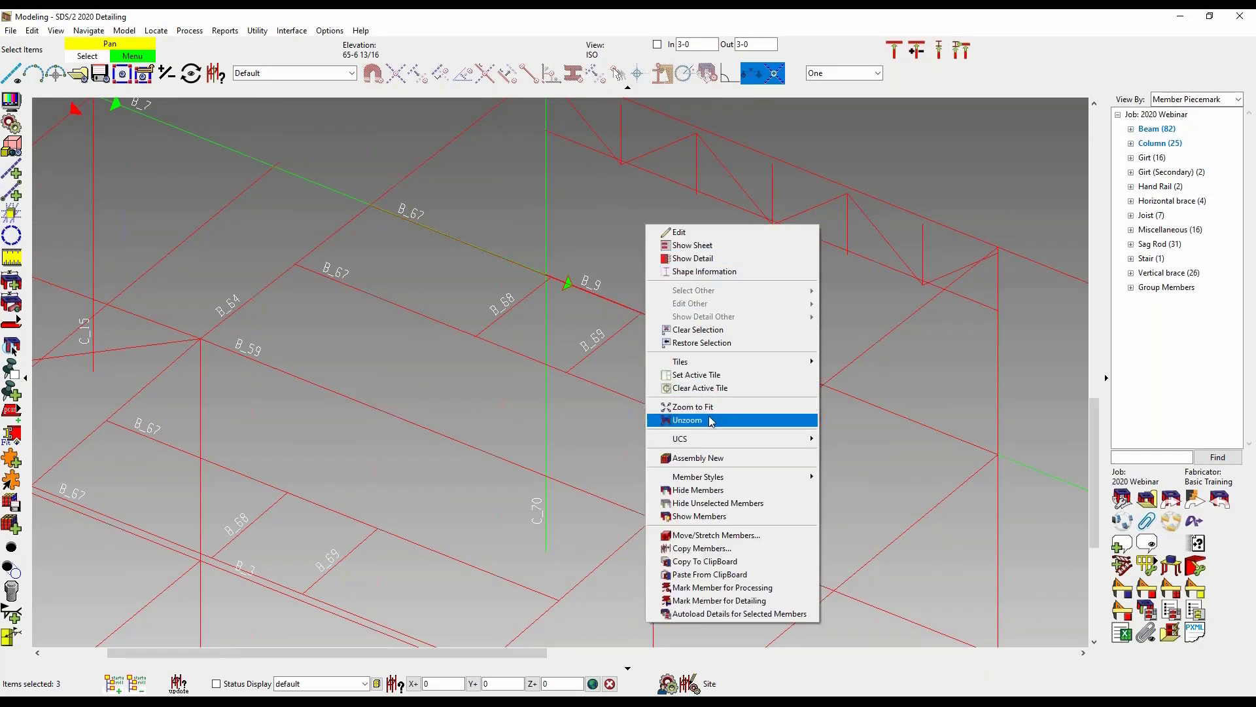
{"action": "left_click", "coordinate": [720, 503]}
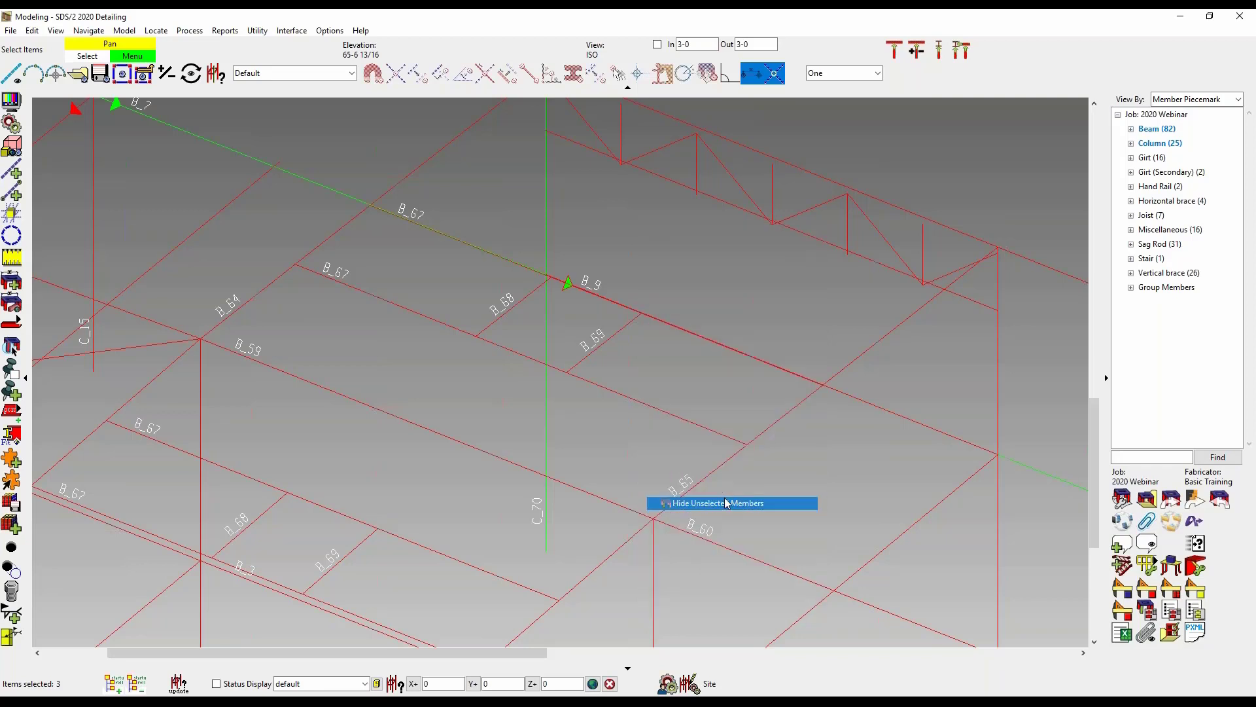
{"action": "right_click", "coordinate": [608, 282]}
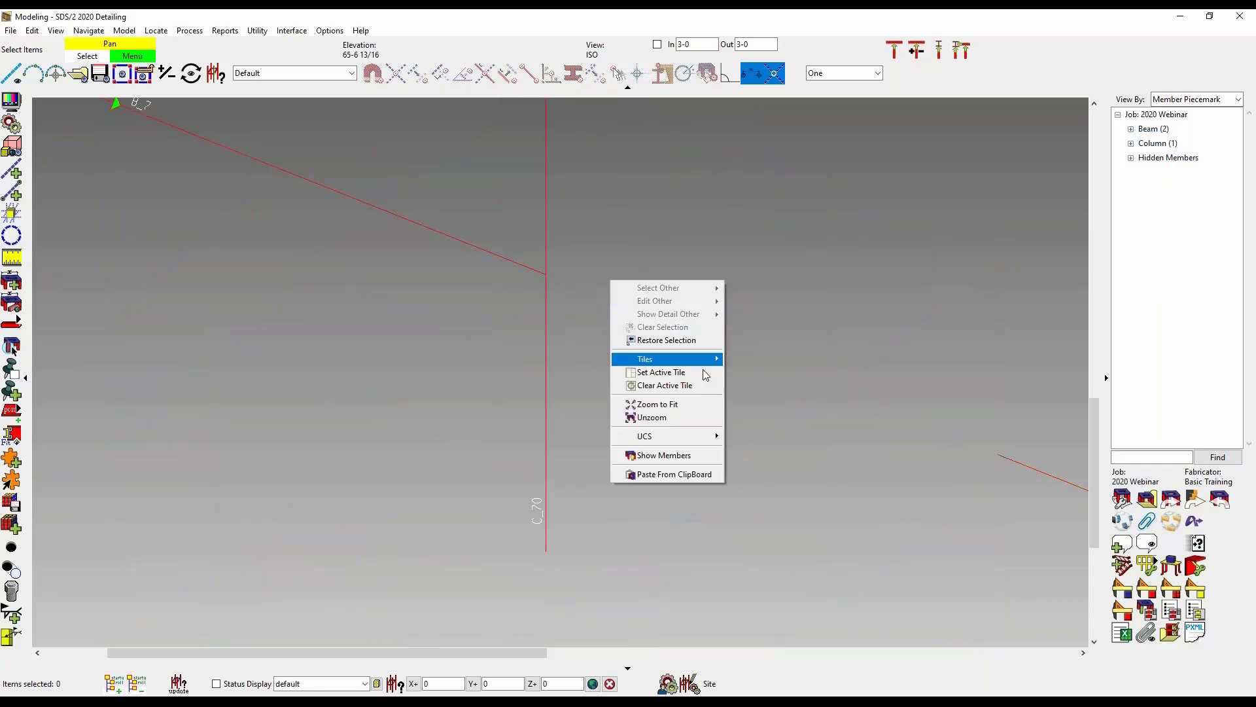
{"action": "left_click", "coordinate": [667, 456]}
Step: Isolate column C_70 with beam B_9 and the beam opposite it by hiding all unselected members
{"action": "middle_click_drag", "start_coordinate": [720, 281], "coordinate": [687, 307]}
{"action": "left_click_drag", "start_coordinate": [634, 174], "coordinate": [553, 232]}
{"action": "right_click", "coordinate": [619, 195]}
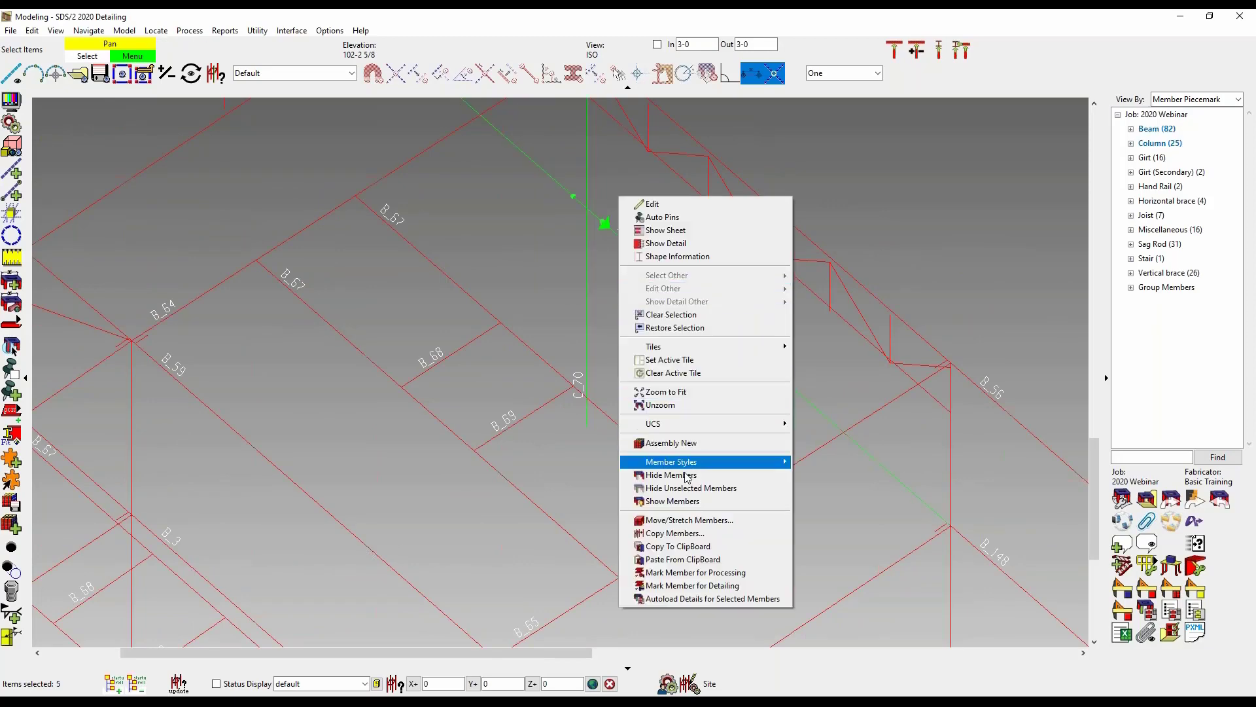
{"action": "left_click", "coordinate": [691, 488]}
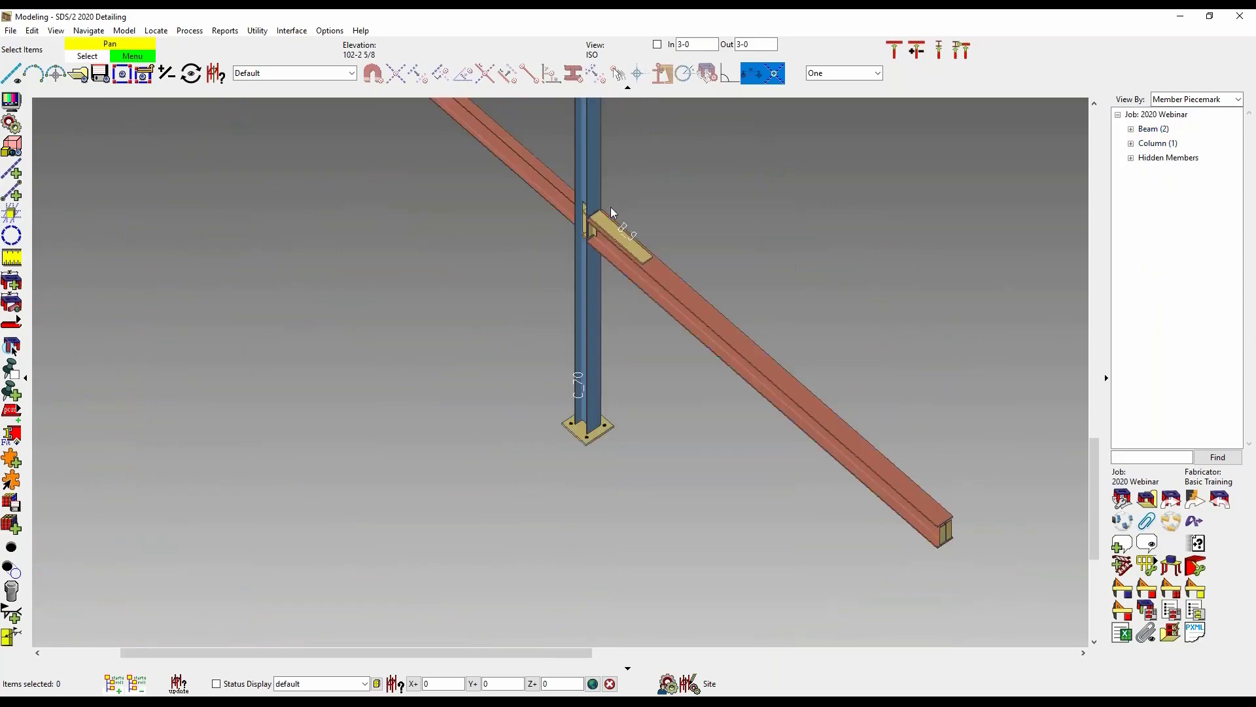
Step: Examine the moment connection between beam B_9 and column C_70 up close, including its left end connection settings
{"action": "scroll", "coordinate": [540, 184], "scroll_direction": "up", "scroll_amount": 8}
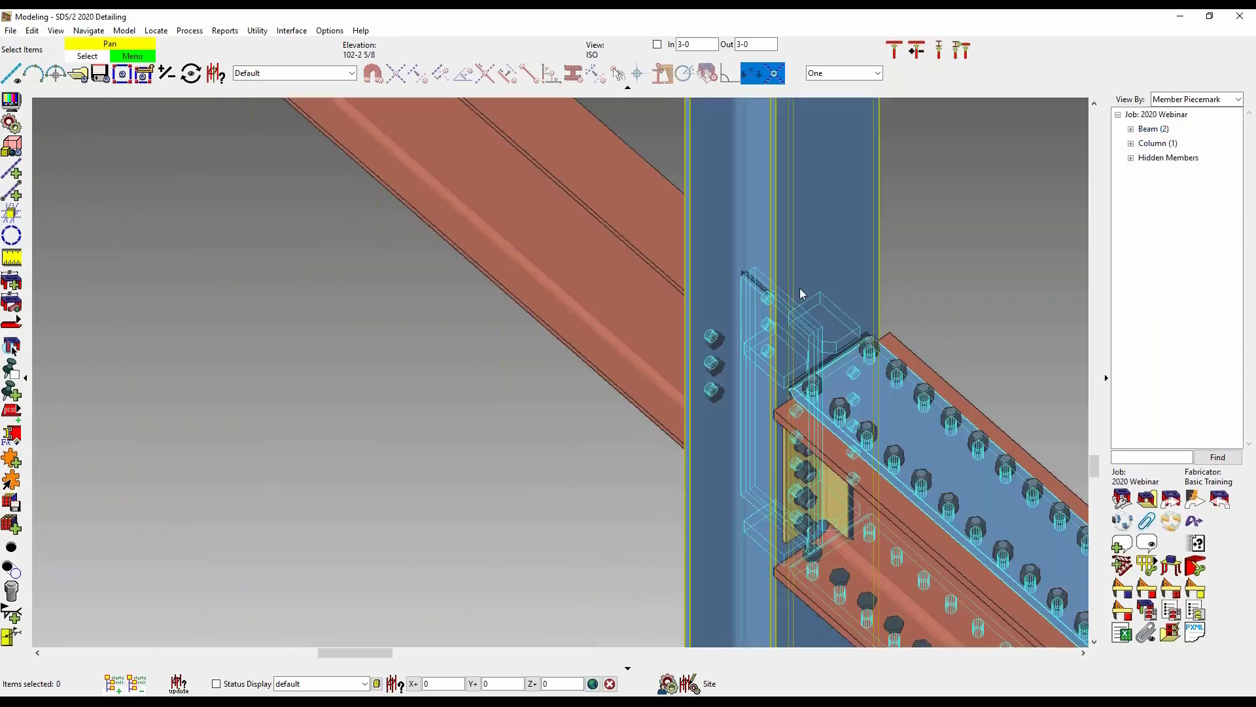
{"action": "scroll", "coordinate": [803, 292], "scroll_direction": "down", "scroll_amount": 5}
{"action": "middle_click_drag", "start_coordinate": [596, 281], "coordinate": [785, 622]}
{"action": "middle_click_drag", "start_coordinate": [990, 644], "coordinate": [1082, 664]}
{"action": "middle_click_drag", "start_coordinate": [452, 229], "coordinate": [514, 458]}
{"action": "middle_click_drag", "start_coordinate": [693, 507], "coordinate": [294, 73]}
{"action": "middle_click_drag", "start_coordinate": [692, 462], "coordinate": [556, 280]}
{"action": "scroll", "coordinate": [602, 272], "scroll_direction": "up", "scroll_amount": 9}
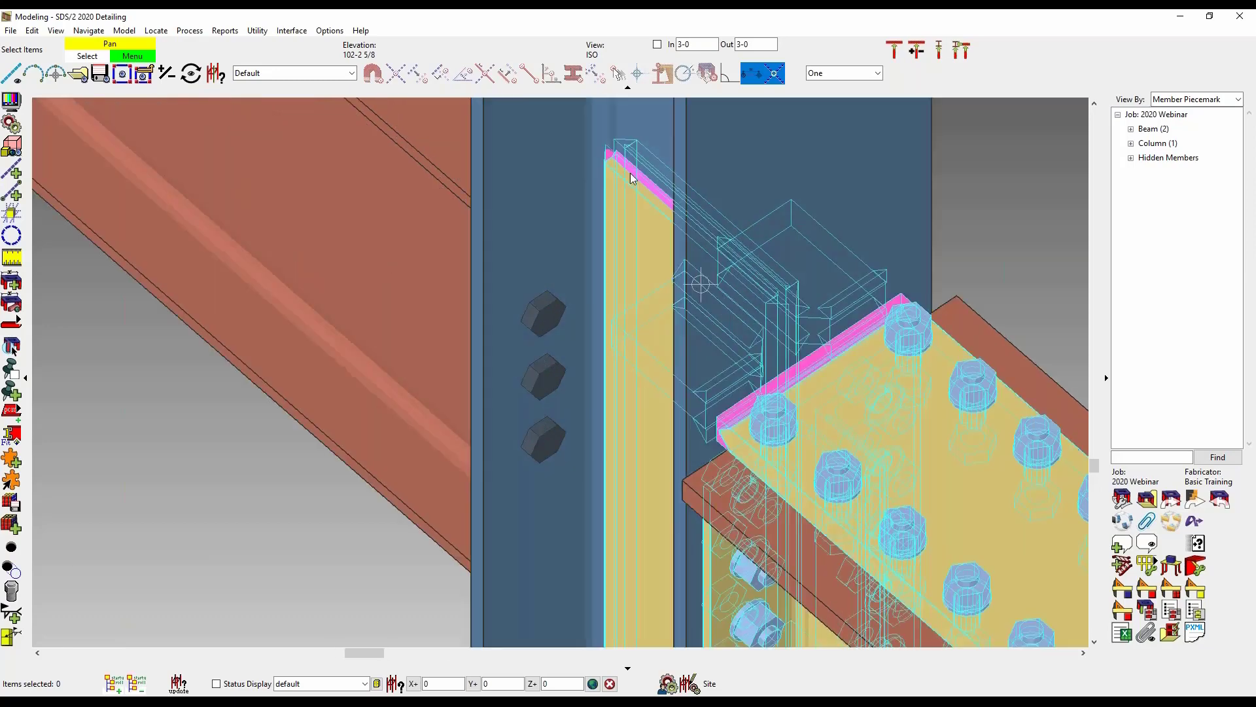
{"action": "left_click", "coordinate": [632, 178]}
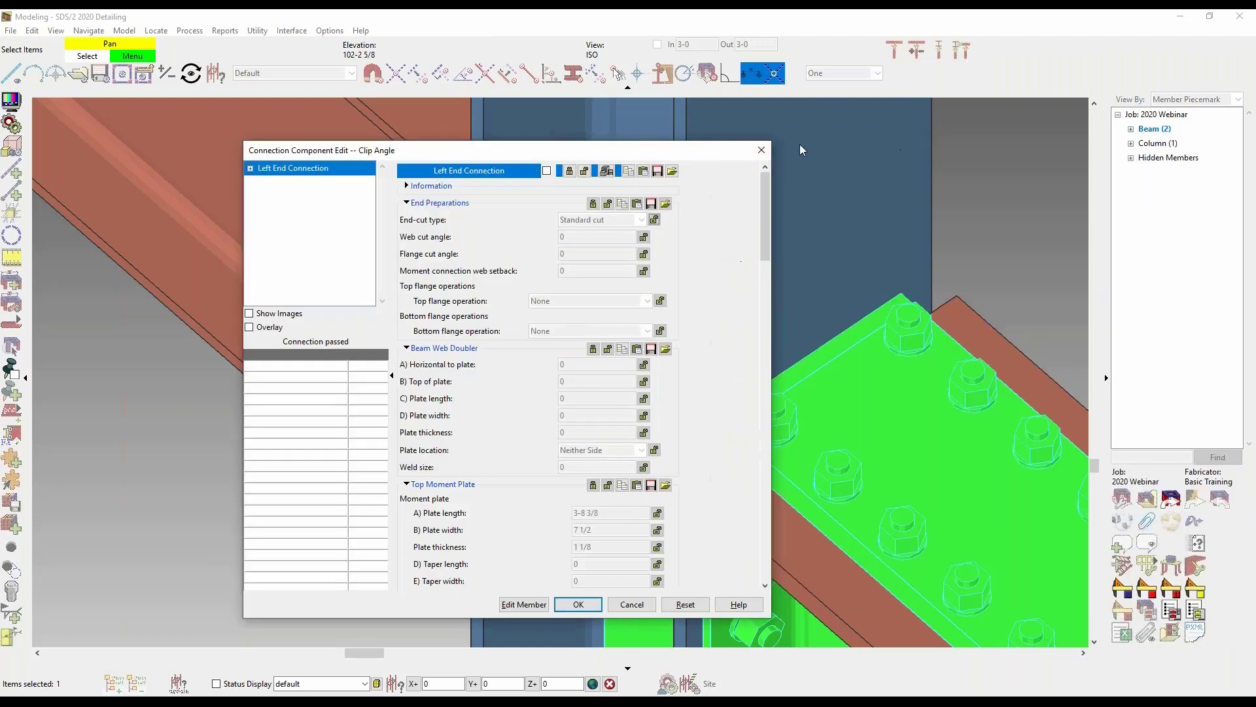
{"action": "left_click", "coordinate": [761, 150]}
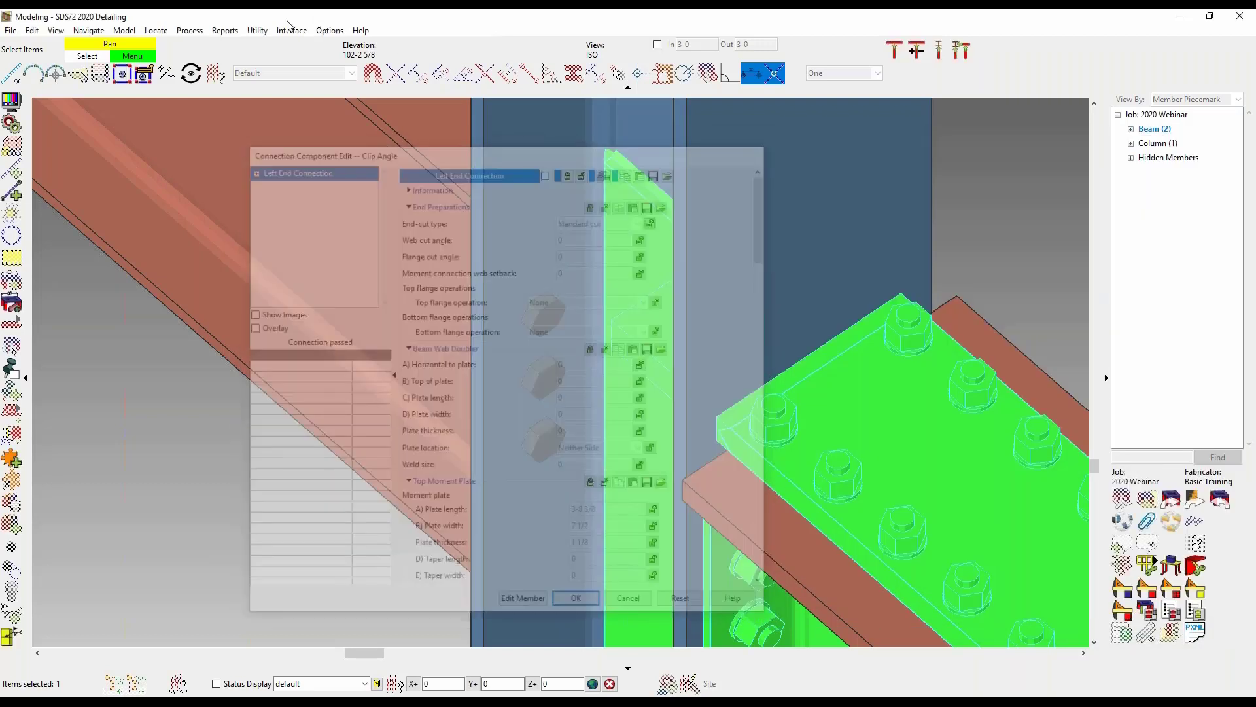
Step: Restrict model selection to welds and open the weld along the upper edge of column C_70's plate for editing
{"action": "left_click", "coordinate": [277, 73]}
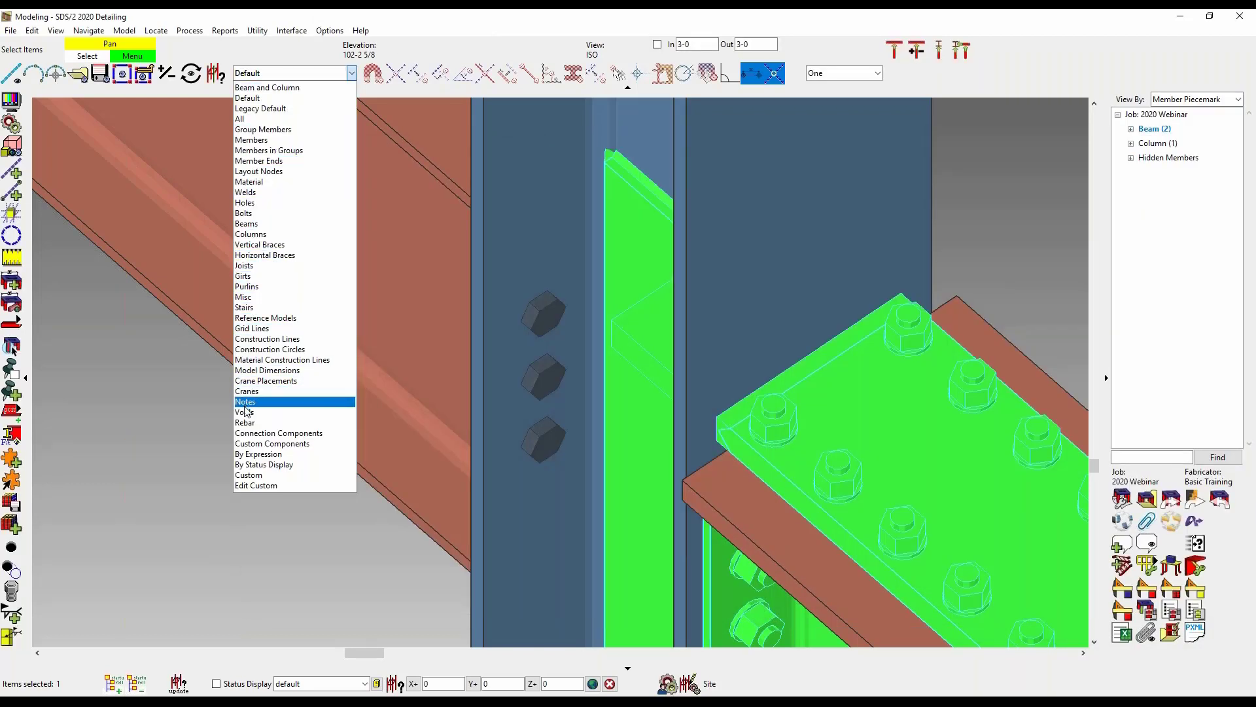
{"action": "left_click", "coordinate": [287, 192]}
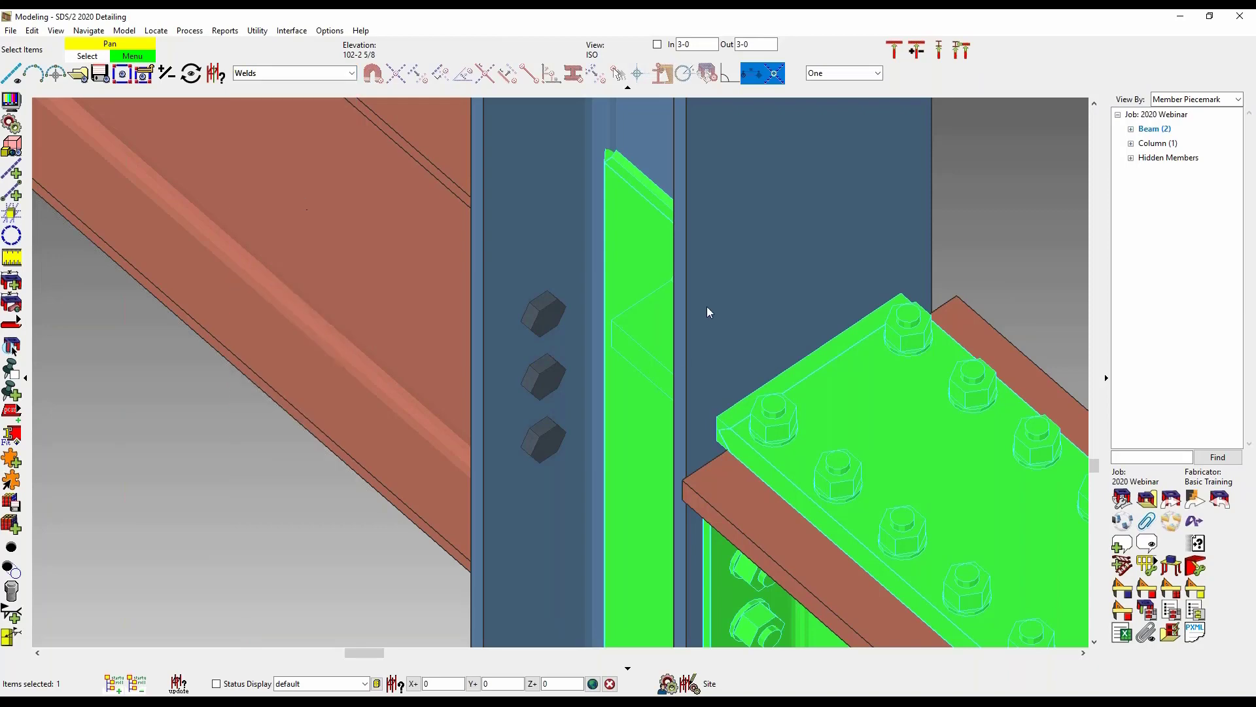
{"action": "left_click", "coordinate": [662, 200]}
{"action": "double_click", "coordinate": [663, 200]}
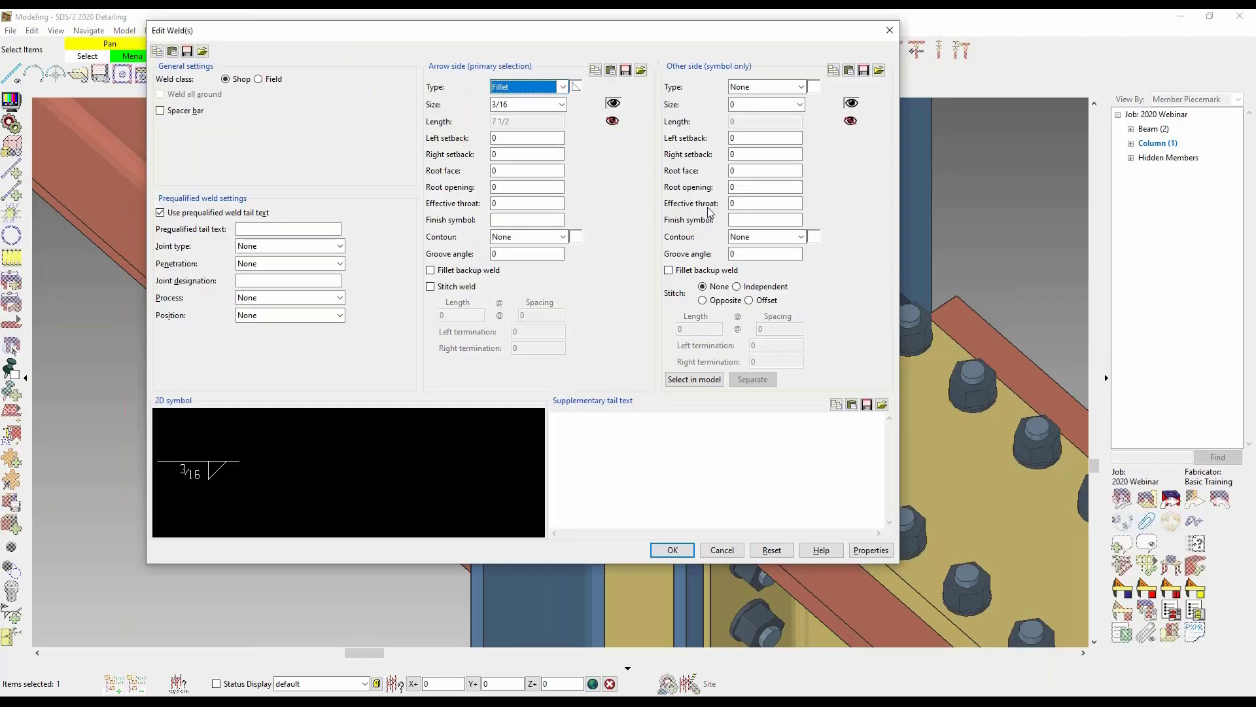
{"action": "left_click_drag", "start_coordinate": [679, 42], "coordinate": [666, 78]}
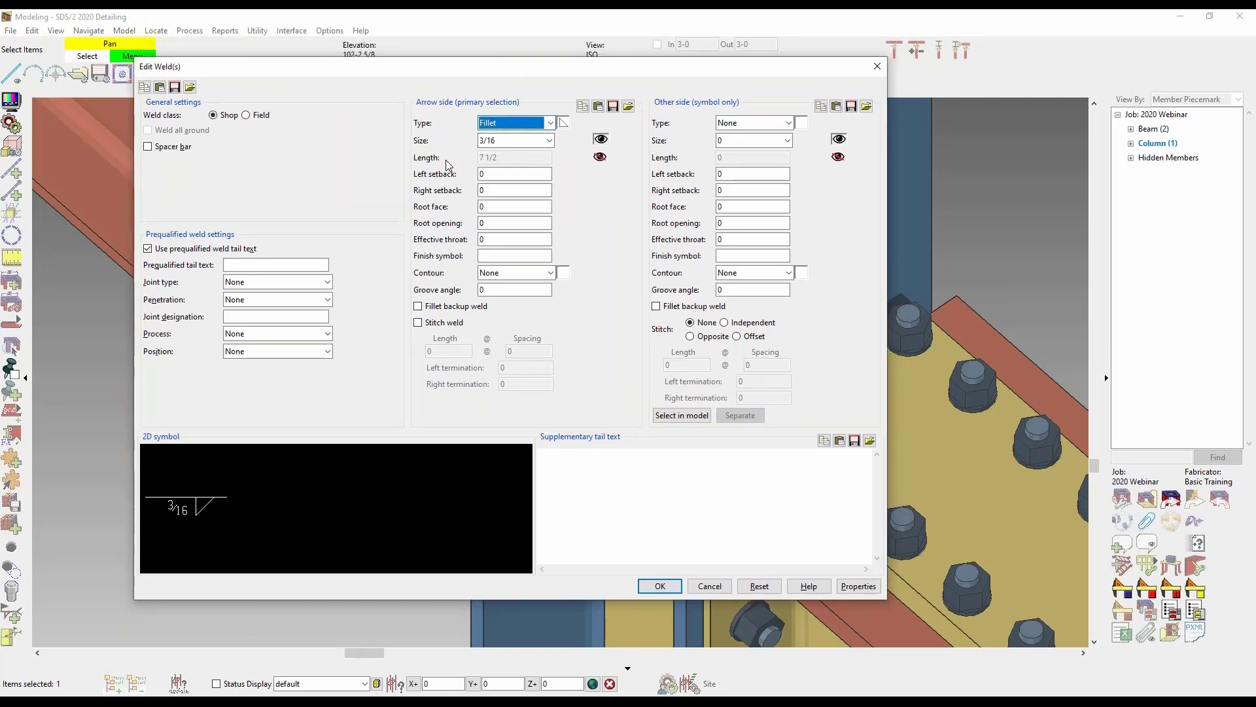
{"action": "left_click_drag", "start_coordinate": [580, 76], "coordinate": [668, 75]}
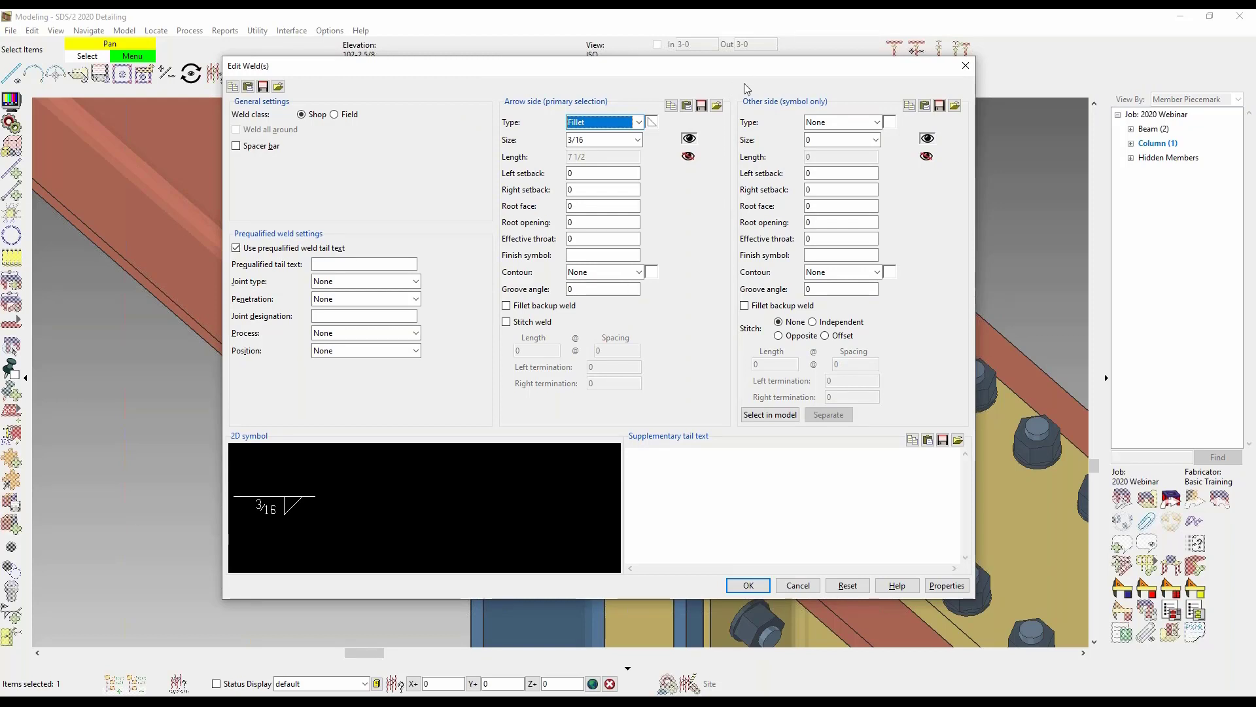
{"action": "left_click_drag", "start_coordinate": [759, 69], "coordinate": [665, 75]}
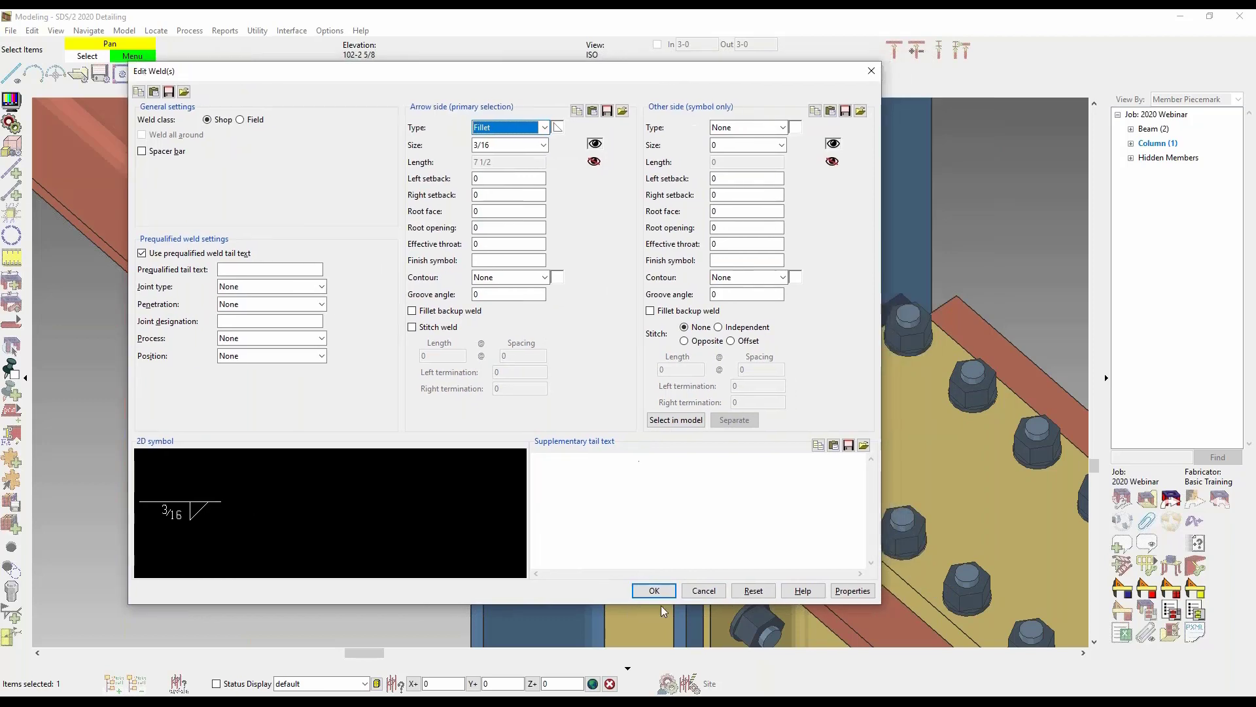
Step: Close the weld settings without changes and review the fabricator's Connection Detailing/Fabrication Options
{"action": "left_click", "coordinate": [704, 591]}
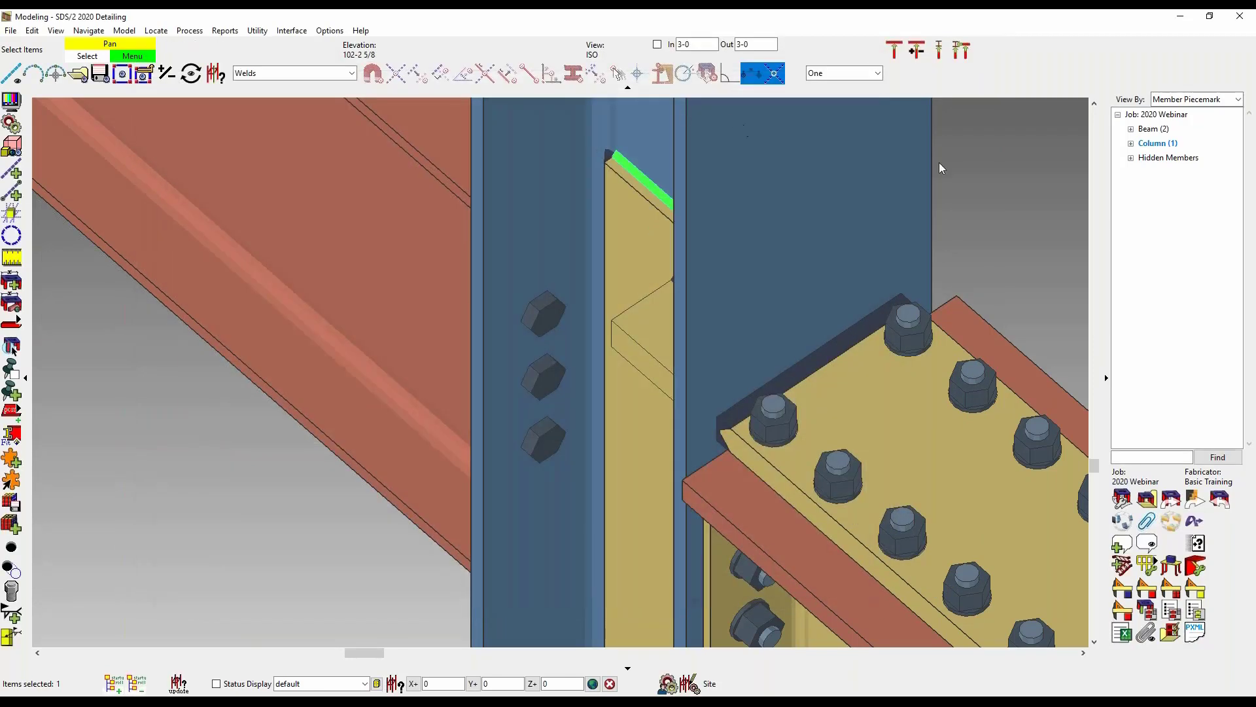
{"action": "left_click", "coordinate": [991, 173]}
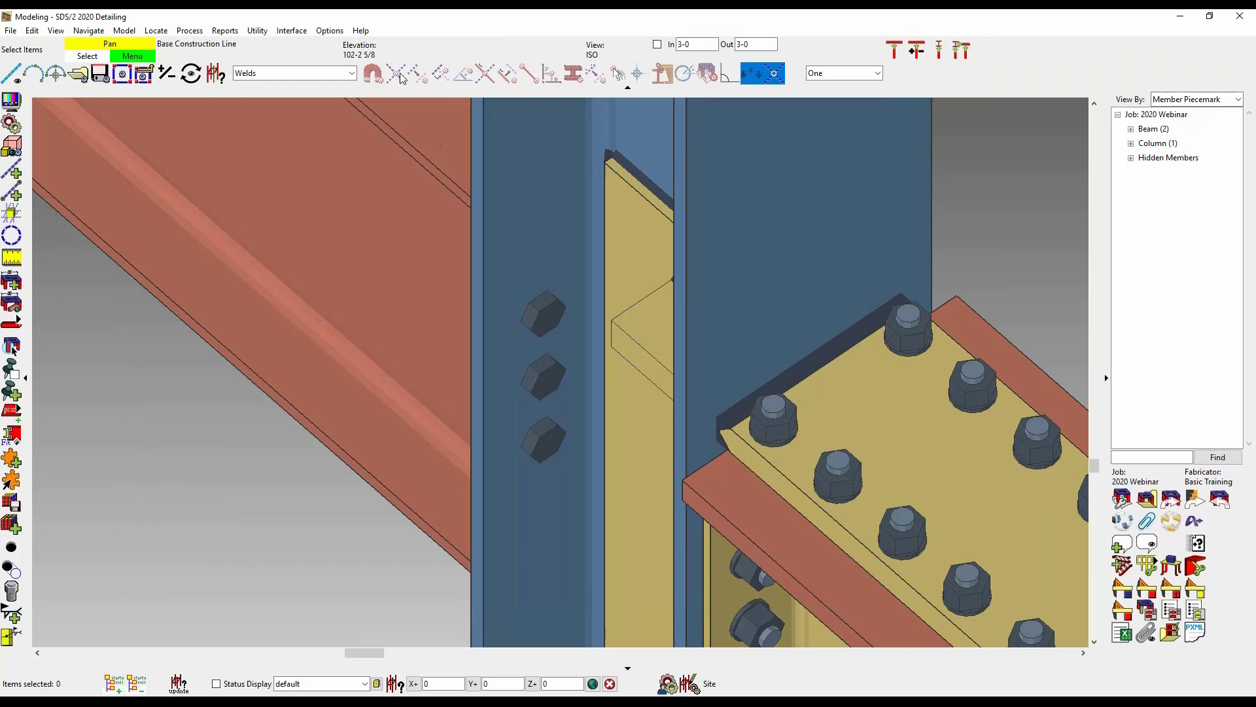
{"action": "left_click", "coordinate": [330, 32]}
{"action": "mouse_move", "coordinate": [333, 74]}
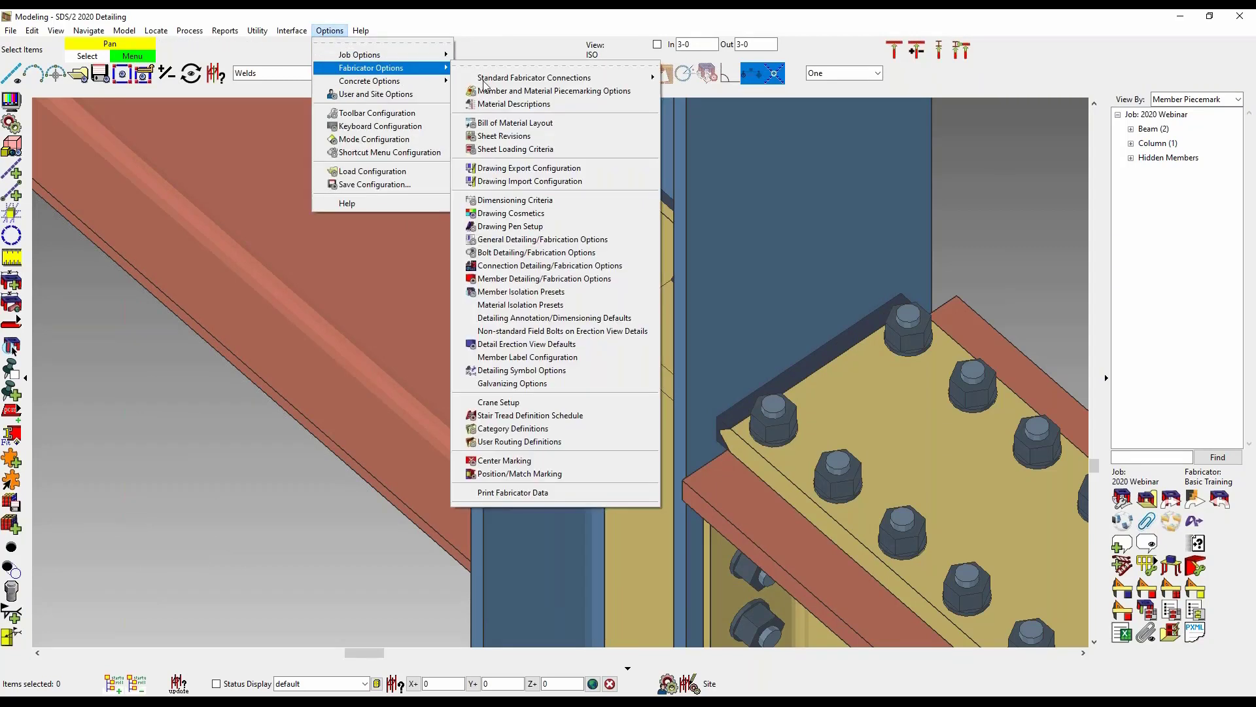
{"action": "left_click", "coordinate": [519, 267]}
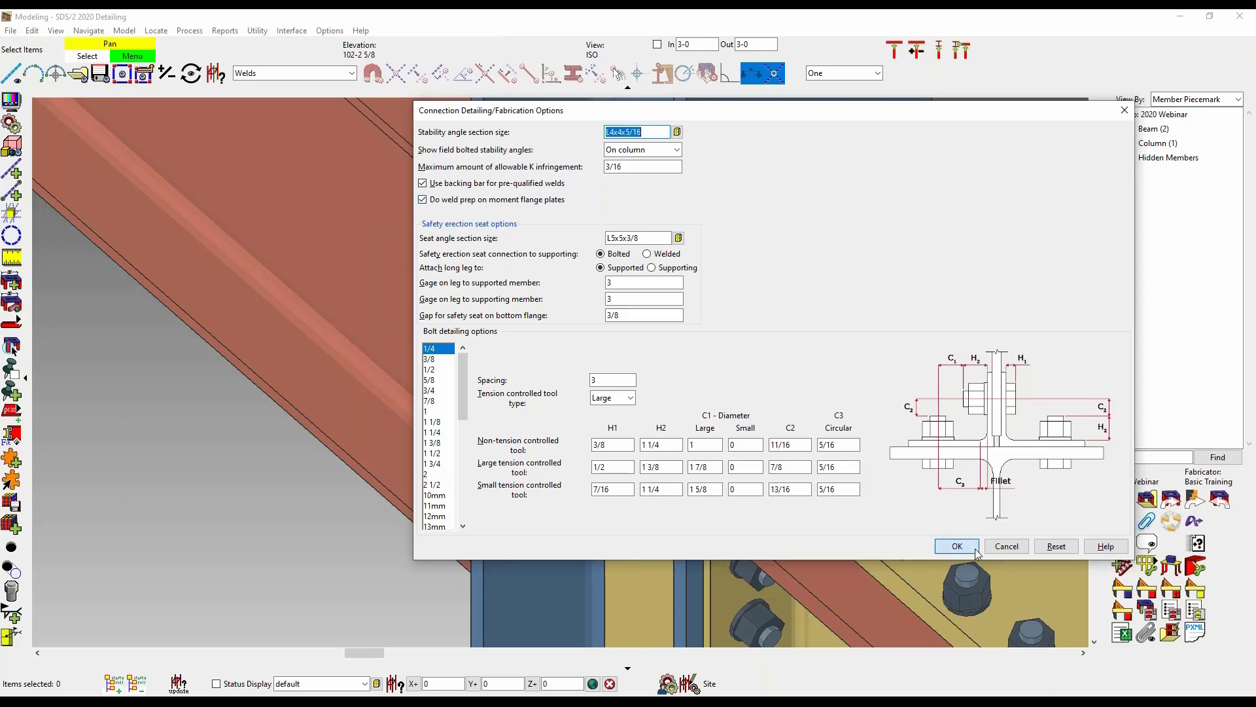
{"action": "key", "text": "Return"}
Step: Examine the weld between the moment flange plate and column C_70 up close
{"action": "scroll", "coordinate": [733, 433], "scroll_direction": "up", "scroll_amount": 5}
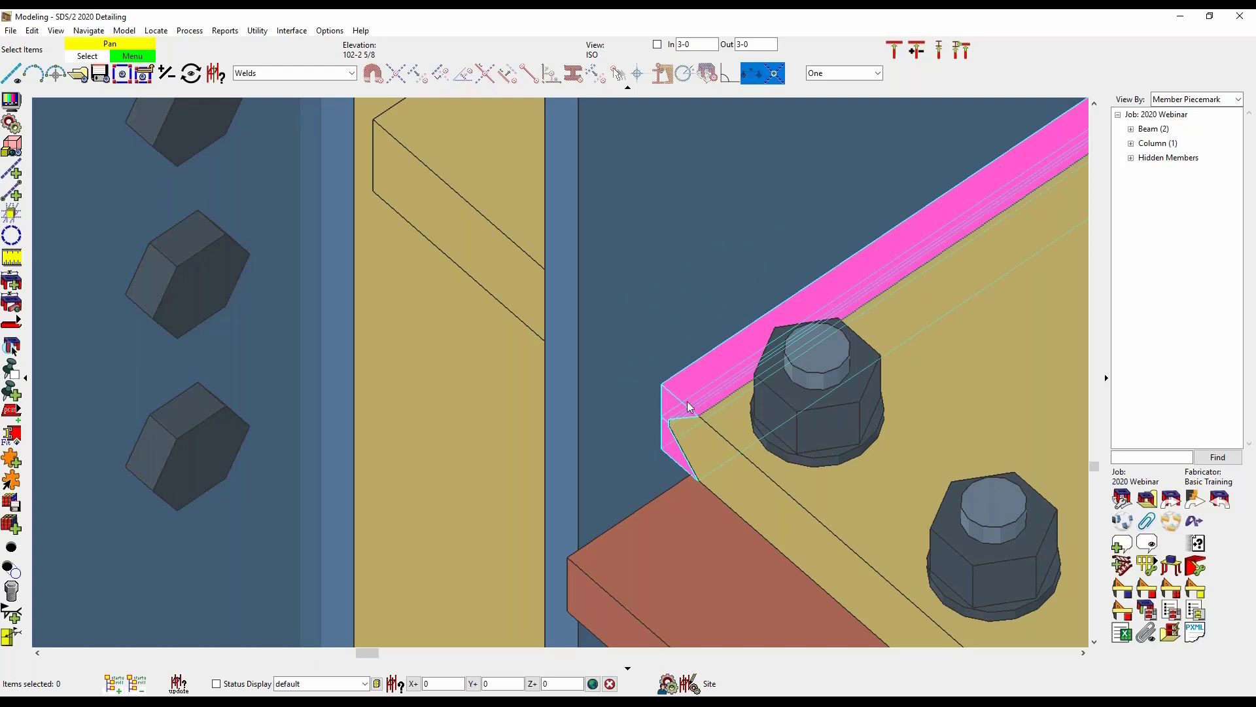
{"action": "scroll", "coordinate": [687, 392], "scroll_direction": "down", "scroll_amount": 3}
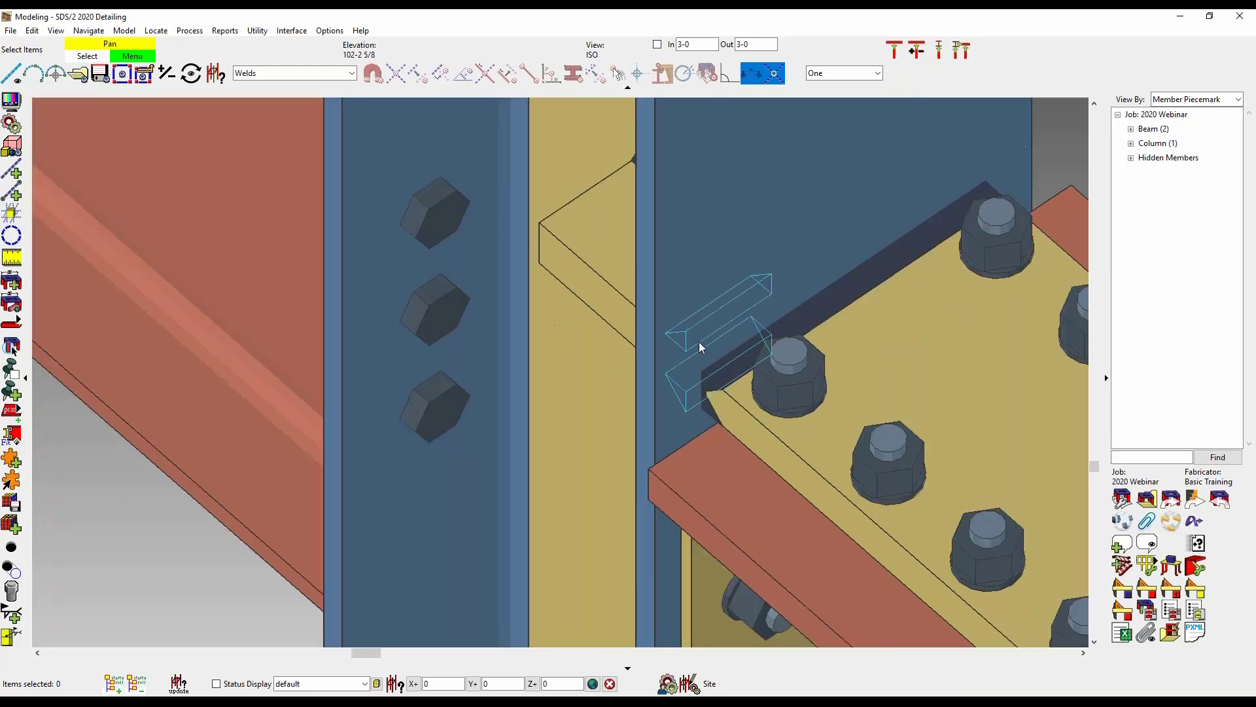
{"action": "scroll", "coordinate": [653, 333], "scroll_direction": "down", "scroll_amount": 2}
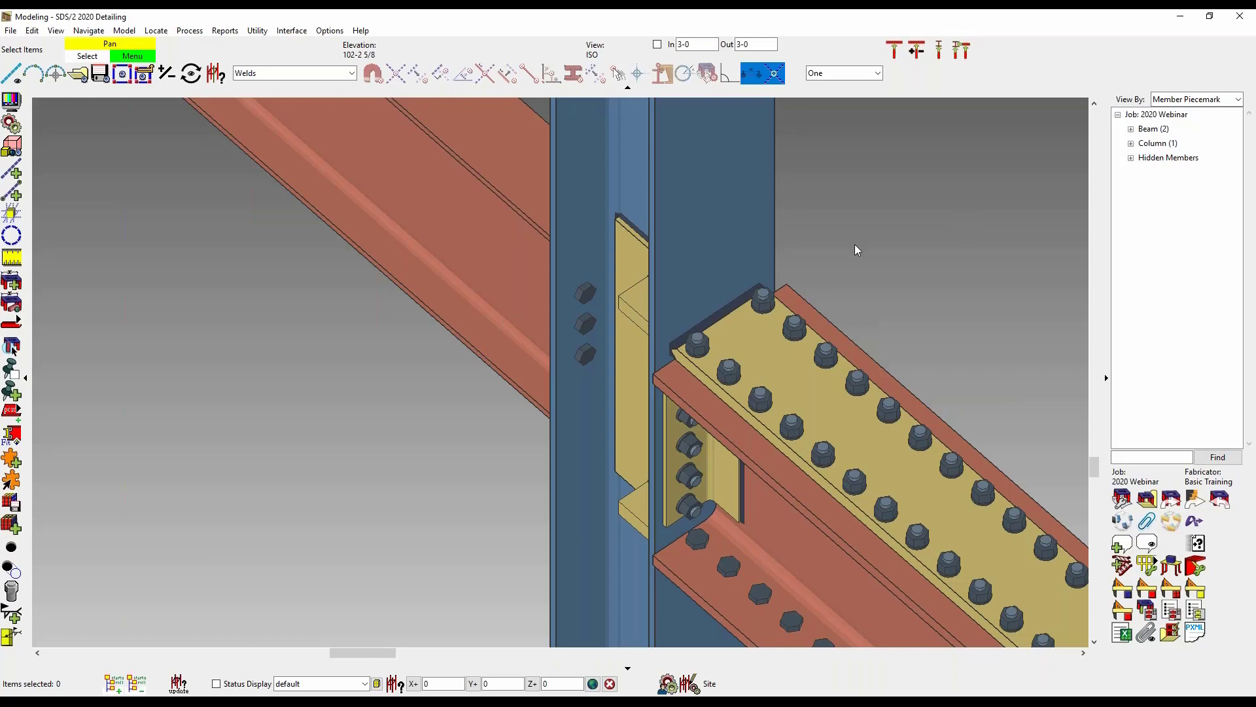
Step: Try the Bolt/Nut/Washer broken out in BOM option in the fabricator's Bolt Detailing/Fabrication Options, and close them without saving
{"action": "left_click", "coordinate": [324, 34]}
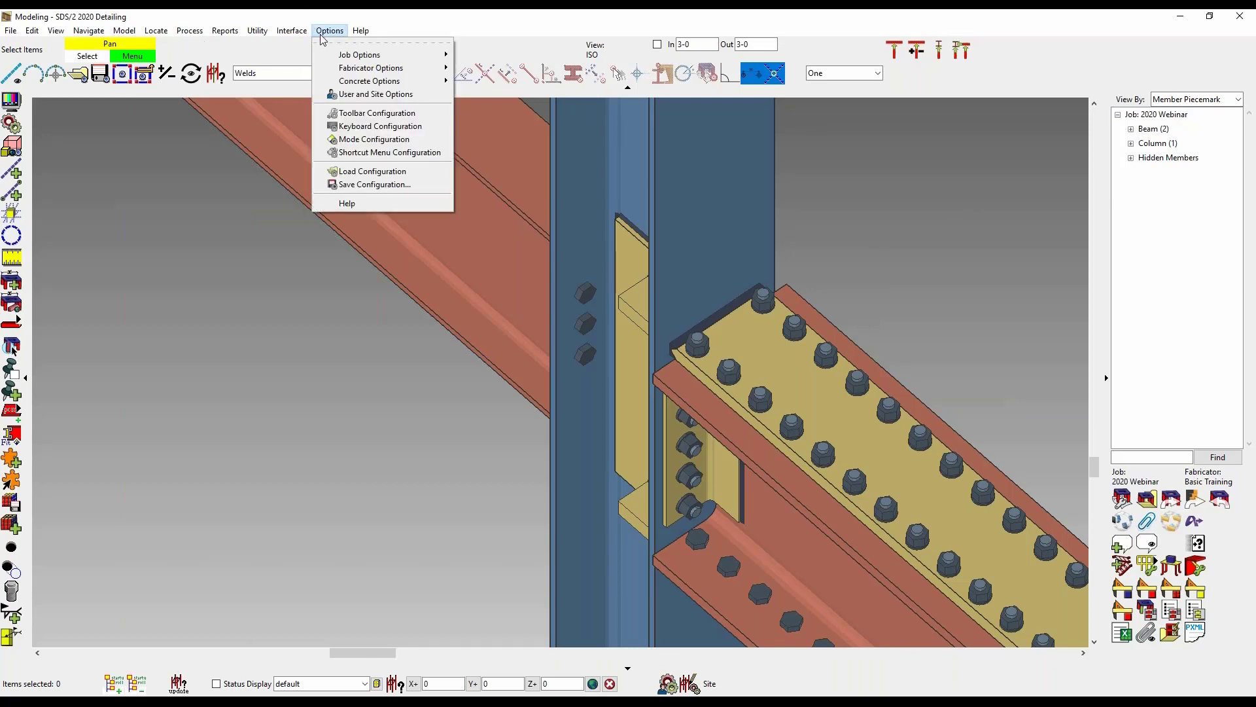
{"action": "mouse_move", "coordinate": [350, 69]}
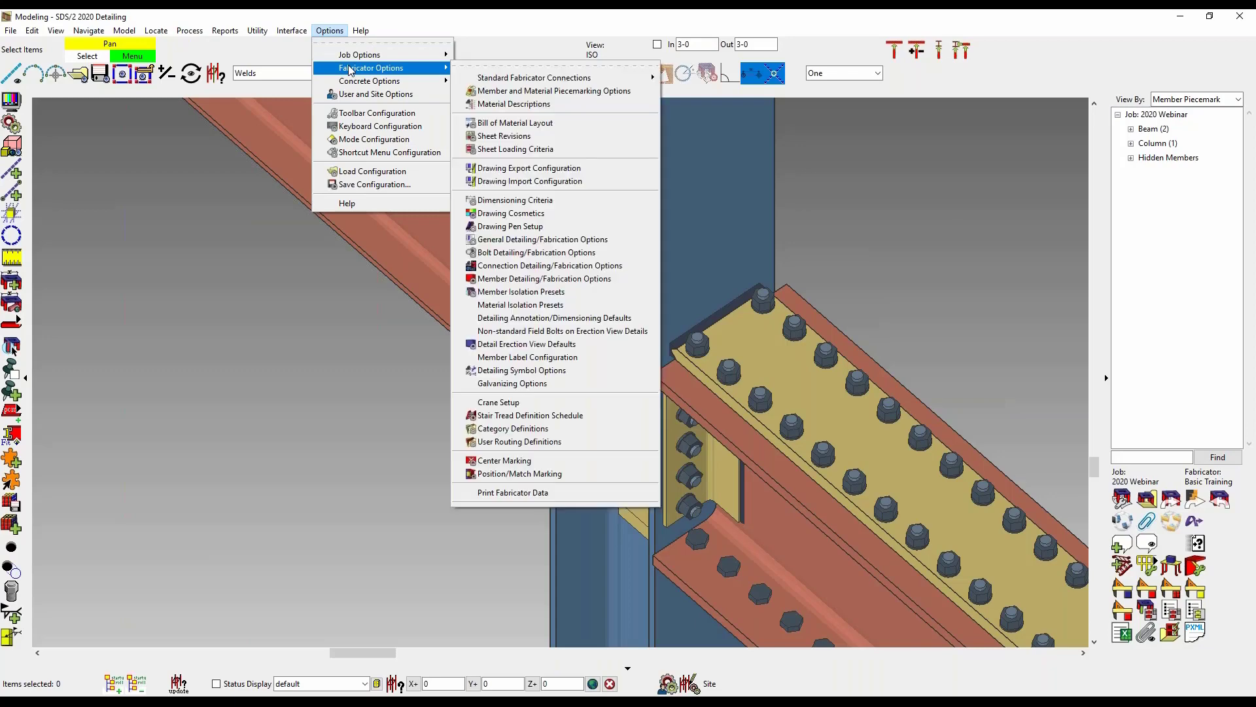
{"action": "left_click", "coordinate": [547, 252]}
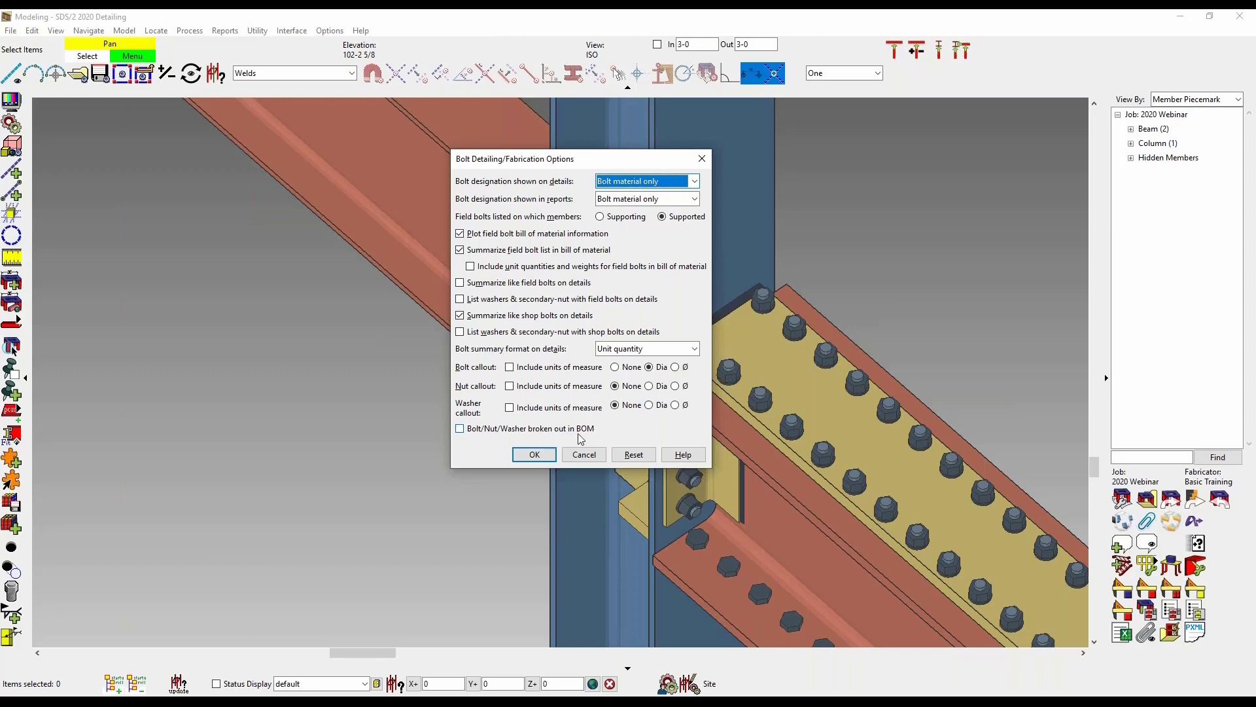
{"action": "left_click", "coordinate": [460, 429]}
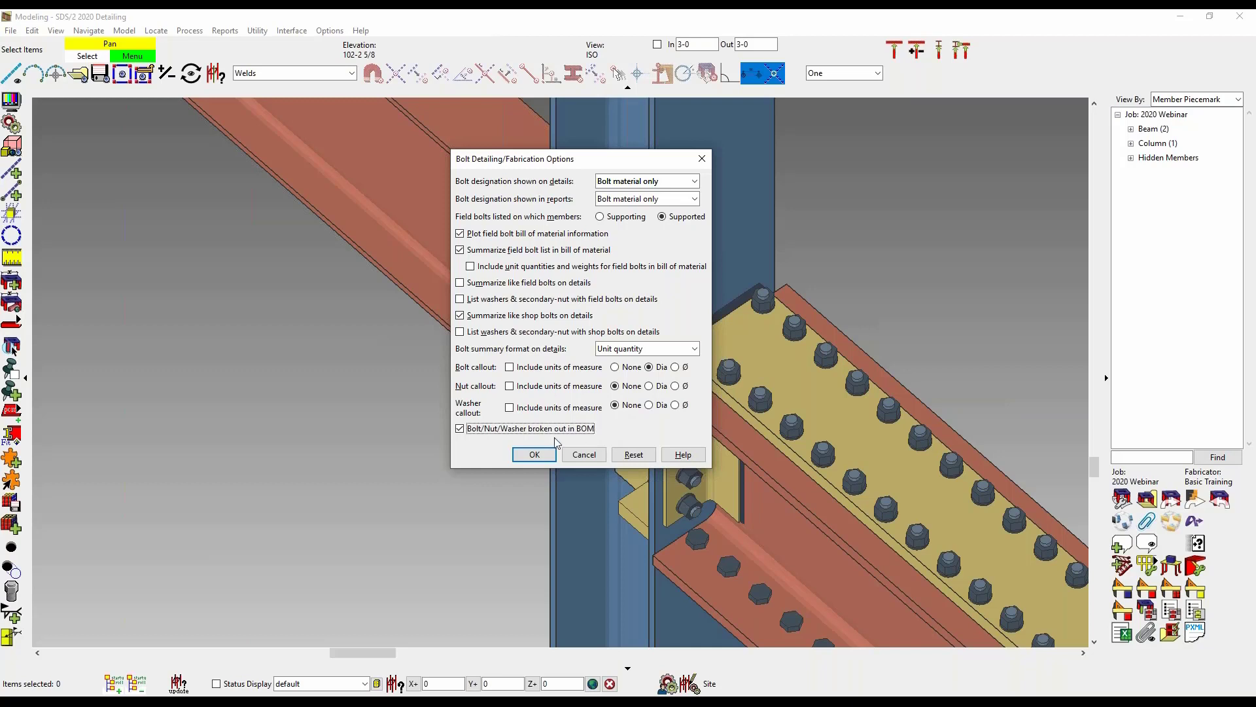
{"action": "left_click", "coordinate": [533, 430]}
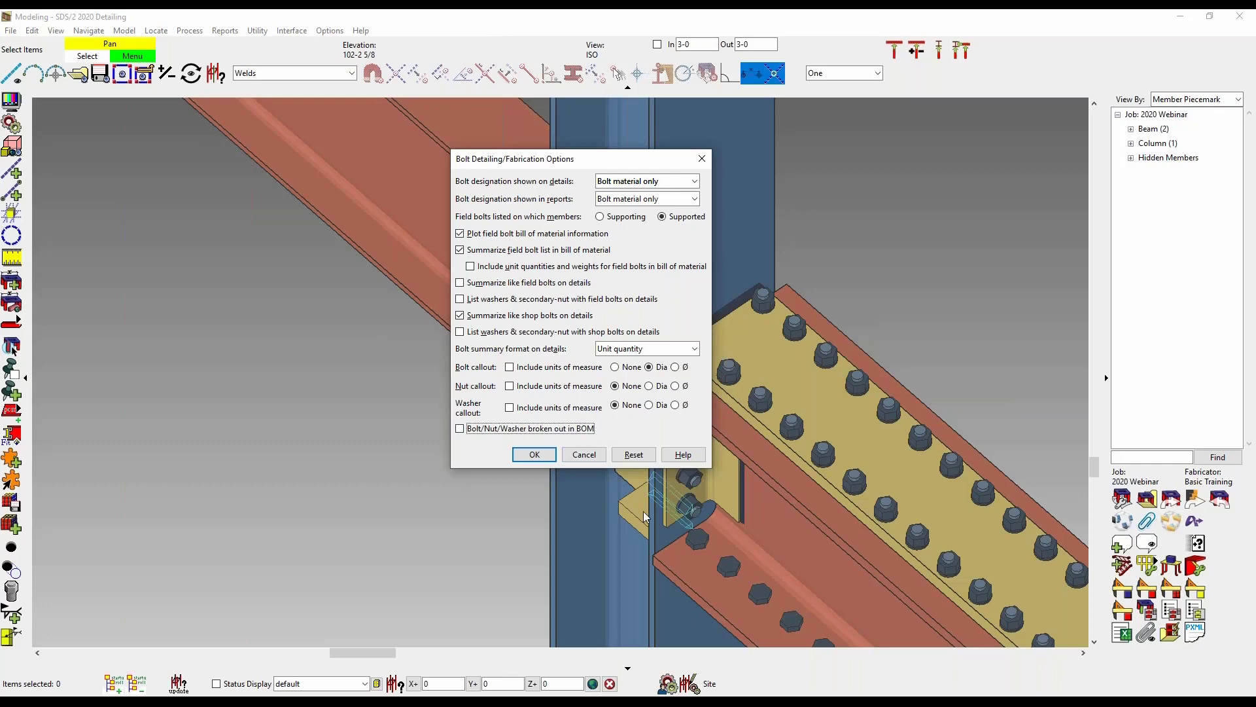
{"action": "left_click", "coordinate": [584, 454]}
Step: Show all hidden members of the model again
{"action": "scroll", "coordinate": [517, 135], "scroll_direction": "down", "scroll_amount": 6}
{"action": "scroll", "coordinate": [799, 184], "scroll_direction": "down", "scroll_amount": 5}
{"action": "right_click", "coordinate": [801, 185]}
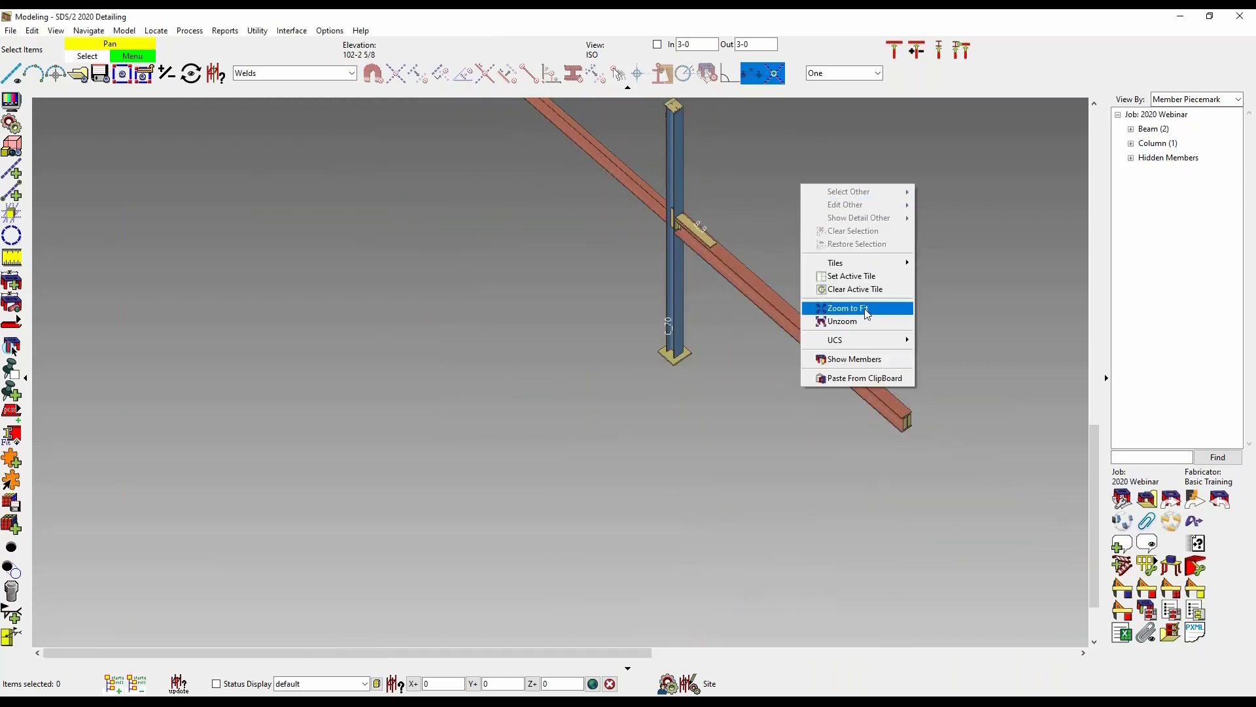
{"action": "left_click", "coordinate": [855, 358]}
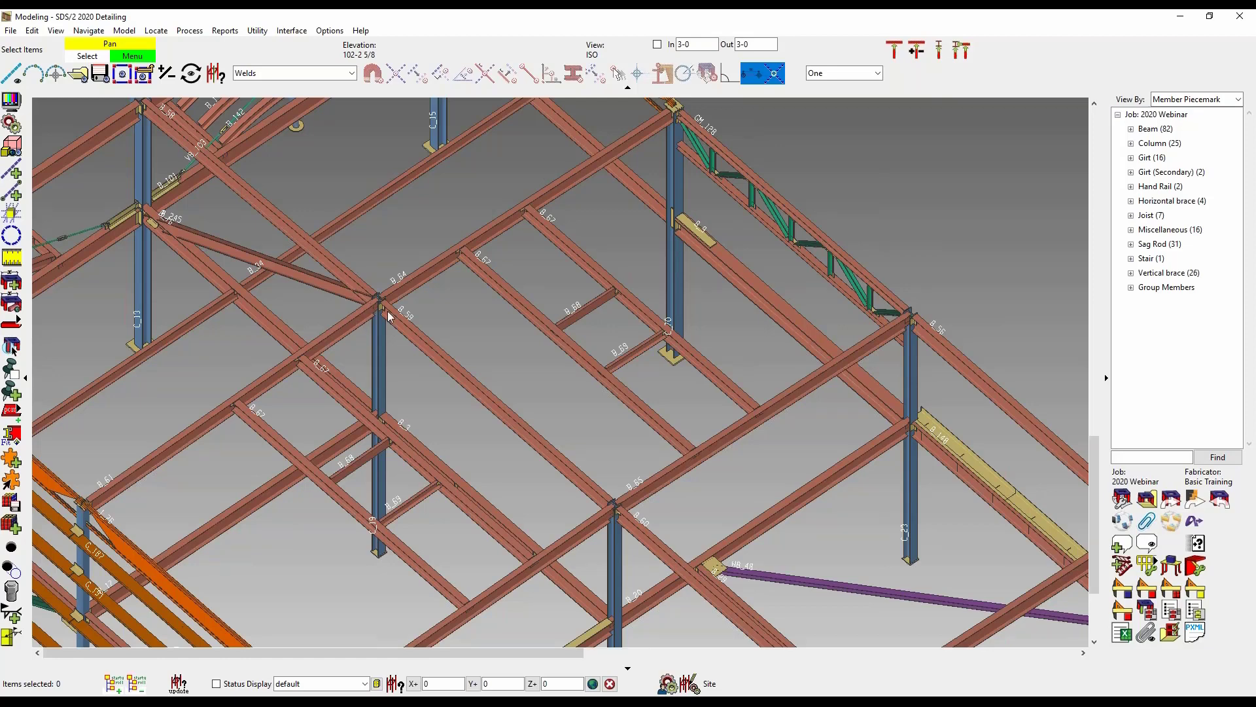
Step: Restrict model selection to bolts and select the top shop bolt in beam B_59's clip angle at the column
{"action": "scroll", "coordinate": [379, 301], "scroll_direction": "up", "scroll_amount": 6}
{"action": "scroll", "coordinate": [383, 309], "scroll_direction": "up", "scroll_amount": 1}
{"action": "middle_click_drag", "start_coordinate": [383, 323], "coordinate": [484, 279]}
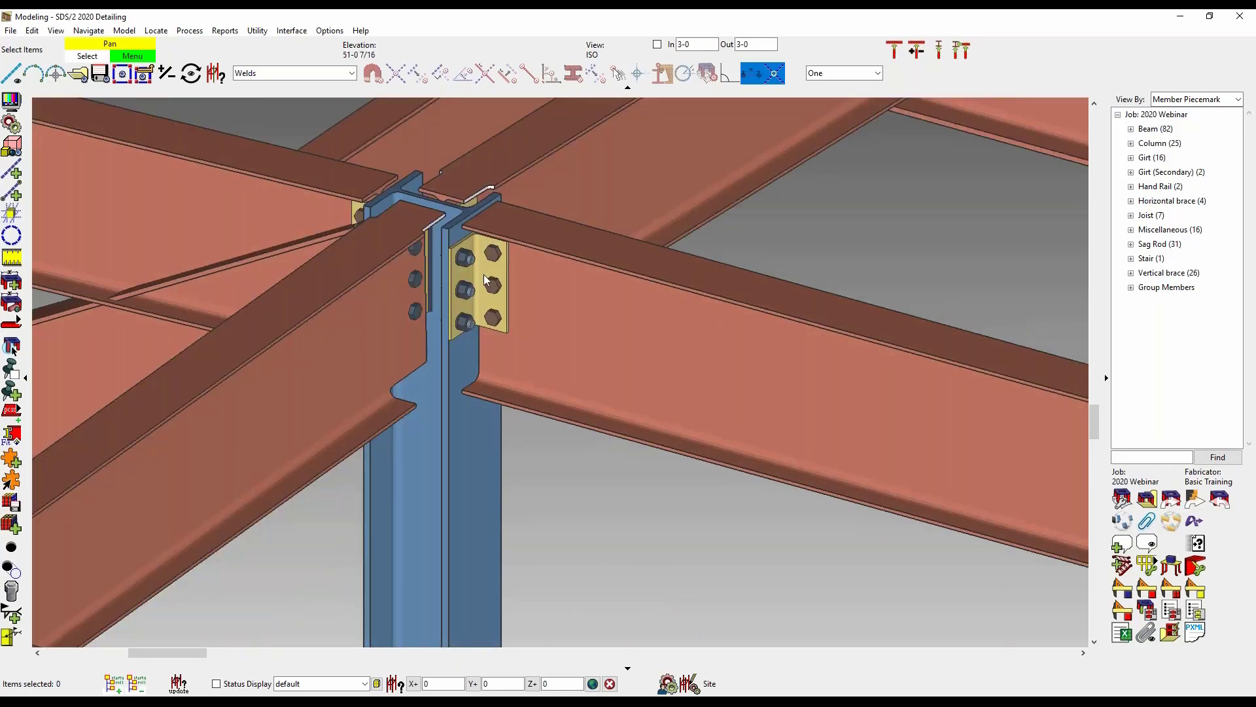
{"action": "scroll", "coordinate": [484, 279], "scroll_direction": "up", "scroll_amount": 3}
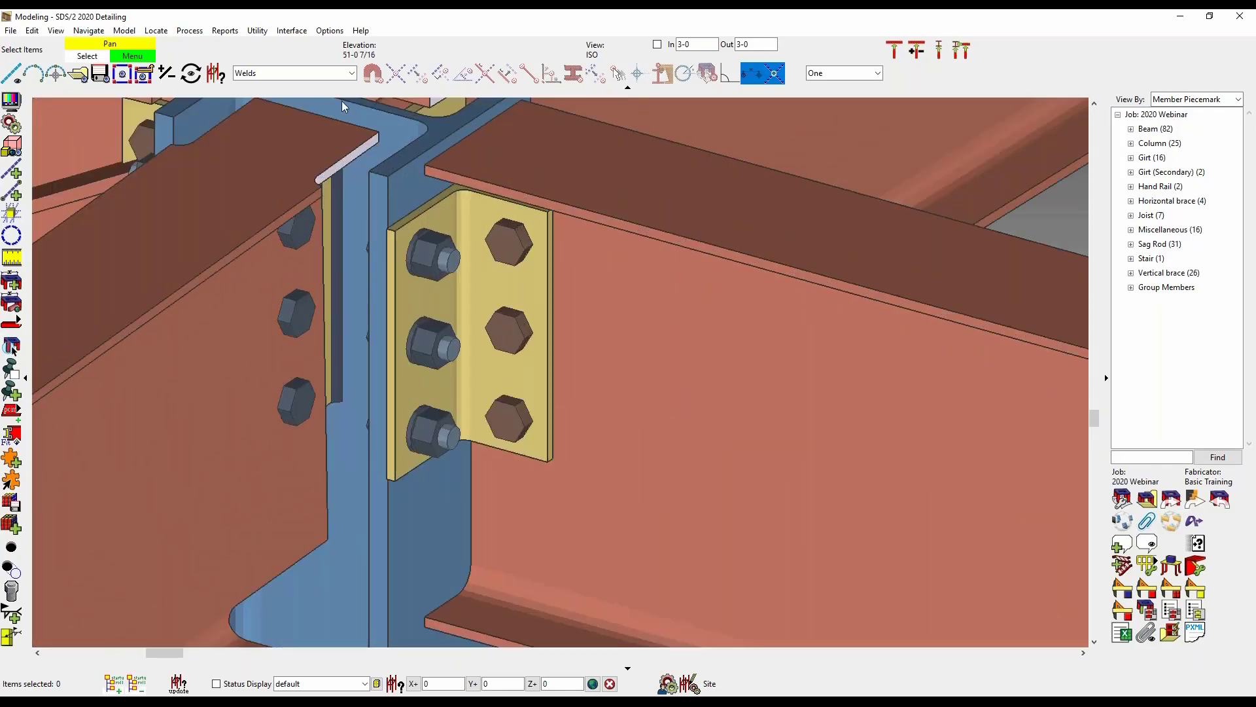
{"action": "left_click", "coordinate": [340, 72]}
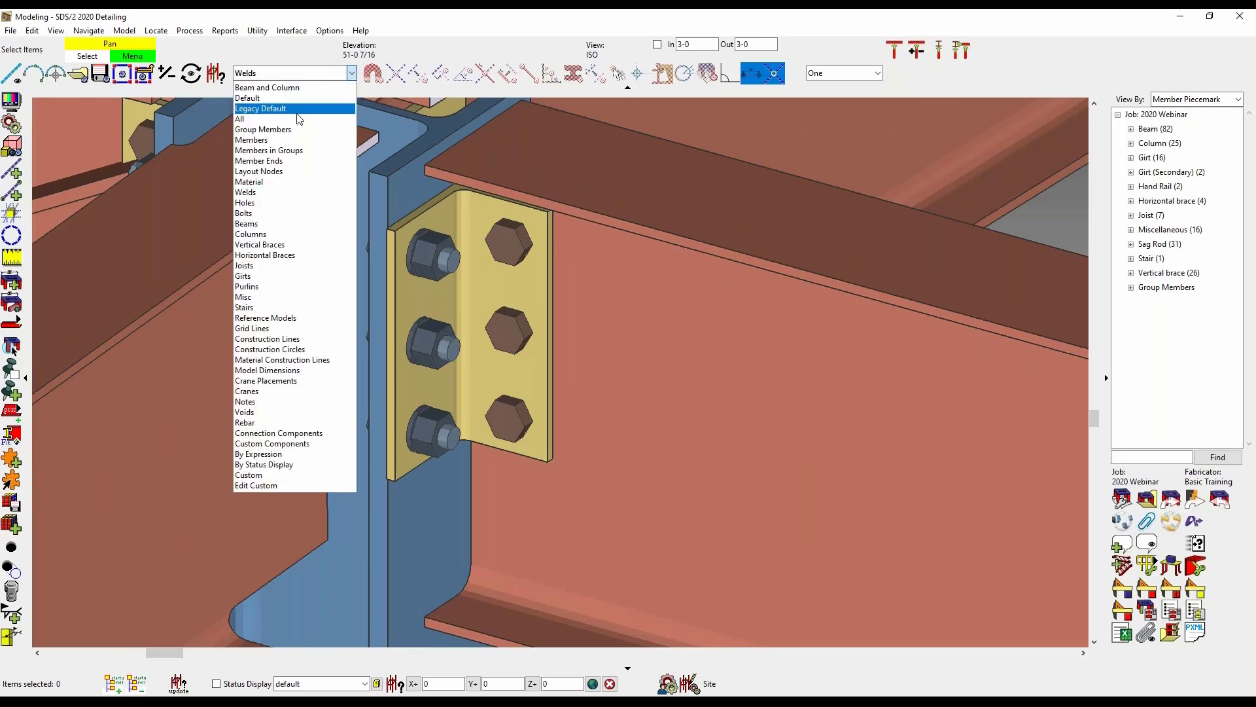
{"action": "left_click", "coordinate": [297, 213]}
{"action": "left_click", "coordinate": [508, 242]}
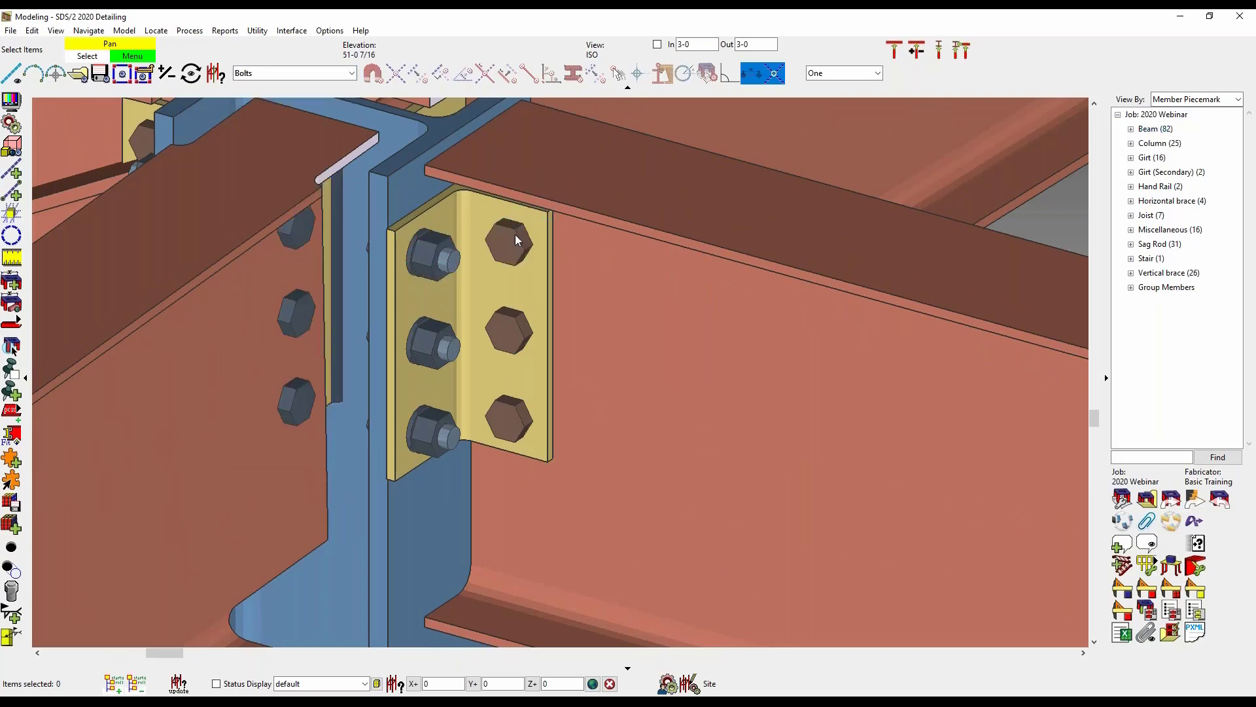
Step: Turn on Bolt/Nut/Washer broken out in BOM for the selected shop bolt and all like bolts in this connection
{"action": "double_click", "coordinate": [508, 242]}
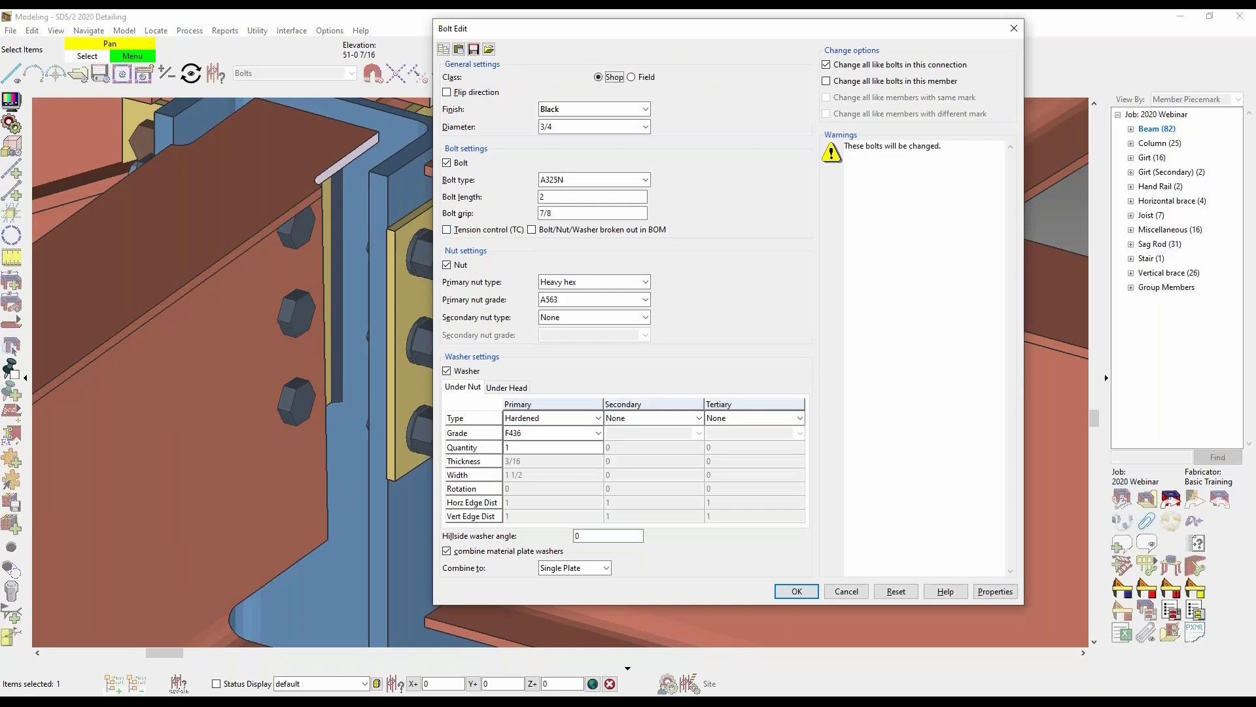
{"action": "left_click_drag", "start_coordinate": [622, 41], "coordinate": [844, 45]}
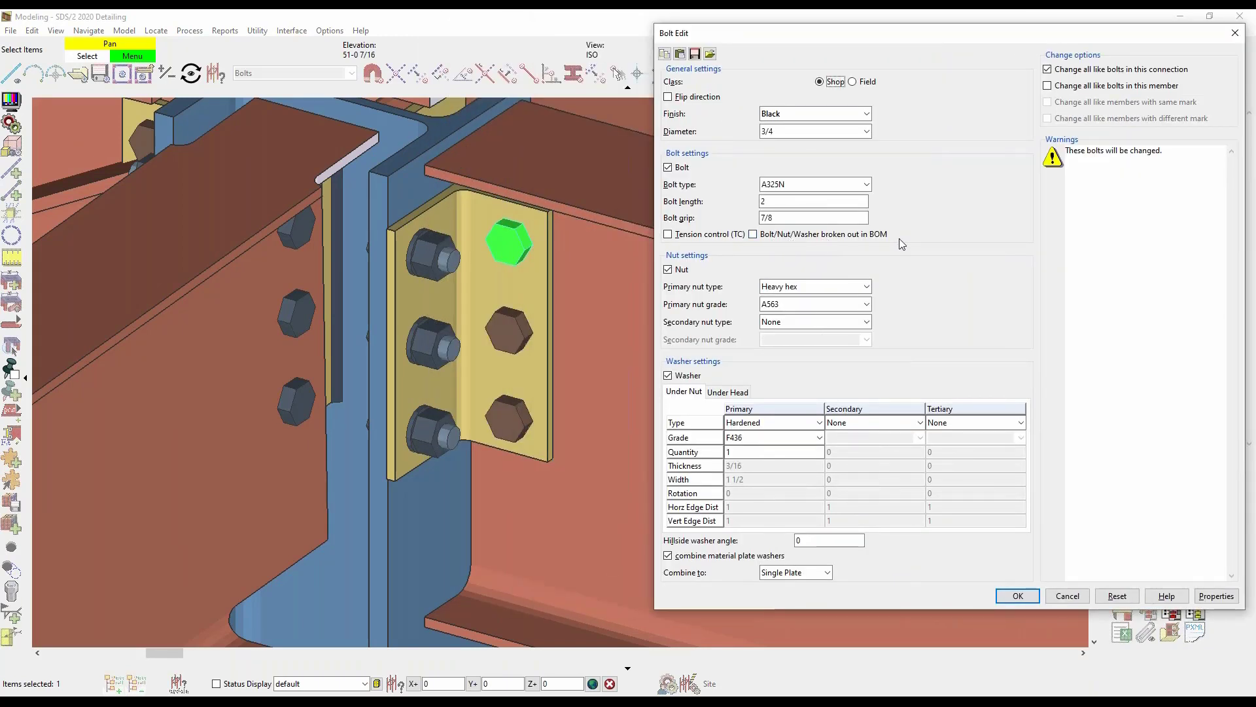
{"action": "left_click", "coordinate": [776, 234]}
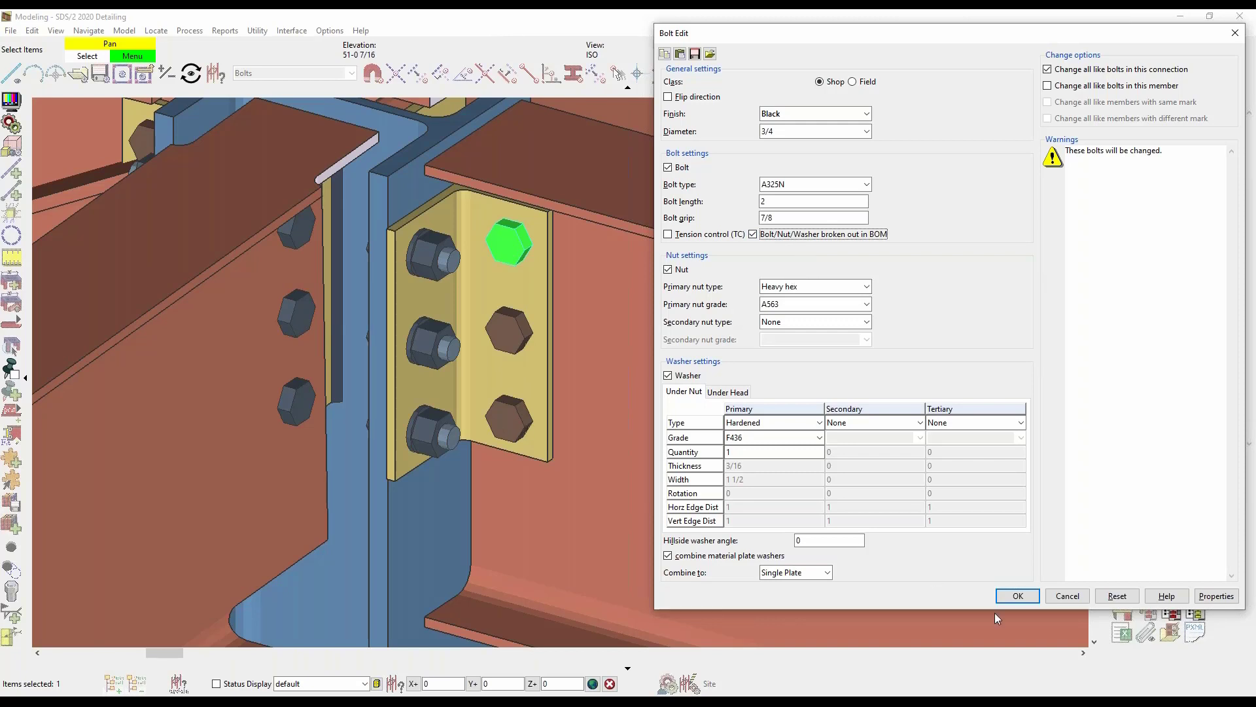
{"action": "left_click", "coordinate": [1017, 596]}
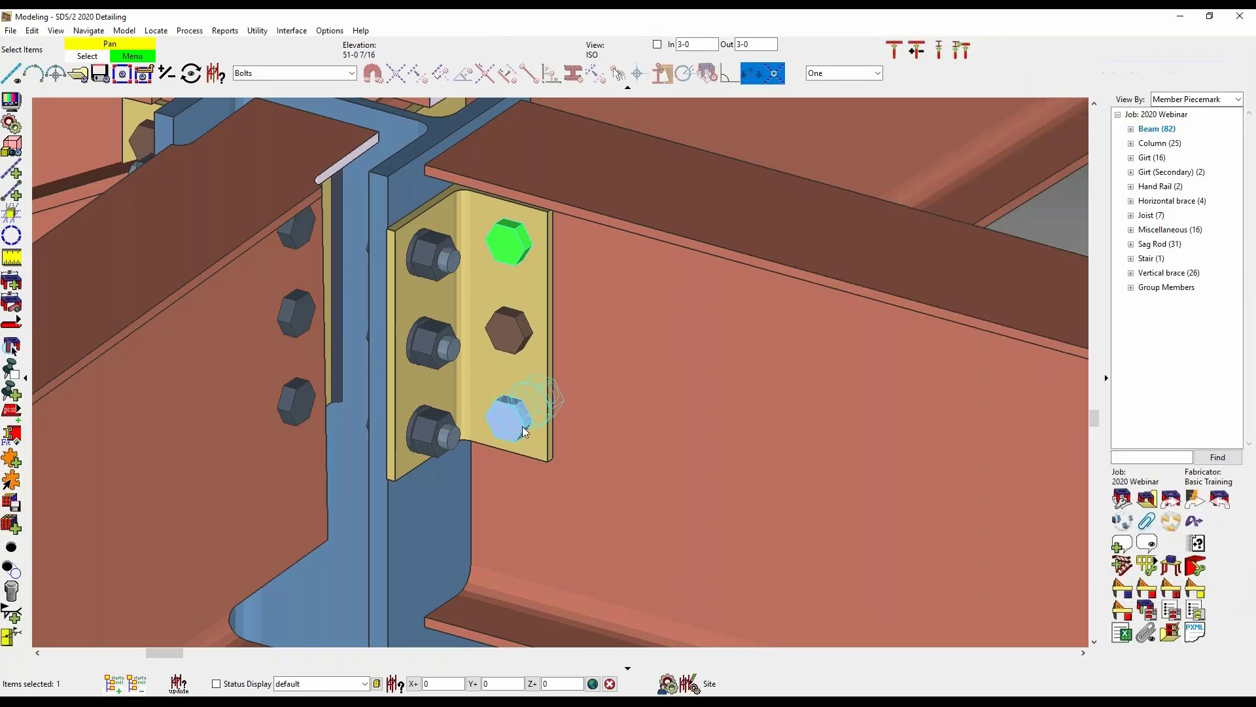
Step: Check the bolt settings of the clip angle's bottom shop bolt and top field bolt, and clear the selection
{"action": "double_click", "coordinate": [522, 426]}
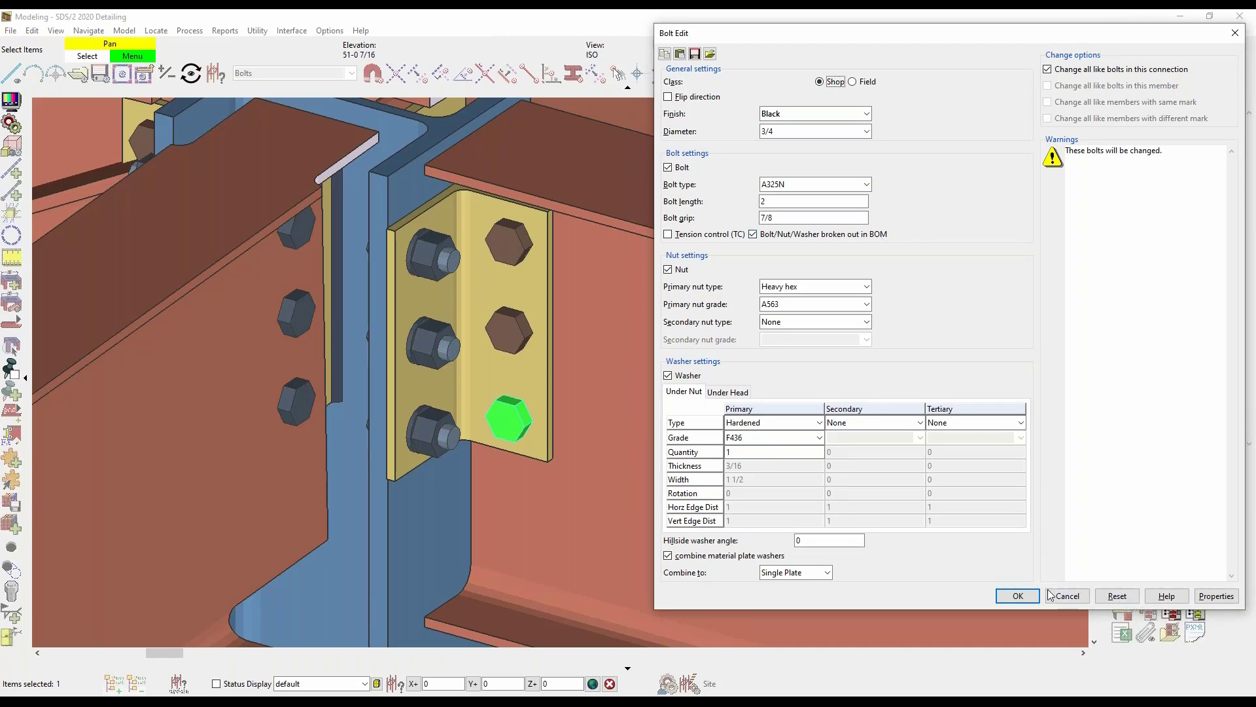
{"action": "left_click", "coordinate": [1067, 595]}
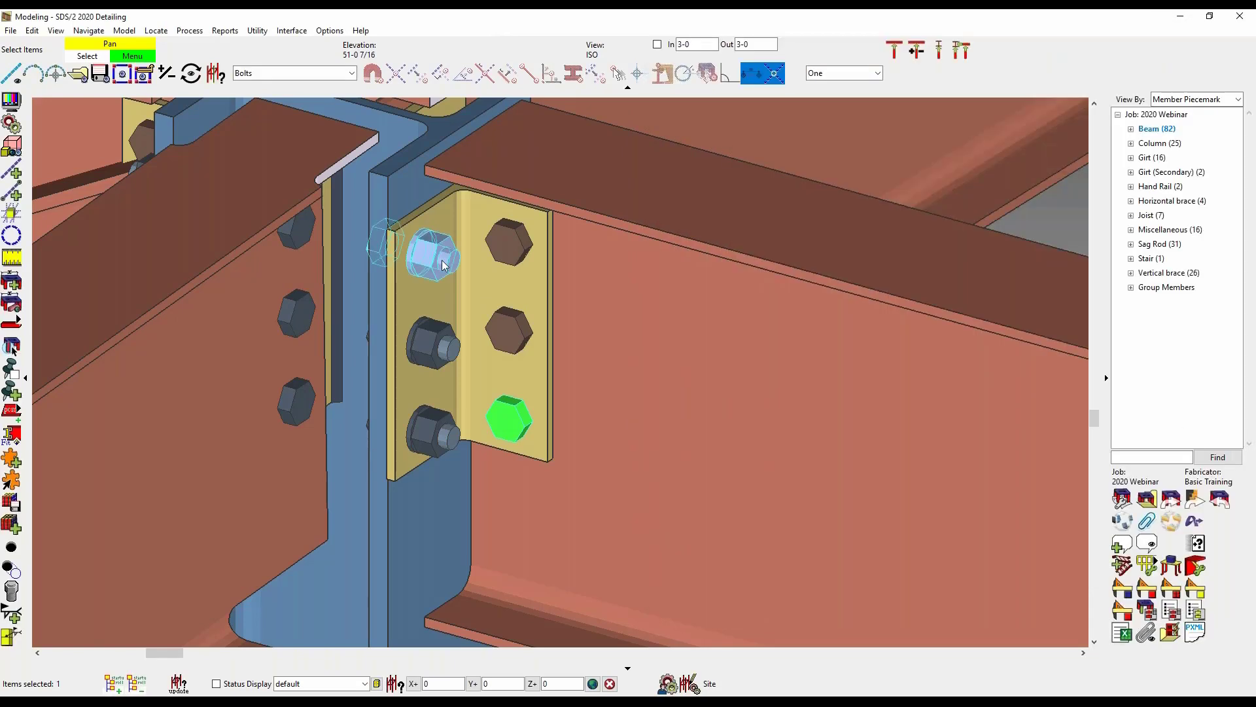
{"action": "double_click", "coordinate": [442, 261]}
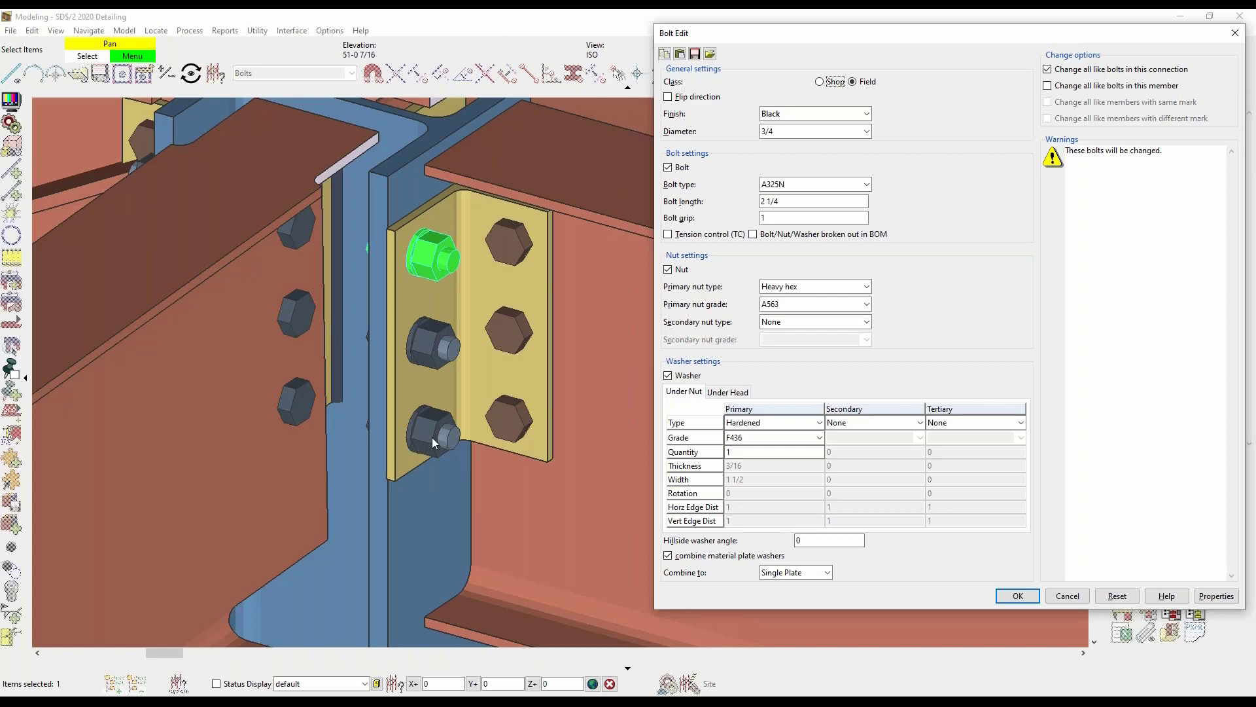
{"action": "left_click", "coordinate": [1028, 601]}
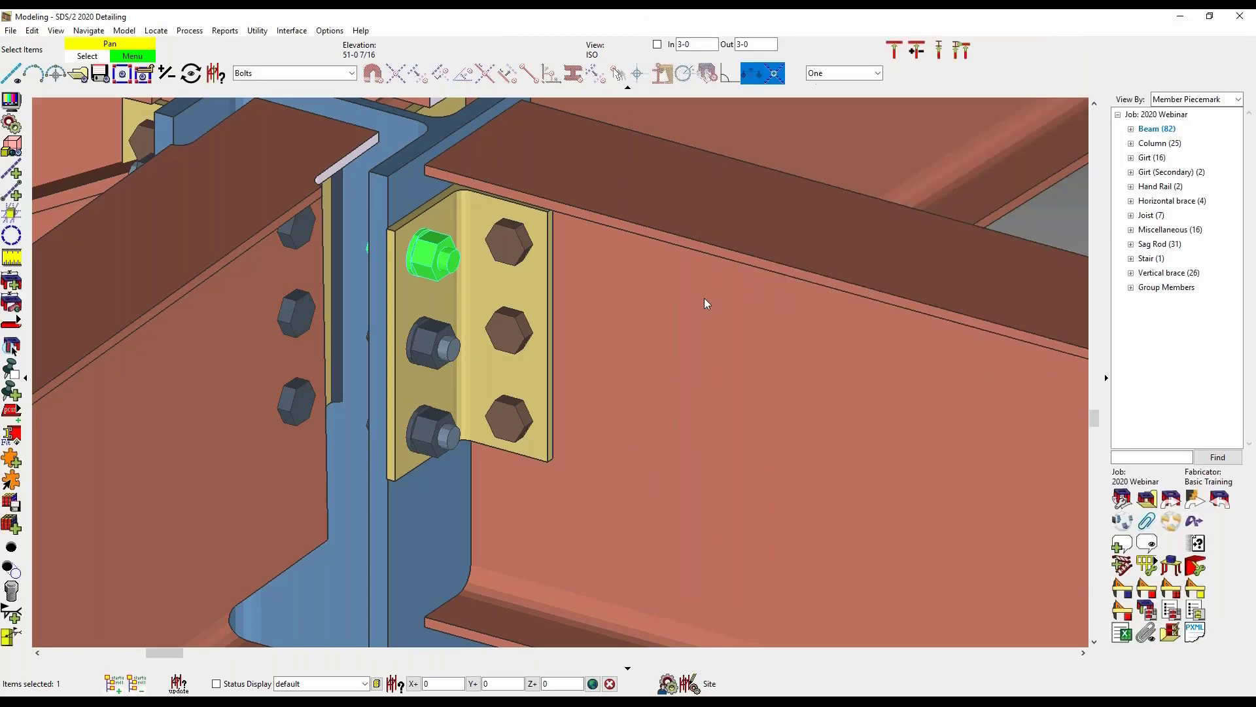
{"action": "left_click", "coordinate": [704, 299]}
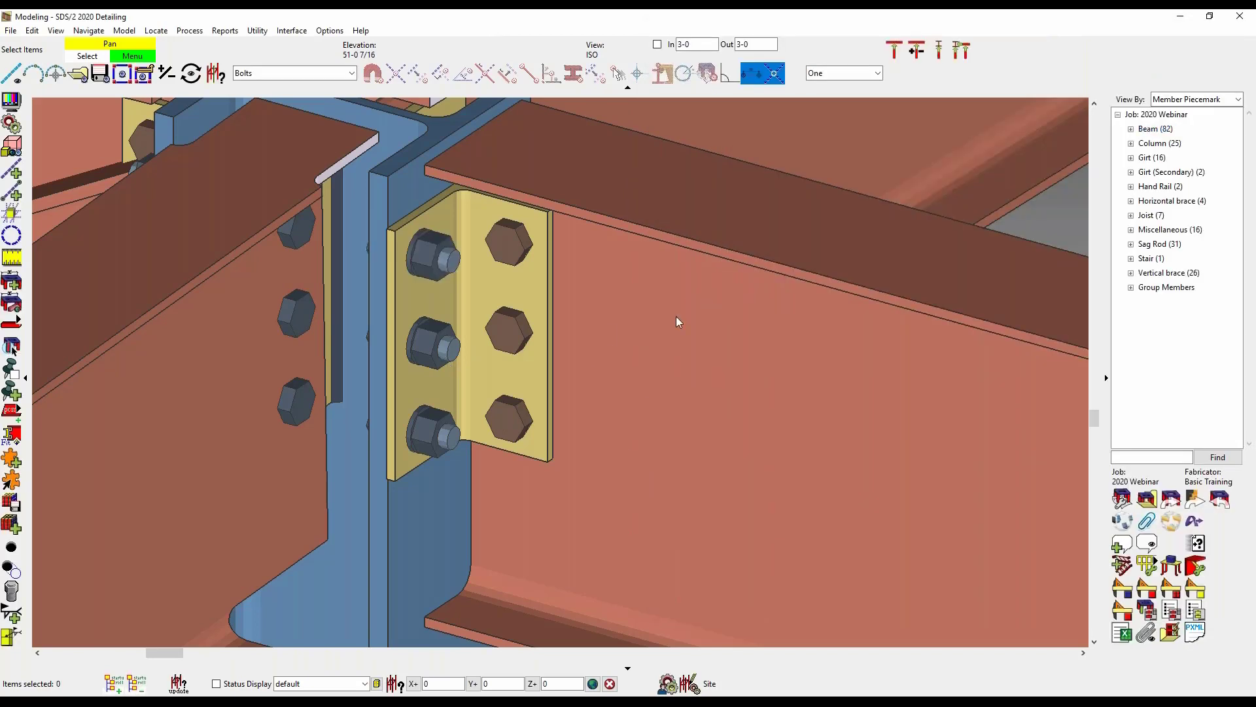
Step: Restore the Default selection filter and re-detail beam B_59 and open its drawing, preserving none of the existing drawing annotations
{"action": "left_click", "coordinate": [288, 72]}
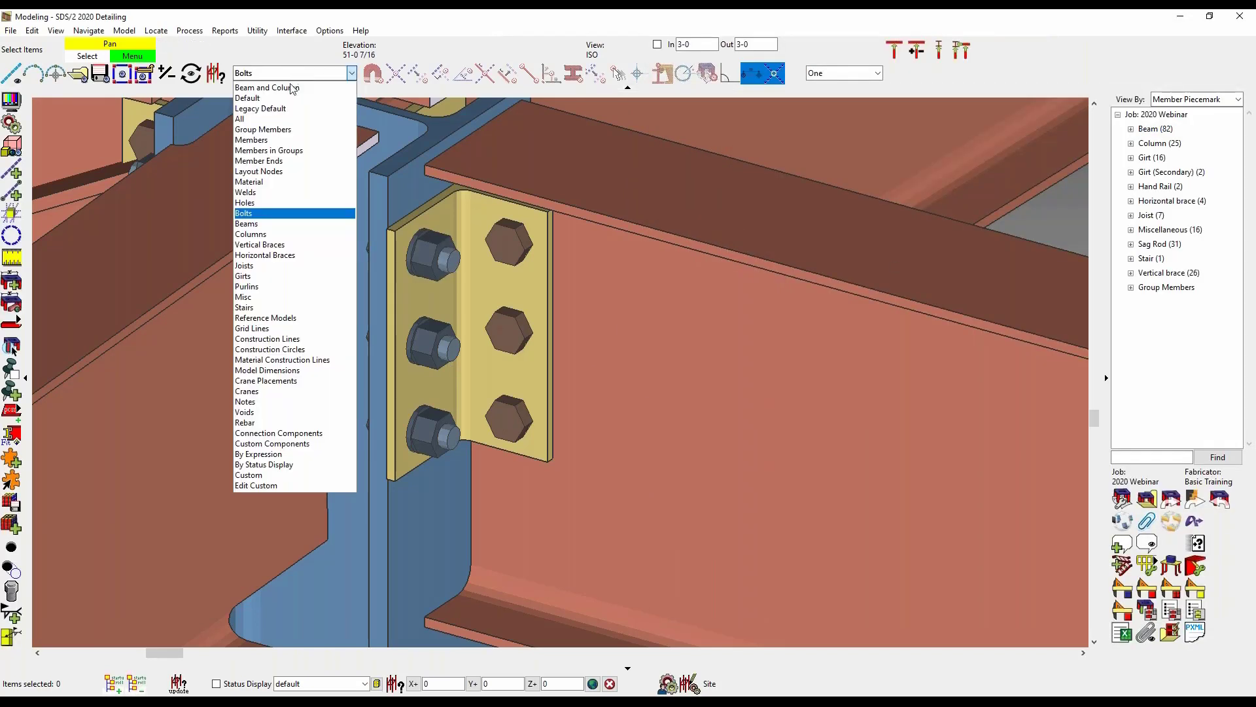
{"action": "left_click", "coordinate": [277, 99]}
{"action": "right_click", "coordinate": [674, 317]}
{"action": "mouse_move", "coordinate": [757, 340]}
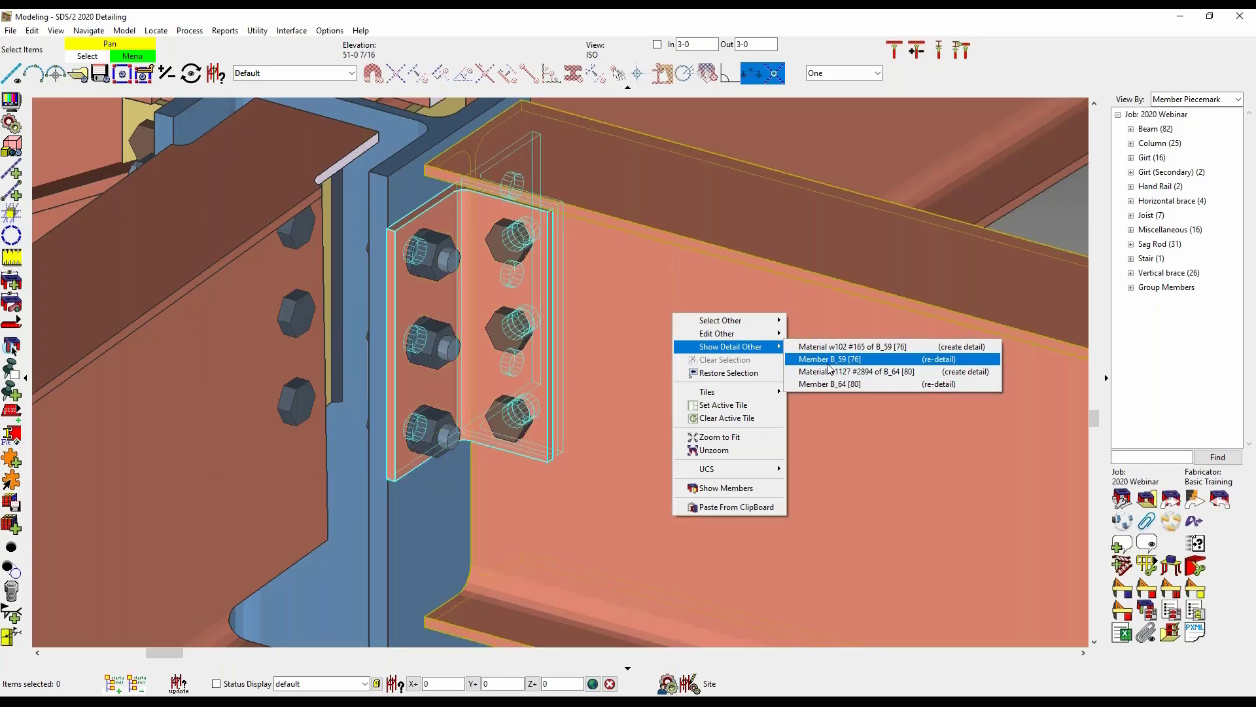
{"action": "left_click", "coordinate": [826, 360]}
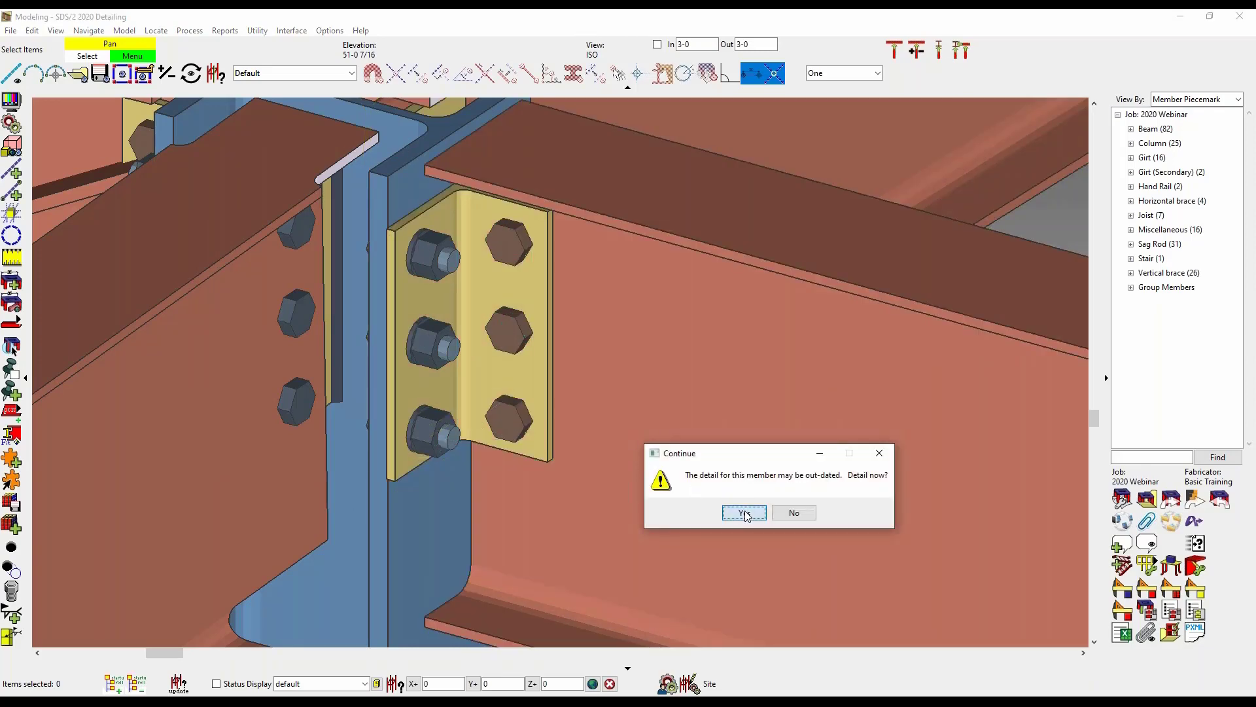
{"action": "left_click", "coordinate": [744, 513]}
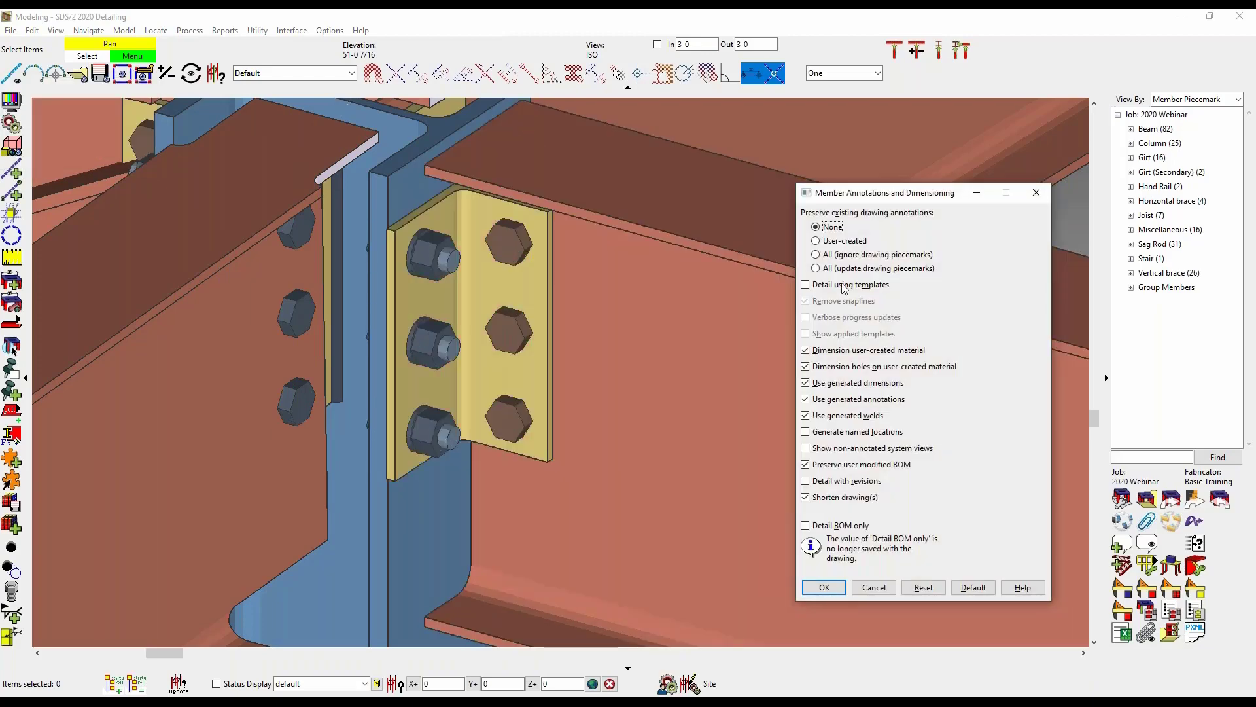
{"action": "left_click", "coordinate": [824, 587]}
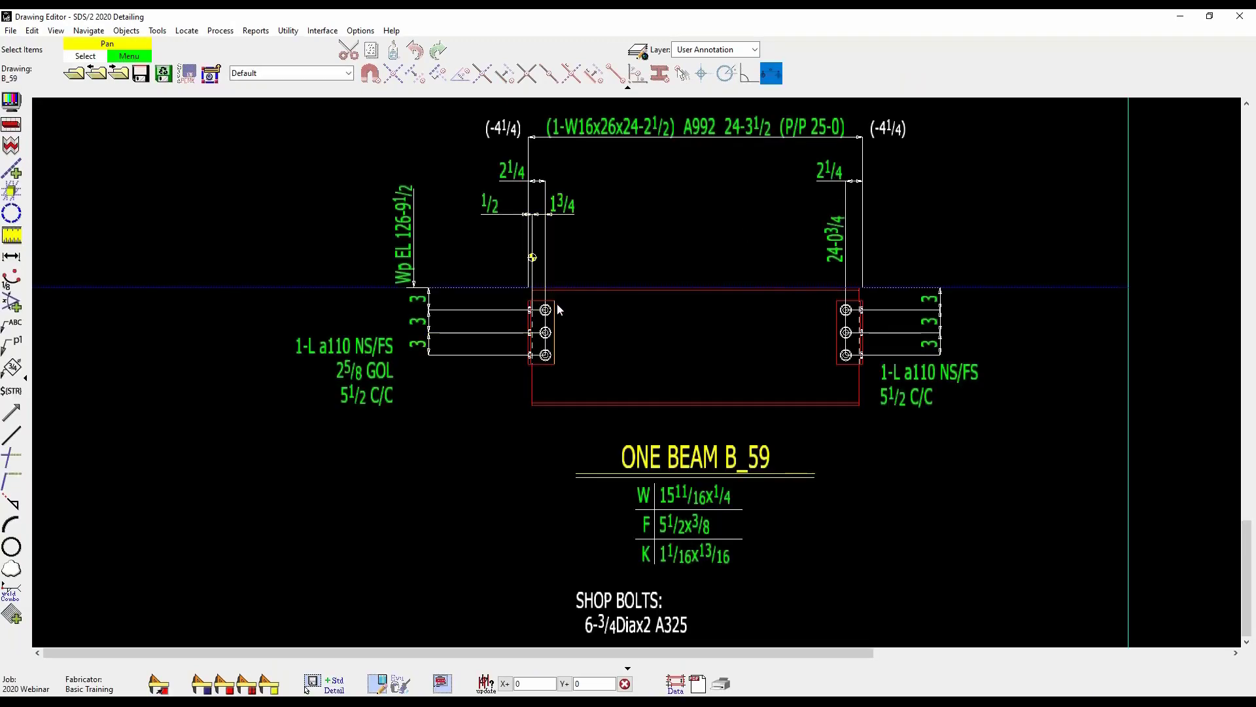
Step: Review the bill of material of beam B_59's drawing, and close it without changes
{"action": "left_click", "coordinate": [378, 683]}
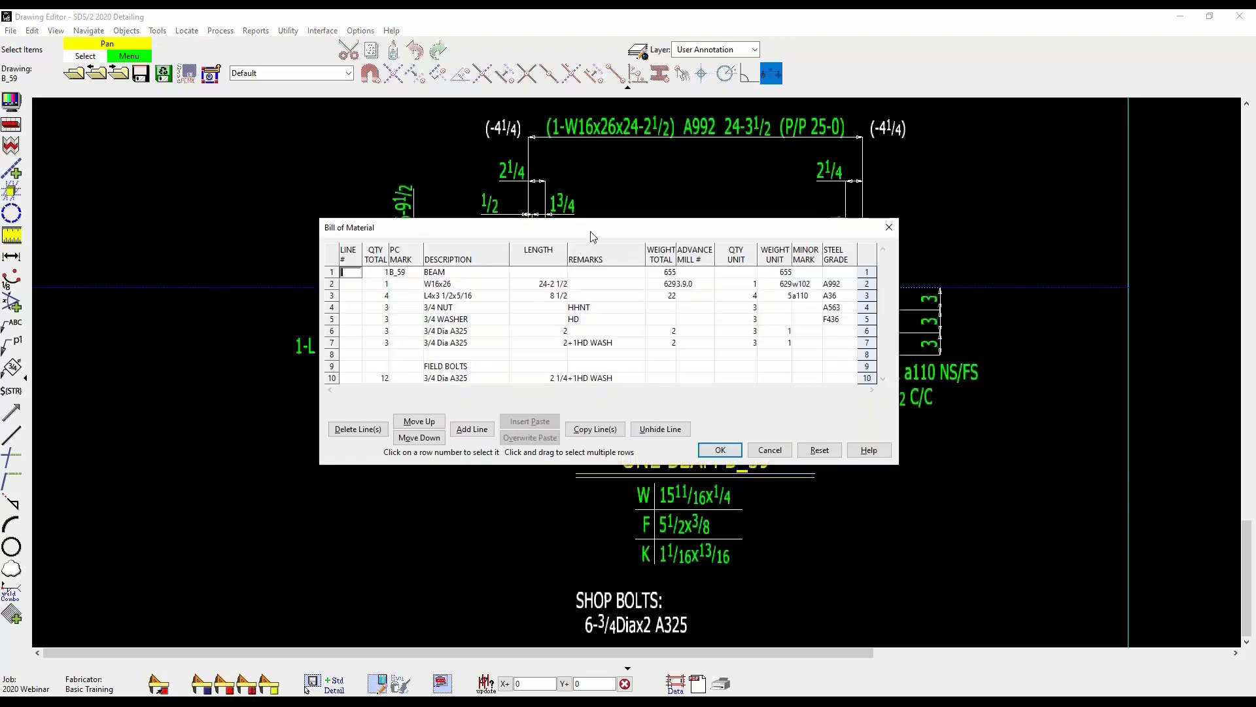
{"action": "left_click_drag", "start_coordinate": [601, 221], "coordinate": [614, 184]}
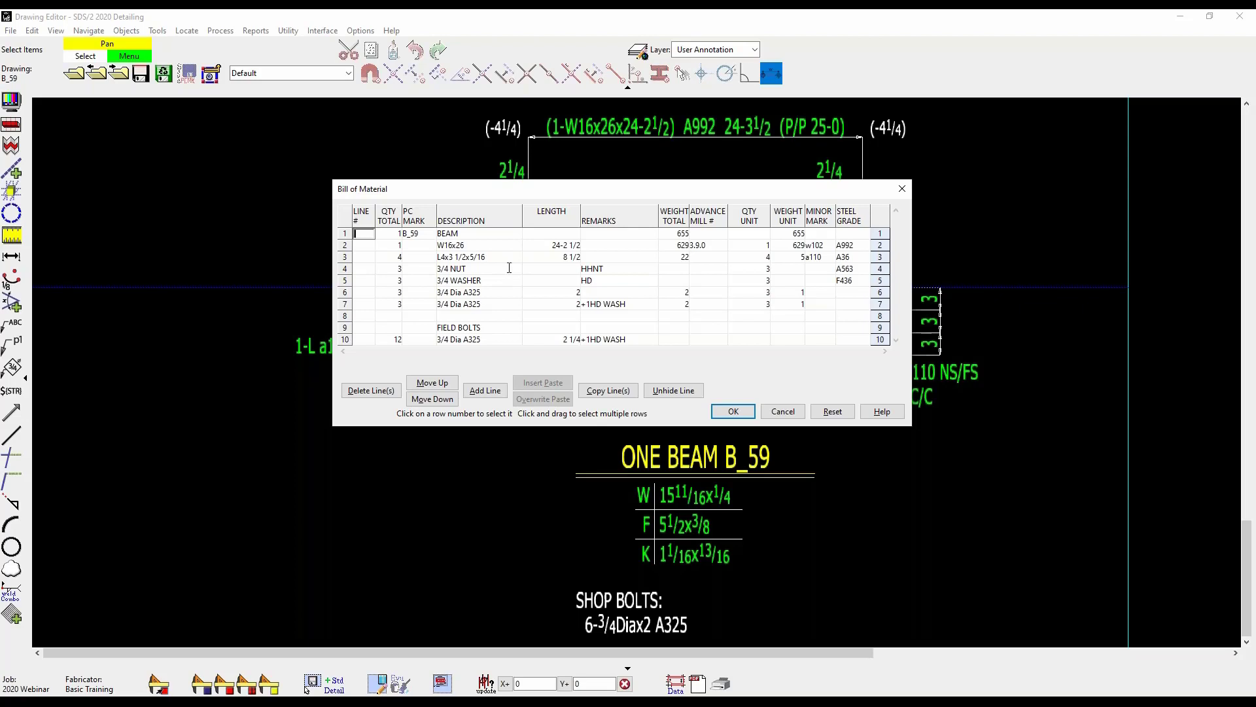
{"action": "left_click", "coordinate": [775, 415]}
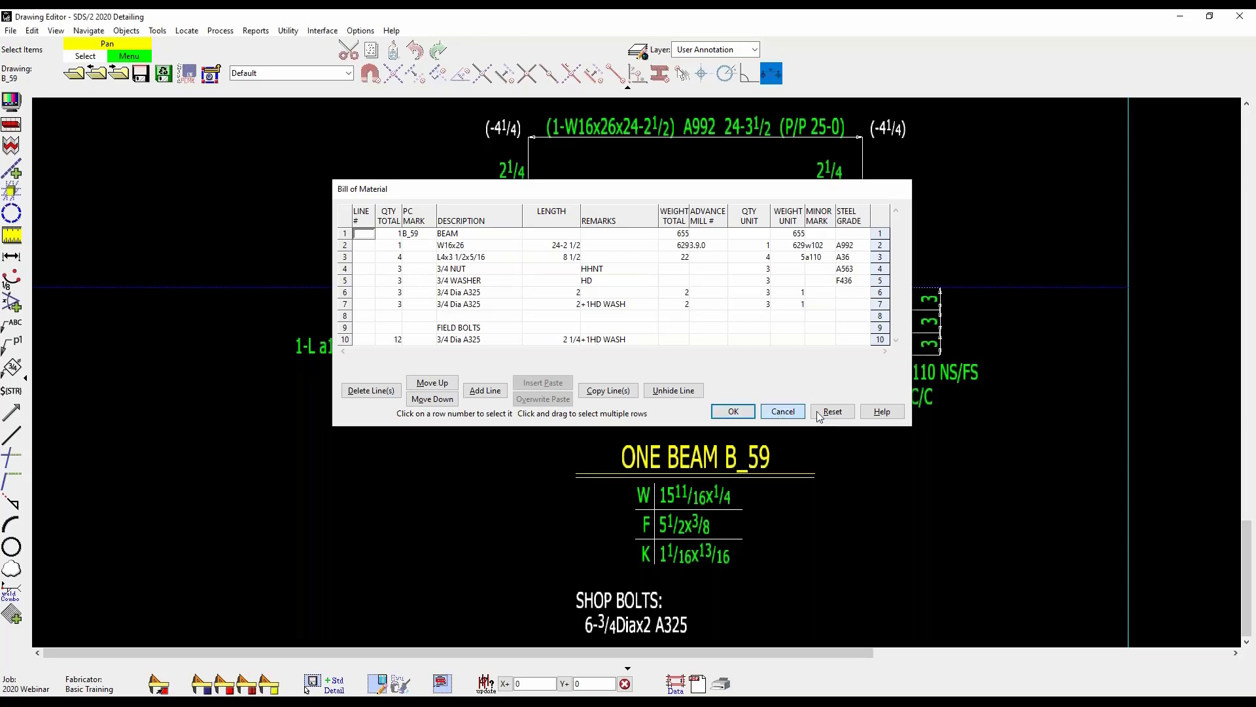
Step: Turn off Bolt/Nut/Washer broken out in BOM for the beam's left-end top shop bolt, and check the setting of the middle bolt
{"action": "double_click", "coordinate": [546, 310]}
{"action": "left_click_drag", "start_coordinate": [160, 44], "coordinate": [474, 68]}
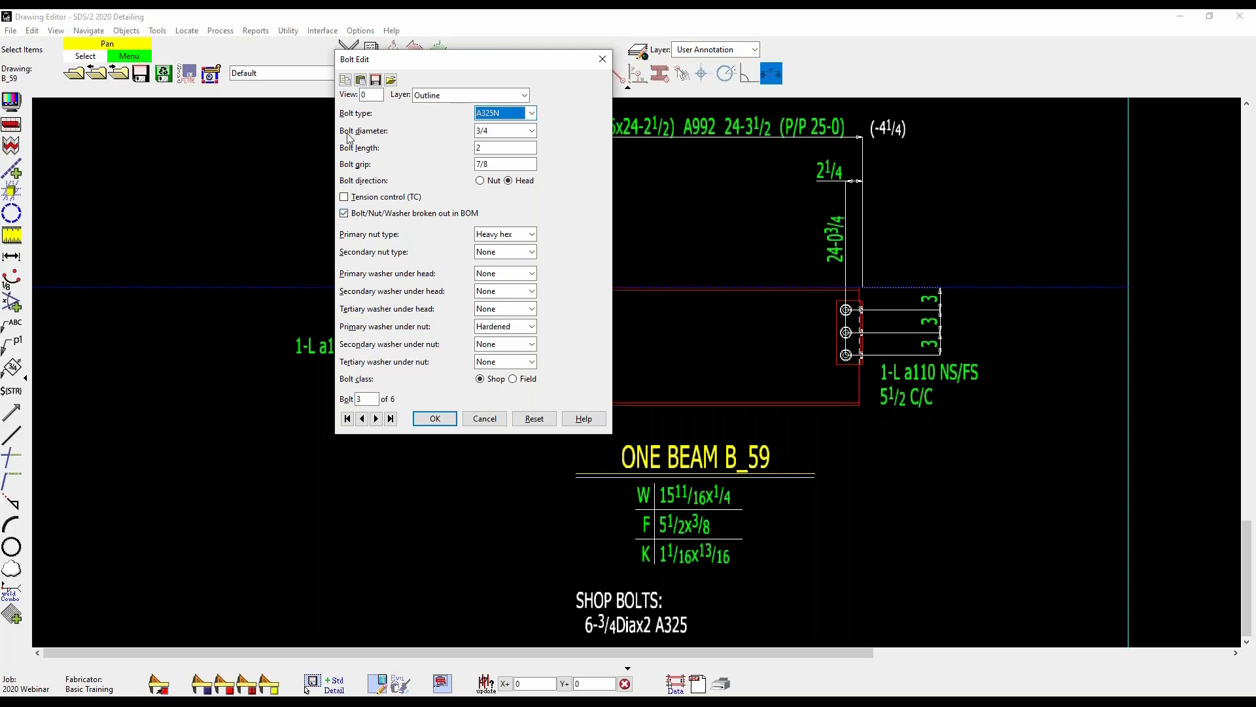
{"action": "left_click_drag", "start_coordinate": [468, 65], "coordinate": [205, 78]}
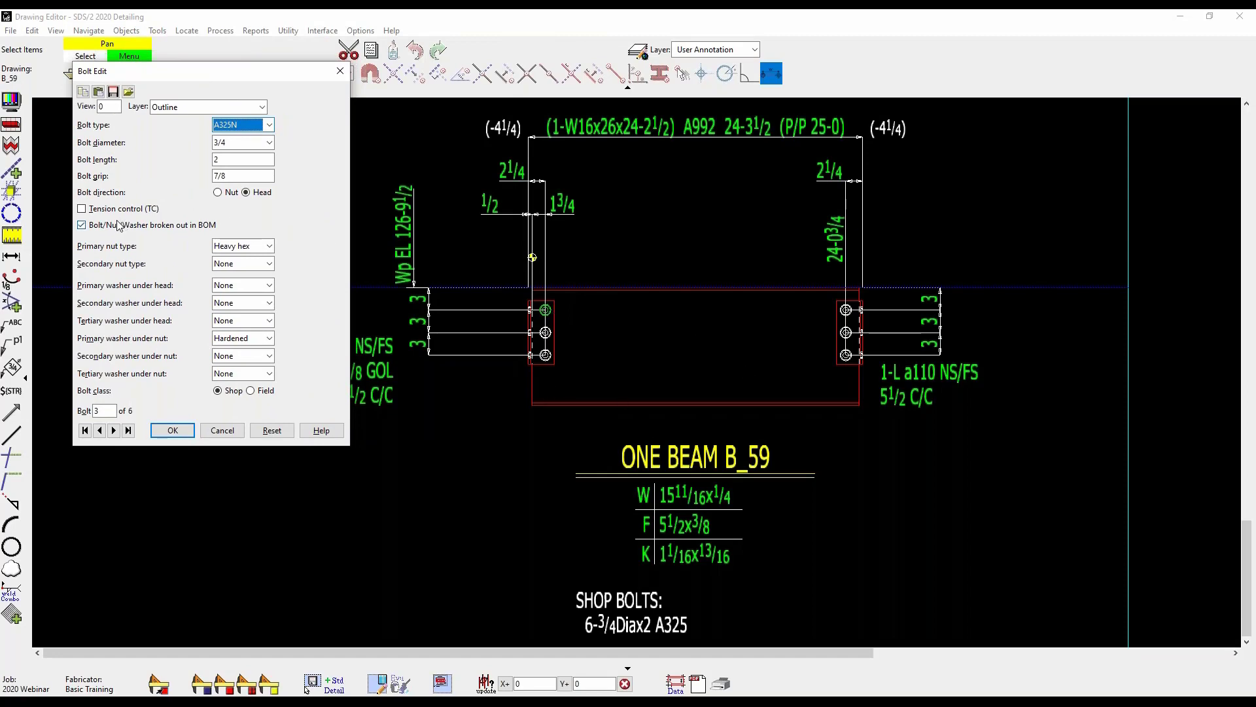
{"action": "left_click", "coordinate": [172, 430]}
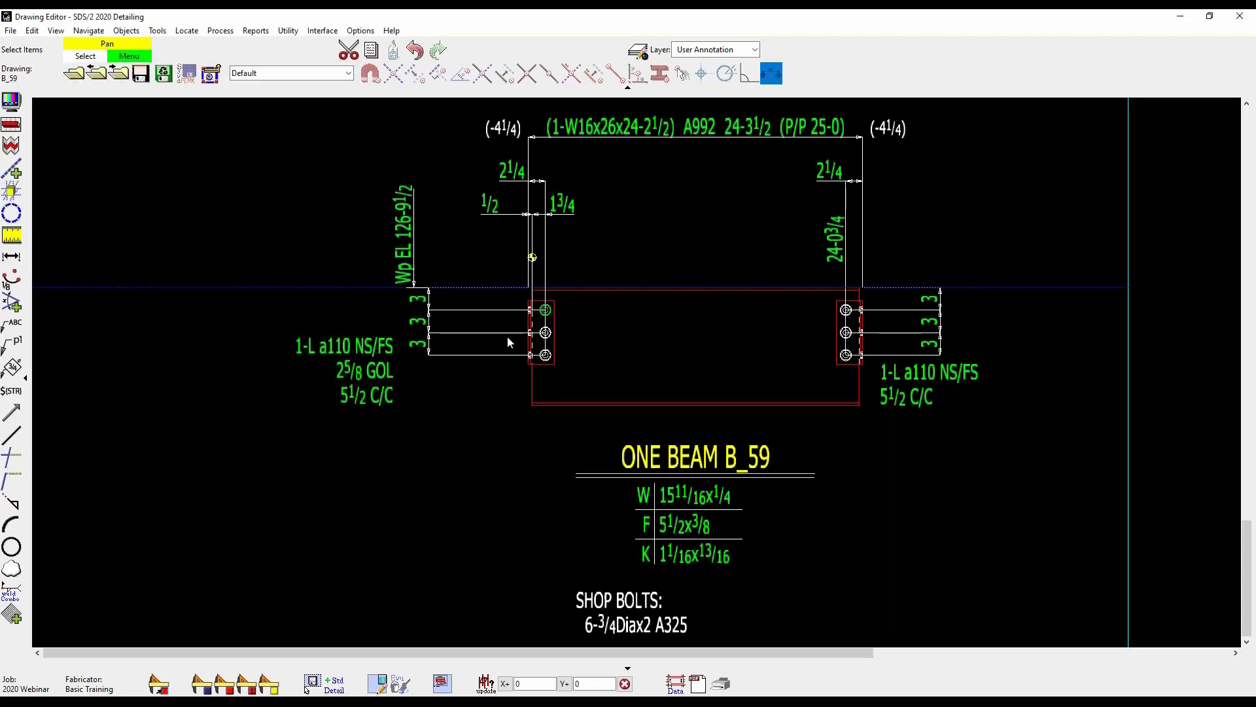
{"action": "left_click", "coordinate": [546, 333]}
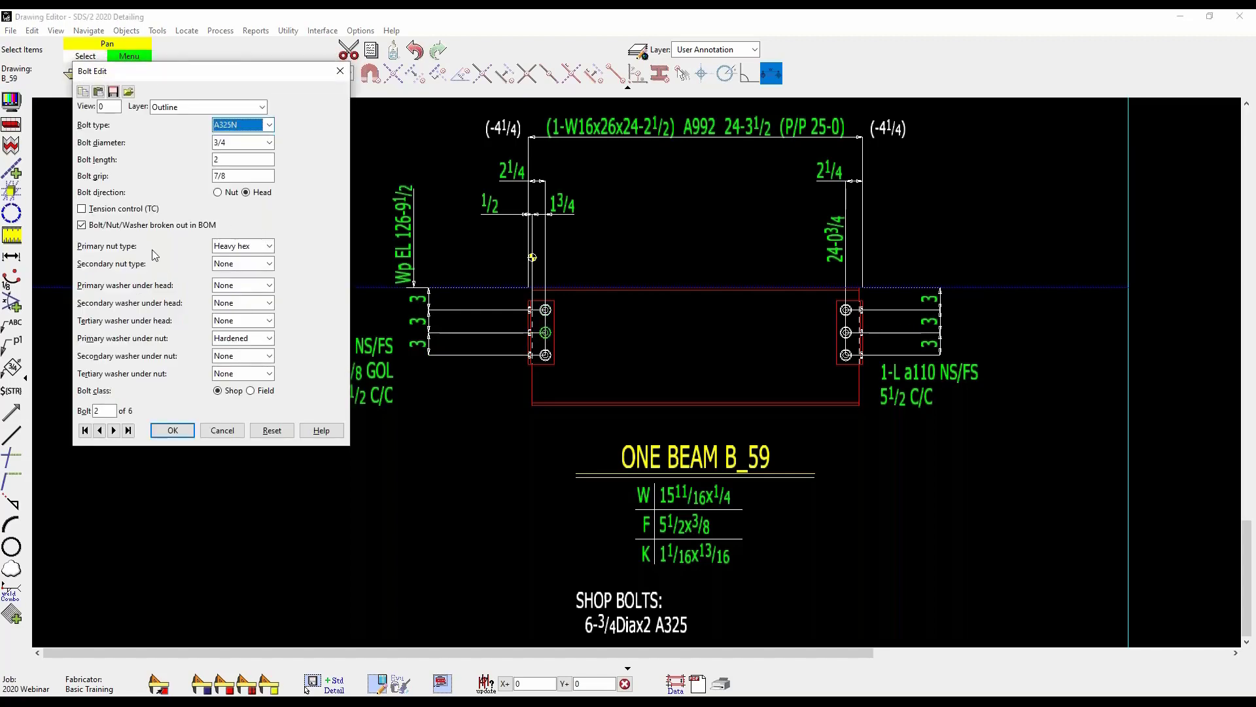
{"action": "left_click", "coordinate": [172, 430]}
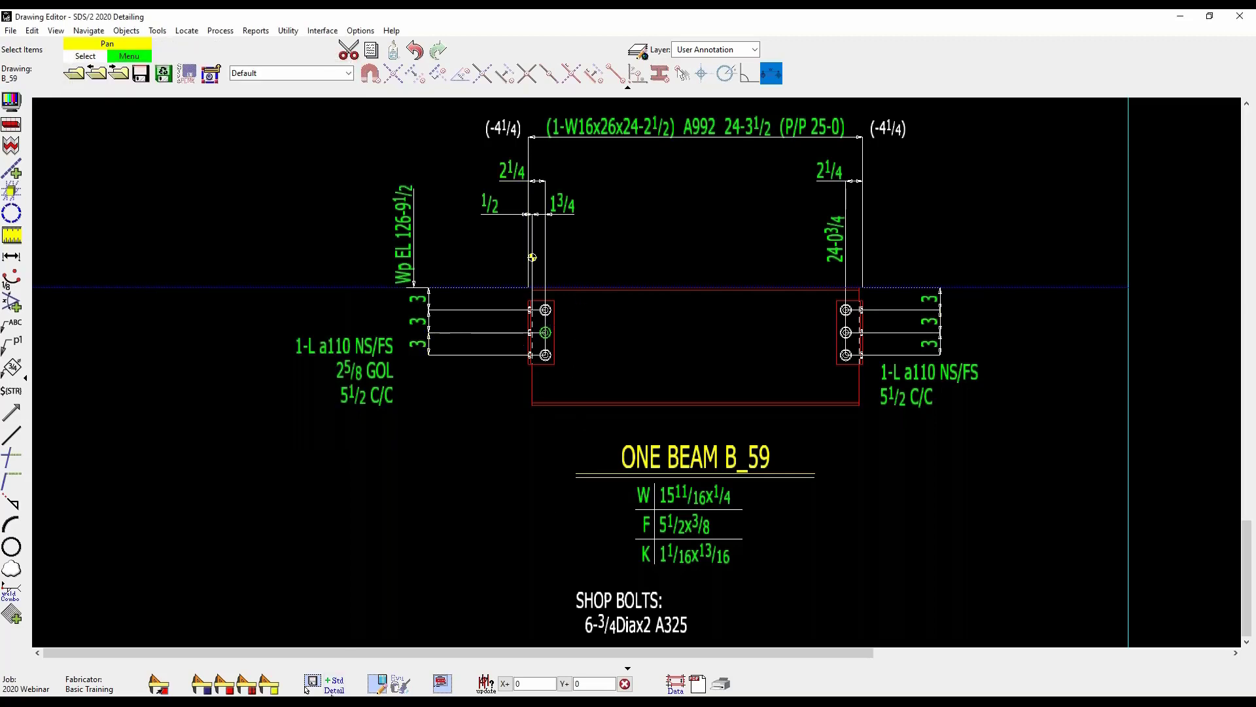
Step: Review the bolt, nut and washer lines in beam B_59's bill of material, and close it without changes
{"action": "left_click", "coordinate": [313, 683]}
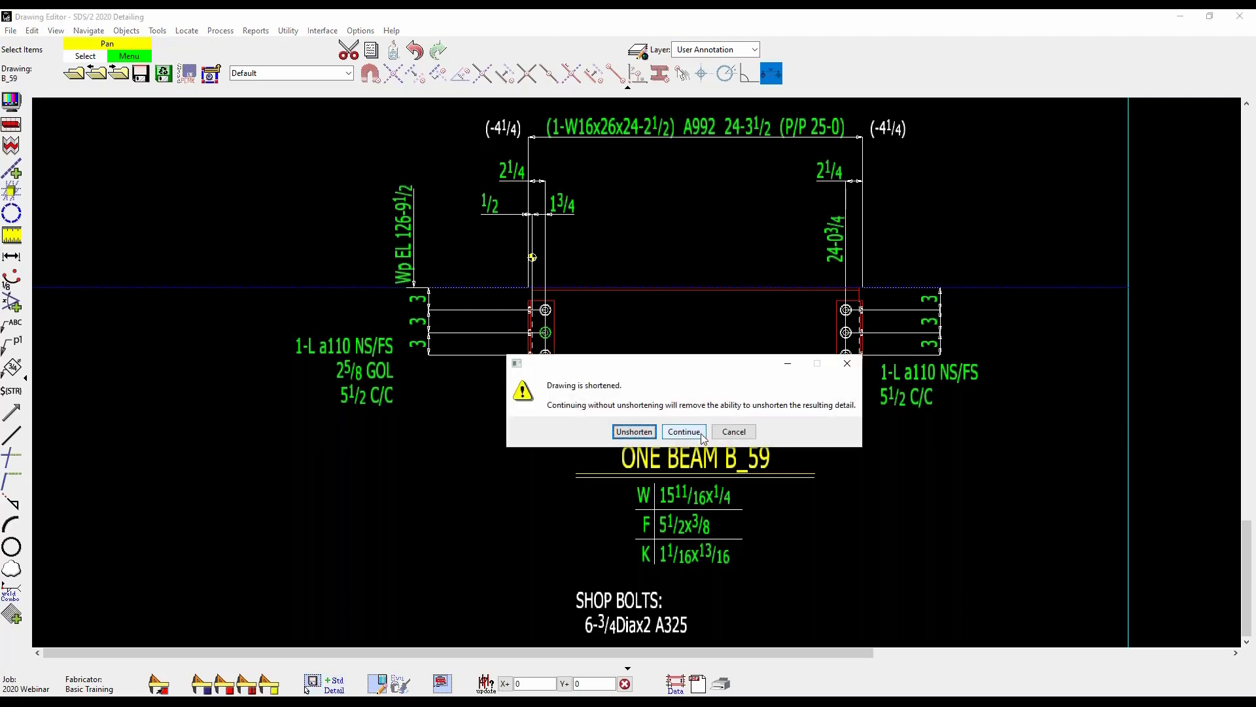
{"action": "left_click", "coordinate": [734, 431]}
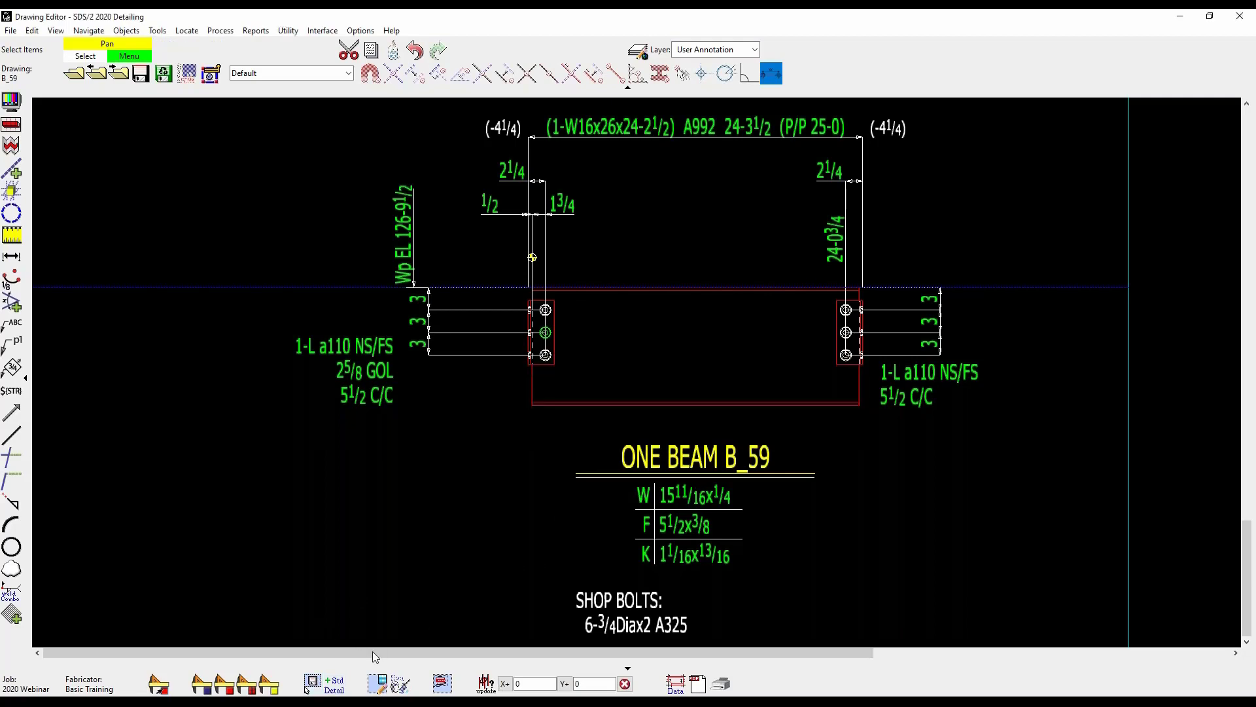
{"action": "left_click", "coordinate": [442, 683]}
{"action": "left_click", "coordinate": [888, 574]}
{"action": "left_click", "coordinate": [379, 684]}
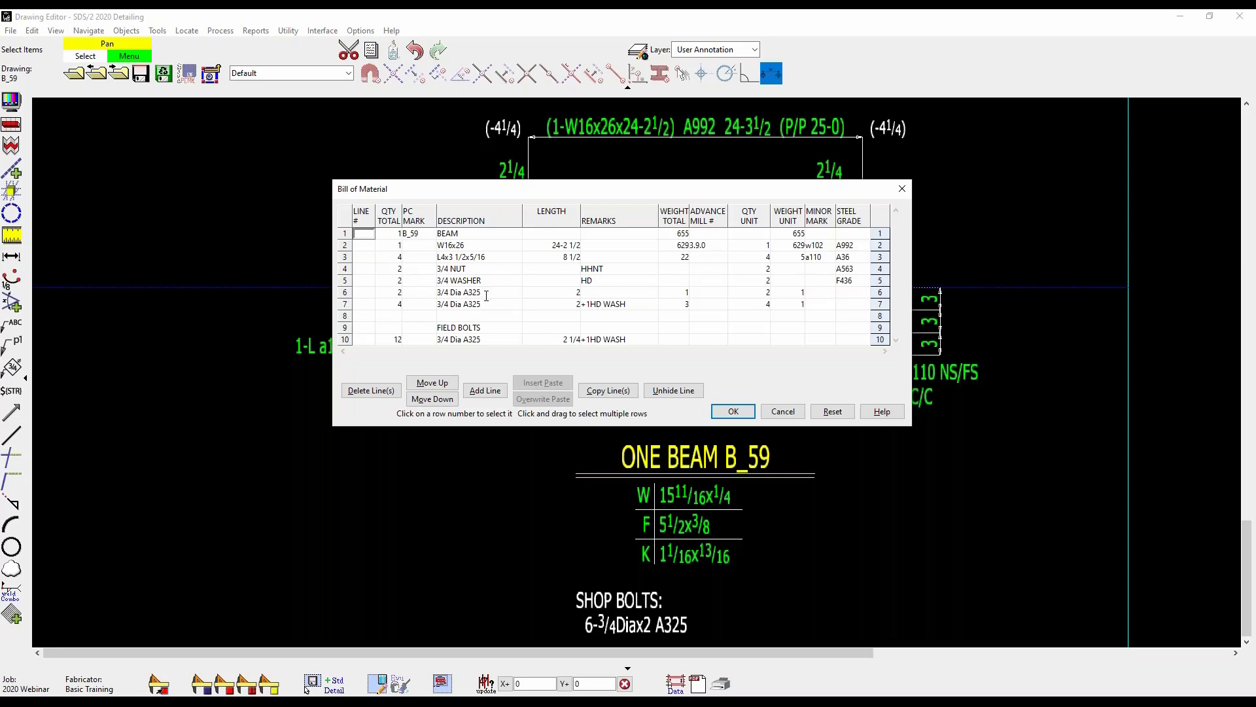
{"action": "left_click", "coordinate": [454, 305]}
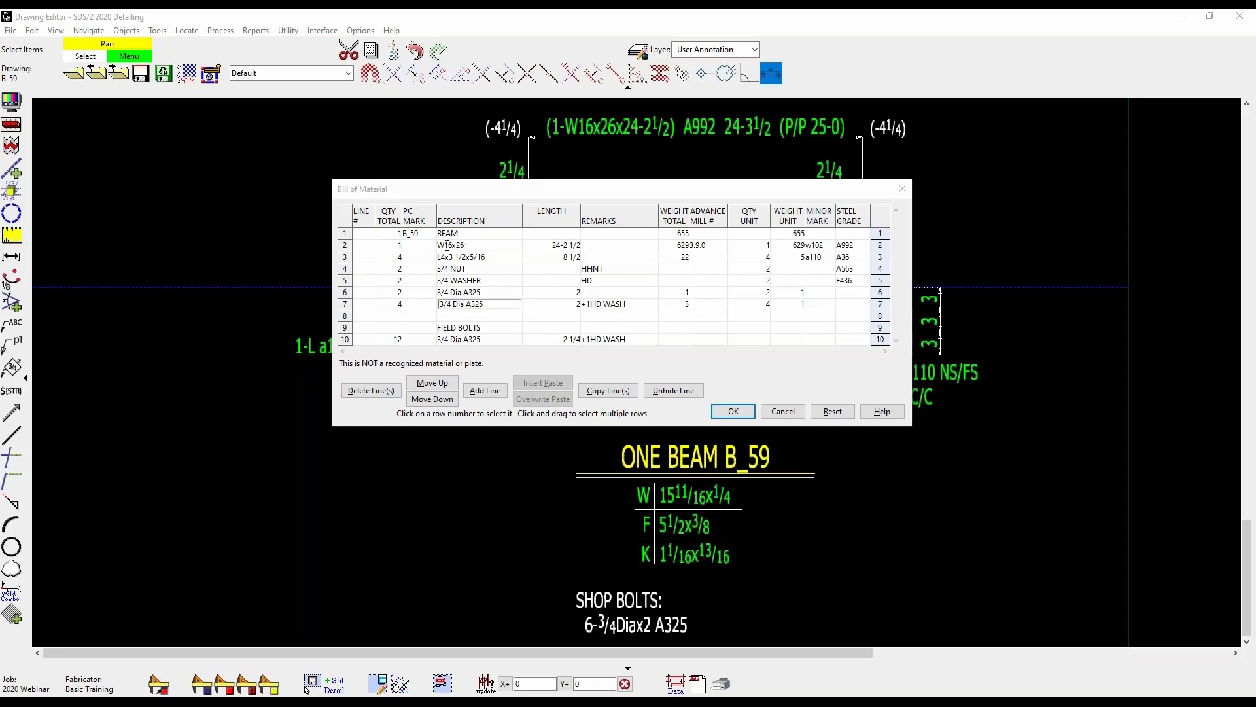
{"action": "left_click", "coordinate": [794, 414]}
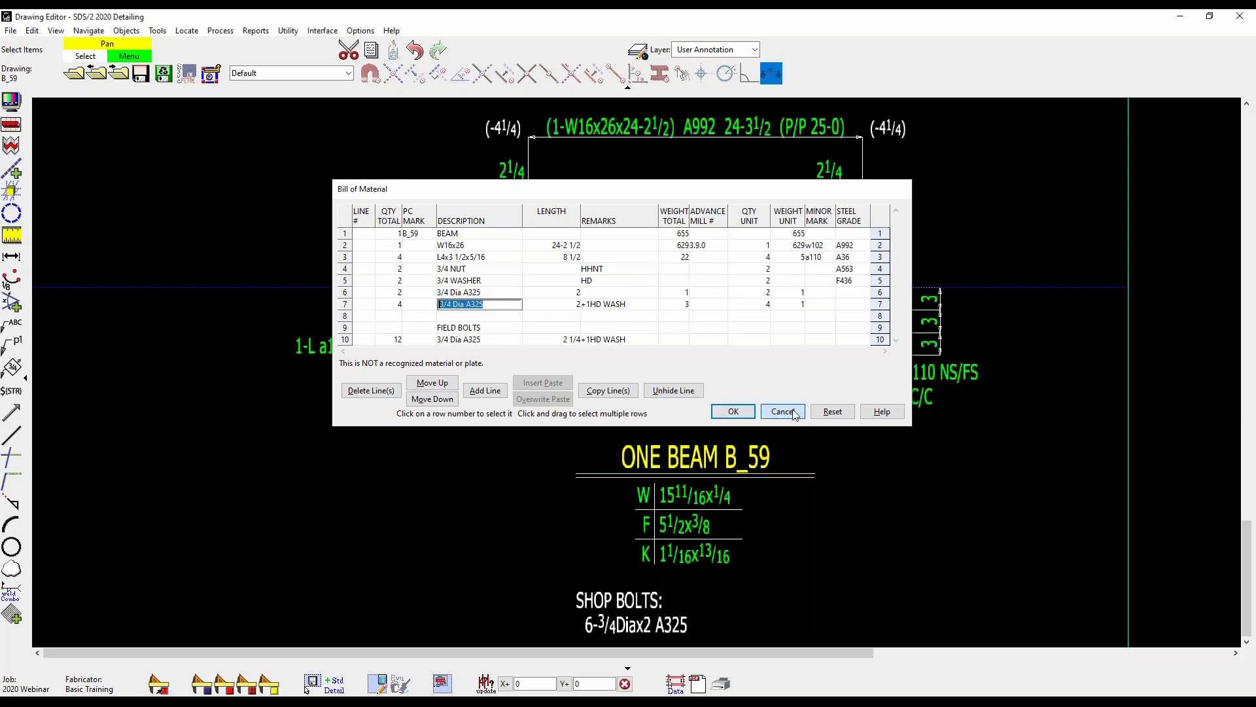
{"action": "left_click", "coordinate": [783, 411]}
Step: Review the callout and BOM breakout settings in the fabricator's Bolt Detailing/Fabrication Options, and cancel without changes
{"action": "left_click", "coordinate": [361, 31]}
{"action": "left_click", "coordinate": [361, 31]}
{"action": "left_click", "coordinate": [361, 31]}
{"action": "mouse_move", "coordinate": [384, 72]}
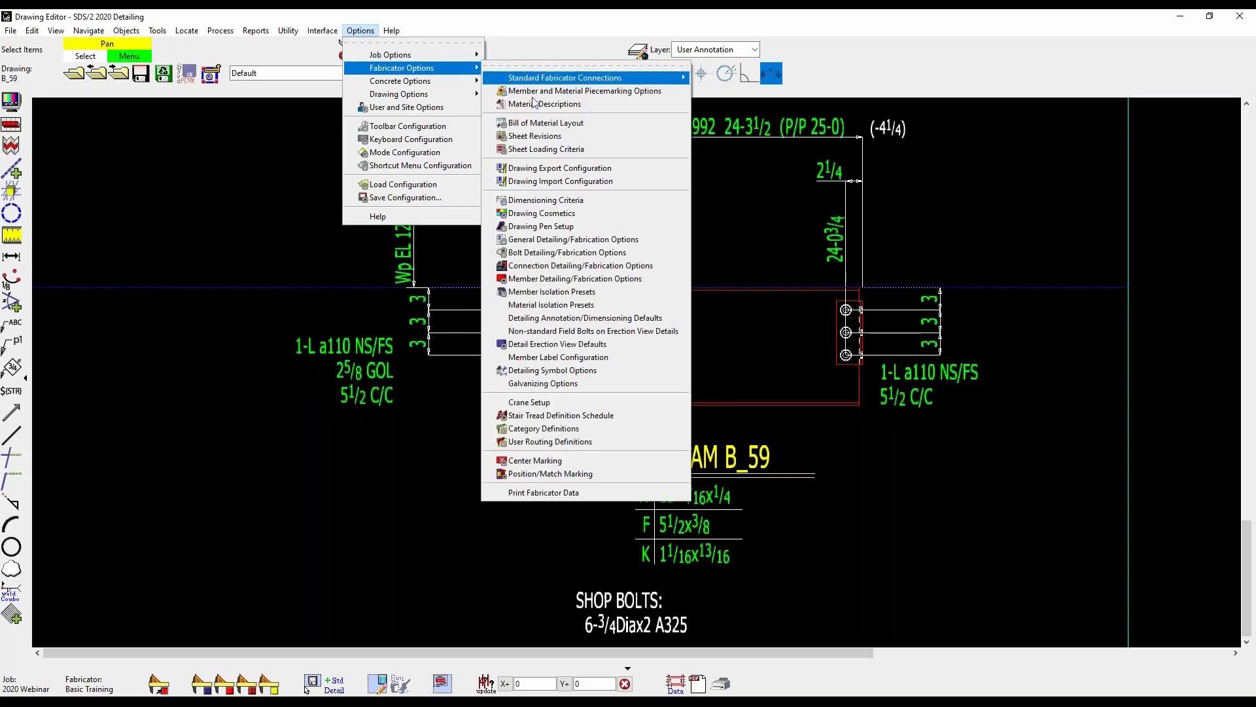
{"action": "left_click", "coordinate": [565, 252]}
{"action": "left_click_drag", "start_coordinate": [559, 159], "coordinate": [518, 112]}
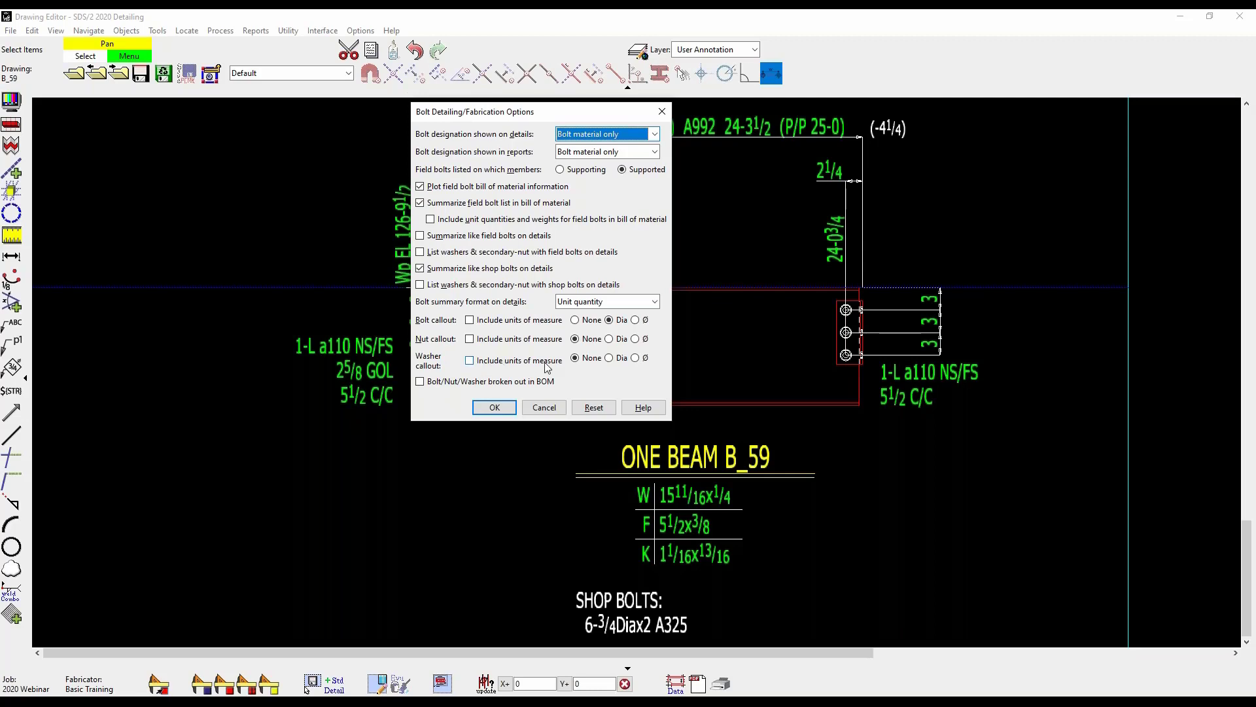
{"action": "left_click", "coordinate": [575, 358]}
{"action": "left_click", "coordinate": [543, 408]}
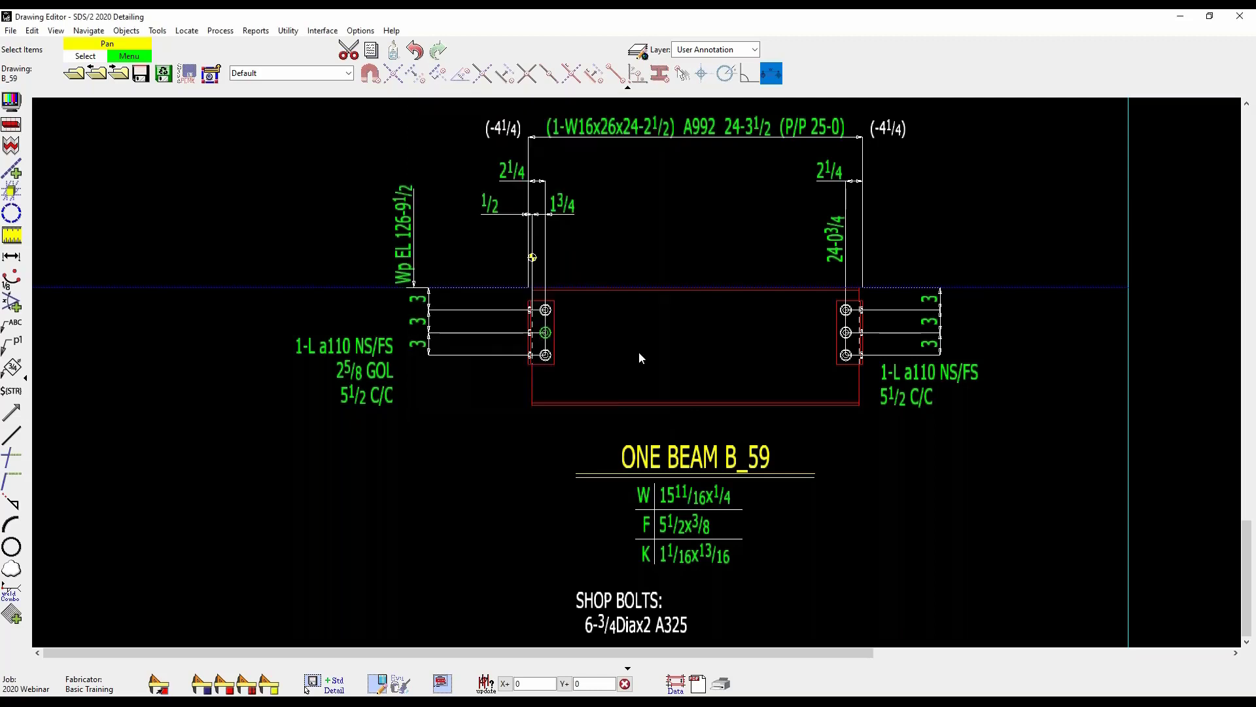
Step: Turn Bolt/Nut/Washer broken out in BOM back on for the beam's left-end top shop bolt, and check the bill of material
{"action": "left_click", "coordinate": [549, 312]}
{"action": "double_click", "coordinate": [549, 313]}
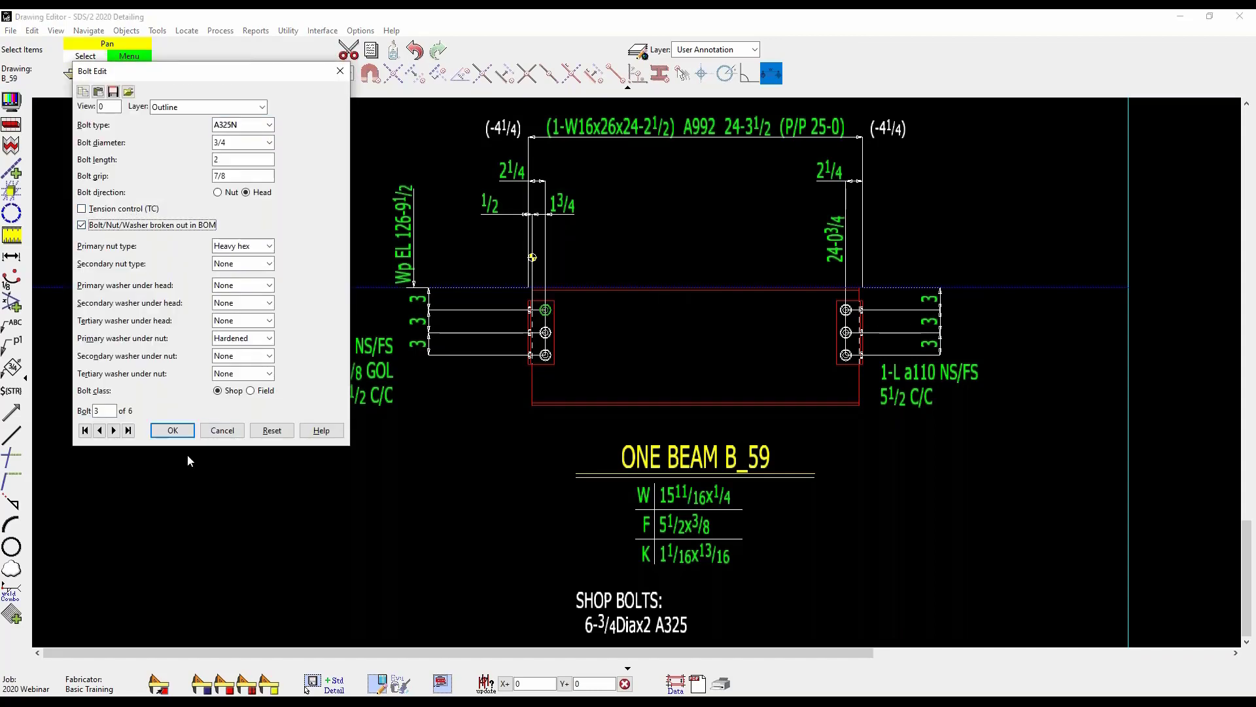
{"action": "left_click", "coordinate": [172, 430]}
{"action": "left_click", "coordinate": [379, 683]}
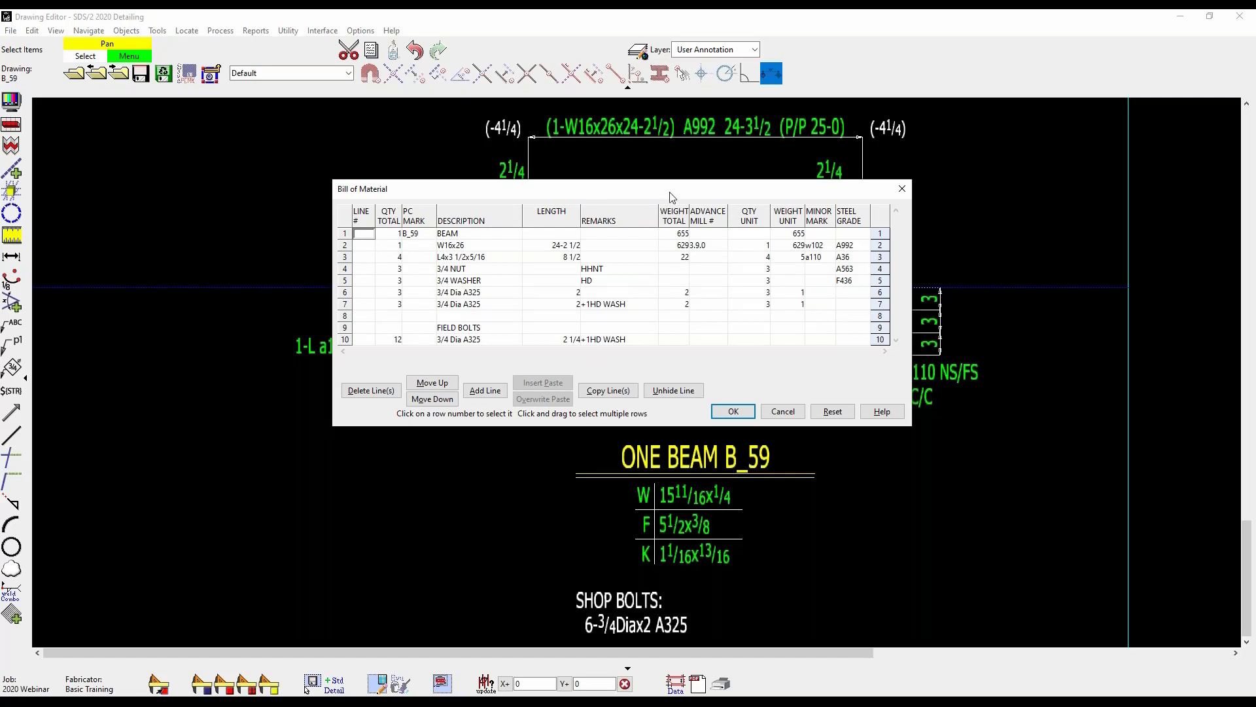
{"action": "left_click_drag", "start_coordinate": [672, 194], "coordinate": [651, 190]}
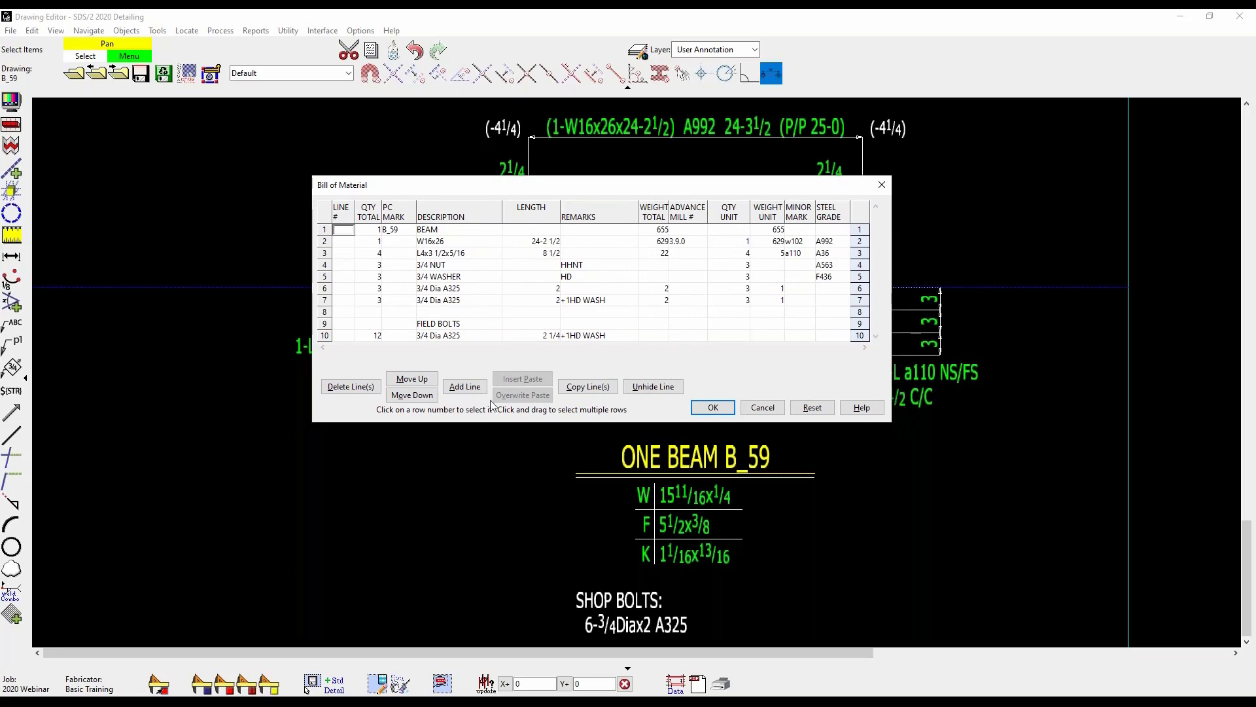
{"action": "left_click", "coordinate": [715, 410]}
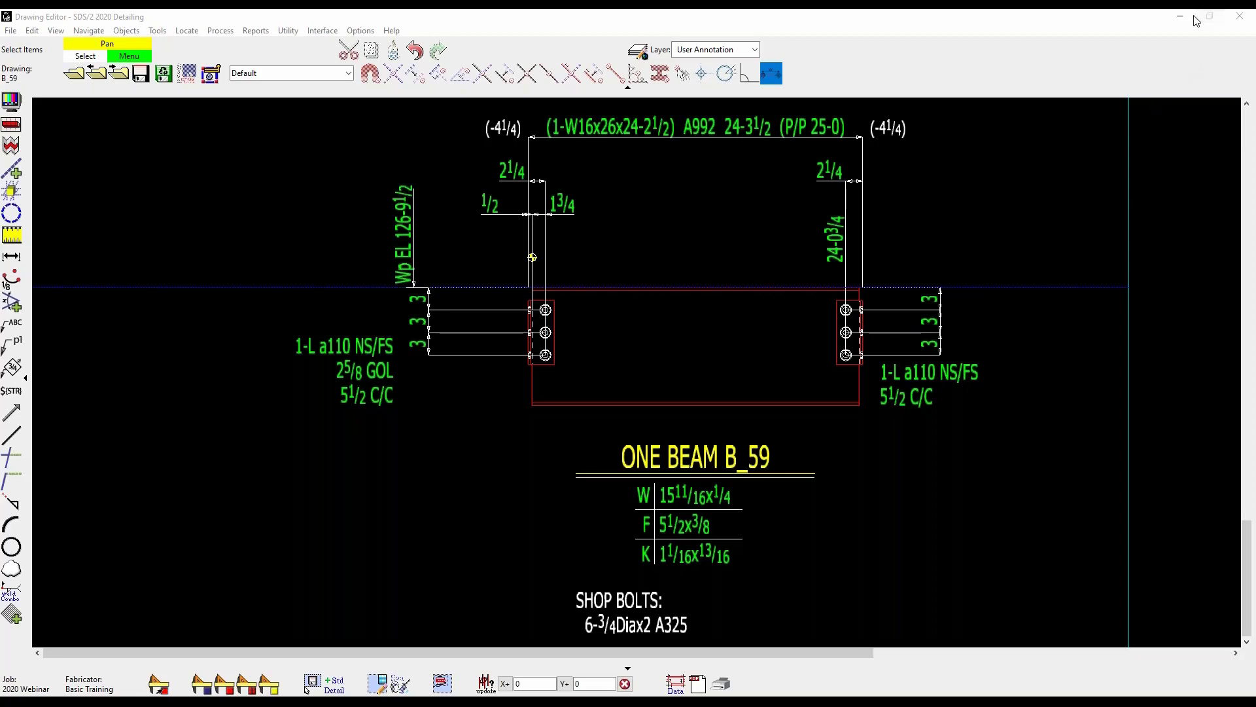
Step: Close the drawing of beam B_59 and open the SECOND FLOOR erection view in the model
{"action": "left_click", "coordinate": [1240, 16]}
{"action": "left_click", "coordinate": [646, 441]}
{"action": "scroll", "coordinate": [752, 275], "scroll_direction": "down", "scroll_amount": 10}
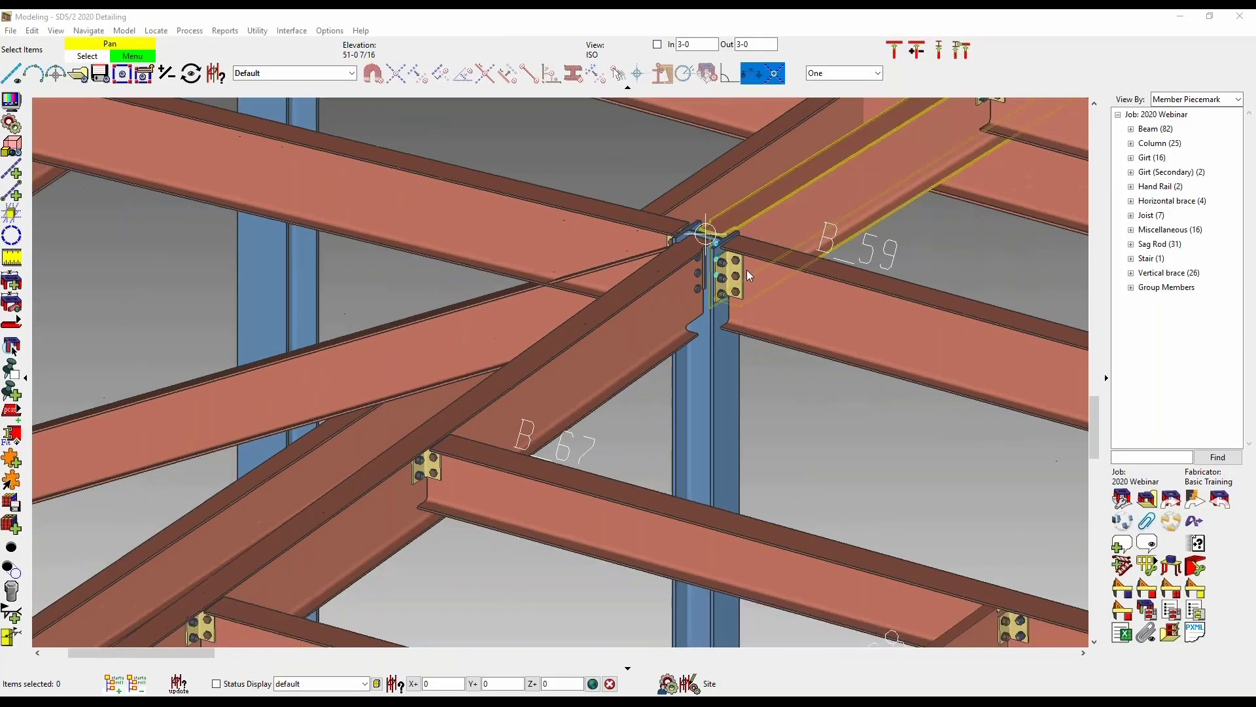
{"action": "scroll", "coordinate": [749, 275], "scroll_direction": "down", "scroll_amount": 10}
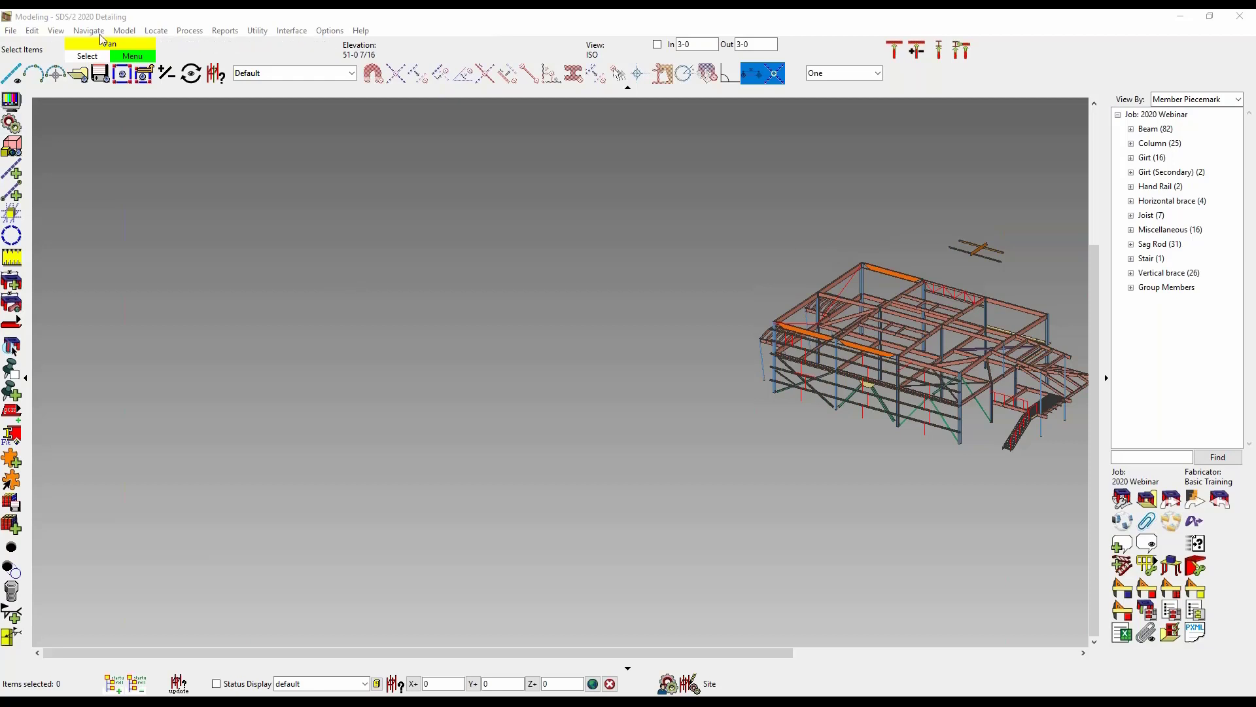
{"action": "double_click", "coordinate": [334, 244]}
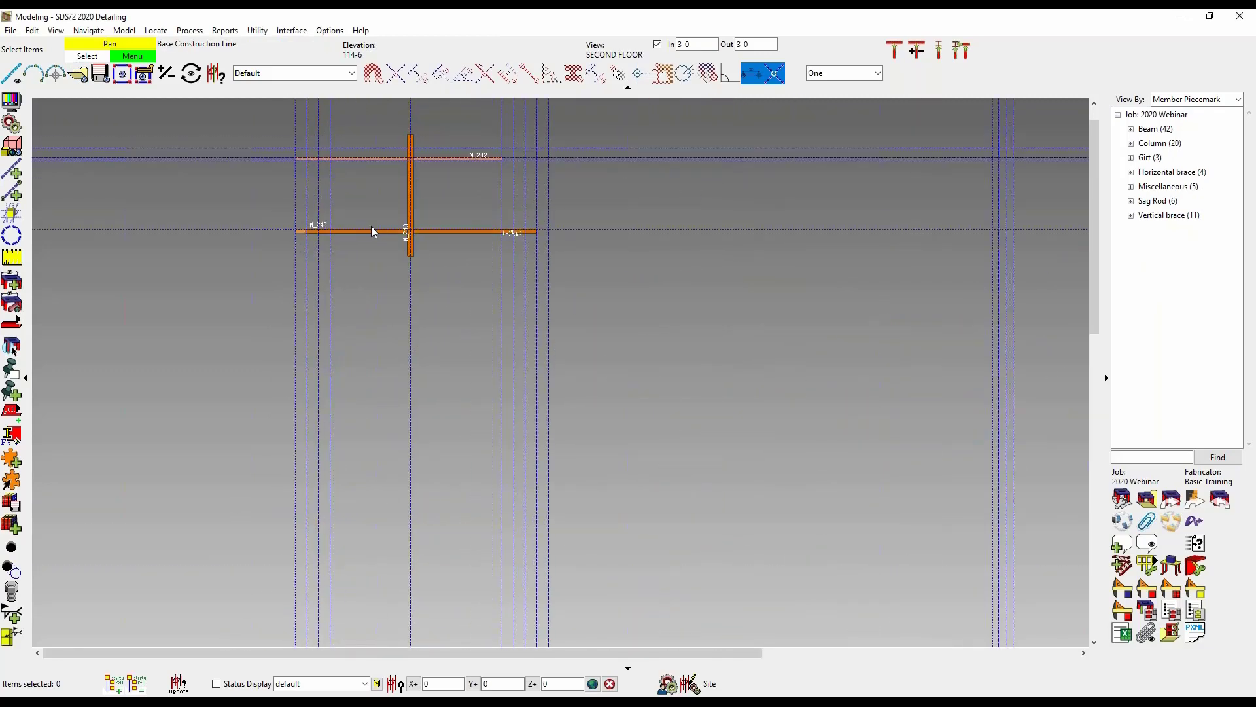
{"action": "scroll", "coordinate": [371, 226], "scroll_direction": "up", "scroll_amount": 2}
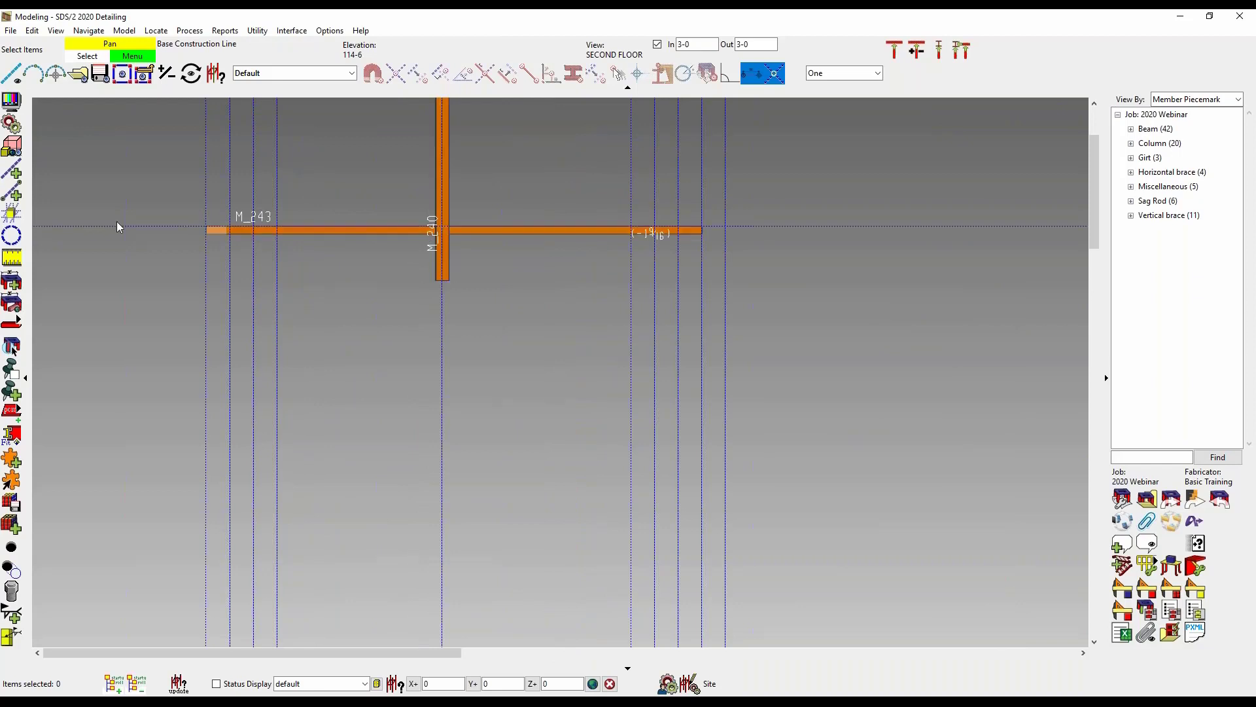
Step: Add an erection view named 2020 along the construction line at member M_243, with For detailing turned on
{"action": "left_click", "coordinate": [12, 73]}
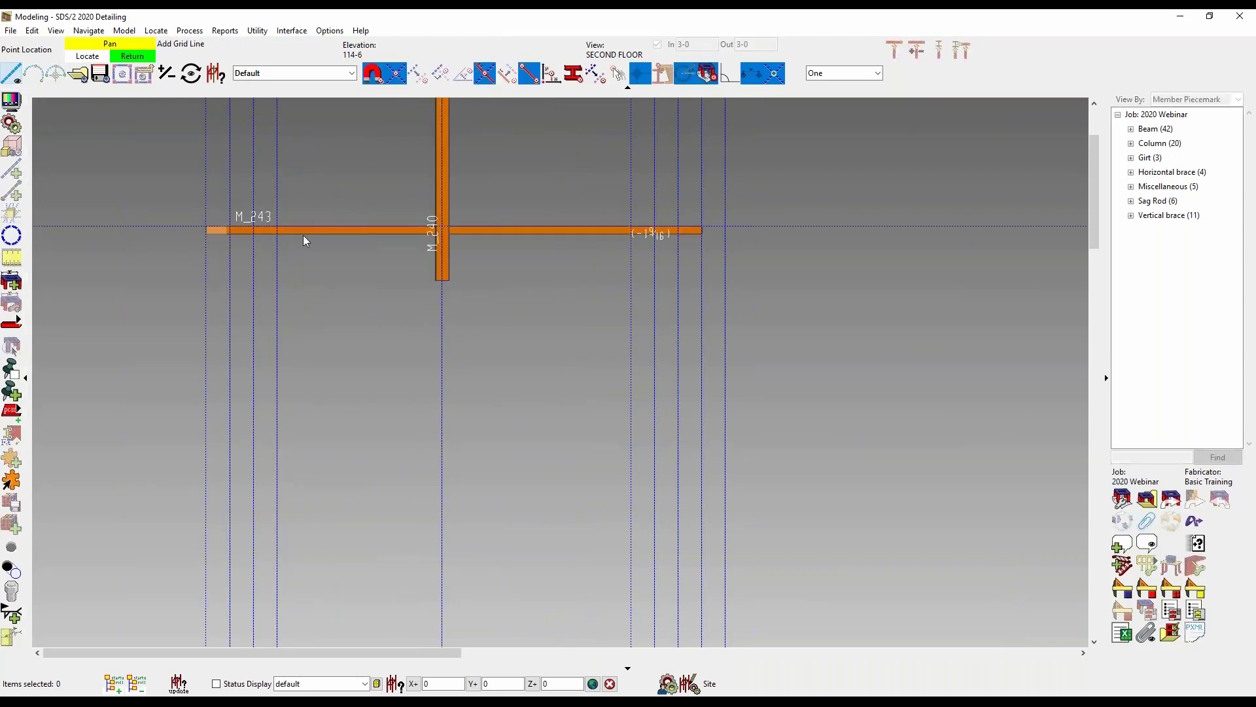
{"action": "left_click", "coordinate": [206, 226]}
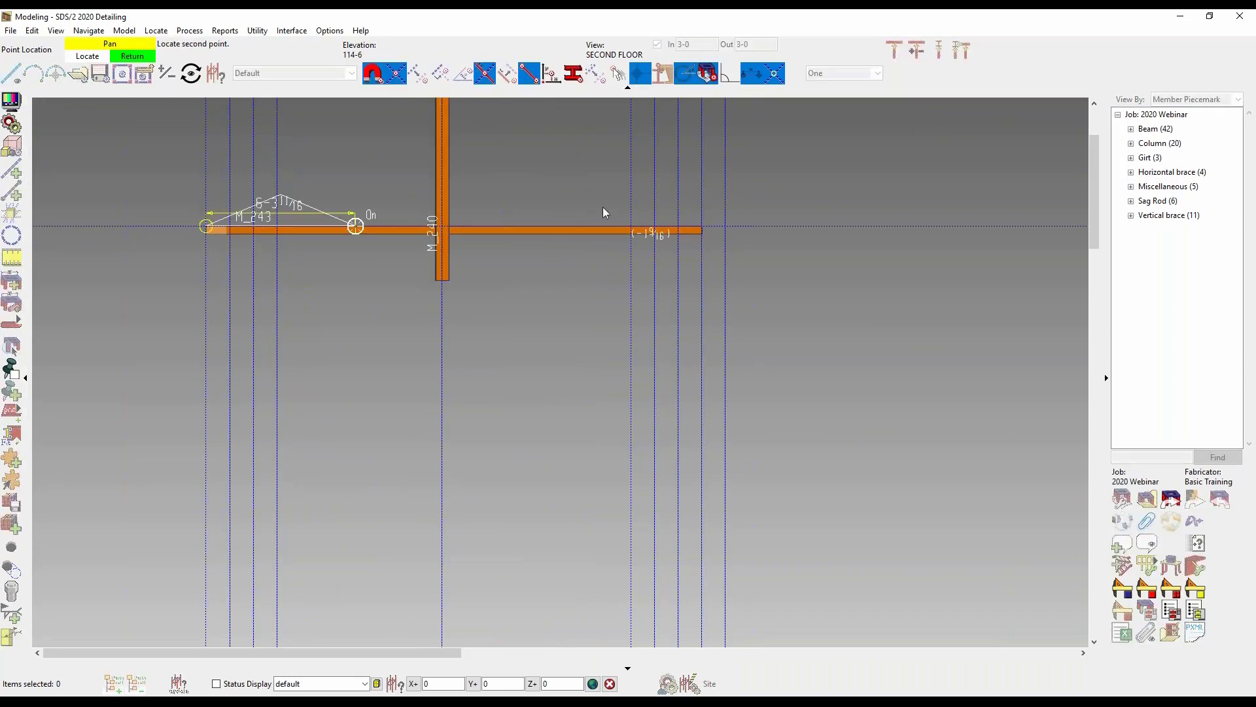
{"action": "left_click", "coordinate": [725, 226]}
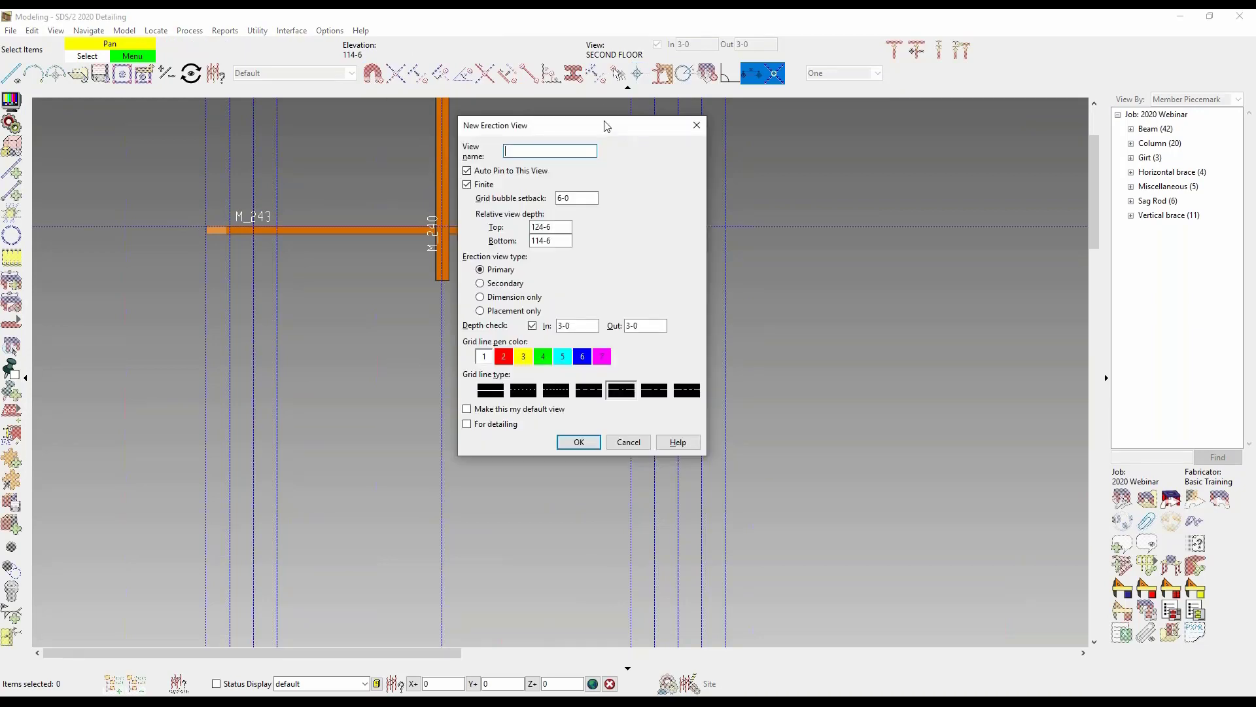
{"action": "left_click_drag", "start_coordinate": [603, 125], "coordinate": [570, 104]}
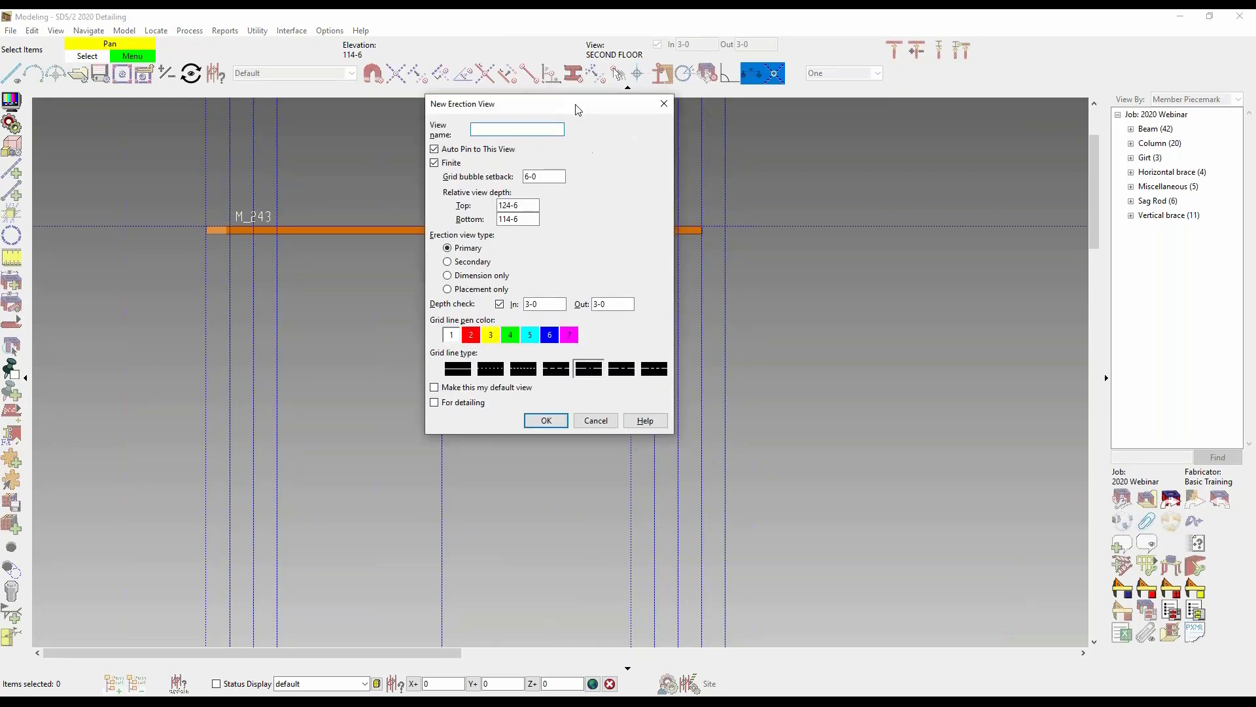
{"action": "left_click", "coordinate": [456, 407]}
{"action": "left_click", "coordinate": [546, 421]}
{"action": "left_click", "coordinate": [189, 226]}
{"action": "left_click", "coordinate": [727, 222]}
{"action": "type", "text": "2020"}
{"action": "left_click", "coordinate": [451, 402]}
{"action": "left_click", "coordinate": [562, 416]}
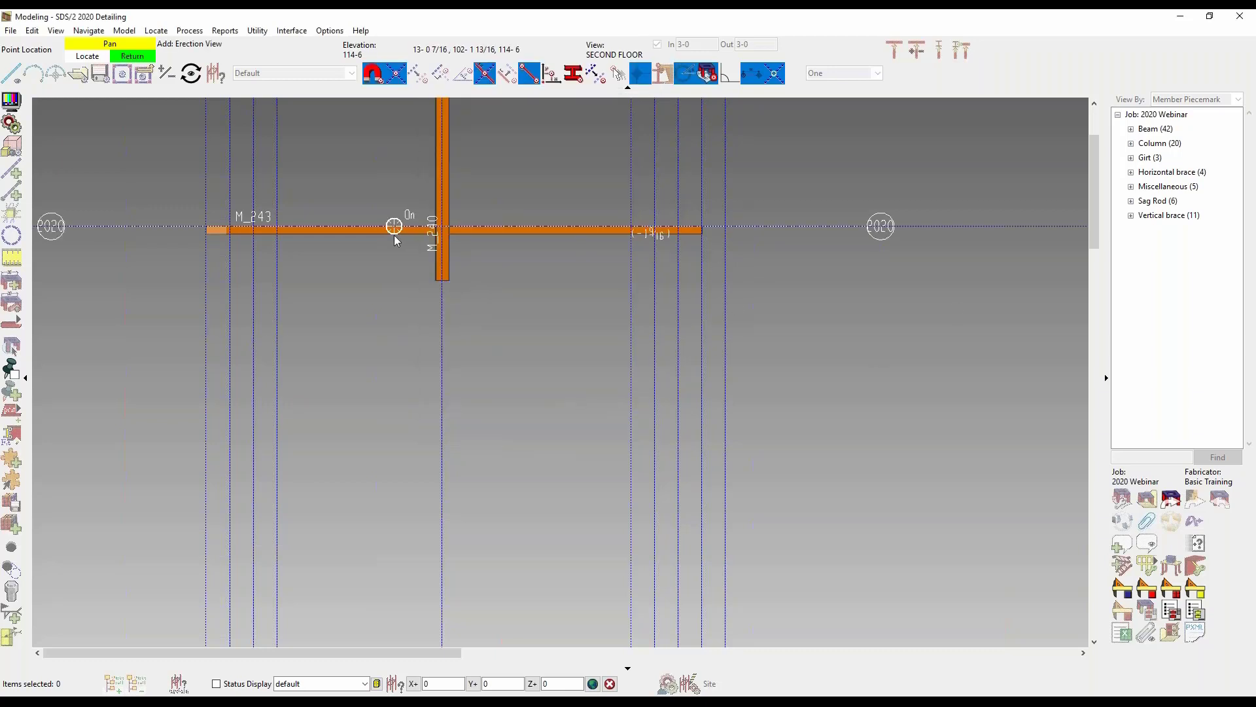
{"action": "left_click", "coordinate": [795, 237]}
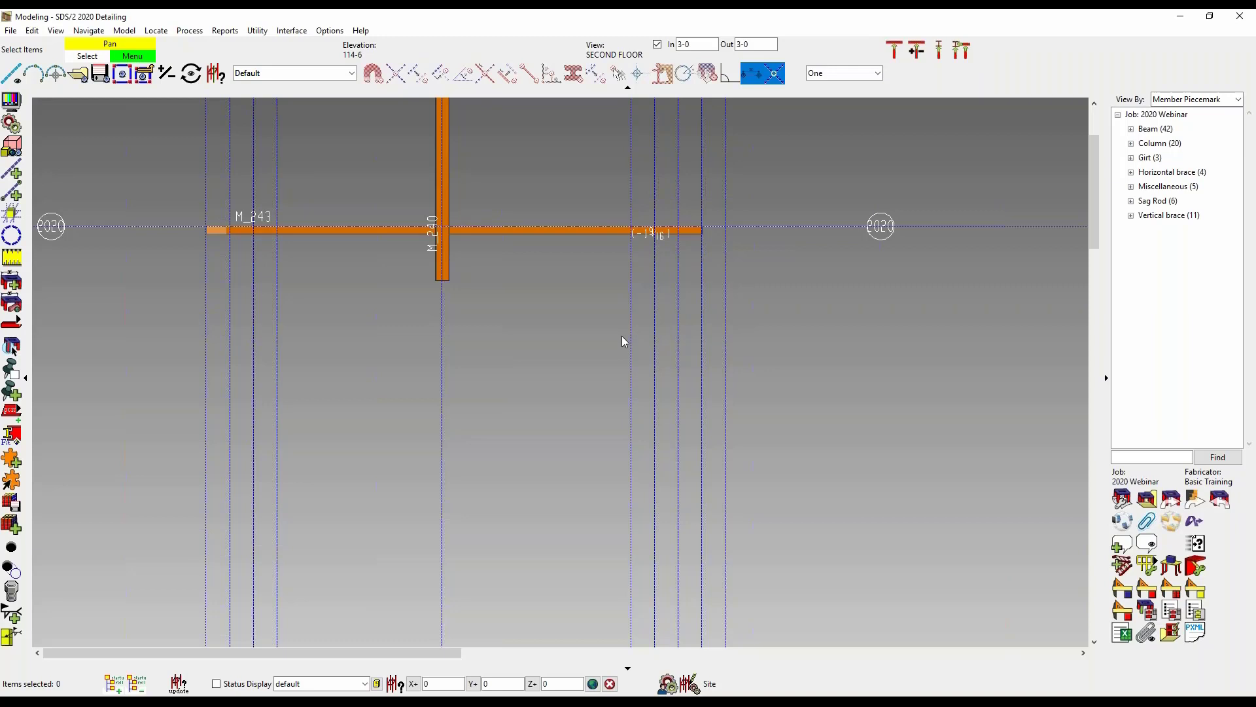
Step: Filter the erection view list with Show for detailing, and open view 2020
{"action": "left_click", "coordinate": [78, 76]}
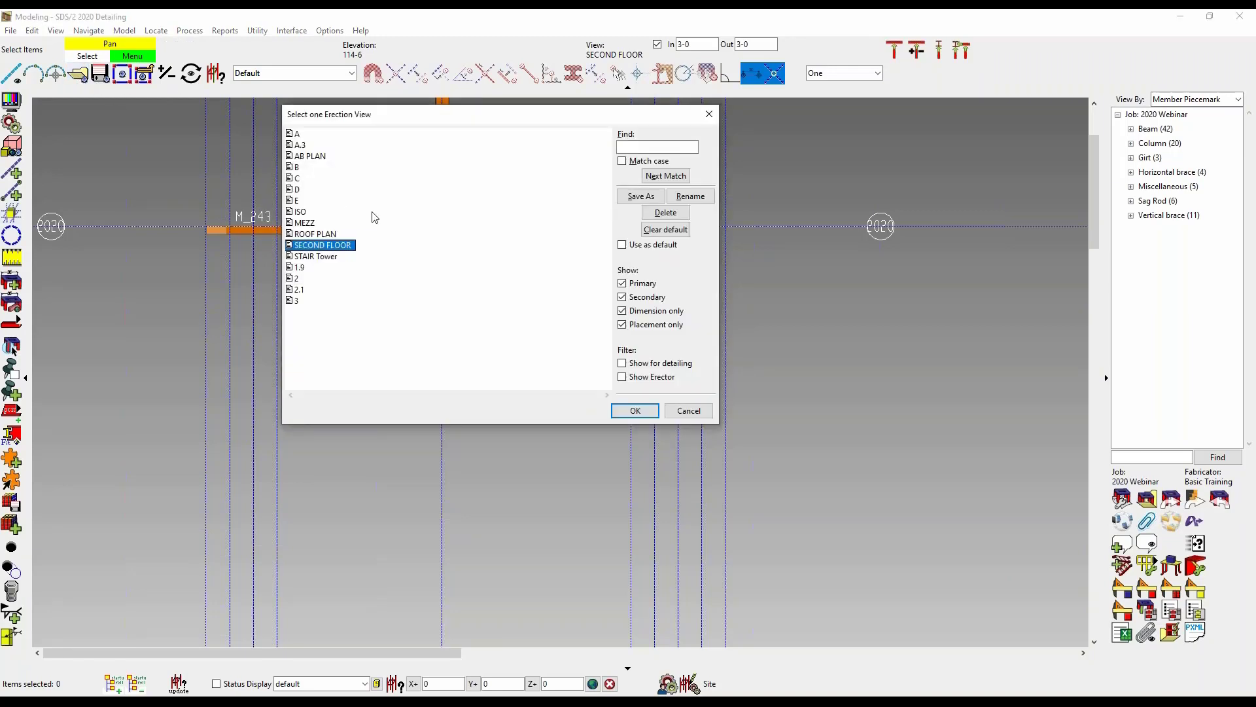
{"action": "left_click_drag", "start_coordinate": [401, 116], "coordinate": [502, 124]}
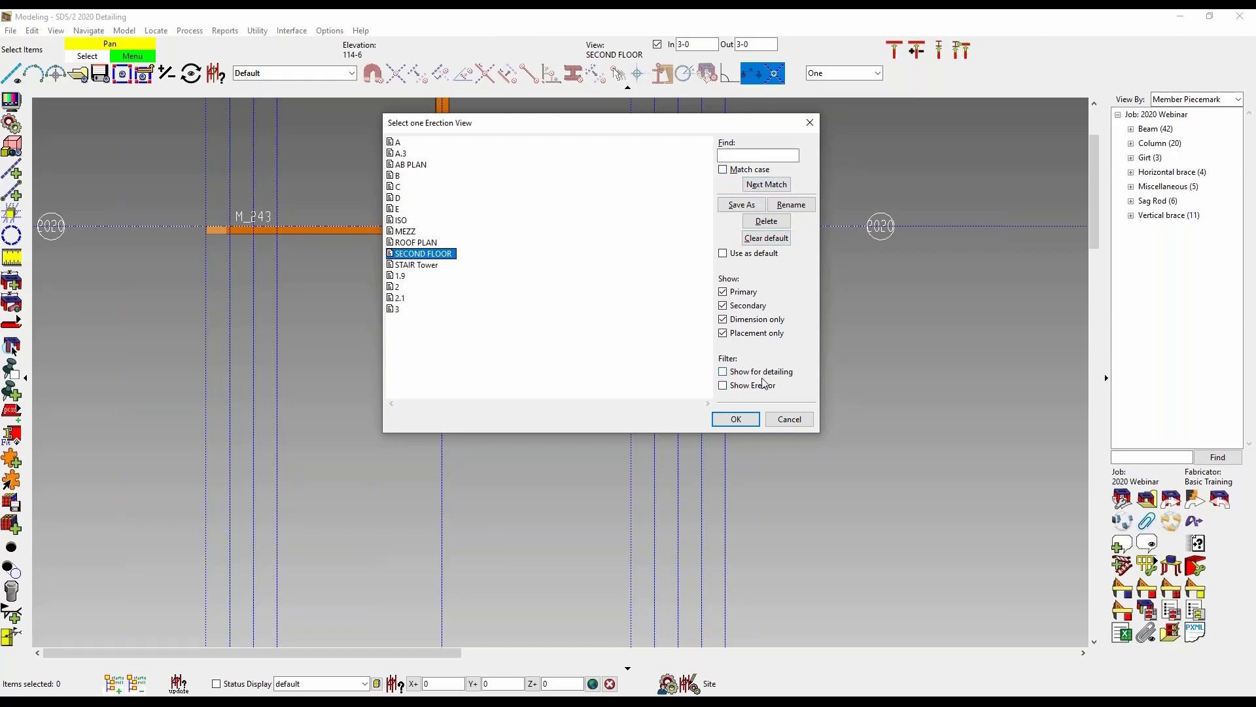
{"action": "left_click", "coordinate": [723, 372]}
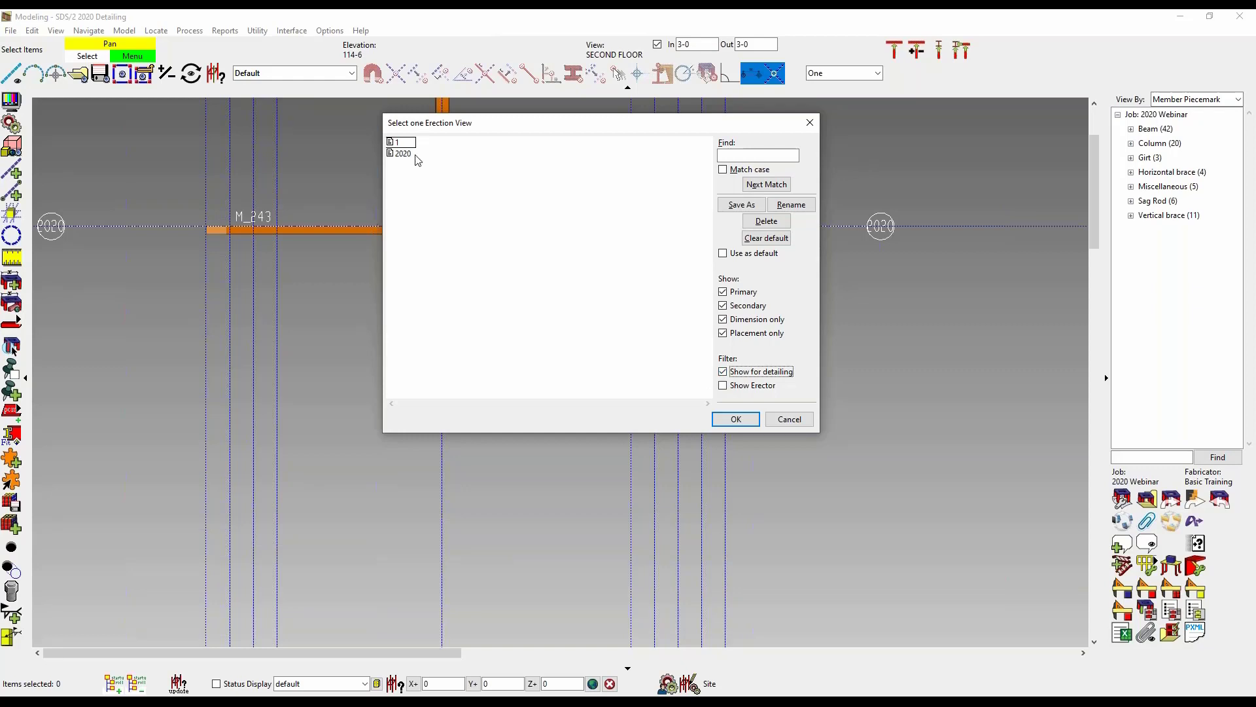
{"action": "left_click", "coordinate": [762, 373]}
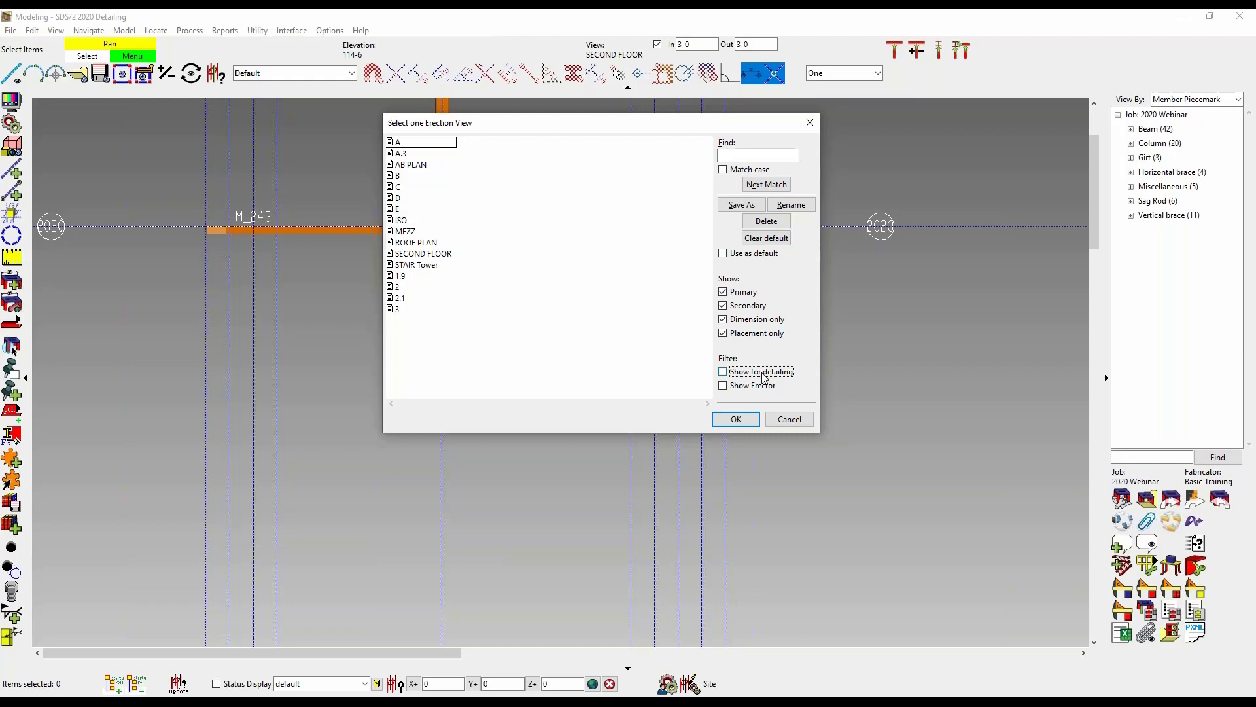
{"action": "left_click", "coordinate": [763, 379]}
{"action": "left_click", "coordinate": [408, 153]}
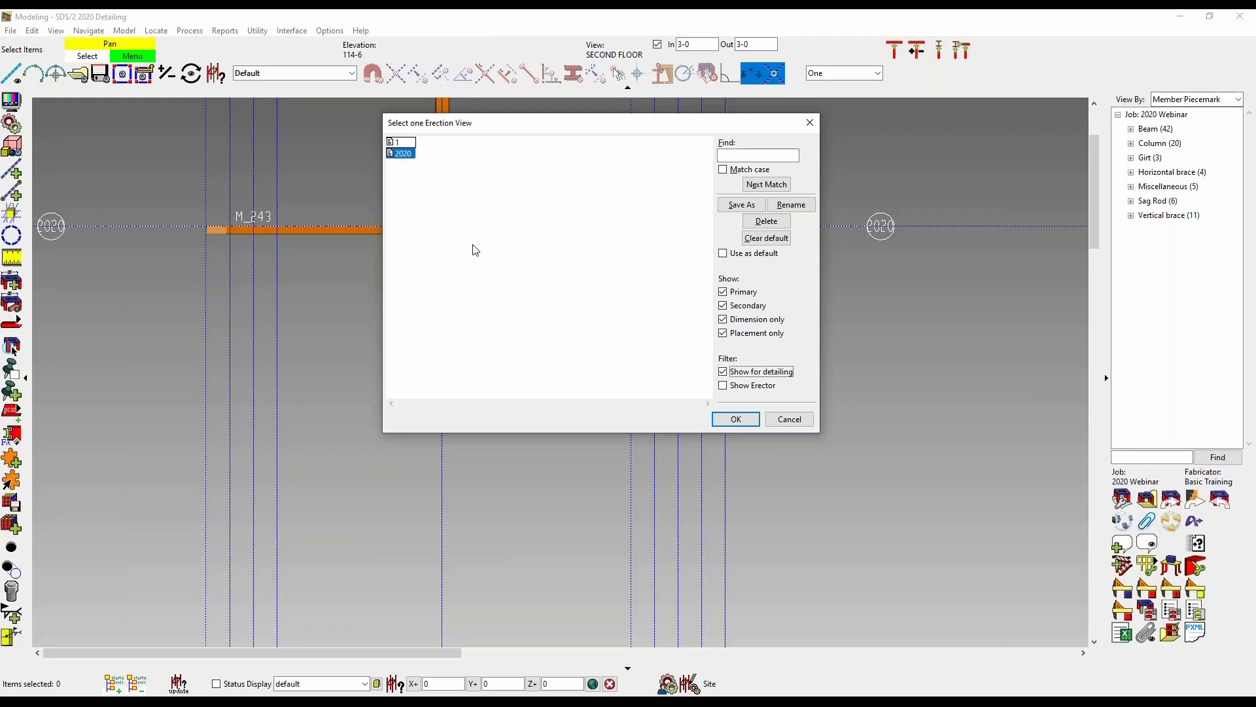
{"action": "double_click", "coordinate": [390, 157]}
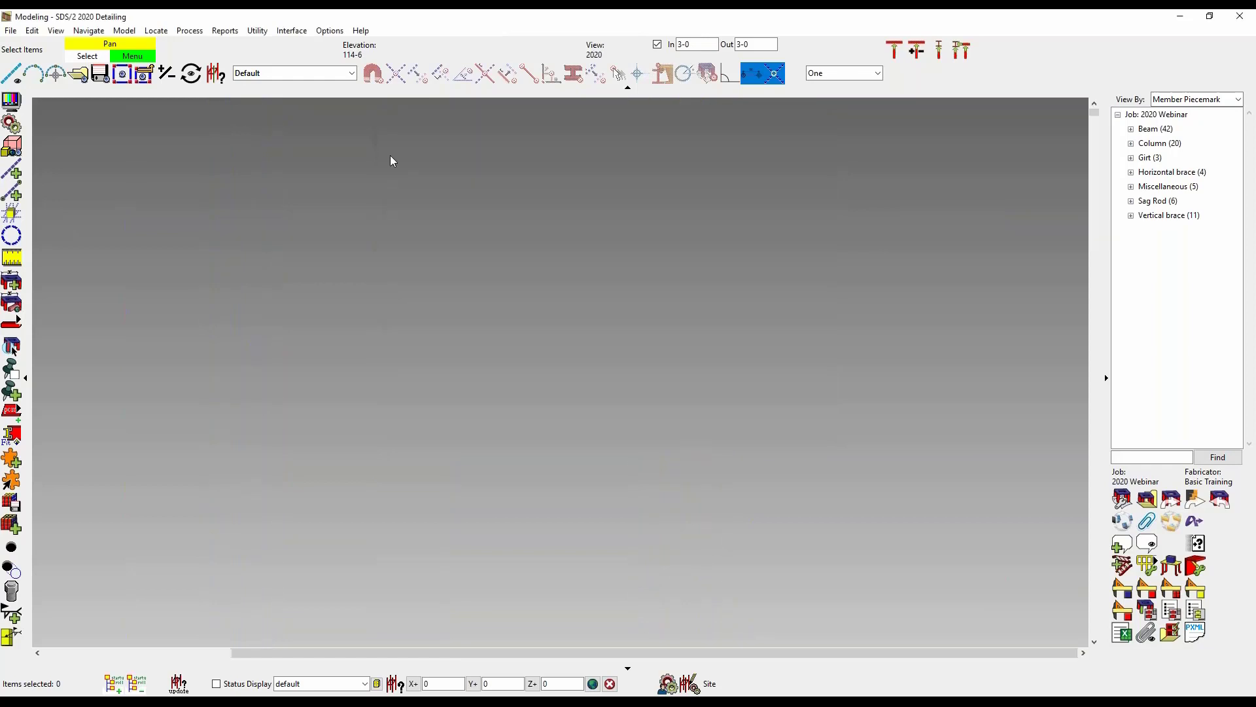
Step: Open the erection view list, turn off Show for detailing, and show only Secondary views
{"action": "left_click", "coordinate": [79, 73]}
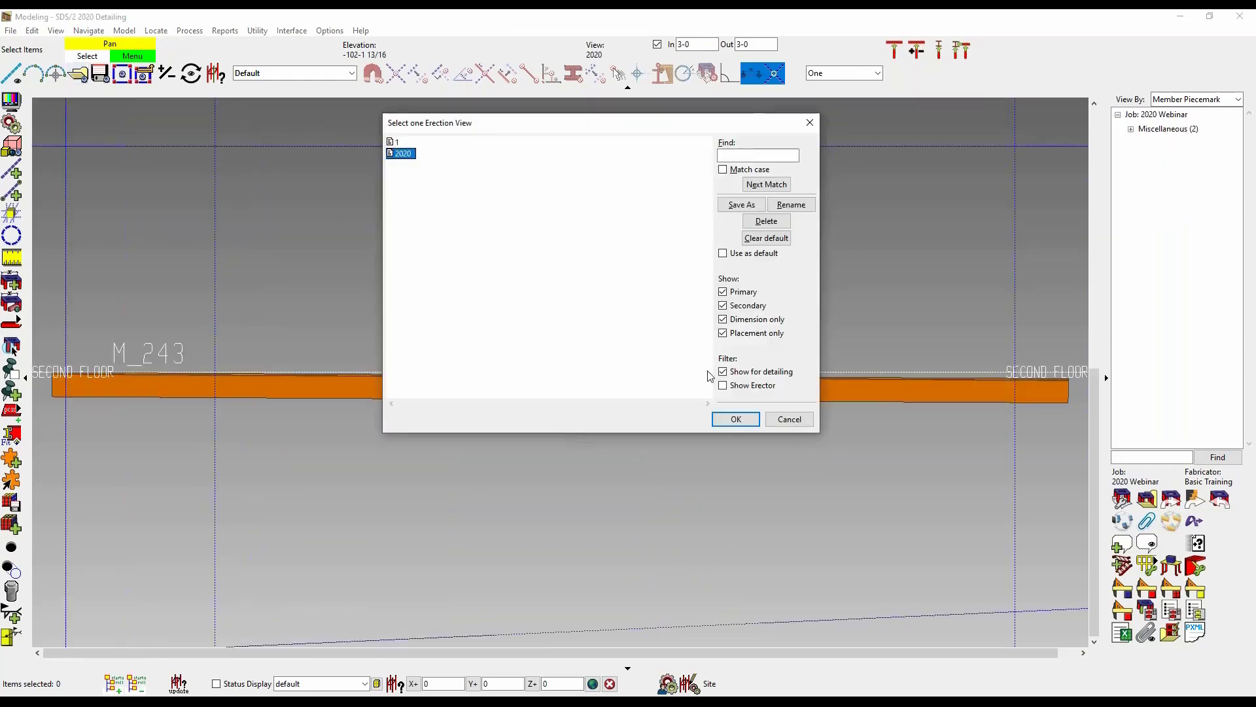
{"action": "left_click", "coordinate": [759, 371]}
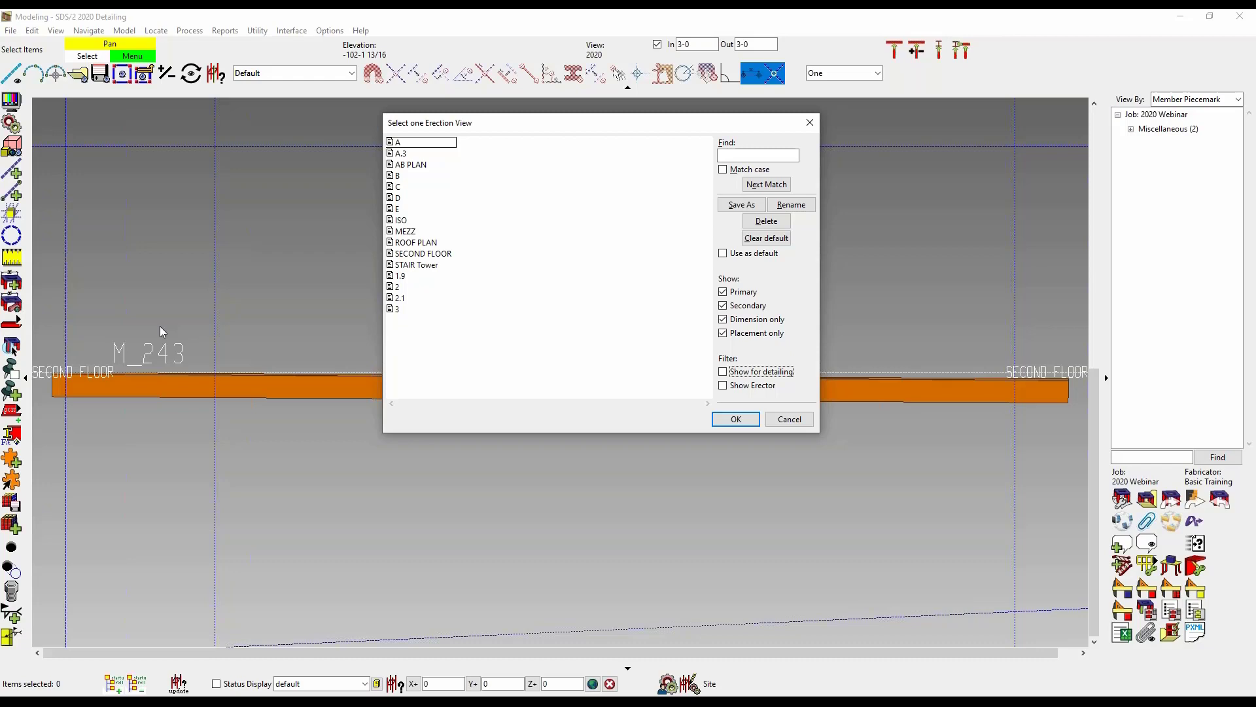
{"action": "left_click", "coordinate": [744, 293]}
{"action": "left_click", "coordinate": [752, 319]}
{"action": "left_click", "coordinate": [754, 333]}
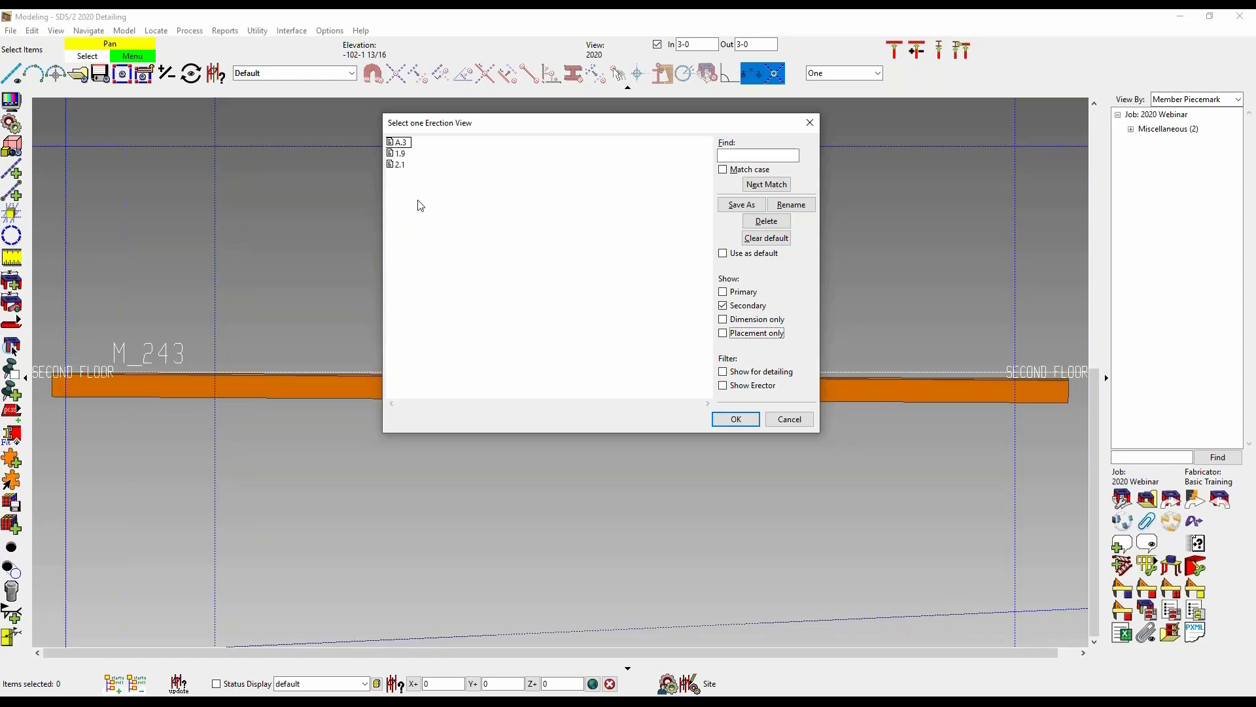
Step: Show Primary, Secondary, Dimension only and Placement only views in the erection view list again, and close it without opening a view
{"action": "left_click", "coordinate": [744, 306]}
{"action": "left_click", "coordinate": [754, 333]}
{"action": "left_click", "coordinate": [763, 320]}
{"action": "left_click", "coordinate": [746, 306]}
{"action": "left_click", "coordinate": [740, 293]}
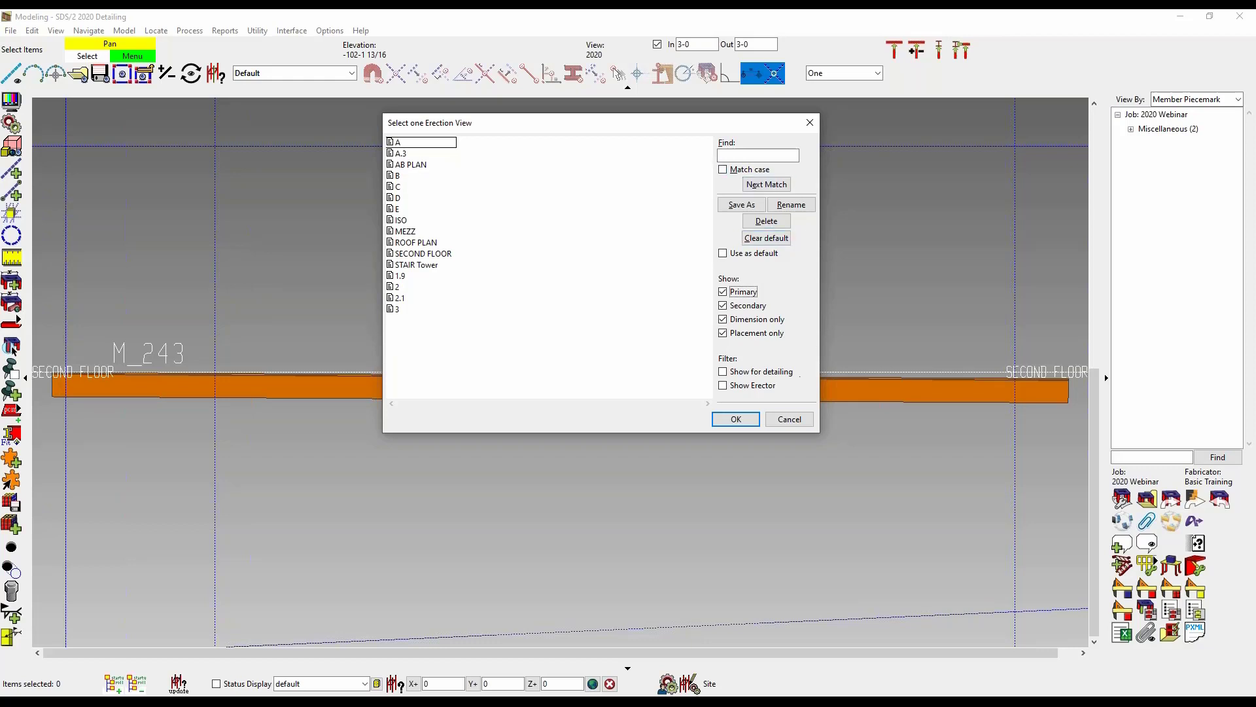
{"action": "left_click", "coordinate": [789, 419]}
{"action": "scroll", "coordinate": [772, 293], "scroll_direction": "down", "scroll_amount": 11}
{"action": "scroll", "coordinate": [664, 243], "scroll_direction": "down", "scroll_amount": 4}
{"action": "scroll", "coordinate": [746, 229], "scroll_direction": "up", "scroll_amount": 3}
{"action": "scroll", "coordinate": [750, 225], "scroll_direction": "up", "scroll_amount": 1}
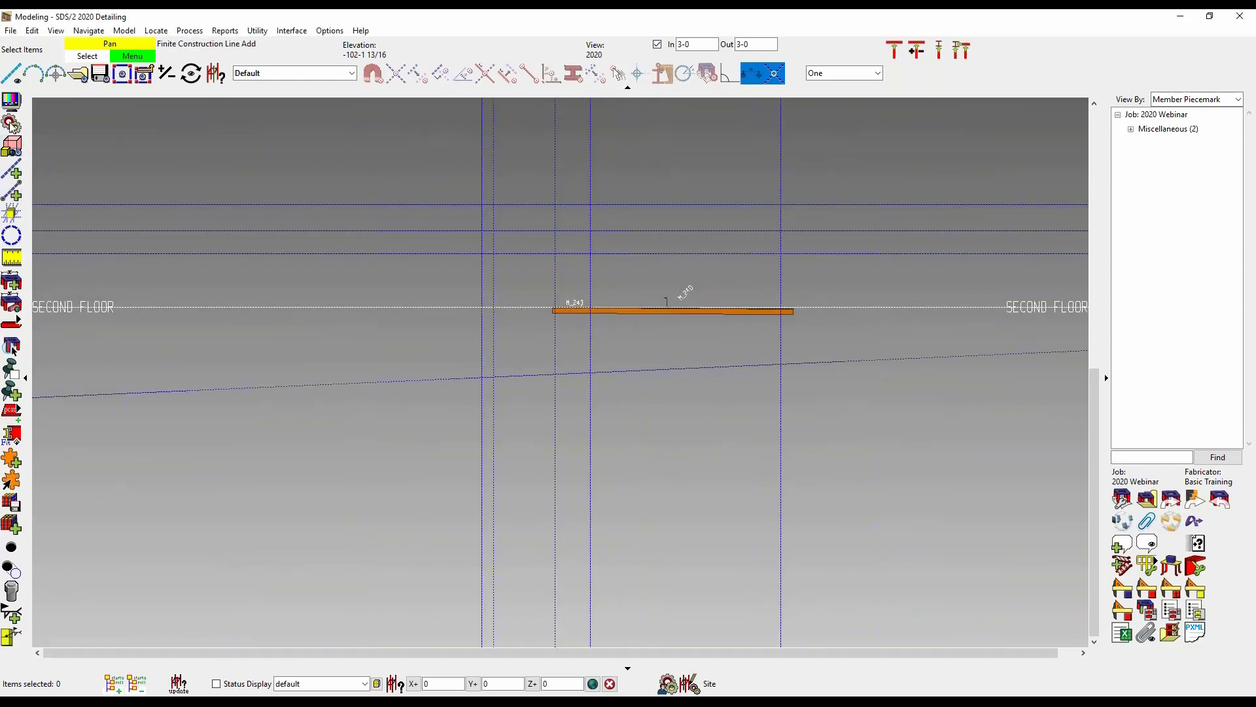
{"action": "key", "text": "v"}
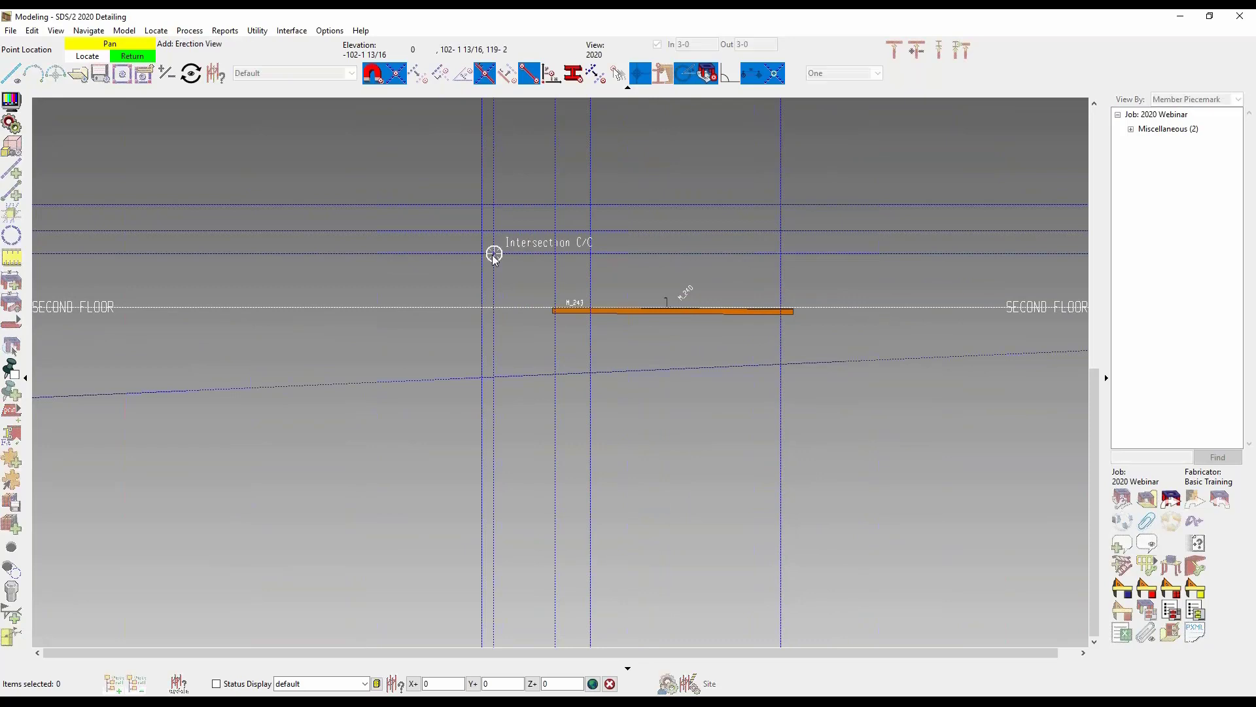
{"action": "right_click", "coordinate": [114, 140]}
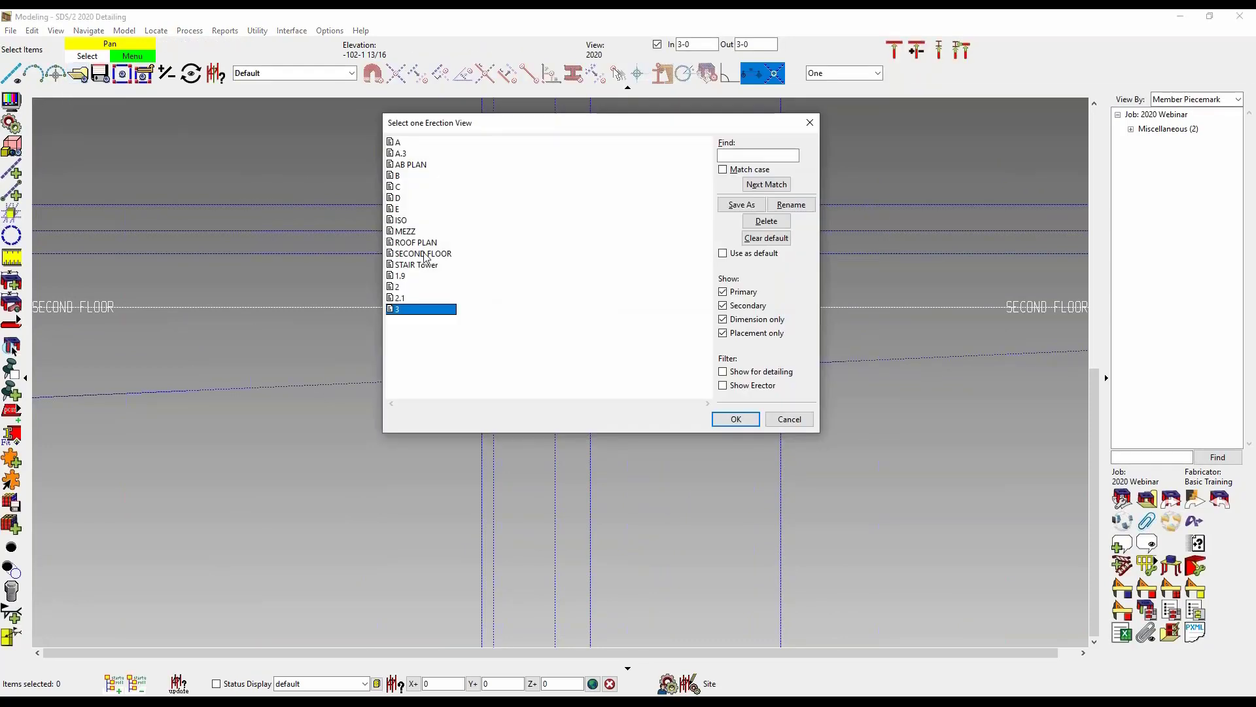
Step: Open the SECOND FLOOR erection view and locate a new erection view line along member M_242
{"action": "left_click", "coordinate": [424, 255]}
{"action": "double_click", "coordinate": [424, 254]}
{"action": "left_click", "coordinate": [11, 73]}
{"action": "scroll", "coordinate": [377, 106], "scroll_direction": "up", "scroll_amount": 5}
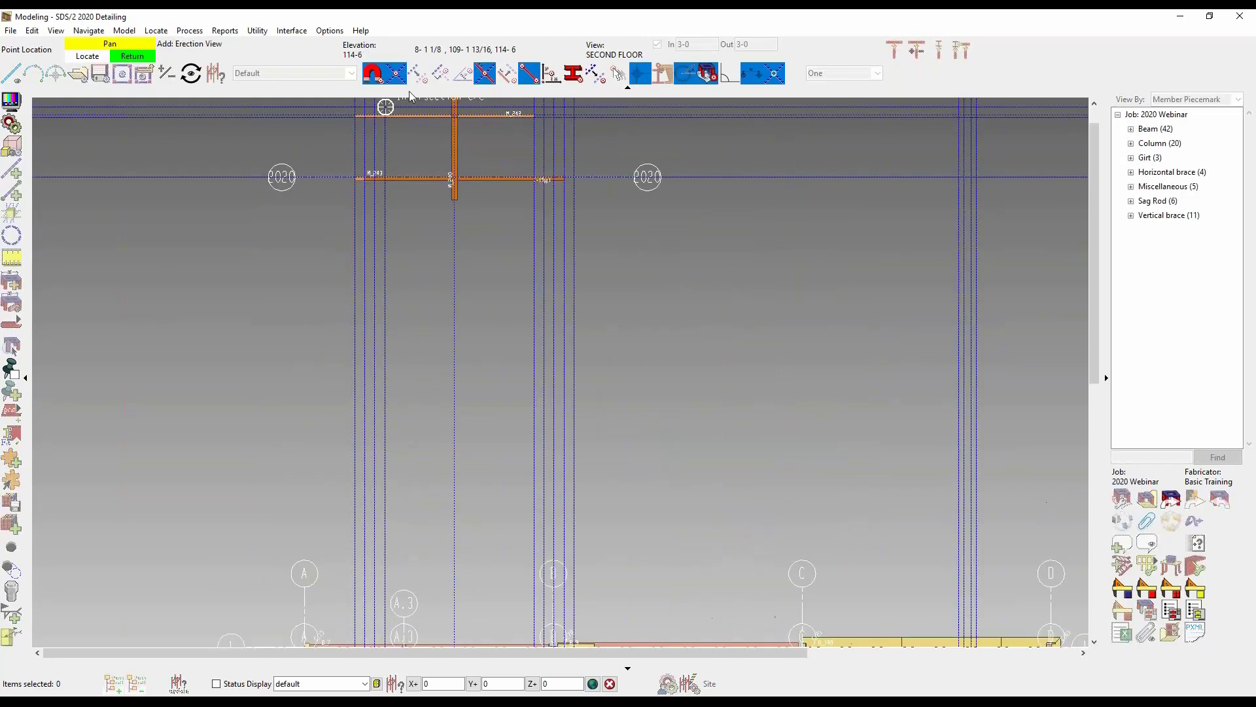
{"action": "left_click", "coordinate": [255, 160]}
{"action": "left_click", "coordinate": [822, 157]}
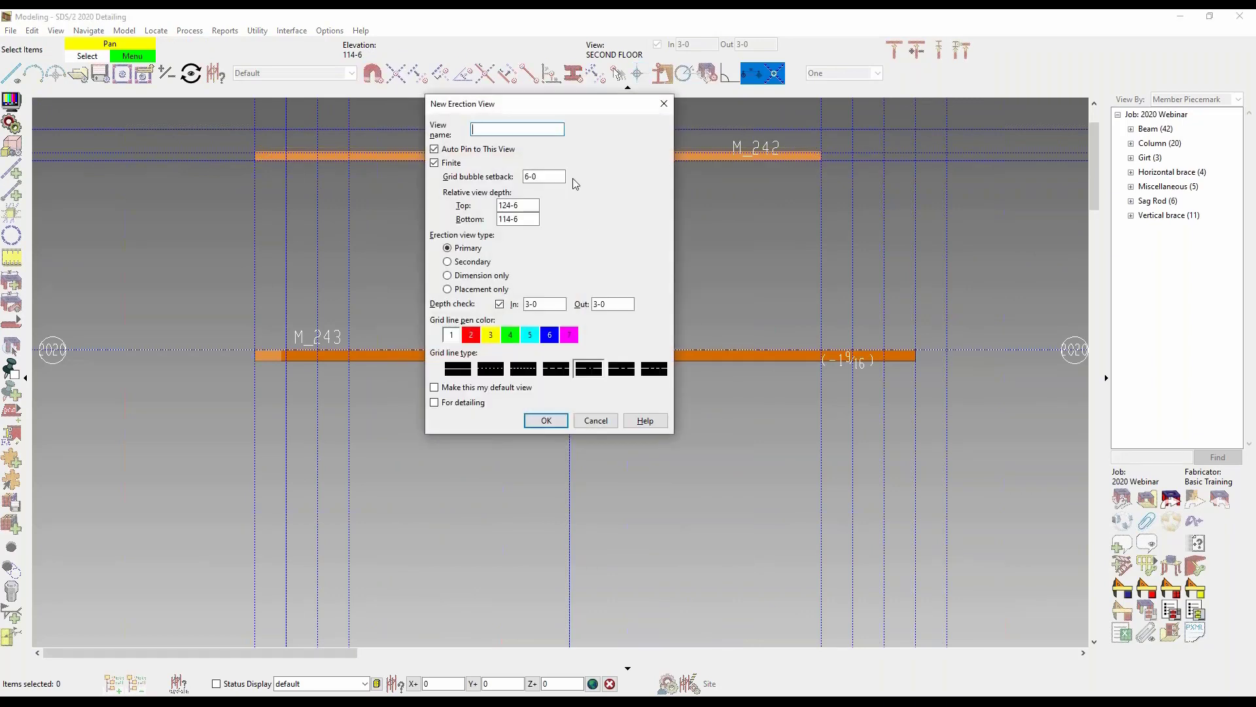
Step: Create the new erection view with the name 2021 and Make this my default view turned on
{"action": "left_click_drag", "start_coordinate": [571, 117], "coordinate": [633, 78]}
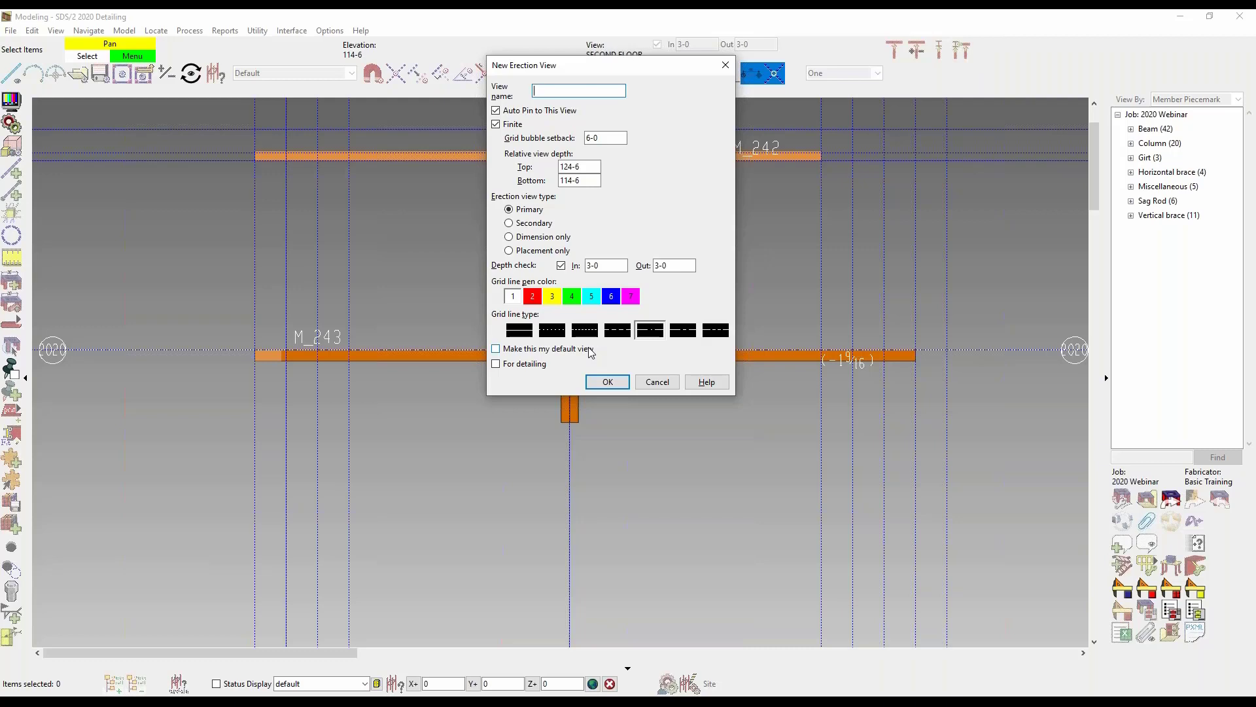
{"action": "left_click", "coordinate": [496, 348]}
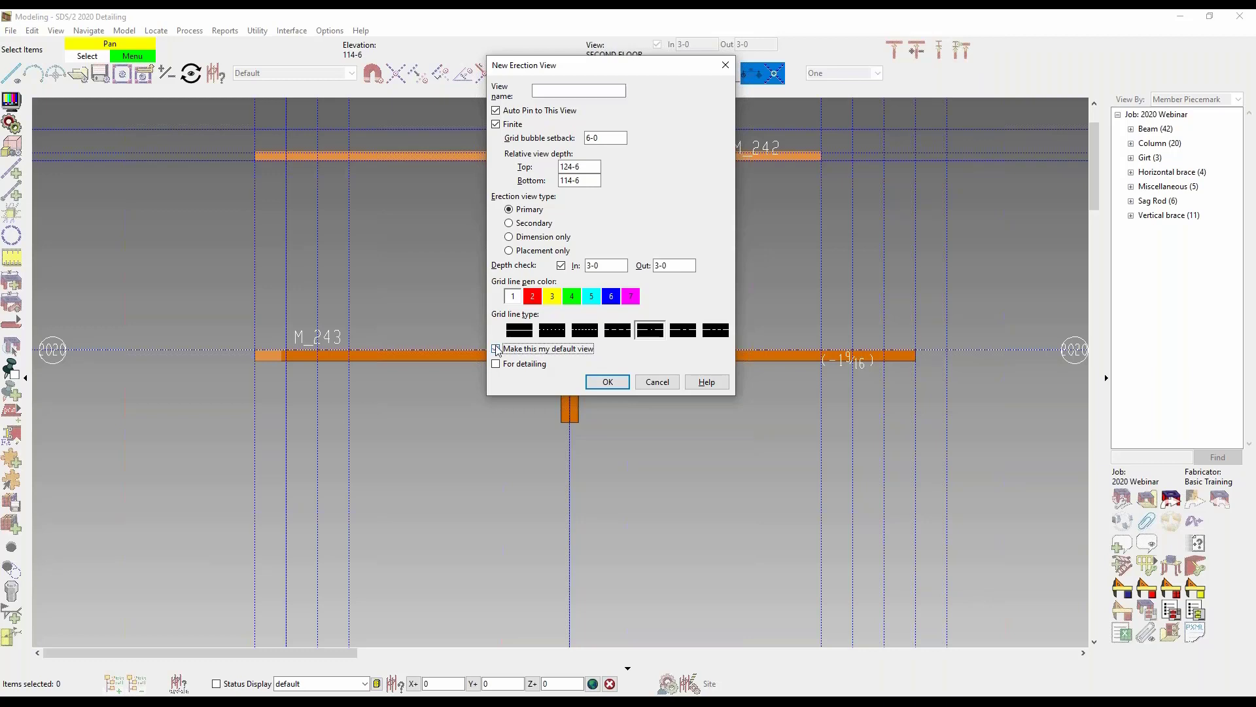
{"action": "left_click", "coordinate": [552, 90]}
{"action": "type", "text": "2021"}
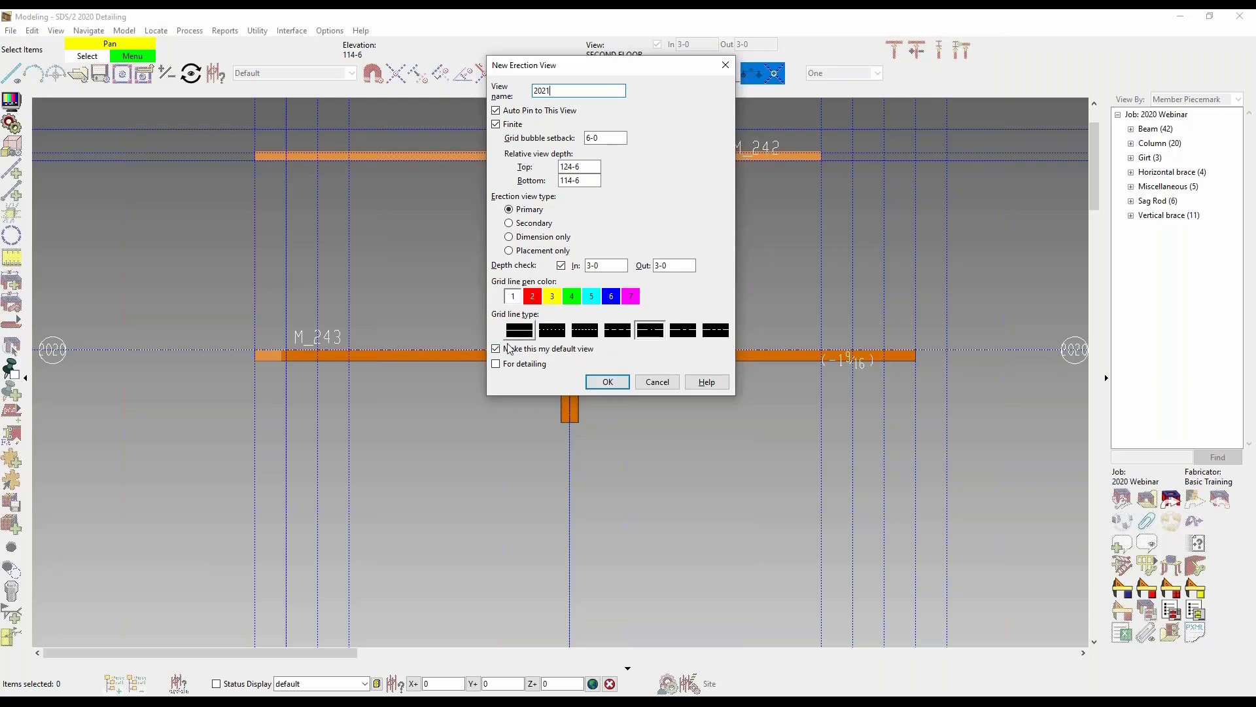
{"action": "left_click", "coordinate": [607, 381]}
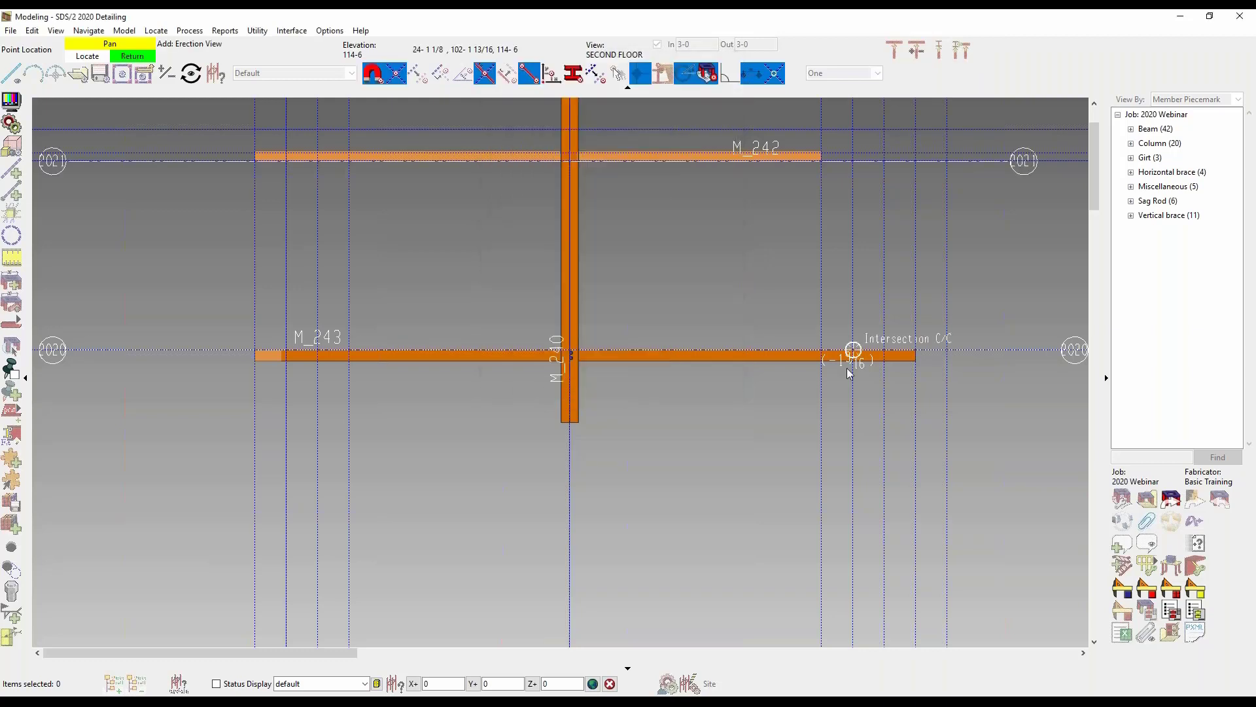
{"action": "right_click", "coordinate": [929, 282]}
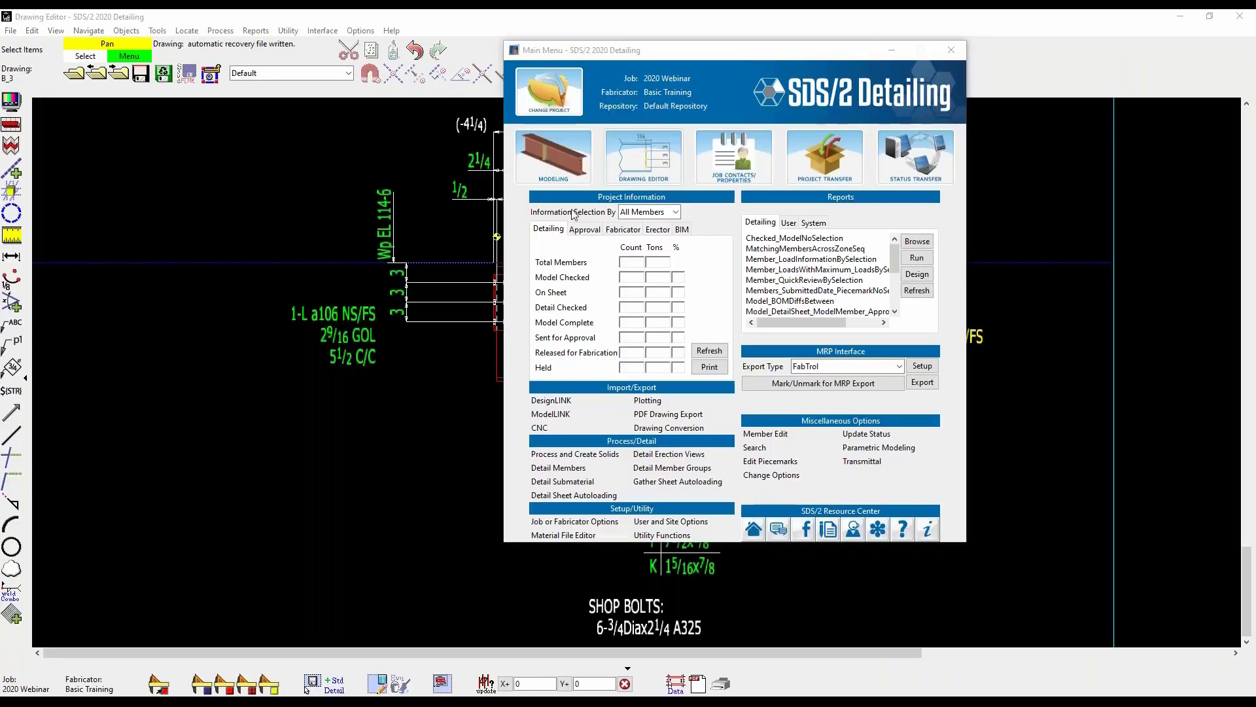
Step: Reopen Modeling from the Main Menu, set ISO as the default erection view, and open it
{"action": "left_click", "coordinate": [541, 164]}
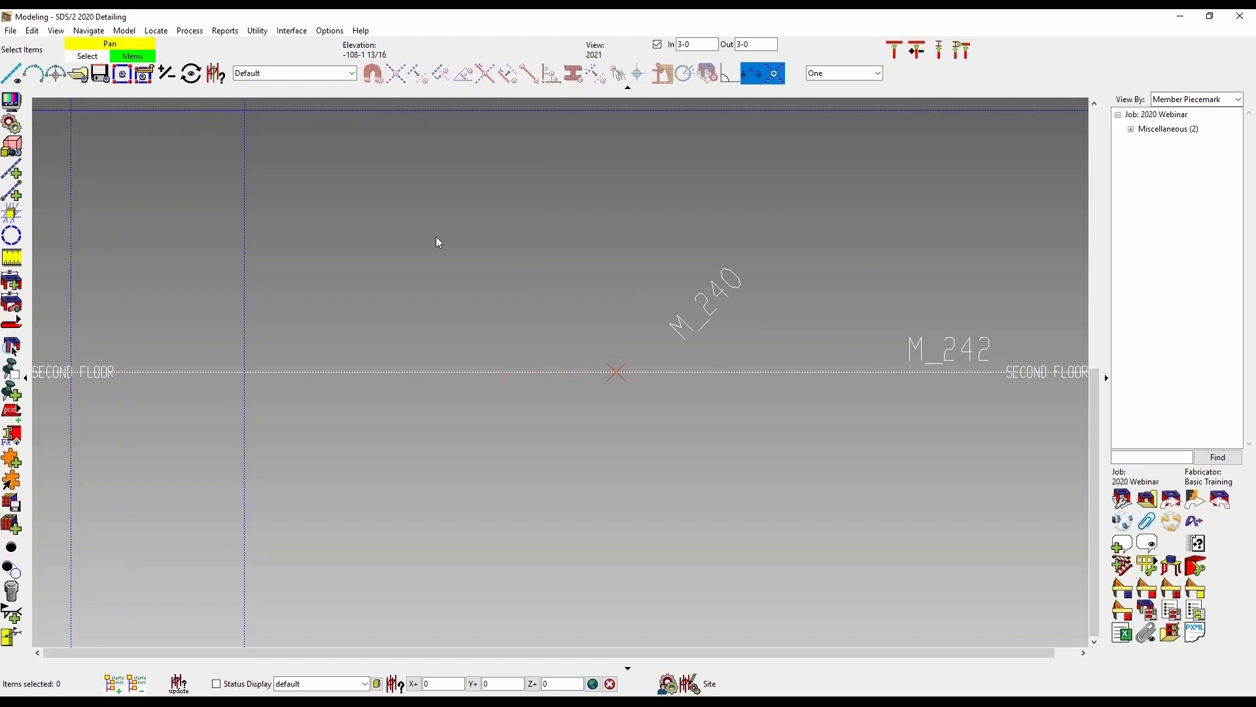
{"action": "left_click", "coordinate": [78, 74]}
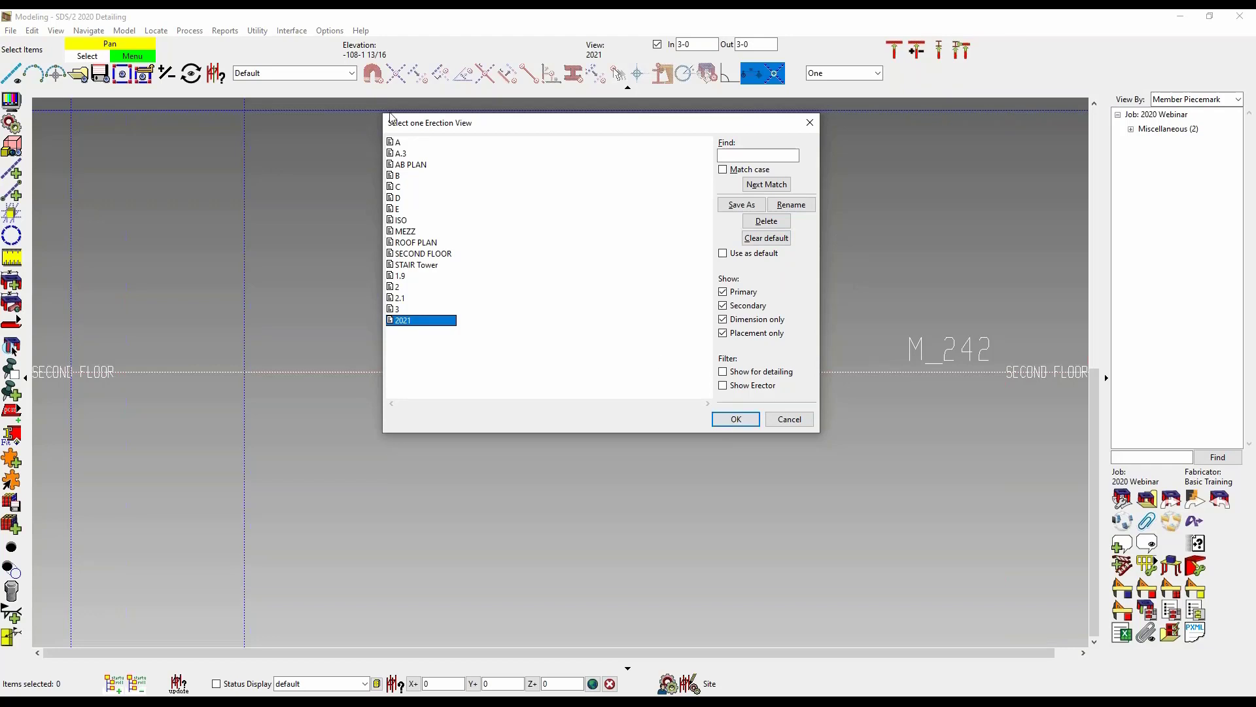
{"action": "left_click_drag", "start_coordinate": [485, 129], "coordinate": [528, 89]}
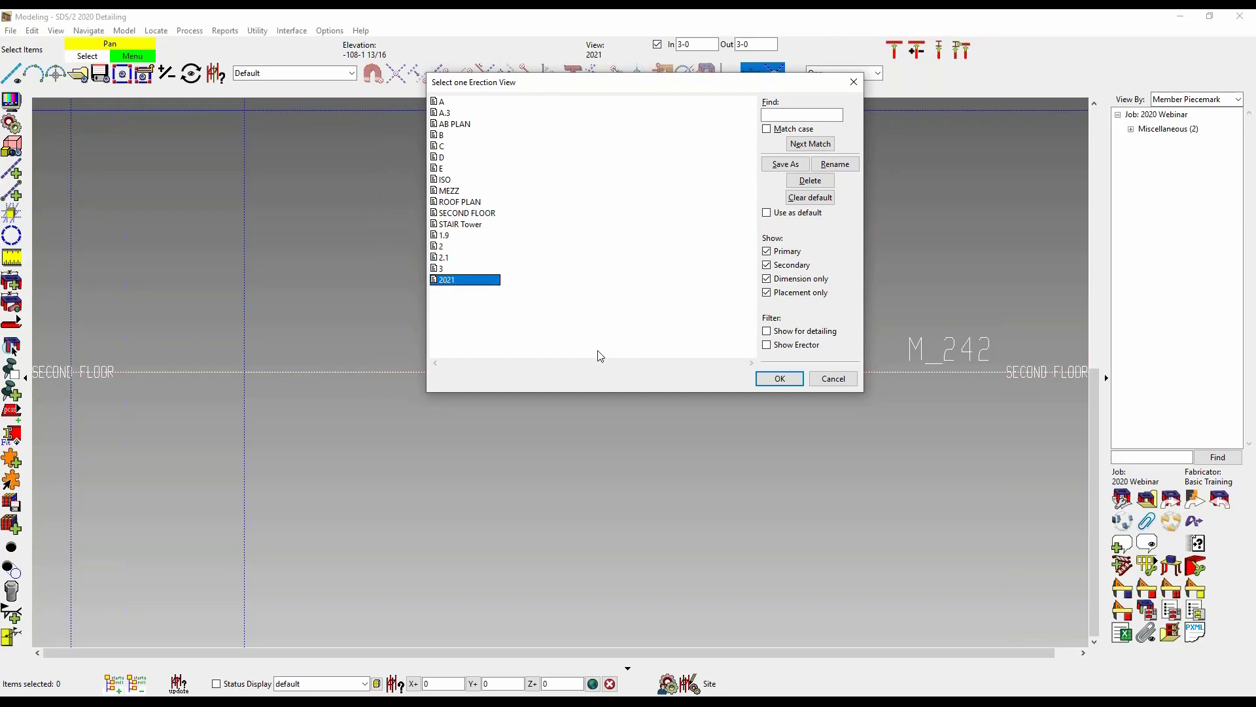
{"action": "left_click", "coordinate": [449, 180]}
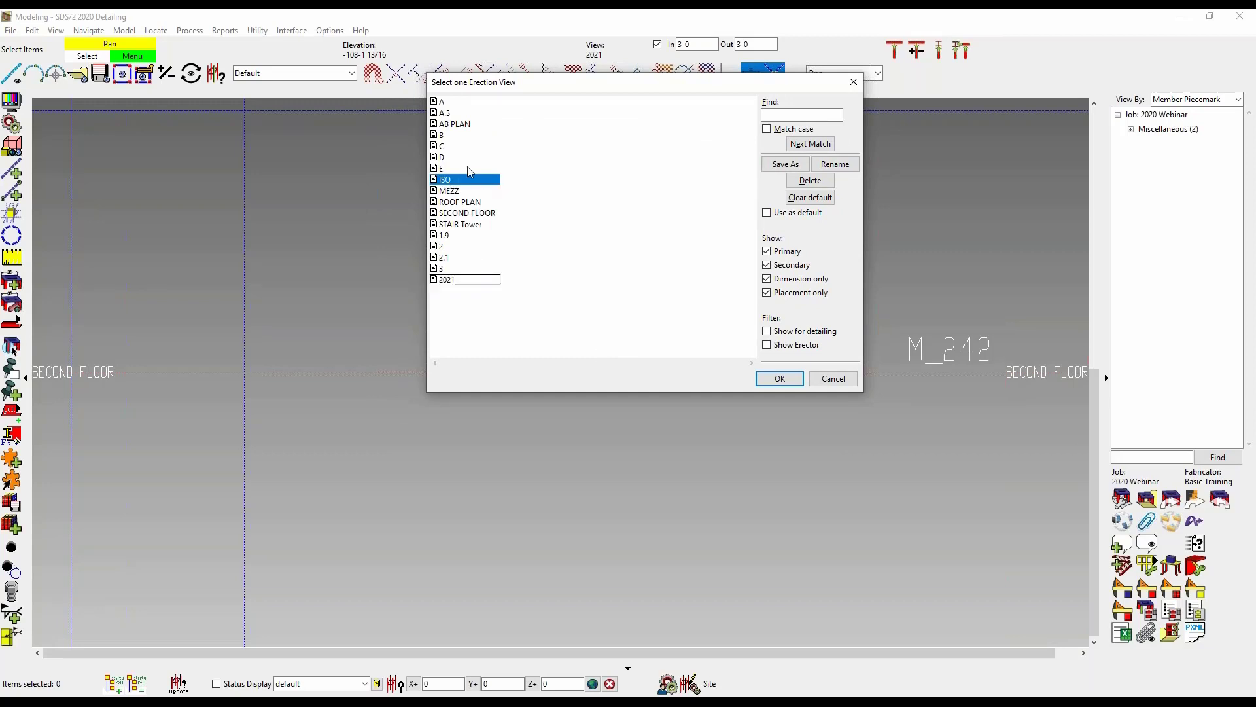
{"action": "left_click", "coordinate": [771, 213]}
{"action": "double_click", "coordinate": [466, 178]}
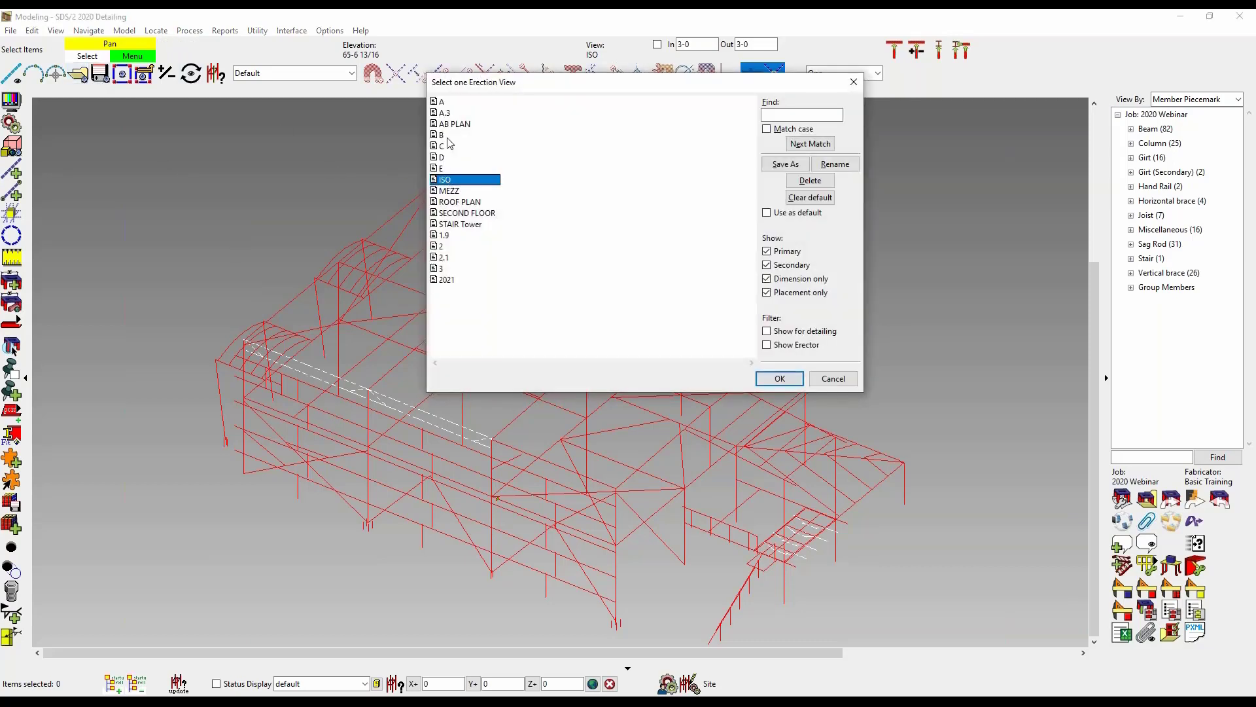
{"action": "left_click", "coordinate": [851, 379]}
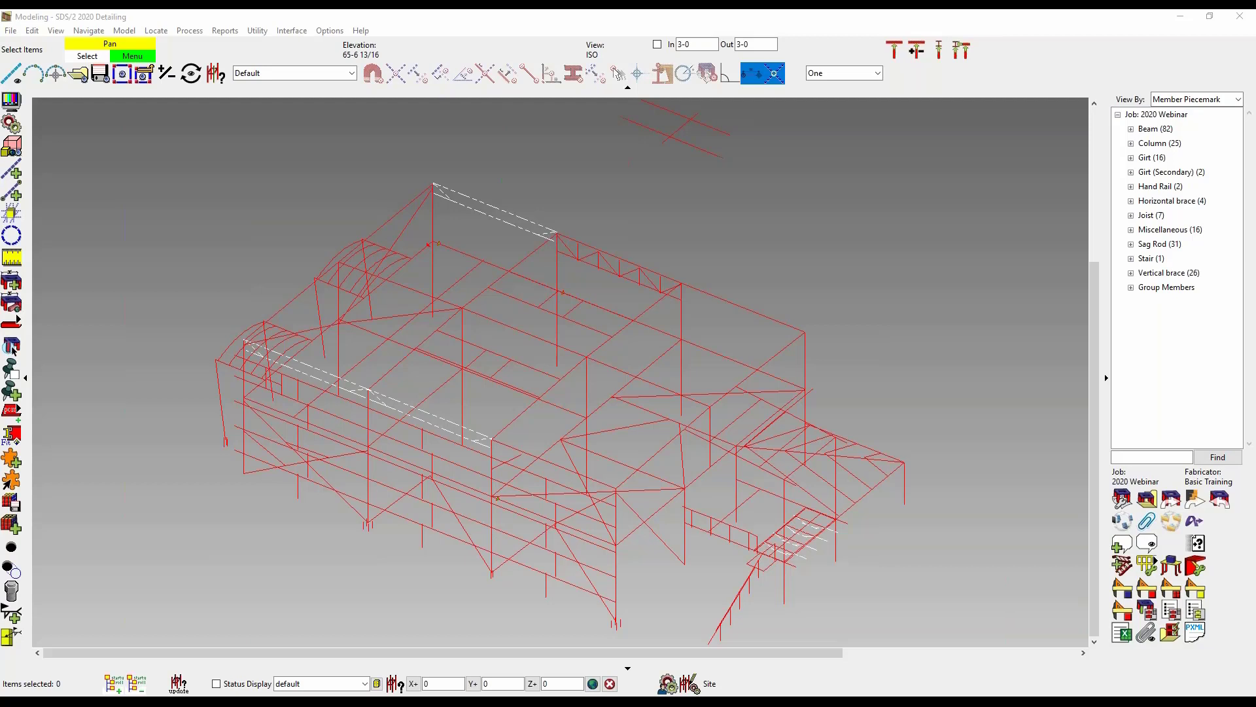
Step: Check the erection view list with Show for detailing on and with Primary views hidden, restore both filters, and close it
{"action": "left_click", "coordinate": [79, 75]}
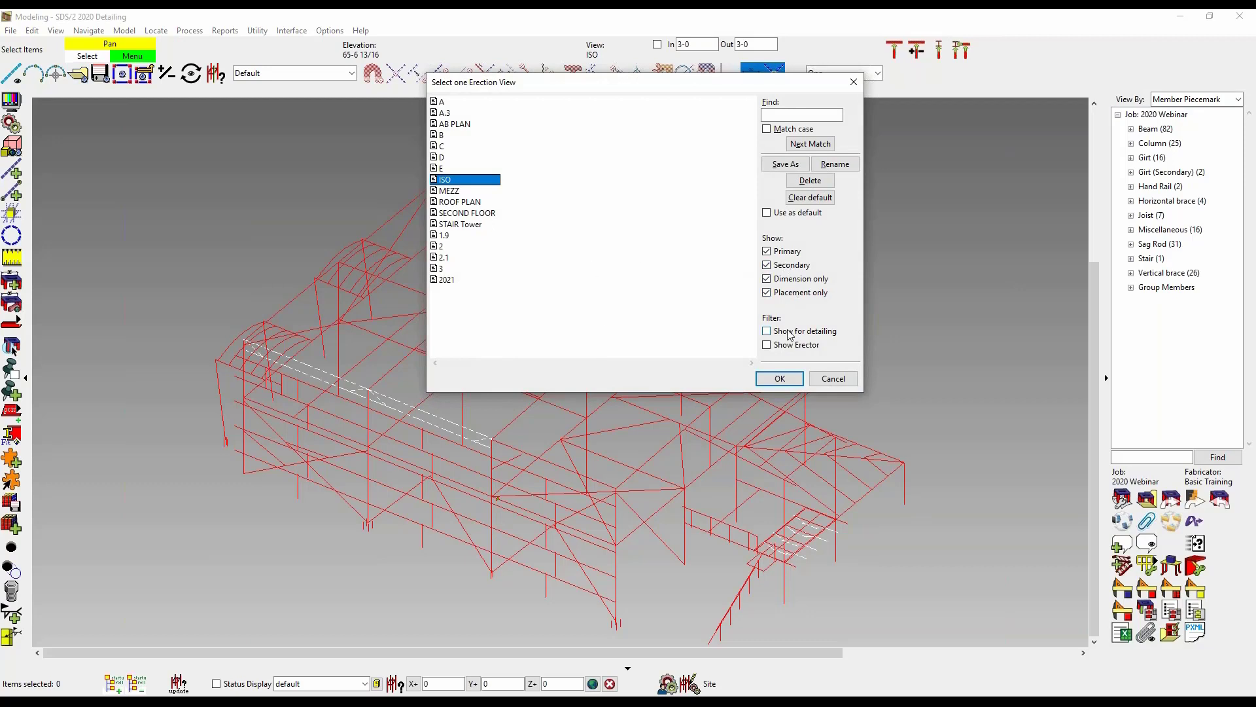
{"action": "left_click", "coordinate": [790, 332]}
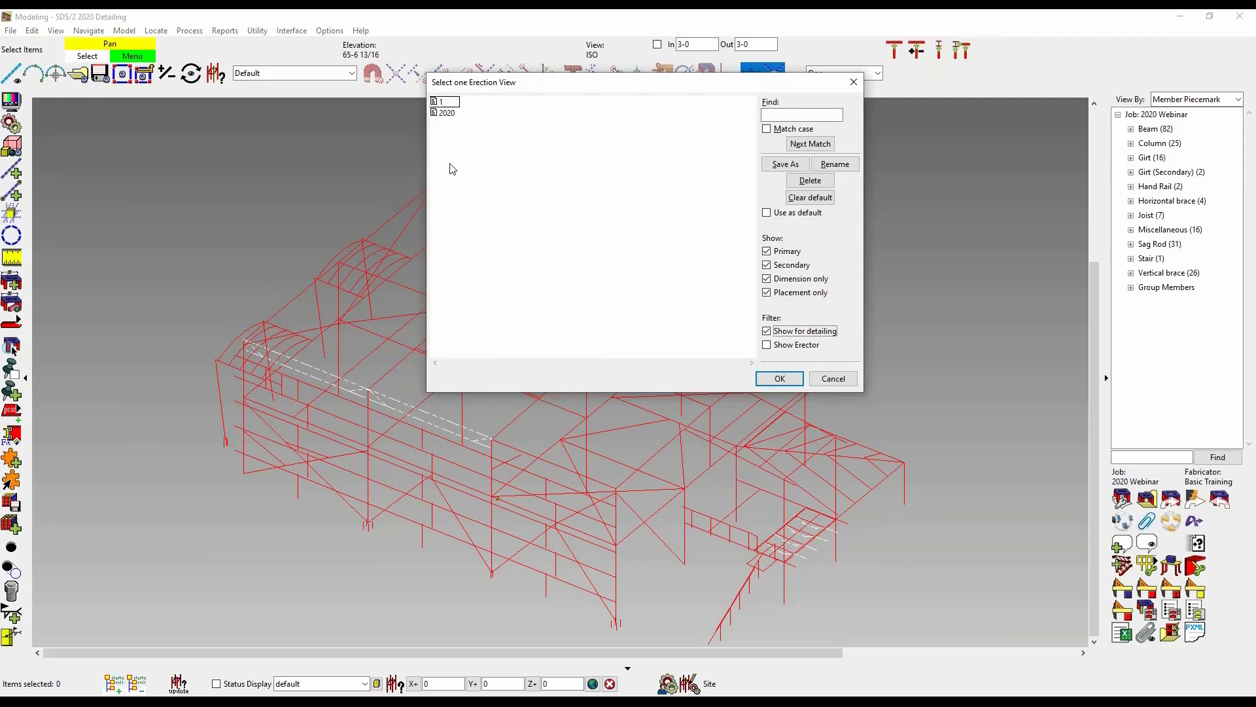
{"action": "left_click", "coordinate": [807, 334]}
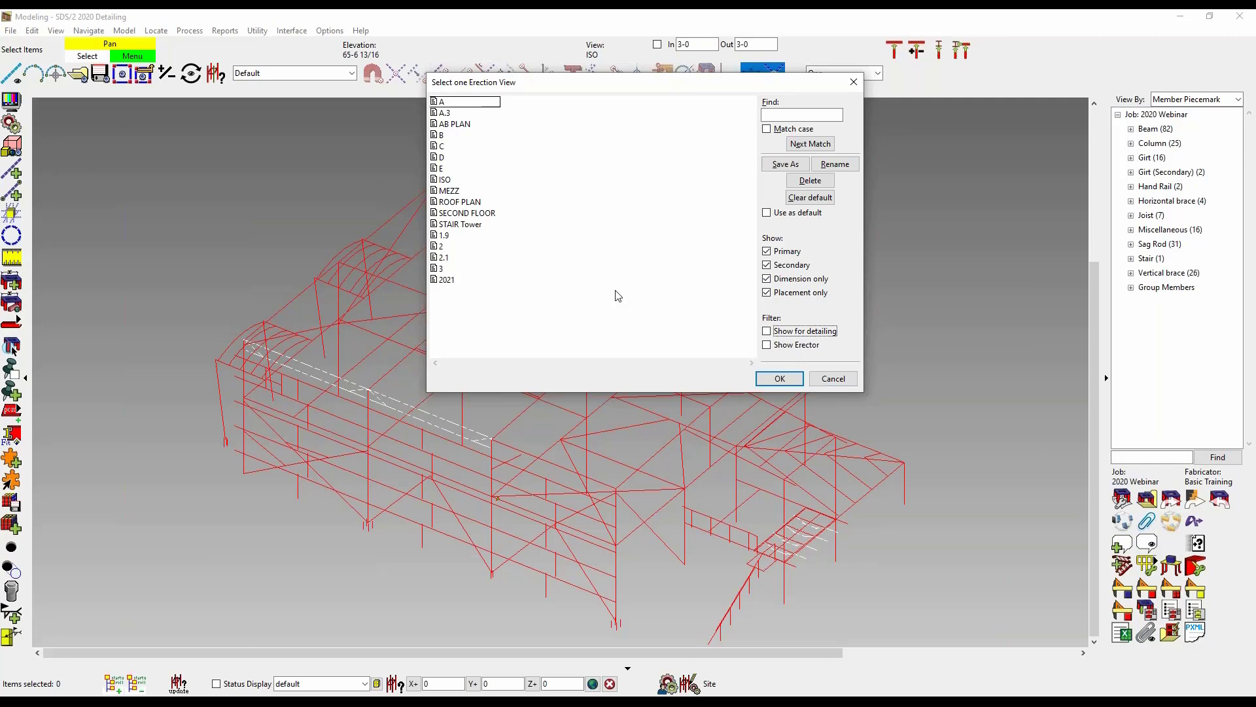
{"action": "left_click", "coordinate": [774, 254]}
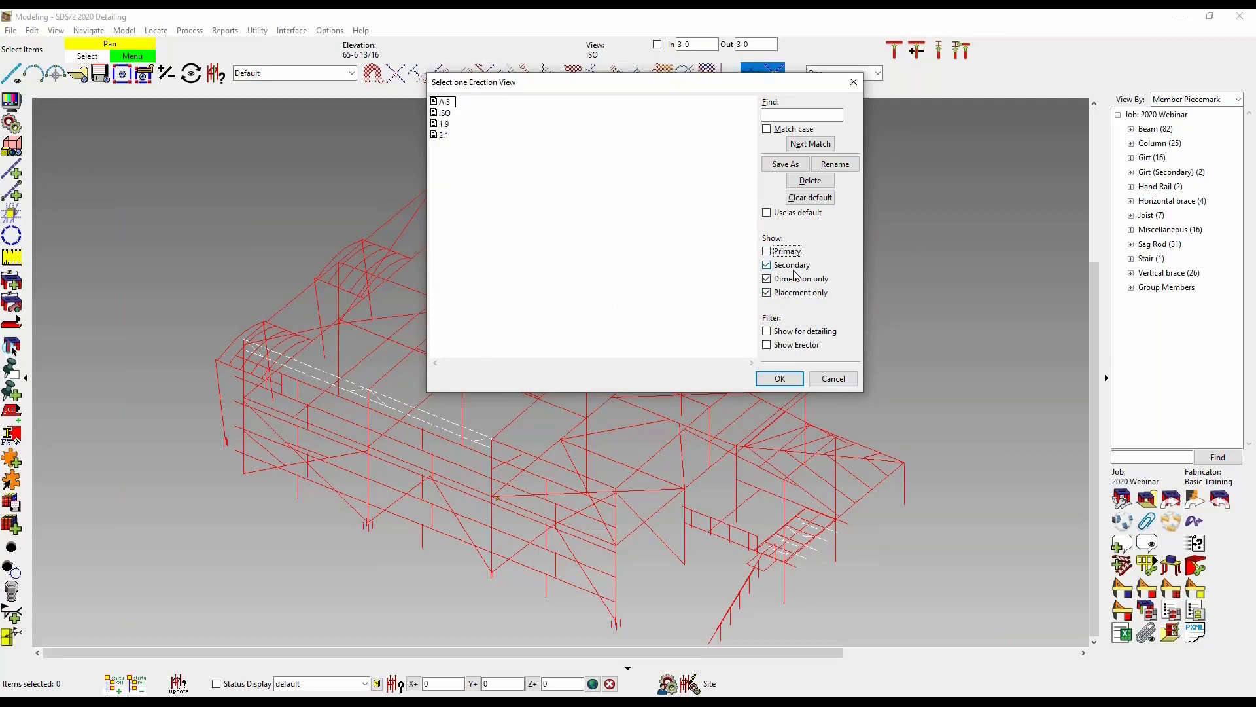
{"action": "left_click", "coordinate": [779, 255]}
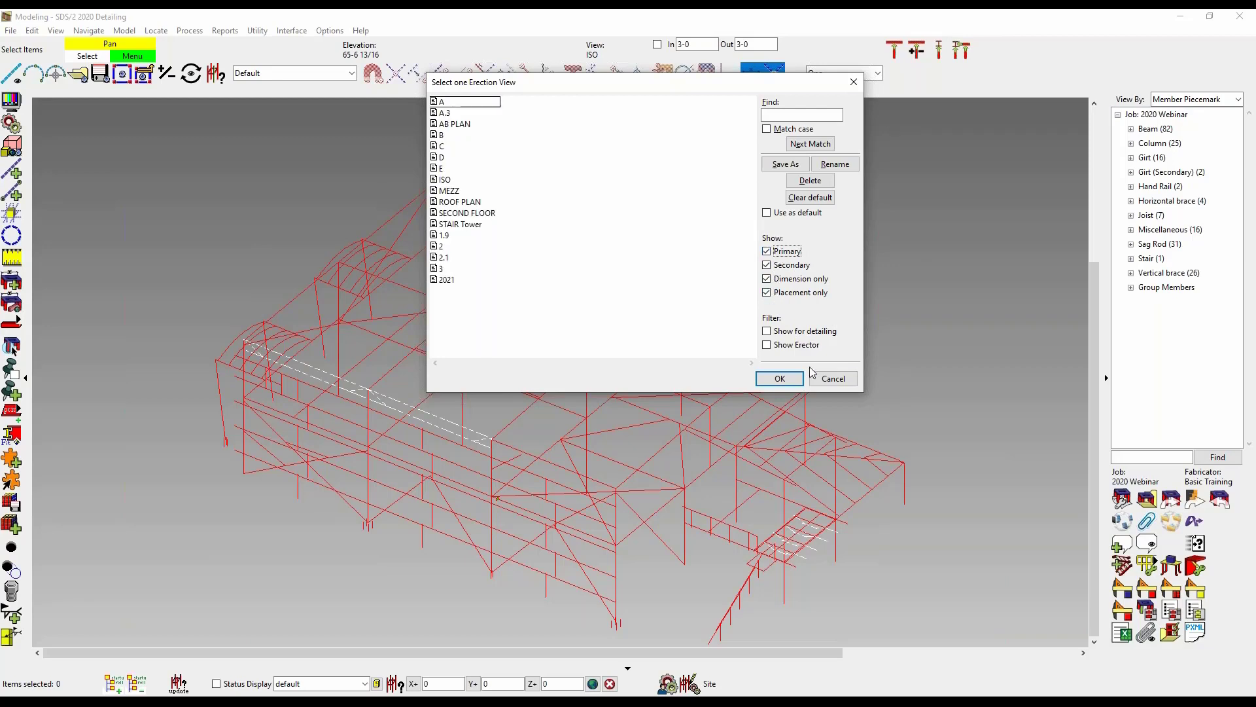
{"action": "left_click", "coordinate": [833, 379]}
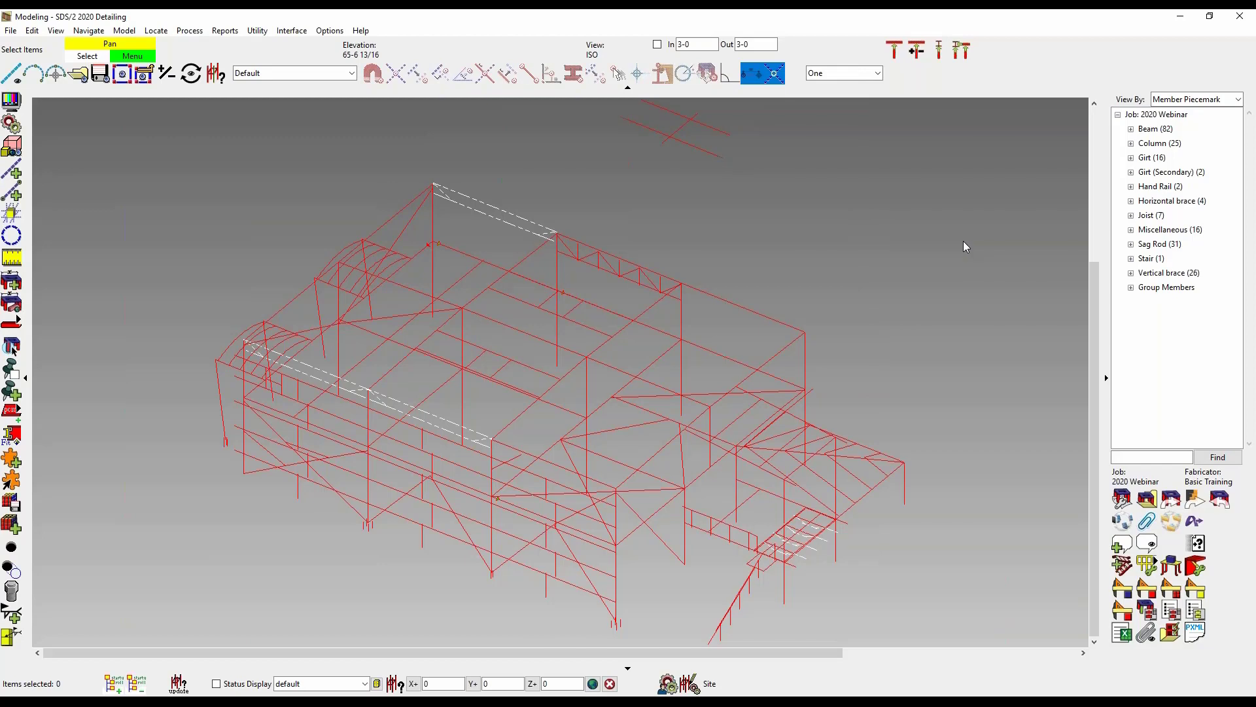
Step: Open the selection of erection views for detailing, filter it to Not detailed and to Automatic, and show all three detailing statuses again
{"action": "left_click", "coordinate": [1120, 588]}
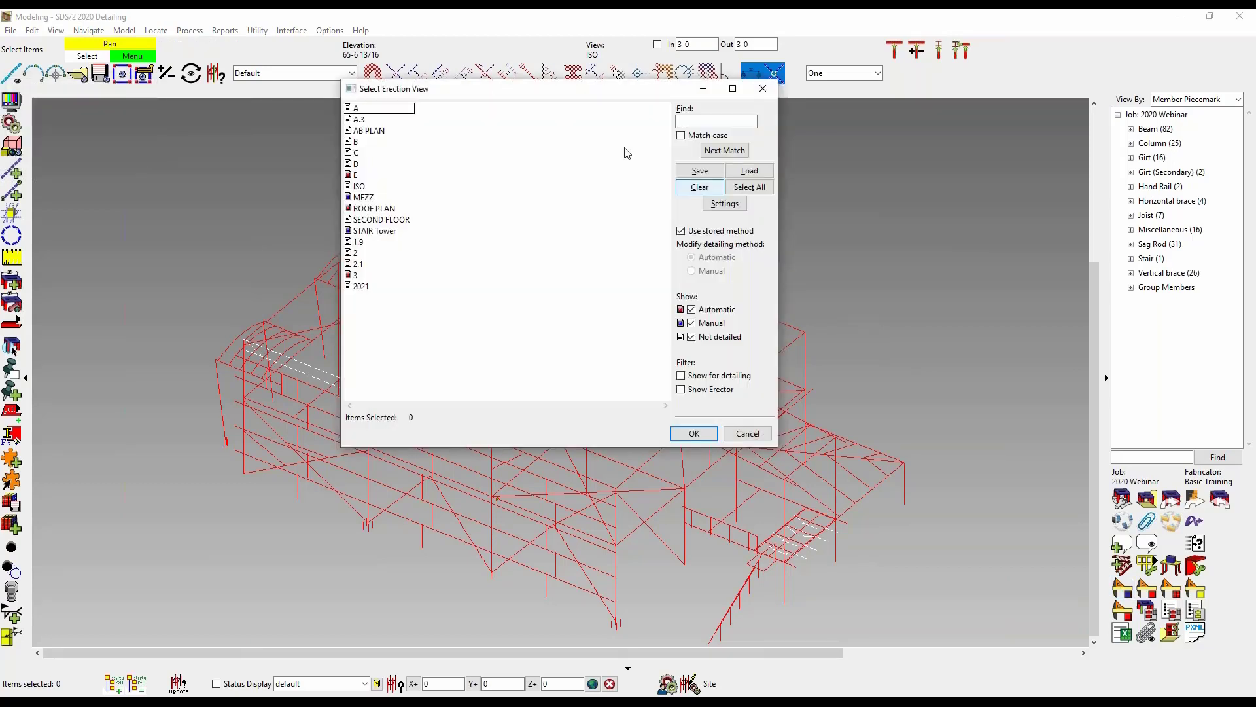
{"action": "left_click_drag", "start_coordinate": [530, 95], "coordinate": [432, 147]}
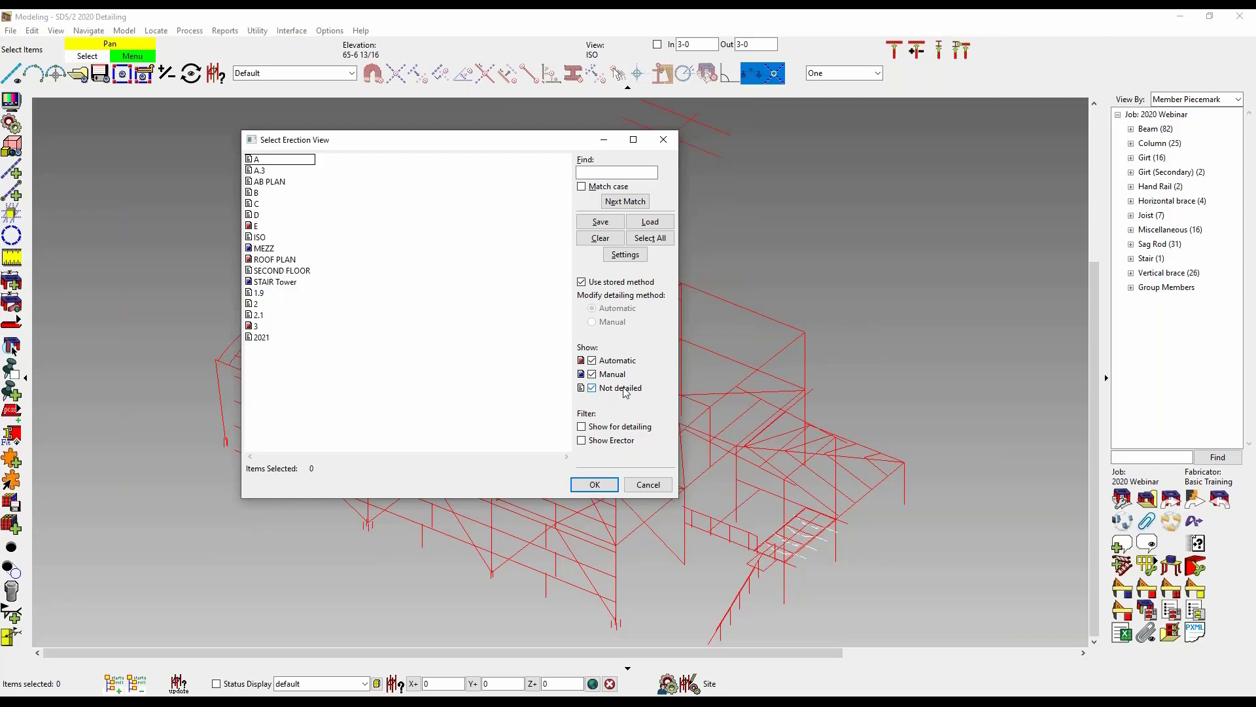
{"action": "left_click", "coordinate": [592, 374]}
{"action": "left_click", "coordinate": [592, 360]}
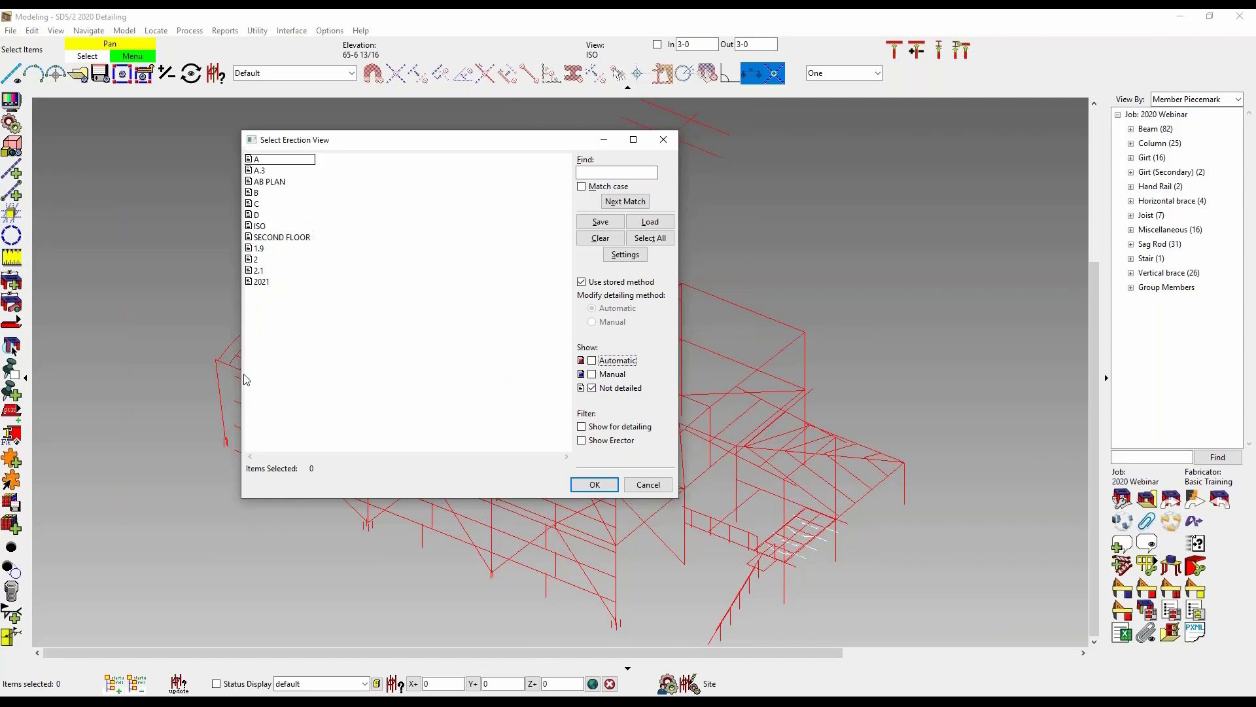
{"action": "left_click", "coordinate": [593, 388]}
{"action": "left_click", "coordinate": [596, 360]}
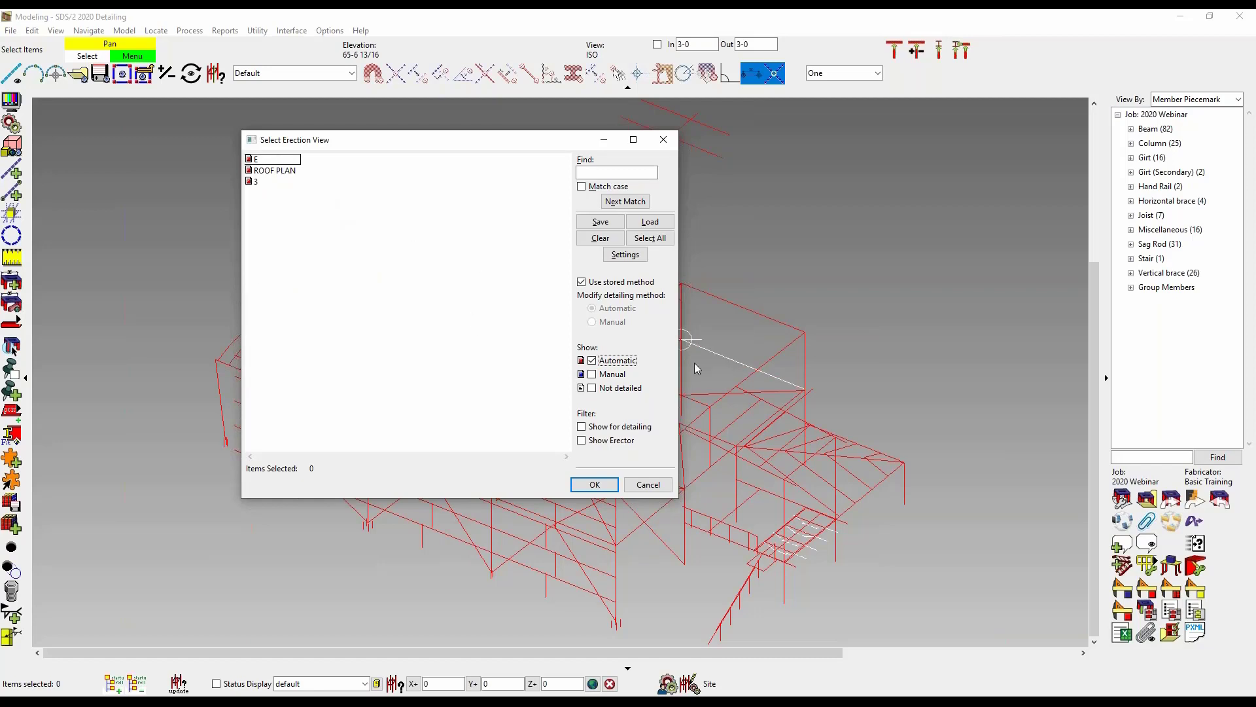
{"action": "left_click", "coordinate": [612, 374]}
{"action": "left_click", "coordinate": [619, 388]}
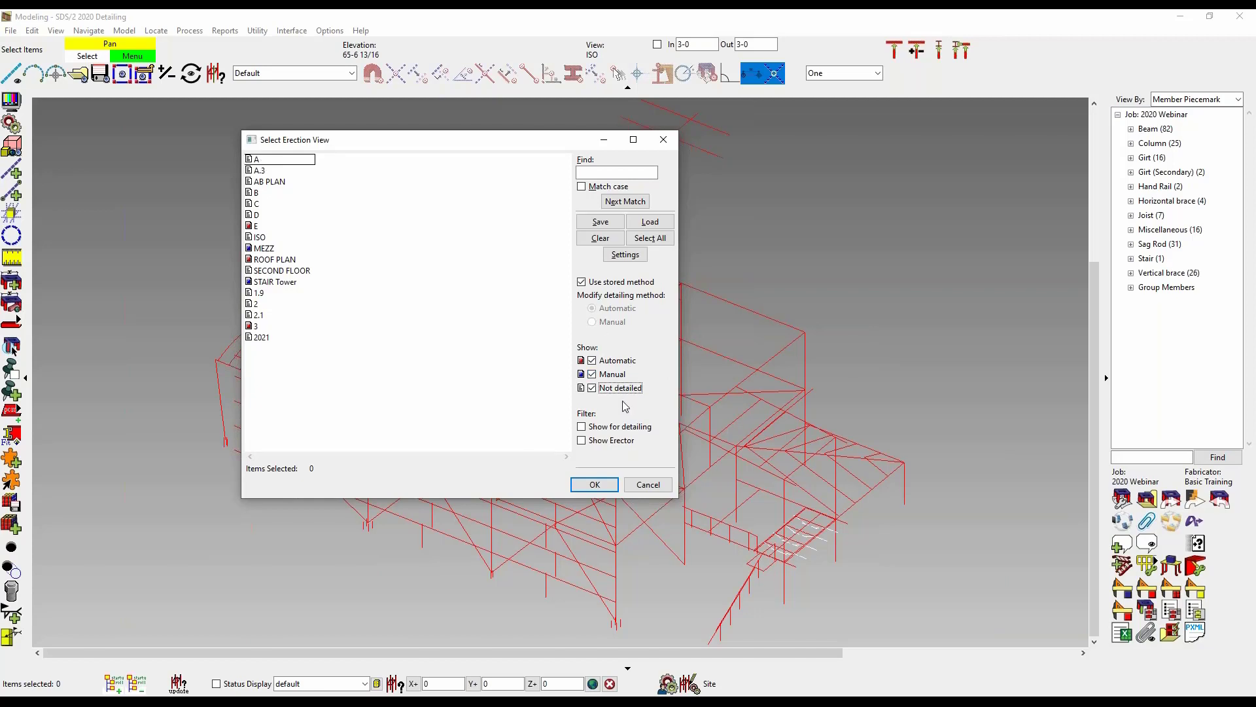
Step: Select erection view A, try Manual as its detailing method, and set it back to Automatic
{"action": "left_click", "coordinate": [283, 162]}
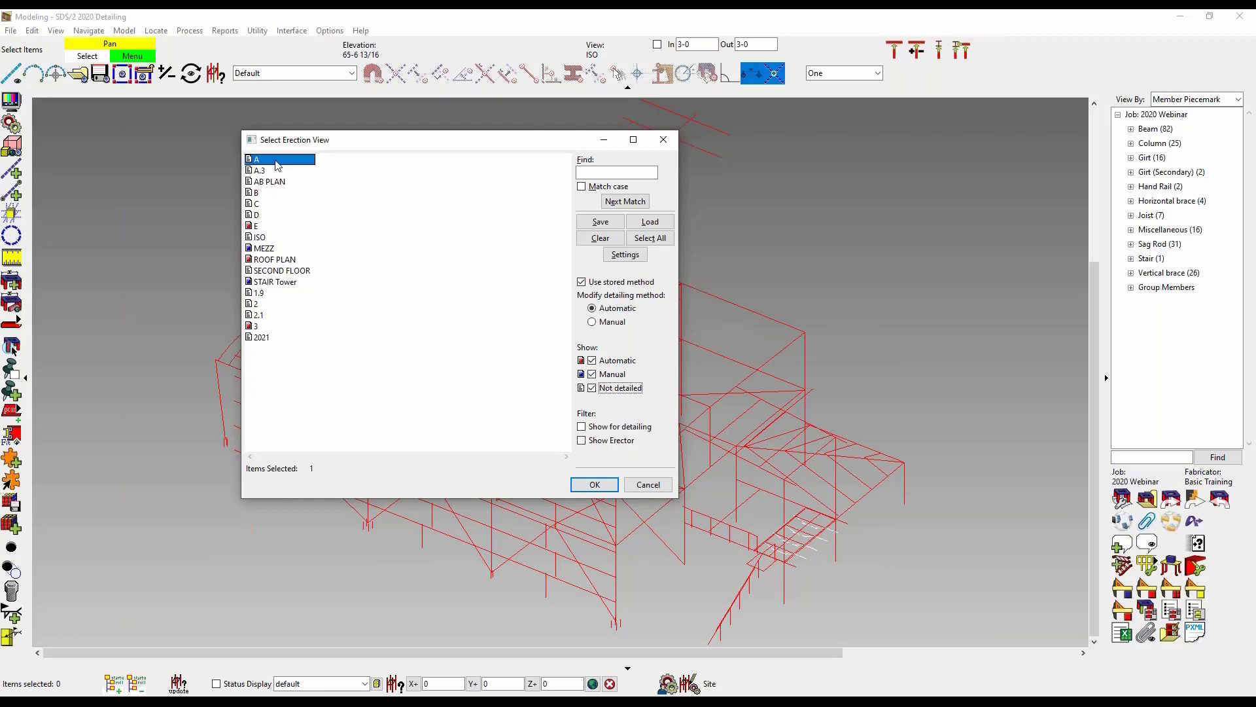
{"action": "left_click", "coordinate": [614, 322]}
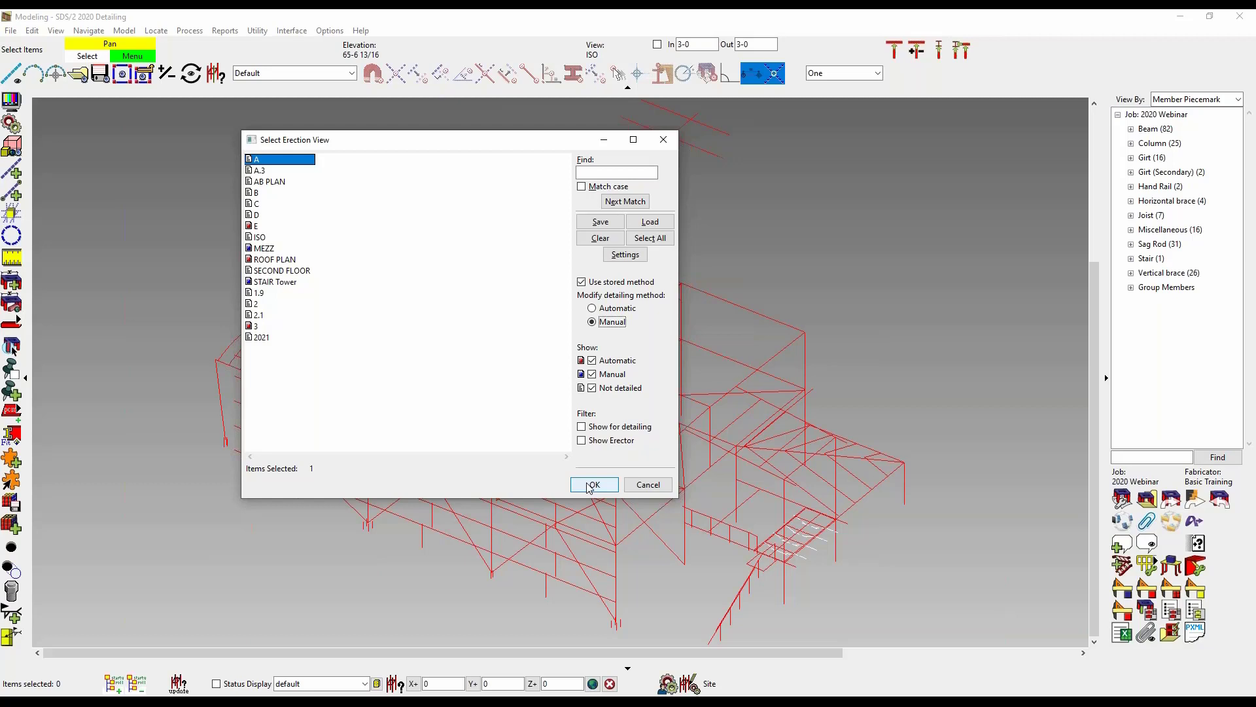
{"action": "left_click", "coordinate": [610, 309]}
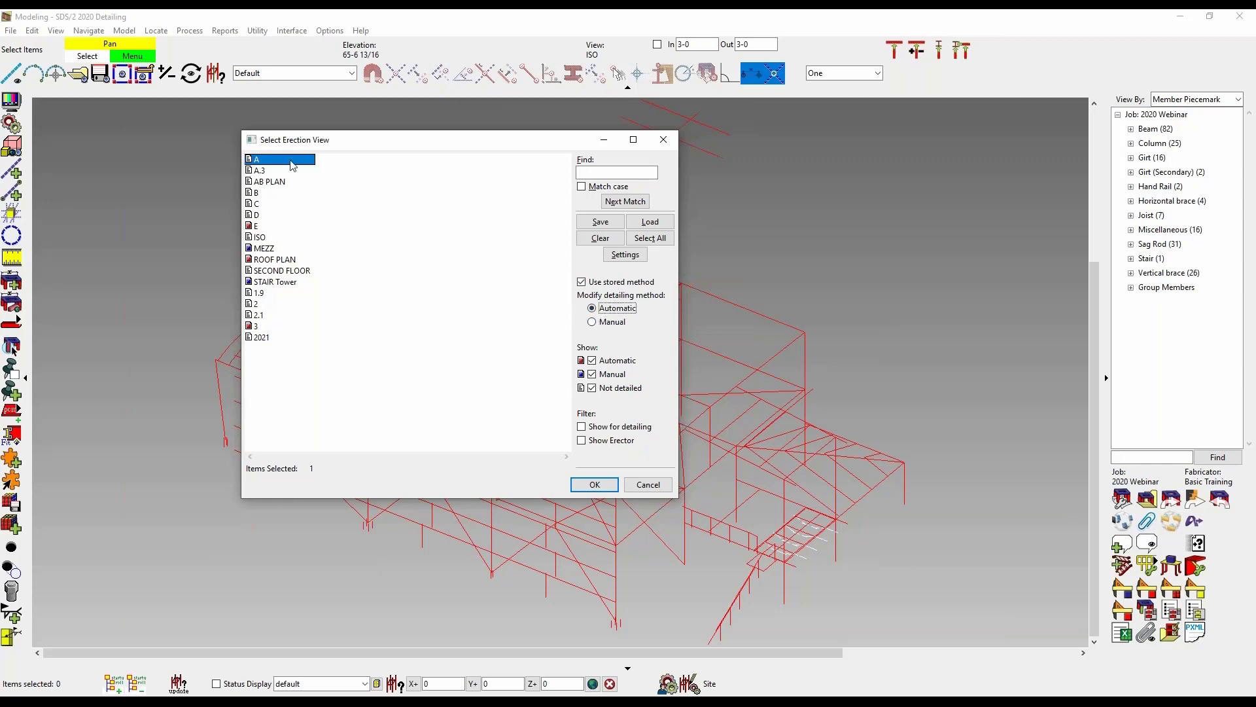
Step: Select erection view E, turn off Use stored method, choose Manual, and turn the stored method back on
{"action": "left_click", "coordinate": [256, 227]}
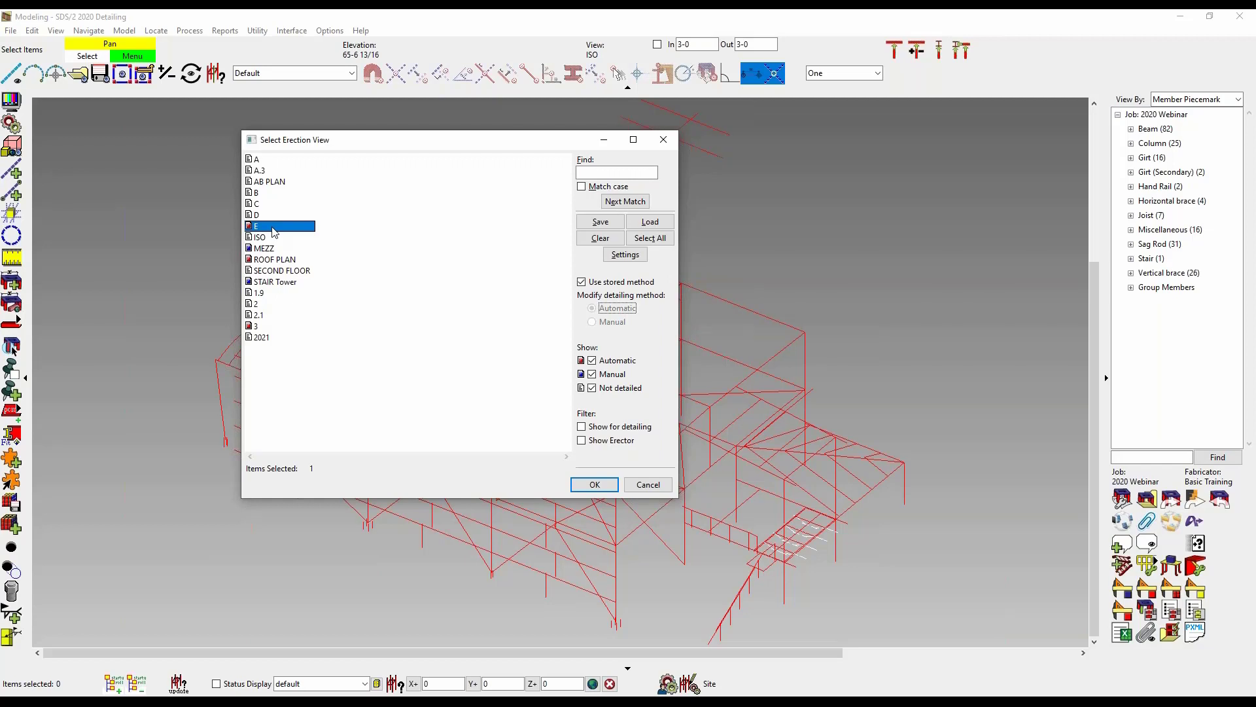
{"action": "left_click", "coordinate": [619, 282]}
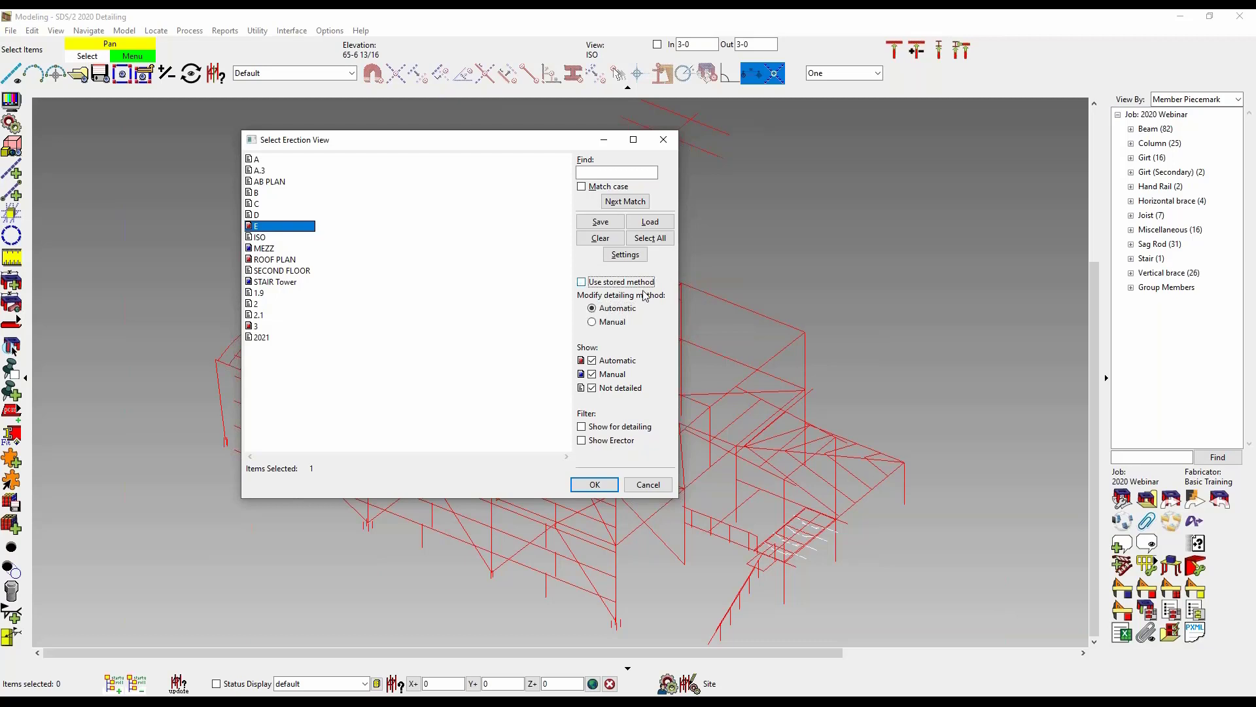
{"action": "left_click", "coordinate": [613, 323]}
{"action": "left_click", "coordinate": [630, 284]}
Step: Compare the detailing method options for views D through MEZZ together, and for MEZZ, STAIR Tower and E individually
{"action": "left_click_drag", "start_coordinate": [265, 220], "coordinate": [265, 250]}
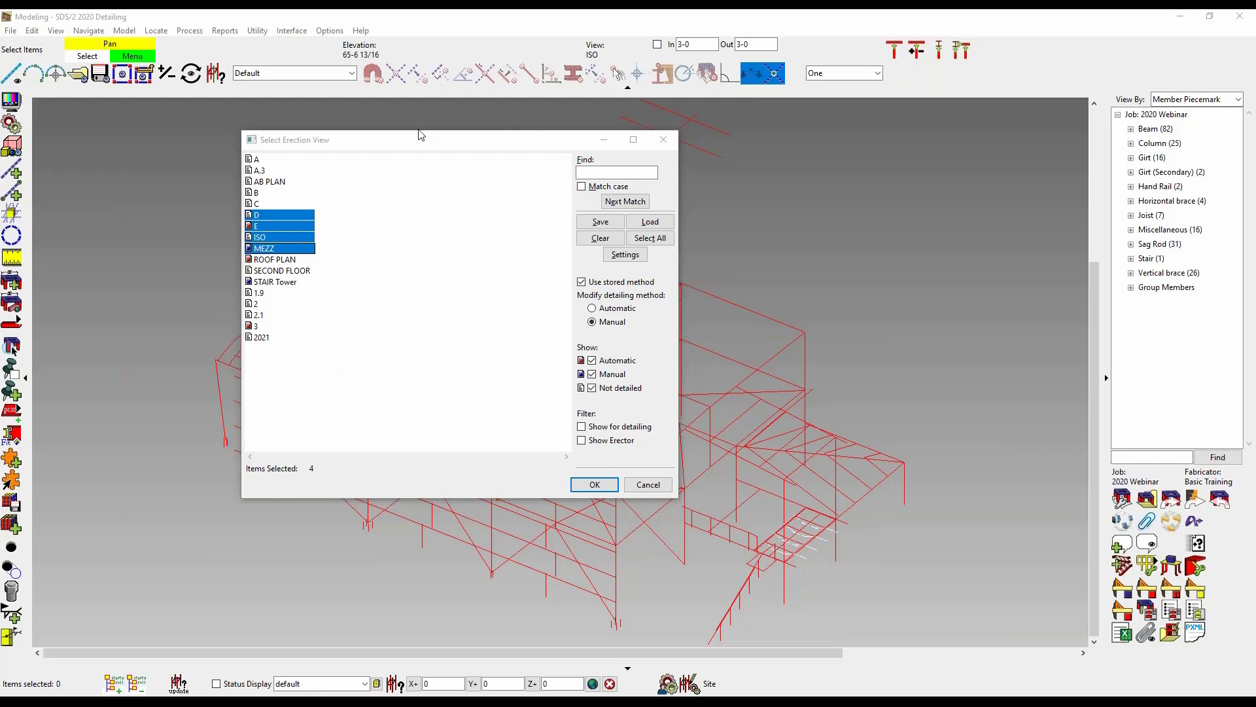
{"action": "left_click_drag", "start_coordinate": [433, 138], "coordinate": [461, 111]}
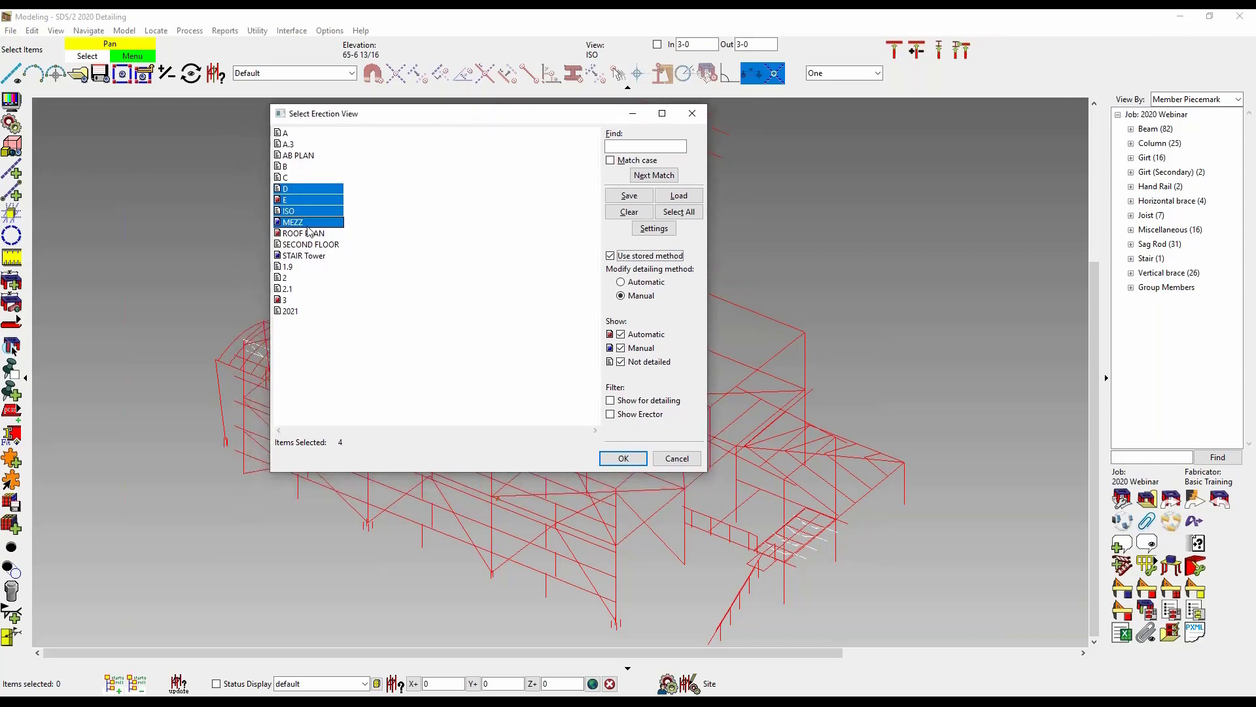
{"action": "left_click", "coordinate": [308, 225]}
{"action": "left_click", "coordinate": [309, 257]}
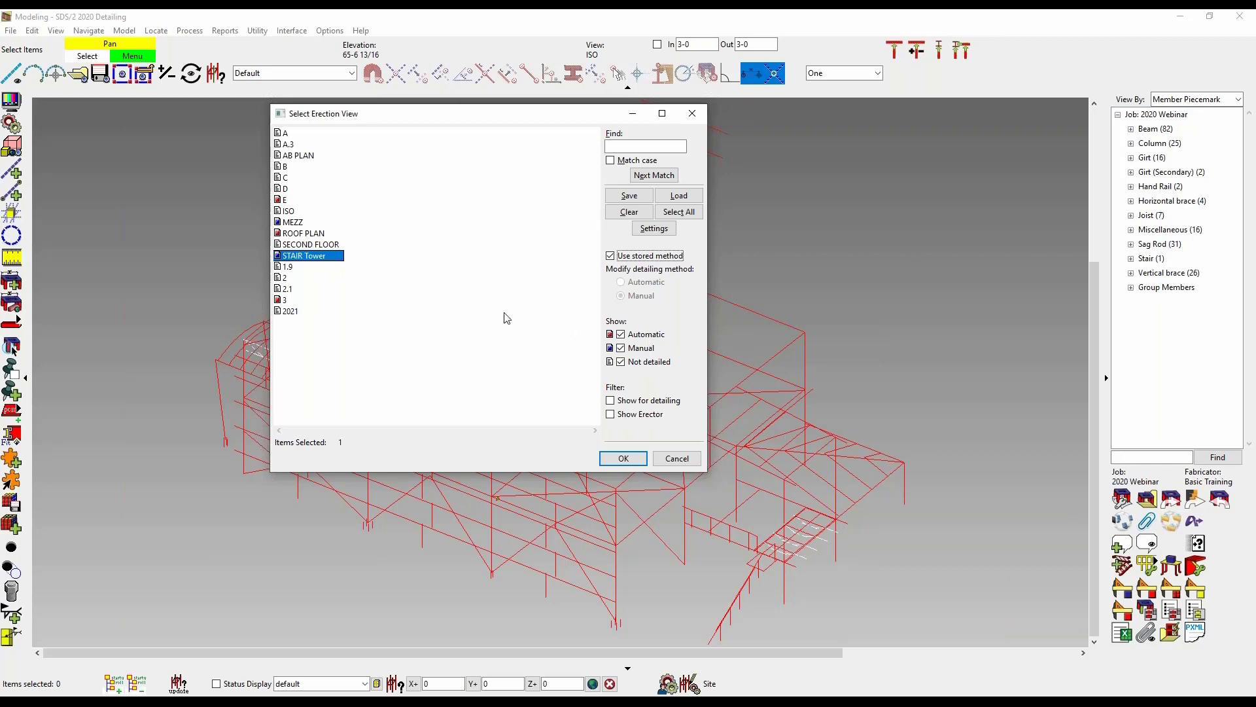
{"action": "left_click_drag", "start_coordinate": [453, 119], "coordinate": [495, 99]}
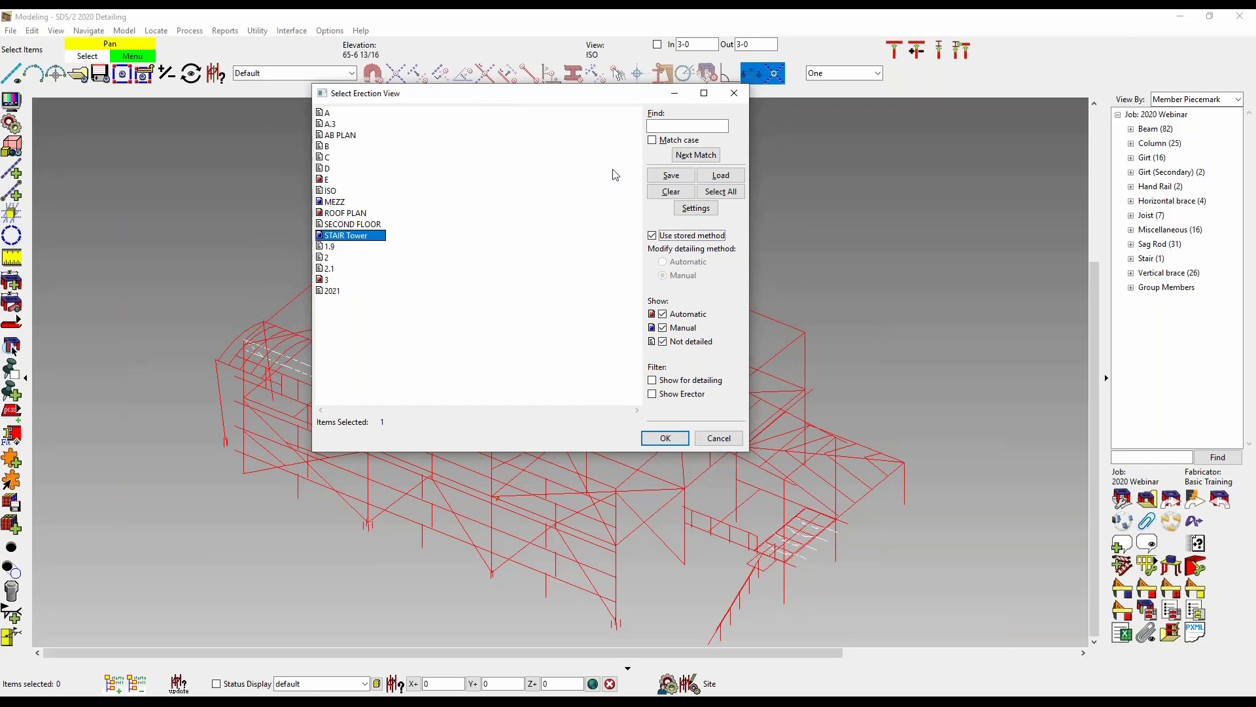
{"action": "left_click", "coordinate": [327, 180]}
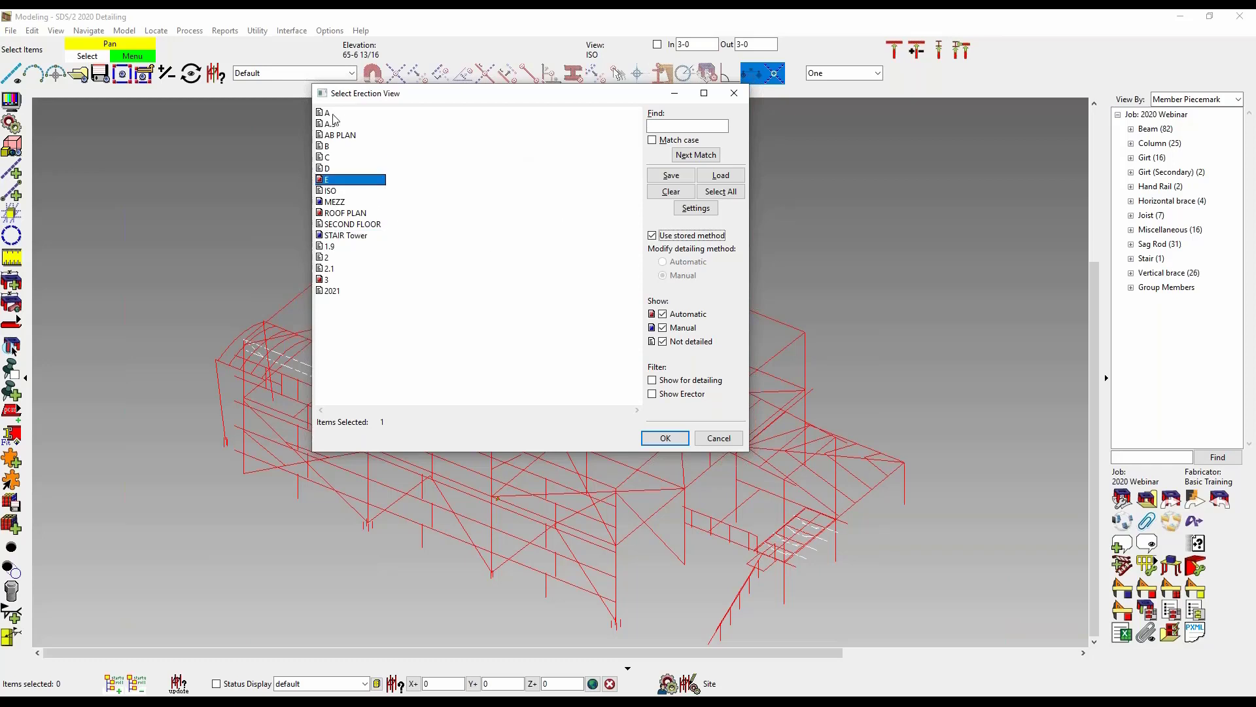
Step: Start detailing views D, E, ROOF PLAN, SECOND FLOOR and STAIR Tower with Use stored method on and Manual chosen
{"action": "left_click", "coordinate": [357, 225]}
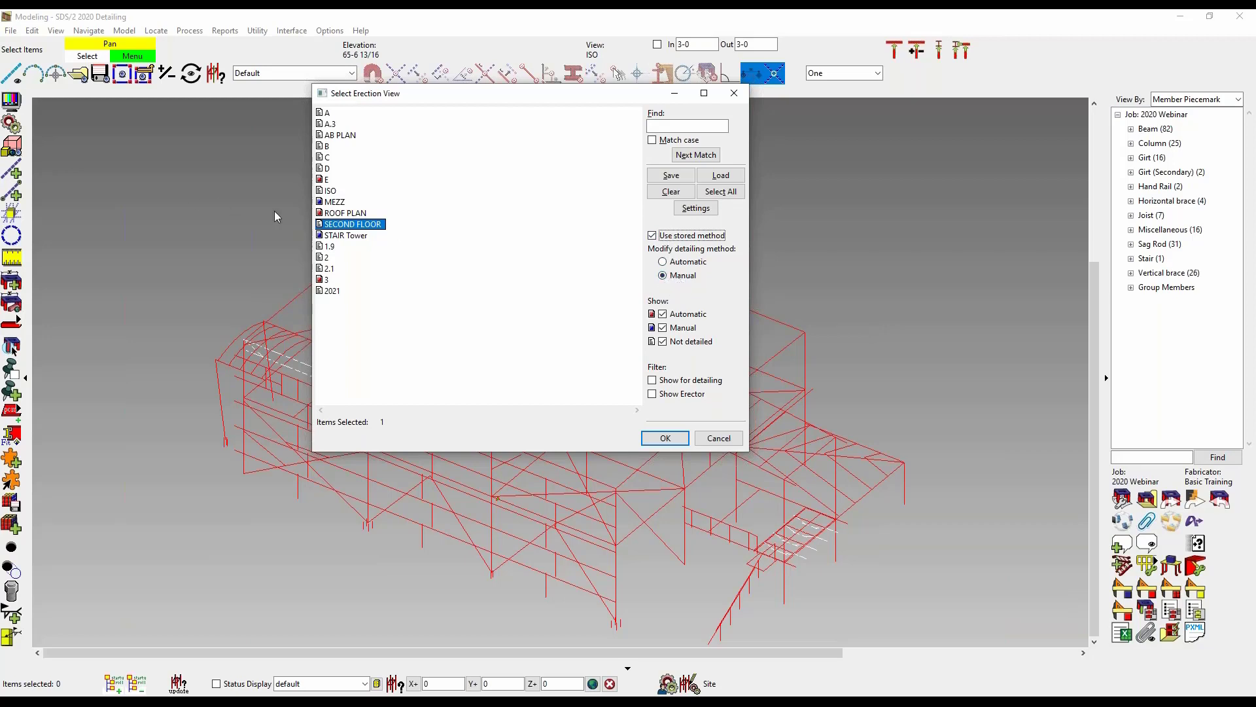
{"action": "left_click", "coordinate": [348, 214], "text": "ctrl"}
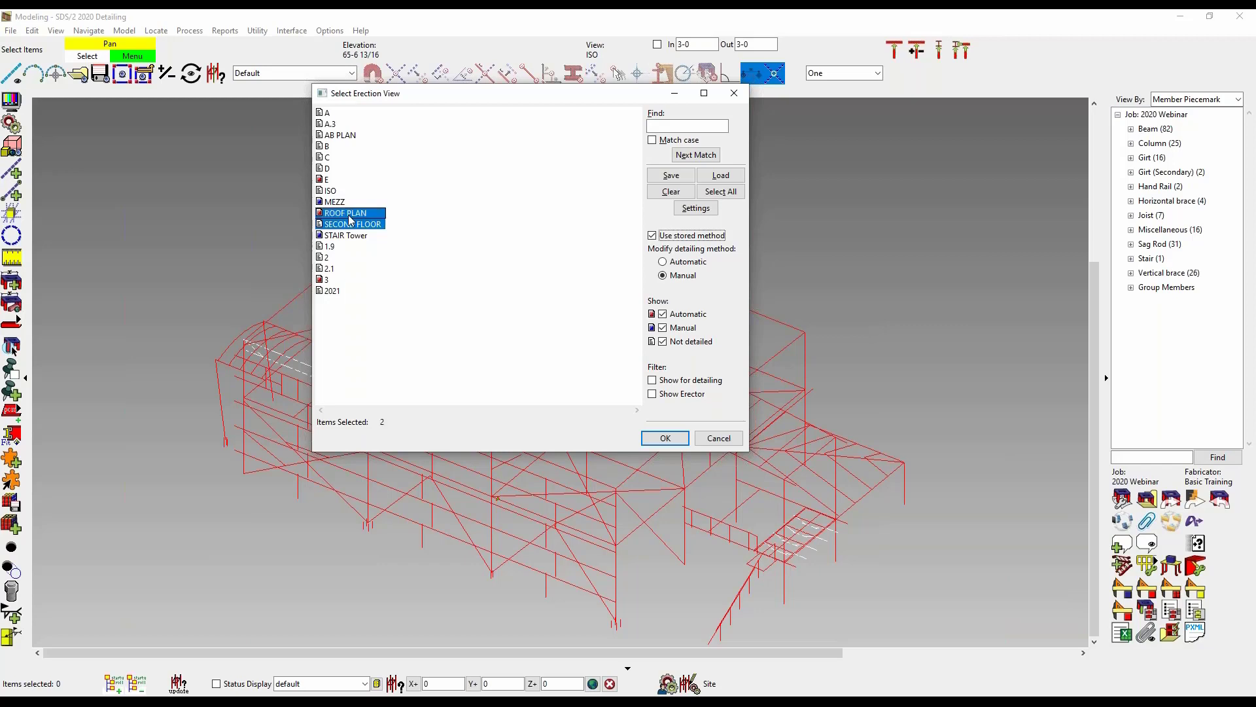
{"action": "left_click", "coordinate": [337, 182], "text": "ctrl"}
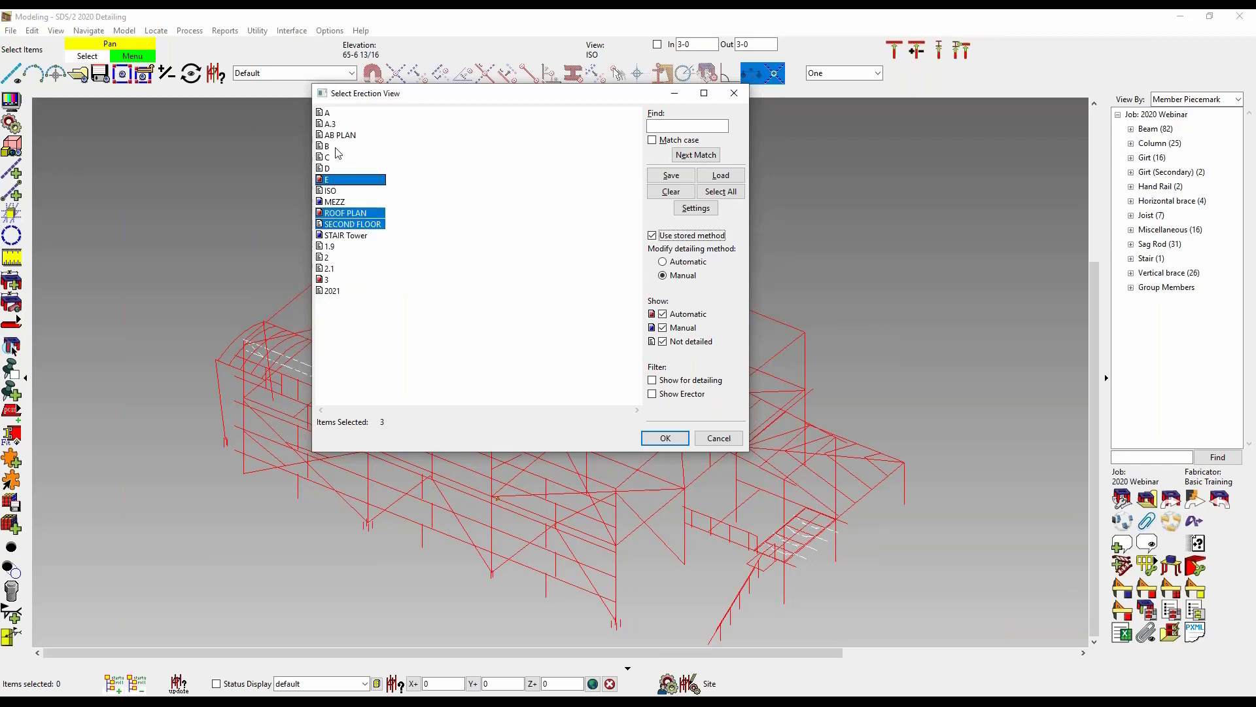
{"action": "left_click", "coordinate": [336, 169], "text": "ctrl"}
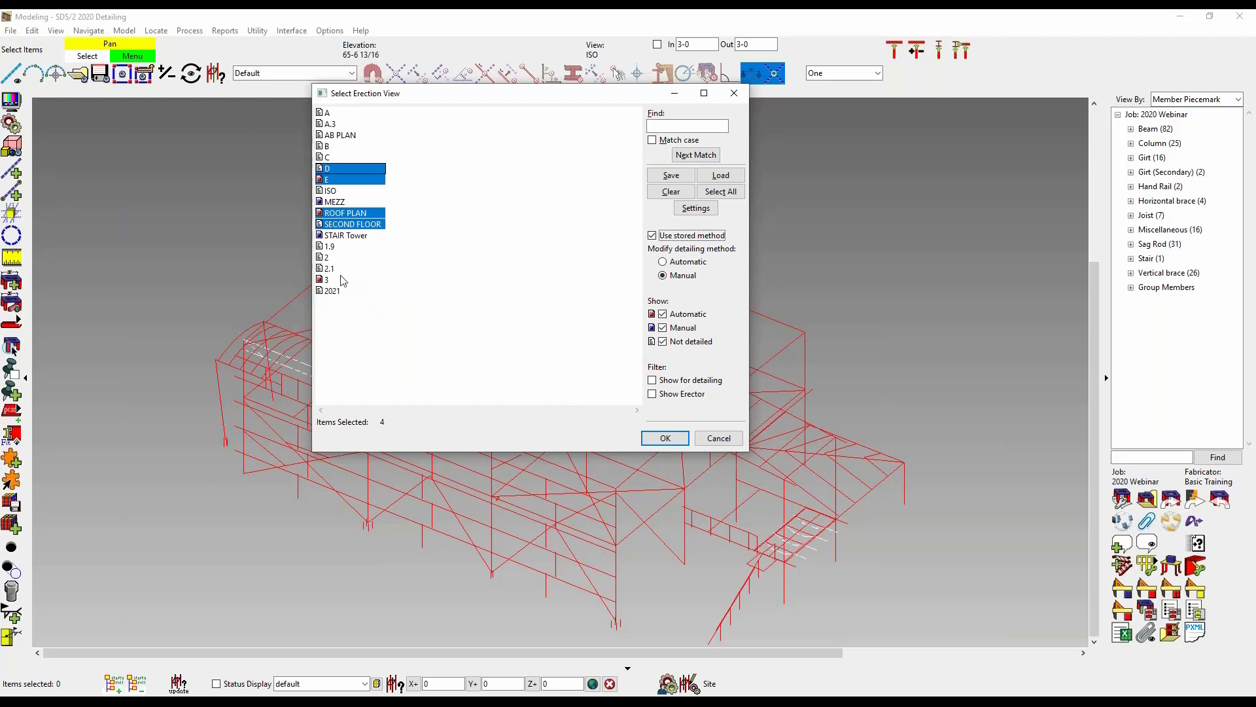
{"action": "left_click", "coordinate": [348, 237], "text": "ctrl"}
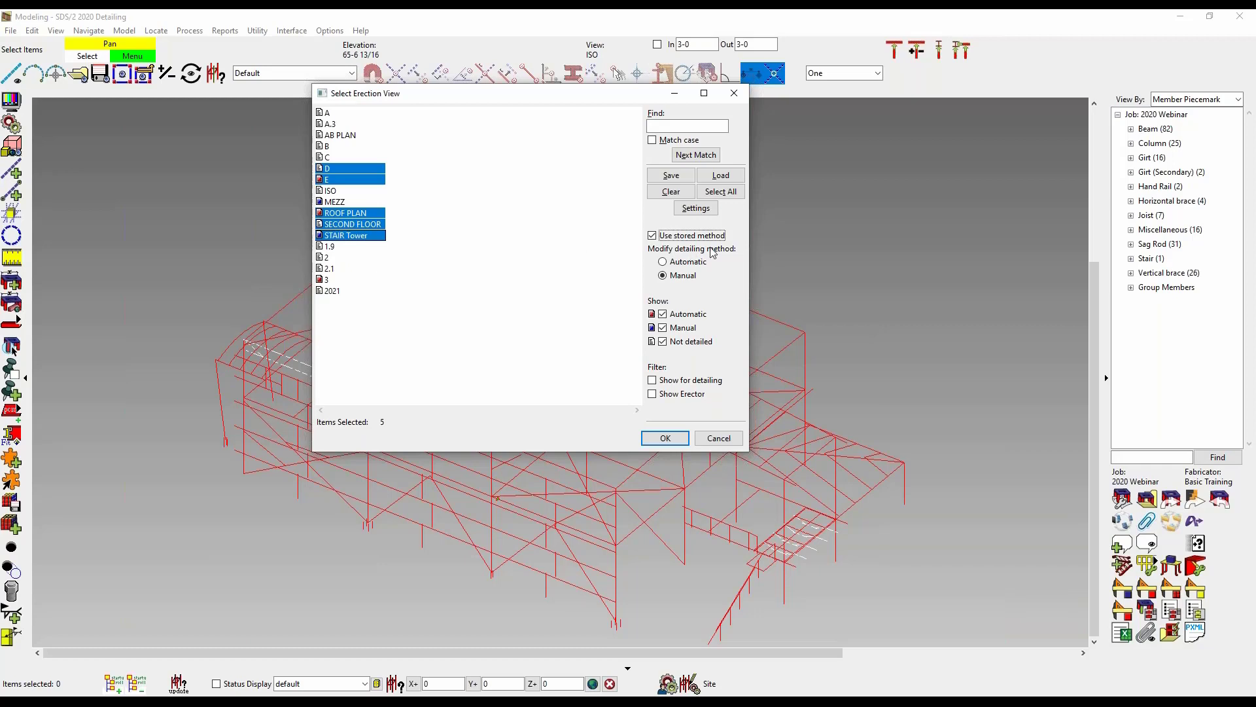
{"action": "left_click", "coordinate": [664, 437]}
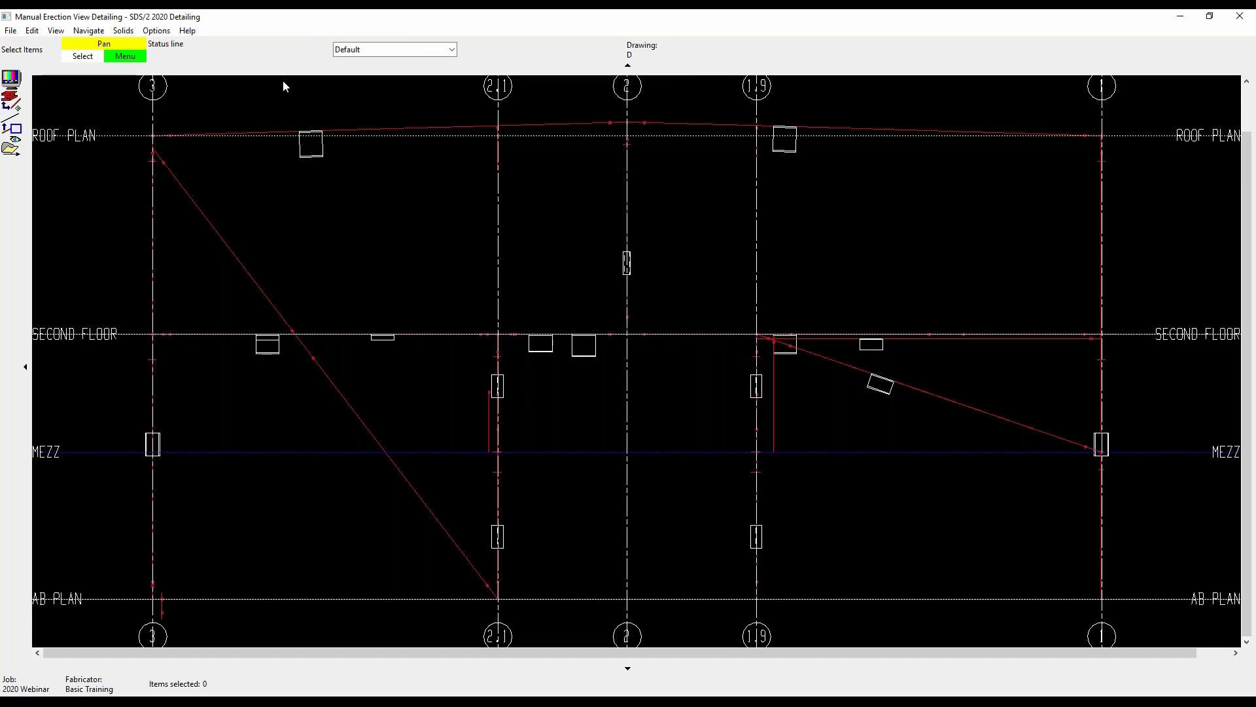
Step: Display the grid 3 column and the upper diagonal brace beside it as Wire in view D
{"action": "left_click_drag", "start_coordinate": [269, 216], "coordinate": [124, 308]}
{"action": "right_click", "coordinate": [267, 218]}
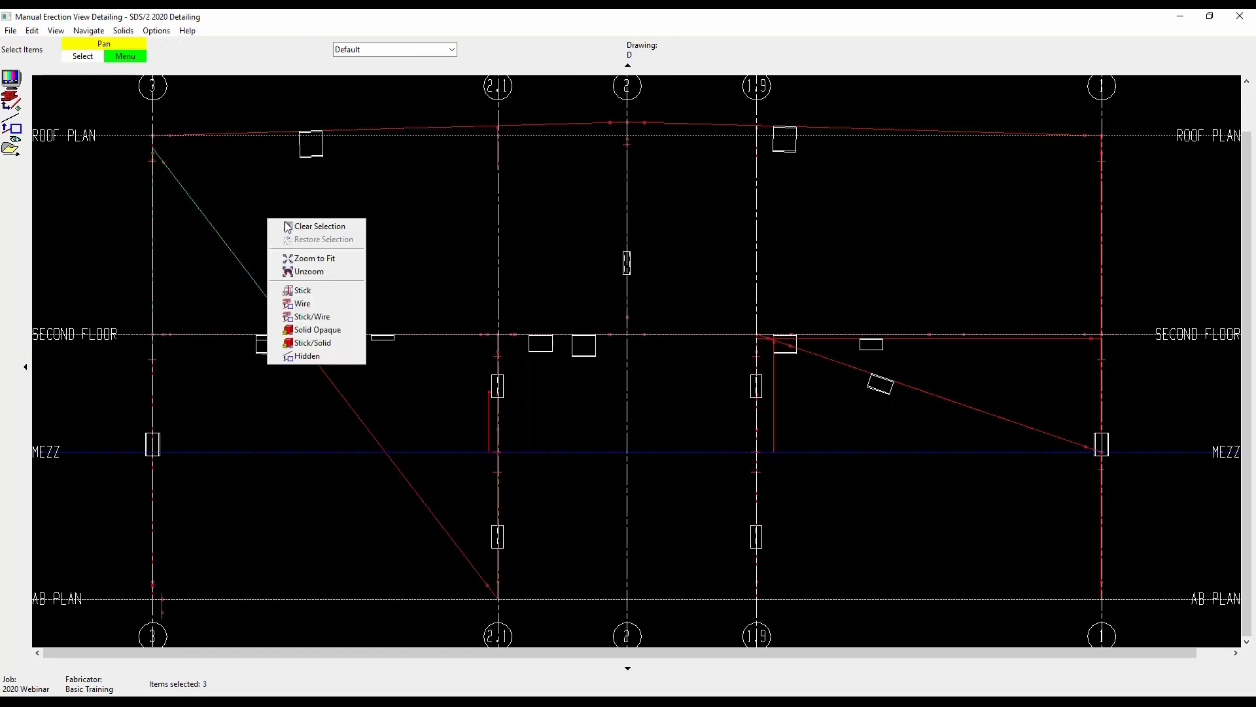
{"action": "left_click", "coordinate": [323, 304]}
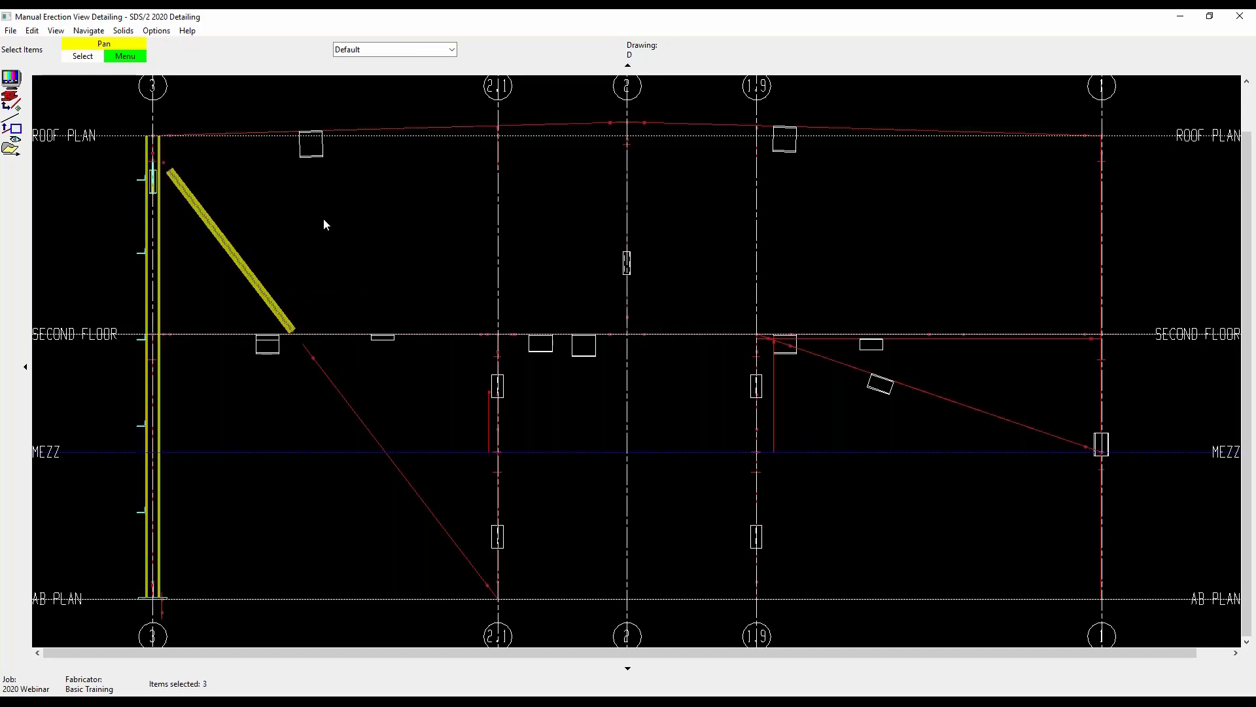
{"action": "left_click", "coordinate": [268, 179]}
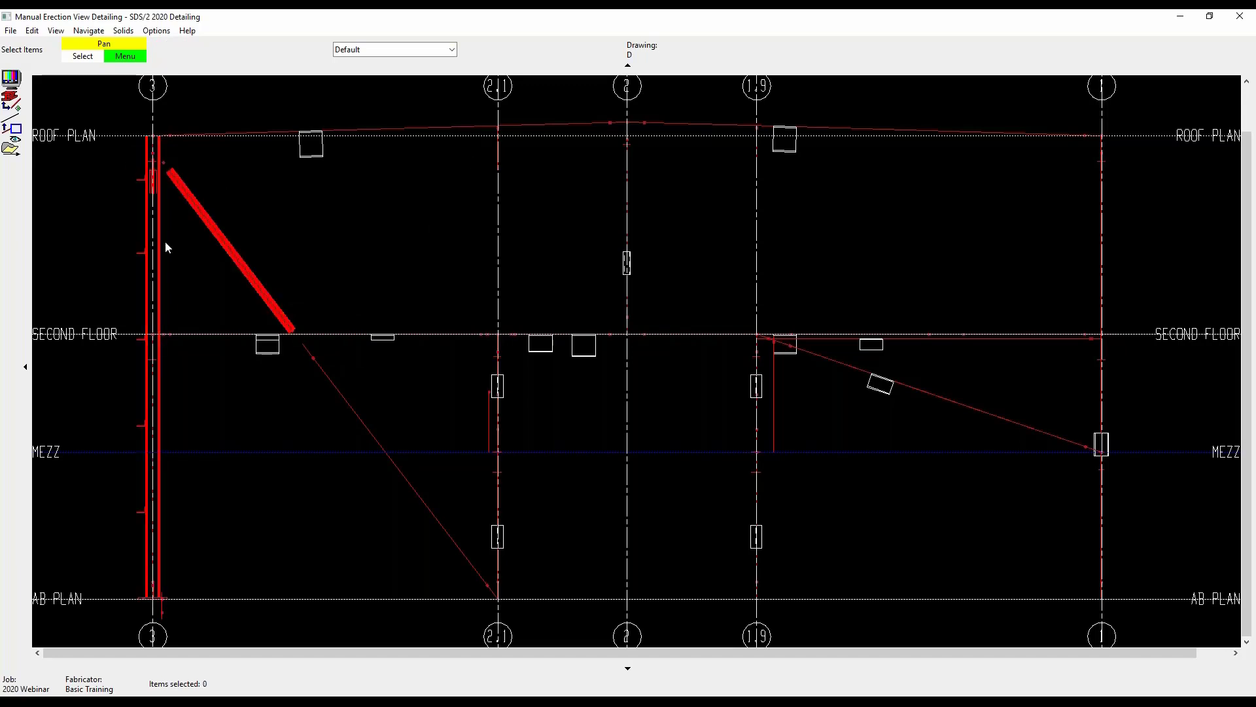
Step: Display the lower diagonal brace between grids 3 and 2.1 as Solid Opaque, and cancel manual detailing of all views
{"action": "left_click_drag", "start_coordinate": [366, 362], "coordinate": [298, 460]}
{"action": "right_click", "coordinate": [368, 252]}
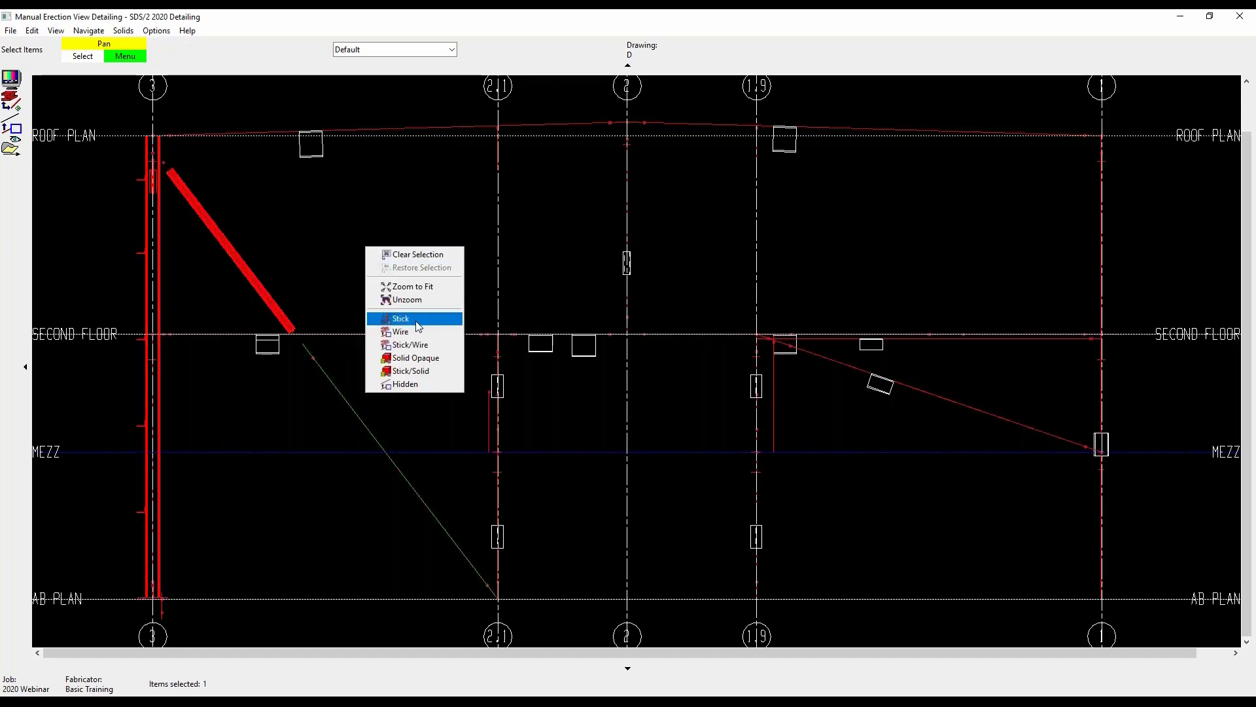
{"action": "left_click", "coordinate": [419, 358]}
{"action": "left_click", "coordinate": [456, 243]}
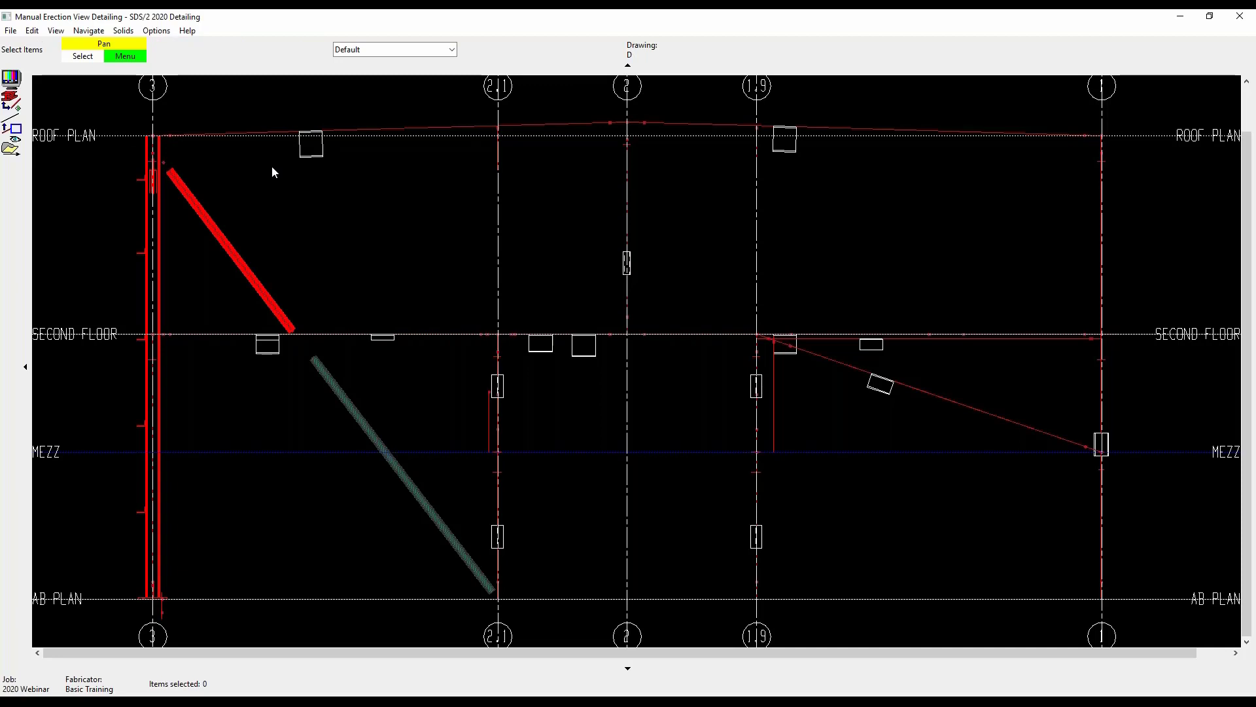
{"action": "left_click", "coordinate": [10, 31]}
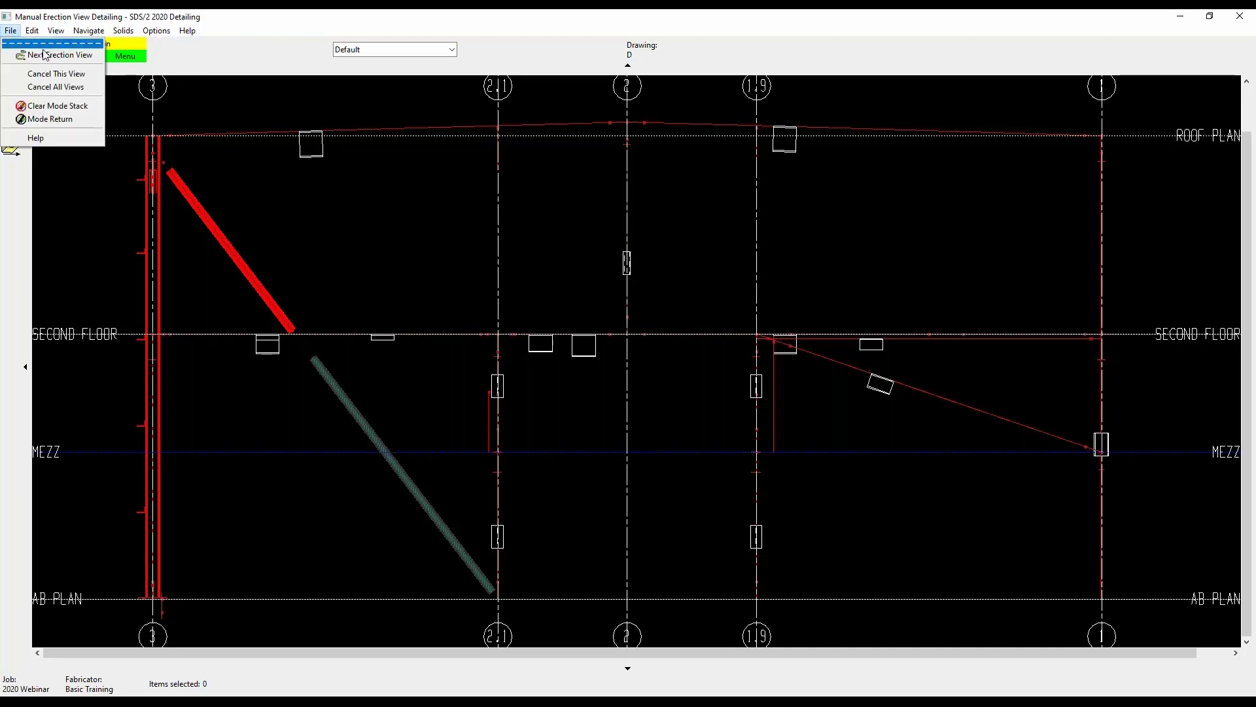
{"action": "left_click", "coordinate": [54, 87]}
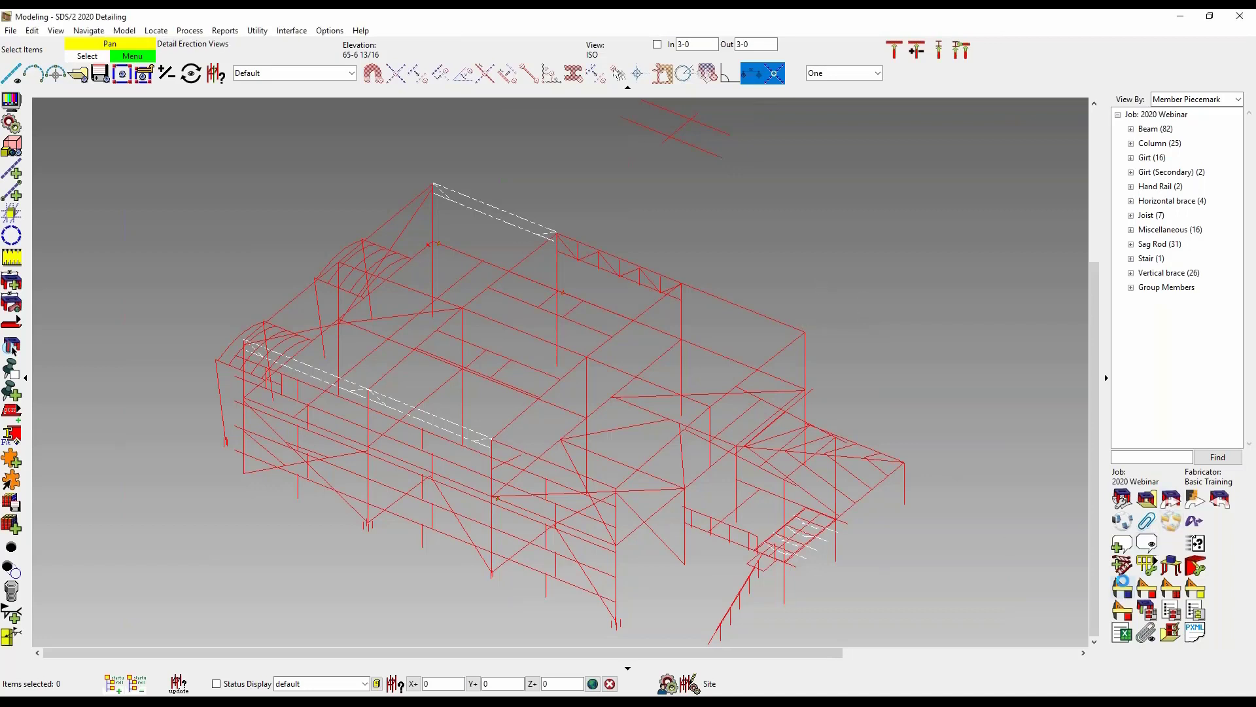
Step: Start detailing erection views D, E and ROOF PLAN with Use stored method on and Manual as the detailing method
{"action": "left_click", "coordinate": [1171, 568]}
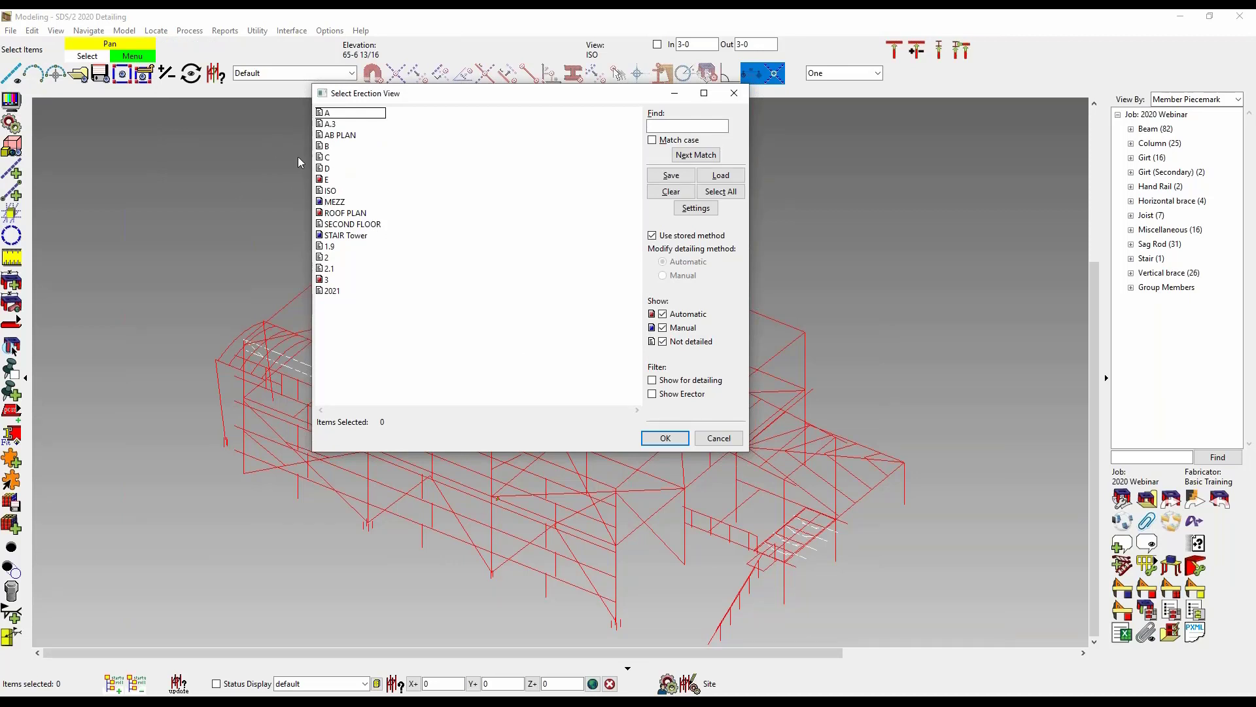
{"action": "left_click", "coordinate": [336, 214]}
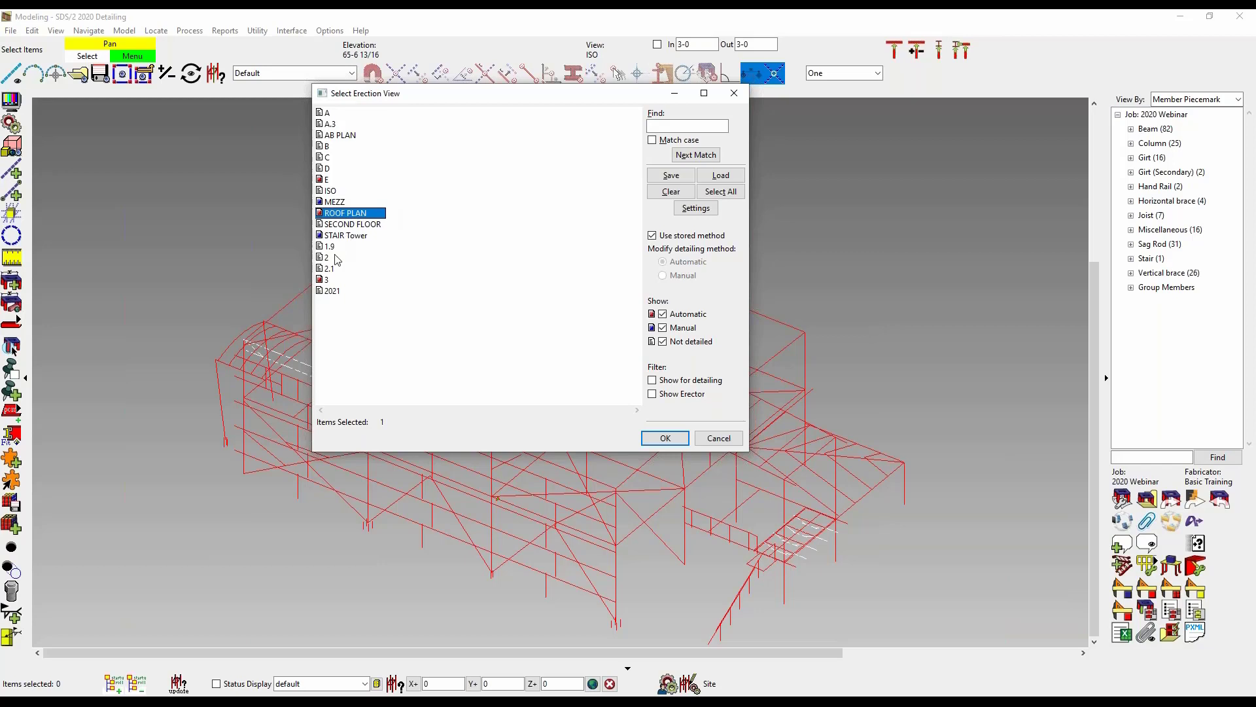
{"action": "left_click", "coordinate": [330, 180], "text": "shift"}
{"action": "left_click", "coordinate": [341, 182]}
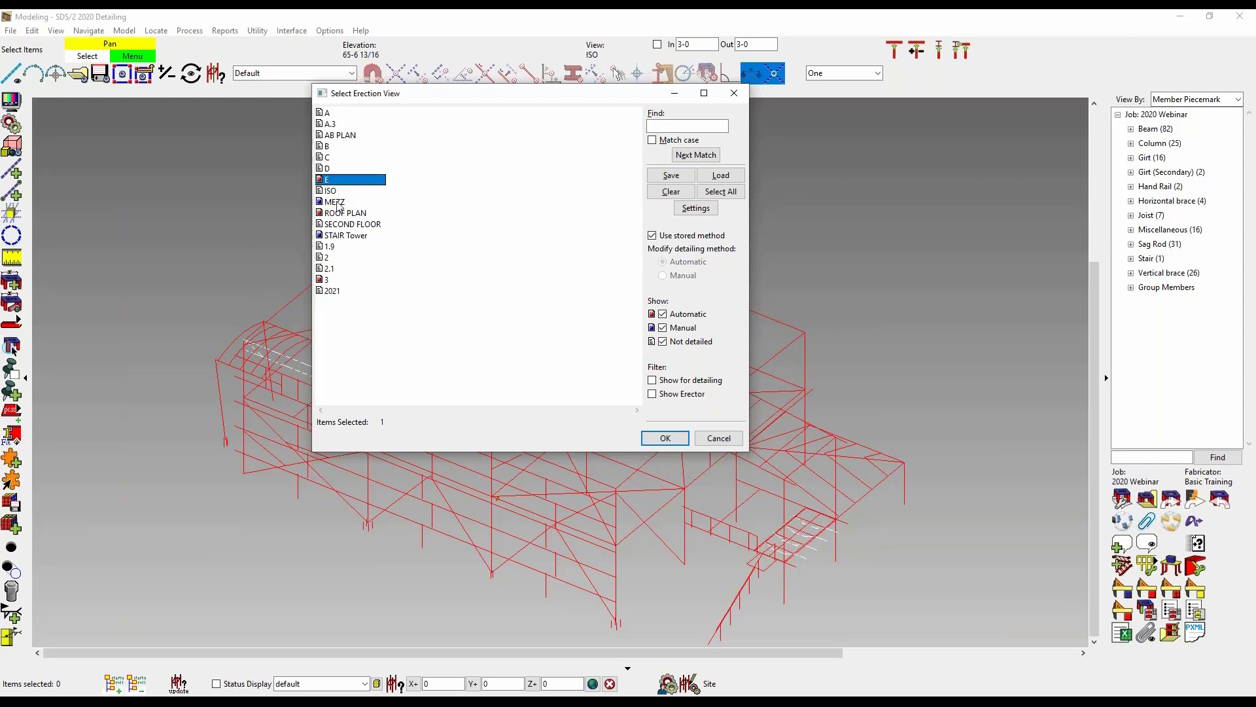
{"action": "left_click", "coordinate": [338, 216], "text": "ctrl"}
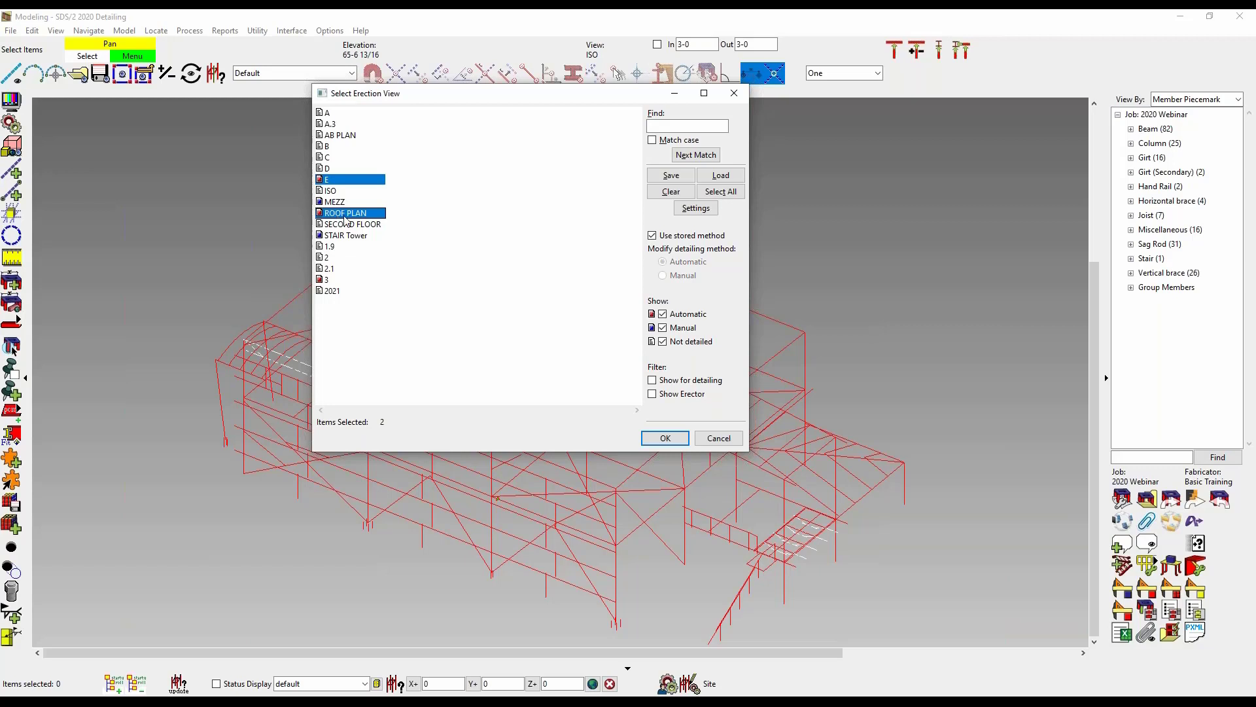
{"action": "left_click", "coordinate": [329, 170], "text": "ctrl"}
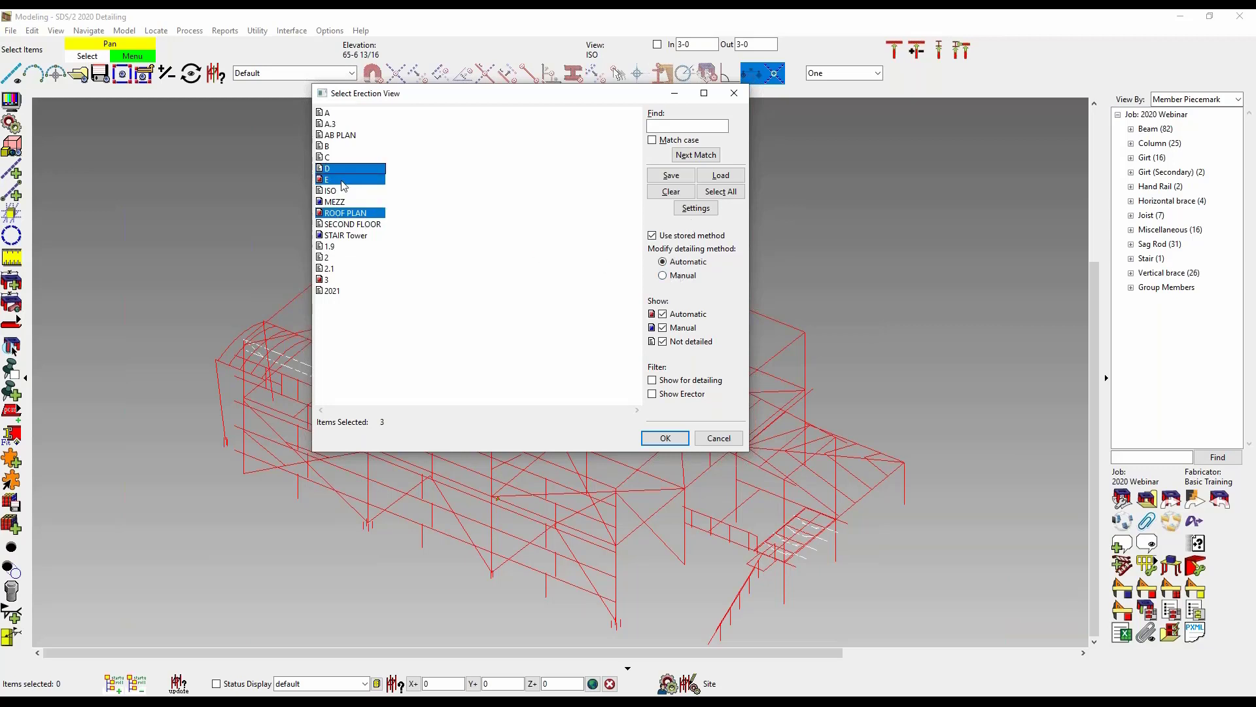
{"action": "left_click", "coordinate": [663, 276]}
{"action": "left_click", "coordinate": [682, 439]}
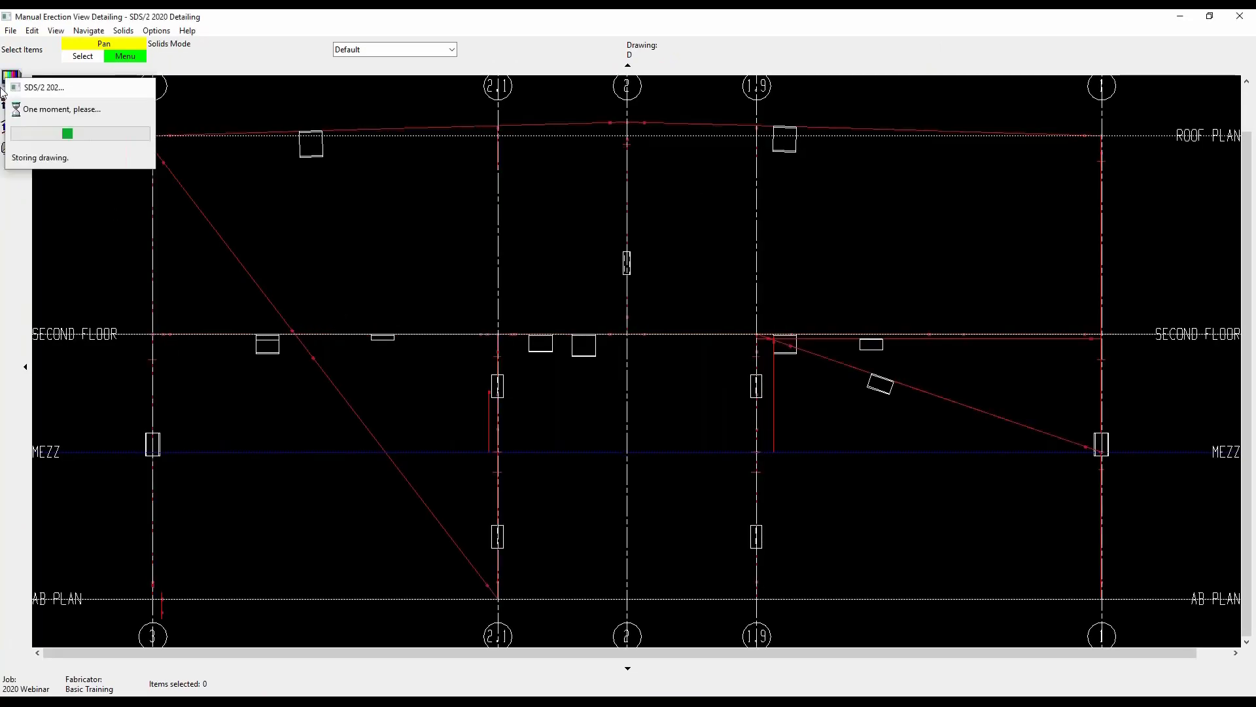
Step: Open the display options for view D and turn Member orientation indicators off and on again
{"action": "left_click", "coordinate": [11, 87]}
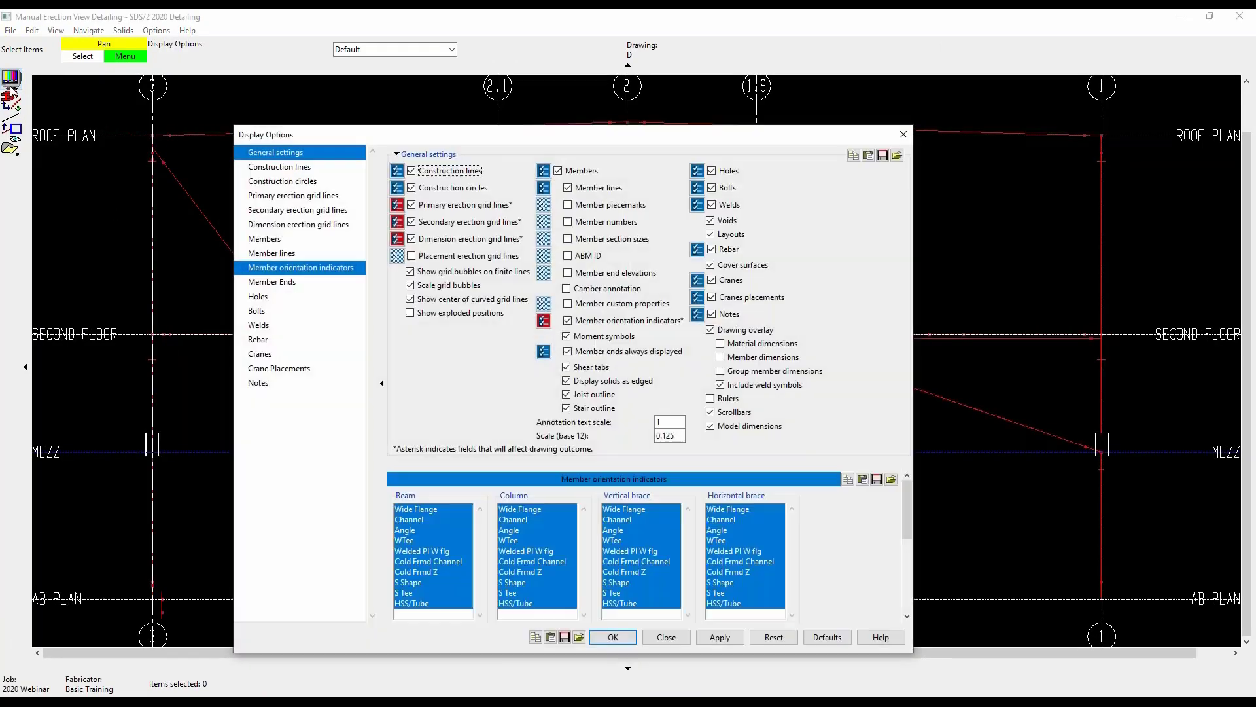
{"action": "left_click_drag", "start_coordinate": [541, 136], "coordinate": [509, 93]}
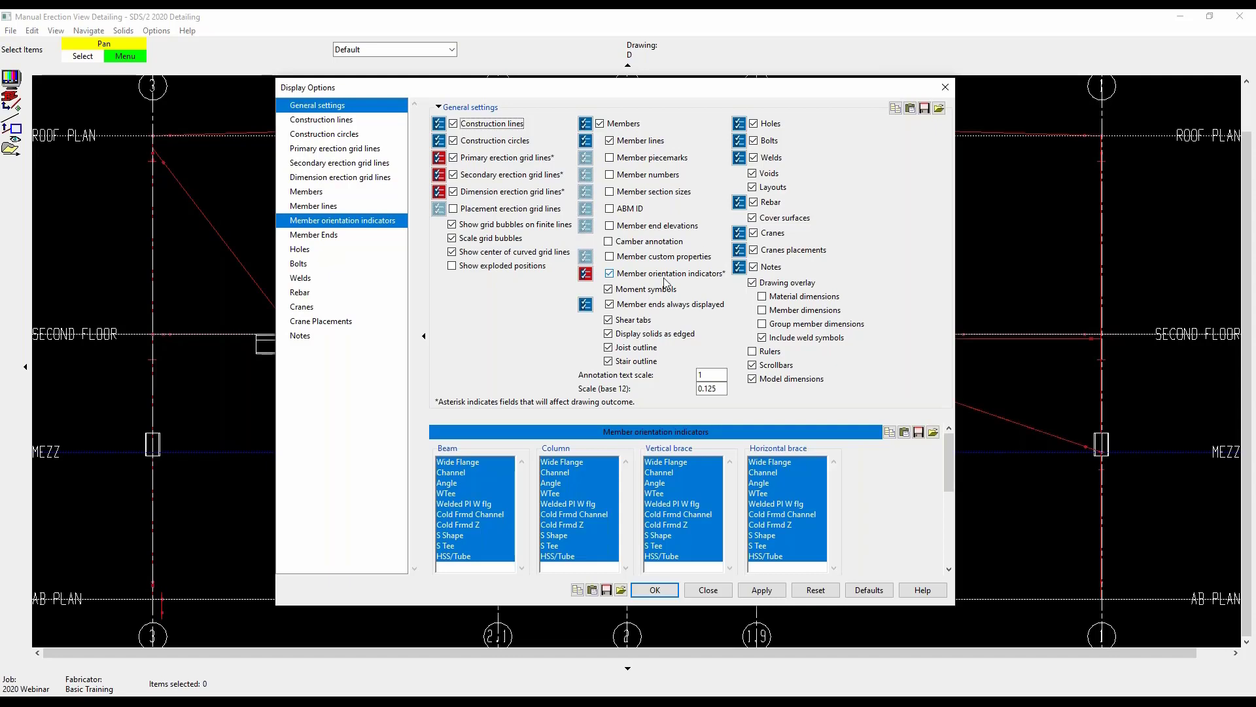
{"action": "left_click_drag", "start_coordinate": [588, 90], "coordinate": [697, 88]}
{"action": "left_click", "coordinate": [750, 275]}
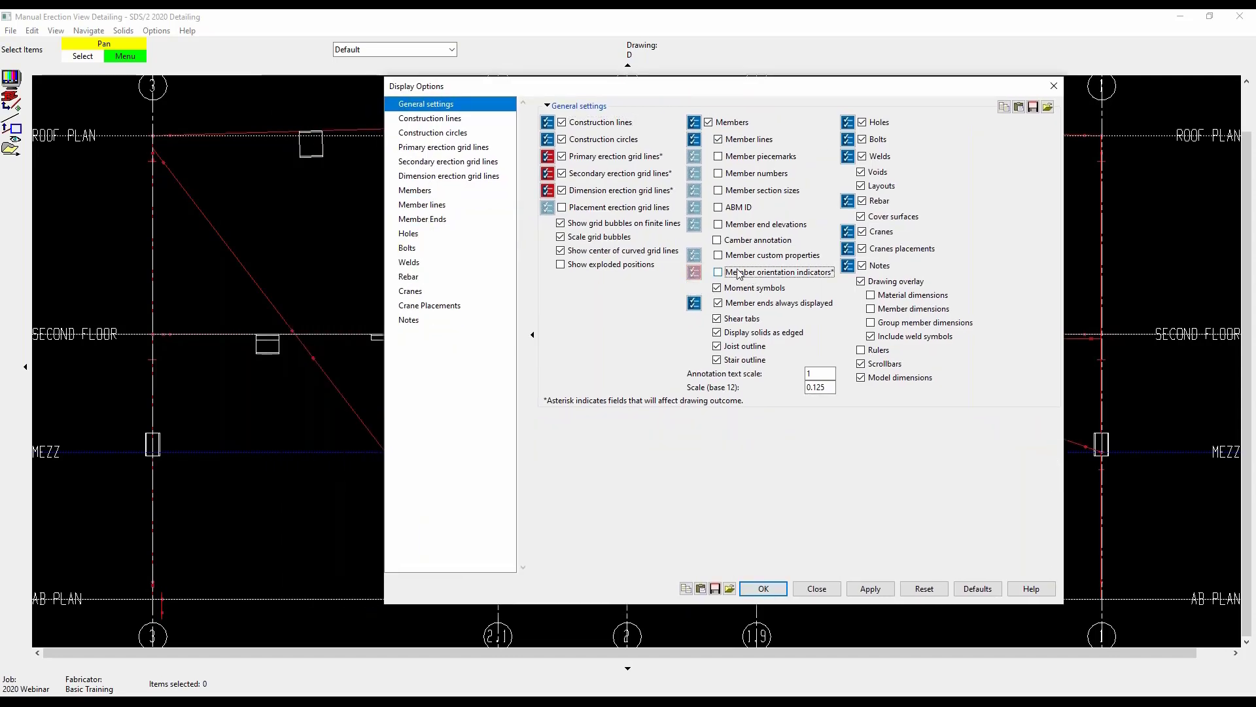
{"action": "double_click", "coordinate": [444, 224]}
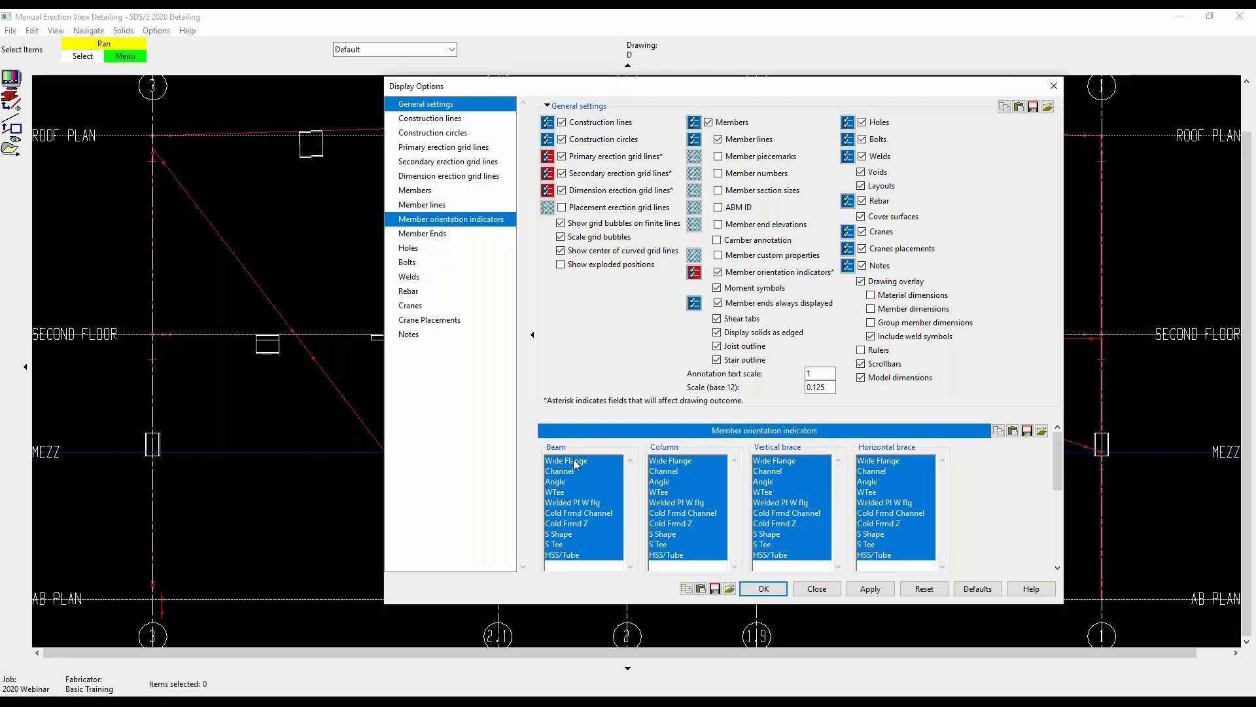
Step: Exclude Wide Flange beams from the Member orientation indicators and apply the display options to view D
{"action": "left_click", "coordinate": [574, 461]}
{"action": "left_click_drag", "start_coordinate": [571, 472], "coordinate": [572, 573]}
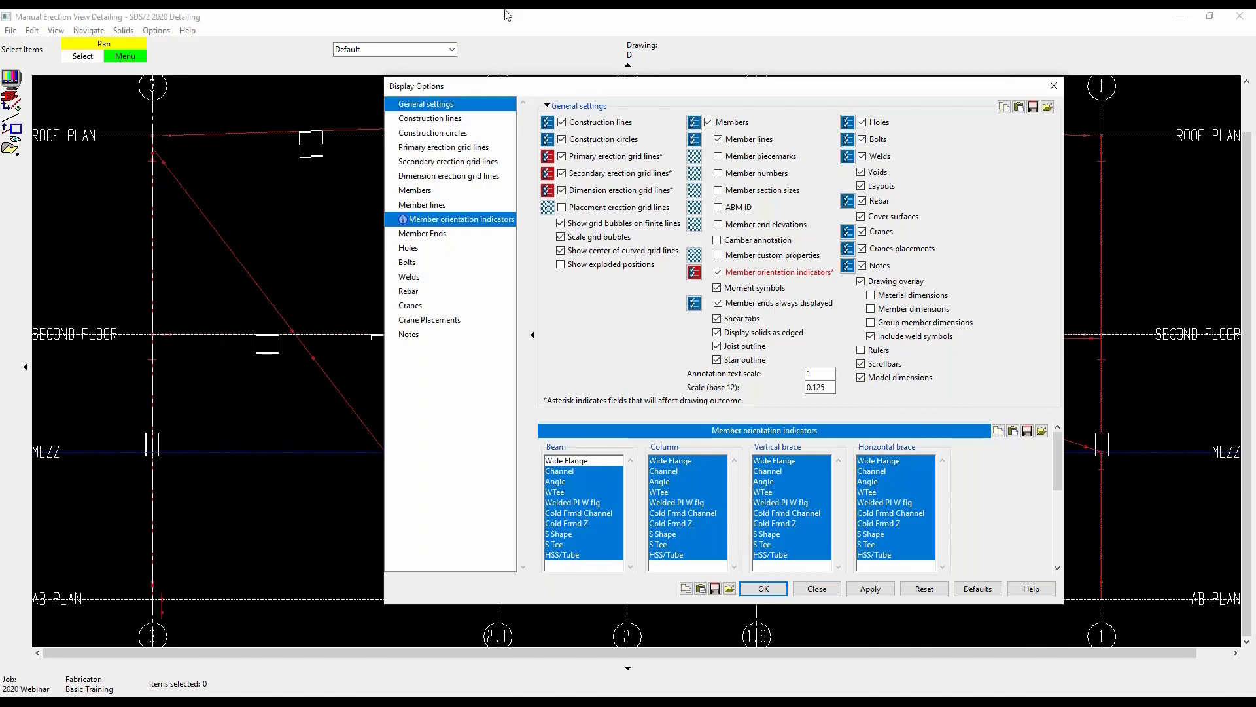
{"action": "left_click_drag", "start_coordinate": [569, 93], "coordinate": [631, 95]}
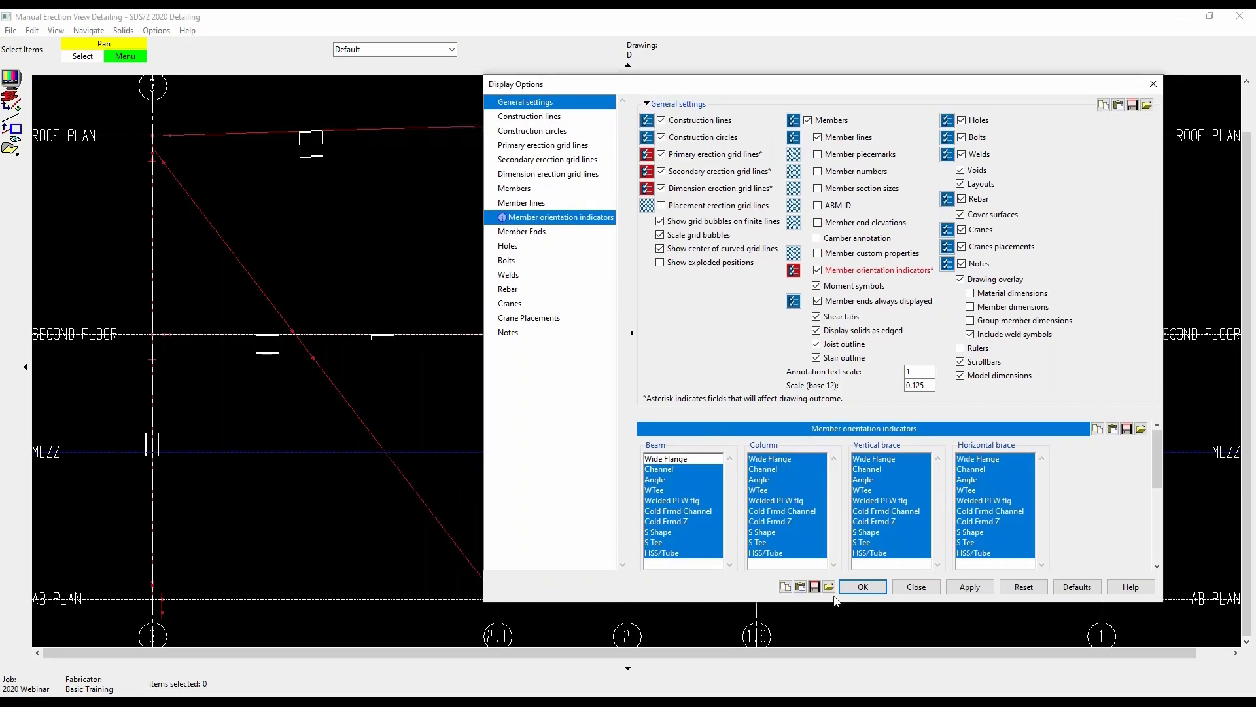
{"action": "left_click", "coordinate": [863, 588]}
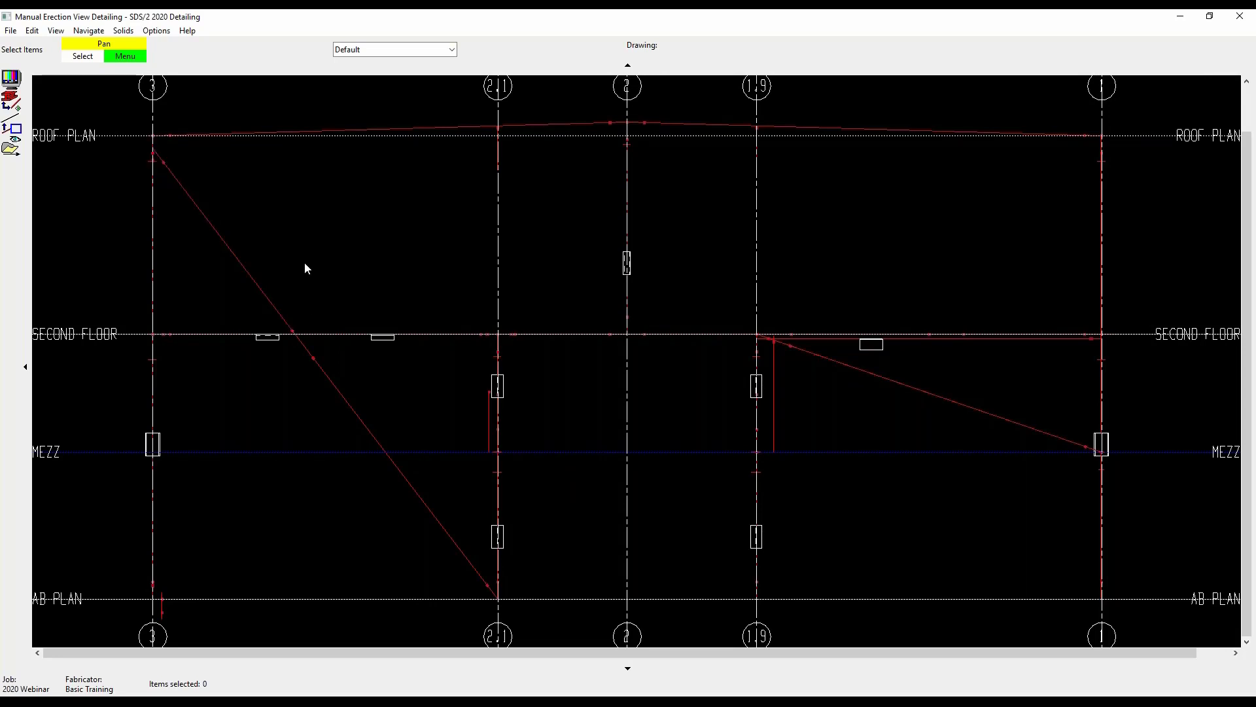
Step: Hide secondary erection grid line 2.1 in view D through the display options
{"action": "left_click", "coordinate": [12, 82]}
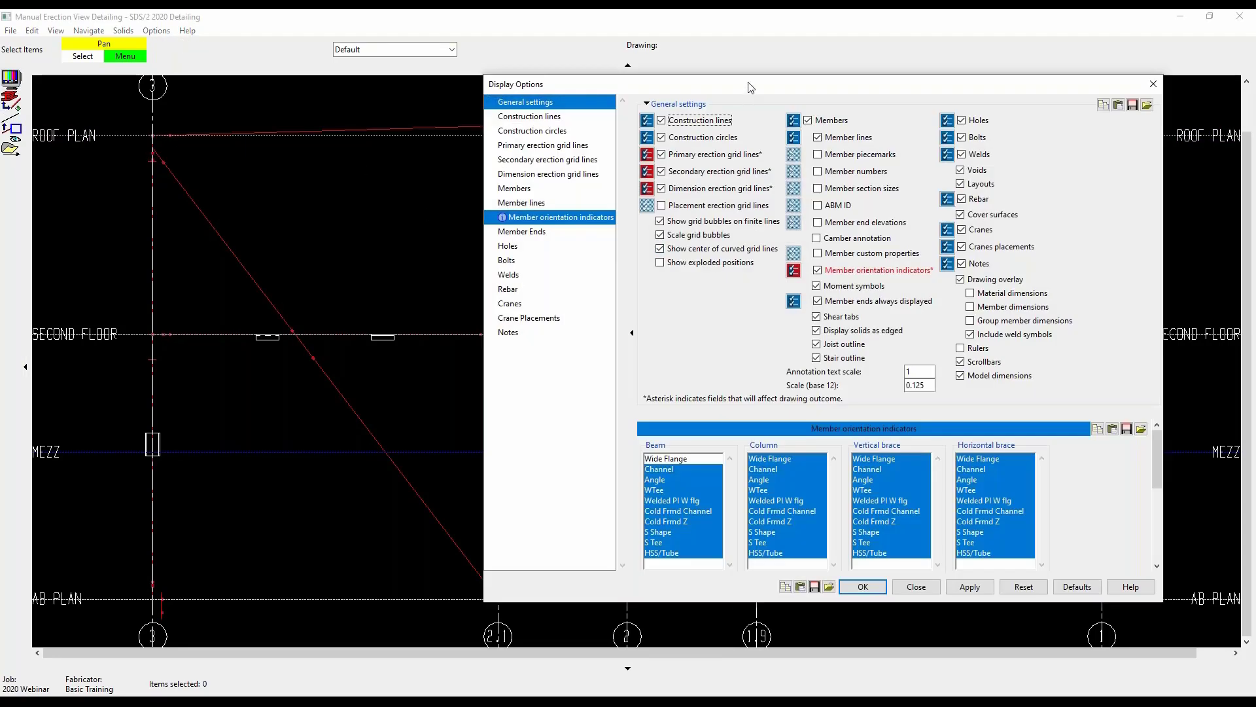
{"action": "mouse_move", "coordinate": [751, 87]}
{"action": "left_mouse_down"}
{"action": "mouse_move", "coordinate": [747, 109]}
{"action": "mouse_move", "coordinate": [485, 274]}
{"action": "mouse_move", "coordinate": [454, 134]}
{"action": "left_mouse_up"}
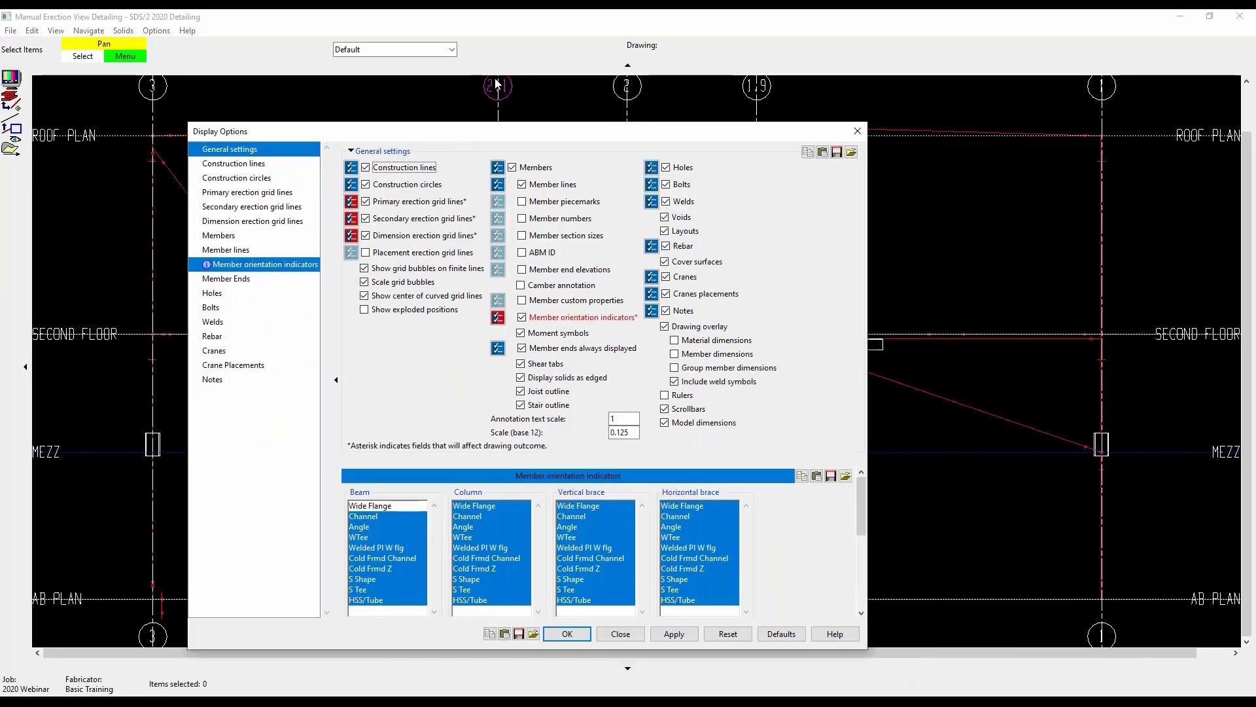
{"action": "left_click", "coordinate": [253, 207]}
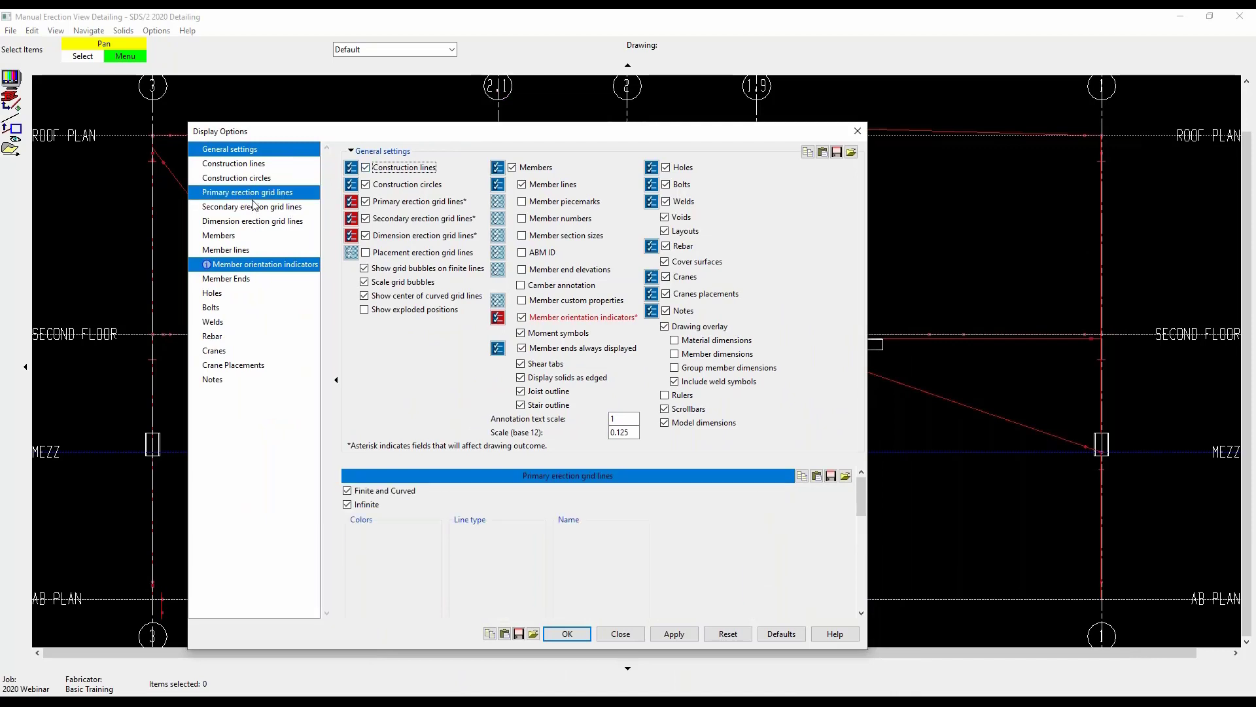
{"action": "left_click", "coordinate": [253, 193]}
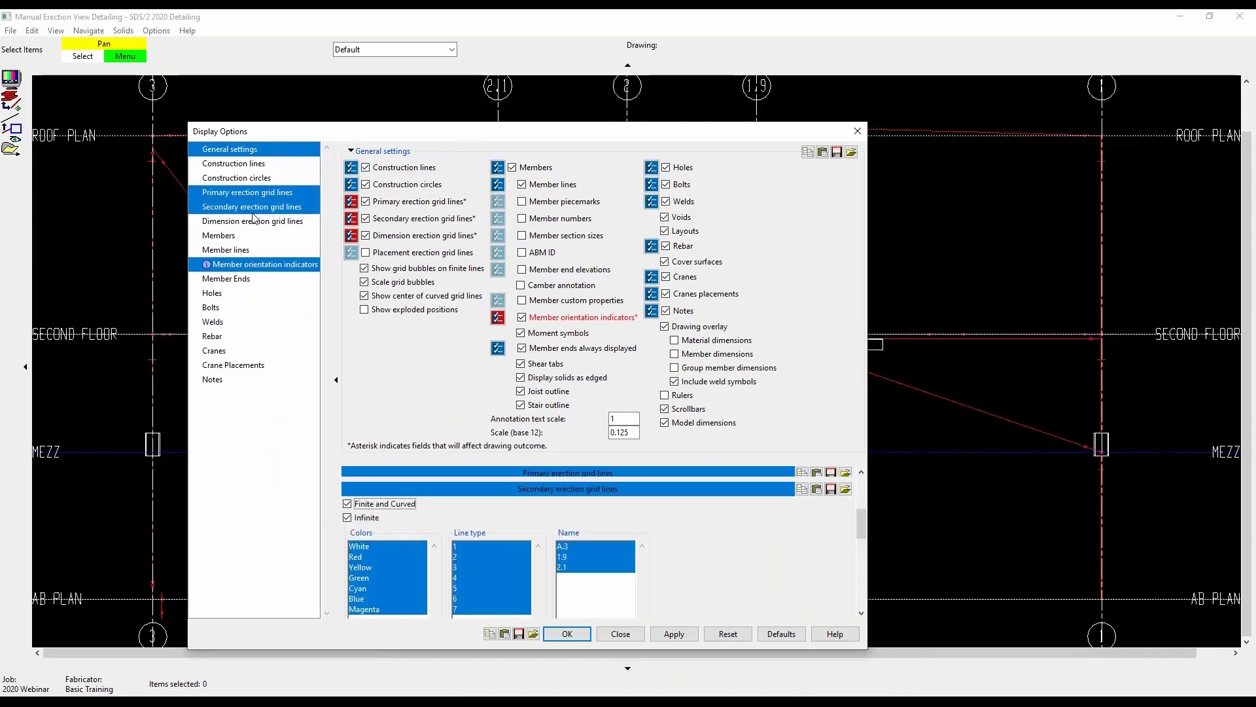
{"action": "left_click", "coordinate": [568, 573]}
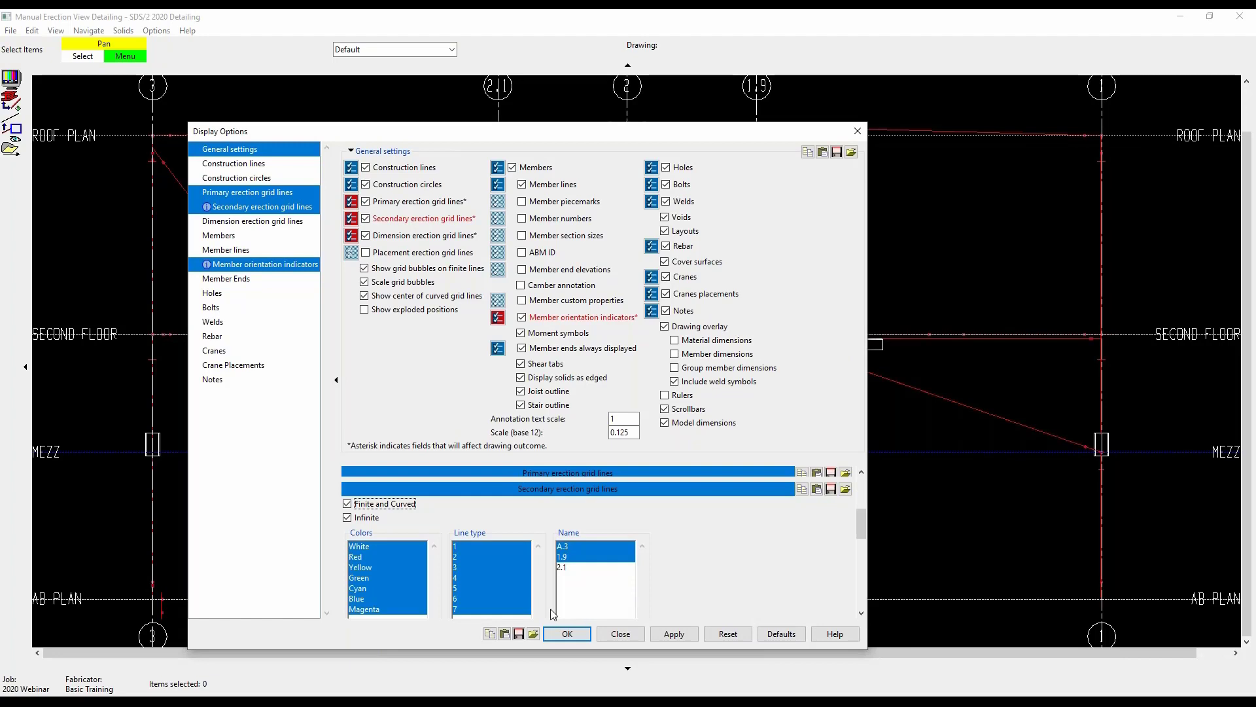
{"action": "left_click", "coordinate": [575, 637]}
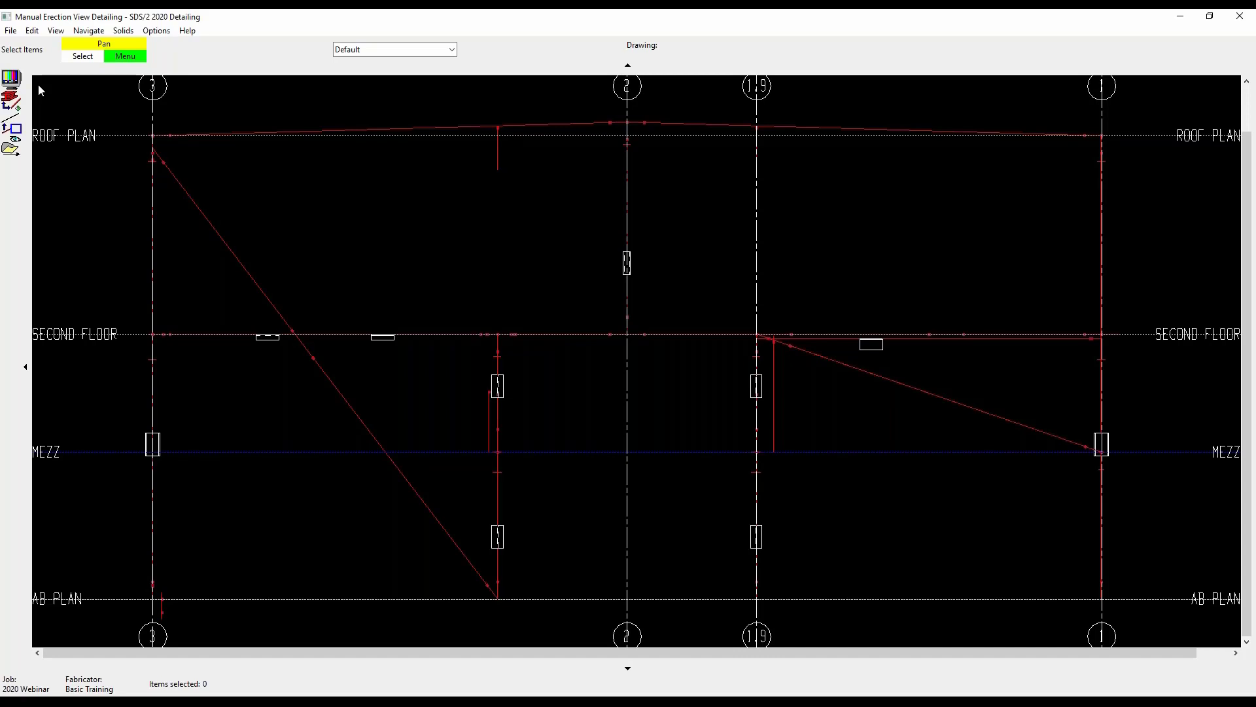
Step: Finish manual detailing, then open erection view D in the Drawing Editor and inspect the detailed result
{"action": "left_click", "coordinate": [14, 144]}
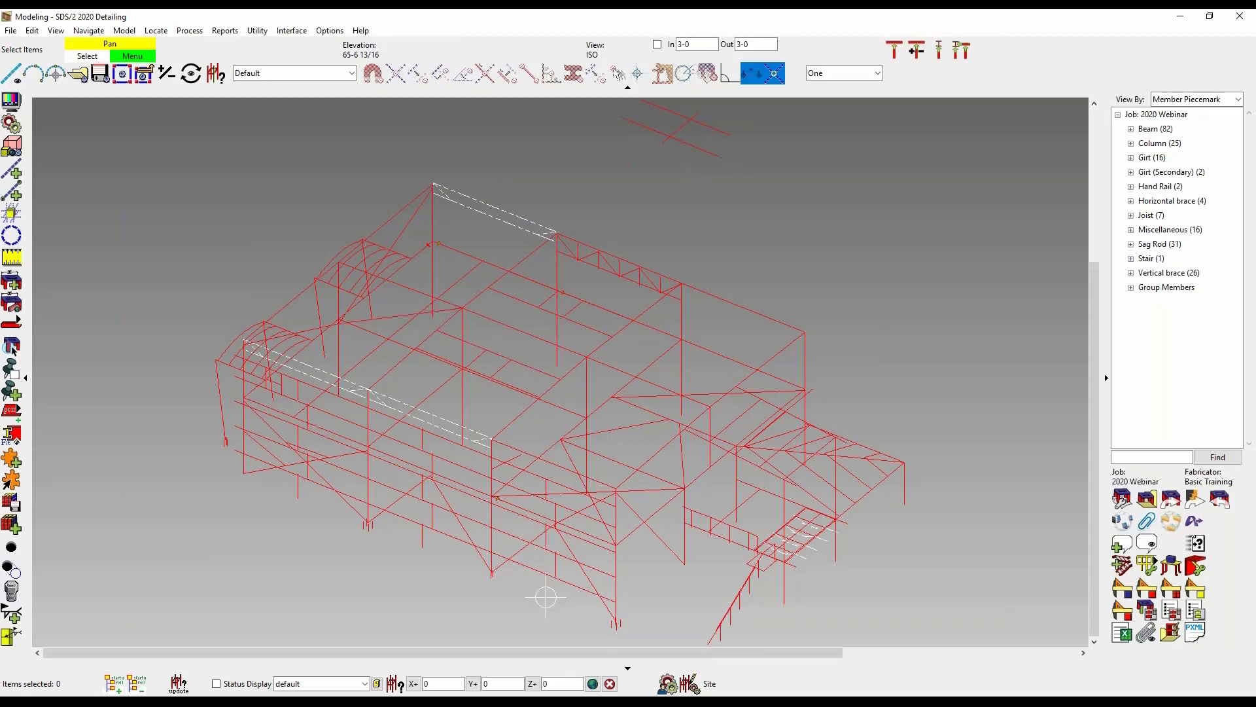
{"action": "key", "text": "alt+Tab"}
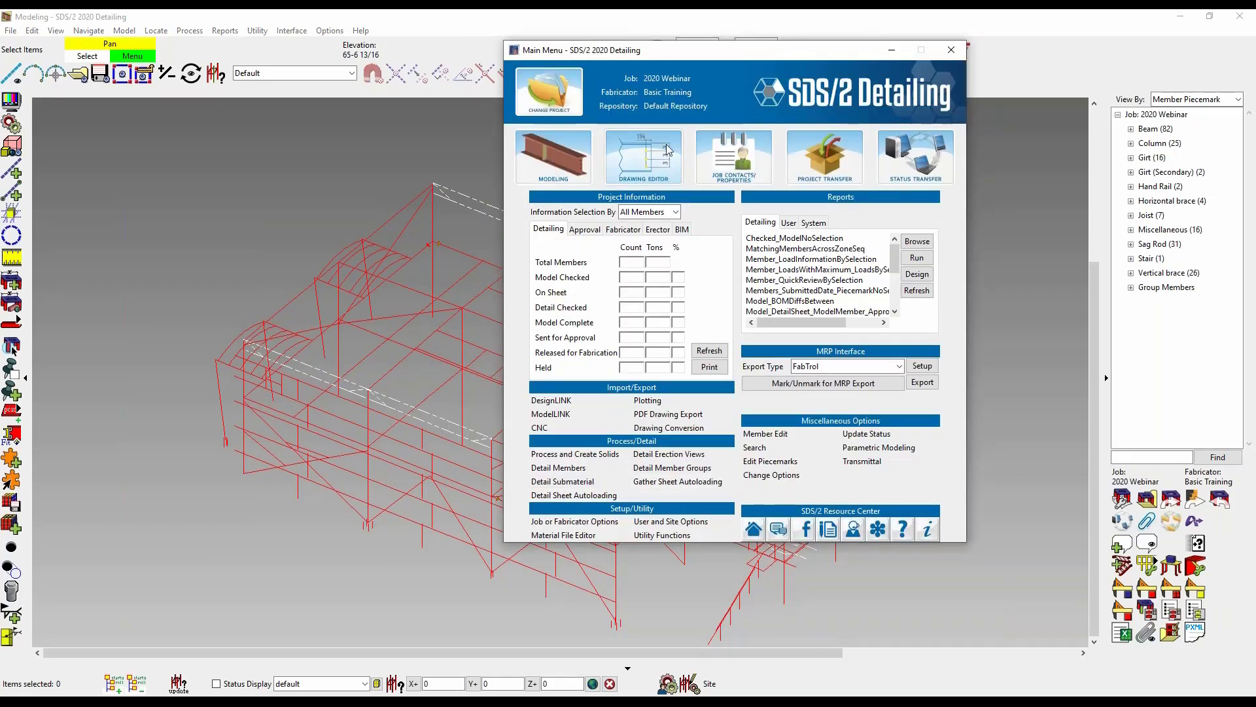
{"action": "left_click", "coordinate": [644, 157]}
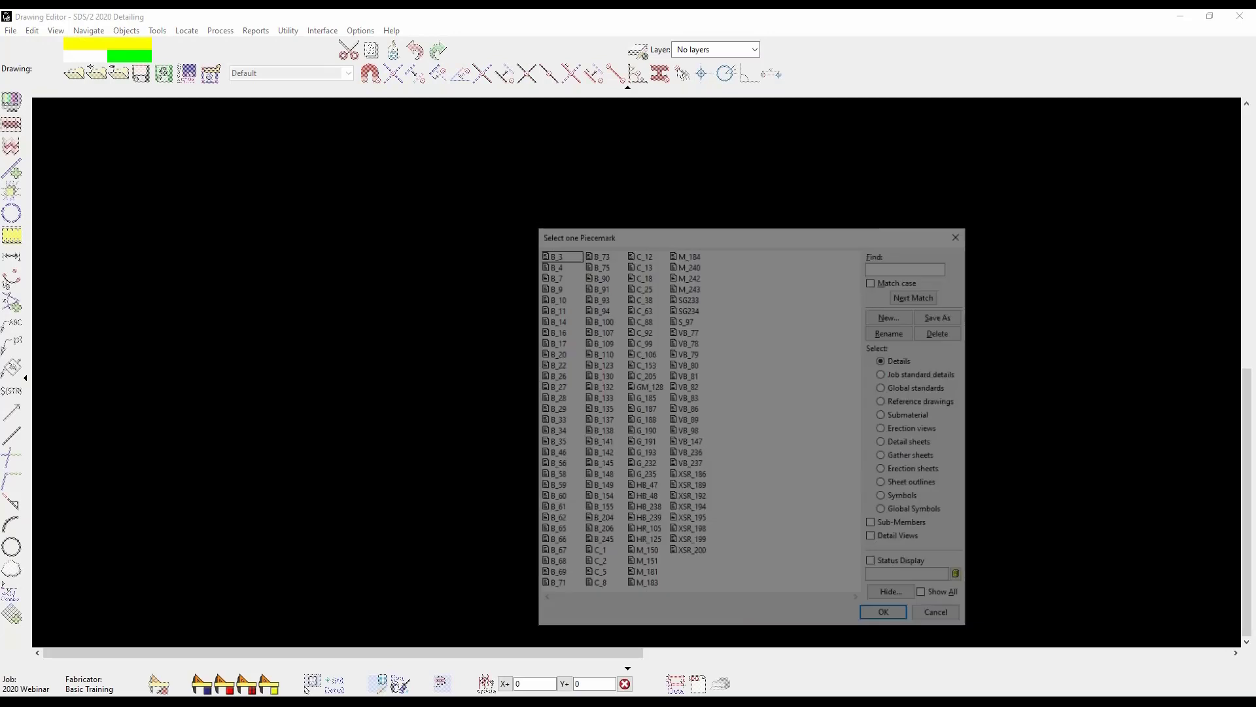
{"action": "left_click", "coordinate": [906, 430]}
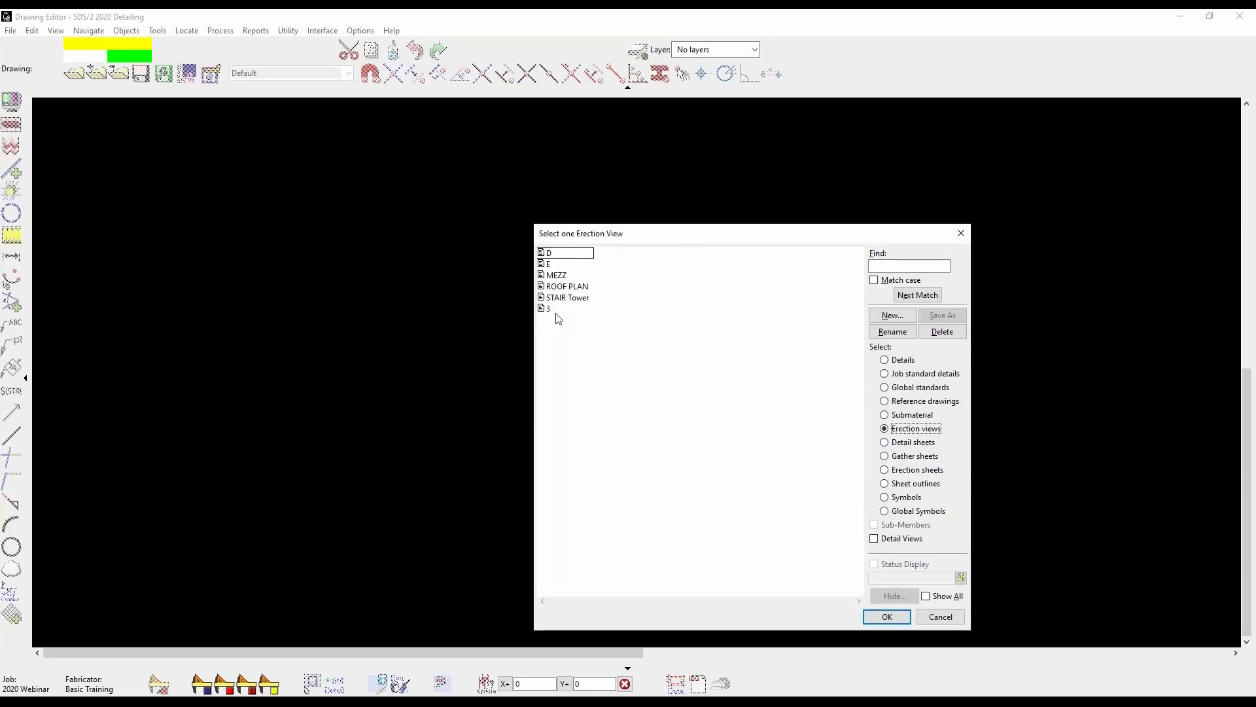
{"action": "left_click", "coordinate": [569, 257]}
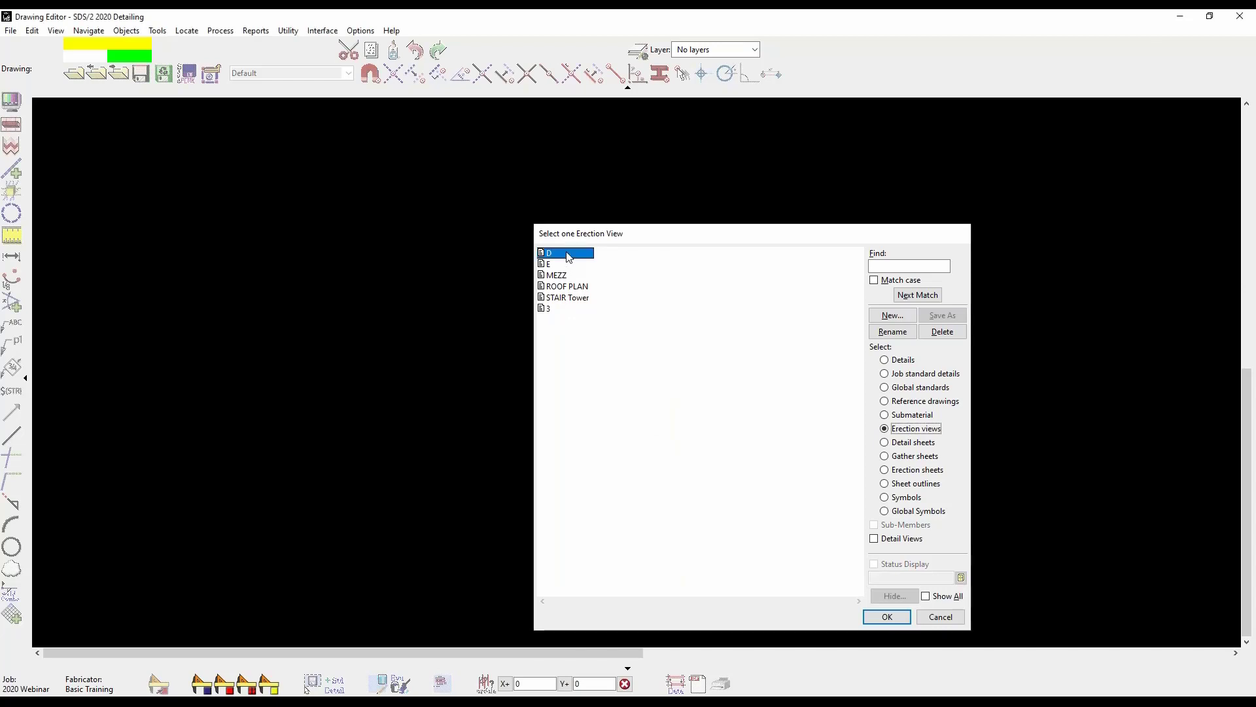
{"action": "double_click", "coordinate": [569, 257]}
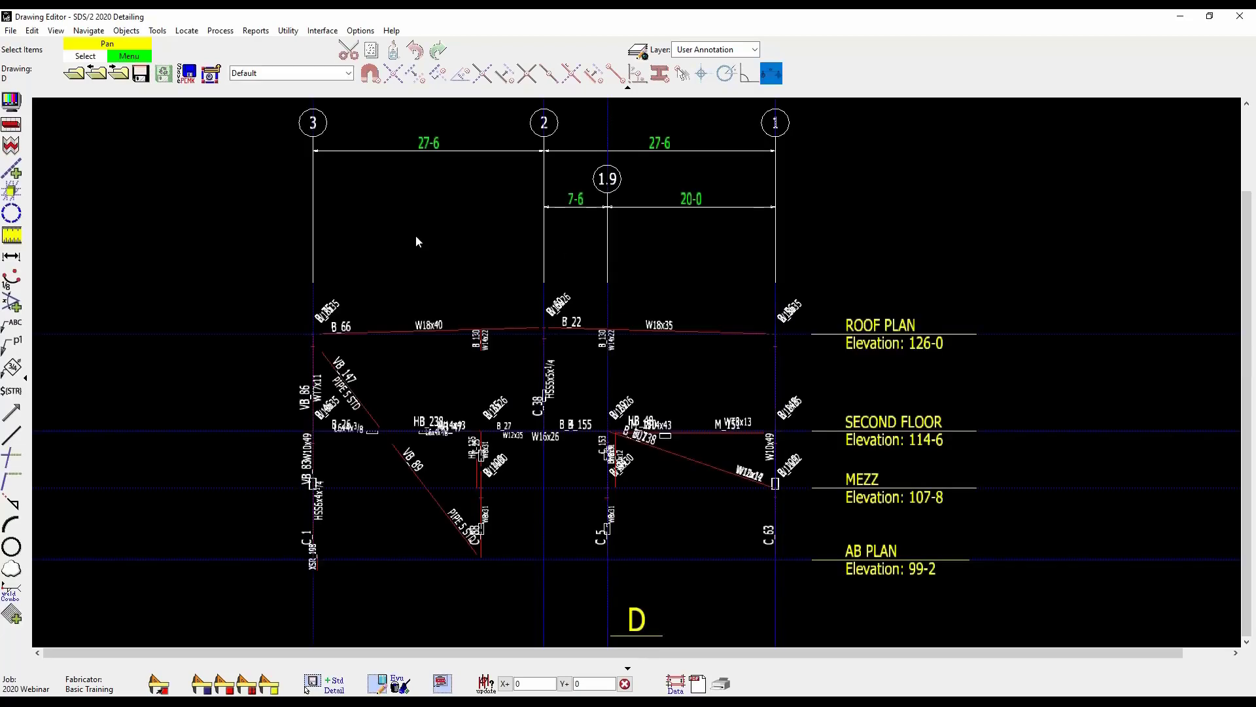
{"action": "scroll", "coordinate": [383, 314], "scroll_direction": "up", "scroll_amount": 3}
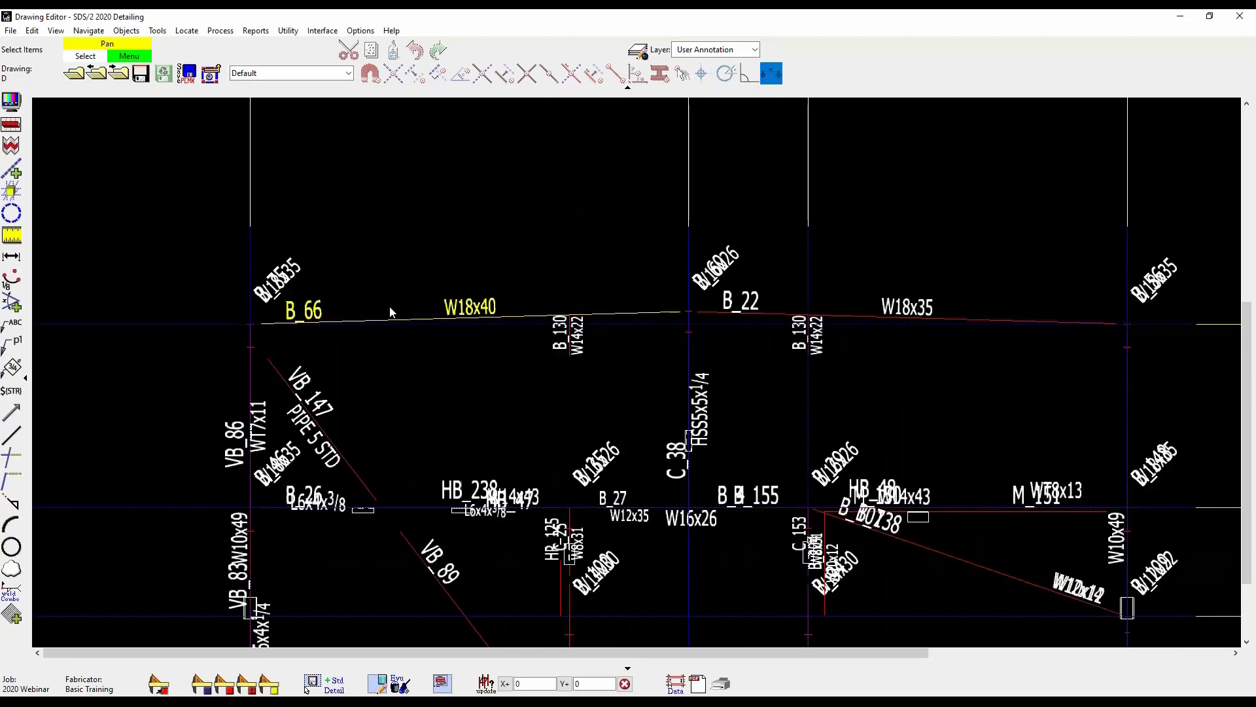
{"action": "scroll", "coordinate": [376, 316], "scroll_direction": "down", "scroll_amount": 3}
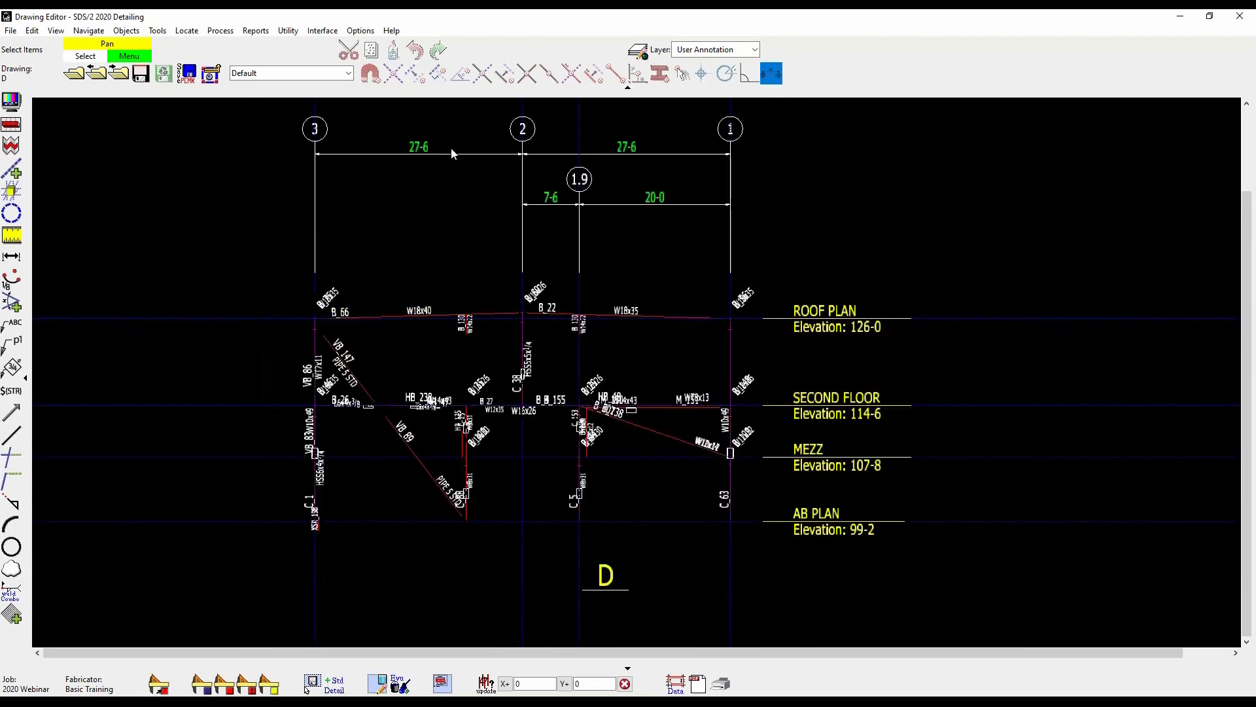
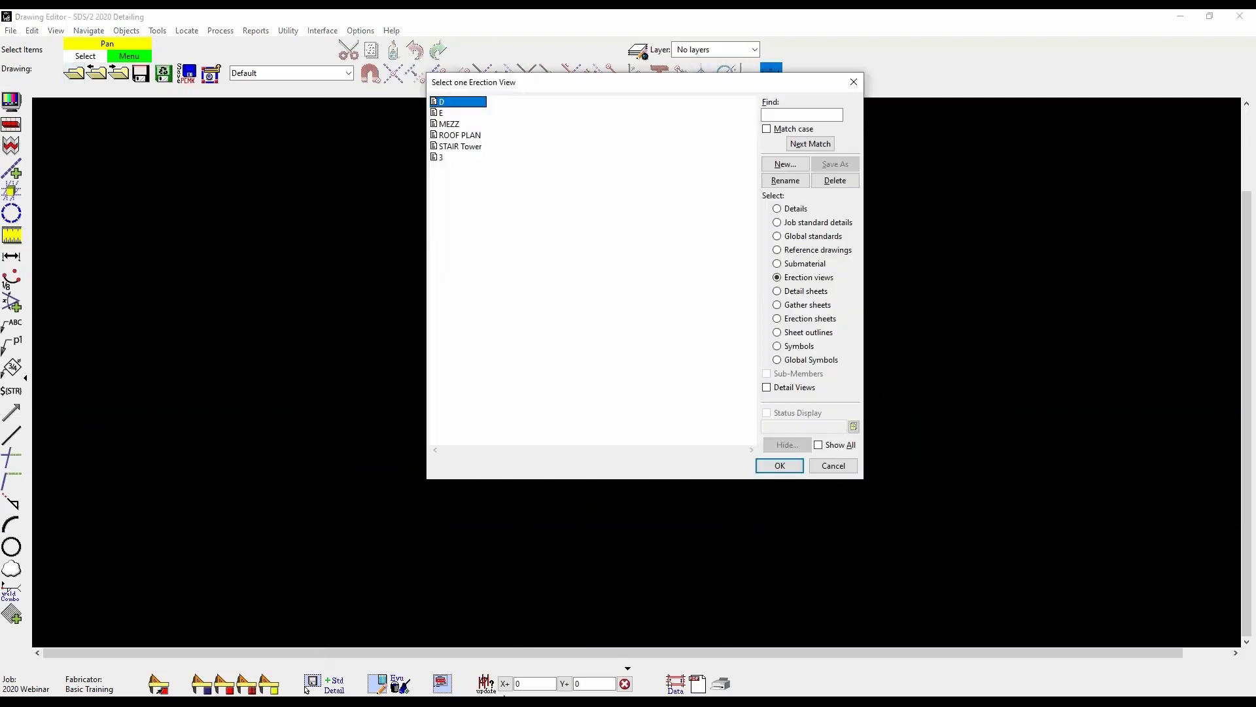
Step: Review each view's detailing status in the Detail Erection Views selection list and cancel it
{"action": "left_click", "coordinate": [504, 695]}
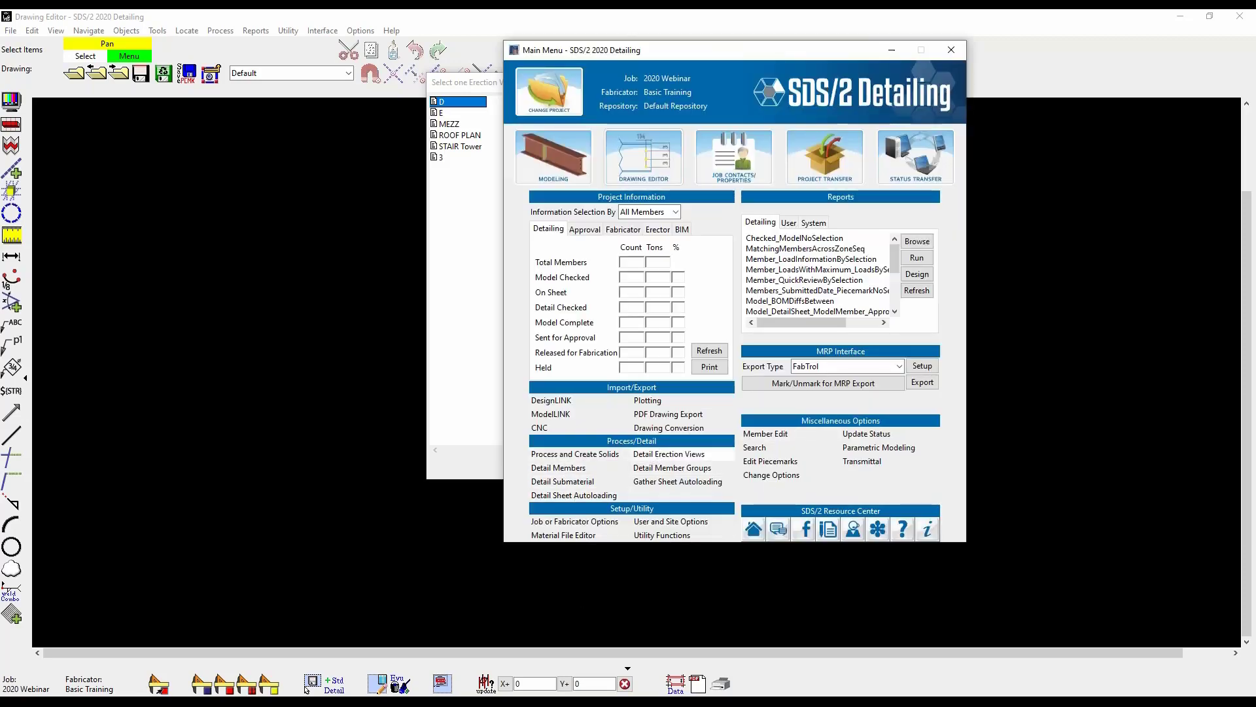
{"action": "left_click", "coordinate": [669, 454]}
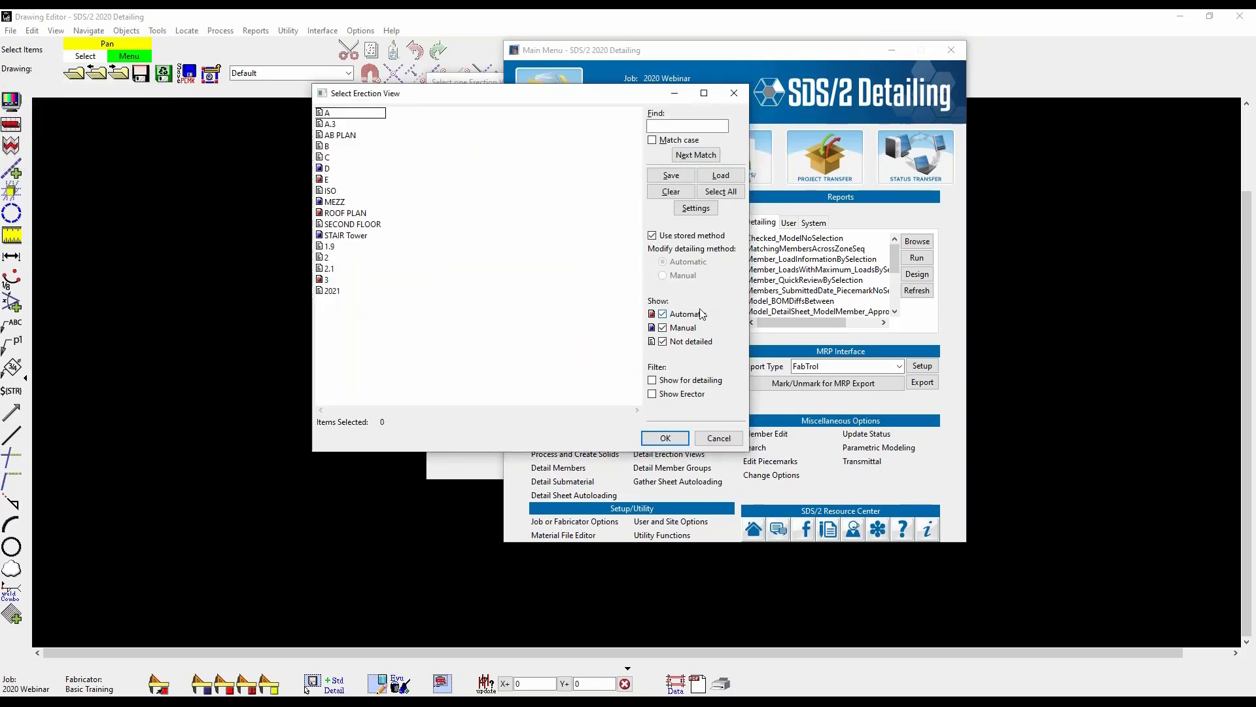
{"action": "left_click", "coordinate": [741, 438]}
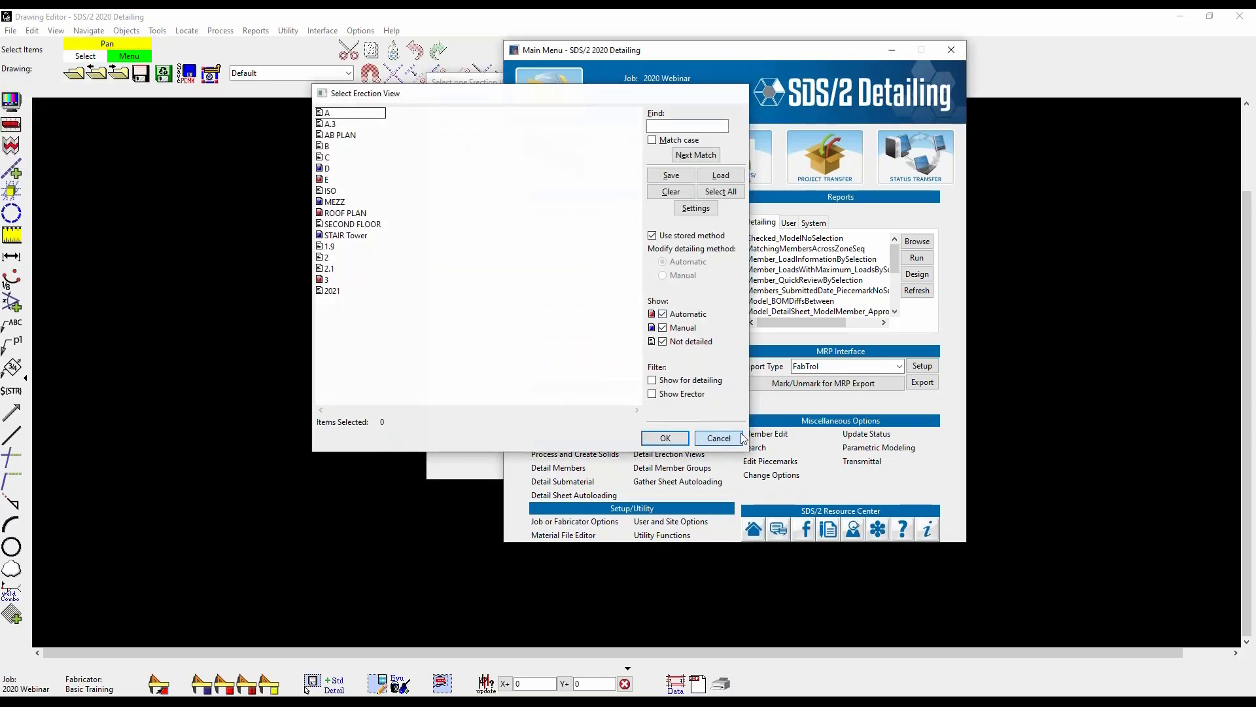
Step: Open the ROOF PLAN erection view in the Drawing Editor and delete the member line just below VB_86
{"action": "double_click", "coordinate": [461, 136]}
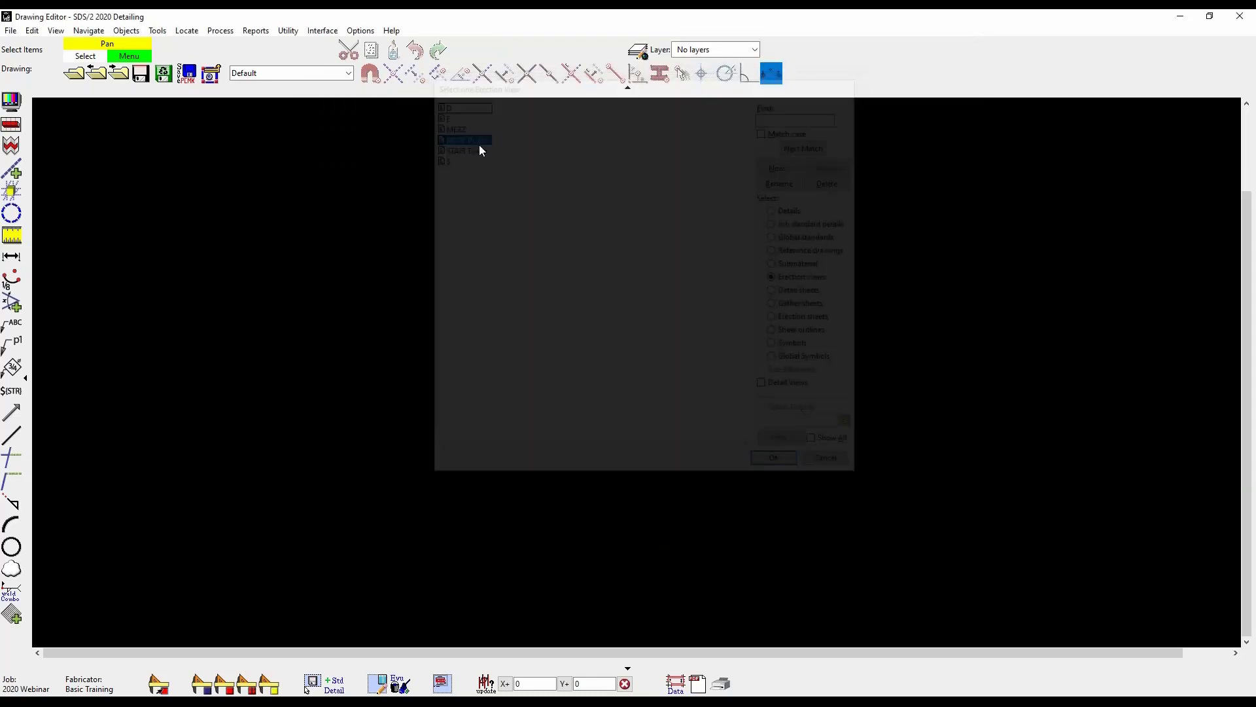
{"action": "scroll", "coordinate": [705, 362], "scroll_direction": "up", "scroll_amount": 5}
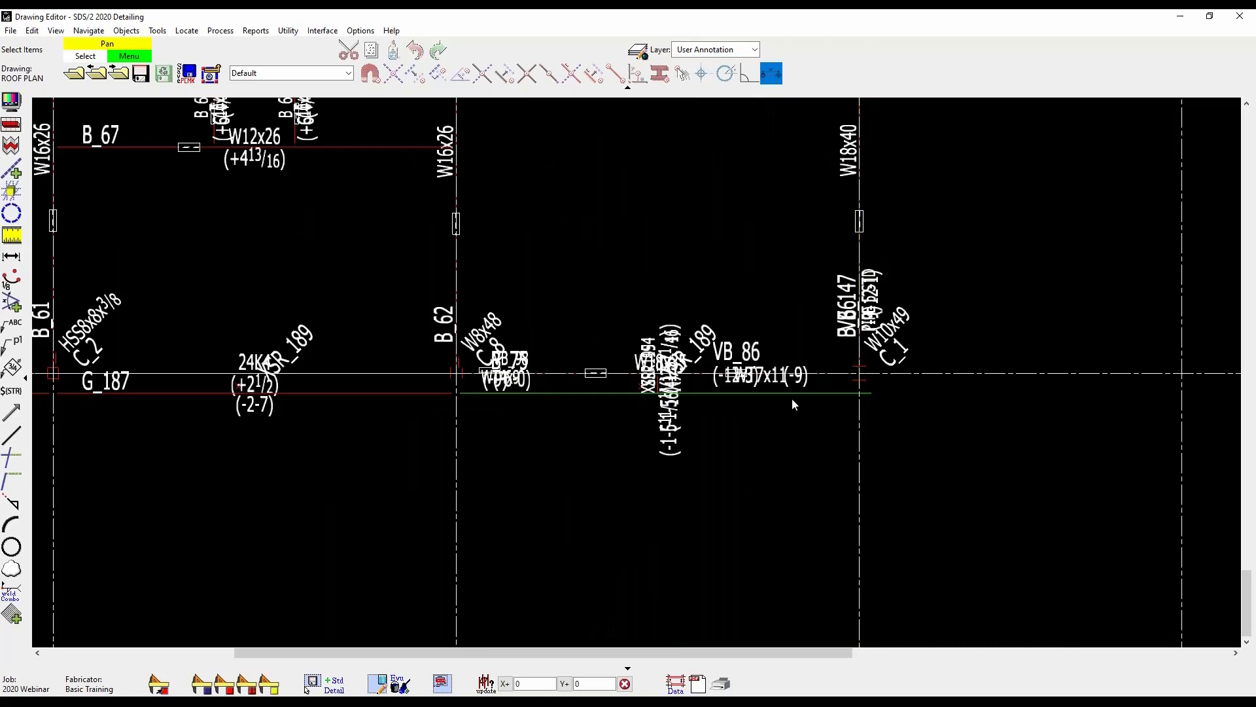
{"action": "right_click", "coordinate": [793, 399]}
{"action": "left_click", "coordinate": [767, 394]}
{"action": "key", "text": "Delete"}
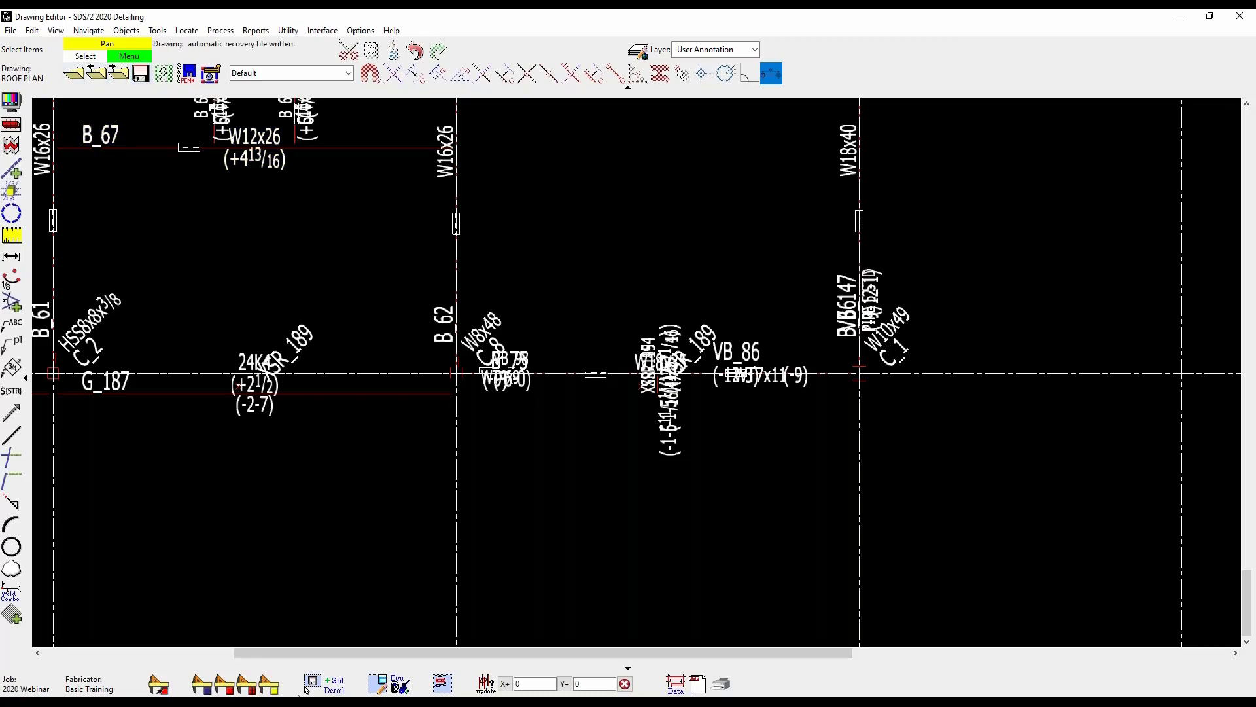
Step: Start detailing the ROOF PLAN erection view from the Main Menu with Use stored method on
{"action": "left_click", "coordinate": [299, 698]}
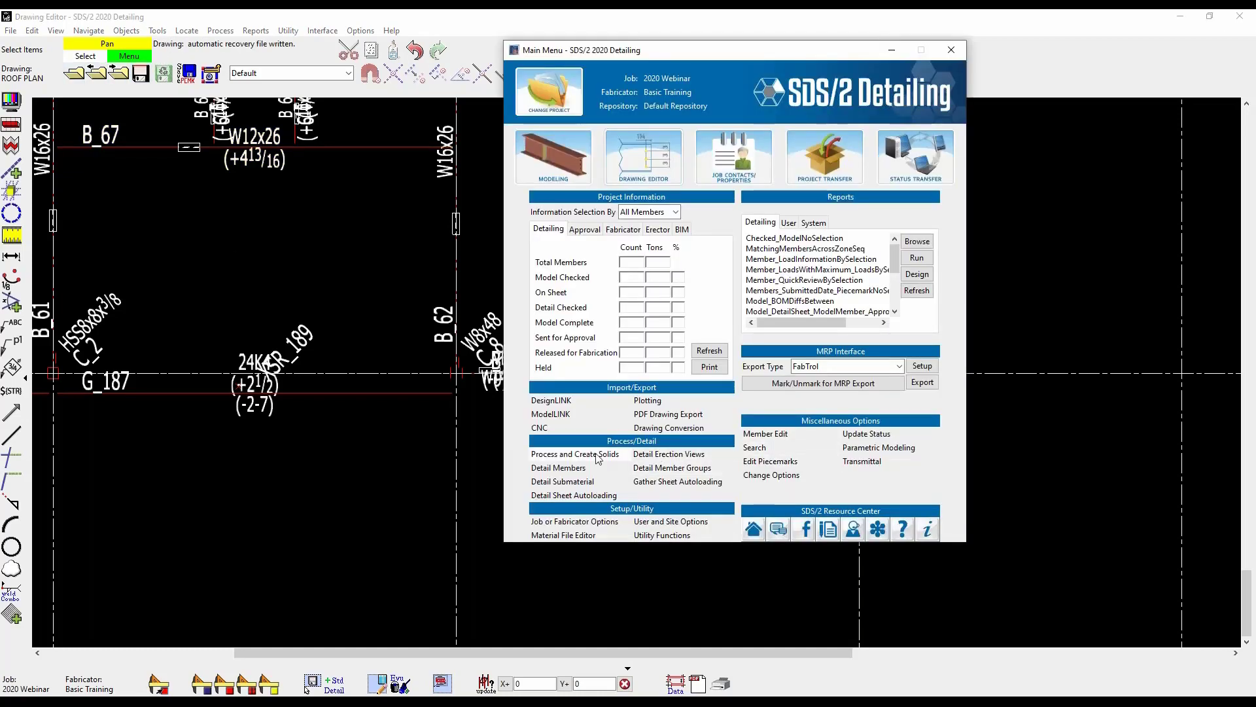
{"action": "left_click", "coordinate": [668, 454]}
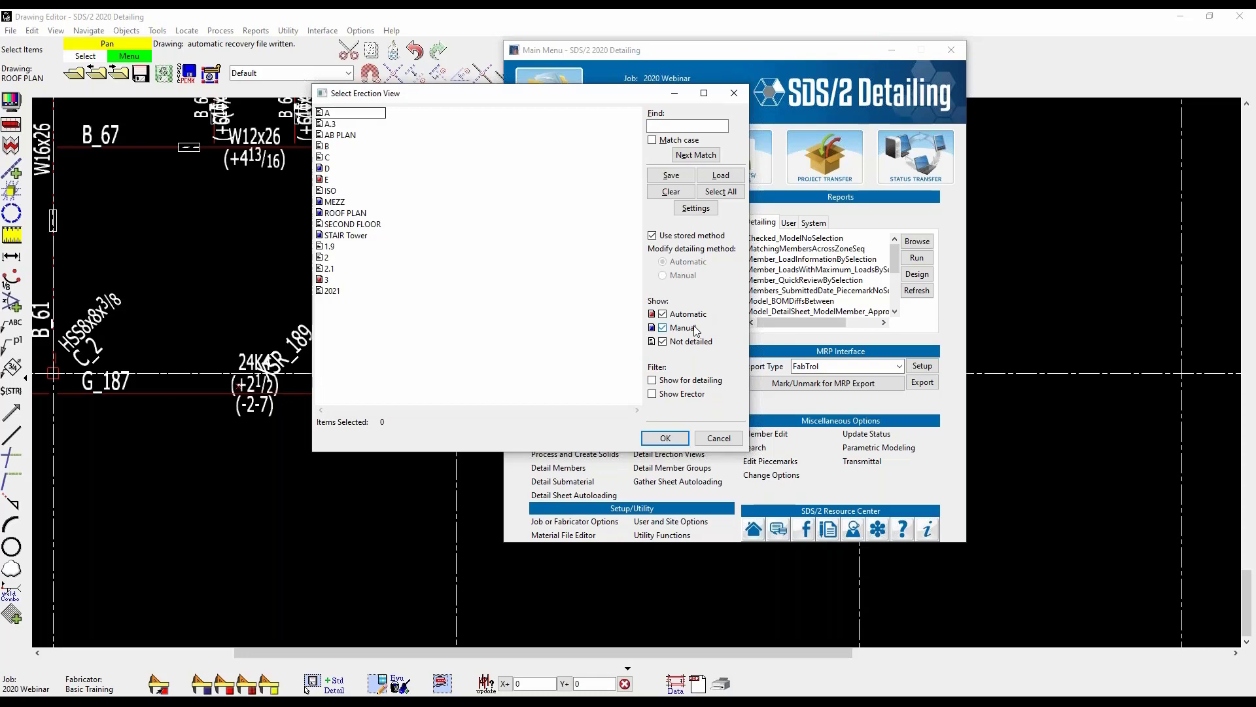
{"action": "left_click", "coordinate": [1032, 15]}
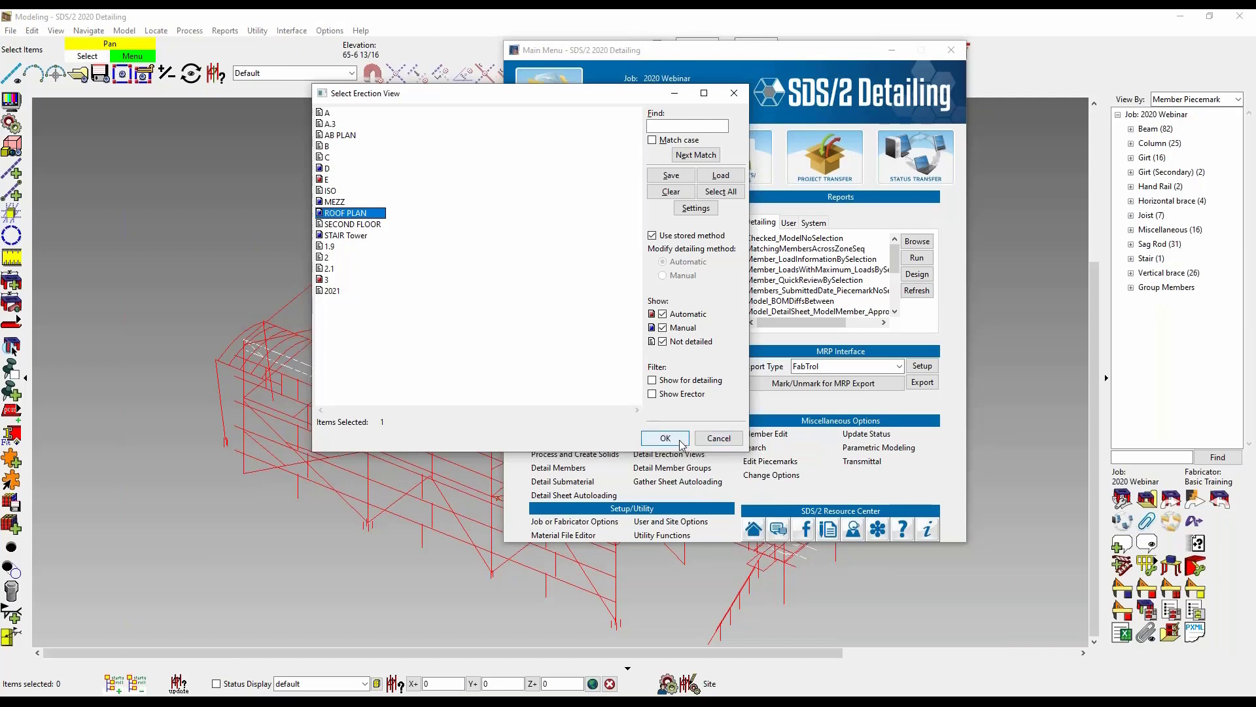
{"action": "left_click", "coordinate": [680, 441]}
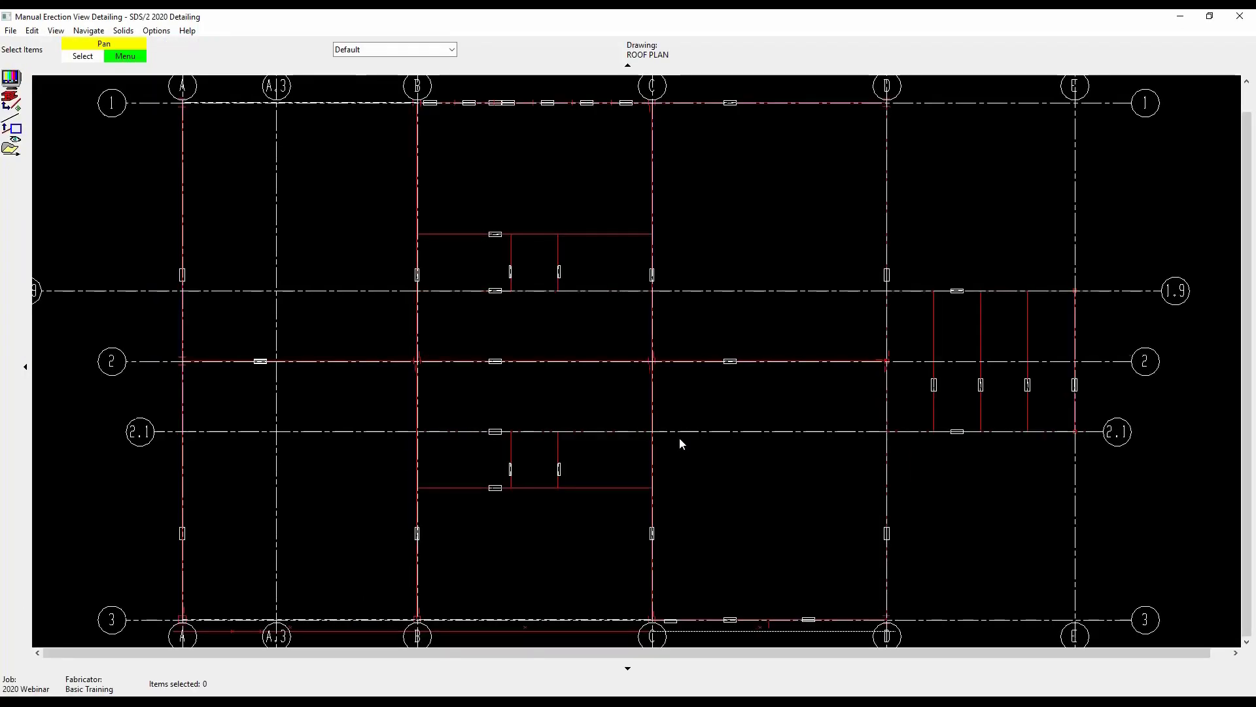
Step: Display the cross beam and two infill beams just below grid 2.1 between grids B and C as Wire
{"action": "scroll", "coordinate": [948, 557], "scroll_direction": "down", "scroll_amount": 2}
{"action": "scroll", "coordinate": [916, 559], "scroll_direction": "up", "scroll_amount": 4}
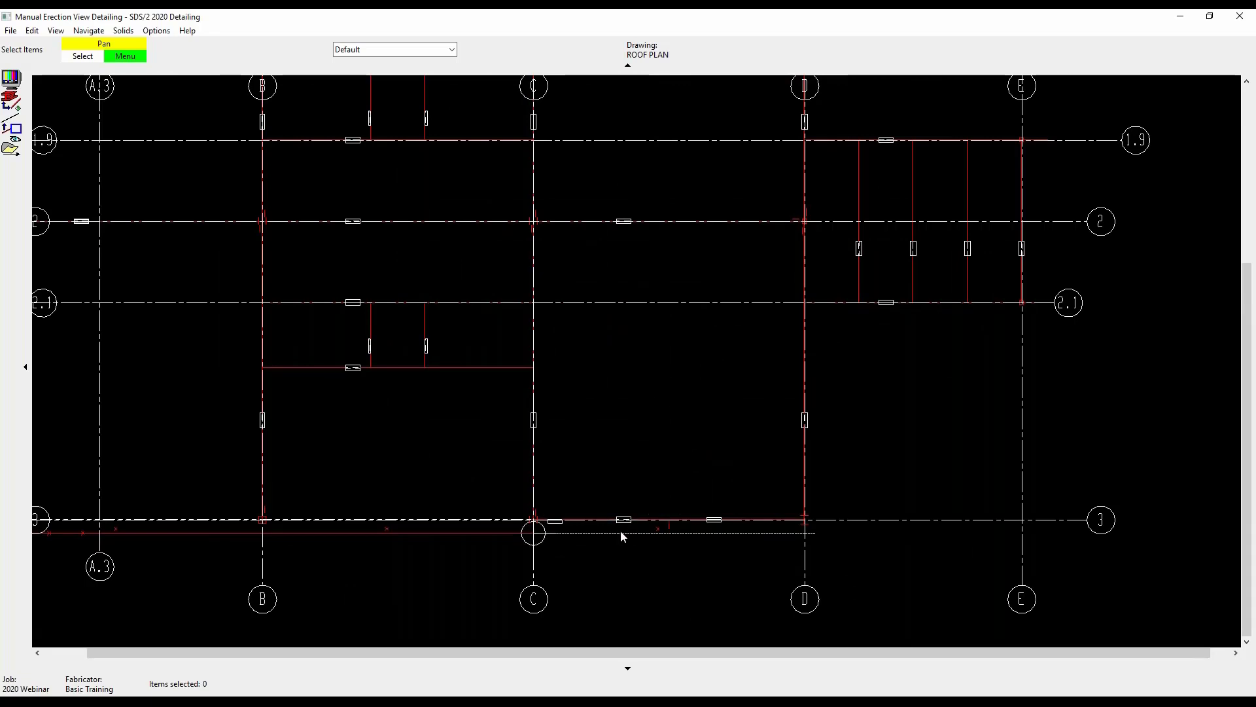
{"action": "scroll", "coordinate": [757, 426], "scroll_direction": "down", "scroll_amount": 1}
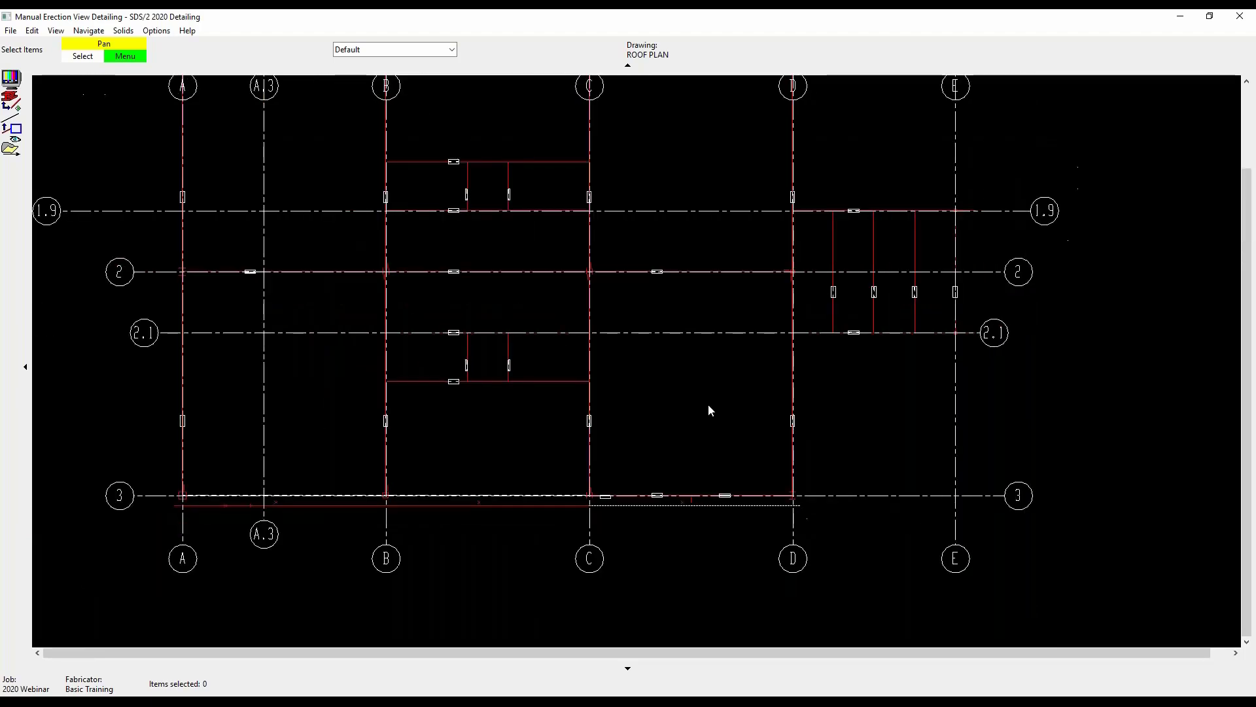
{"action": "left_click_drag", "start_coordinate": [527, 372], "coordinate": [488, 430]}
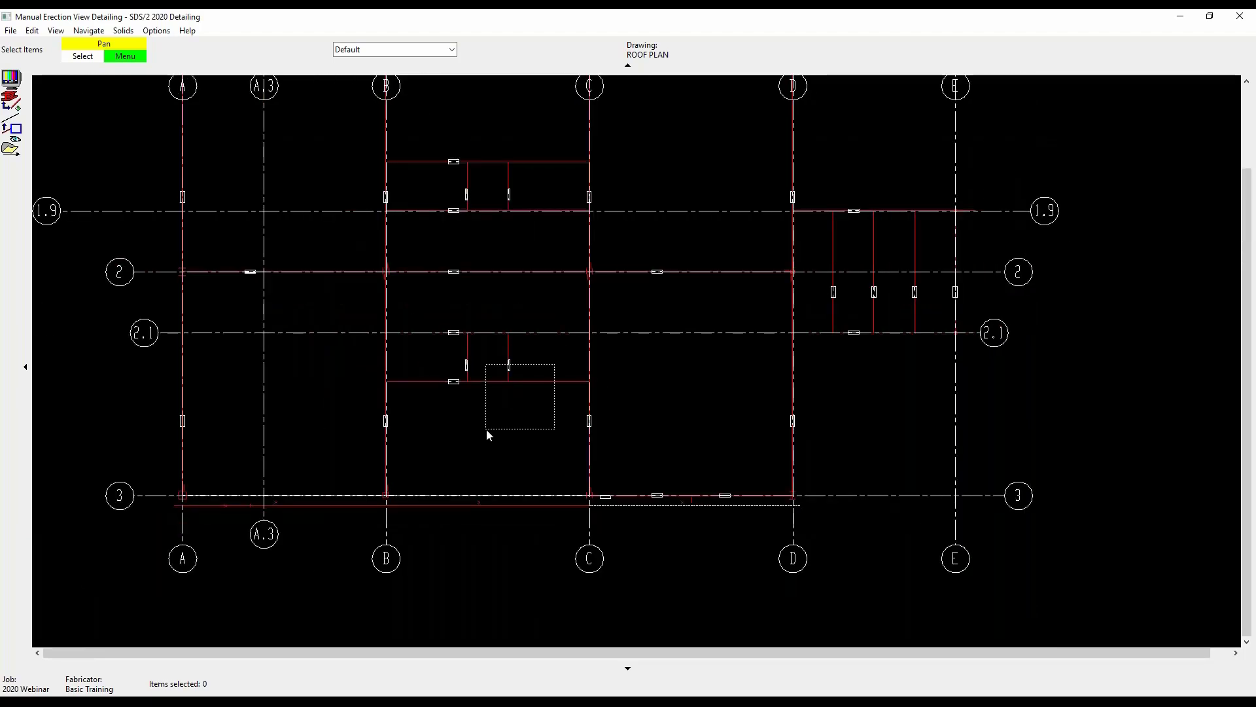
{"action": "right_click", "coordinate": [521, 400]}
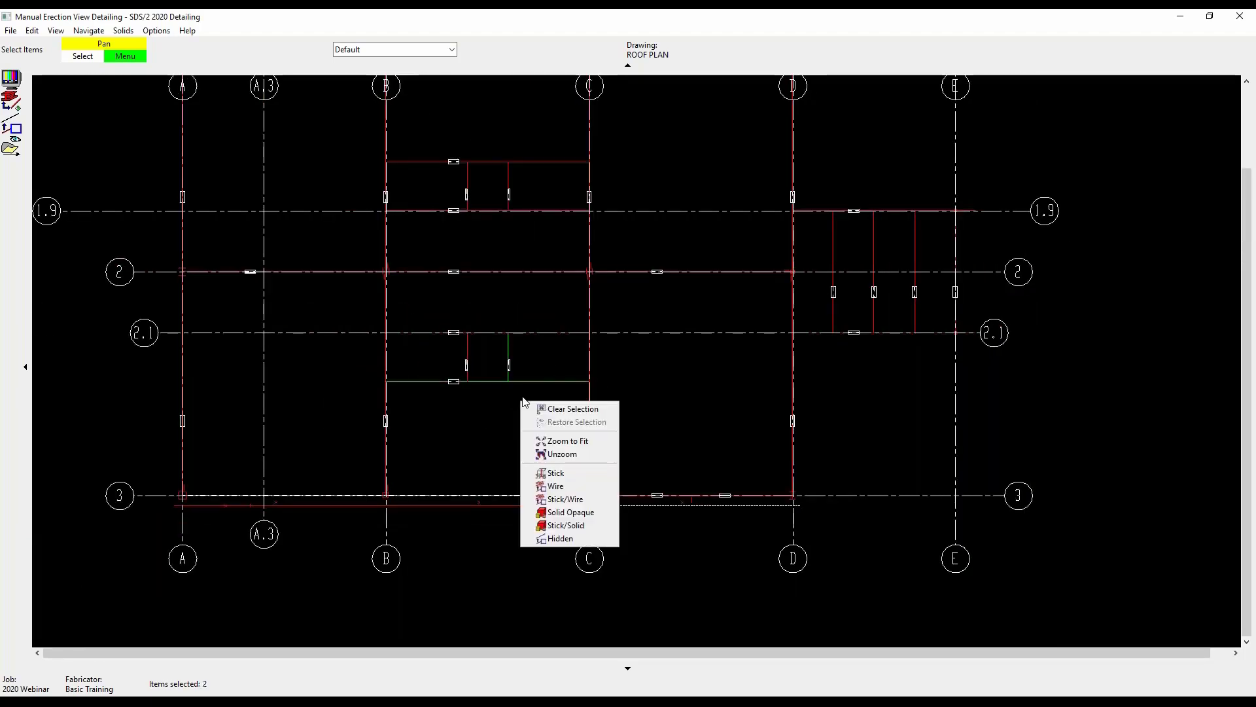
{"action": "left_click", "coordinate": [573, 486]}
{"action": "left_click_drag", "start_coordinate": [531, 362], "coordinate": [433, 385]}
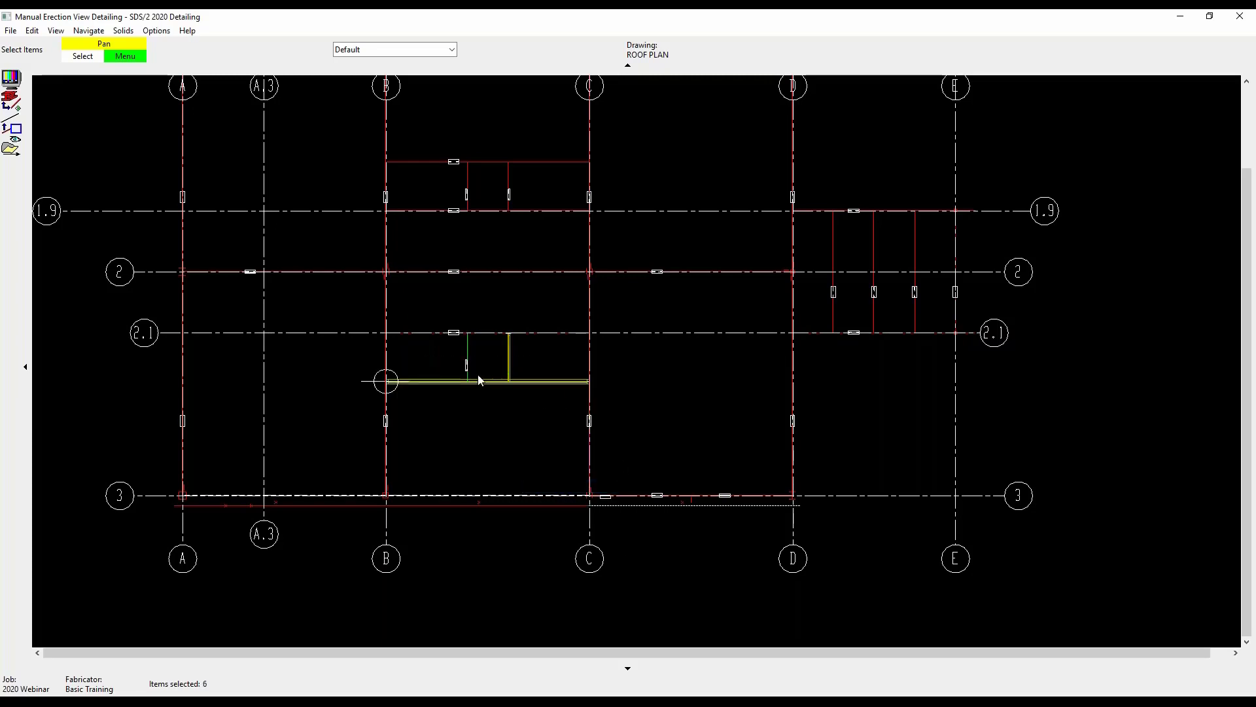
{"action": "right_click", "coordinate": [532, 360]}
{"action": "left_click", "coordinate": [568, 447]}
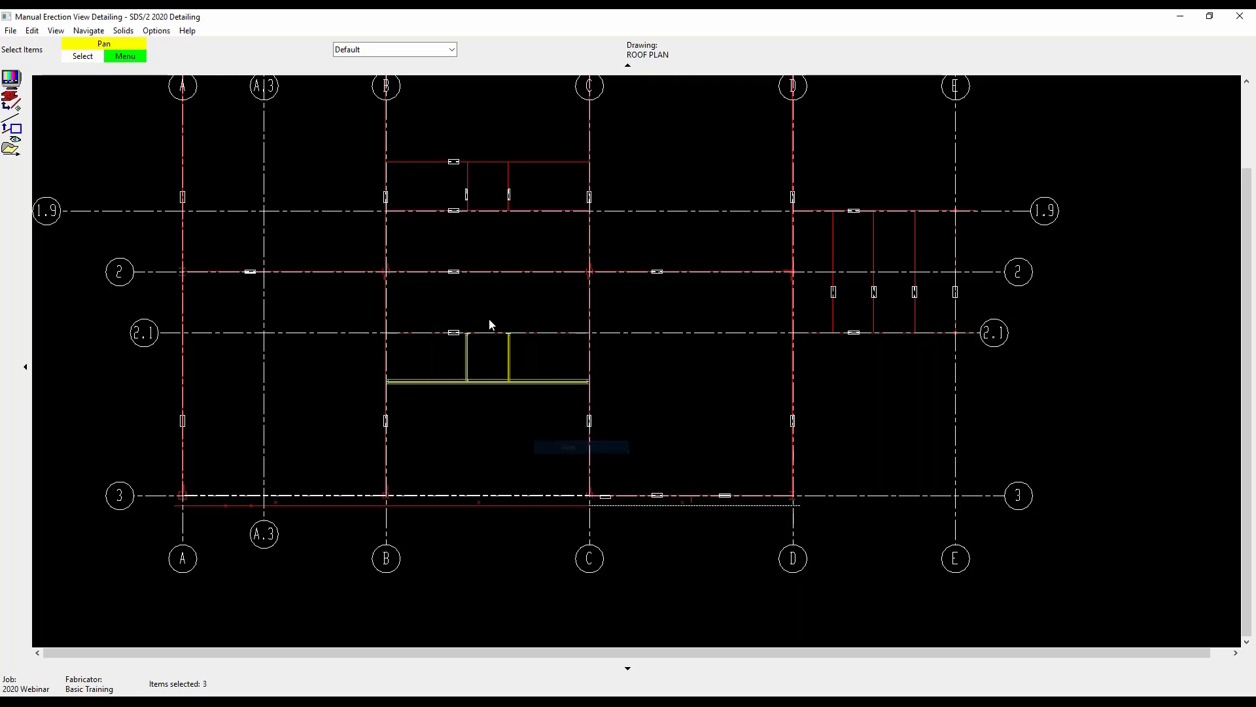
Step: Display the beam along grid 2.1 between grids B and C as Wire and finish the manual detailing
{"action": "scroll", "coordinate": [492, 325], "scroll_direction": "up", "scroll_amount": 4}
{"action": "left_click", "coordinate": [492, 359]}
{"action": "right_click", "coordinate": [492, 360]}
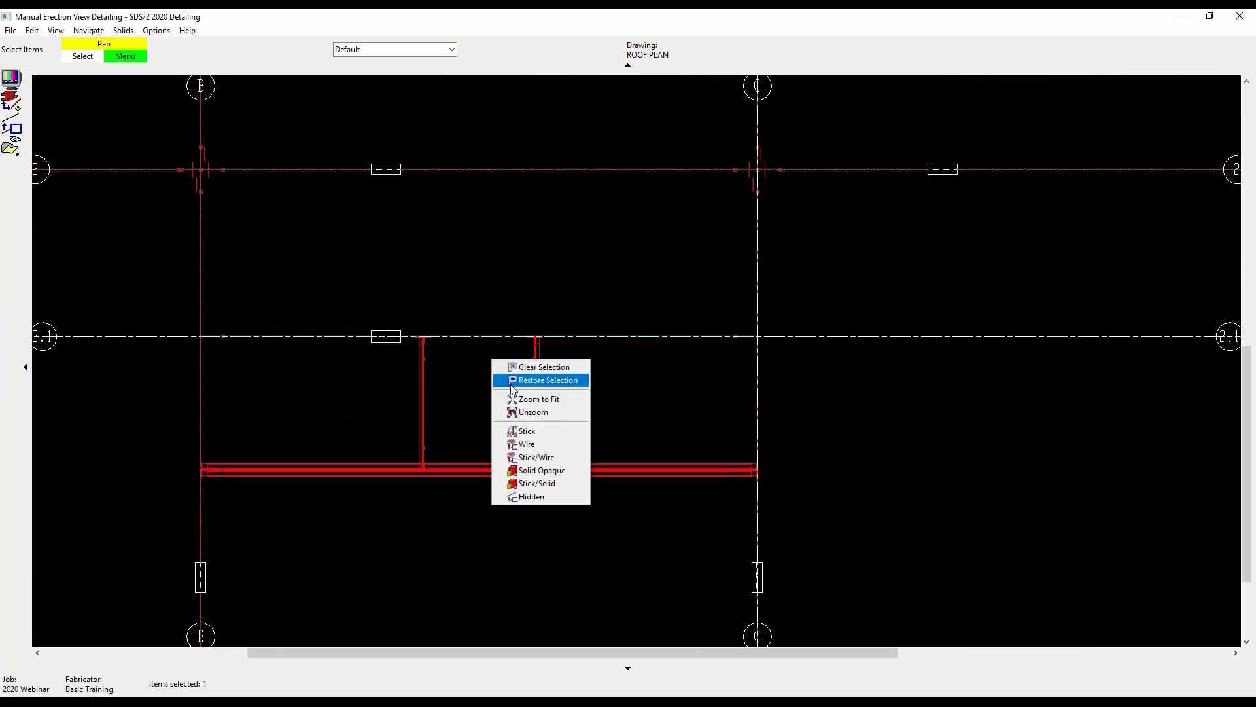
{"action": "left_click", "coordinate": [527, 443]}
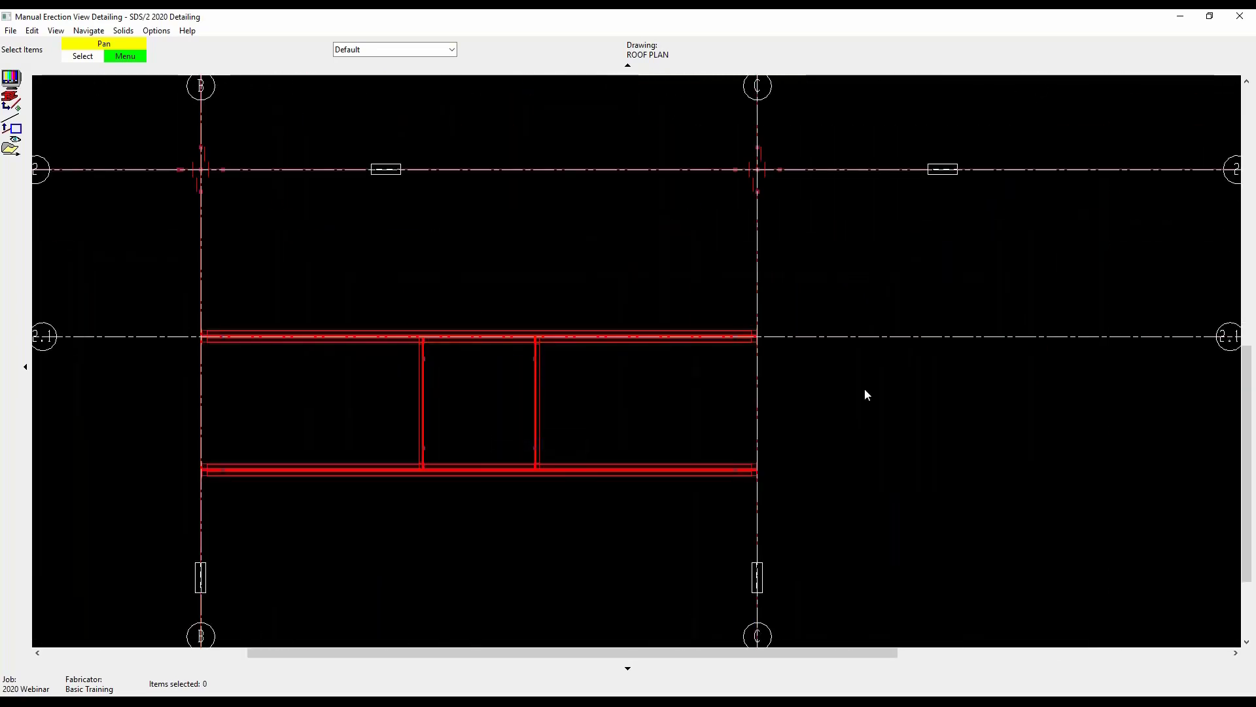
{"action": "scroll", "coordinate": [870, 399], "scroll_direction": "down", "scroll_amount": 3}
{"action": "scroll", "coordinate": [822, 432], "scroll_direction": "up", "scroll_amount": 2}
{"action": "left_click", "coordinate": [11, 148]}
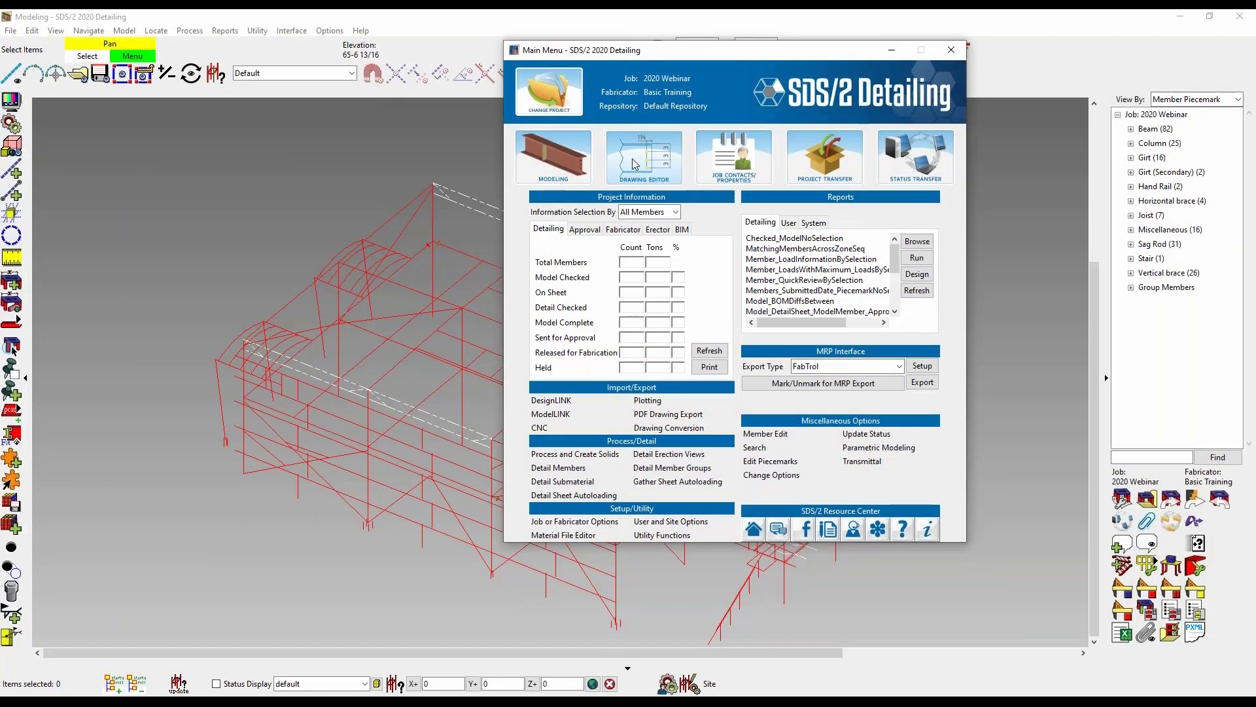
Step: Open the ROOF PLAN erection view in the Drawing Editor and inspect the wire-style beams below grid 2.1
{"action": "left_click", "coordinate": [632, 163]}
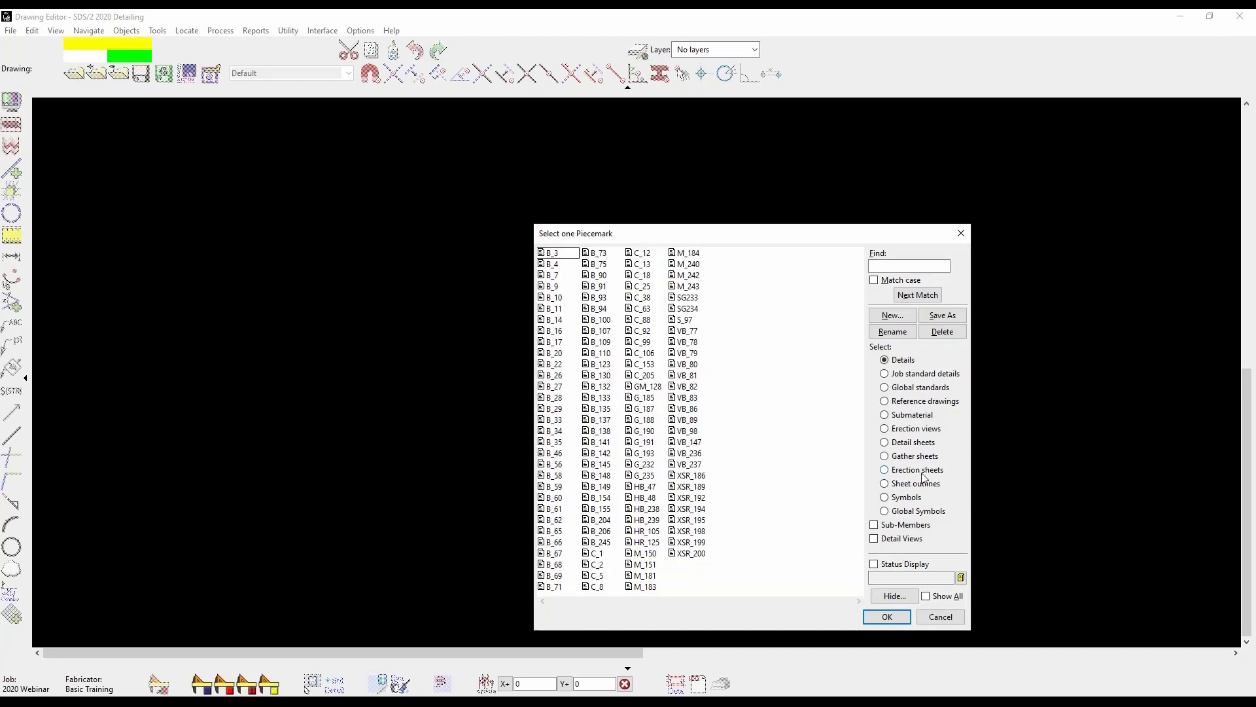
{"action": "left_click", "coordinate": [915, 442]}
{"action": "left_click", "coordinate": [915, 429]}
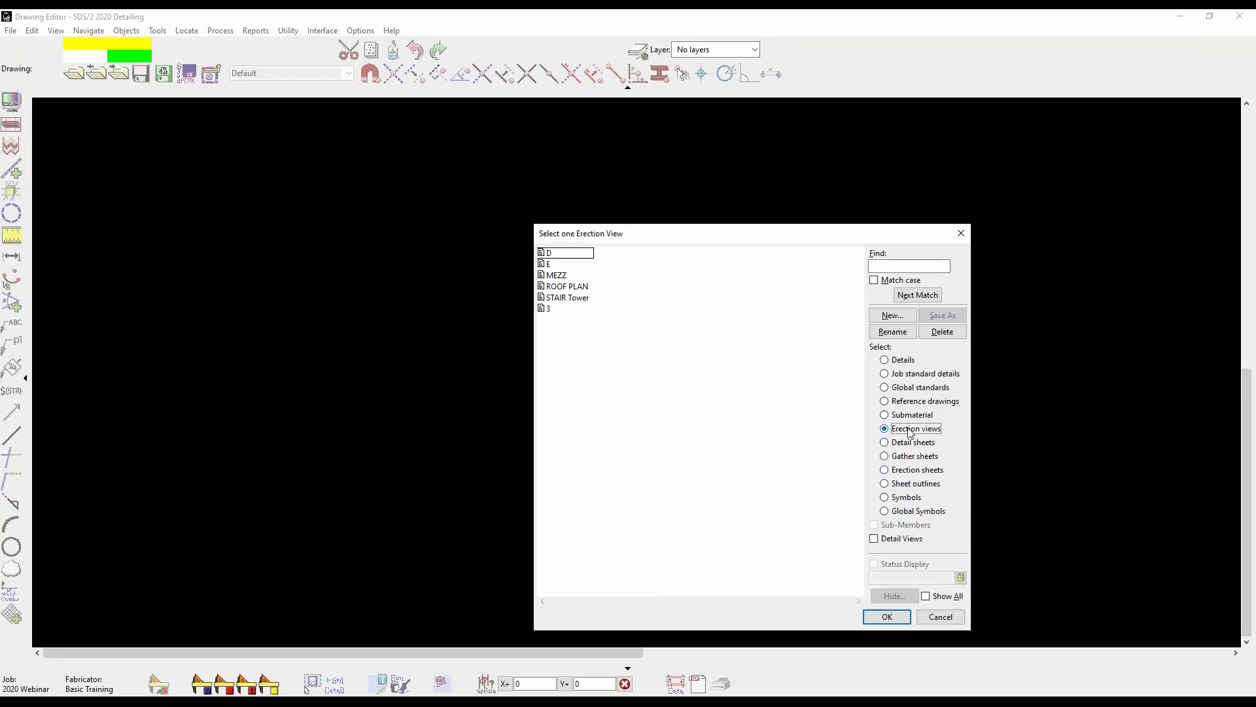
{"action": "double_click", "coordinate": [569, 286]}
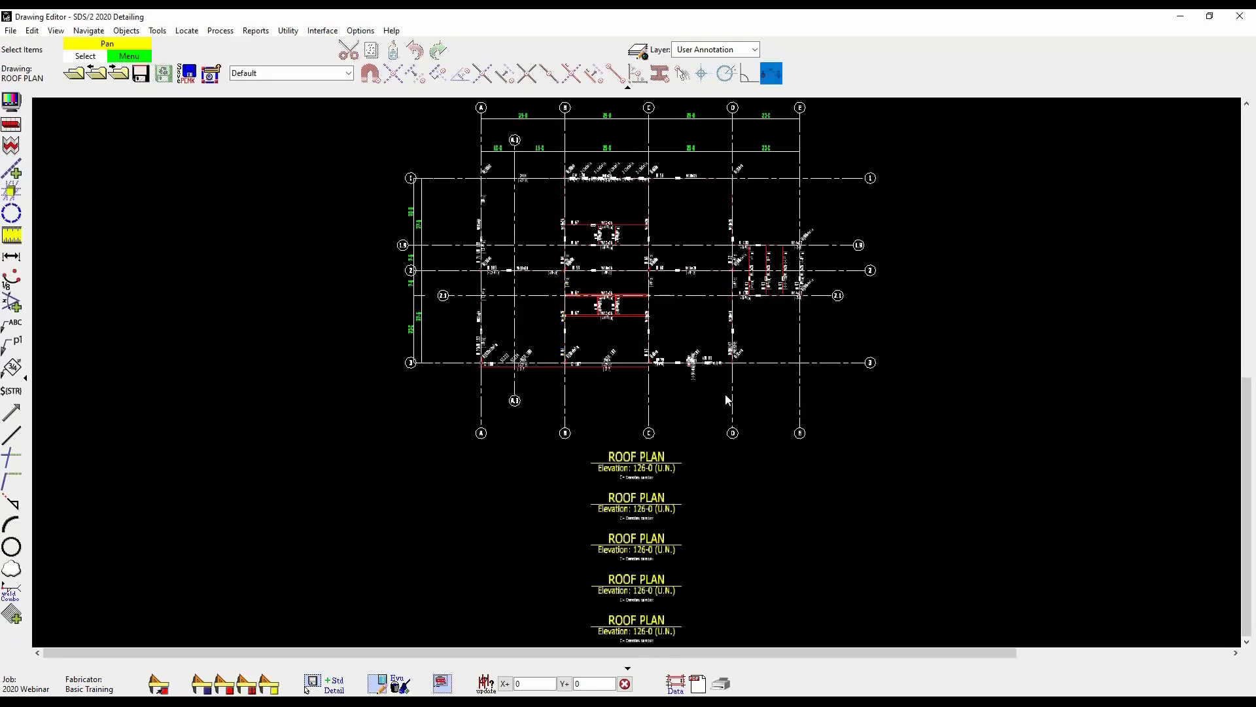
{"action": "scroll", "coordinate": [709, 371], "scroll_direction": "up", "scroll_amount": 3}
{"action": "scroll", "coordinate": [879, 295], "scroll_direction": "down", "scroll_amount": 1}
{"action": "scroll", "coordinate": [656, 190], "scroll_direction": "up", "scroll_amount": 4}
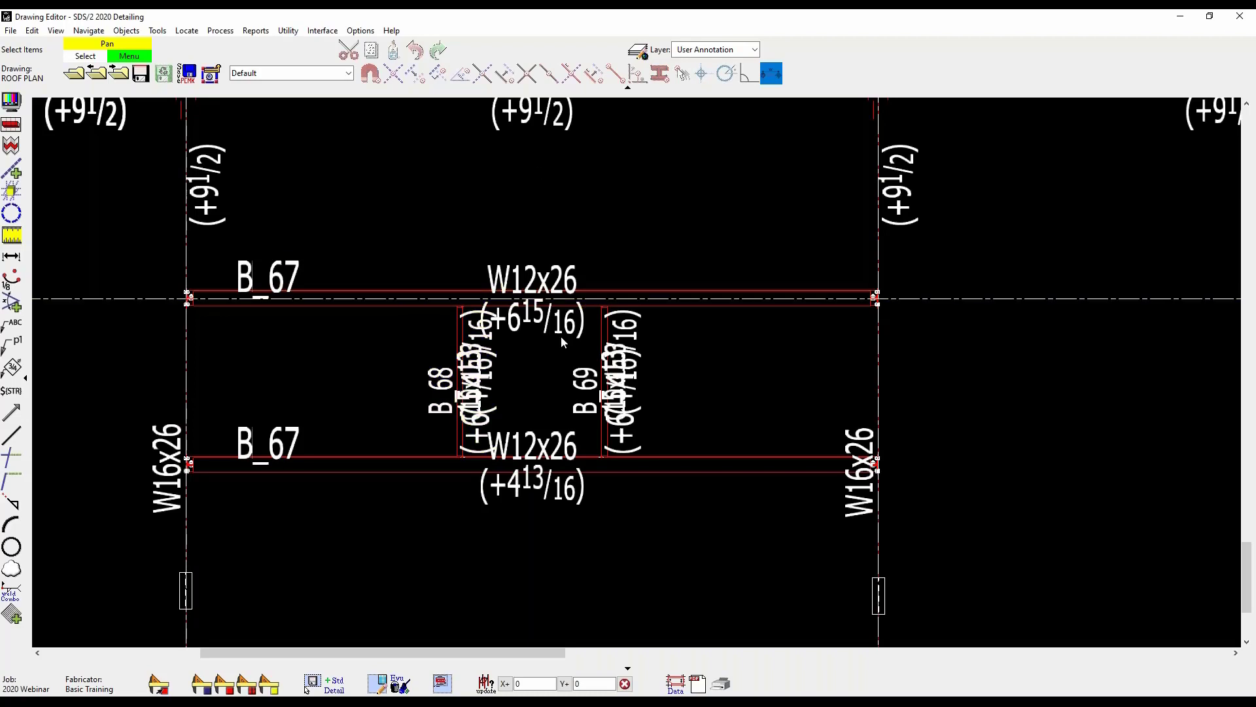
{"action": "scroll", "coordinate": [531, 369], "scroll_direction": "down", "scroll_amount": 4}
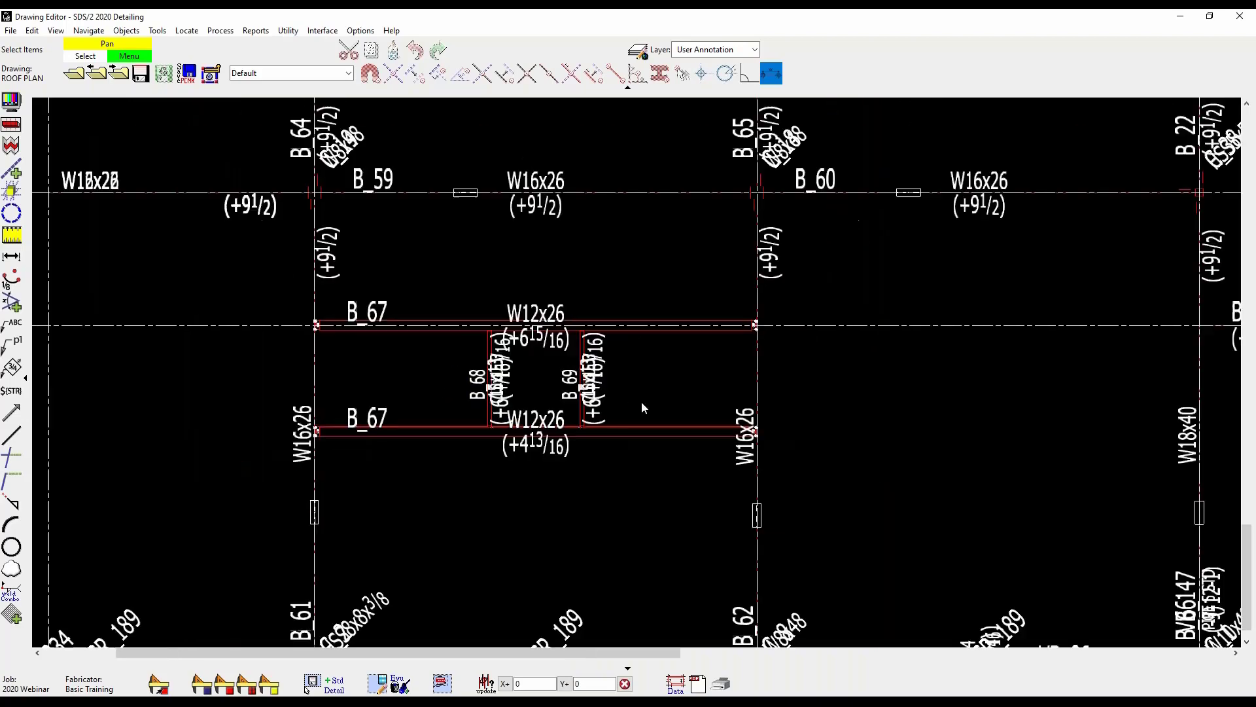
Step: Set the member style of the B_67 beam just above grid 1.9, between grids B and C, to Solid
{"action": "scroll", "coordinate": [538, 93], "scroll_direction": "up", "scroll_amount": 3}
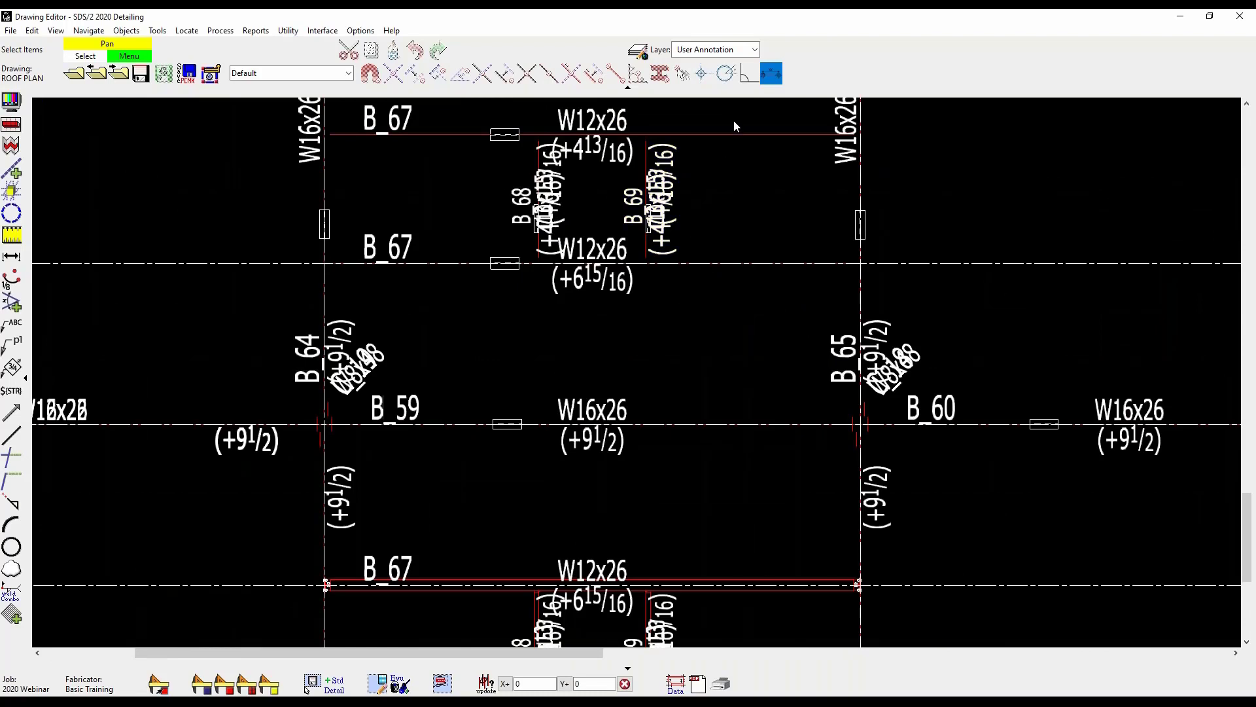
{"action": "left_click", "coordinate": [716, 134]}
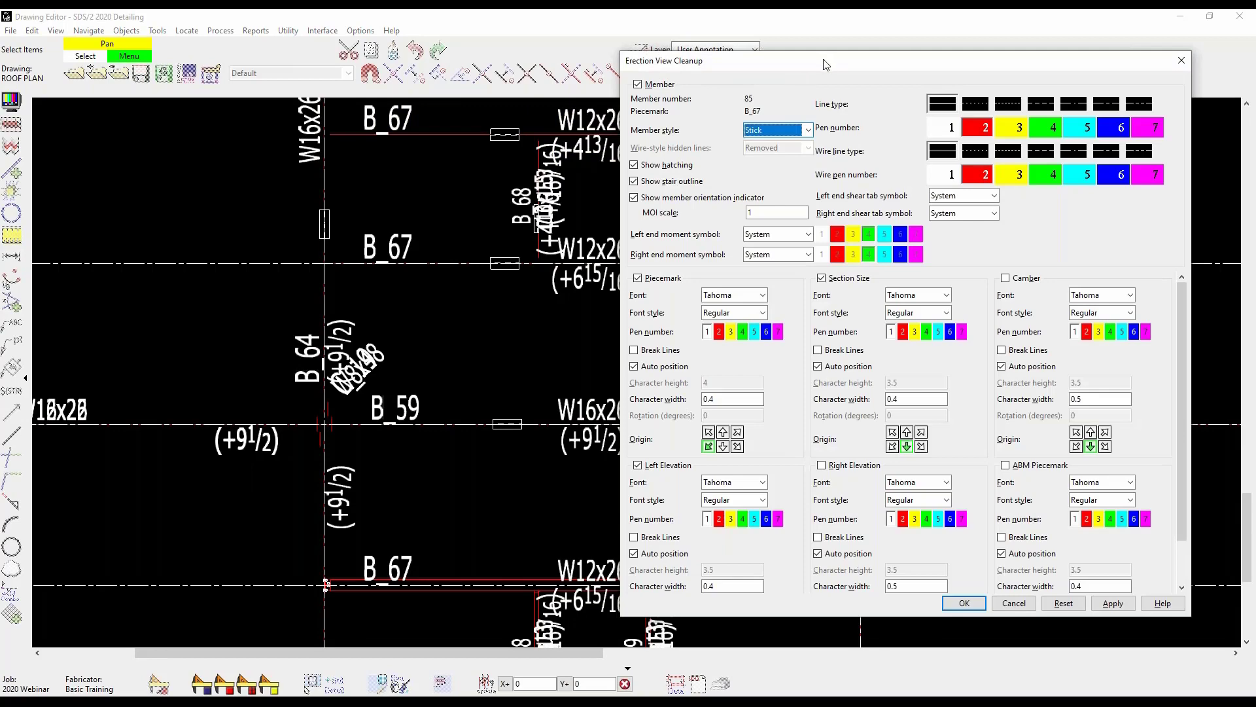
{"action": "left_click_drag", "start_coordinate": [811, 64], "coordinate": [609, 111]}
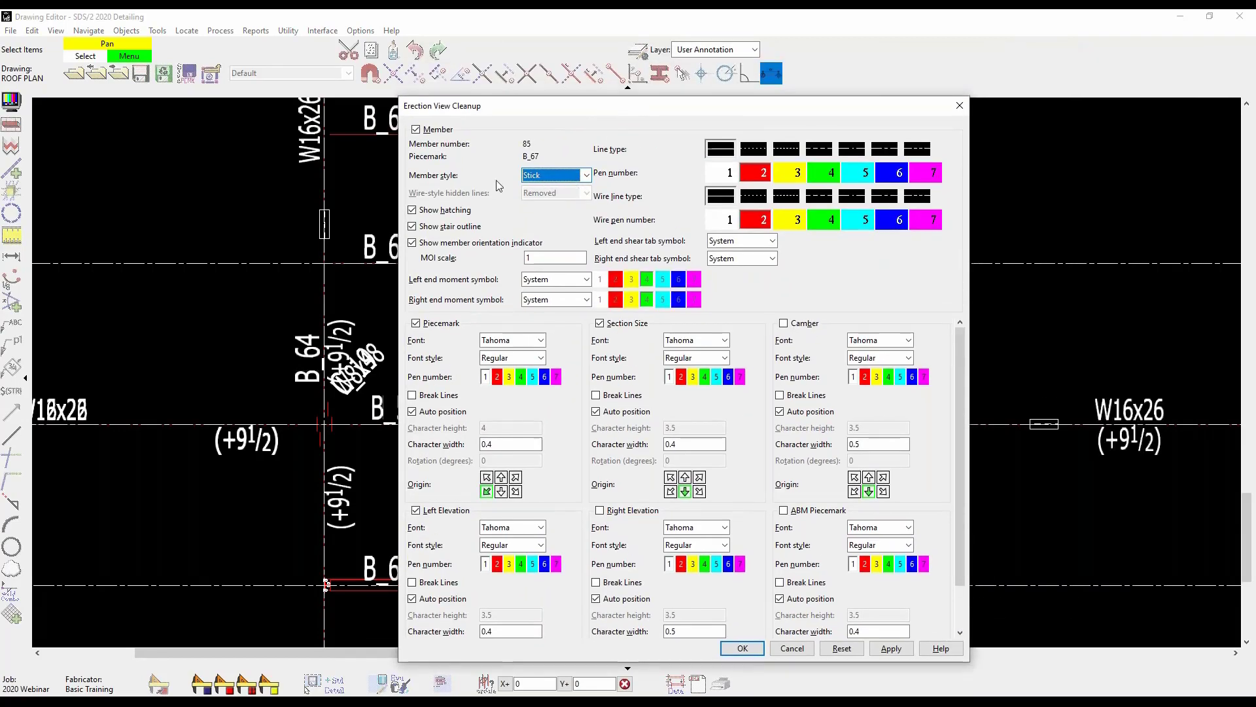
{"action": "left_click", "coordinate": [586, 175]}
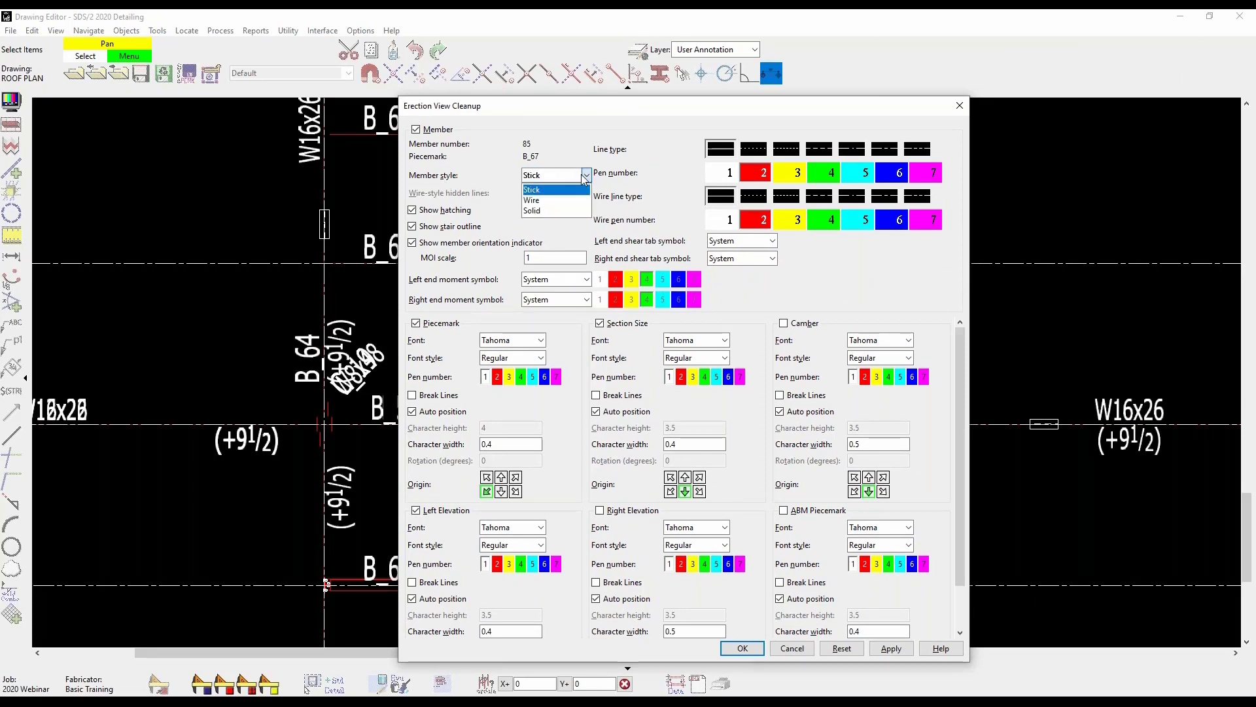
{"action": "left_click", "coordinate": [579, 206]}
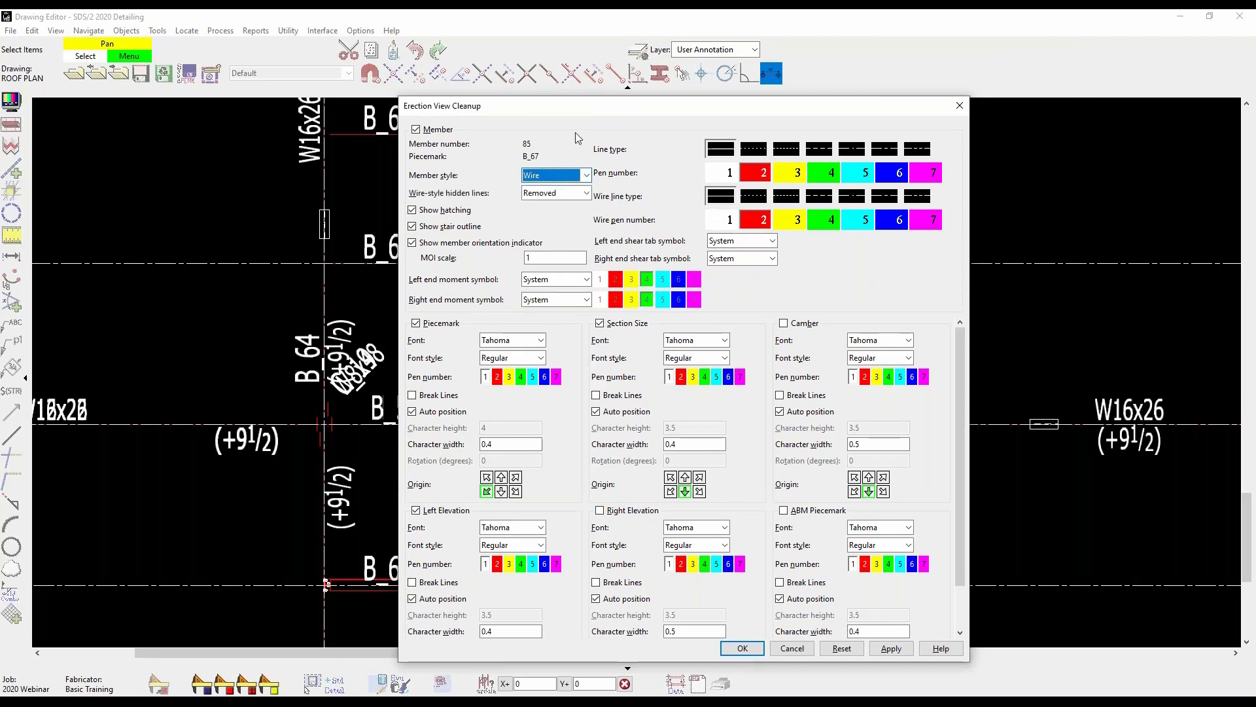
{"action": "left_click", "coordinate": [587, 175]}
{"action": "left_click", "coordinate": [562, 211]}
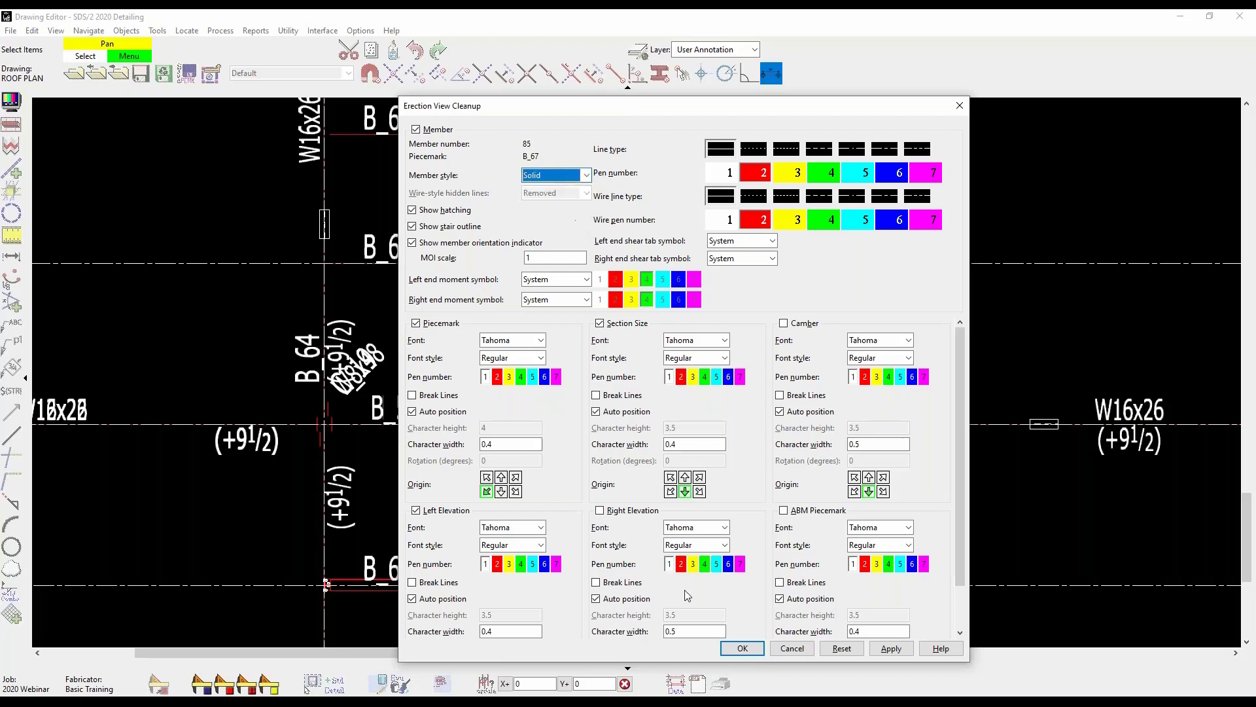
{"action": "left_click", "coordinate": [743, 648]}
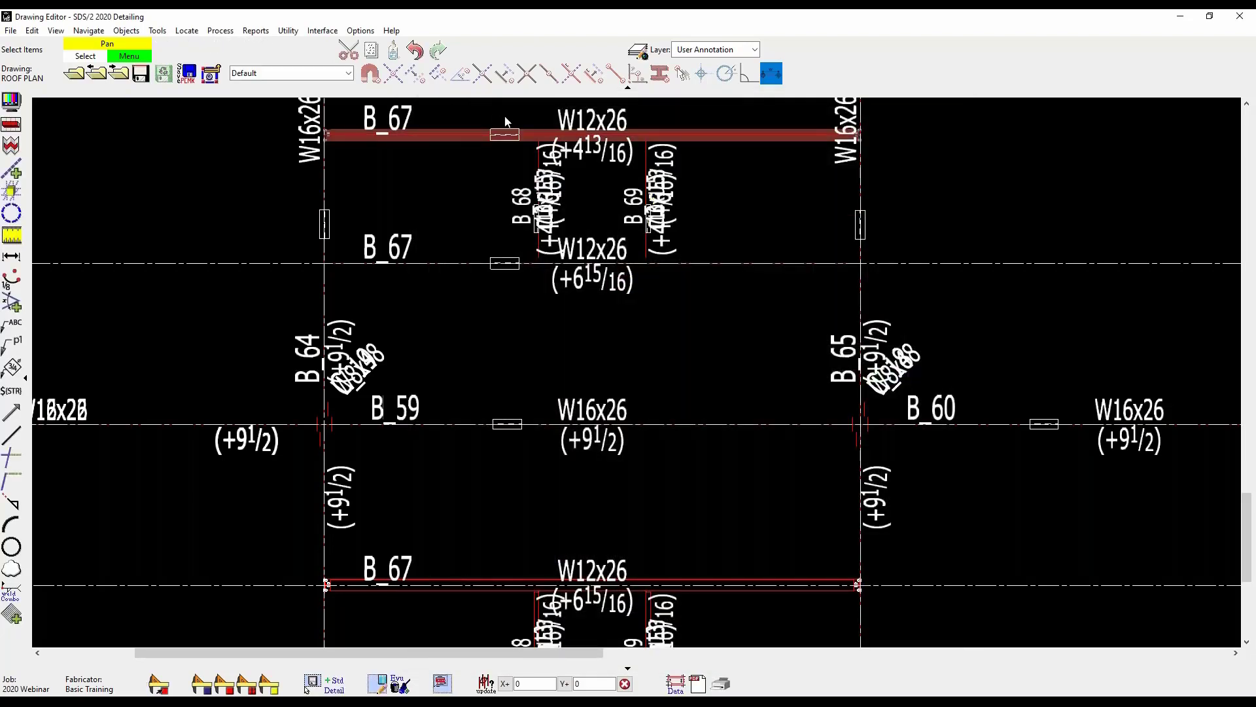
Step: Review the left end shear tab symbol options in Erection View Cleanup for the solid B_67 beam and cancel
{"action": "double_click", "coordinate": [462, 134]}
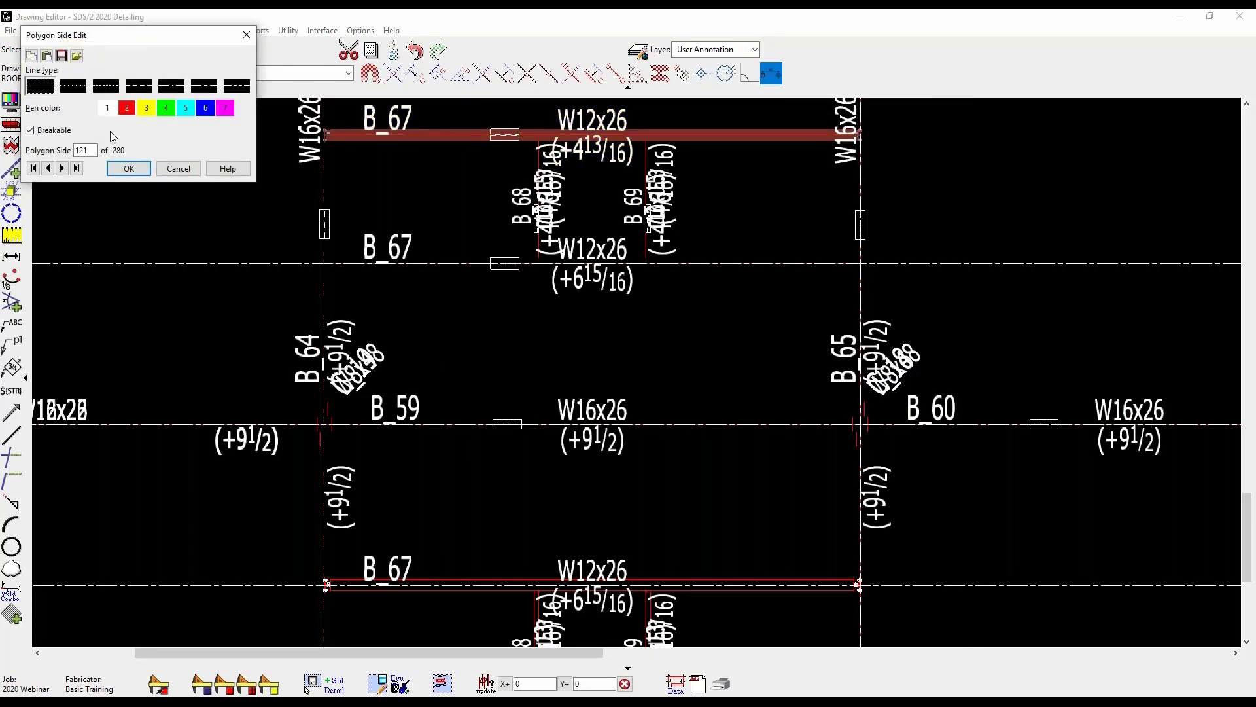
{"action": "left_click", "coordinate": [191, 169]}
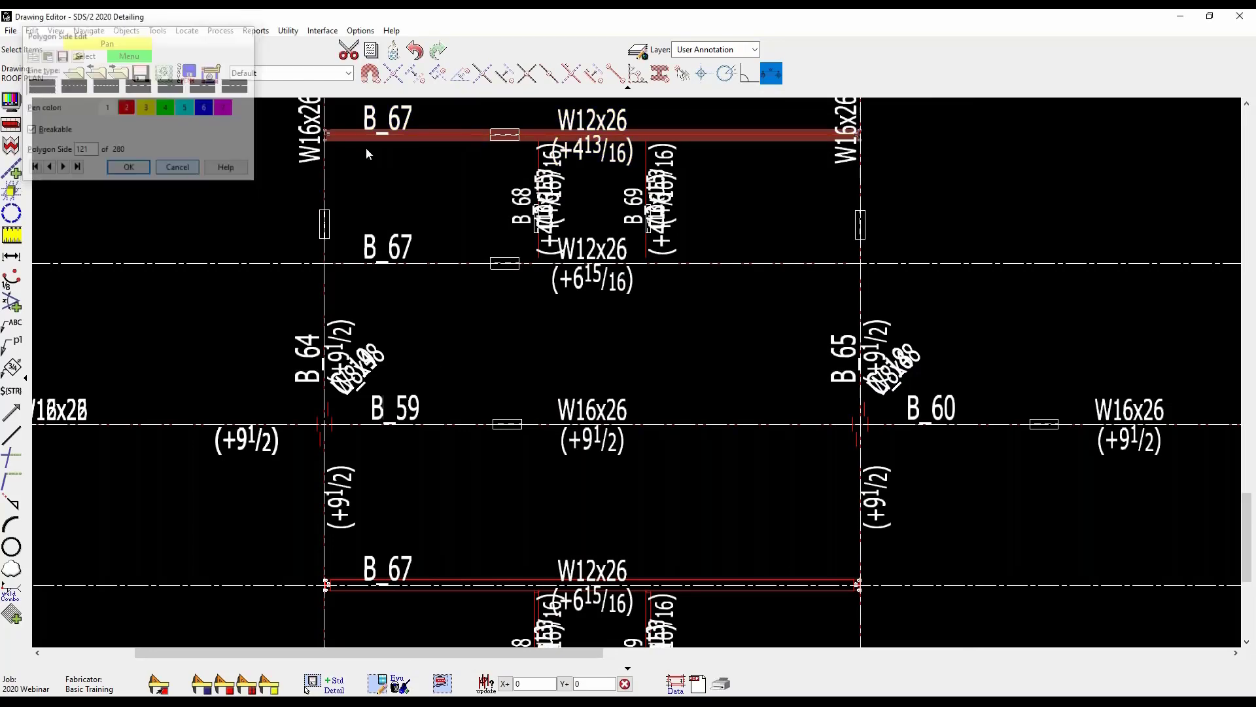
{"action": "double_click", "coordinate": [424, 137]}
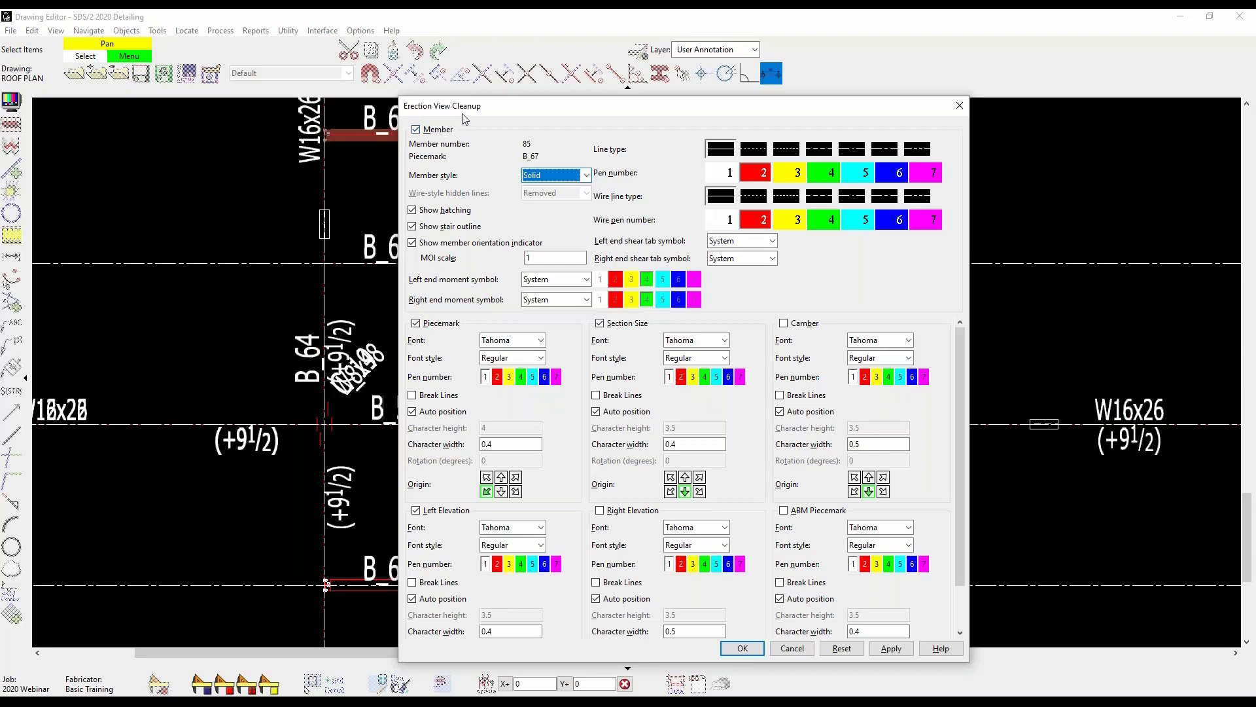
{"action": "mouse_move", "coordinate": [481, 111]}
{"action": "left_mouse_down"}
{"action": "mouse_move", "coordinate": [497, 93]}
{"action": "mouse_move", "coordinate": [634, 60]}
{"action": "left_mouse_up"}
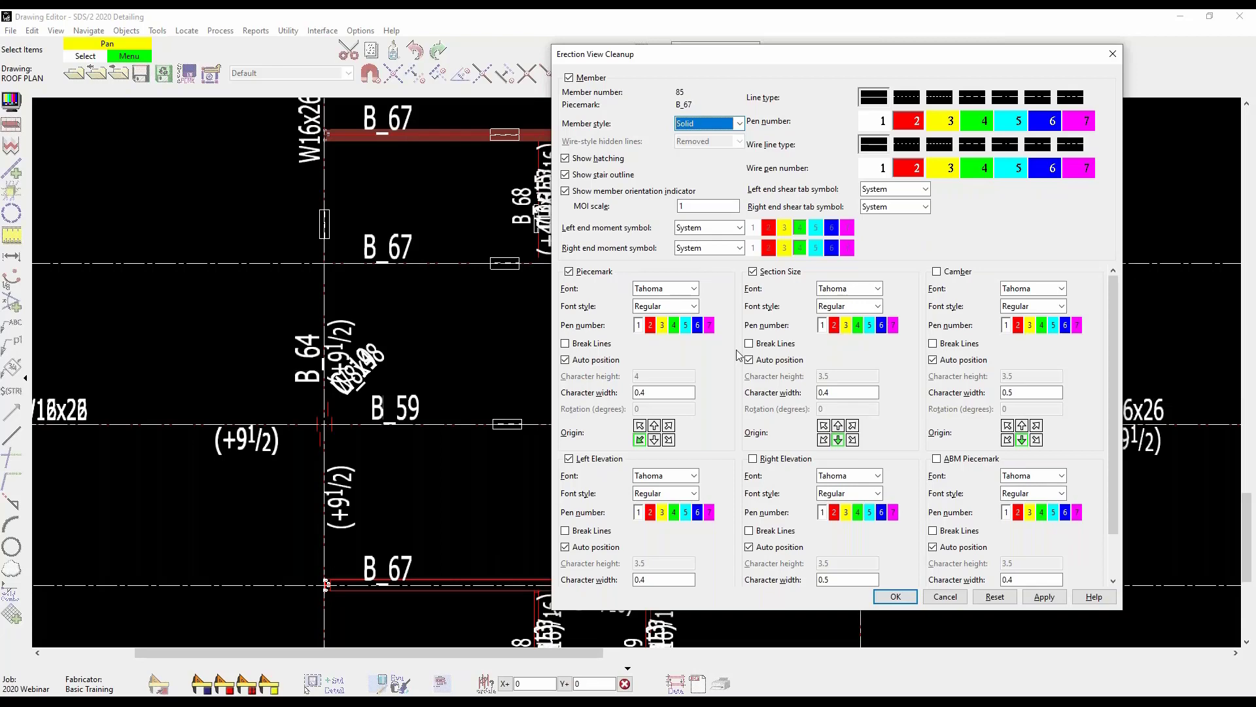
{"action": "left_click_drag", "start_coordinate": [713, 61], "coordinate": [584, 127]}
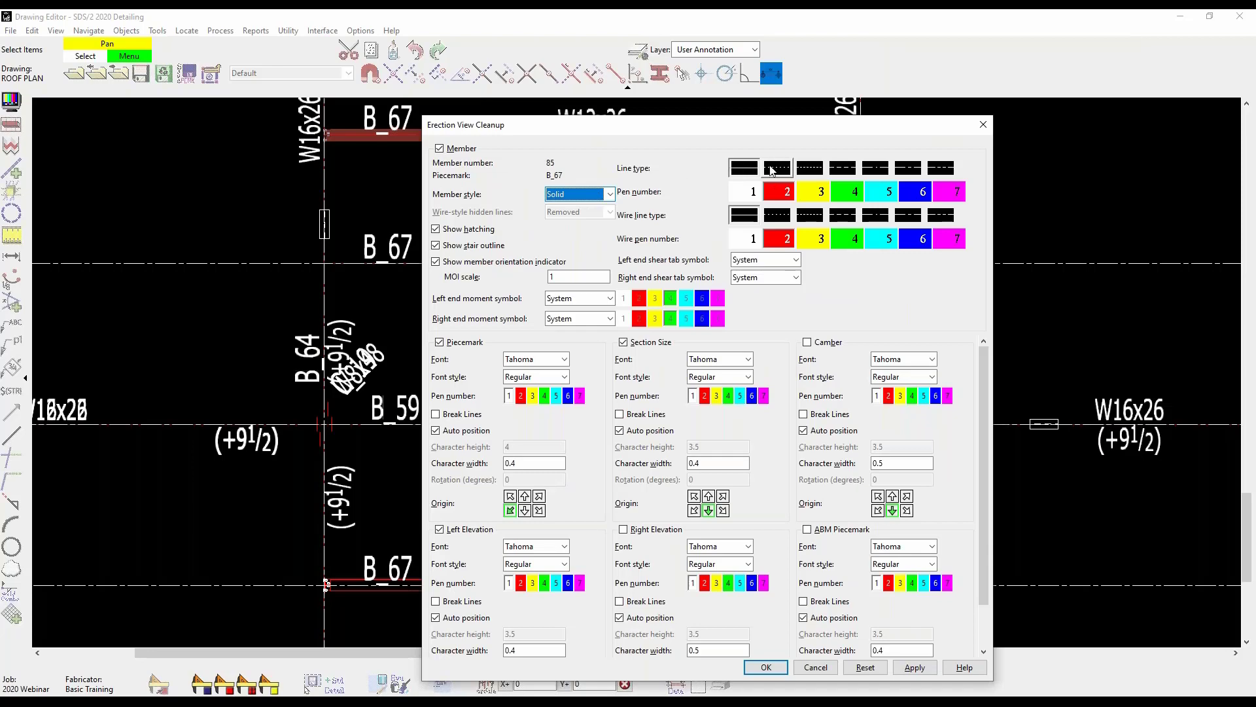
{"action": "left_click_drag", "start_coordinate": [732, 128], "coordinate": [953, 126]}
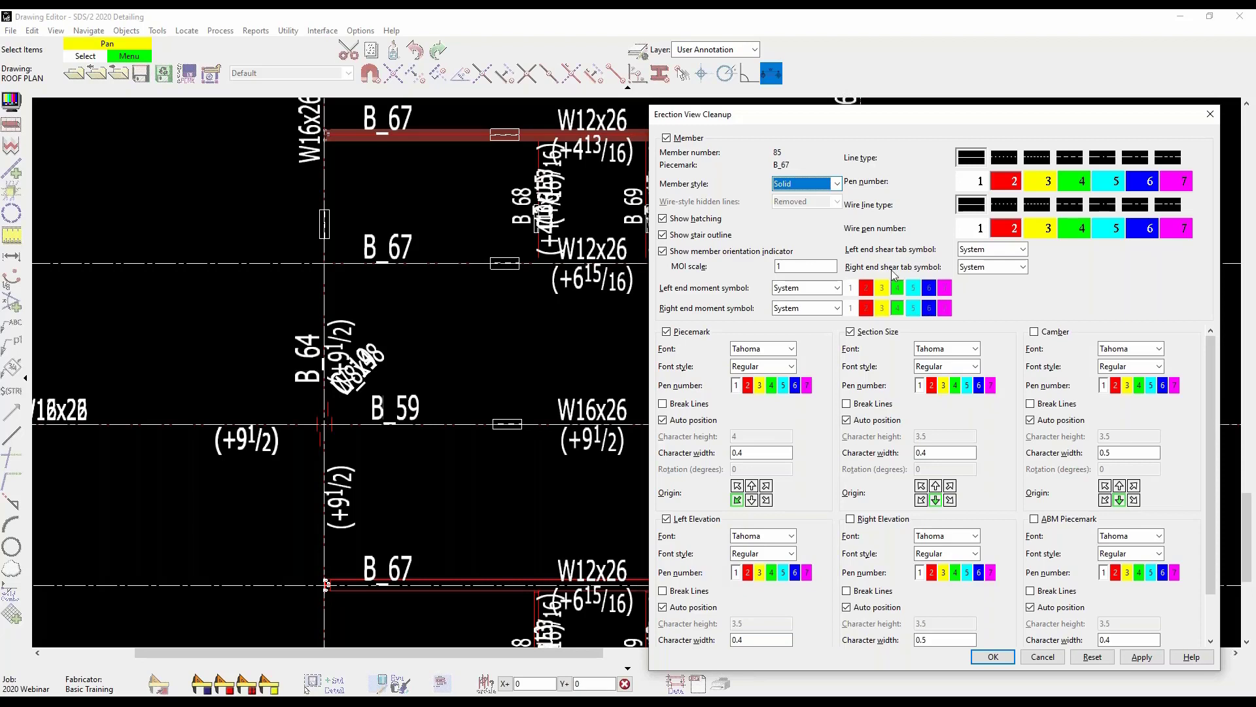
{"action": "left_click", "coordinate": [1022, 250]}
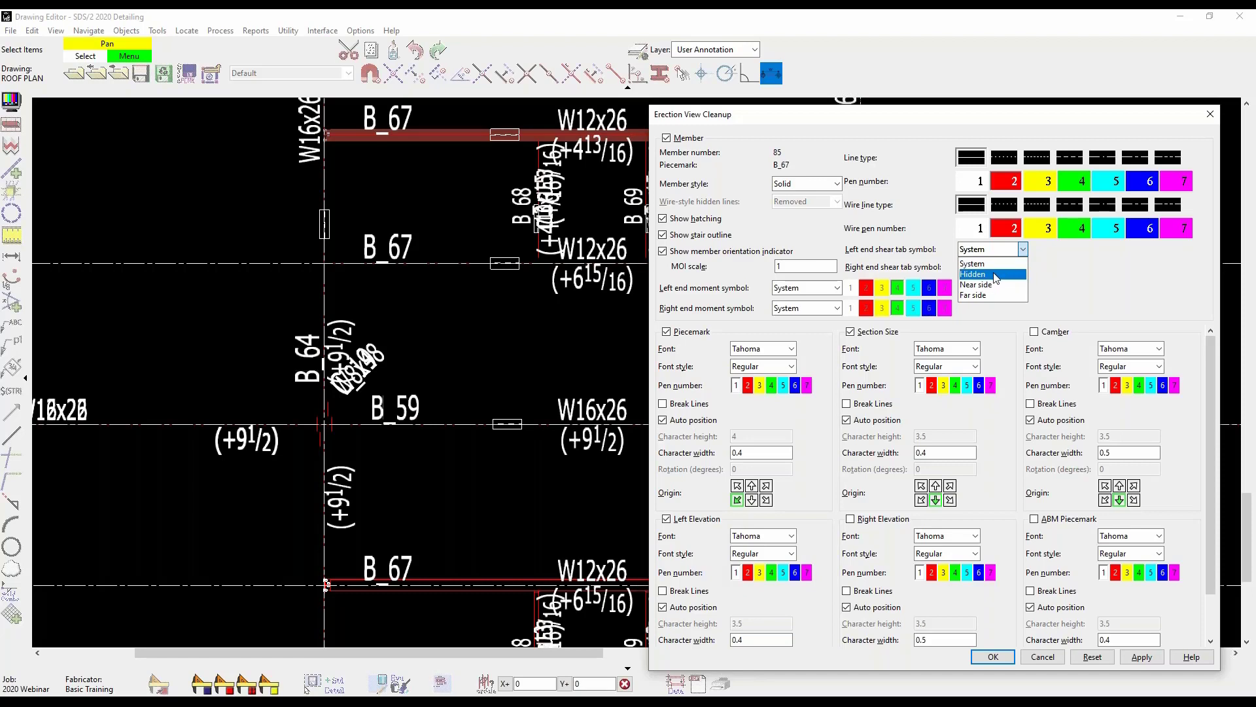
{"action": "left_click", "coordinate": [1039, 664]}
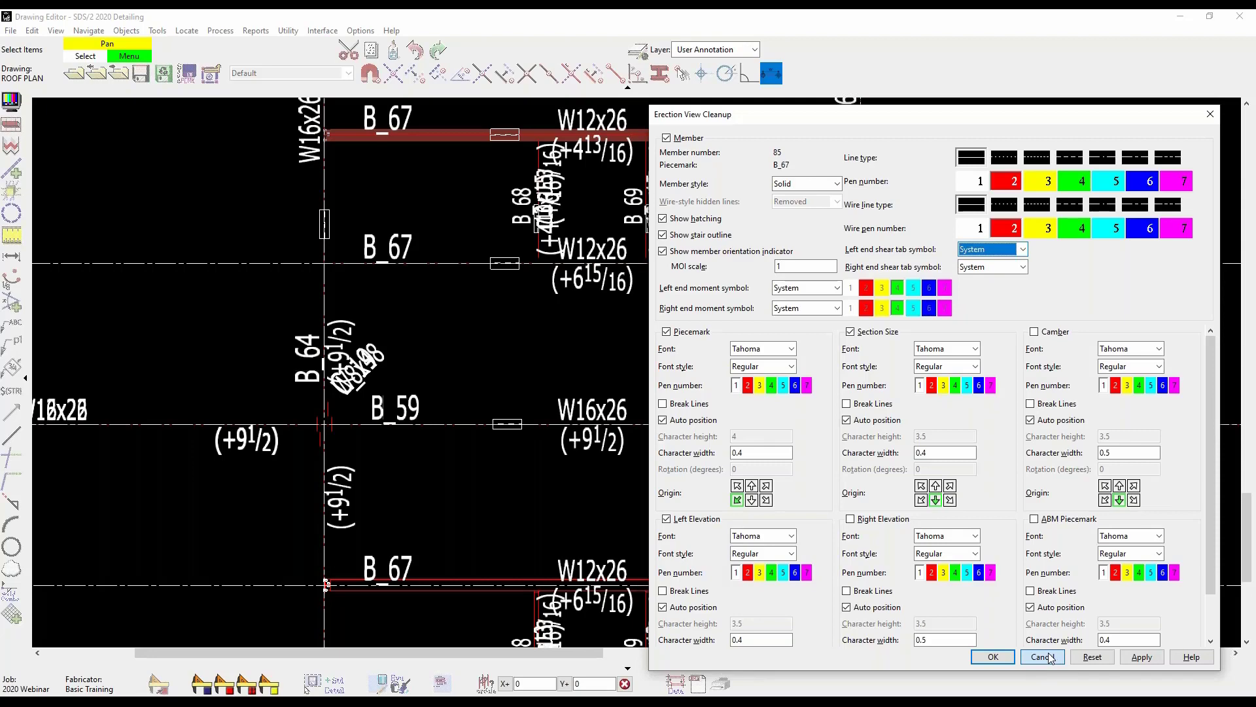
{"action": "left_click", "coordinate": [1049, 657]}
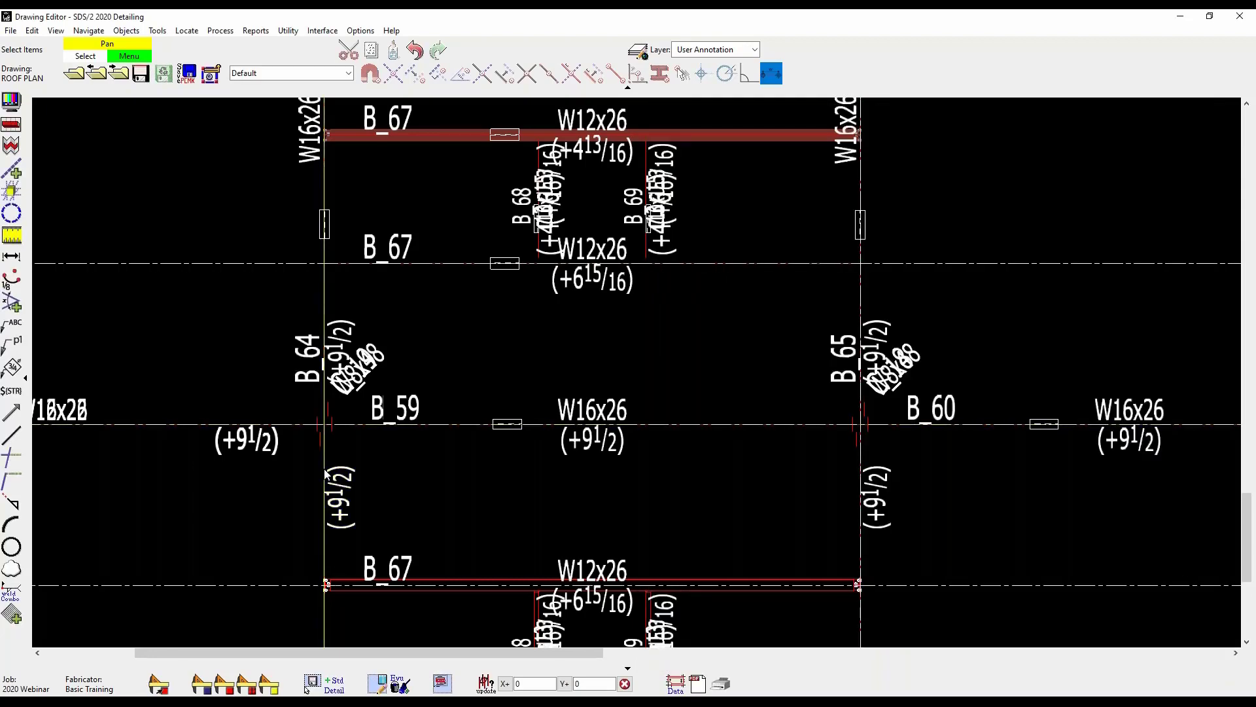
Step: Move the (+9 1/2) elevation label just below grid 2 on grid B to the other side of the beam line
{"action": "scroll", "coordinate": [326, 429], "scroll_direction": "up", "scroll_amount": 5}
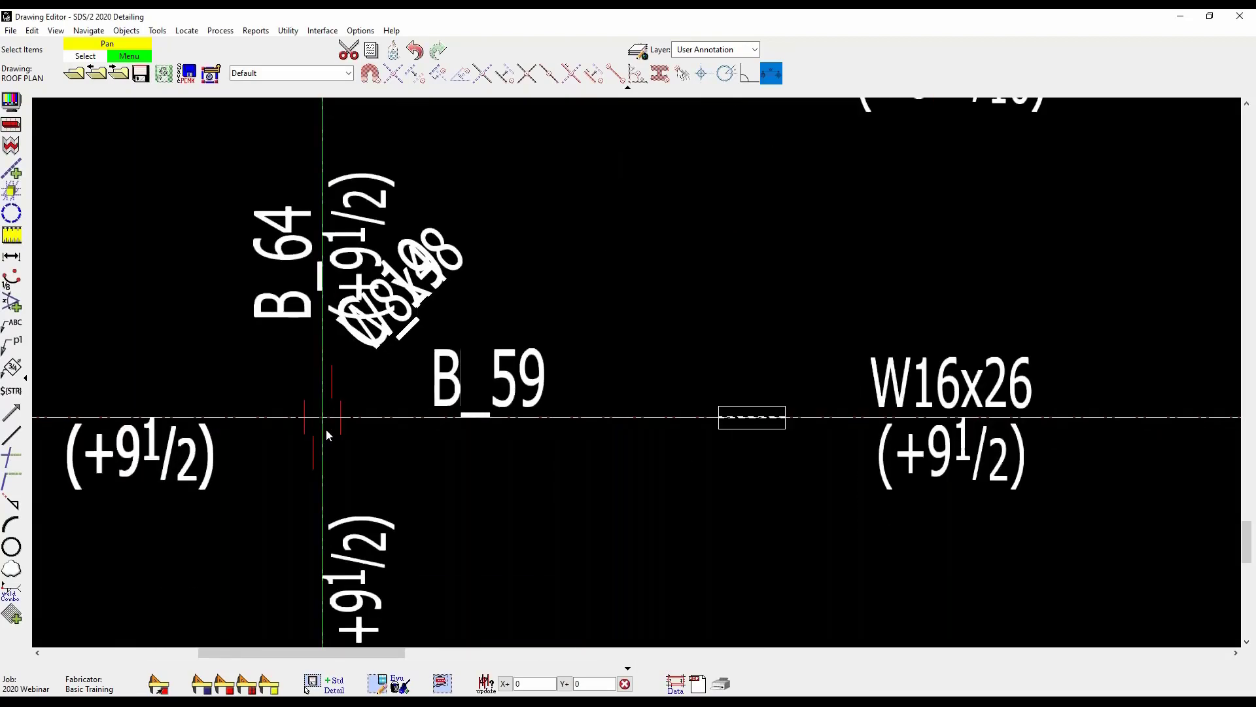
{"action": "scroll", "coordinate": [330, 438], "scroll_direction": "down", "scroll_amount": 1}
{"action": "scroll", "coordinate": [330, 461], "scroll_direction": "down", "scroll_amount": 4}
{"action": "scroll", "coordinate": [331, 484], "scroll_direction": "up", "scroll_amount": 2}
{"action": "left_click_drag", "start_coordinate": [334, 496], "coordinate": [358, 497]}
{"action": "right_click", "coordinate": [343, 477]}
{"action": "left_click", "coordinate": [350, 483]}
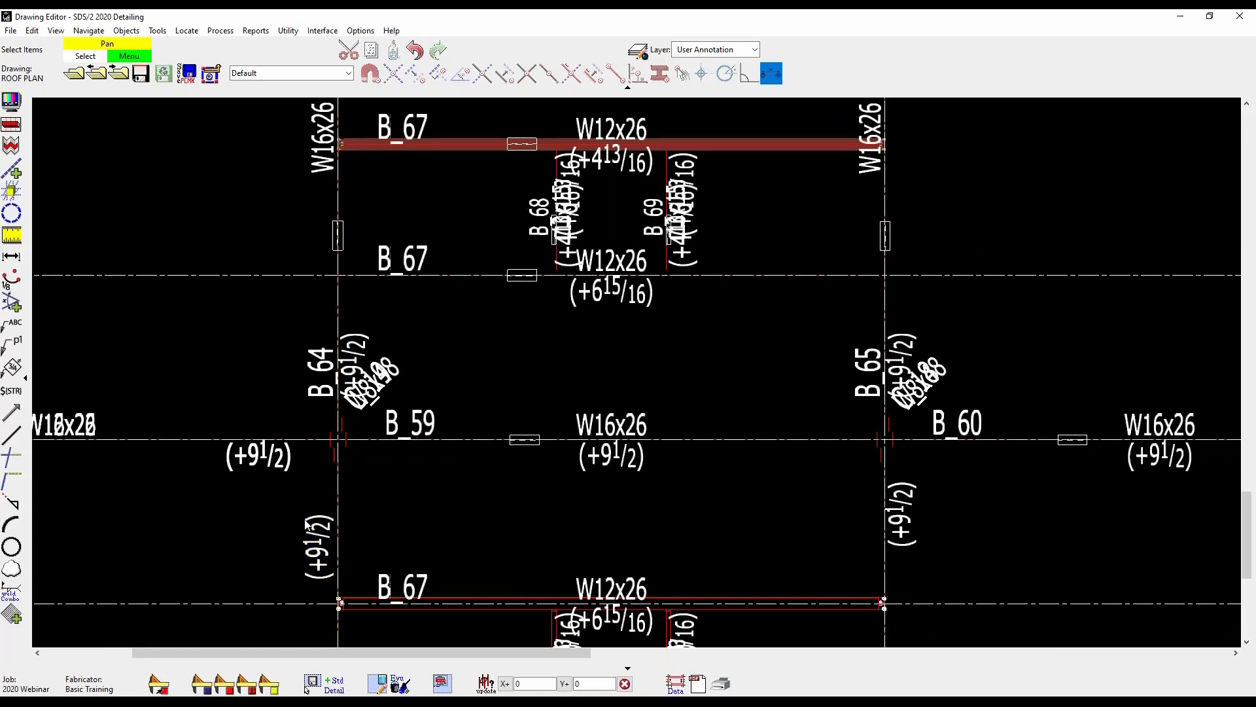
Step: Set the right end shear tab symbol of beam B_61 on grid B to Hidden in Erection View Cleanup
{"action": "left_click", "coordinate": [350, 487]}
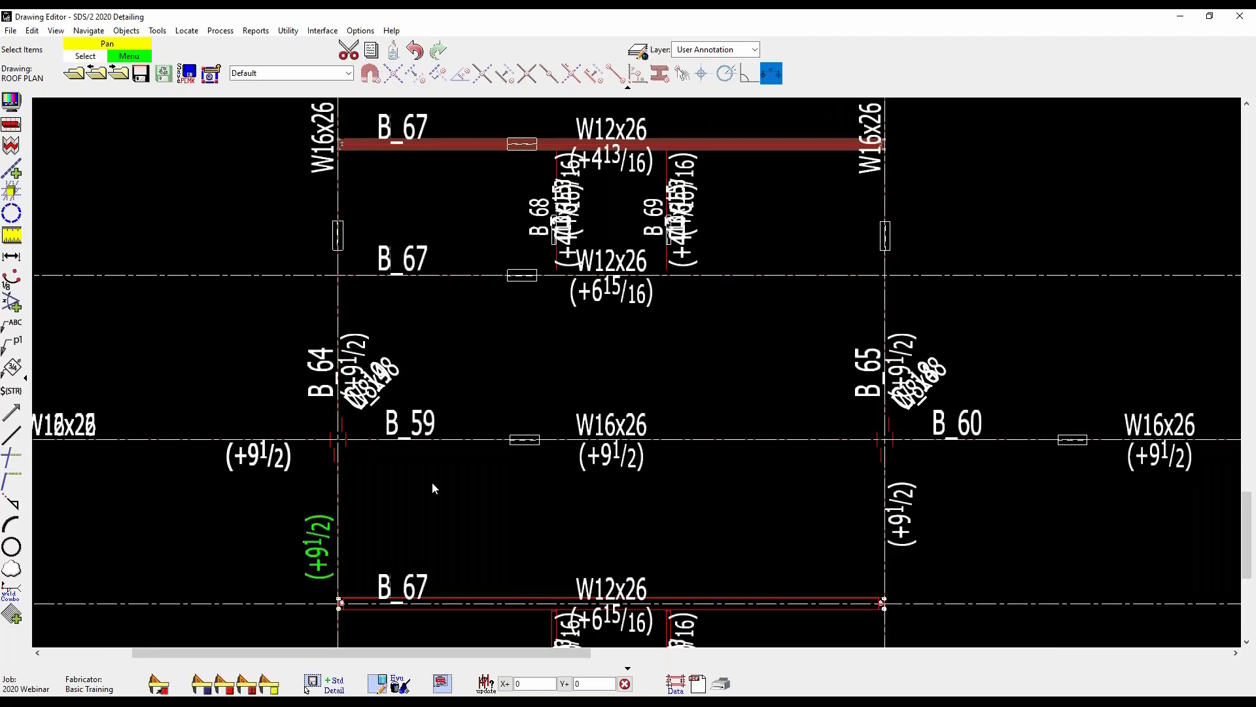
{"action": "right_click", "coordinate": [399, 530]}
{"action": "left_click", "coordinate": [462, 191]}
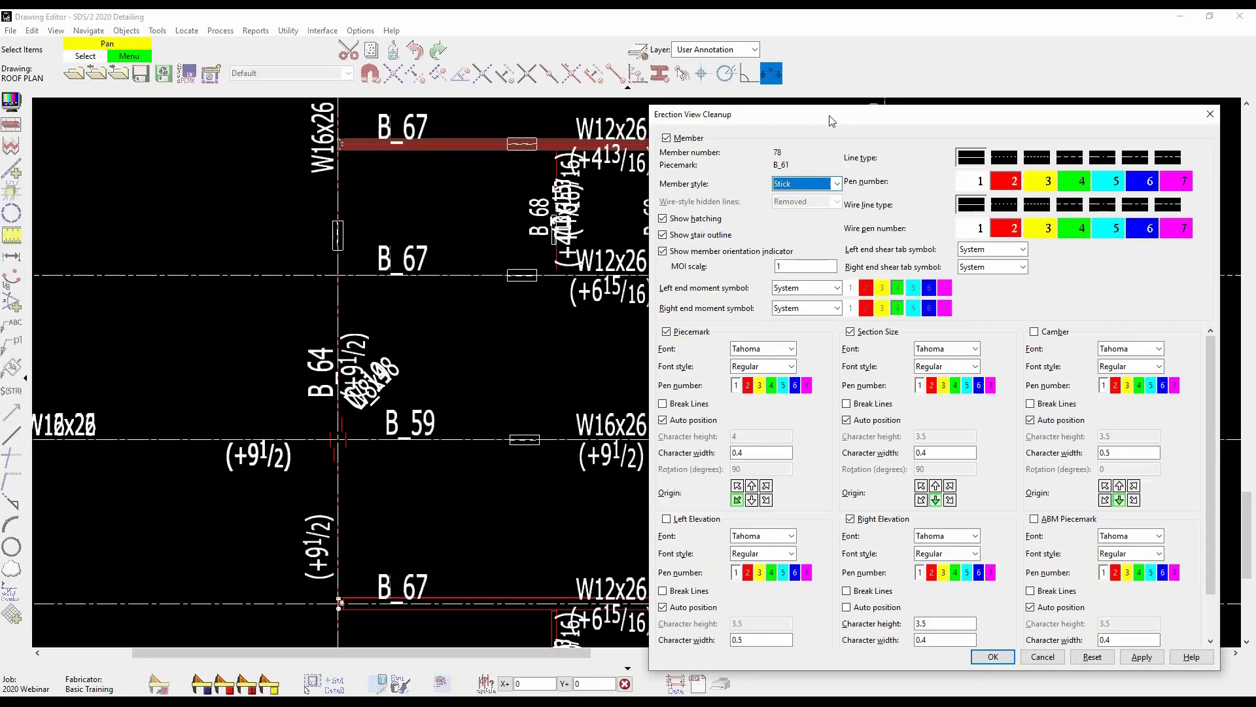
{"action": "left_click_drag", "start_coordinate": [812, 114], "coordinate": [693, 107]}
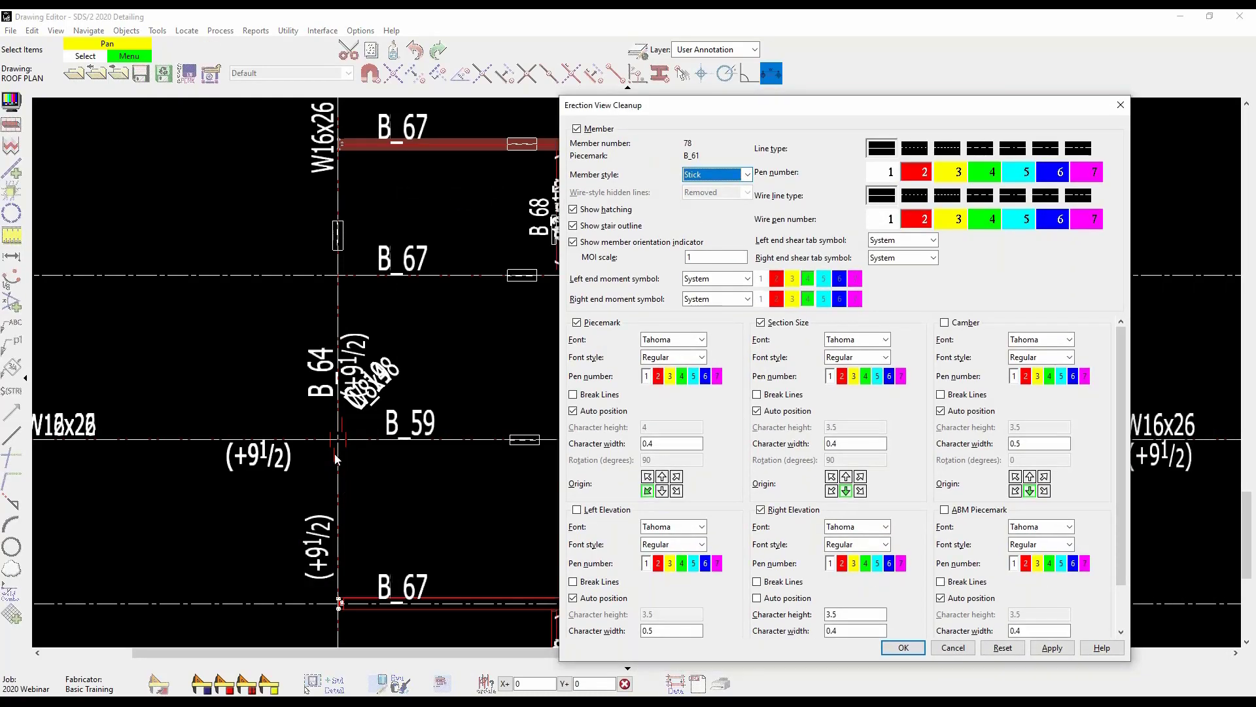
{"action": "left_click", "coordinate": [903, 257]}
{"action": "left_click", "coordinate": [910, 279]}
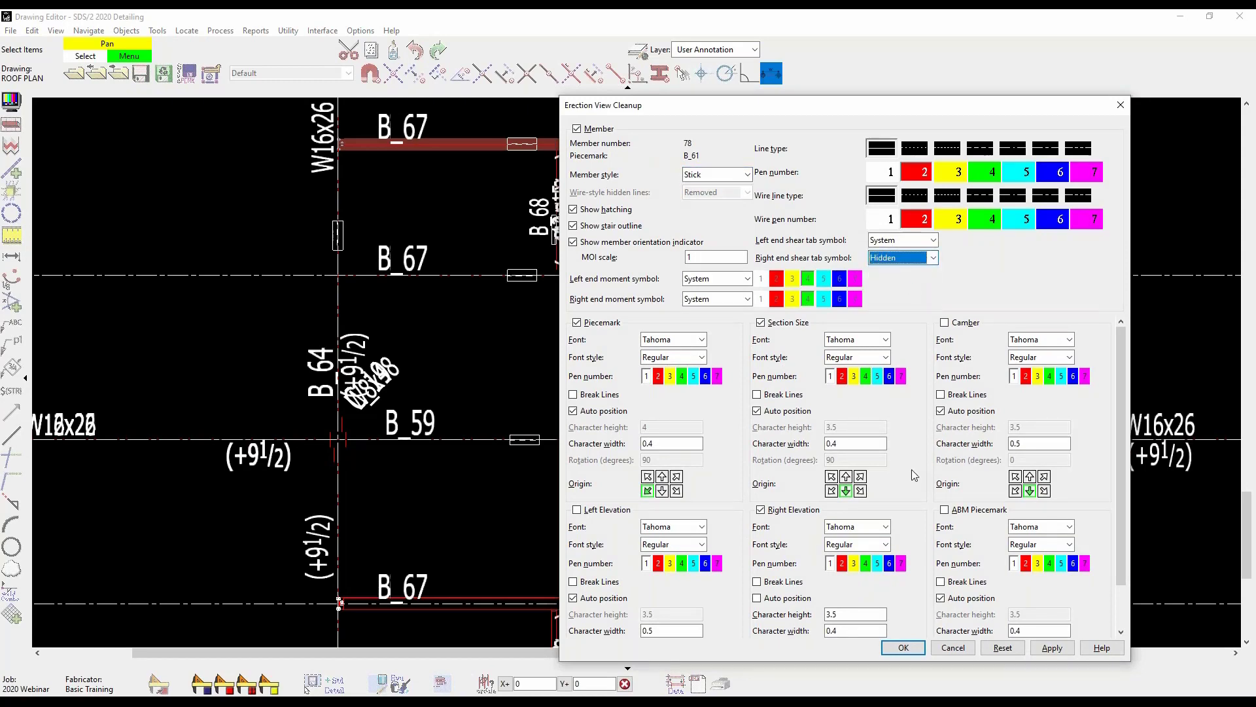
{"action": "left_click", "coordinate": [903, 647]}
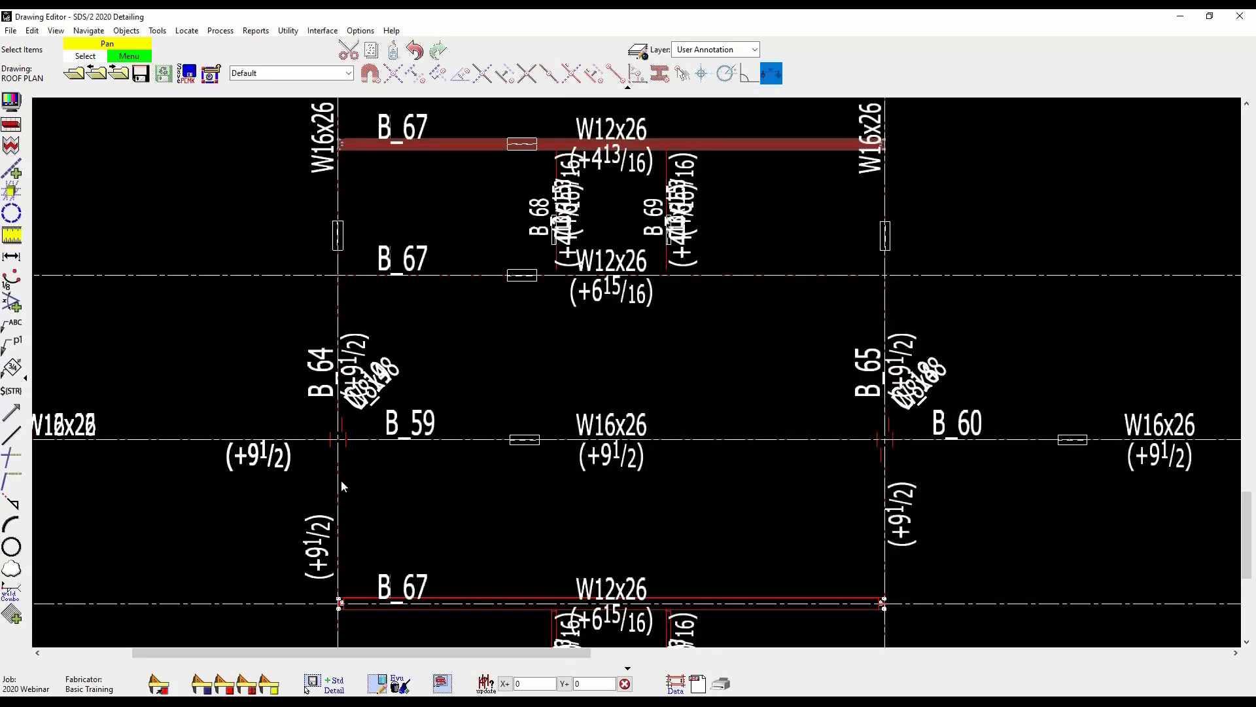
Step: Change the right end shear tab symbol of beam B_61 to Near side
{"action": "left_click", "coordinate": [330, 546]}
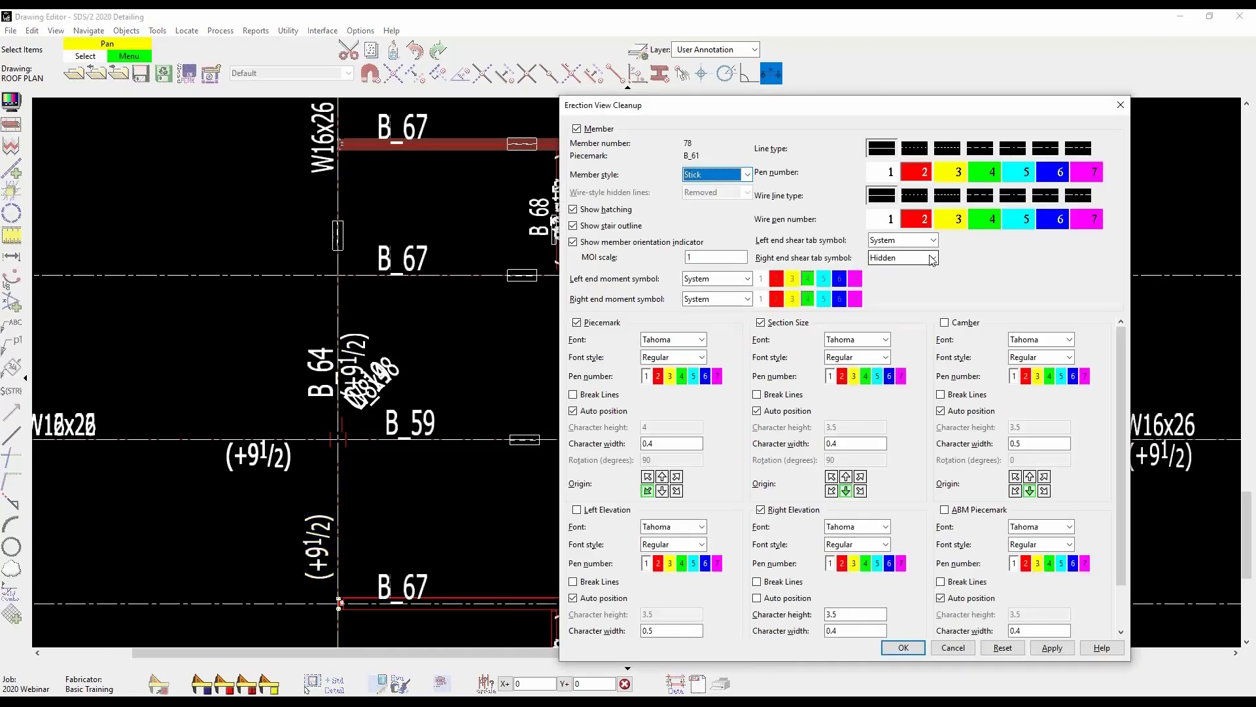
{"action": "left_click", "coordinate": [935, 261]}
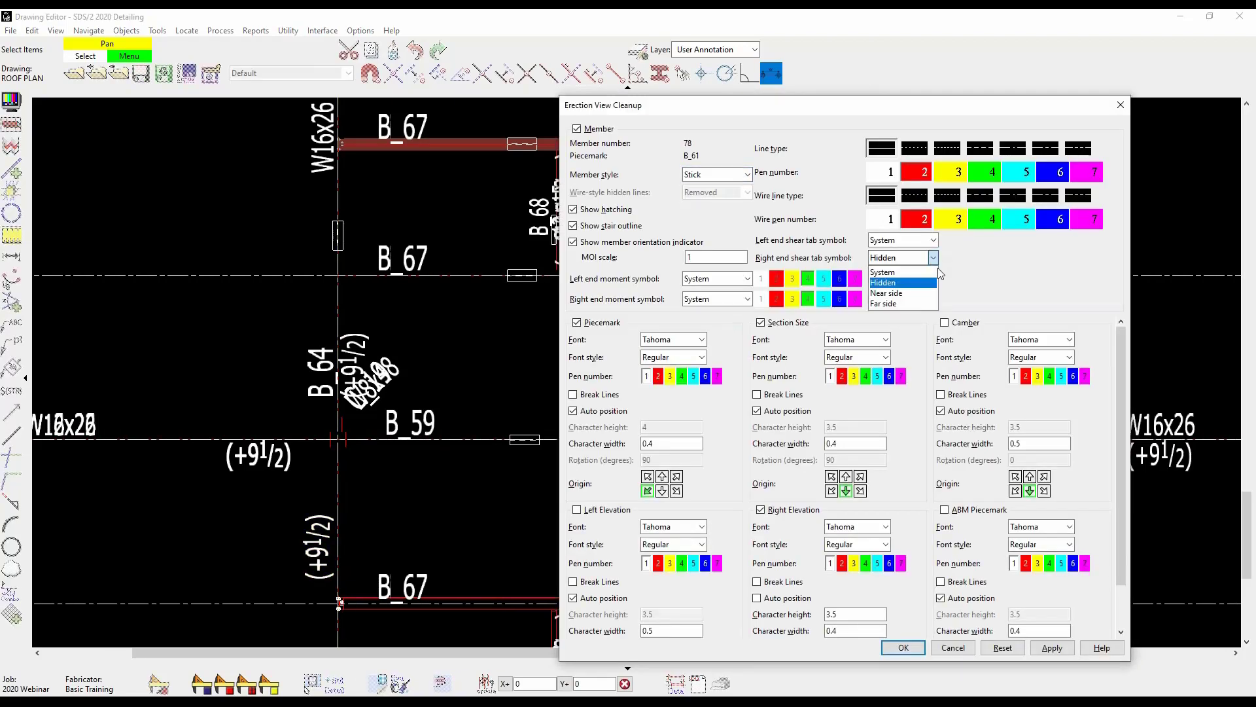
{"action": "left_click", "coordinate": [930, 294]}
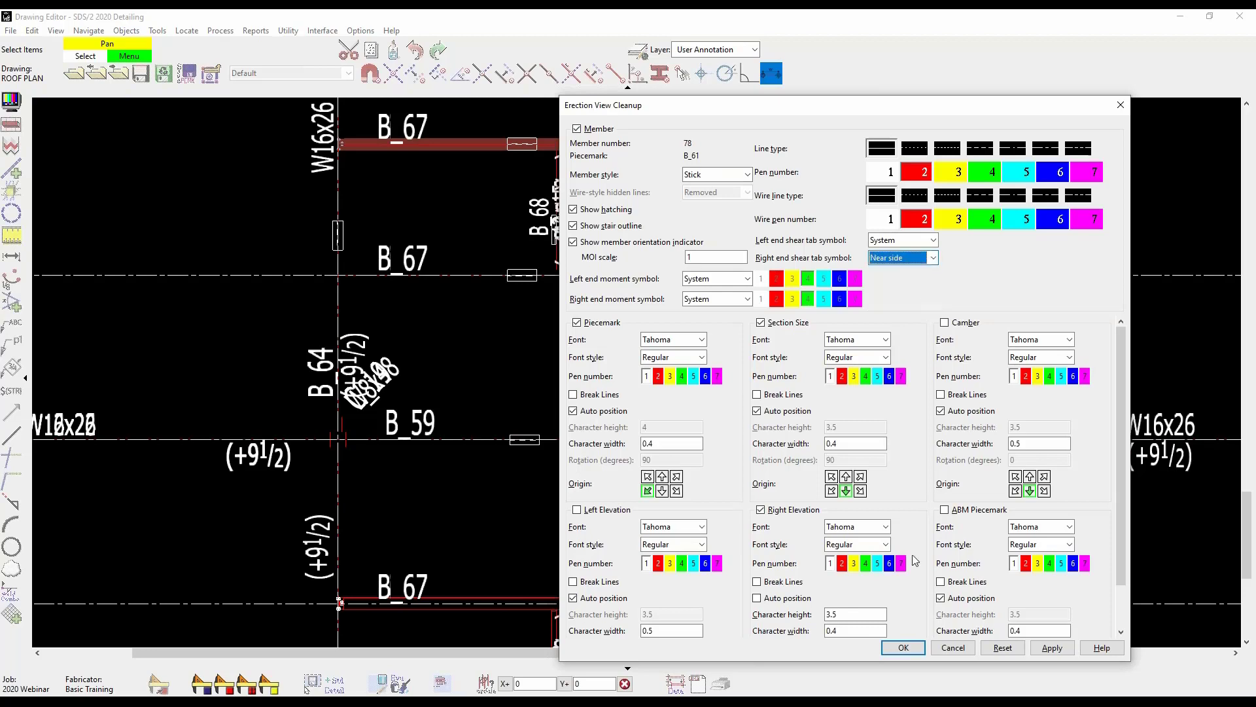
{"action": "left_click", "coordinate": [904, 648]}
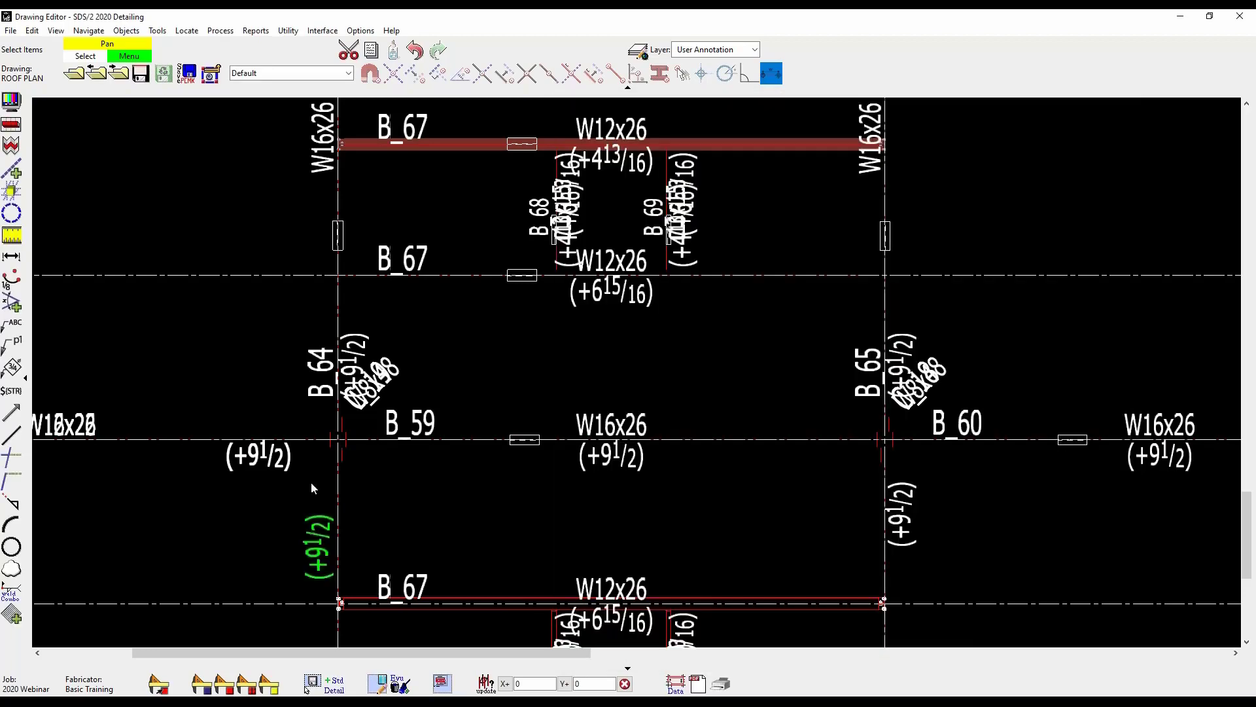
Step: Set the right end shear tab symbol of beam B_61 back to System in Erection View Cleanup
{"action": "double_click", "coordinate": [315, 541]}
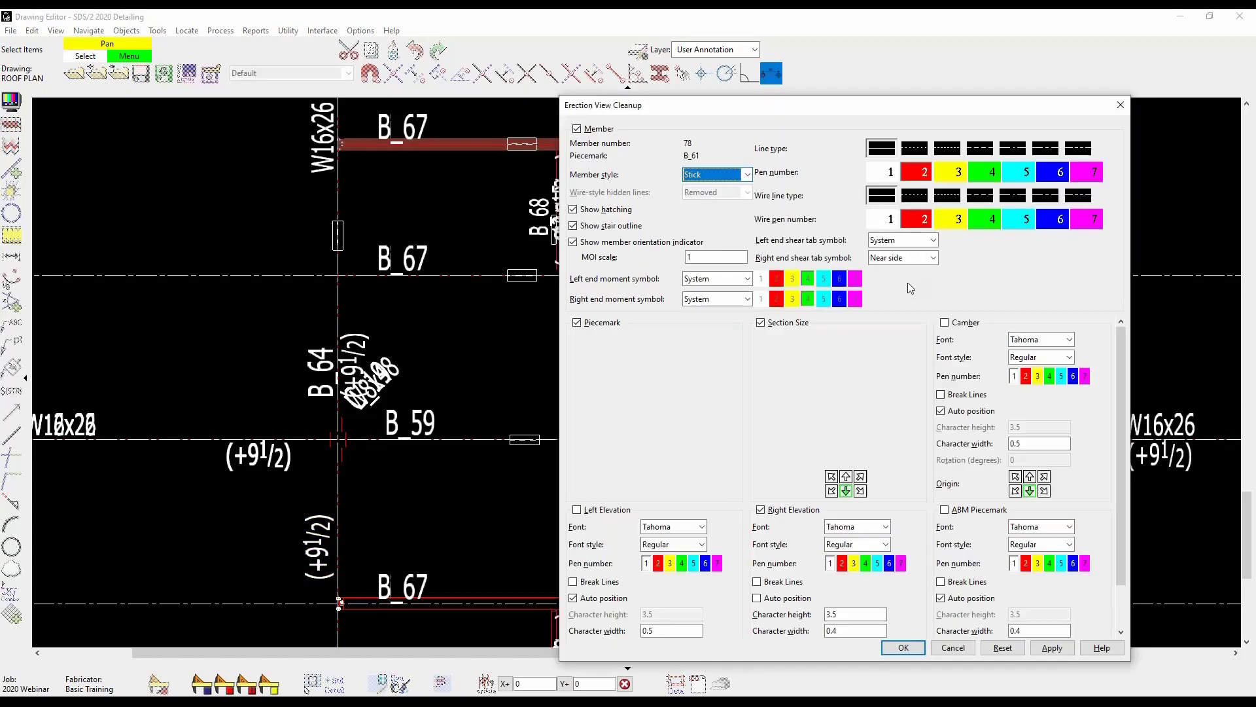
{"action": "left_click", "coordinate": [916, 261]}
{"action": "left_click", "coordinate": [914, 271]}
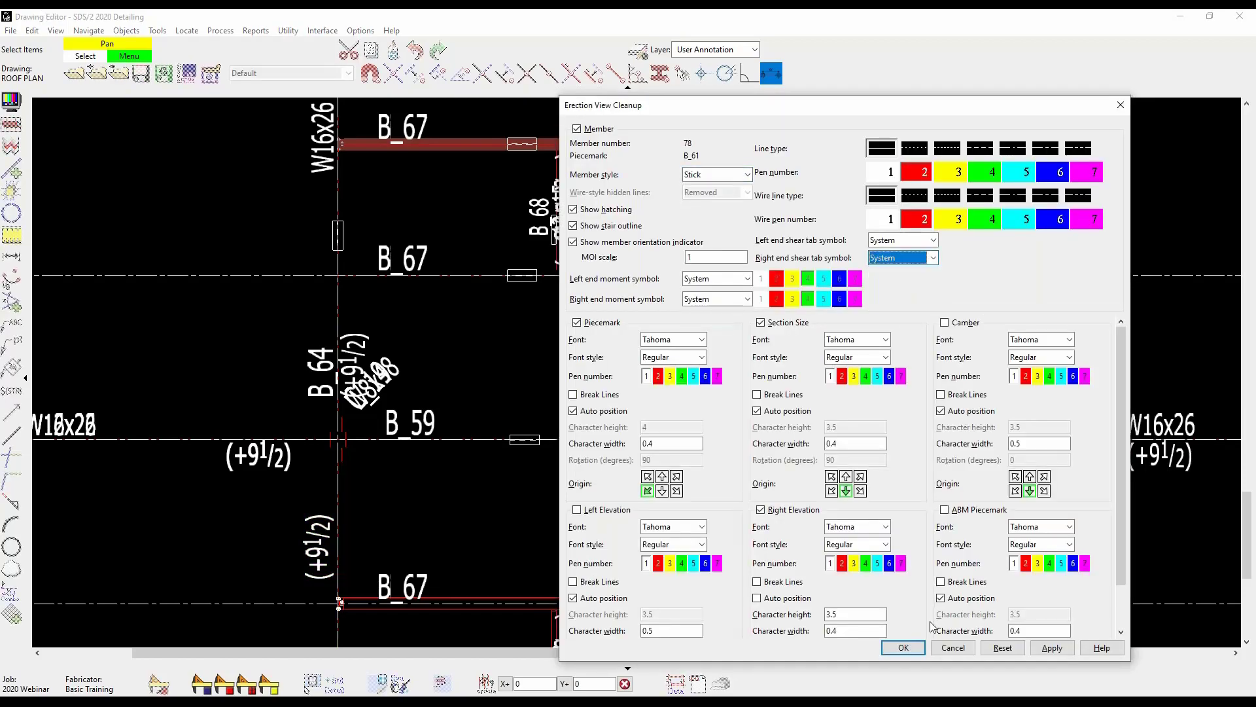
{"action": "left_click", "coordinate": [913, 652]}
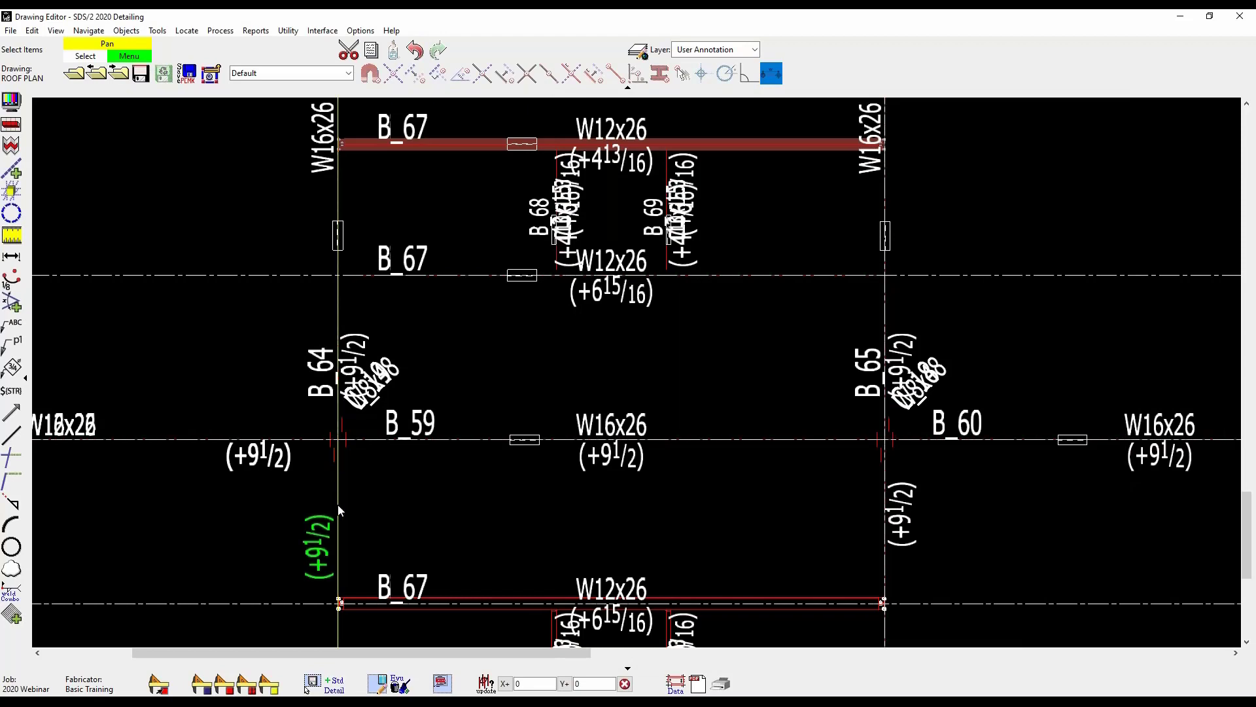
Step: Set the left end moment symbol of beam B_61 to Shown in Erection View Cleanup
{"action": "left_click", "coordinate": [316, 532]}
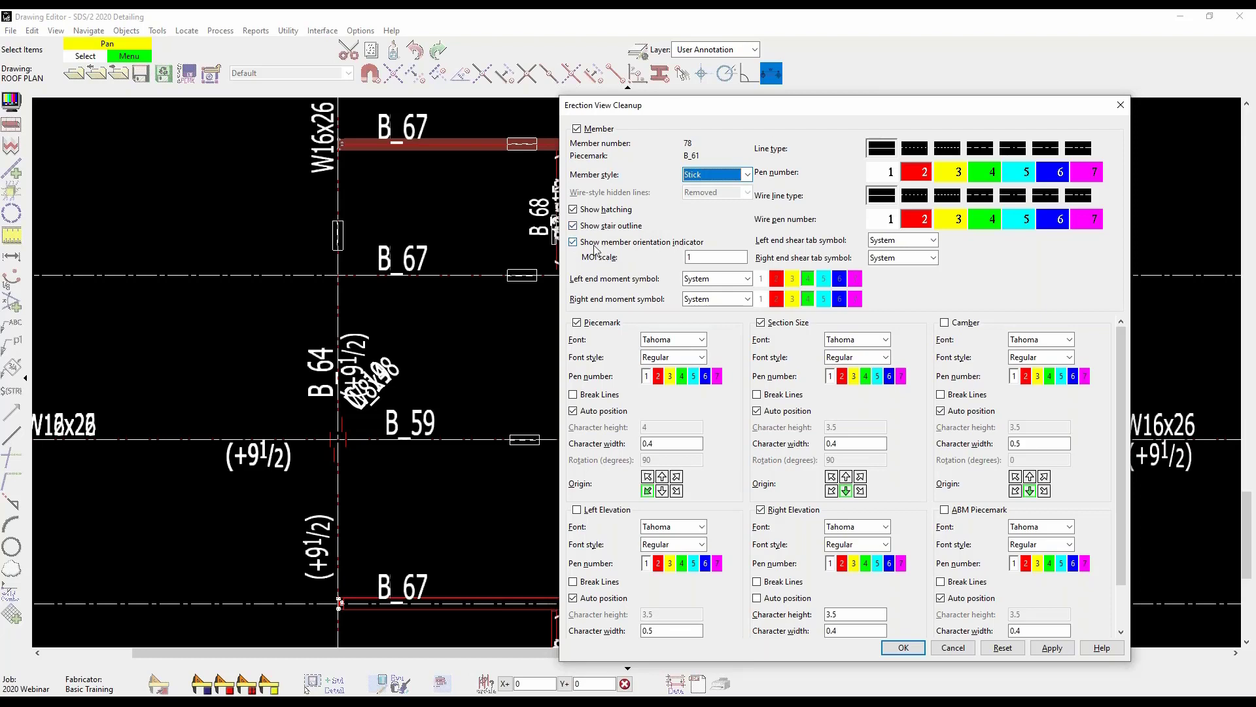
{"action": "left_click", "coordinate": [704, 261]}
{"action": "left_click", "coordinate": [716, 279]}
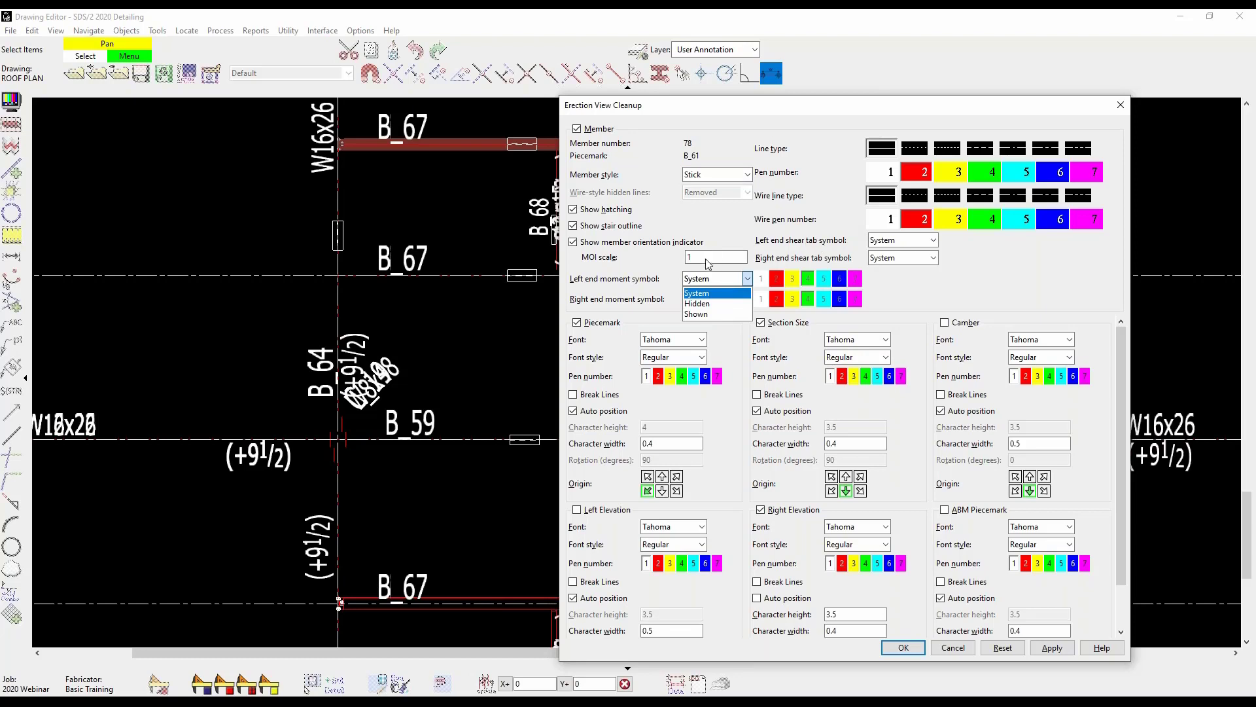
{"action": "left_click", "coordinate": [732, 314]}
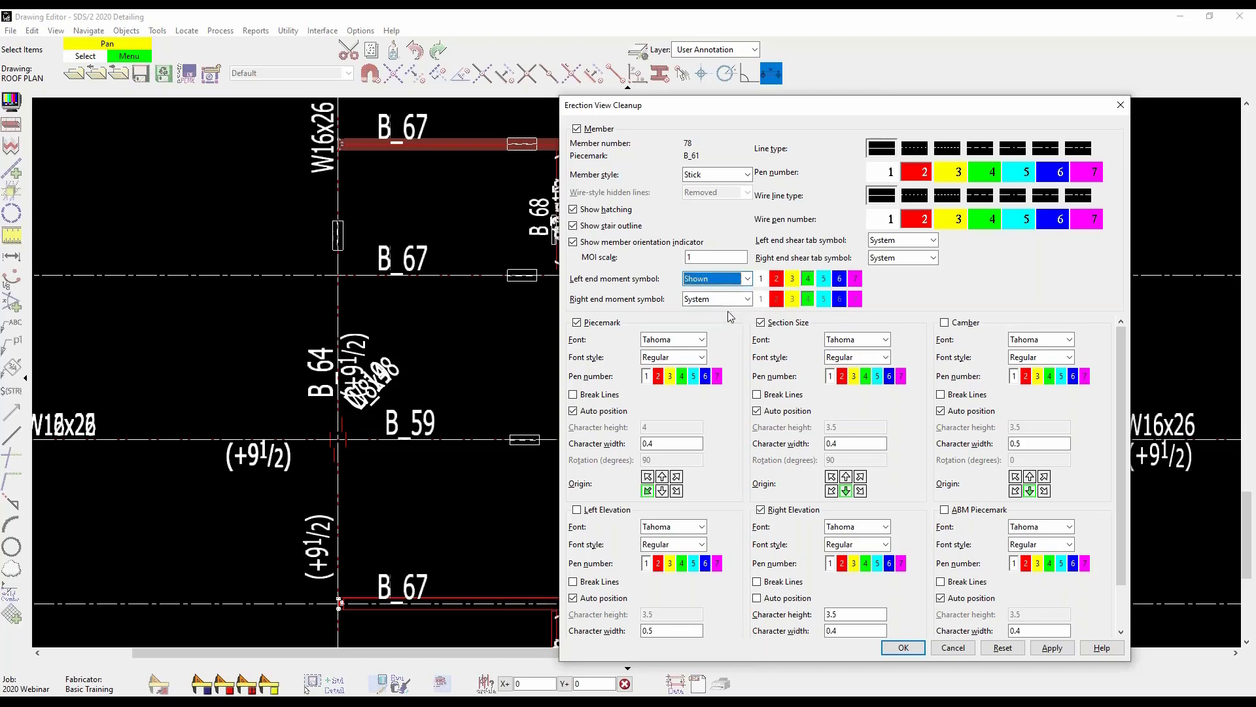
{"action": "left_click", "coordinate": [903, 648]}
Step: Move the moment symbol at the grid 3 end of beam B_61 slightly along the beam line
{"action": "scroll", "coordinate": [388, 300], "scroll_direction": "down", "scroll_amount": 3}
{"action": "scroll", "coordinate": [382, 242], "scroll_direction": "down", "scroll_amount": 2}
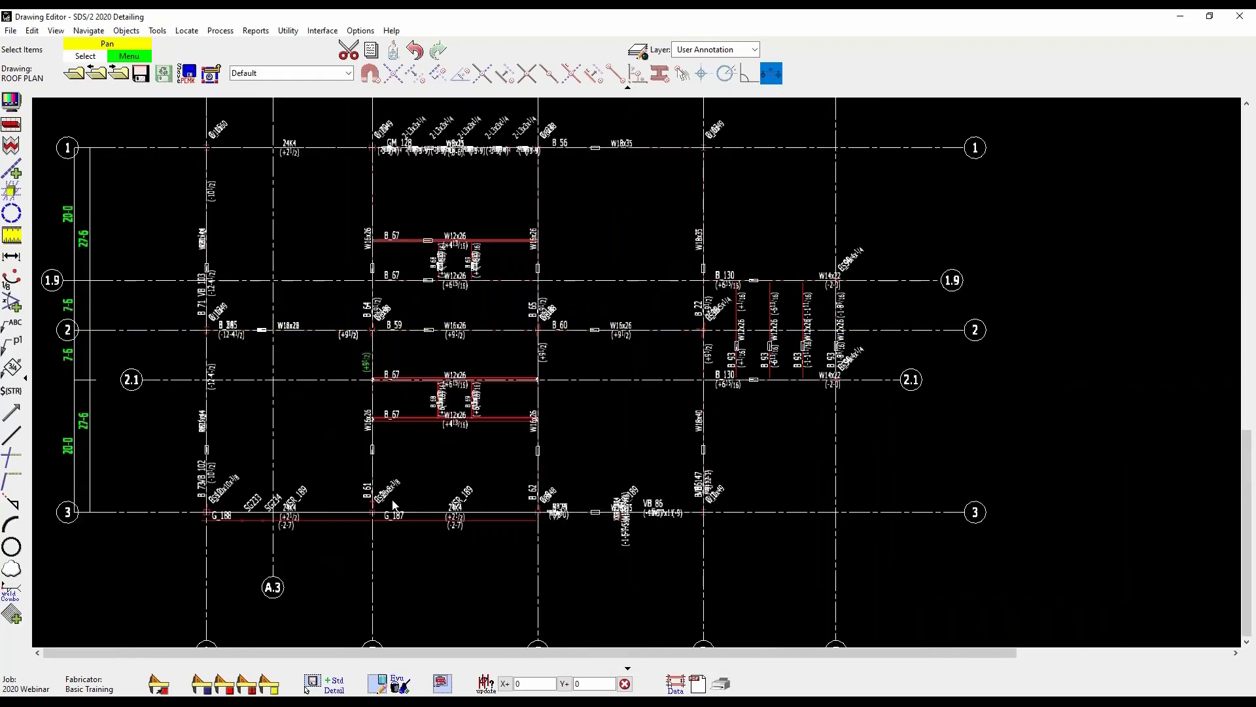
{"action": "scroll", "coordinate": [355, 507], "scroll_direction": "up", "scroll_amount": 5}
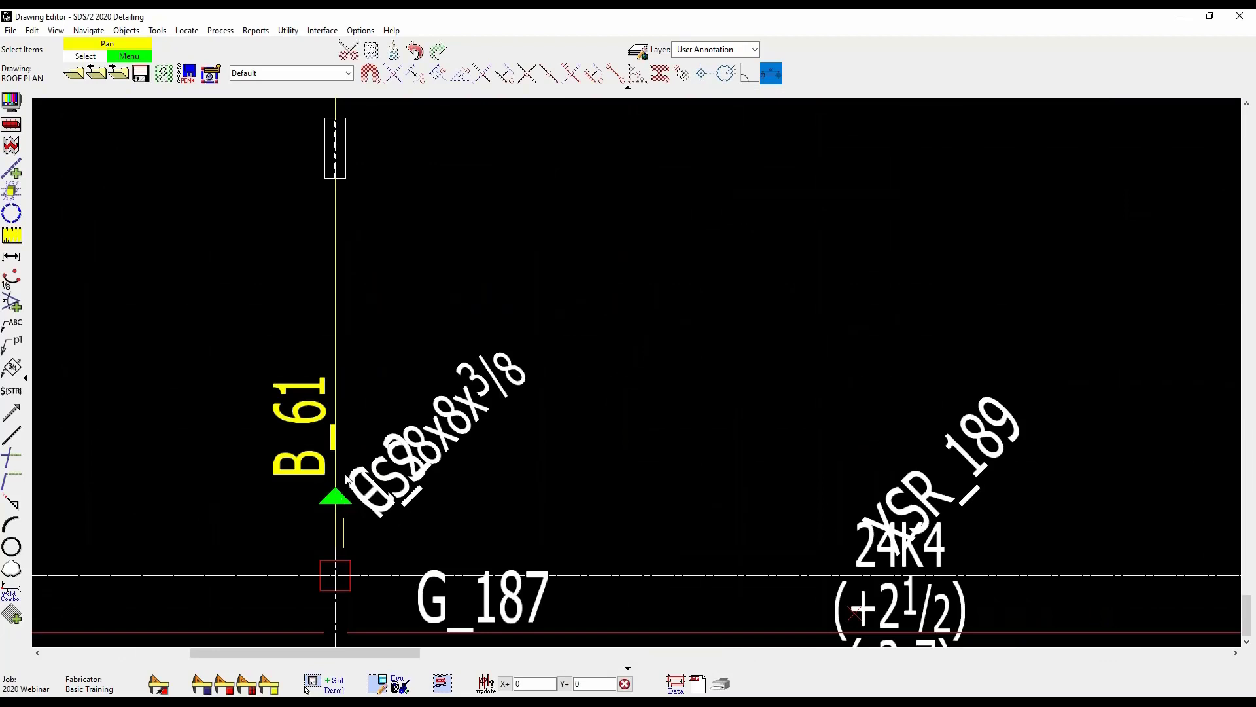
{"action": "left_click", "coordinate": [335, 501]}
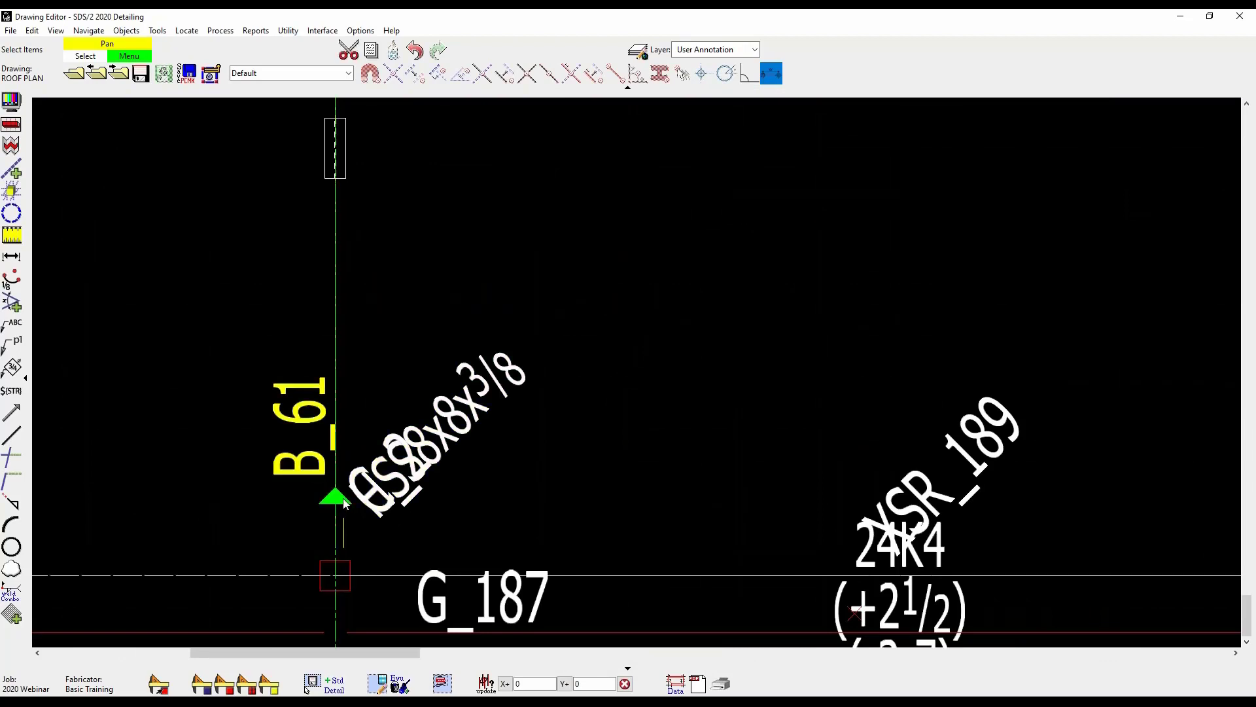
{"action": "mouse_move", "coordinate": [344, 500]}
{"action": "left_mouse_down"}
{"action": "mouse_move", "coordinate": [346, 444]}
{"action": "mouse_move", "coordinate": [360, 522]}
{"action": "mouse_move", "coordinate": [359, 487]}
{"action": "mouse_move", "coordinate": [360, 501]}
{"action": "left_mouse_up"}
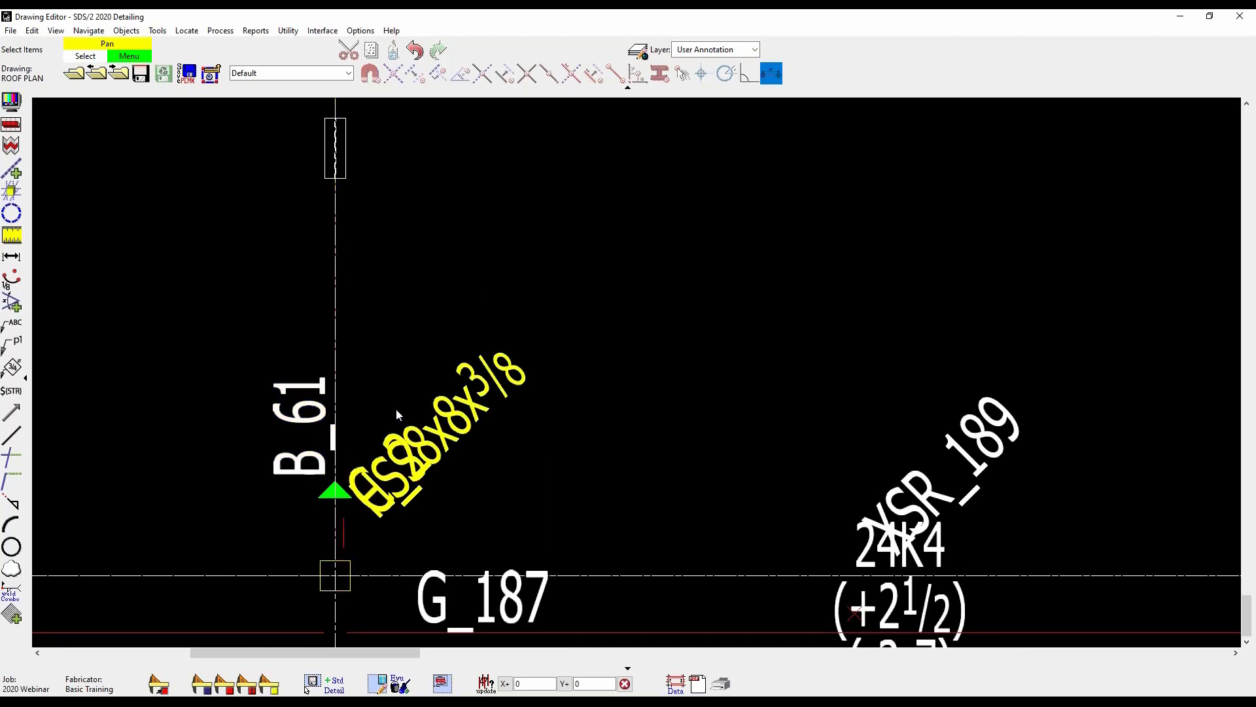
Step: Review the line type, pen and moment symbol settings of beam B_61 in Erection View Cleanup and close the dialog
{"action": "scroll", "coordinate": [401, 351], "scroll_direction": "down", "scroll_amount": 4}
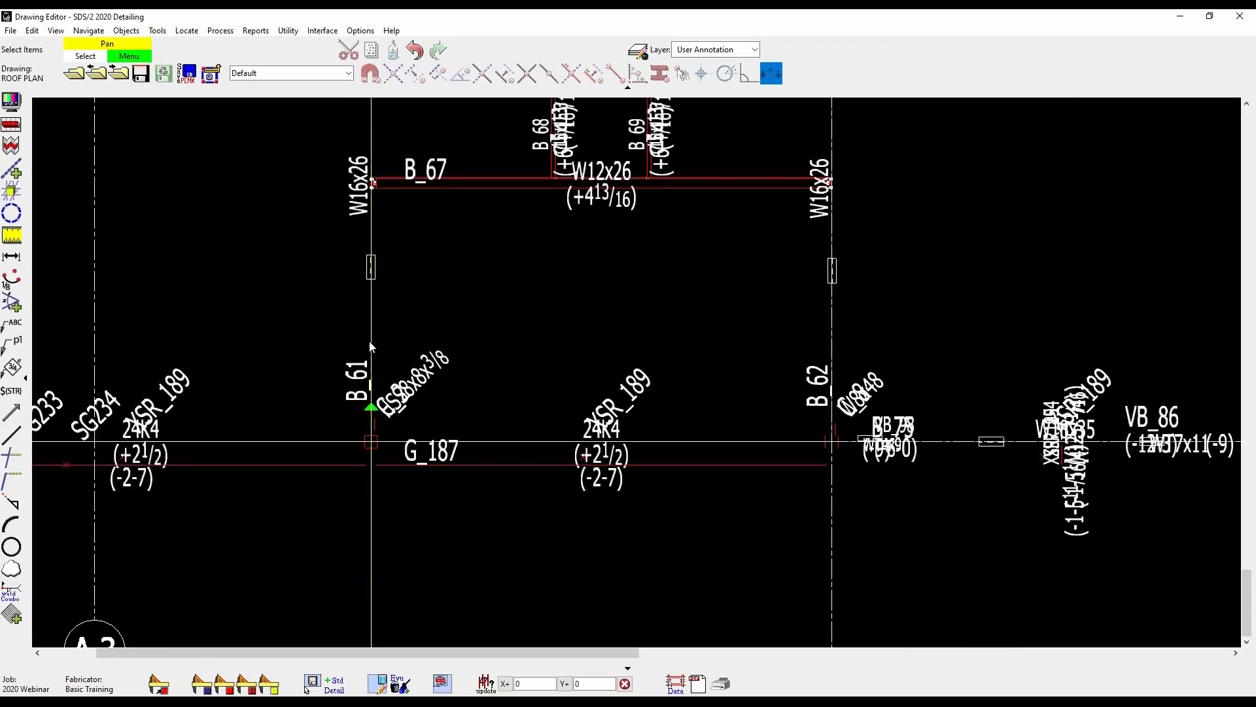
{"action": "scroll", "coordinate": [392, 281], "scroll_direction": "down", "scroll_amount": 2}
{"action": "scroll", "coordinate": [396, 167], "scroll_direction": "up", "scroll_amount": 3}
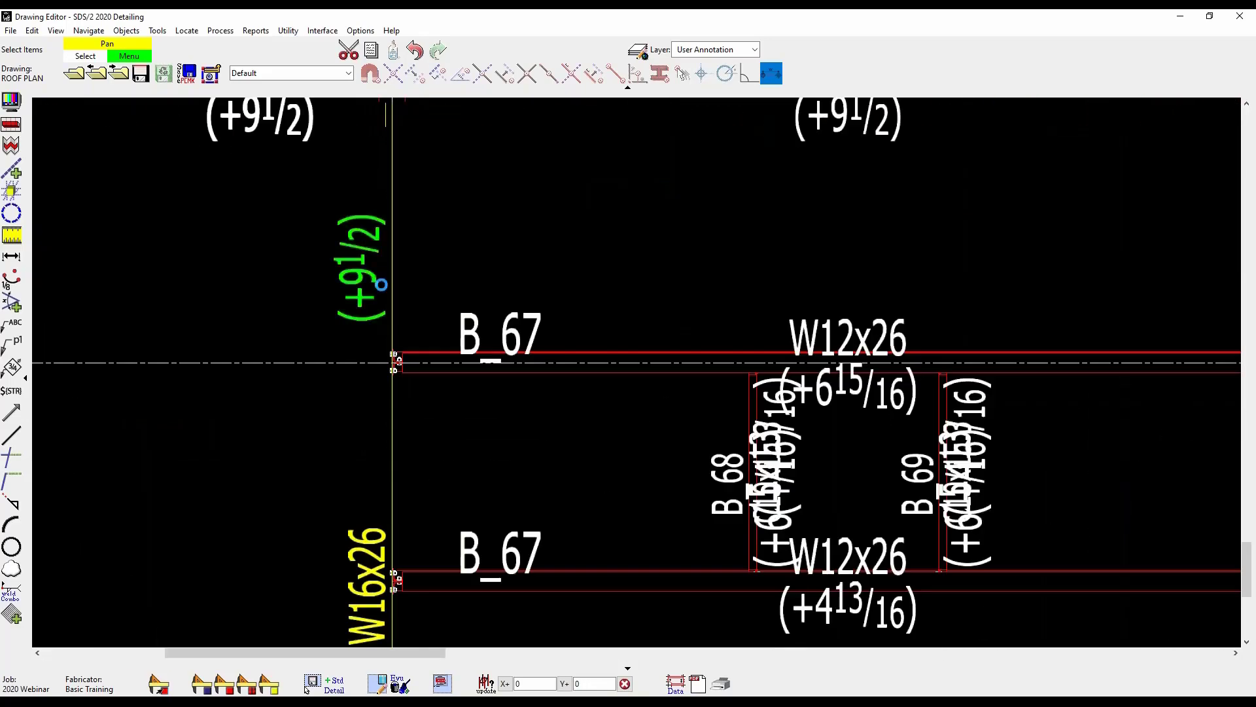
{"action": "double_click", "coordinate": [478, 322]}
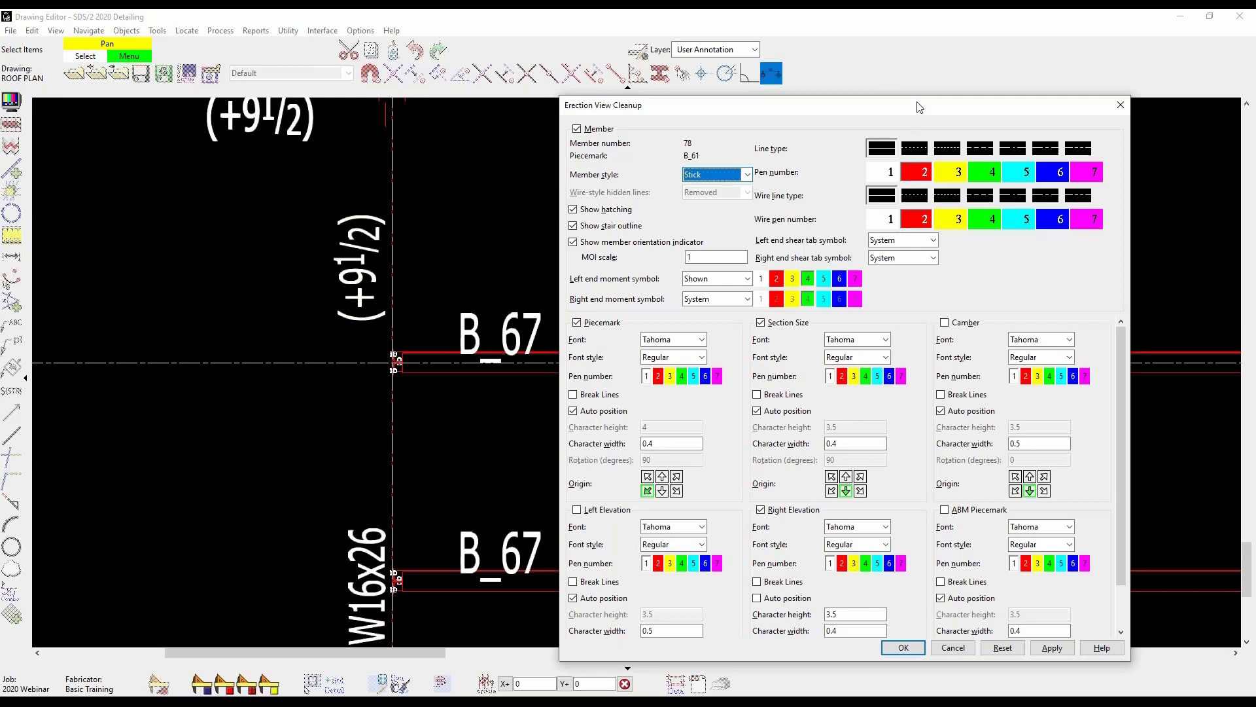
{"action": "left_click_drag", "start_coordinate": [919, 107], "coordinate": [814, 68]}
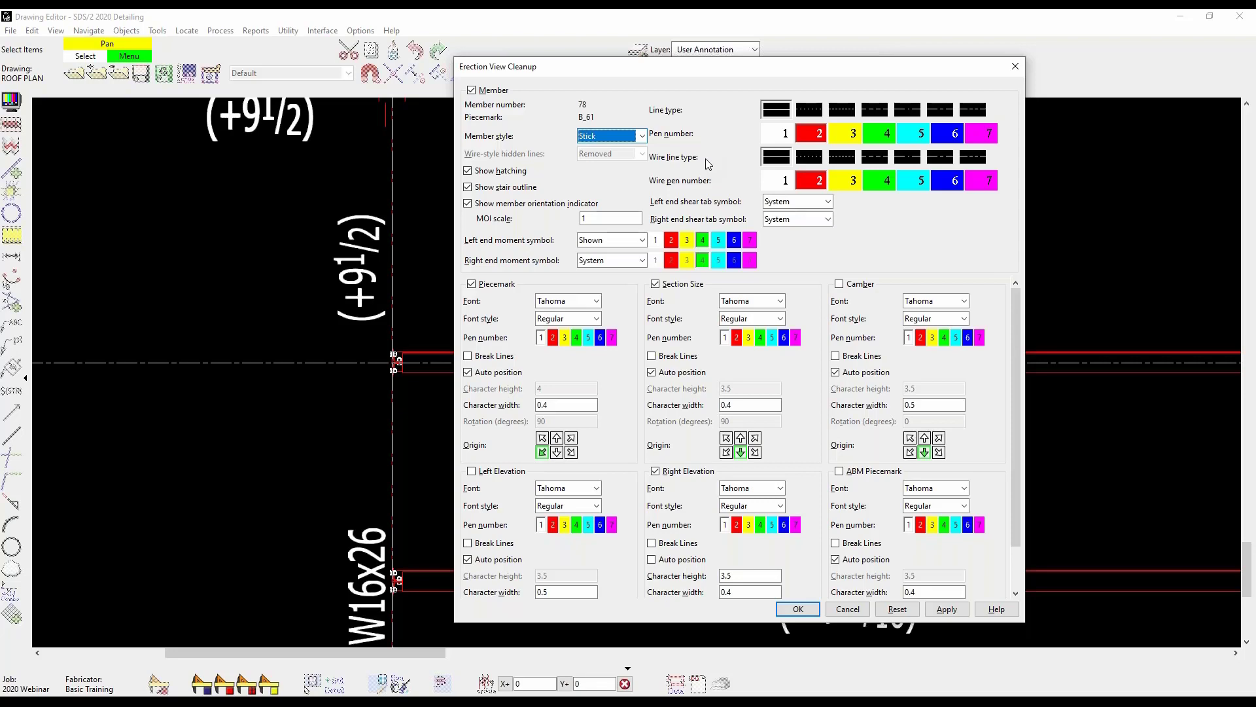
{"action": "left_click_drag", "start_coordinate": [914, 66], "coordinate": [659, 68]}
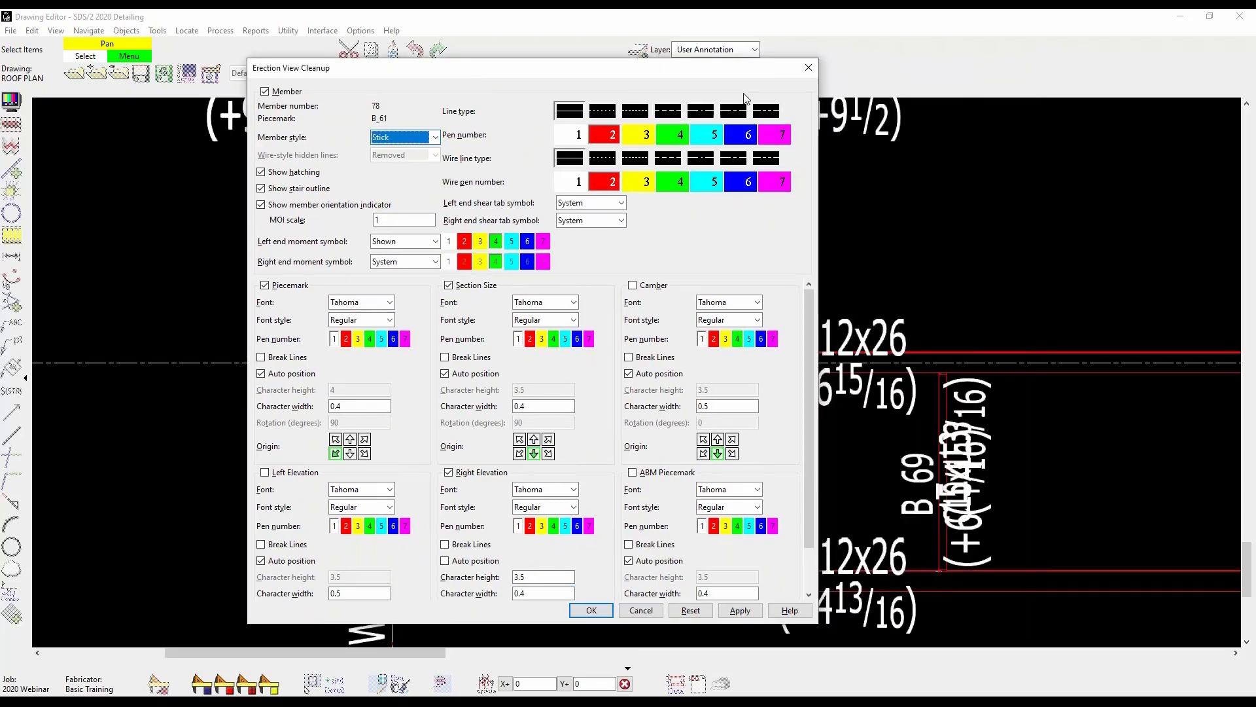
{"action": "left_click", "coordinate": [809, 68]}
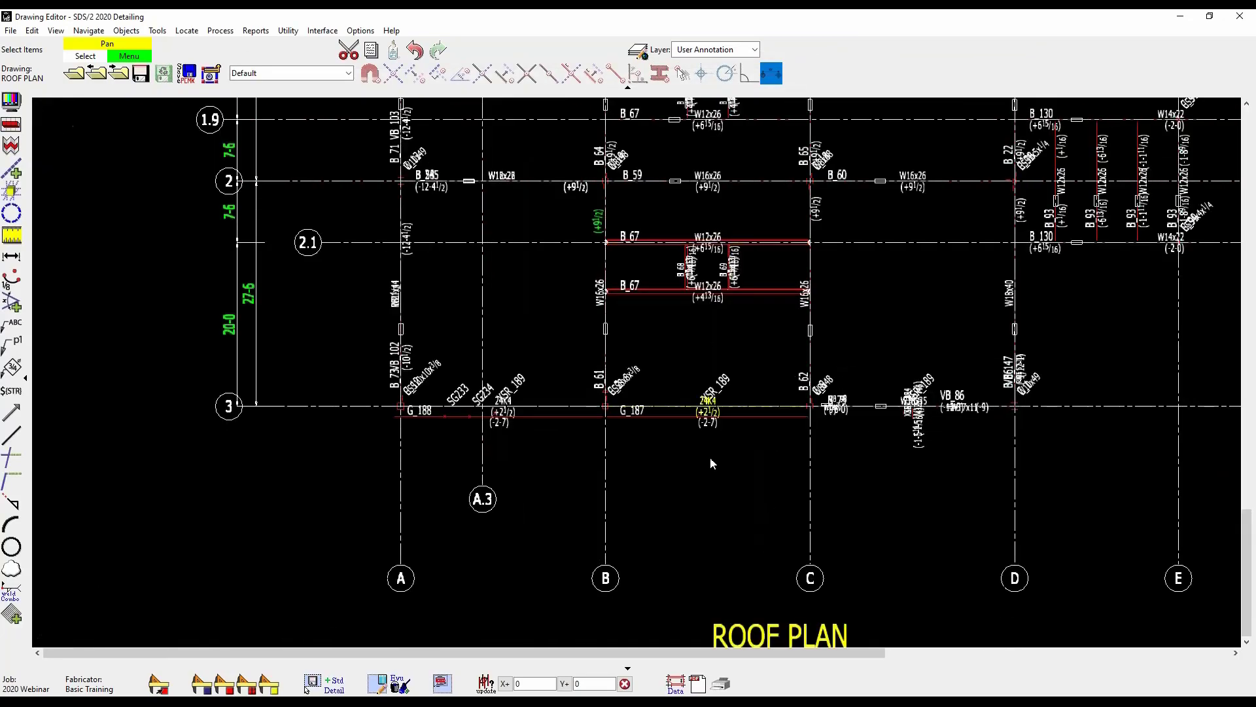
Step: Change the line type of girt G_187 along grid 3 to the last dash-dot pattern in Erection View Cleanup
{"action": "scroll", "coordinate": [740, 427], "scroll_direction": "up", "scroll_amount": 3}
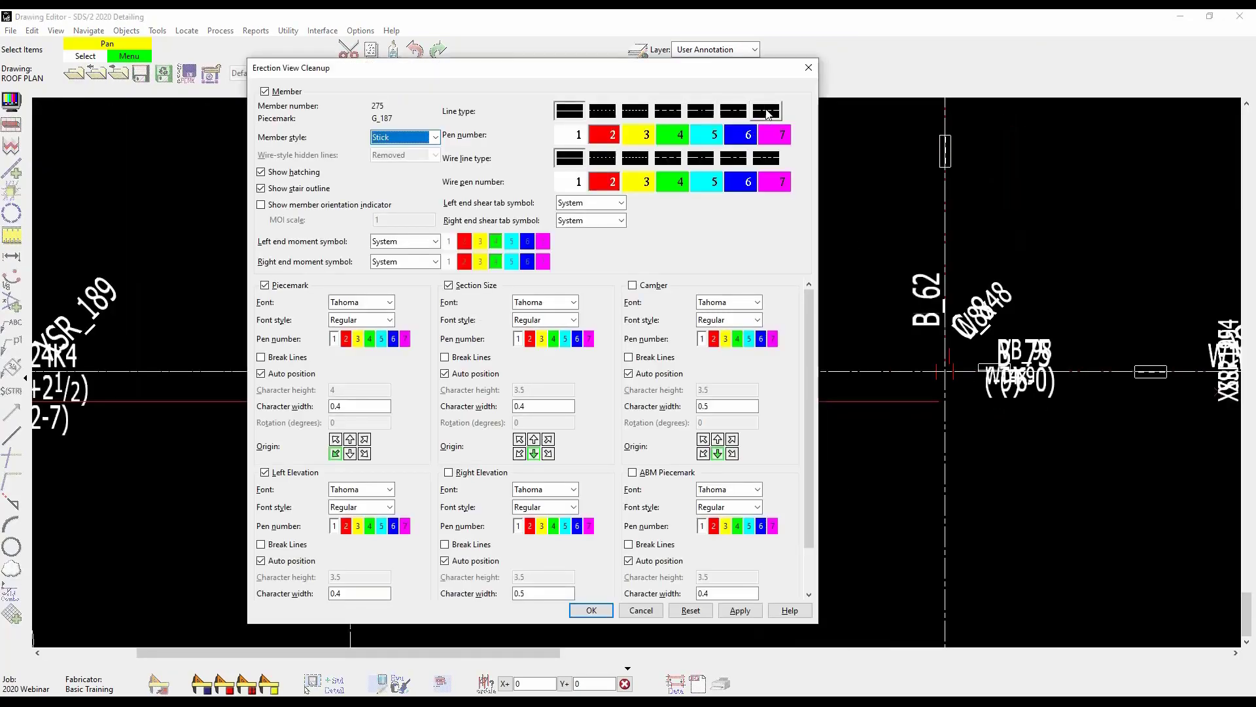
{"action": "left_click", "coordinate": [768, 113]}
{"action": "left_click", "coordinate": [591, 610]}
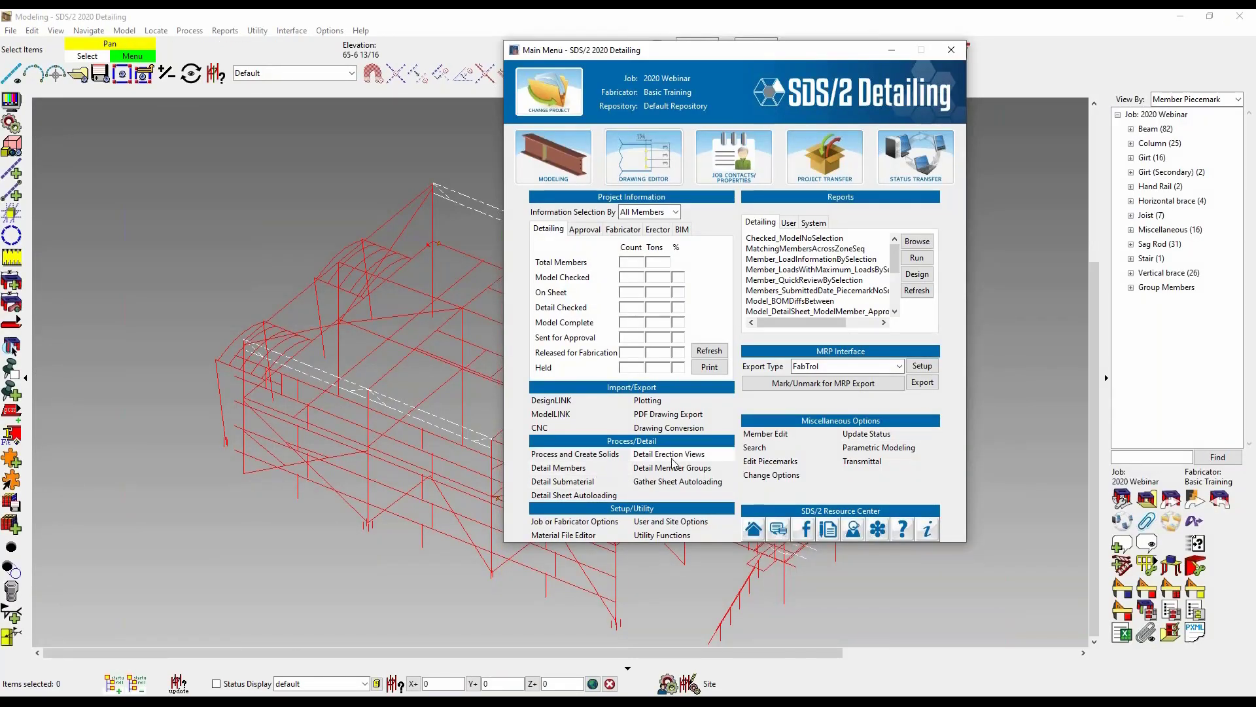
Step: Detail the ROOF PLAN erection view again from the Main Menu using its stored detailing method
{"action": "left_click", "coordinate": [668, 453]}
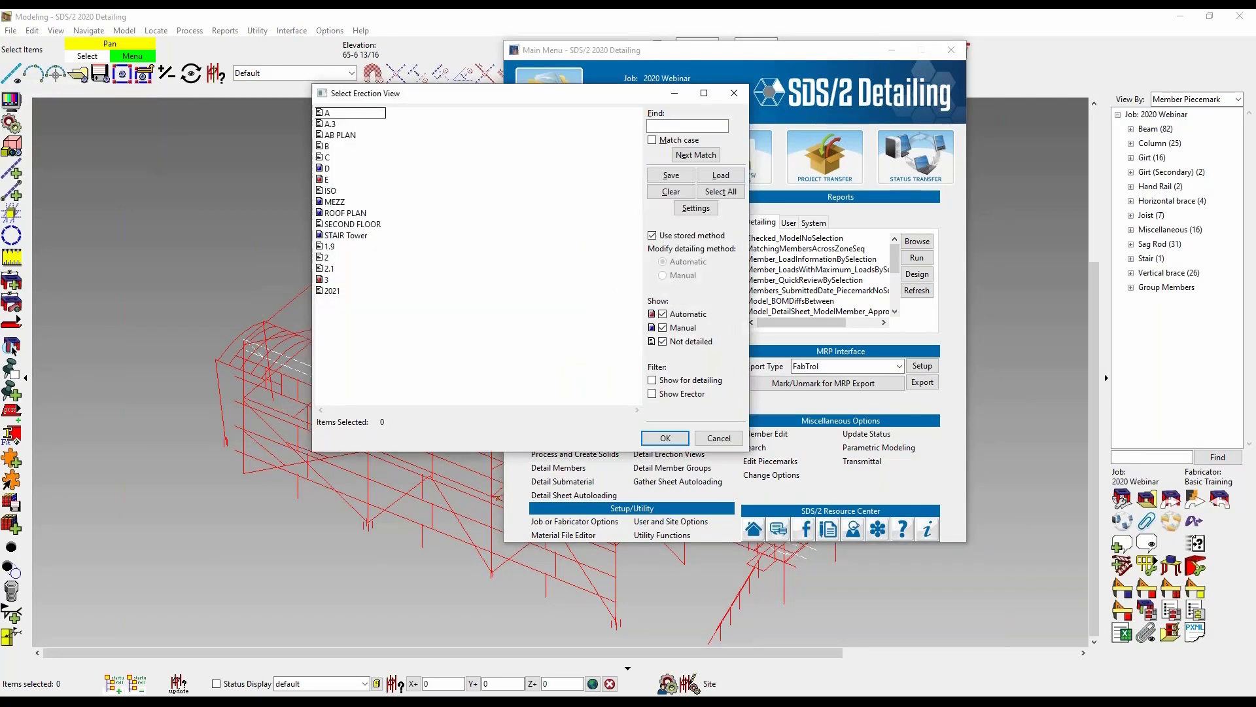
{"action": "left_click", "coordinate": [337, 214]}
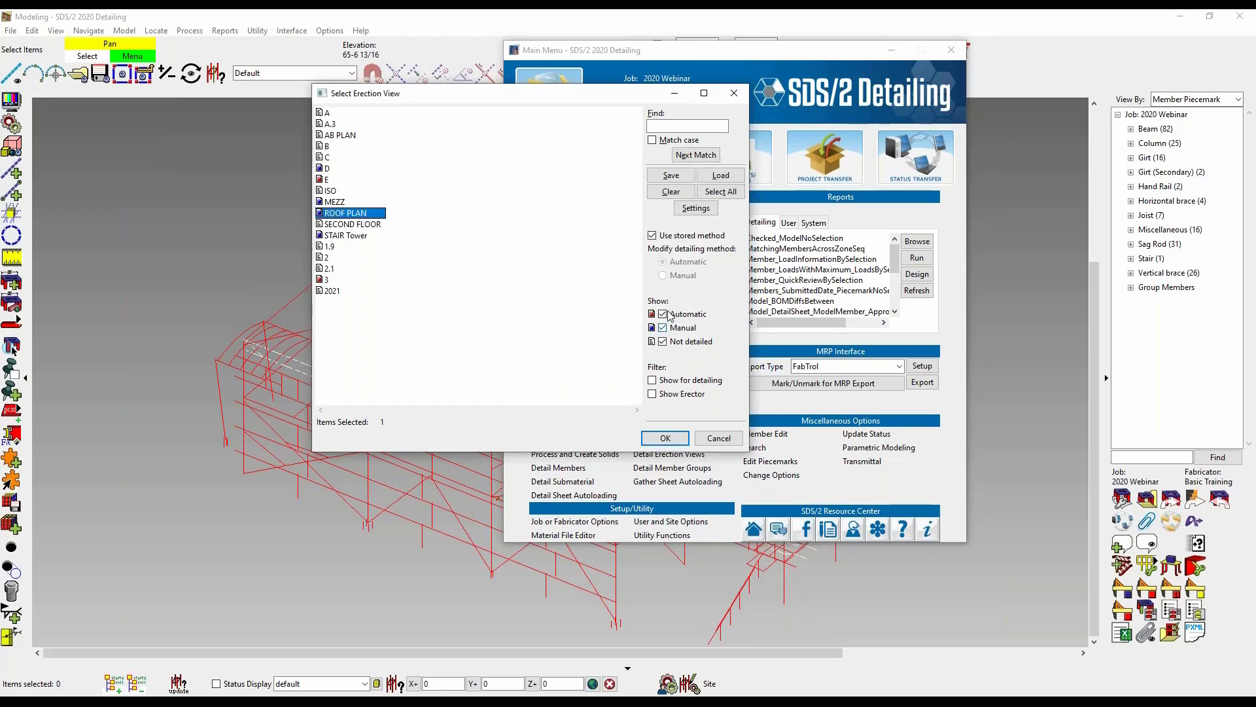
{"action": "left_click", "coordinate": [665, 438]}
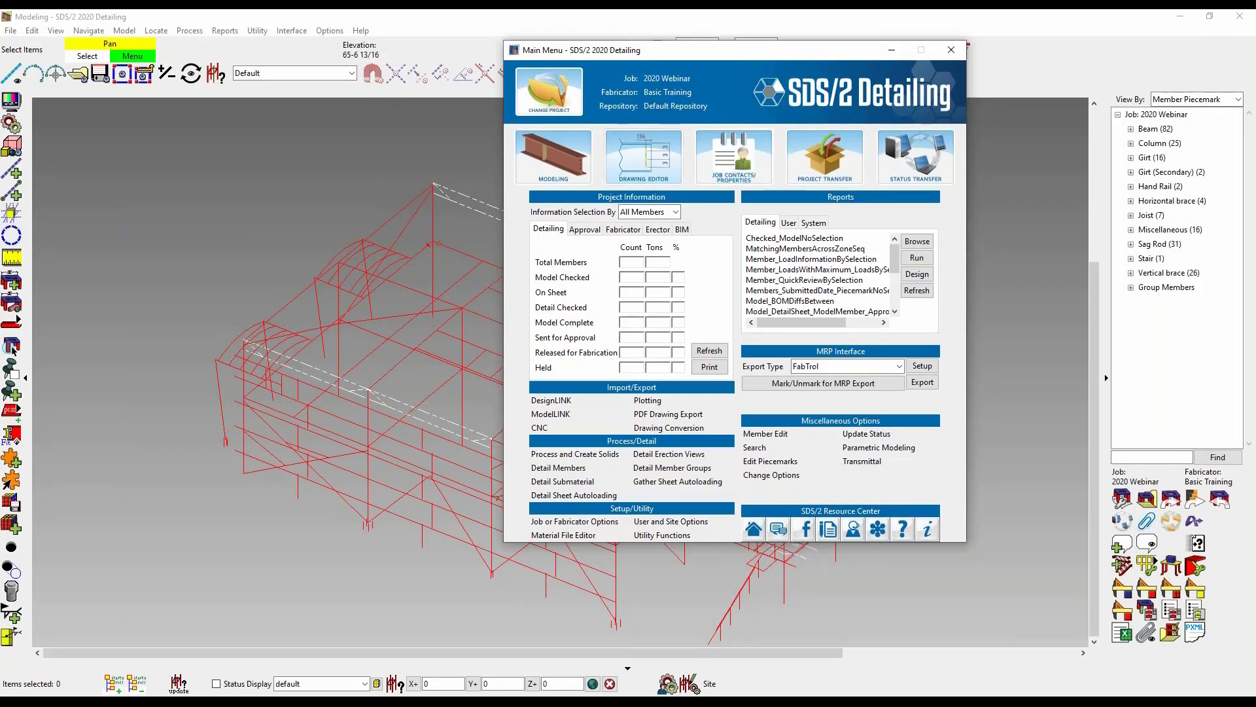
Step: Reopen the ROOF PLAN erection view in the Drawing Editor to check girt G_187 along grid 3
{"action": "left_click", "coordinate": [644, 157]}
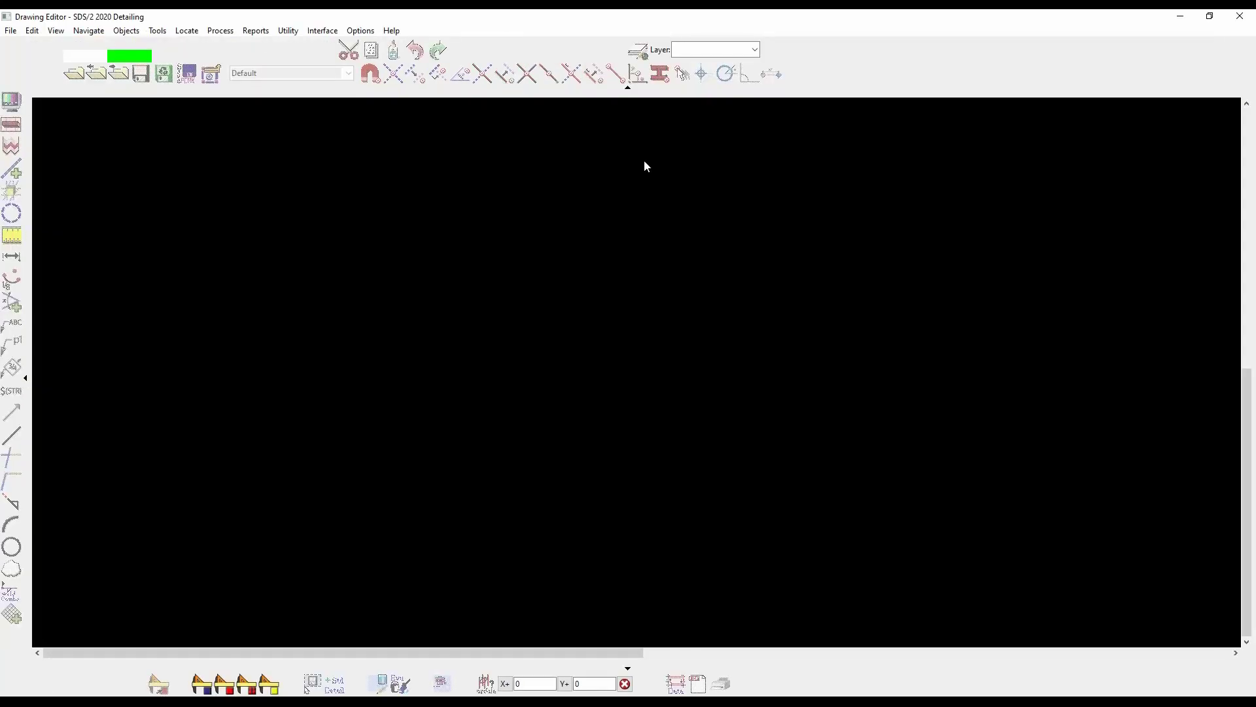
{"action": "left_click", "coordinate": [916, 429]}
{"action": "left_click", "coordinate": [566, 294]}
{"action": "double_click", "coordinate": [571, 287]}
{"action": "scroll", "coordinate": [594, 363], "scroll_direction": "up", "scroll_amount": 6}
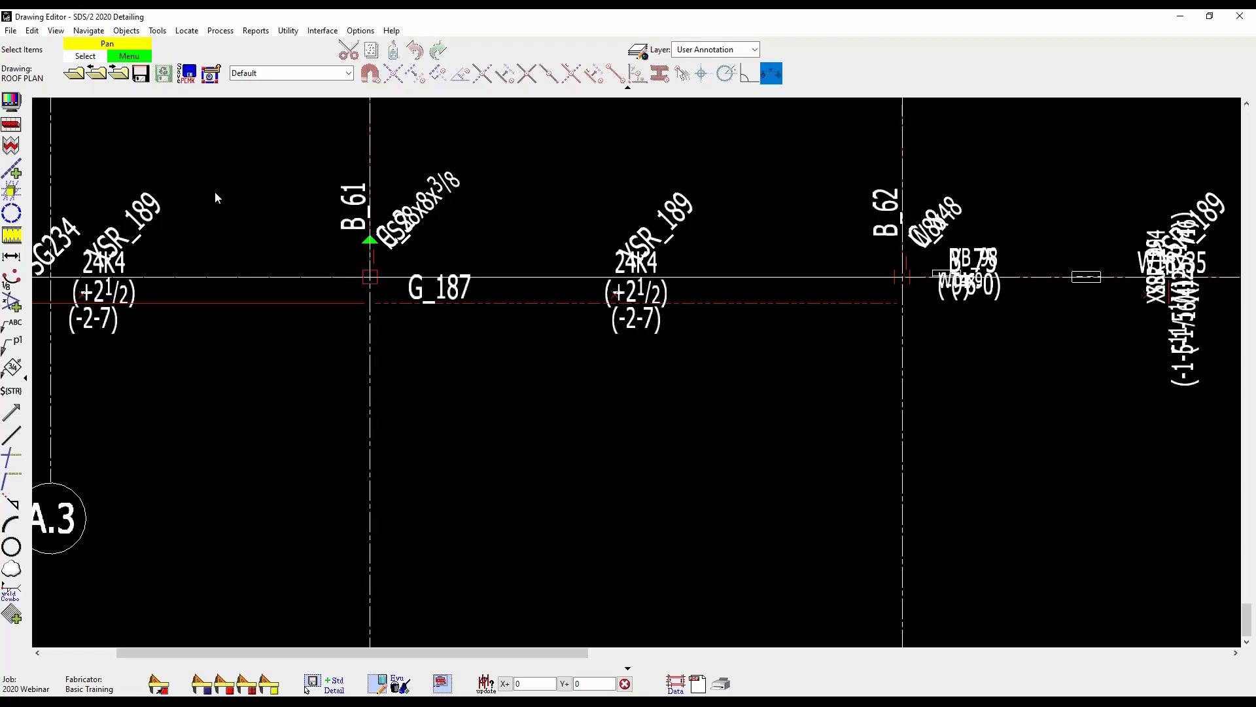
Step: Review the ROOF PLAN erection view detailing settings for appearance, annotations and concrete member line styles
{"action": "key", "text": "ctrl+d"}
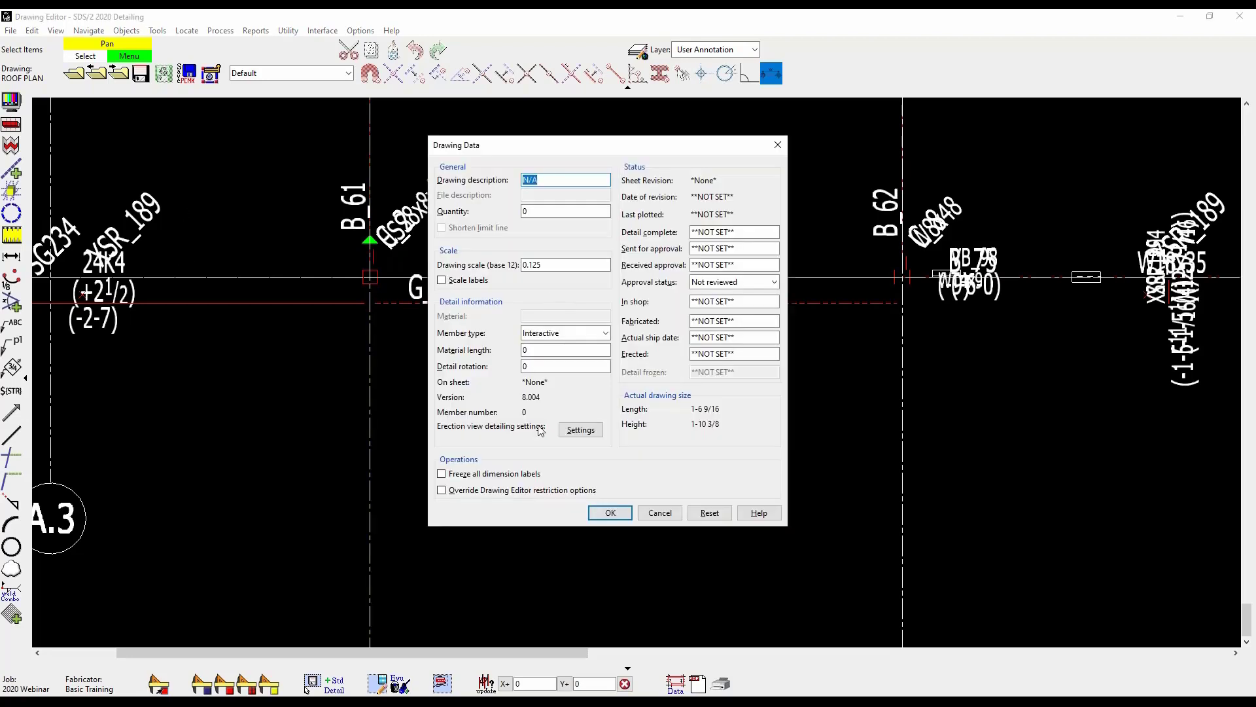
{"action": "left_click", "coordinate": [584, 430]}
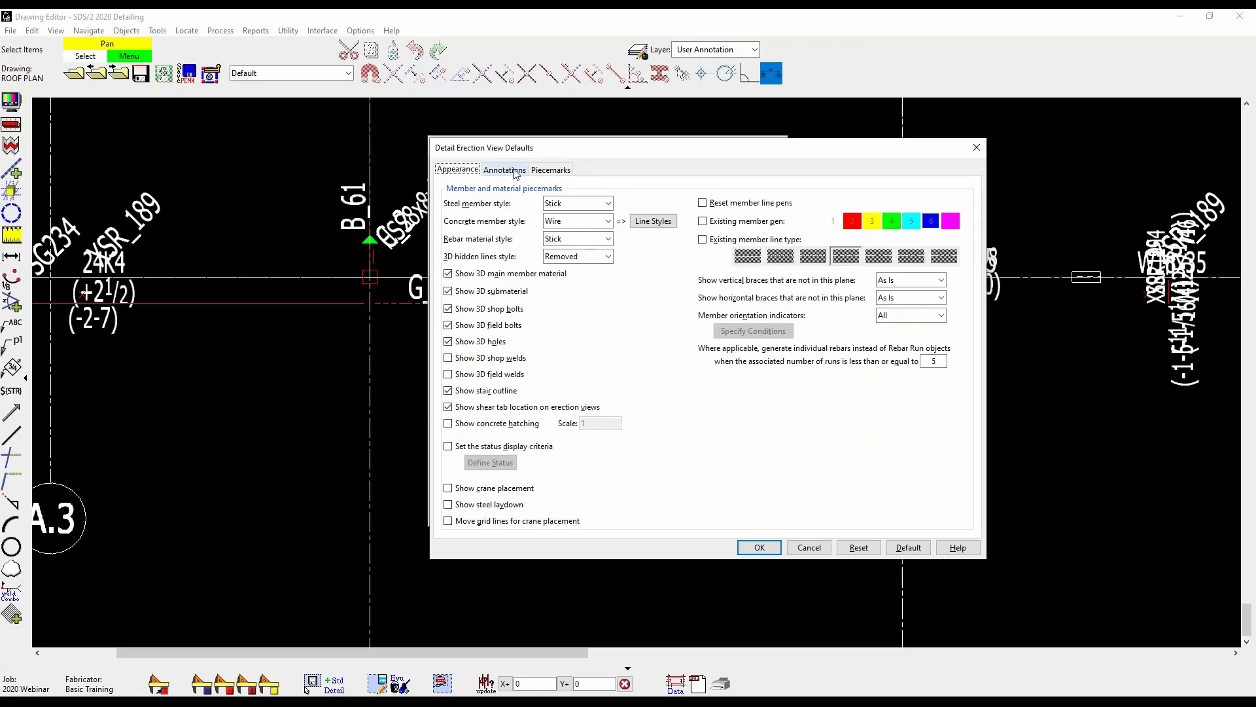
{"action": "left_click", "coordinate": [515, 173]}
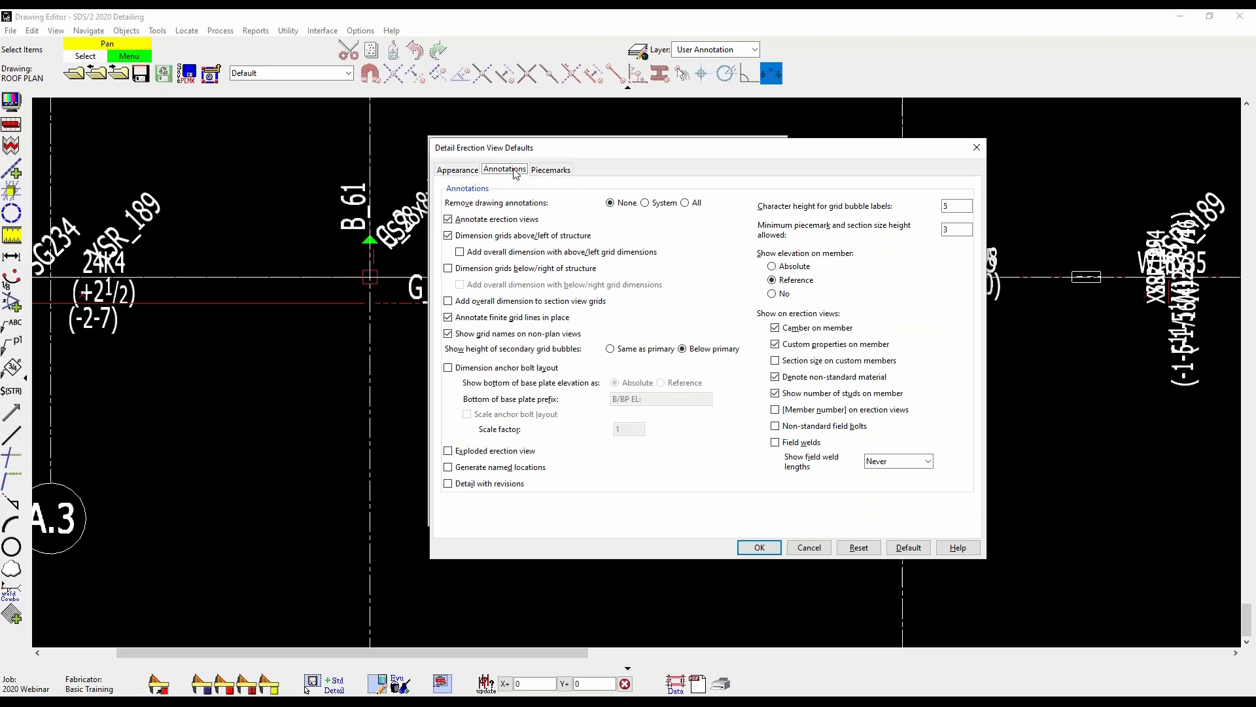
{"action": "left_click", "coordinate": [458, 170]}
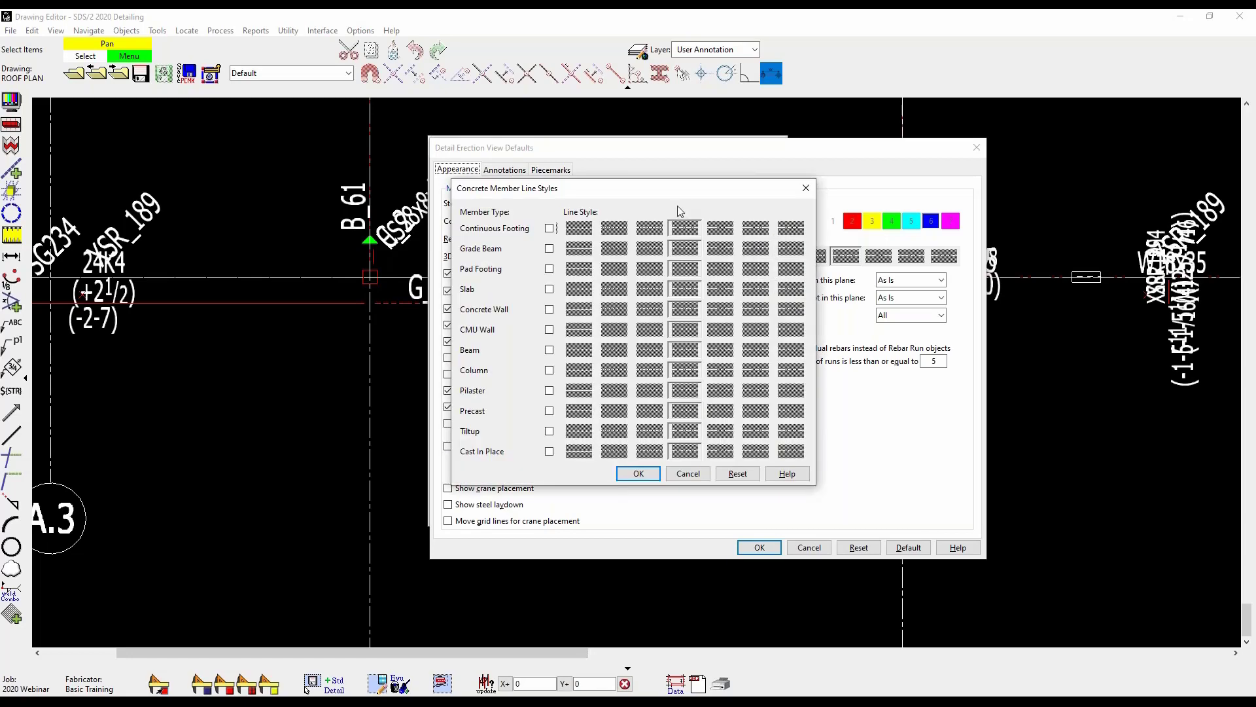
{"action": "left_click_drag", "start_coordinate": [677, 196], "coordinate": [626, 190]}
{"action": "left_click", "coordinate": [640, 471]}
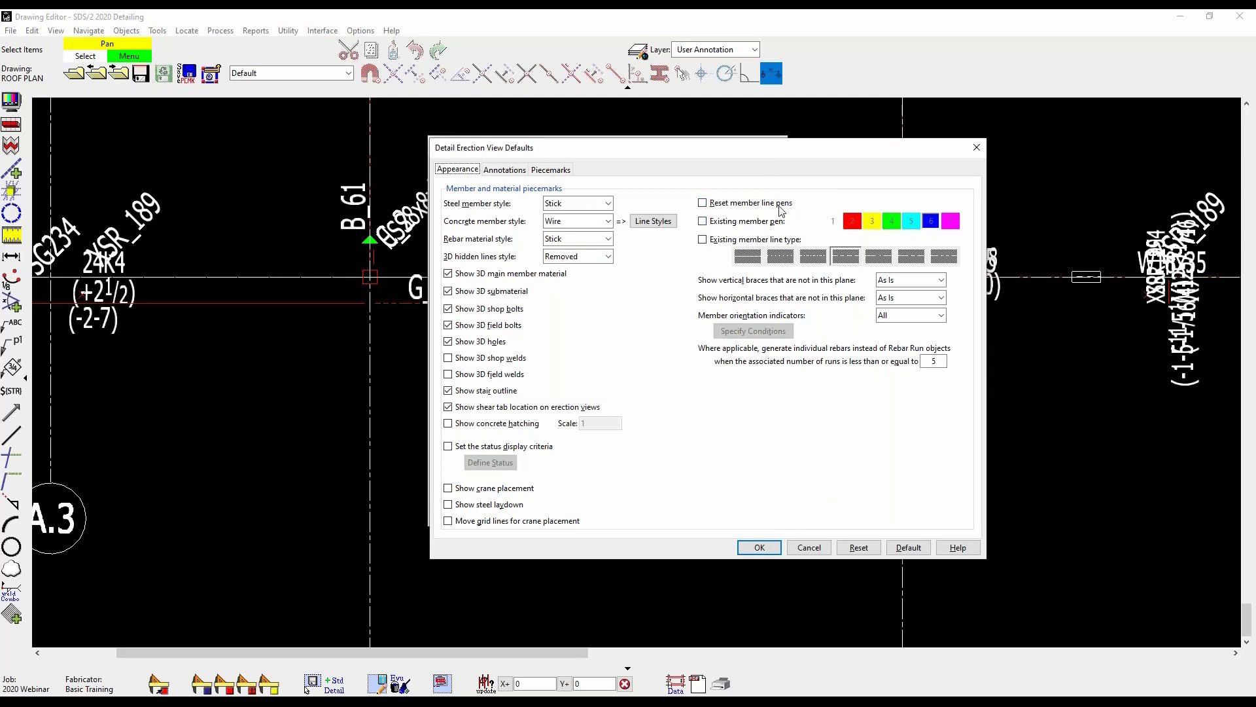
Step: Try the Reset member line pens option in the erection view detailing settings and close the drawing data
{"action": "left_click", "coordinate": [736, 203]}
{"action": "left_click", "coordinate": [759, 547]}
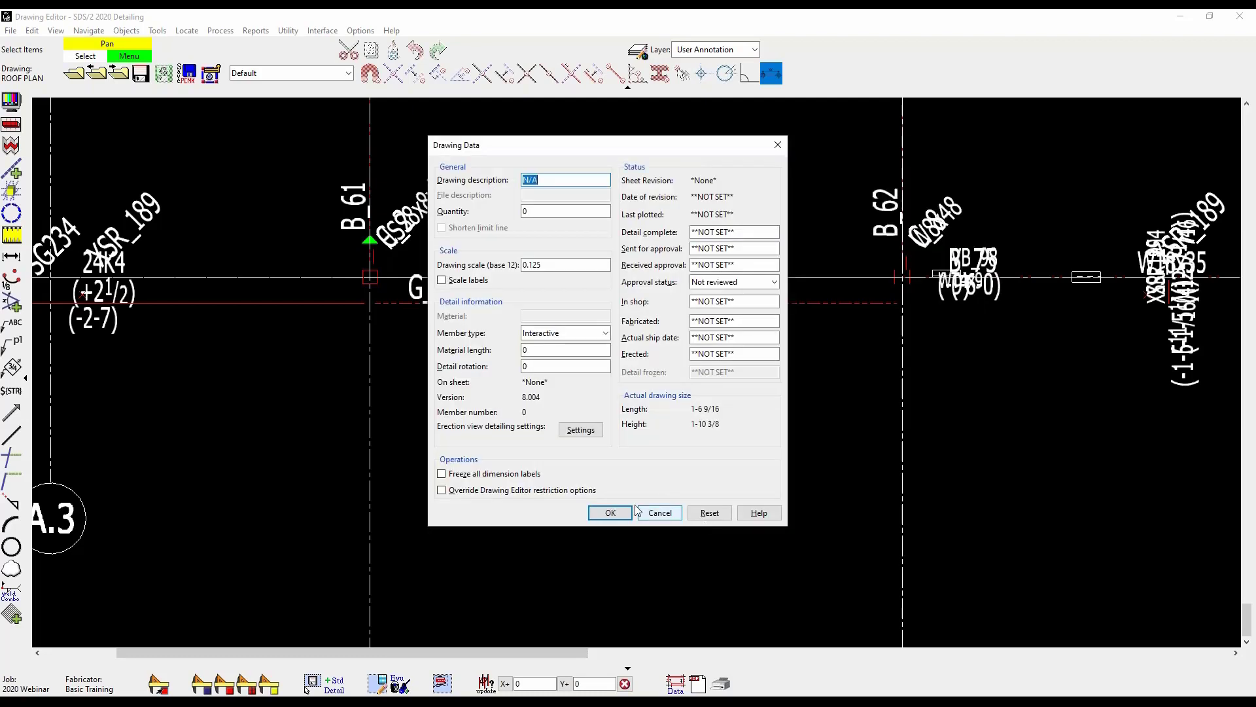
{"action": "left_click_drag", "start_coordinate": [538, 151], "coordinate": [681, 126]}
{"action": "left_click", "coordinate": [773, 496]}
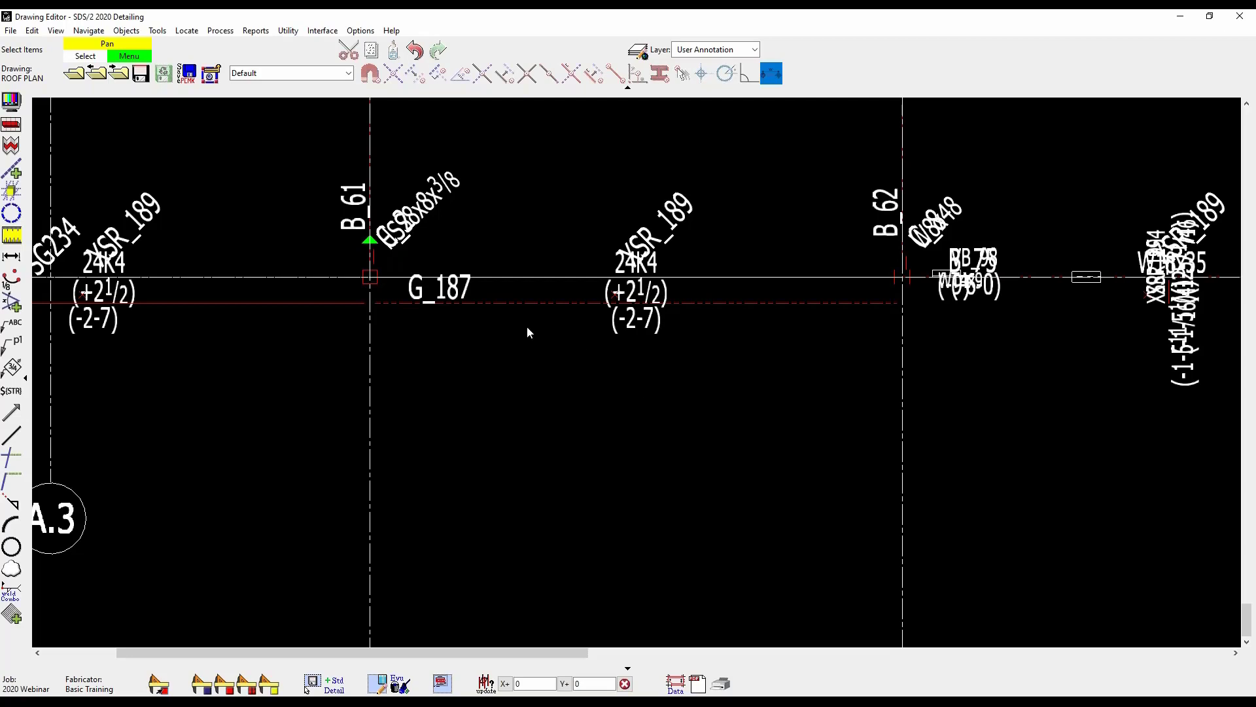
Step: Open the detail drawing of beam B_7 without saving the changes to ROOF PLAN
{"action": "left_click", "coordinate": [74, 73]}
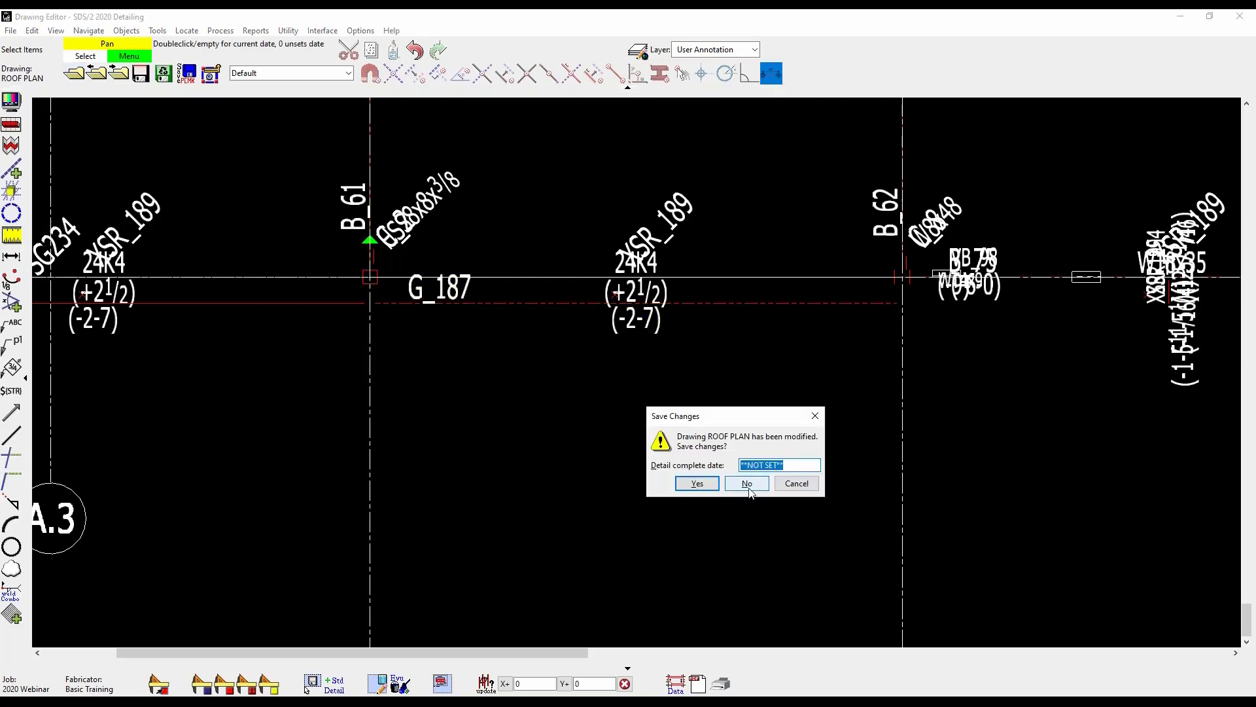
{"action": "left_click", "coordinate": [748, 484]}
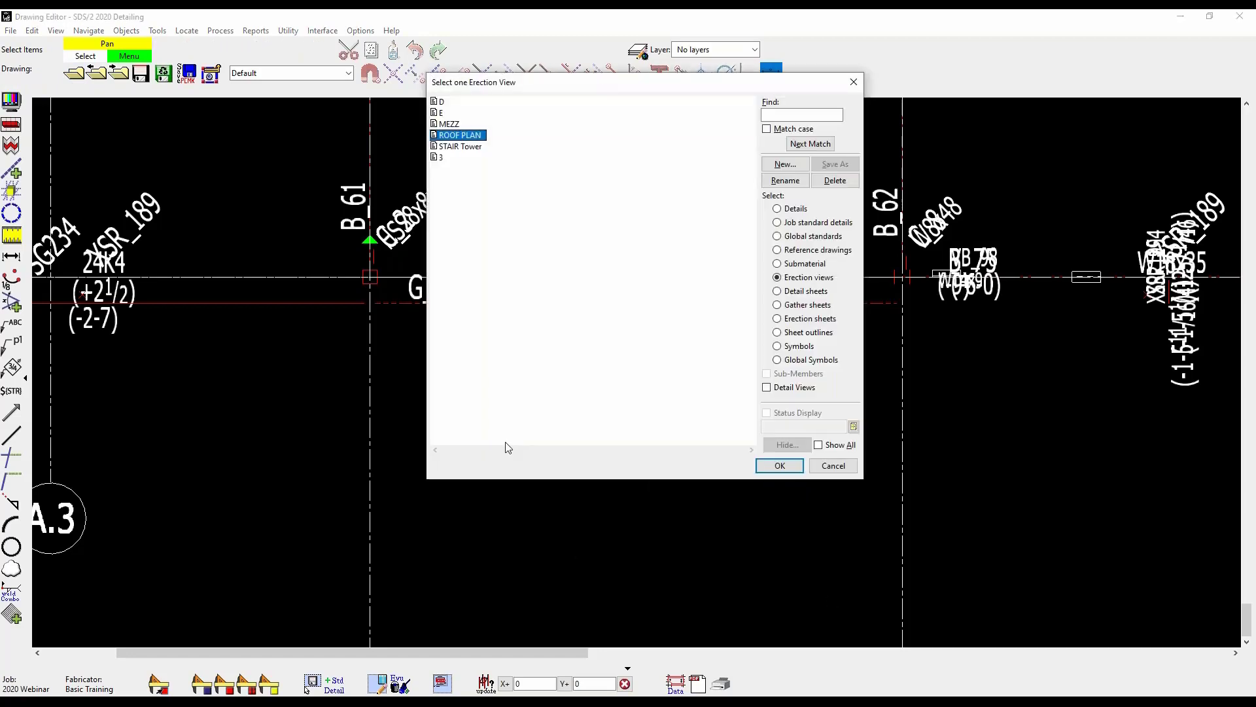
{"action": "left_click", "coordinate": [792, 208]}
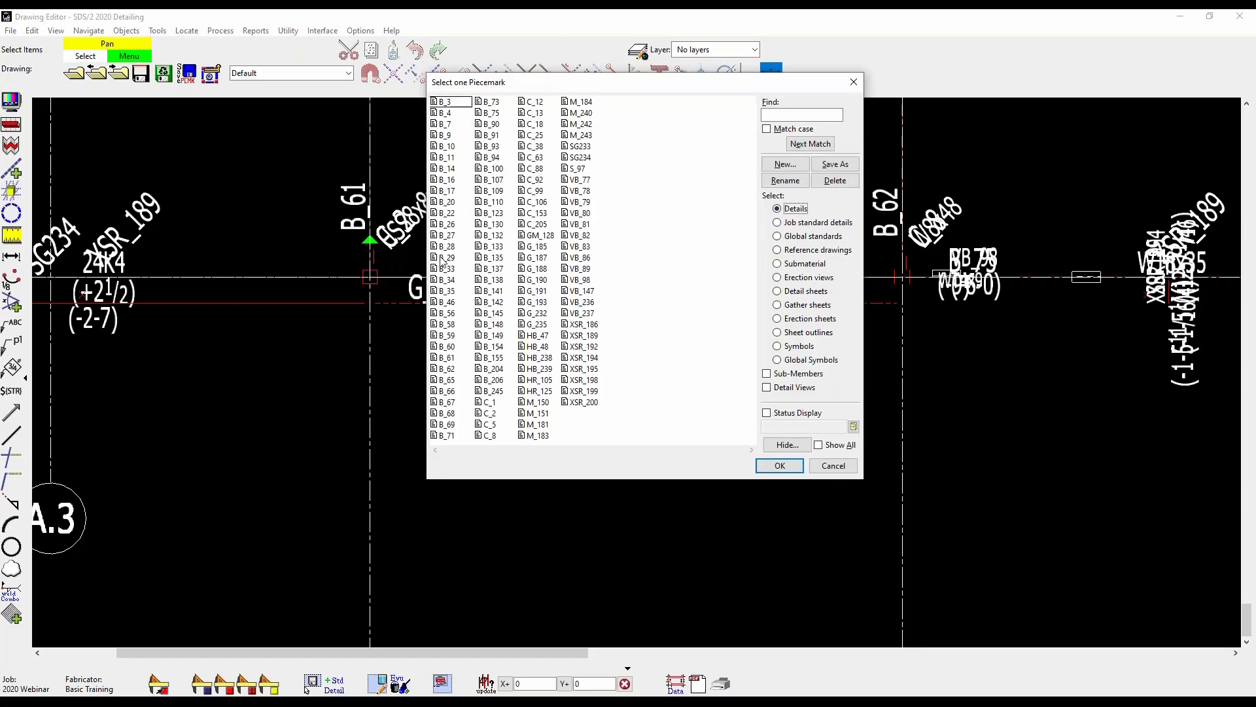
{"action": "left_click", "coordinate": [449, 124]}
{"action": "double_click", "coordinate": [448, 124]}
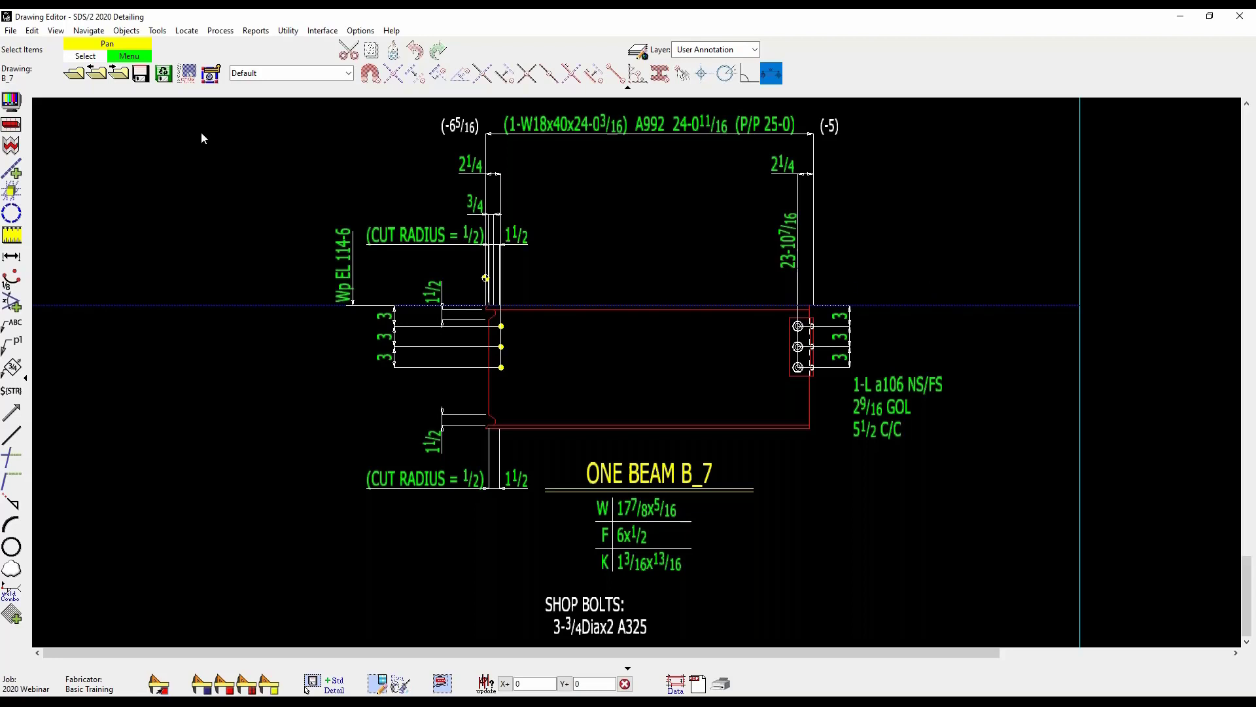
Step: Start a detail view on the unshortened drawing, framing an area about 2'-3" by 1'-5" around the beam's lower left cope and its dimensions
{"action": "left_click", "coordinate": [133, 33]}
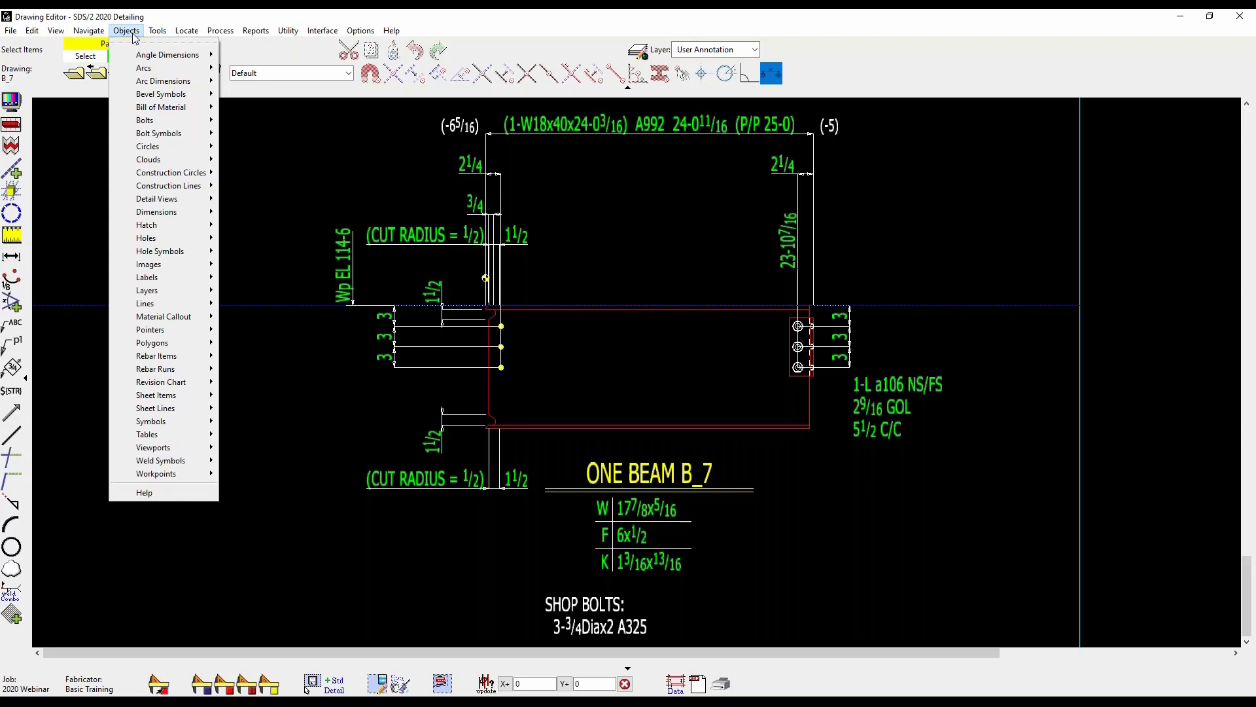
{"action": "mouse_move", "coordinate": [160, 199]}
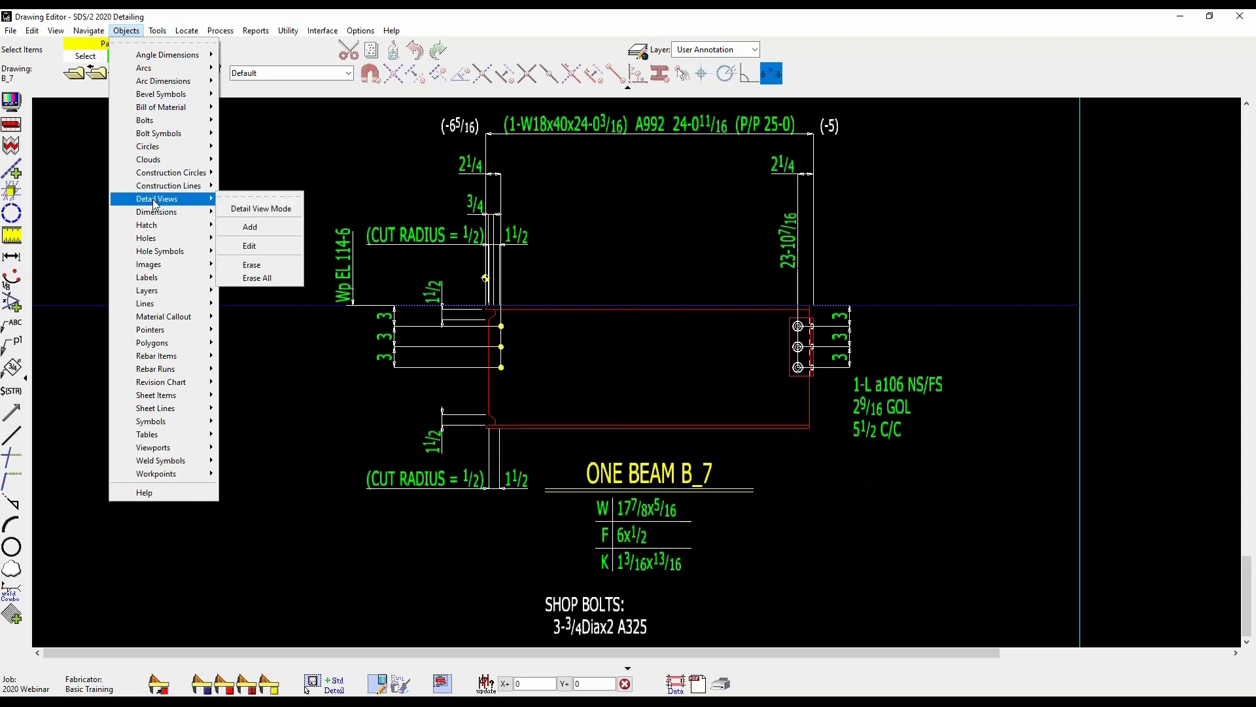
{"action": "left_click", "coordinate": [284, 227]}
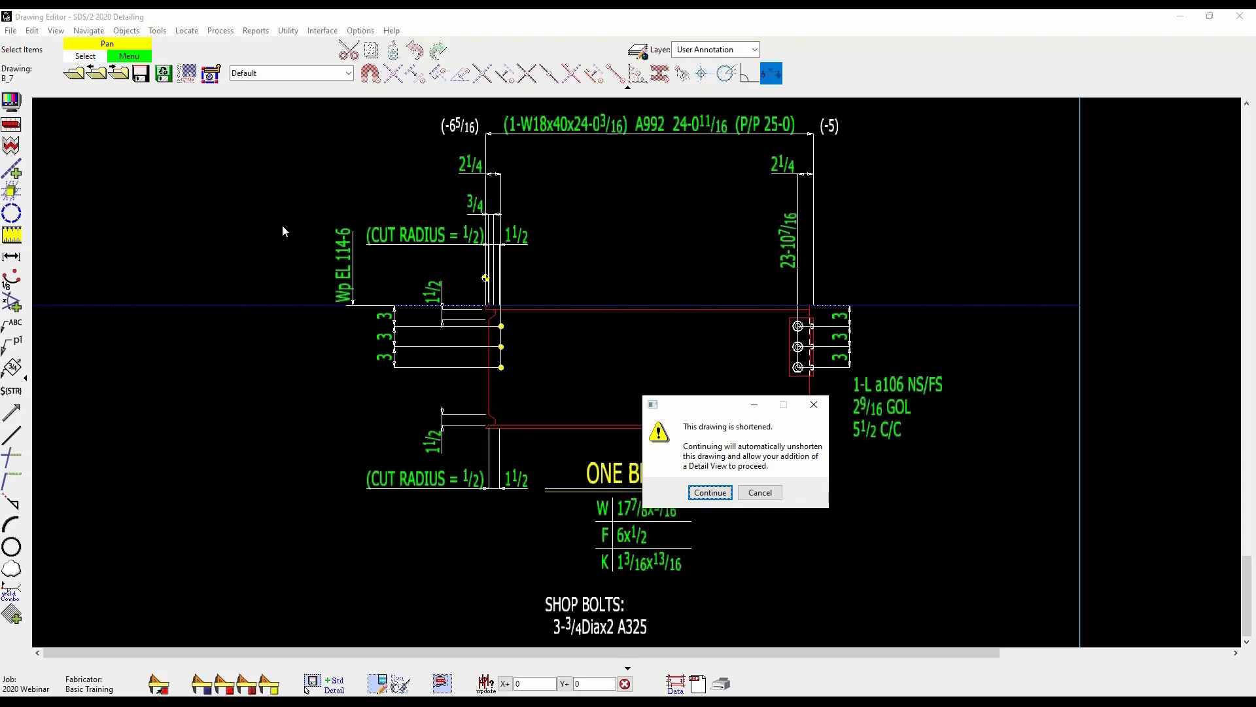
{"action": "left_click", "coordinate": [708, 493]}
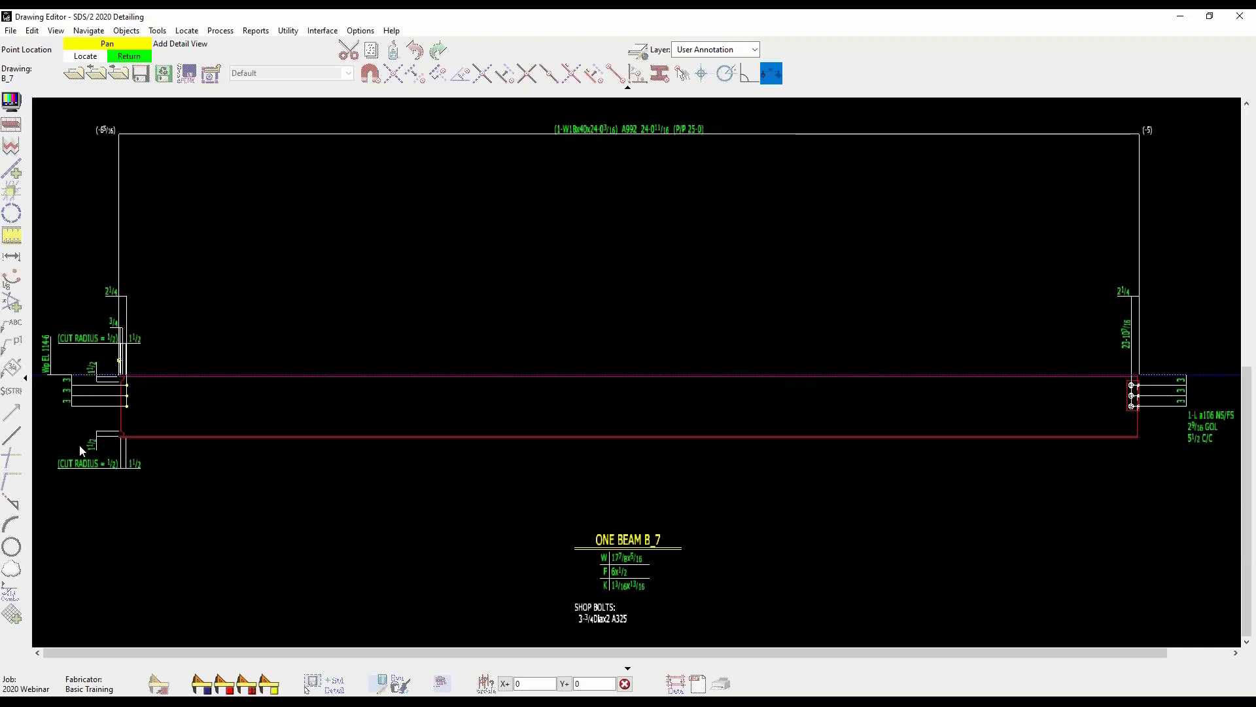
{"action": "scroll", "coordinate": [170, 426], "scroll_direction": "up", "scroll_amount": 5}
{"action": "scroll", "coordinate": [446, 445], "scroll_direction": "down", "scroll_amount": 5}
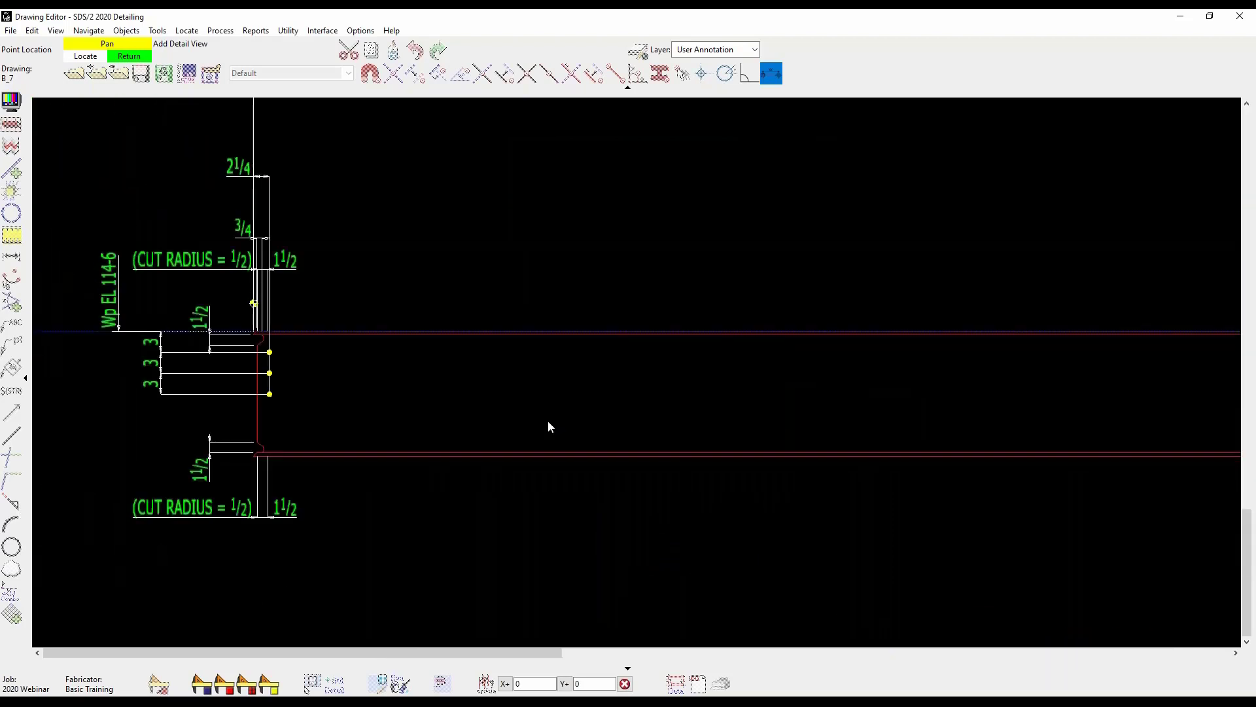
{"action": "scroll", "coordinate": [317, 450], "scroll_direction": "up", "scroll_amount": 5}
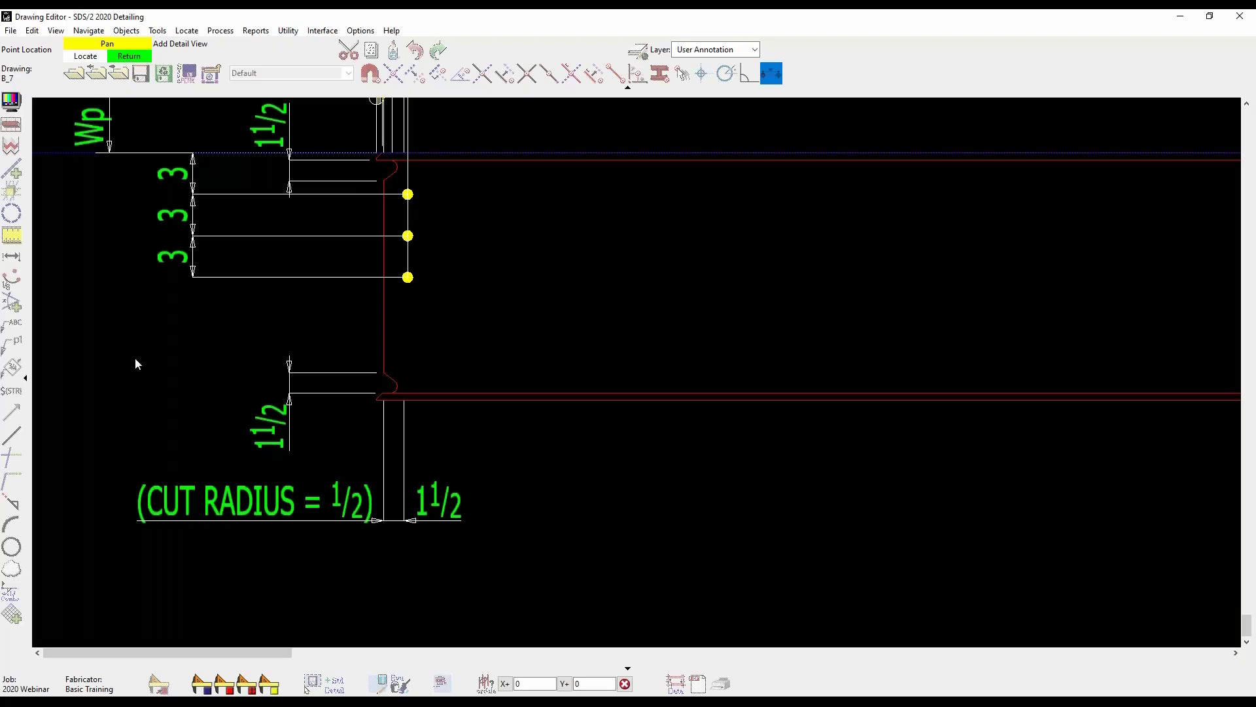
{"action": "left_click_drag", "start_coordinate": [127, 332], "coordinate": [504, 575]}
{"action": "left_click", "coordinate": [504, 572]}
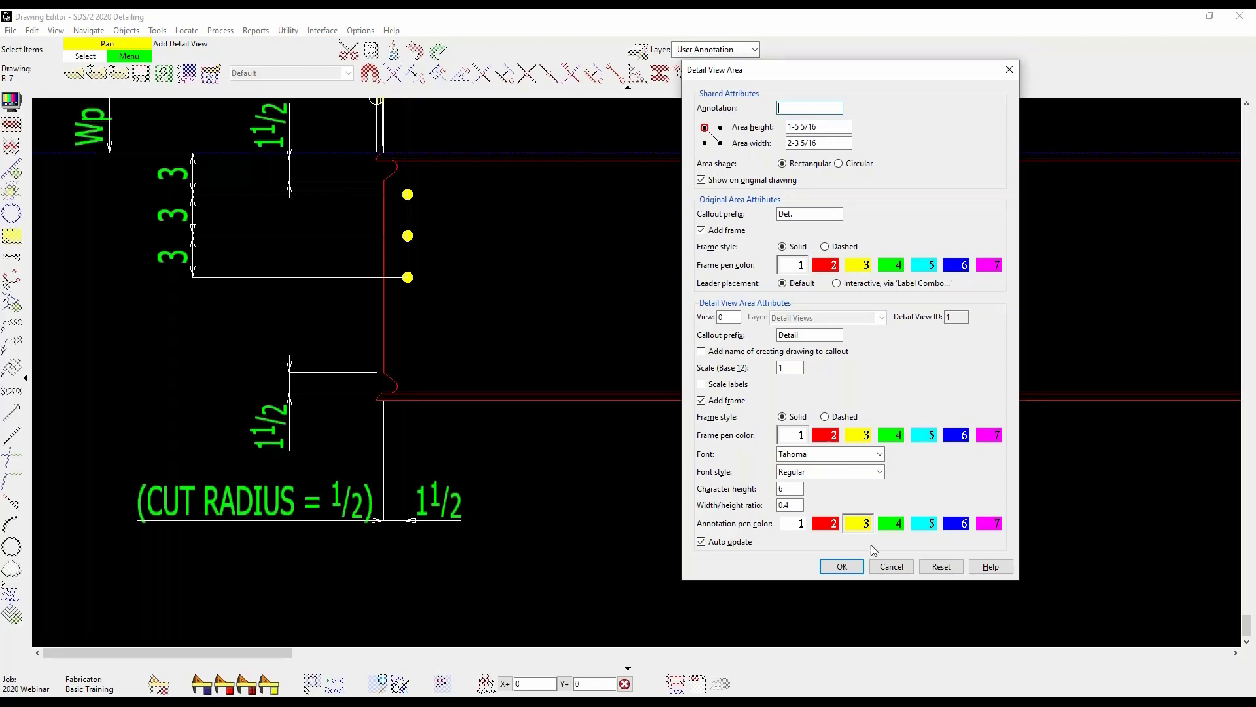
Step: Set the detail view's annotation to A and keep its area shape rectangular
{"action": "left_click_drag", "start_coordinate": [788, 69], "coordinate": [778, 54]}
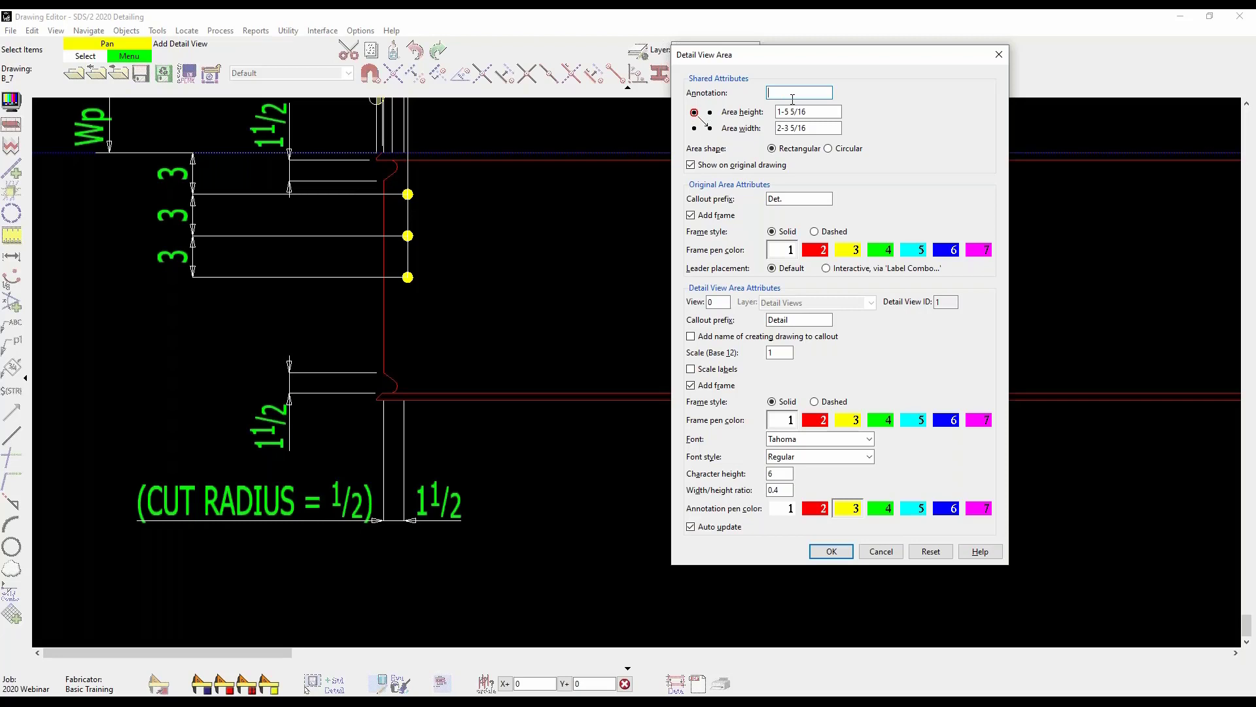
{"action": "type", "text": "A"}
{"action": "left_click_drag", "start_coordinate": [814, 65], "coordinate": [763, 60]}
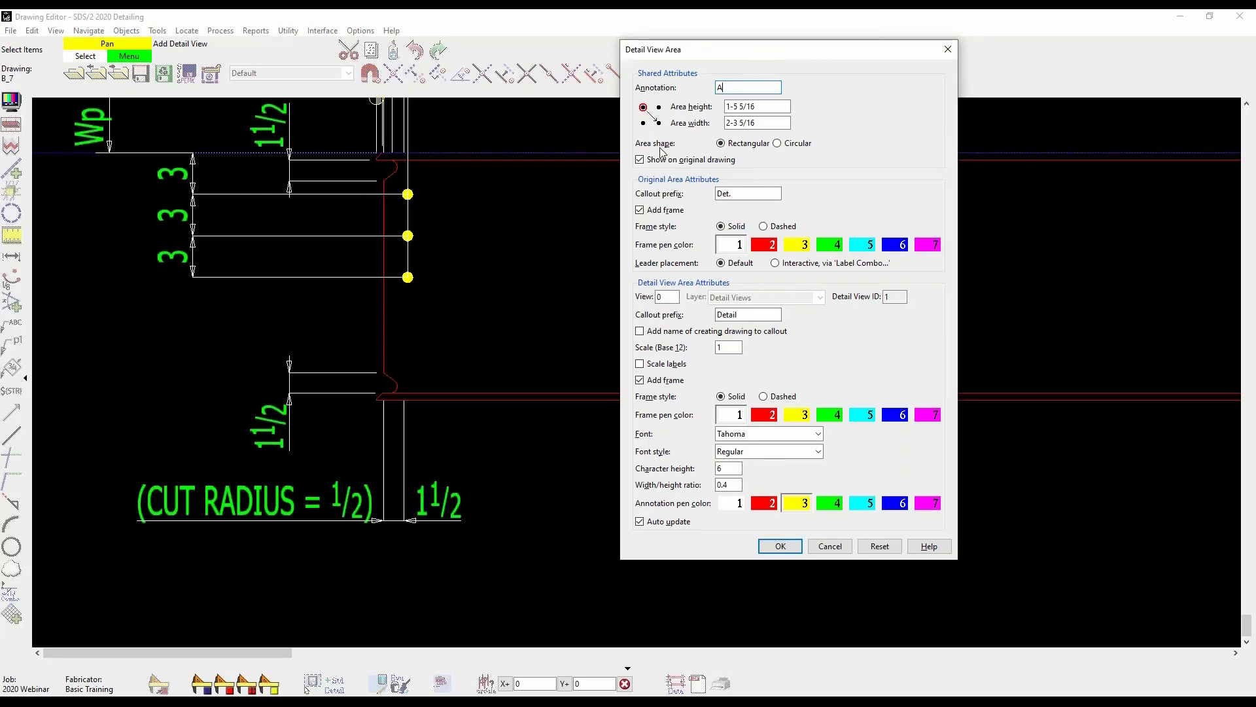
{"action": "left_click", "coordinate": [795, 145]}
{"action": "left_click", "coordinate": [754, 145]}
{"action": "left_click_drag", "start_coordinate": [738, 53], "coordinate": [783, 34]}
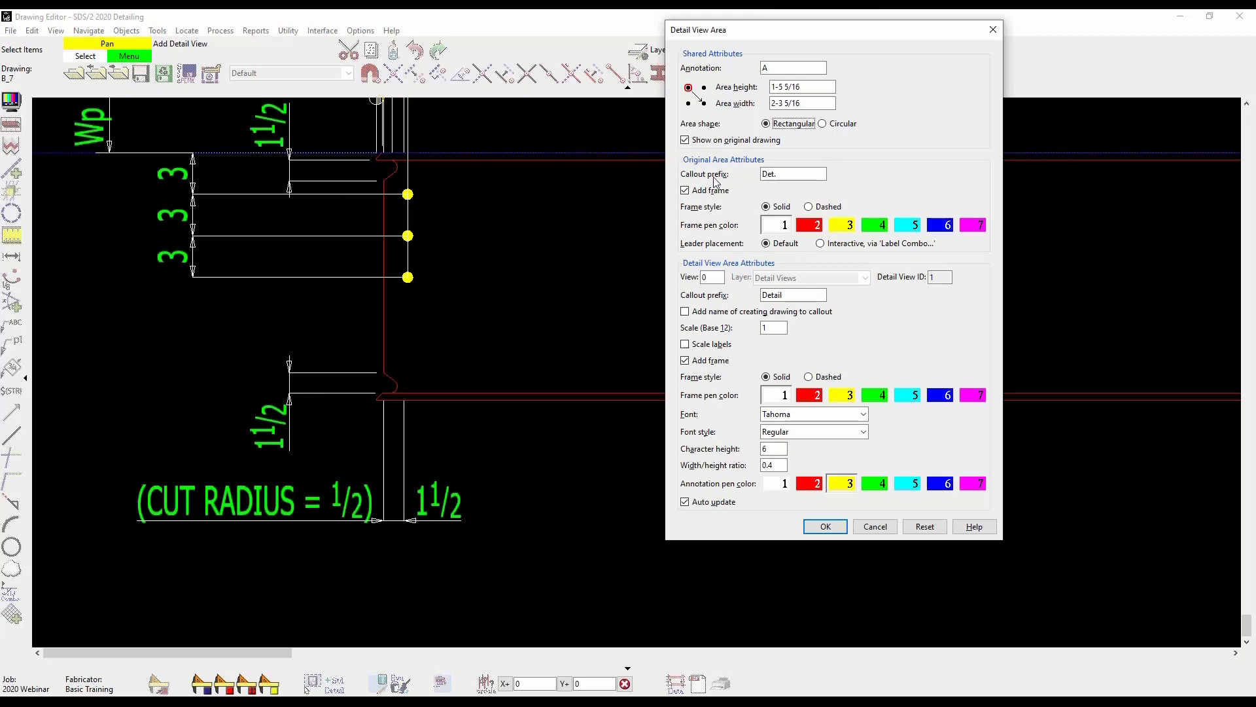
Step: Include the creating drawing's name in the detail view callout and set the view's scale to 3
{"action": "left_click", "coordinate": [777, 173]}
{"action": "left_click", "coordinate": [780, 70]}
{"action": "key", "text": "Tab"}
{"action": "left_click", "coordinate": [758, 317]}
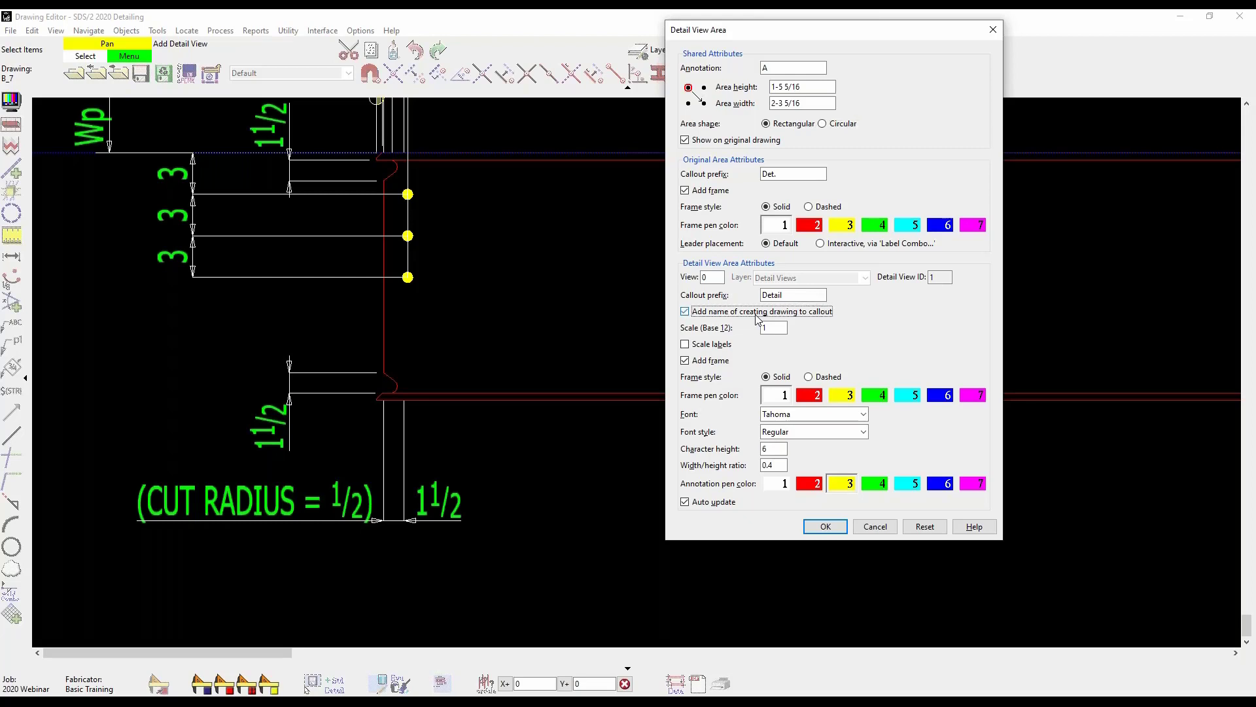
{"action": "key", "text": "Tab"}
{"action": "type", "text": "3"}
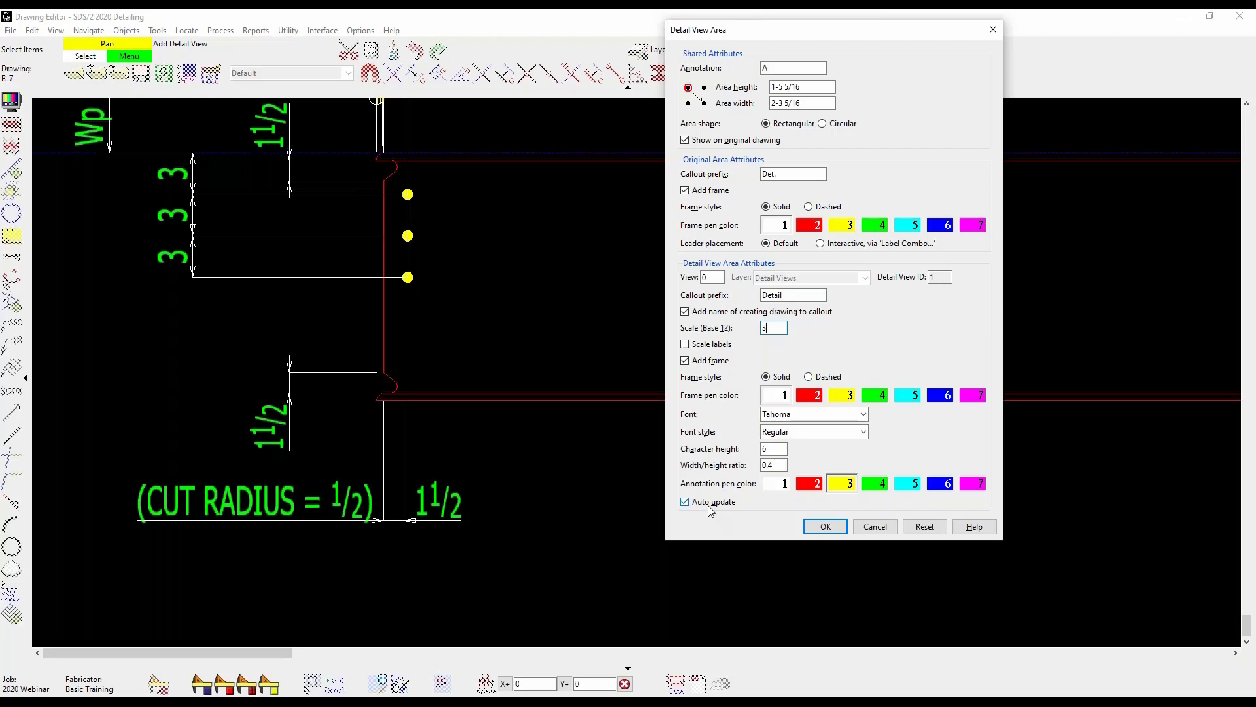
Step: Accept the detail view attributes and place the view in the empty space beyond the beam's left end
{"action": "left_click", "coordinate": [826, 527]}
{"action": "scroll", "coordinate": [881, 312], "scroll_direction": "down", "scroll_amount": 5}
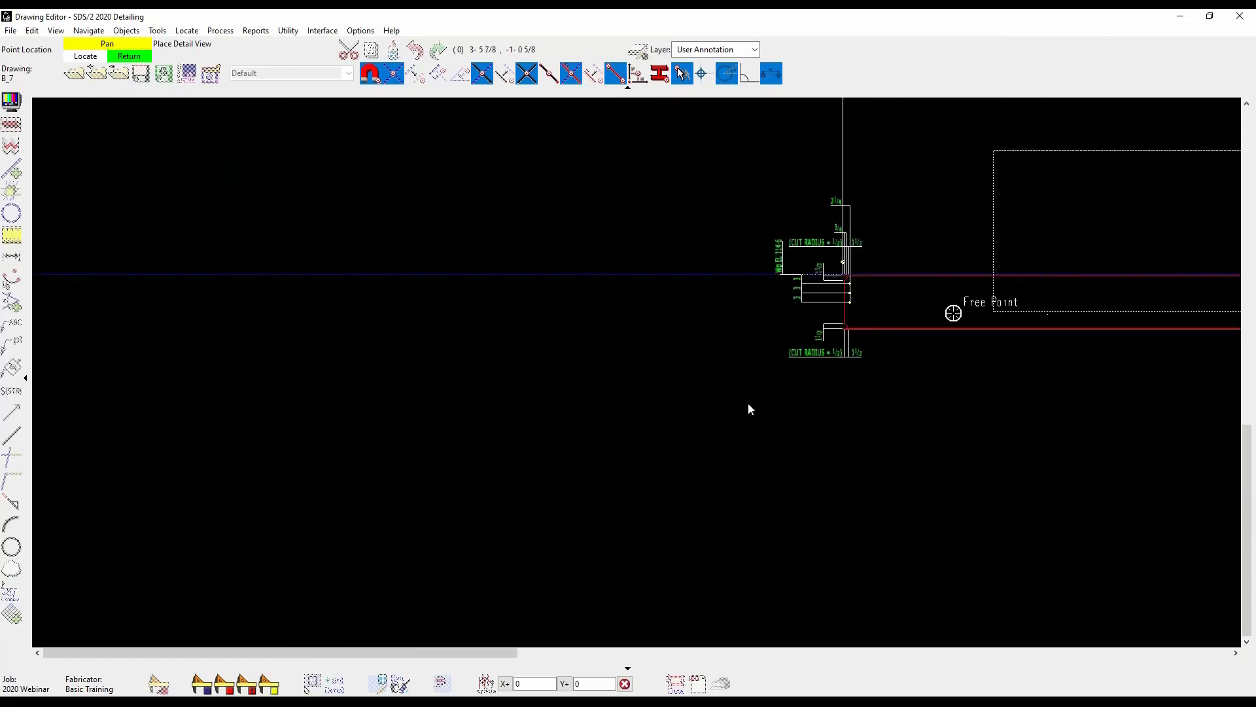
{"action": "left_click", "coordinate": [492, 370]}
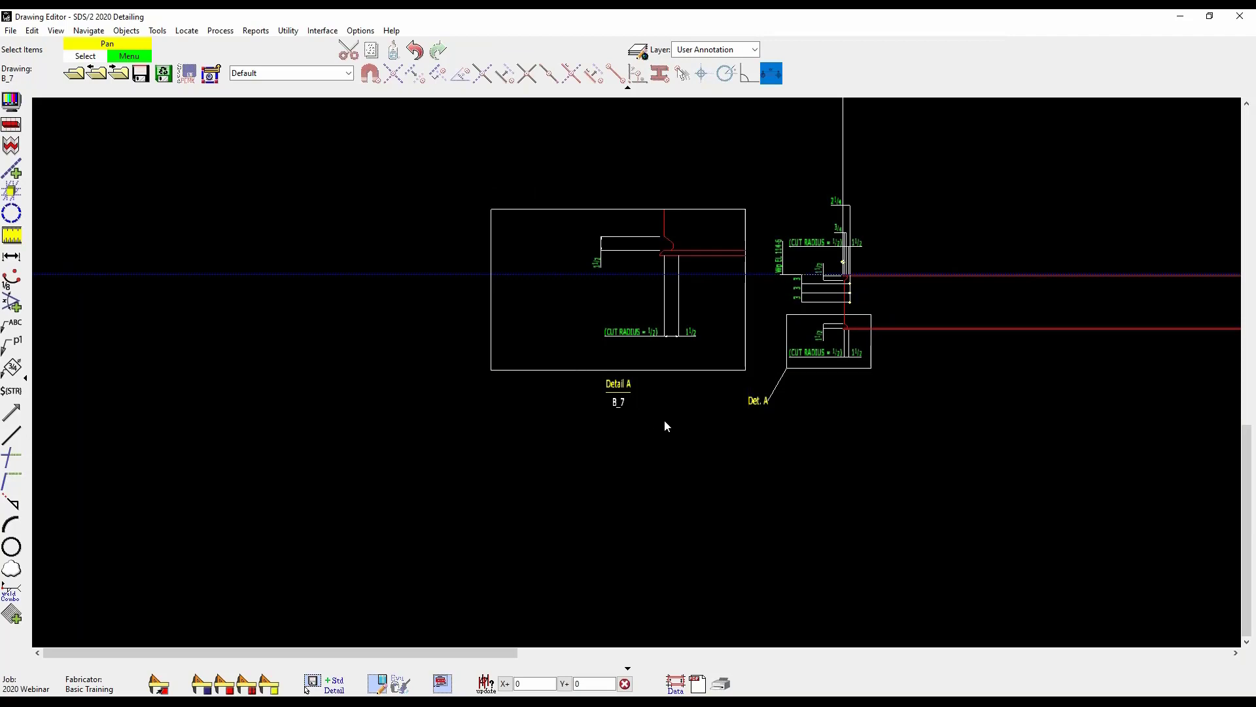
Step: Compare the placed Detail A with its source area and open the detail view's attributes for review
{"action": "scroll", "coordinate": [815, 388], "scroll_direction": "up", "scroll_amount": 3}
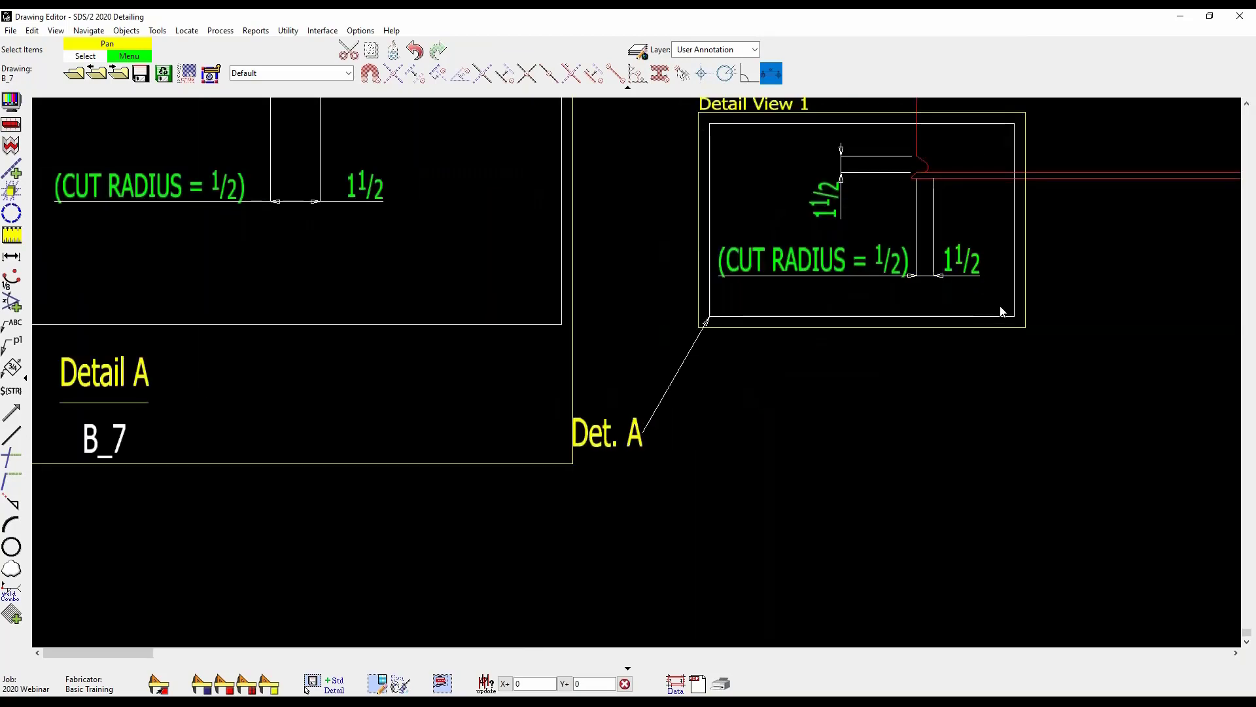
{"action": "left_click_drag", "start_coordinate": [580, 446], "coordinate": [560, 462]}
{"action": "scroll", "coordinate": [889, 451], "scroll_direction": "down", "scroll_amount": 1}
{"action": "scroll", "coordinate": [1039, 436], "scroll_direction": "down", "scroll_amount": 2}
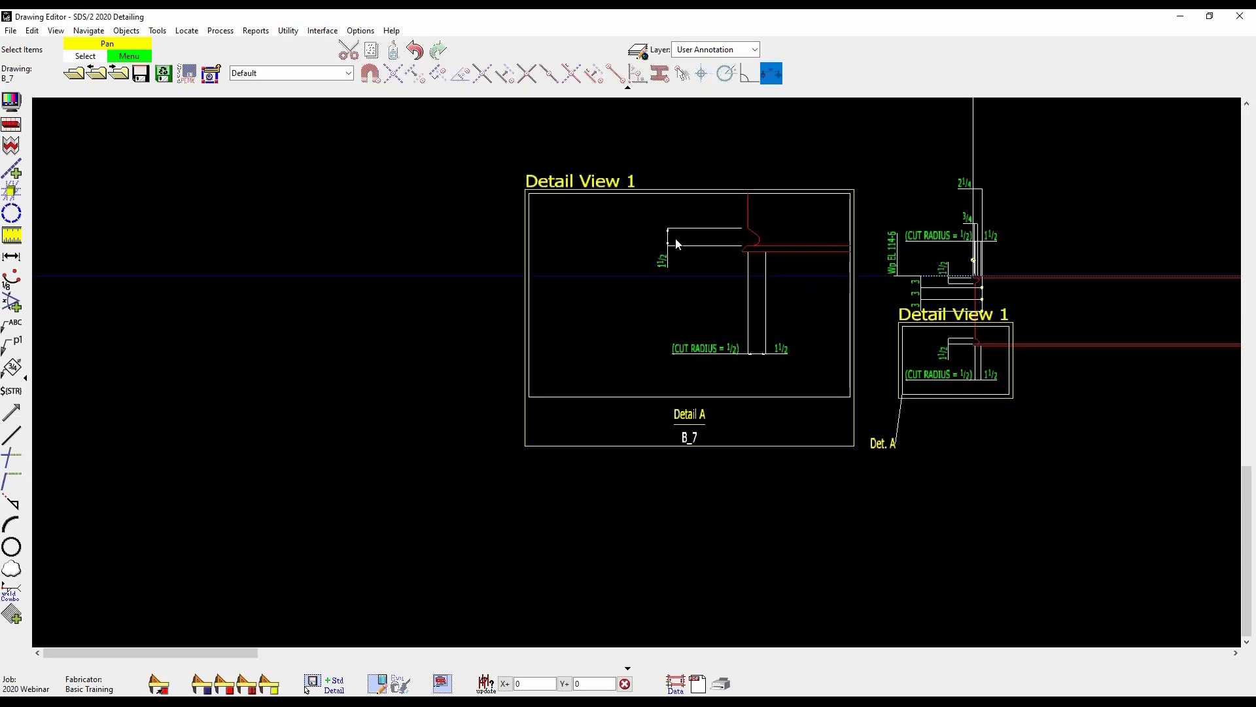
{"action": "double_click", "coordinate": [809, 258]}
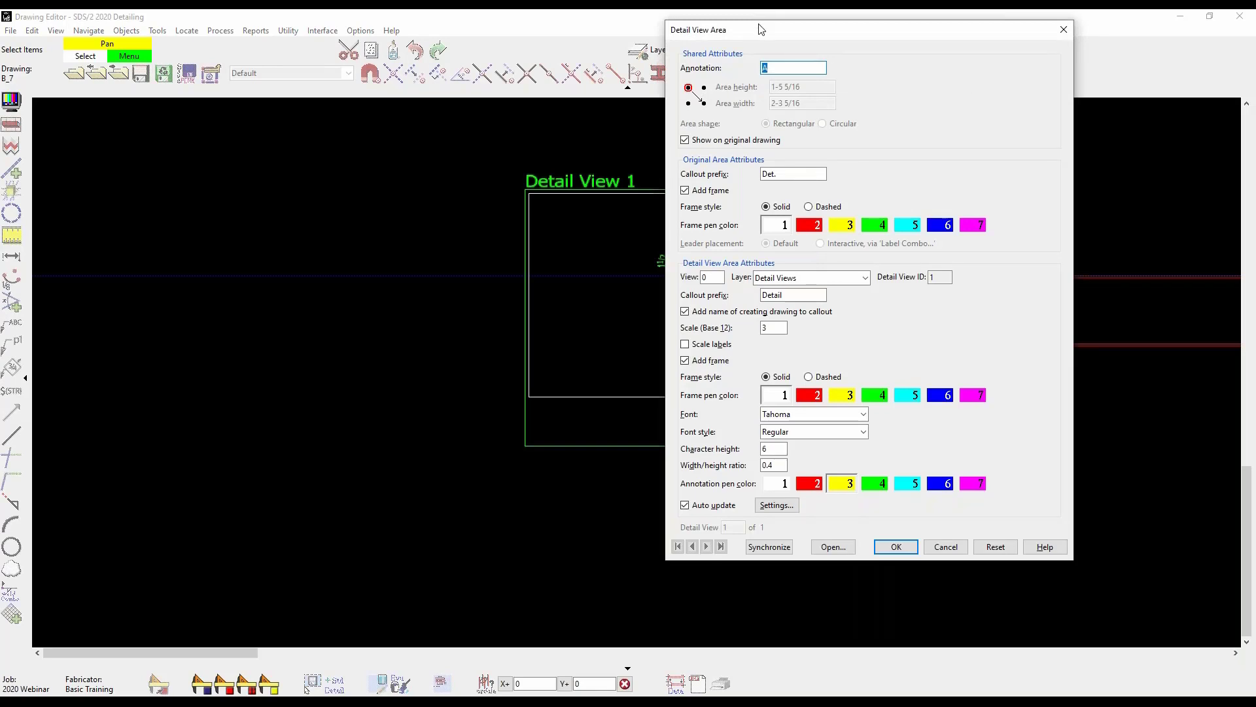
{"action": "left_click_drag", "start_coordinate": [758, 28], "coordinate": [756, 22]}
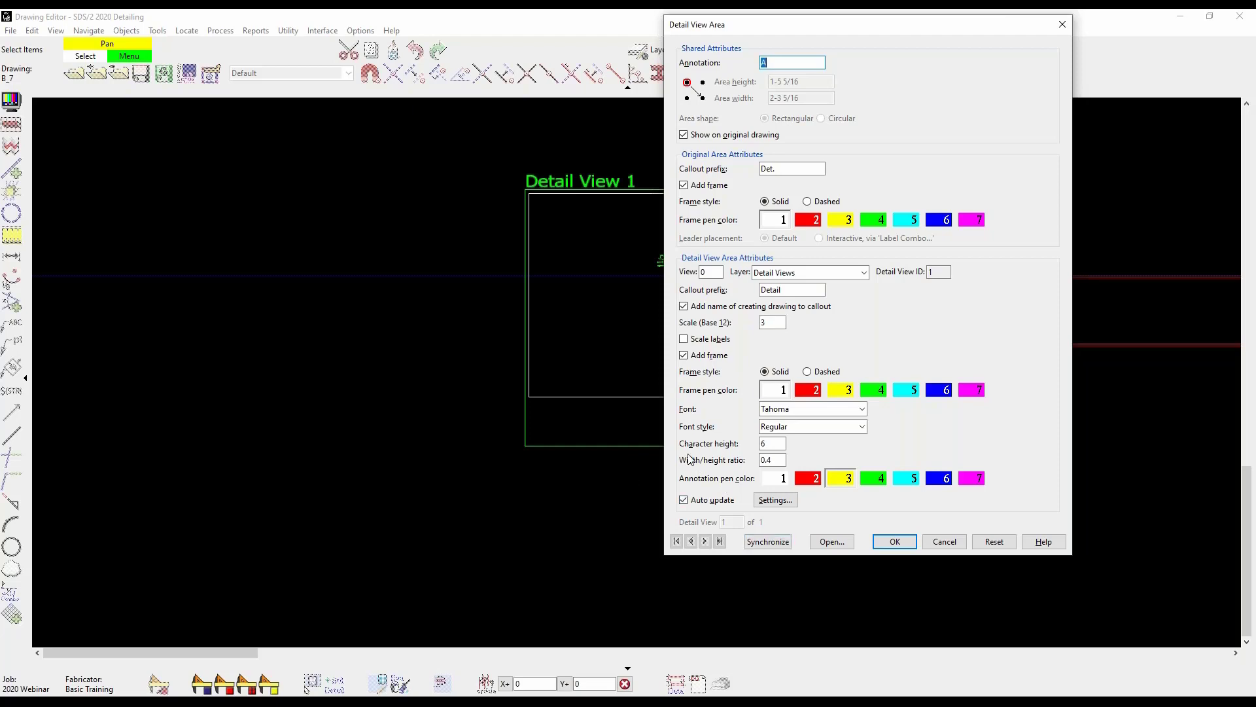
Step: Accept the detail view settings, save drawing B_7, and open its detail view drawing B_7: A
{"action": "left_click", "coordinate": [892, 542]}
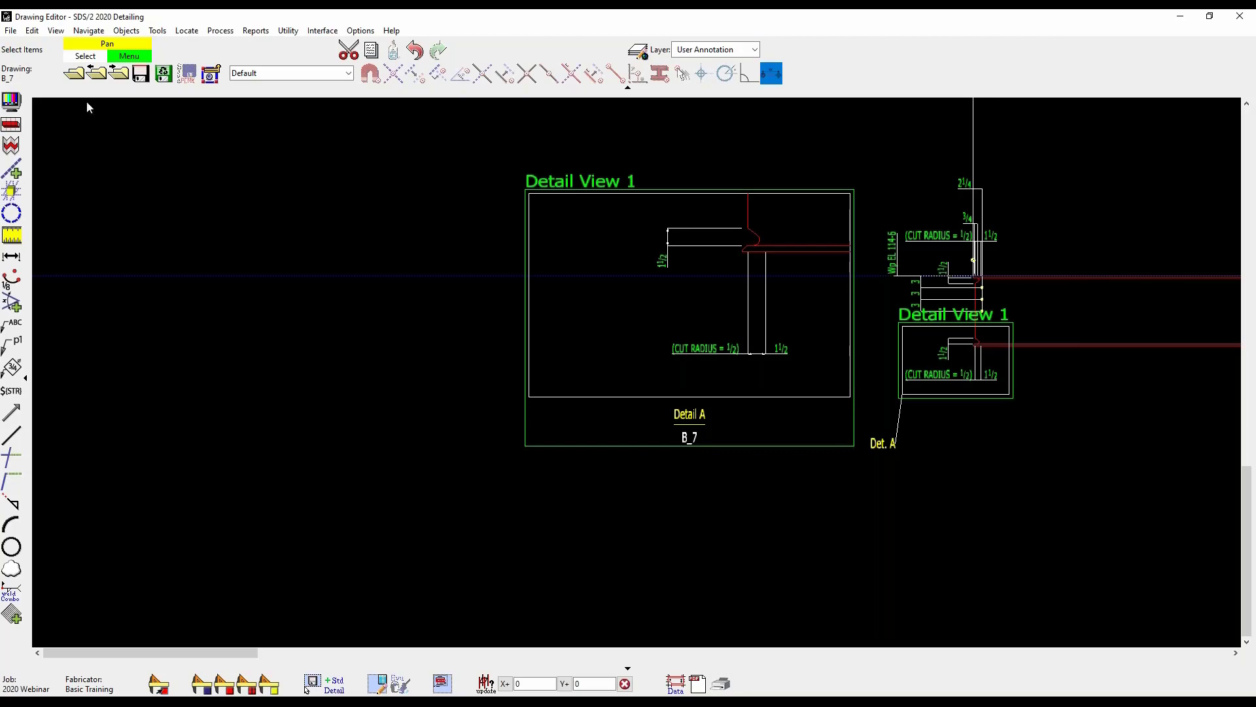
{"action": "left_click", "coordinate": [73, 73]}
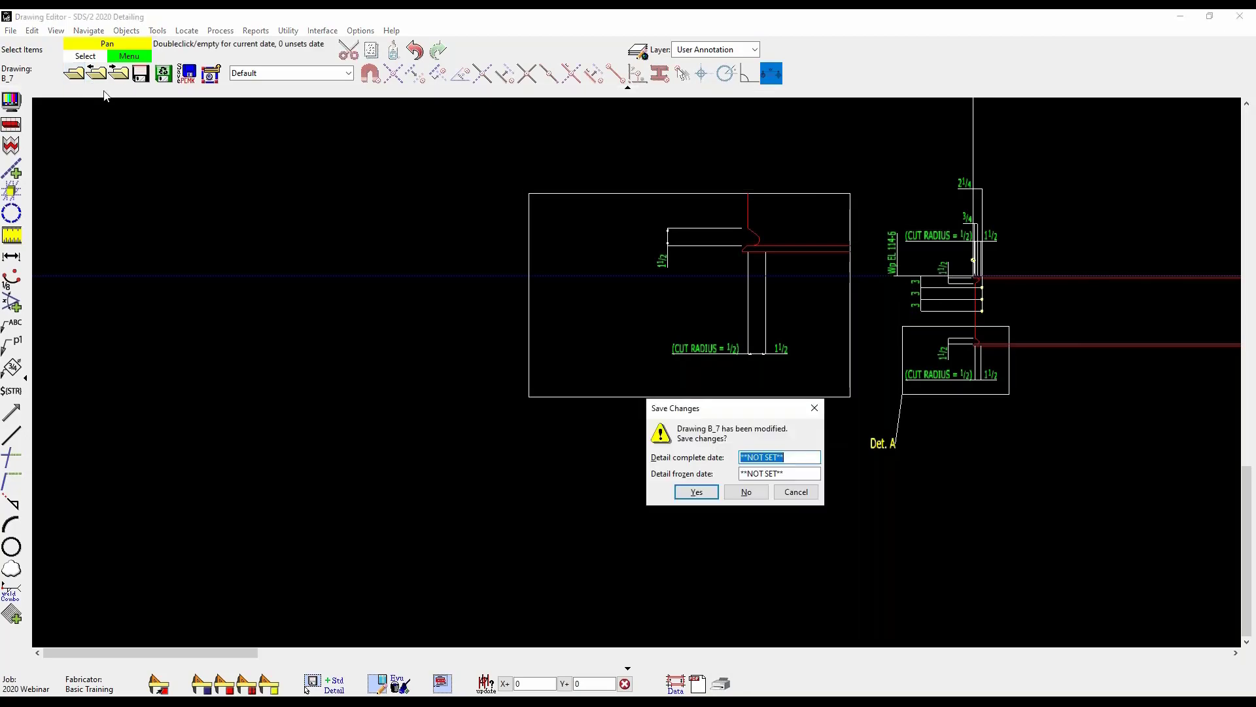
{"action": "left_click", "coordinate": [696, 491]}
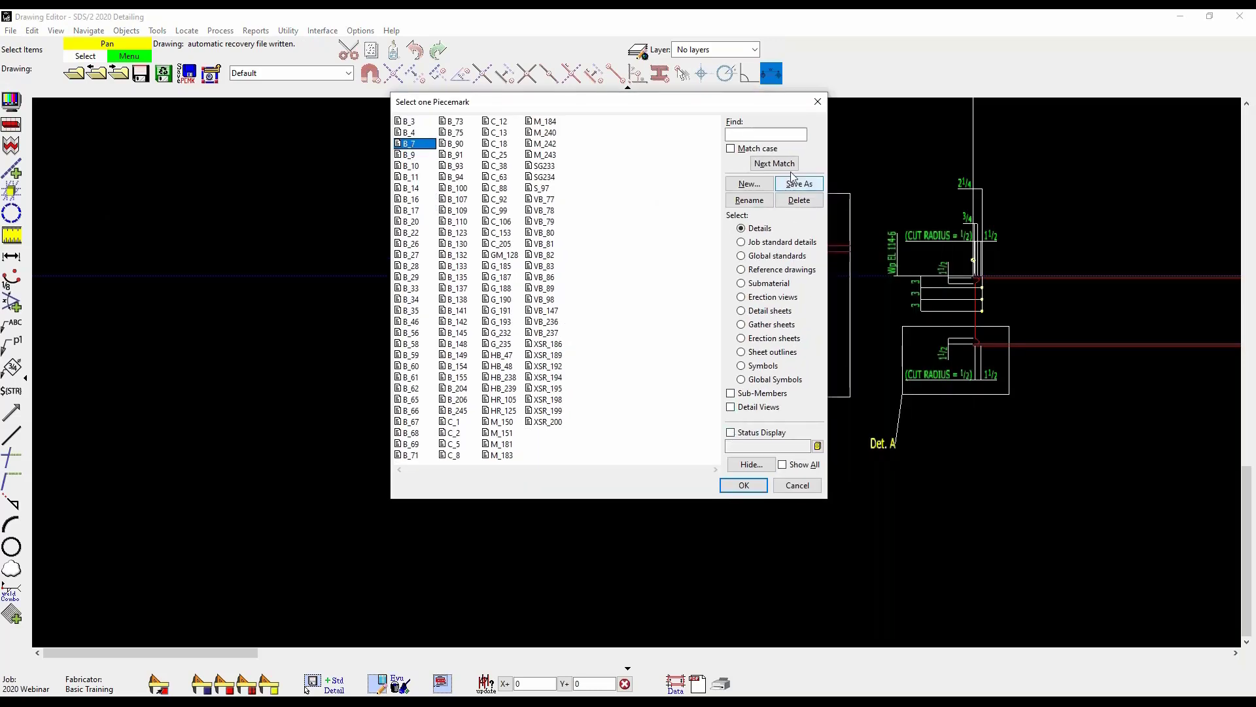
{"action": "left_click", "coordinate": [754, 415]}
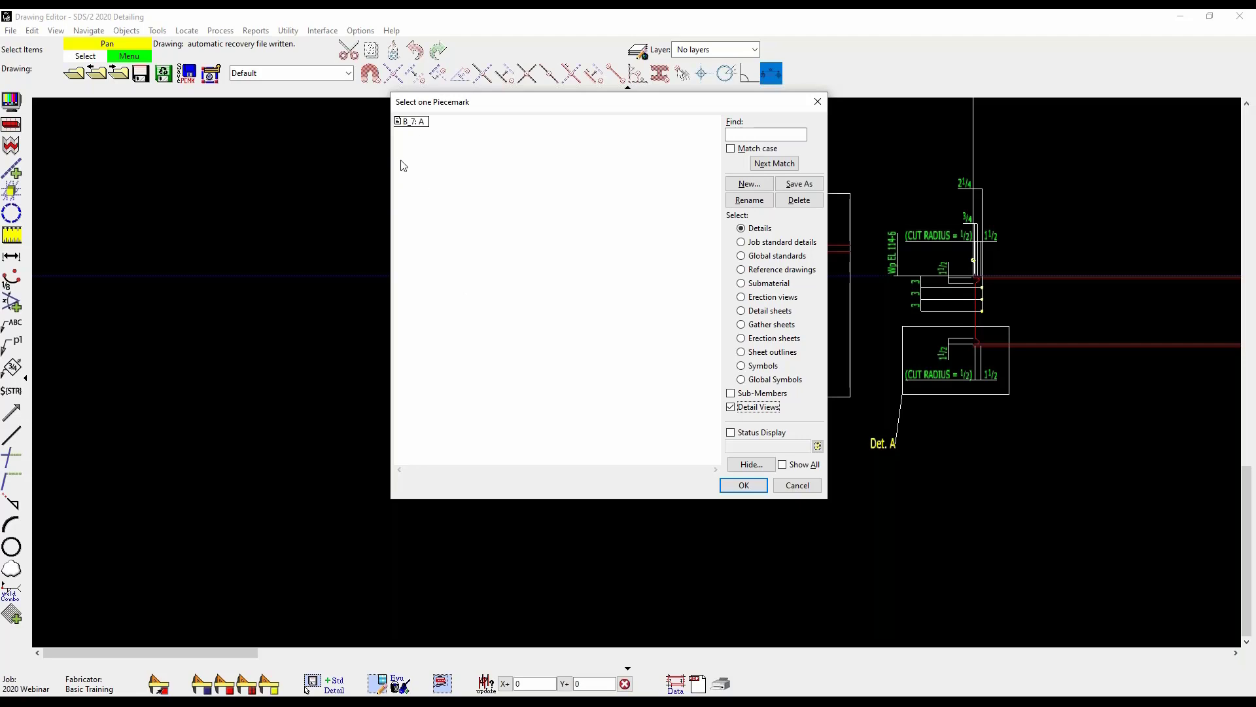
{"action": "double_click", "coordinate": [420, 125]}
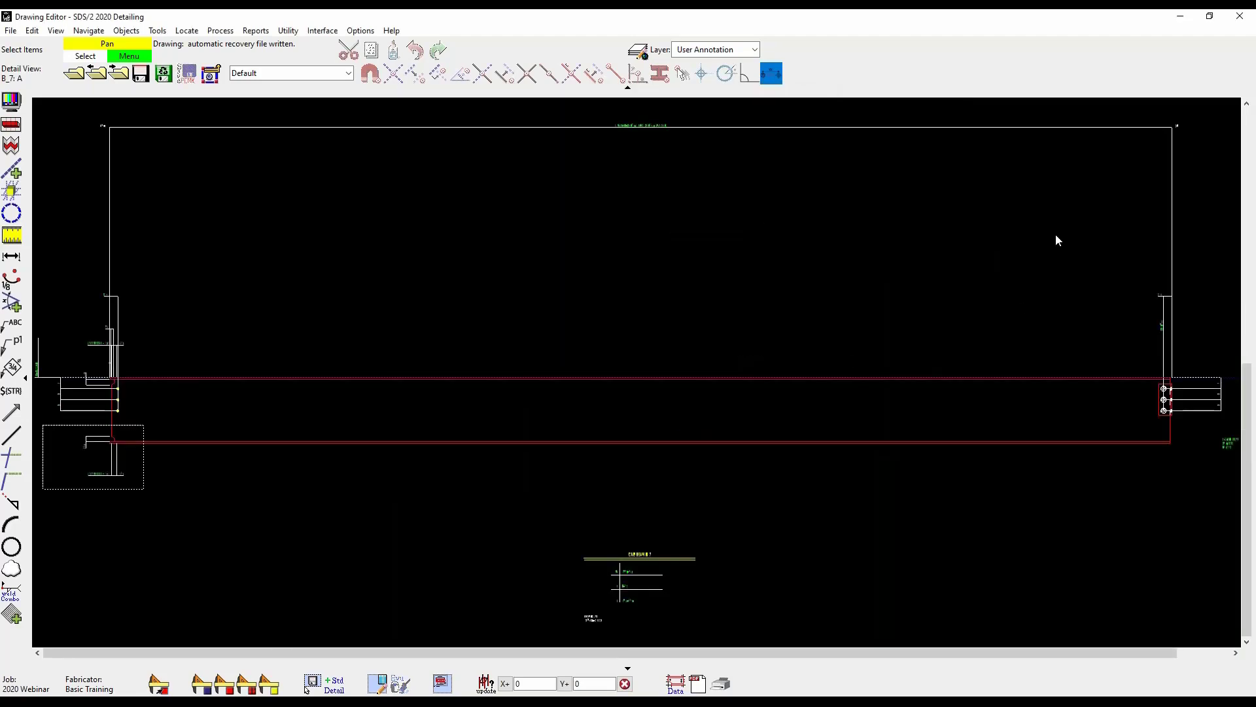
Step: Move the vertical 1 1/2 dimension and the cut radius dimension closer to the bottom flange cut
{"action": "scroll", "coordinate": [458, 394], "scroll_direction": "down", "scroll_amount": 4}
{"action": "scroll", "coordinate": [492, 397], "scroll_direction": "up", "scroll_amount": 6}
{"action": "scroll", "coordinate": [590, 530], "scroll_direction": "up", "scroll_amount": 4}
{"action": "scroll", "coordinate": [437, 419], "scroll_direction": "down", "scroll_amount": 4}
{"action": "scroll", "coordinate": [438, 422], "scroll_direction": "up", "scroll_amount": 3}
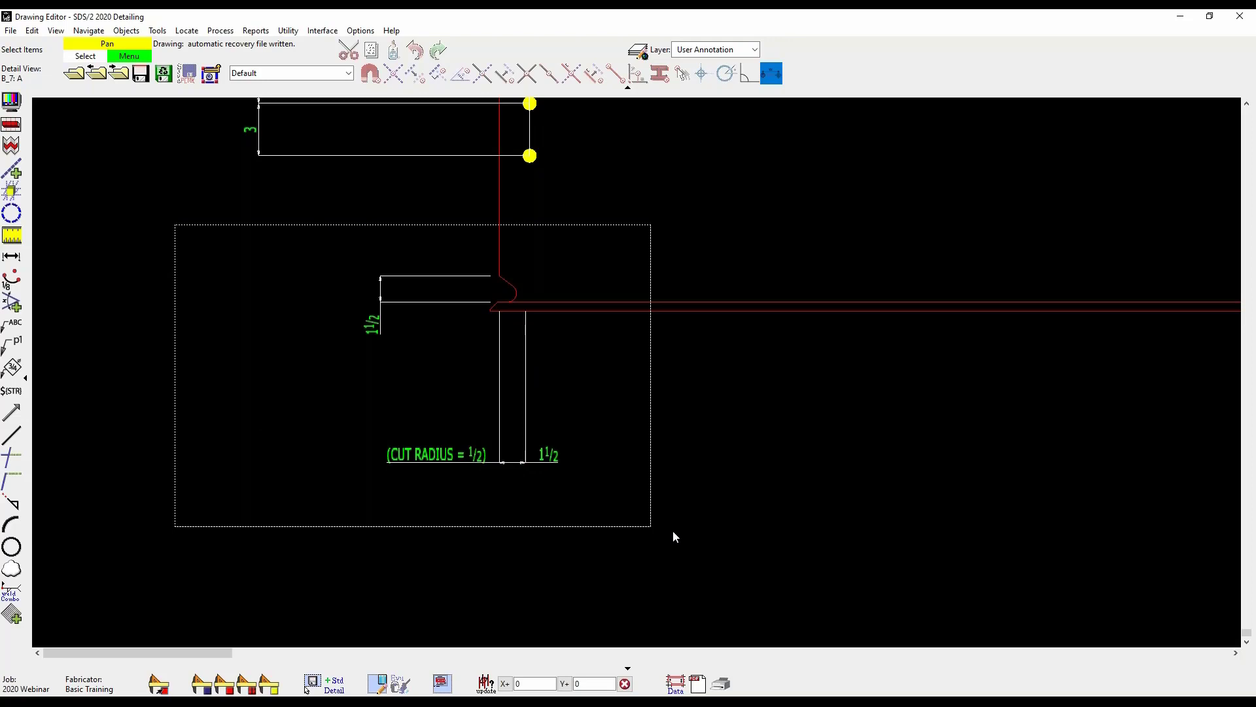
{"action": "left_click_drag", "start_coordinate": [374, 323], "coordinate": [433, 325]}
{"action": "left_click_drag", "start_coordinate": [474, 475], "coordinate": [463, 368]}
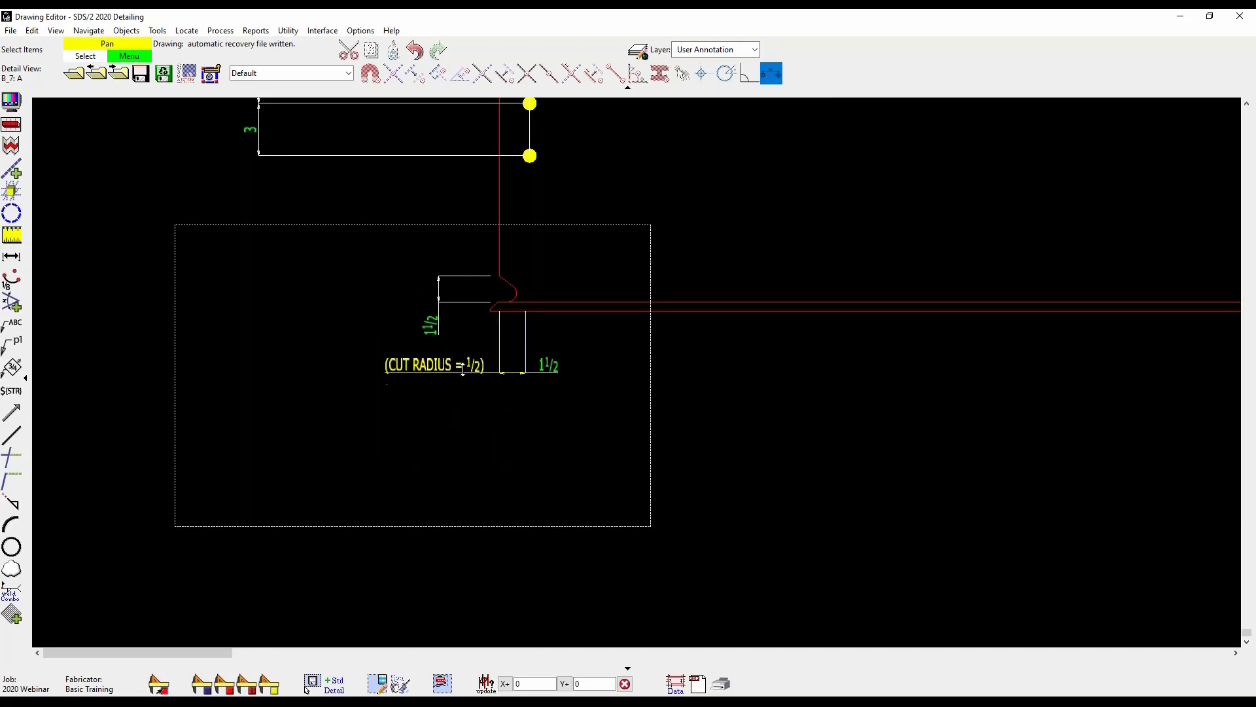
{"action": "left_click_drag", "start_coordinate": [432, 325], "coordinate": [409, 318]}
Step: Dimension the bottom flange thickness in line with the vertical 1 1/2 dimension, and reposition that dimension's text and the cut radius dimension line
{"action": "left_click", "coordinate": [13, 256]}
{"action": "left_click", "coordinate": [490, 303]}
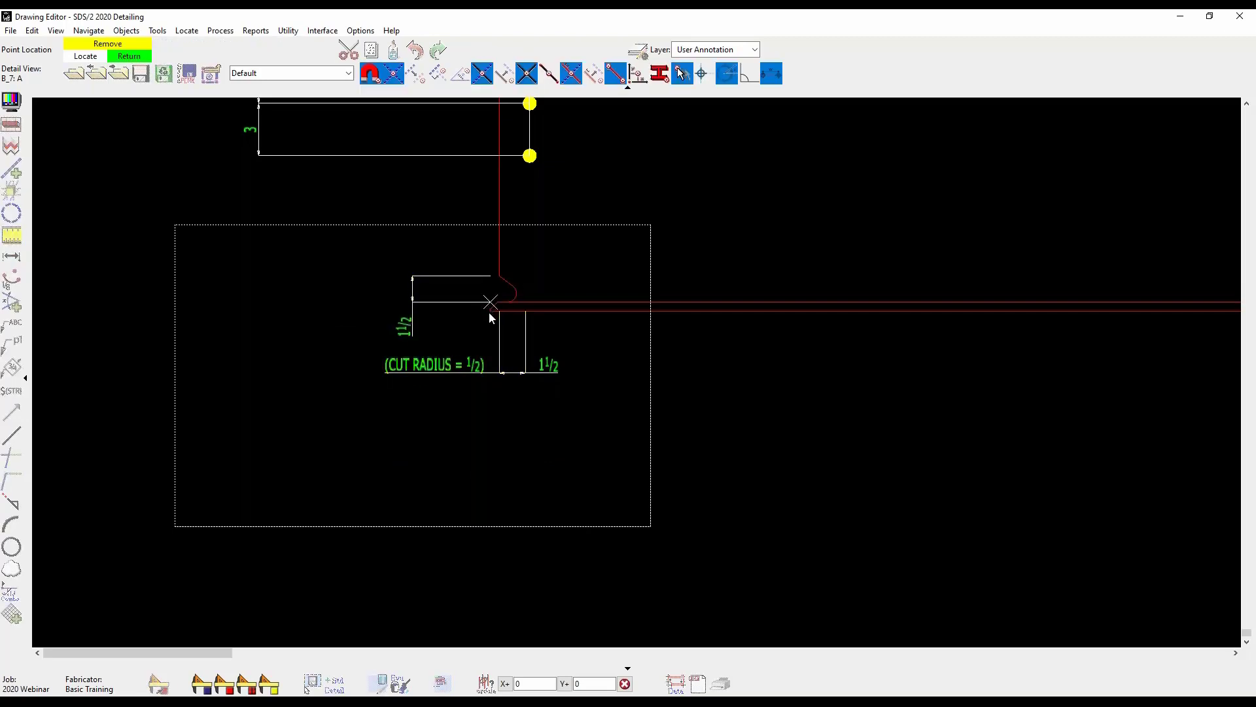
{"action": "left_click", "coordinate": [489, 316]}
{"action": "right_click", "coordinate": [590, 341]}
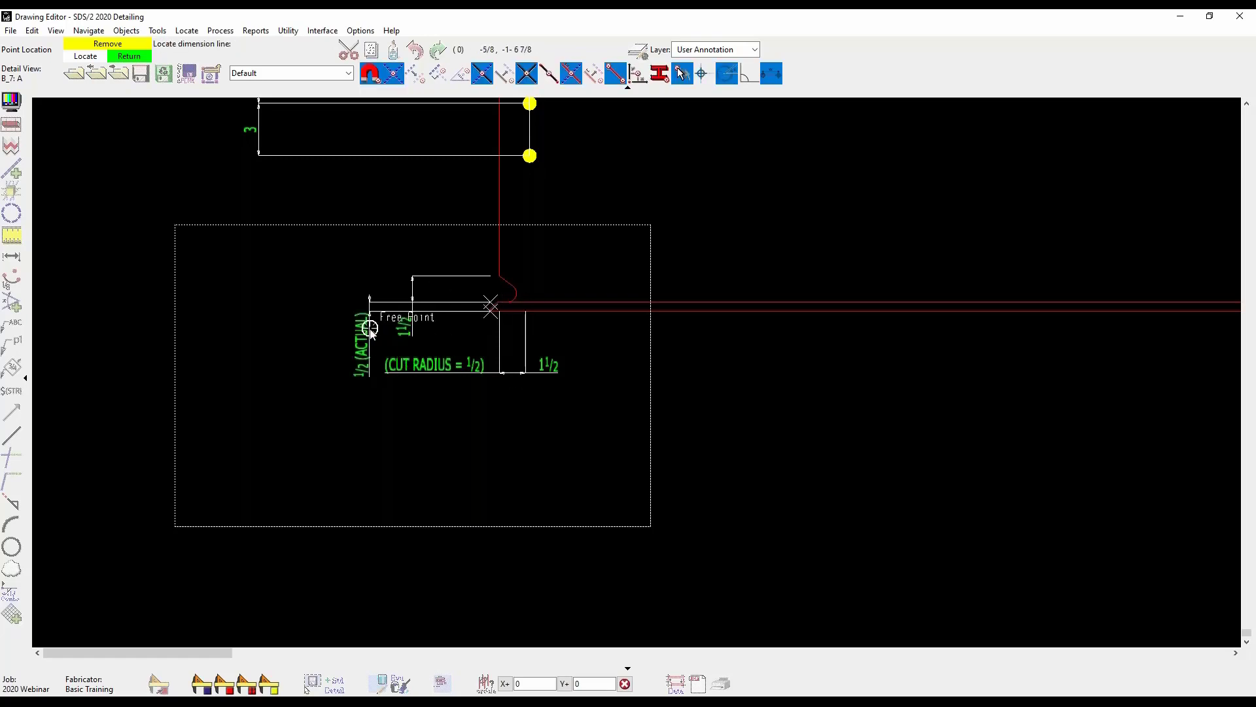
{"action": "left_click", "coordinate": [405, 334]}
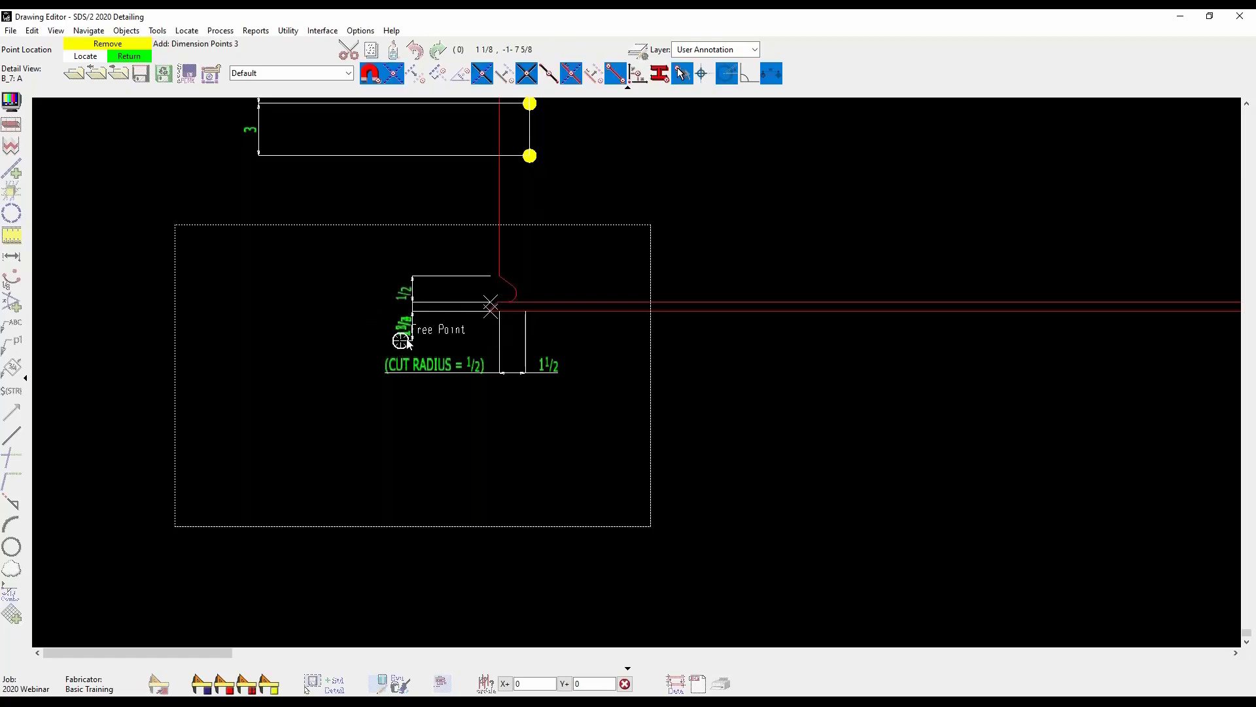
{"action": "right_click", "coordinate": [502, 335]}
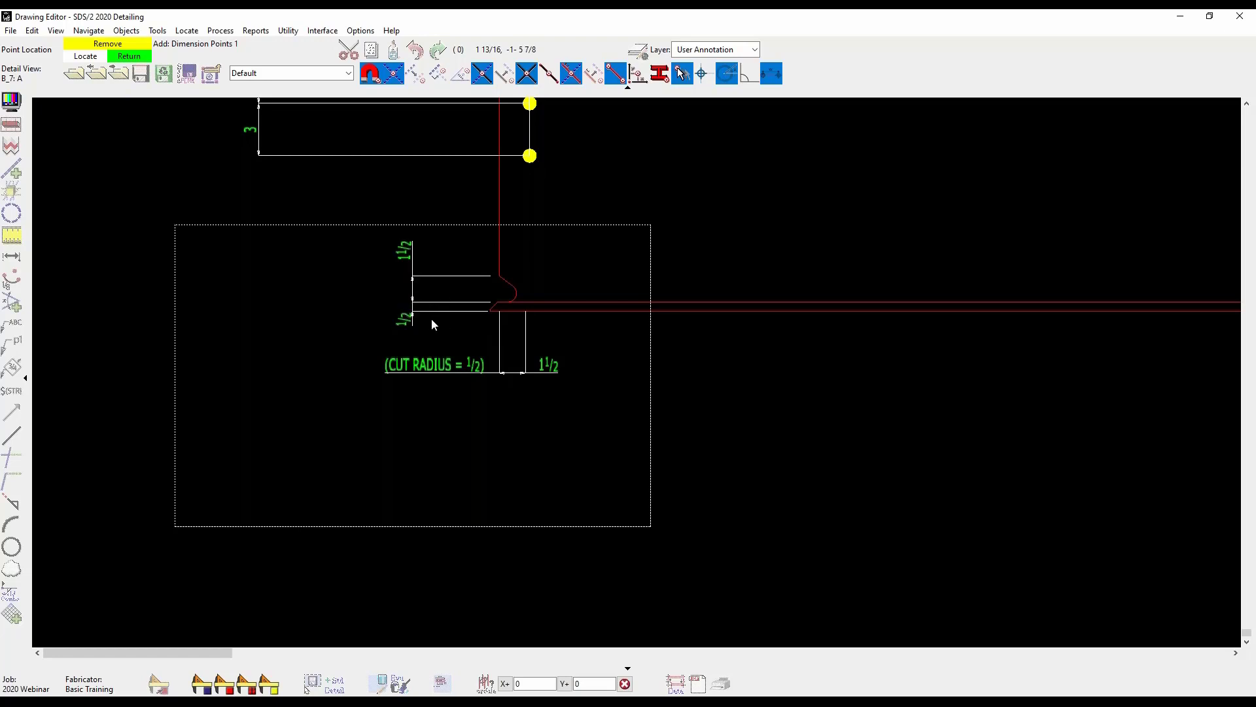
{"action": "right_click", "coordinate": [431, 318]}
{"action": "left_click_drag", "start_coordinate": [407, 253], "coordinate": [406, 288]}
{"action": "mouse_move", "coordinate": [458, 367]}
{"action": "left_mouse_down"}
{"action": "mouse_move", "coordinate": [450, 349]}
{"action": "mouse_move", "coordinate": [401, 352]}
{"action": "mouse_move", "coordinate": [452, 351]}
{"action": "left_mouse_up"}
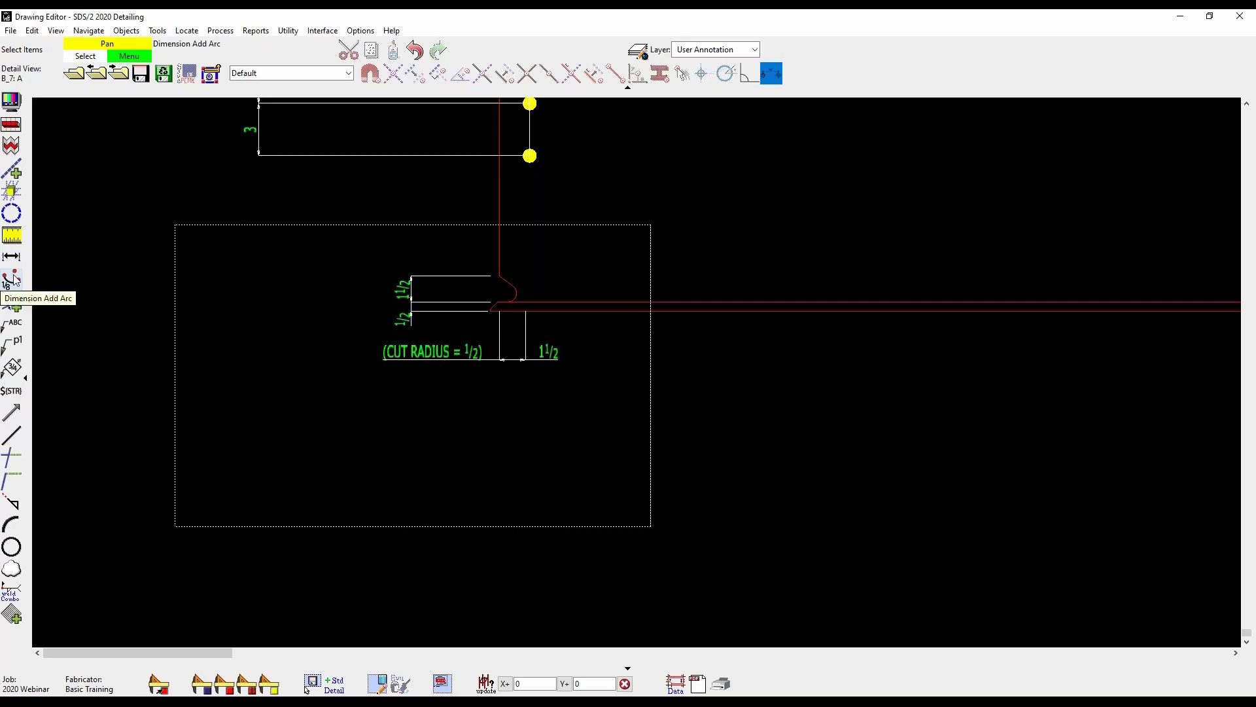
Step: Add a label reading "Detail view callout" beside the flange cut, just above the bottom flange
{"action": "left_click", "coordinate": [126, 31]}
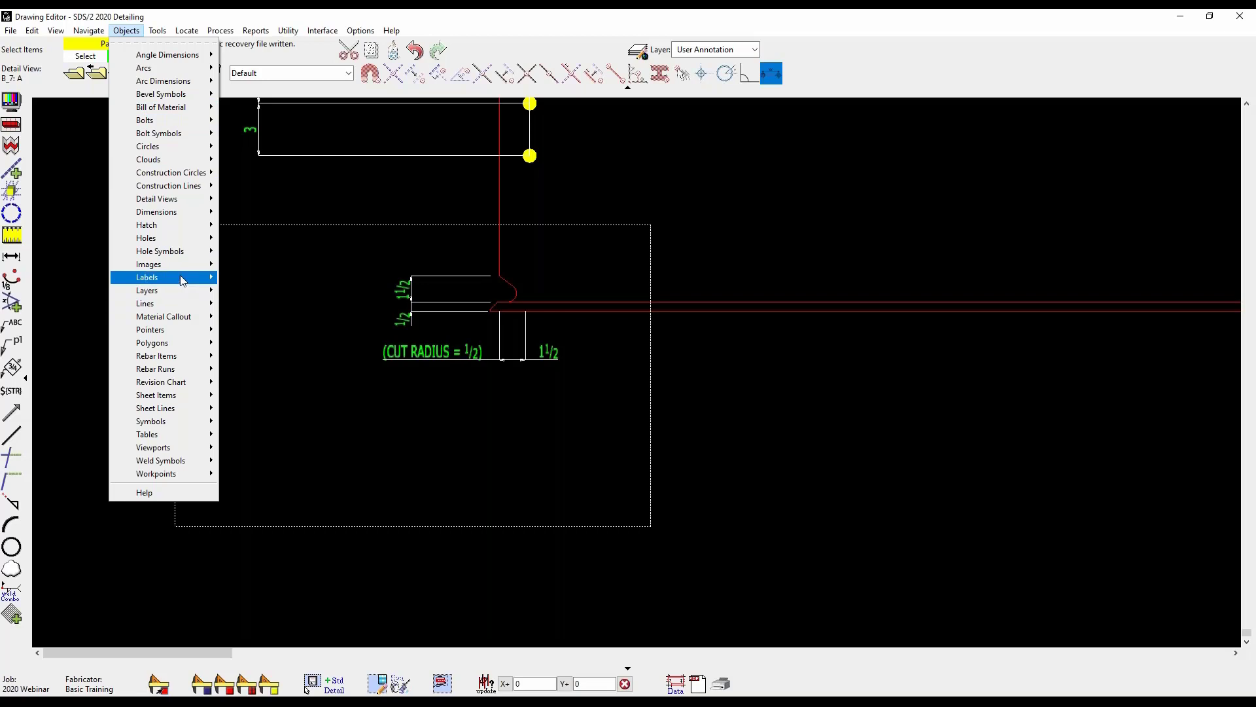
{"action": "mouse_move", "coordinate": [183, 280]}
{"action": "left_click", "coordinate": [252, 303]}
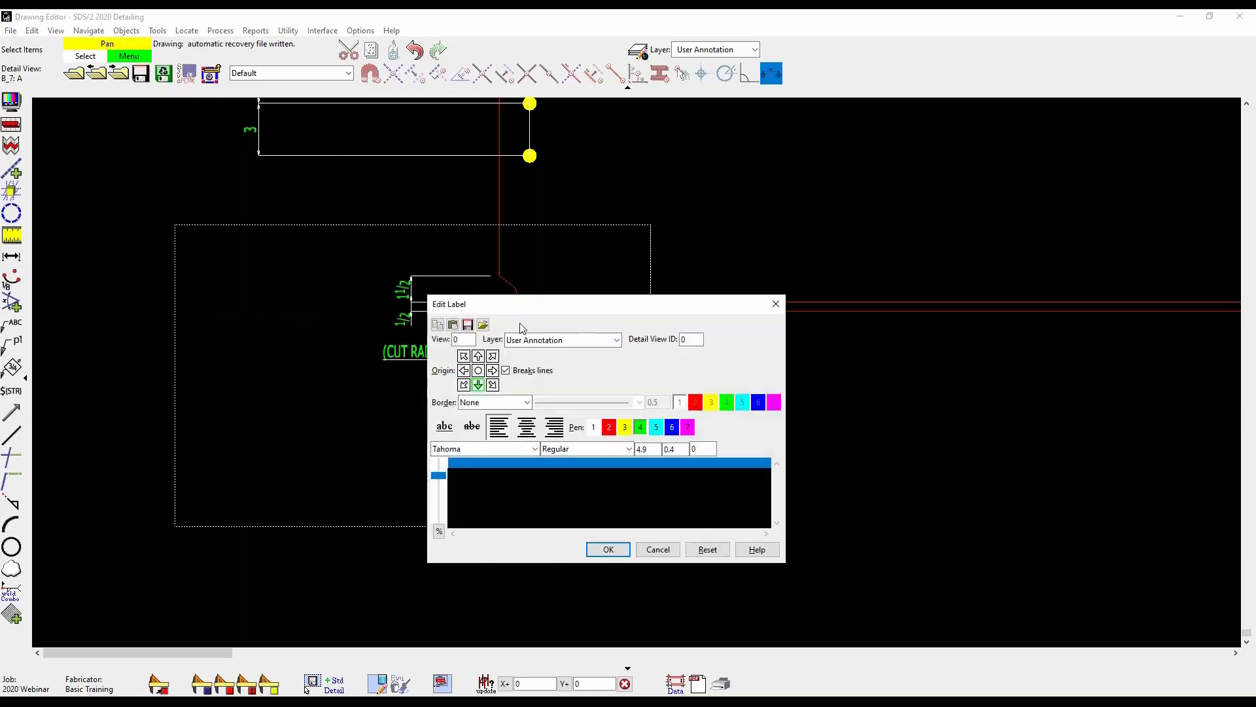
{"action": "left_click", "coordinate": [556, 466]}
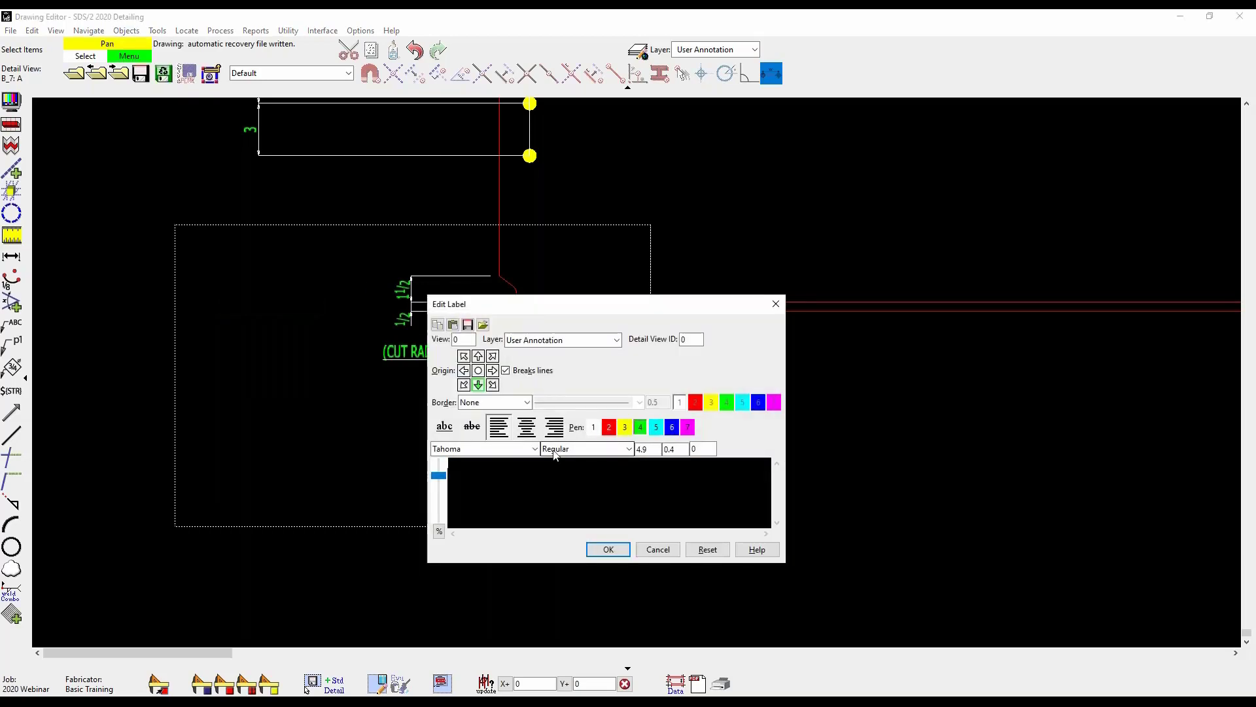
{"action": "type", "text": "Detail view callout"}
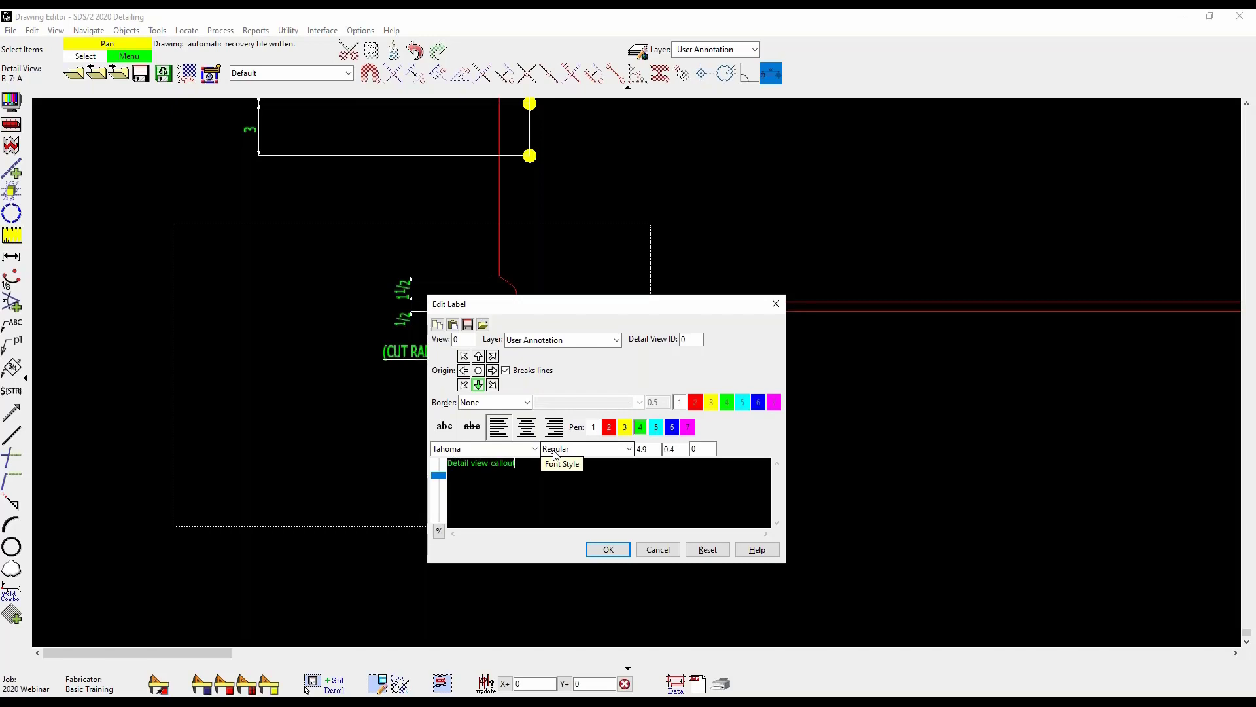
{"action": "left_click", "coordinate": [608, 549]}
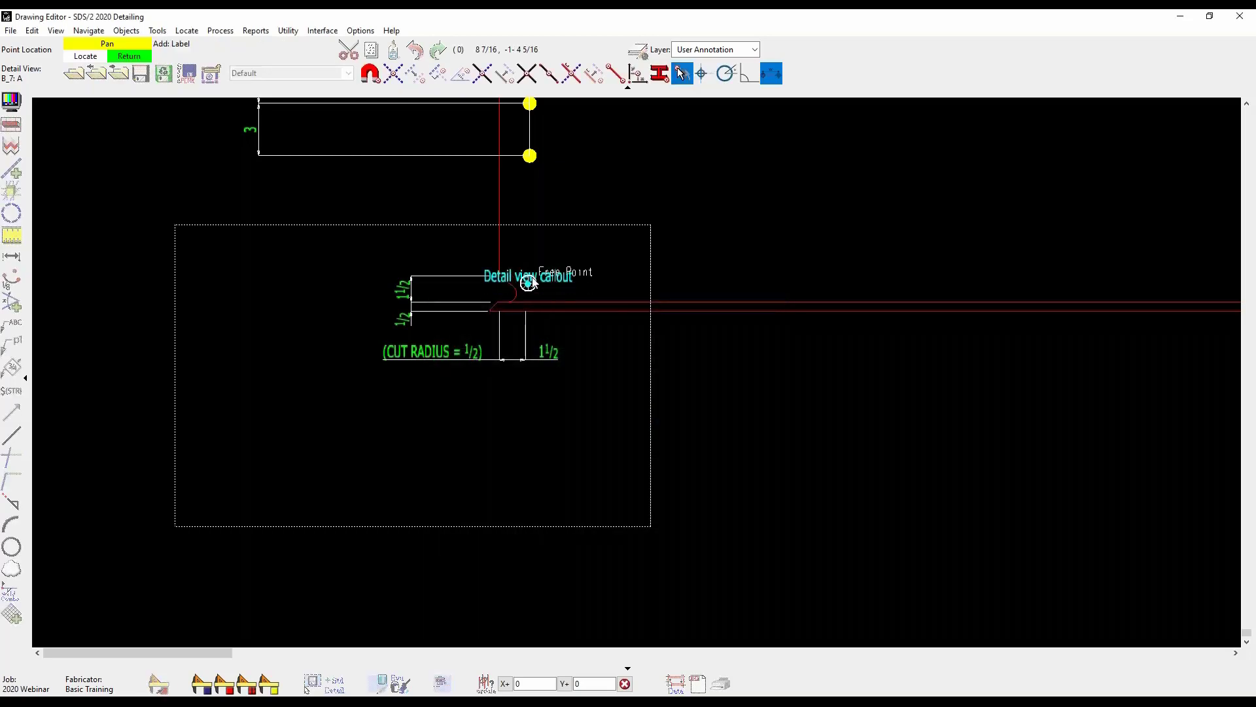
{"action": "left_click", "coordinate": [557, 280]}
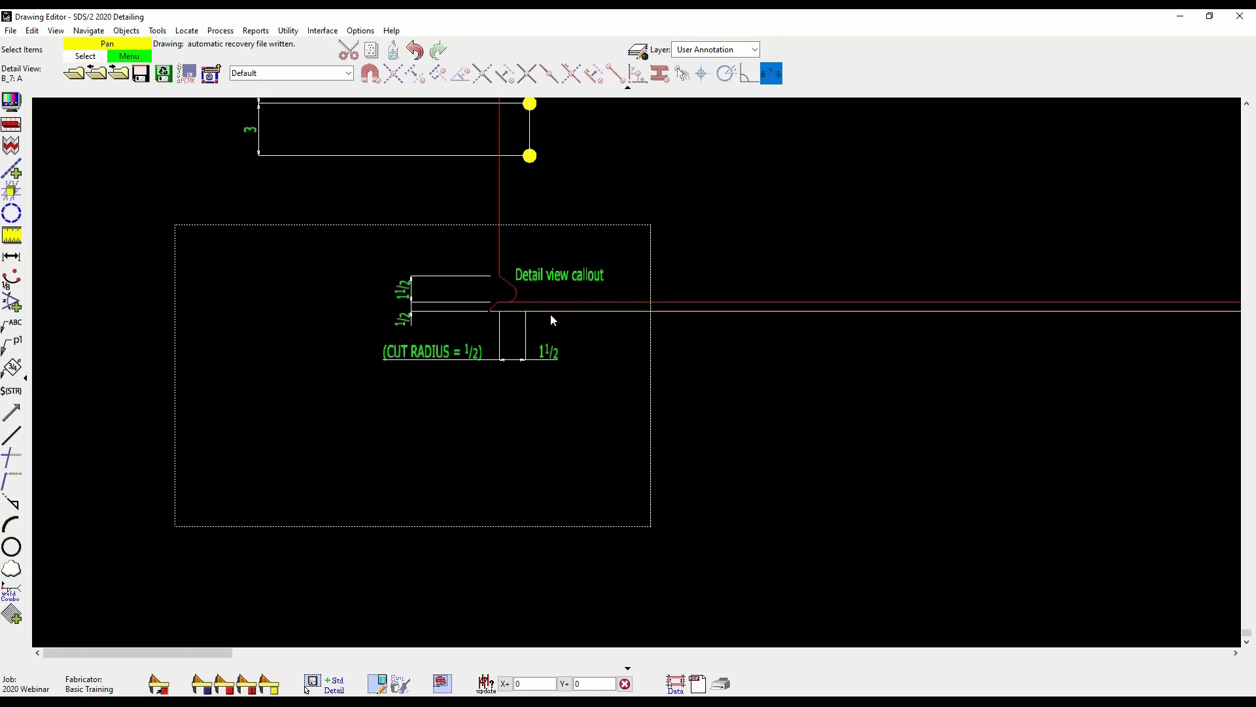
Step: Delete the 1 1/2 text of the horizontal dimension that carries the cut radius note
{"action": "left_click", "coordinate": [449, 361]}
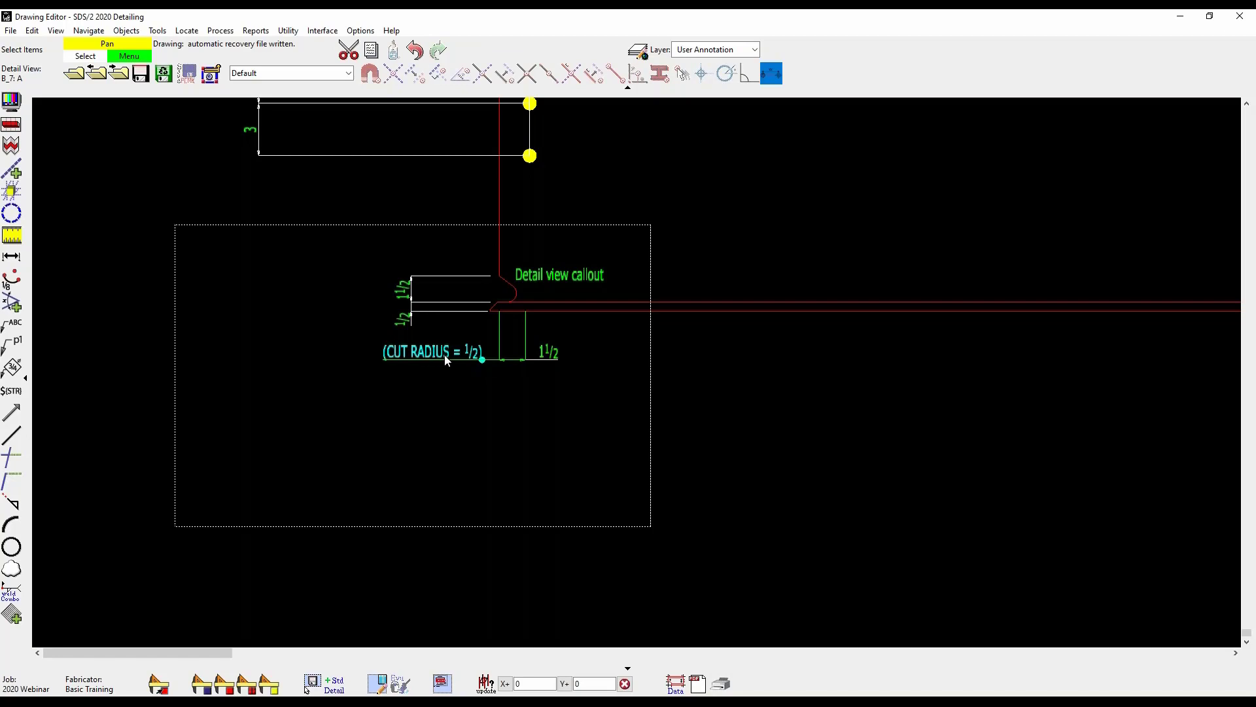
{"action": "left_click", "coordinate": [548, 353]}
{"action": "double_click", "coordinate": [556, 354]}
{"action": "left_click", "coordinate": [308, 584]}
{"action": "key", "text": "Delete"}
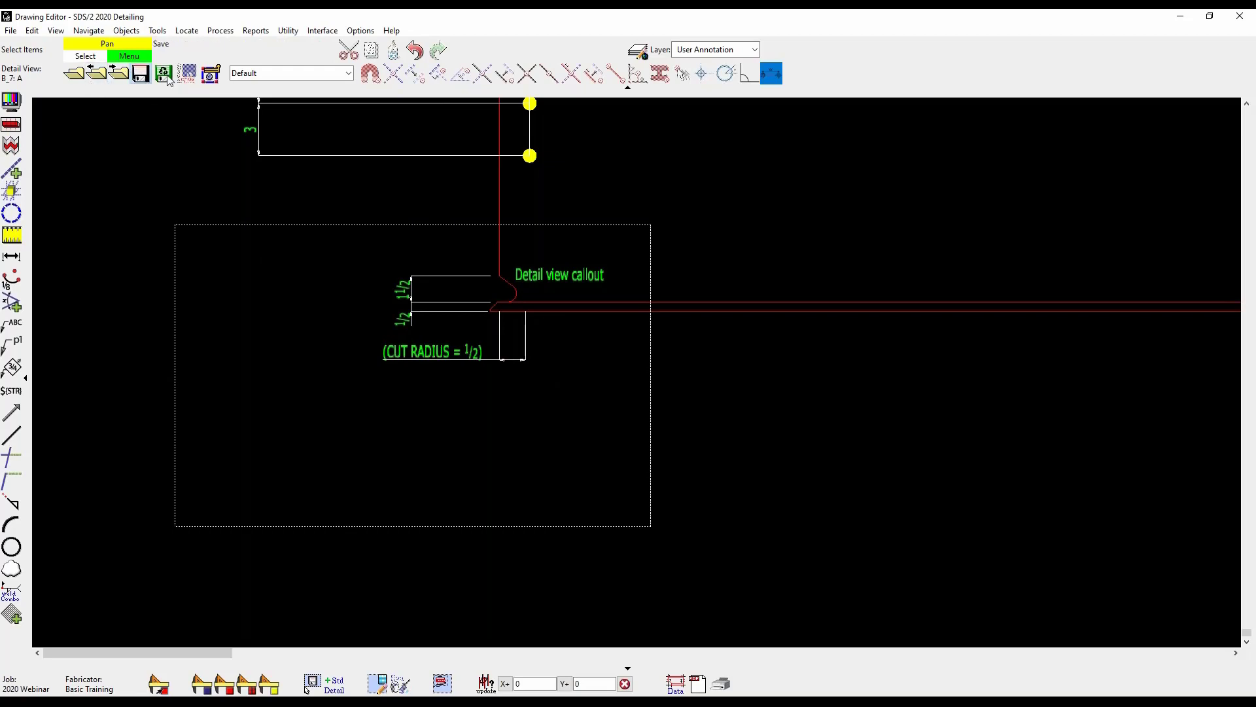
Step: Leave the detail view drawing and reopen drawing B_7 from the list of regular detail piecemarks
{"action": "left_click", "coordinate": [74, 74]}
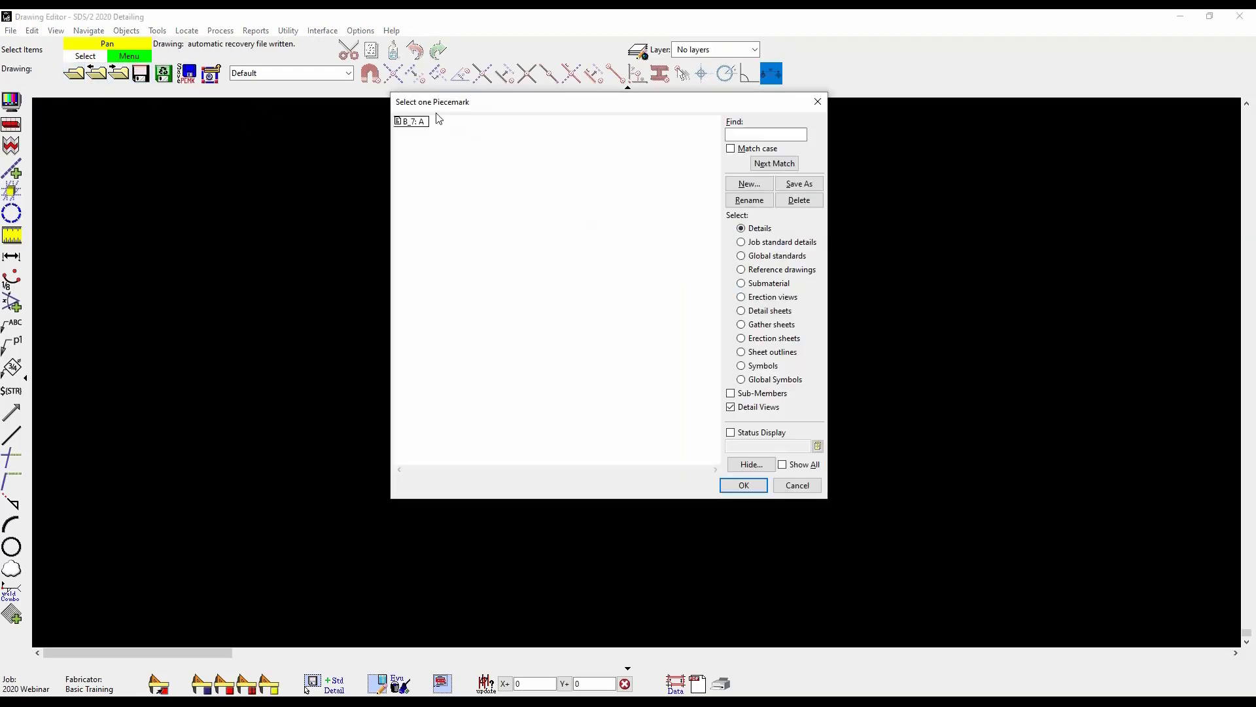
{"action": "left_click", "coordinate": [758, 408]}
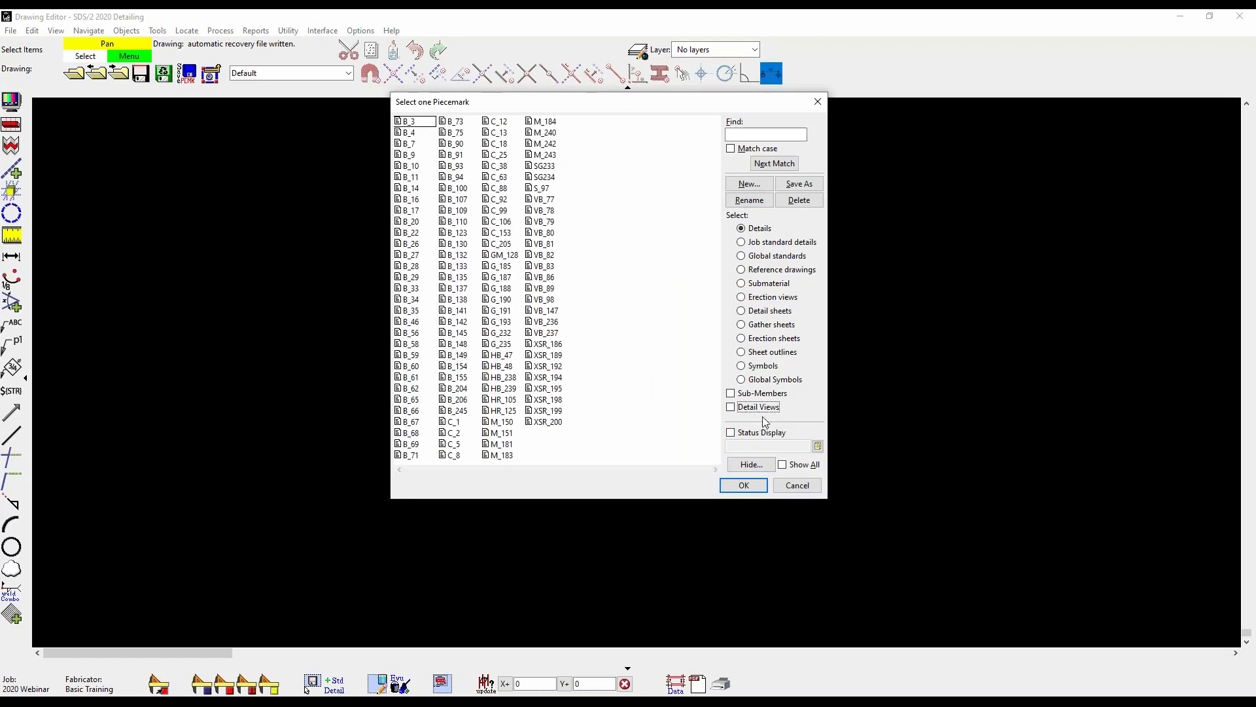
{"action": "double_click", "coordinate": [410, 144]}
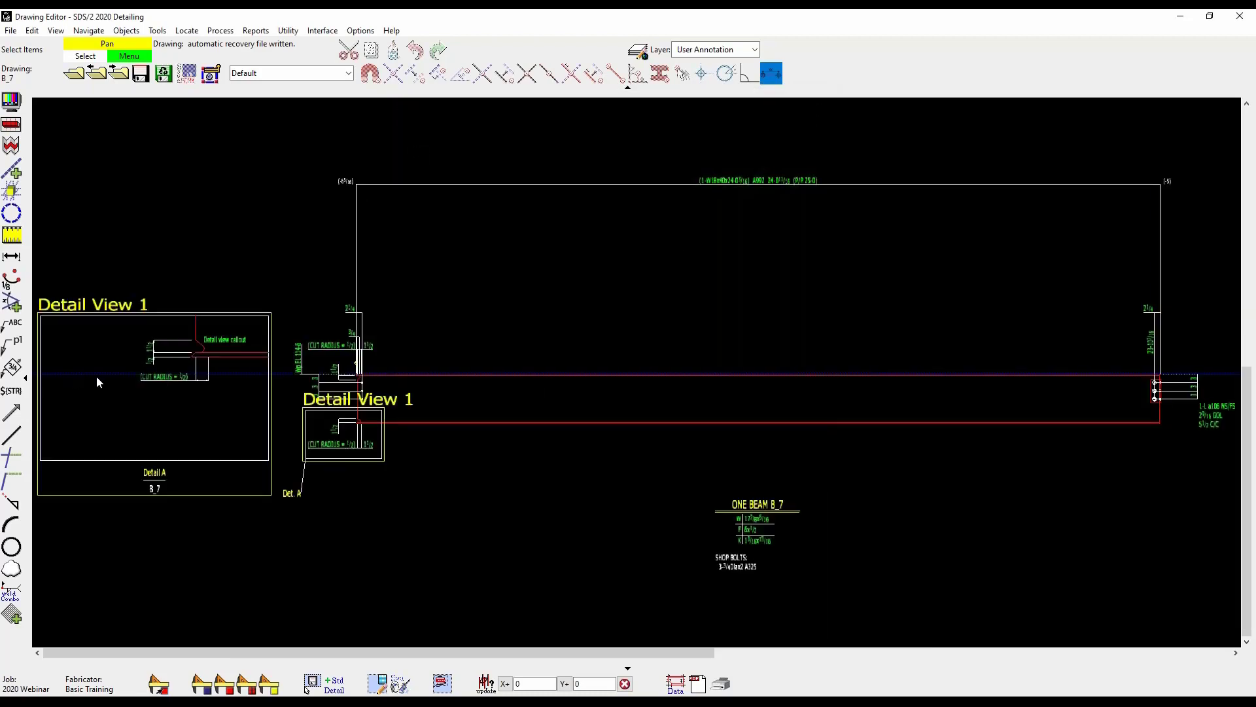
Step: Move the enlarged Detail A view in drawing B_7 slightly up and to the left
{"action": "scroll", "coordinate": [96, 375], "scroll_direction": "up", "scroll_amount": 4}
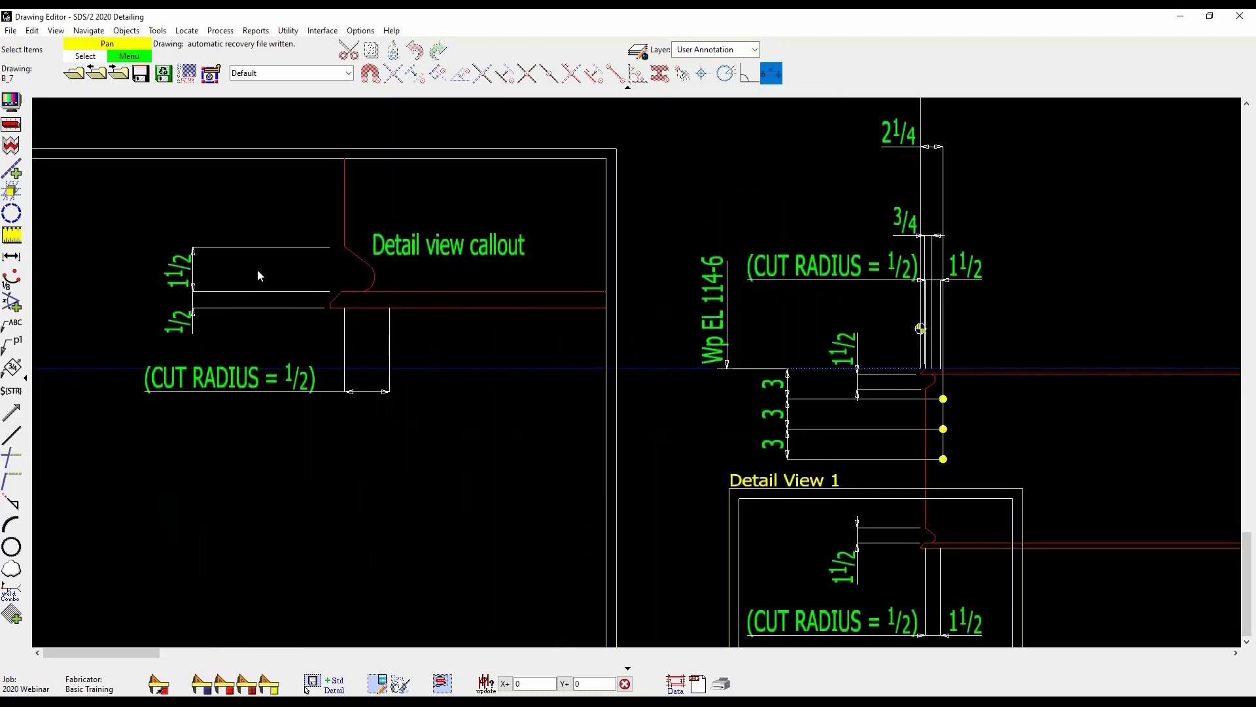
{"action": "scroll", "coordinate": [489, 197], "scroll_direction": "down", "scroll_amount": 4}
{"action": "scroll", "coordinate": [724, 370], "scroll_direction": "up", "scroll_amount": 3}
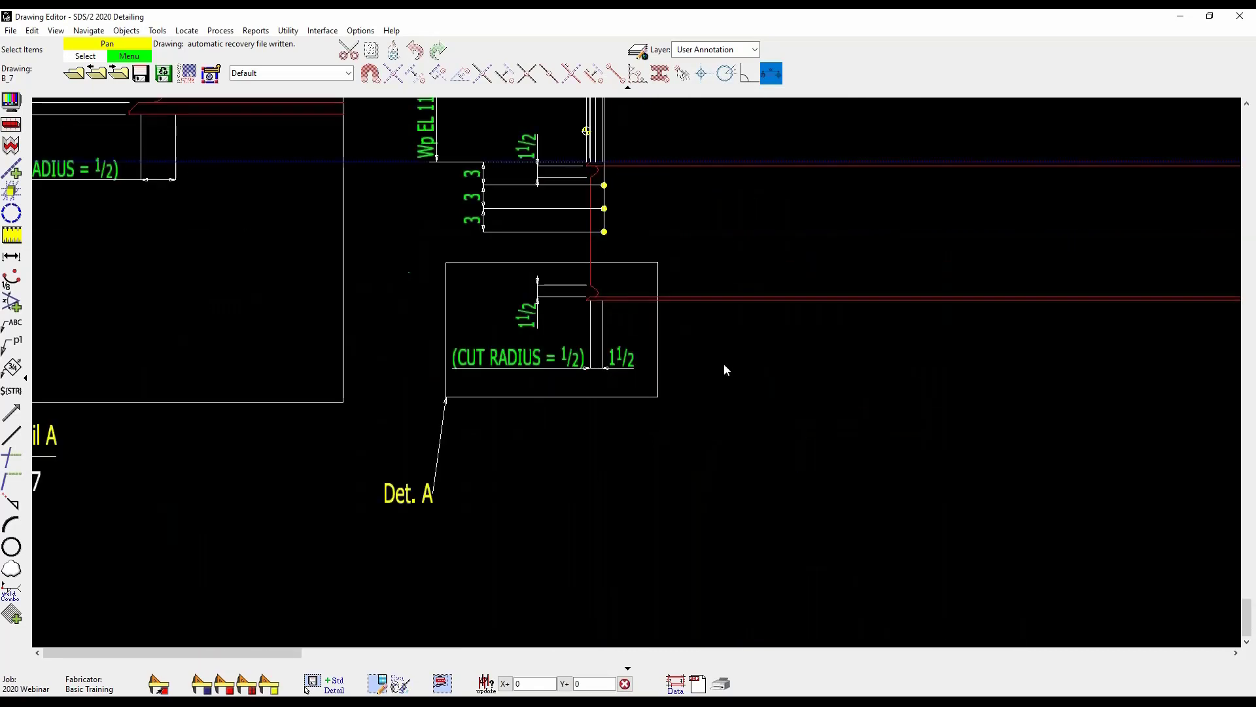
{"action": "scroll", "coordinate": [797, 335], "scroll_direction": "down", "scroll_amount": 1}
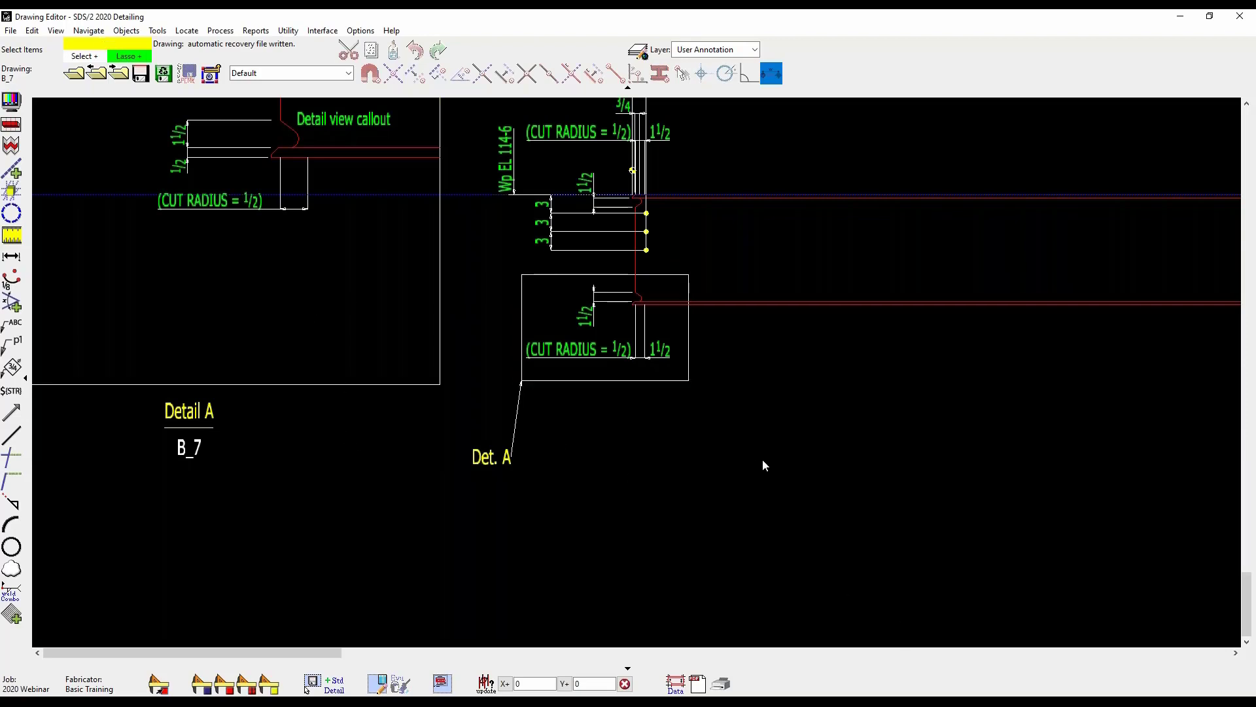
{"action": "mouse_move", "coordinate": [794, 493]}
{"action": "middle_mouse_down"}
{"action": "mouse_move", "coordinate": [1079, 577]}
{"action": "mouse_move", "coordinate": [1034, 563]}
{"action": "middle_mouse_up"}
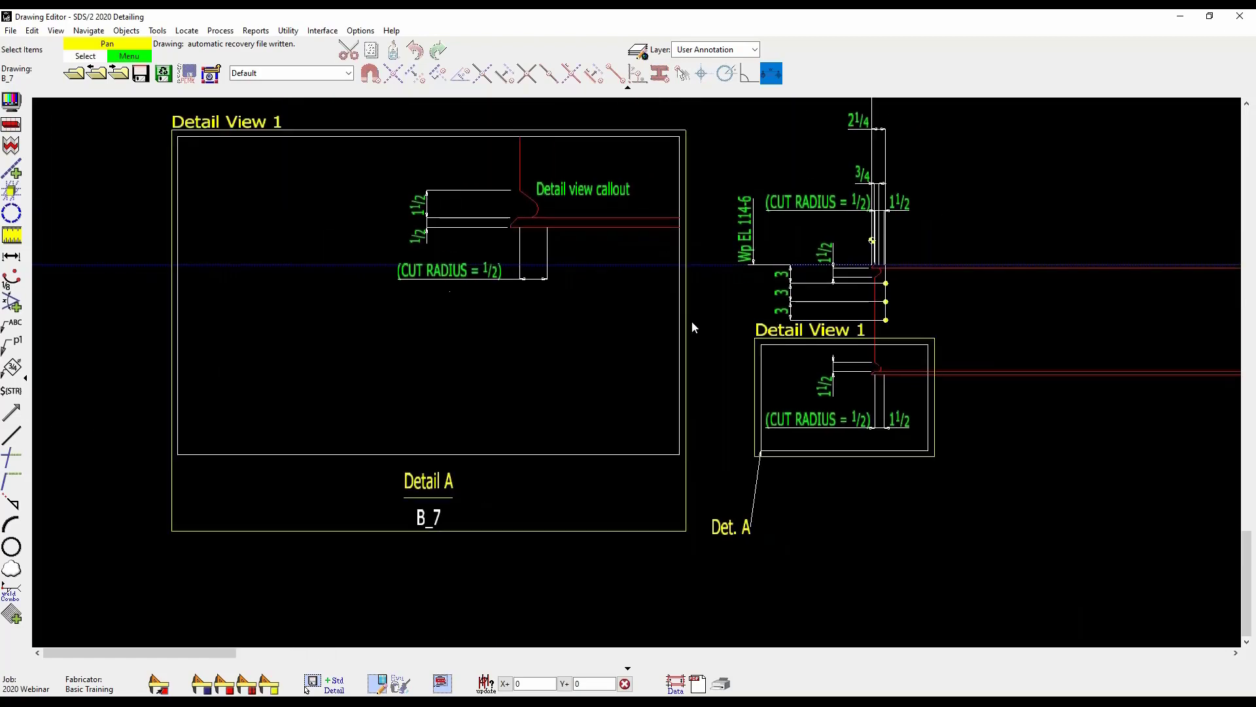
{"action": "mouse_move", "coordinate": [678, 451]}
{"action": "left_mouse_down"}
{"action": "mouse_move", "coordinate": [653, 425]}
{"action": "mouse_move", "coordinate": [661, 454]}
{"action": "mouse_move", "coordinate": [668, 444]}
{"action": "left_mouse_up"}
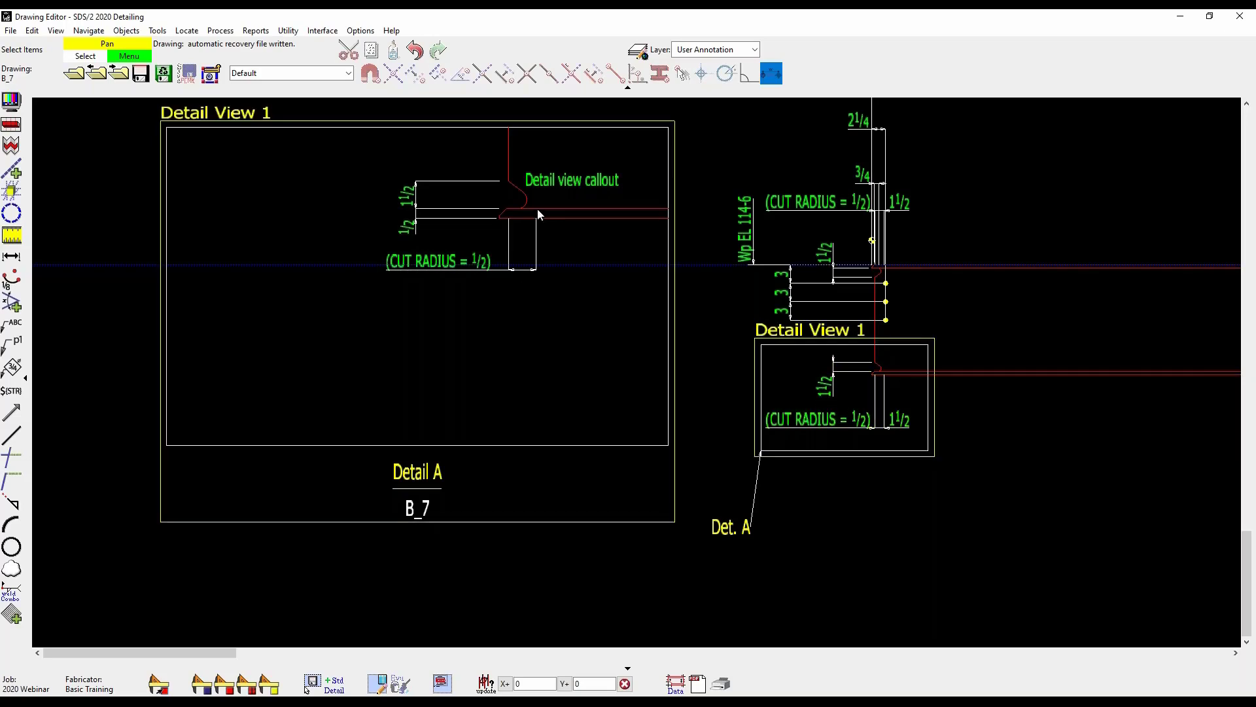
Step: Open detail view drawing B_7: A directly from drawing B_7, saving the changes to B_7
{"action": "right_click", "coordinate": [483, 201]}
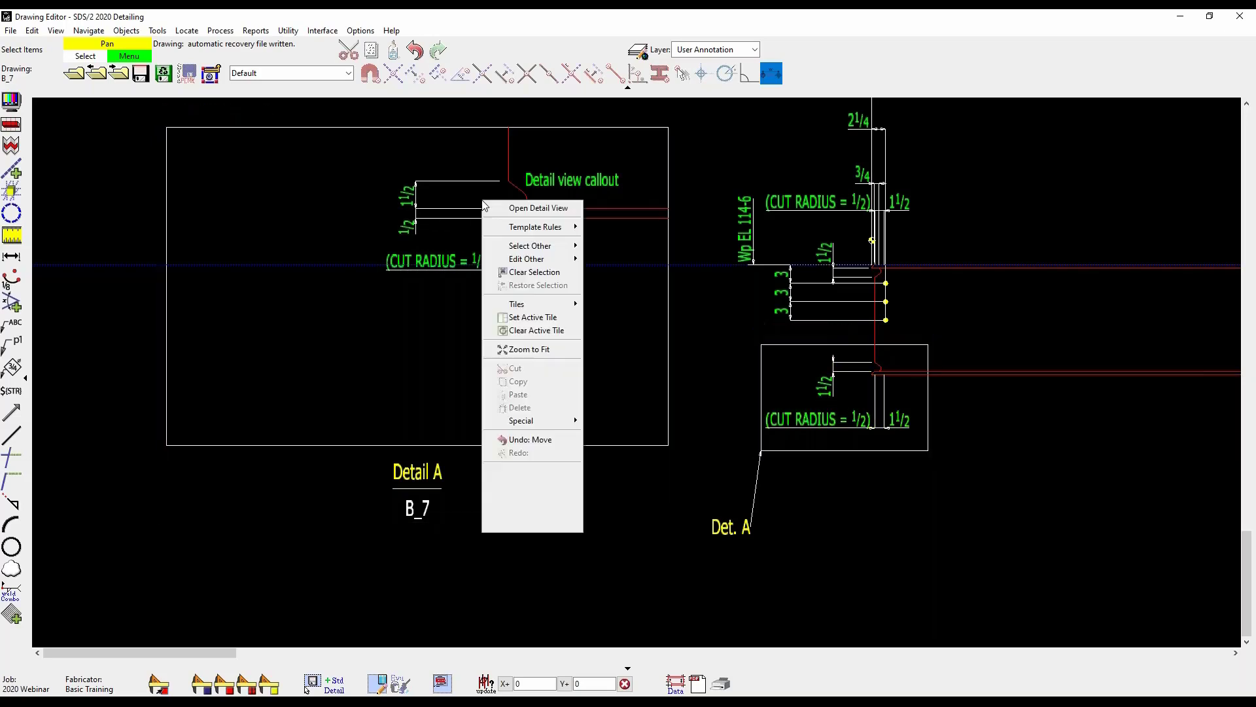
{"action": "left_click", "coordinate": [532, 211]}
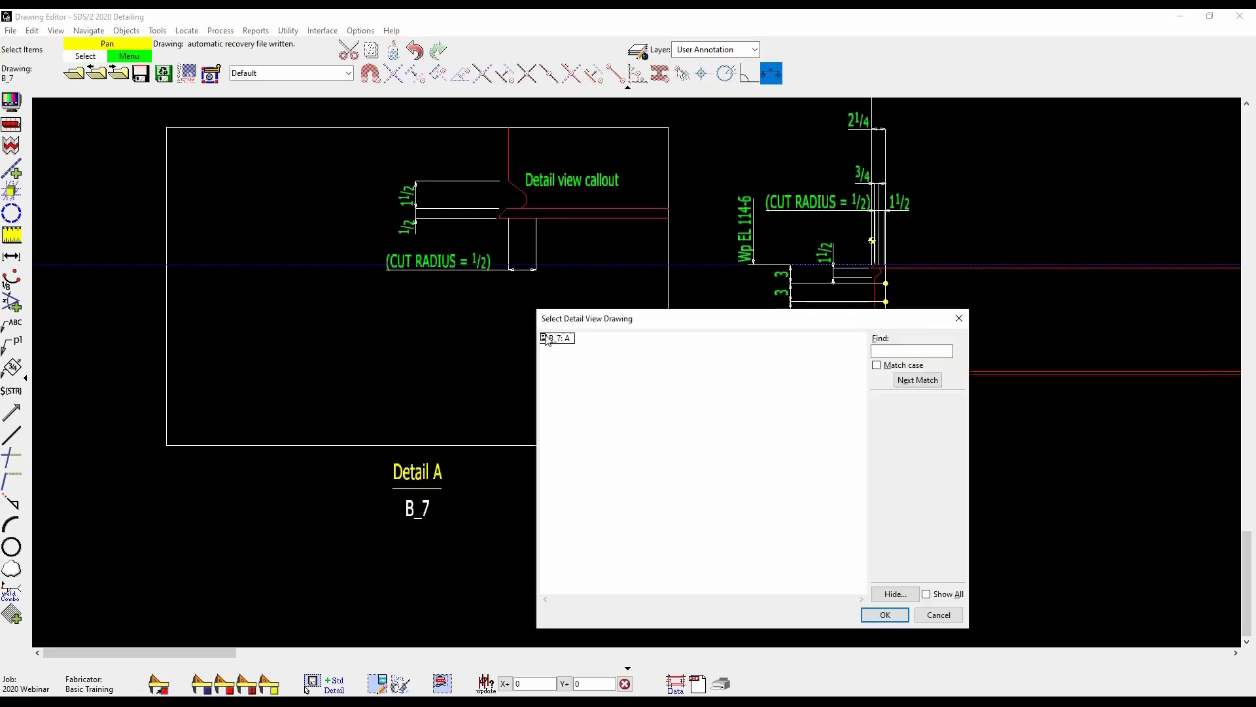
{"action": "left_click_drag", "start_coordinate": [584, 317], "coordinate": [574, 306]}
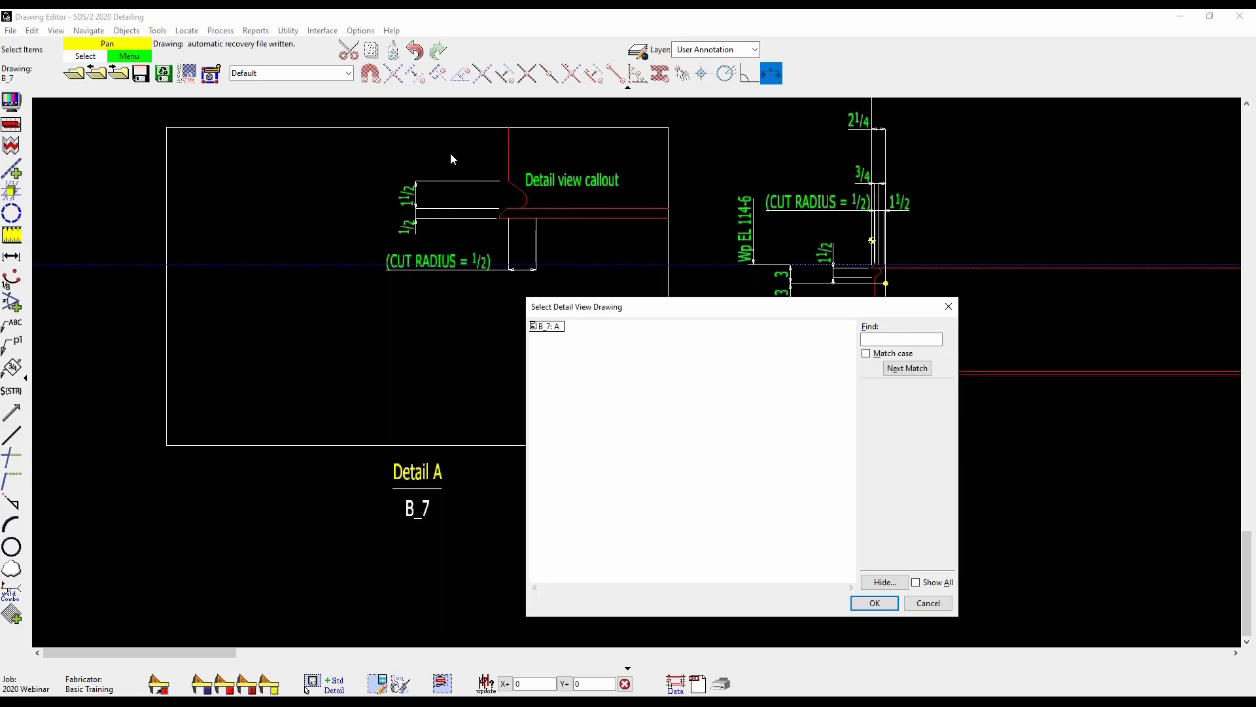
{"action": "left_click", "coordinate": [553, 331]}
{"action": "double_click", "coordinate": [555, 332]}
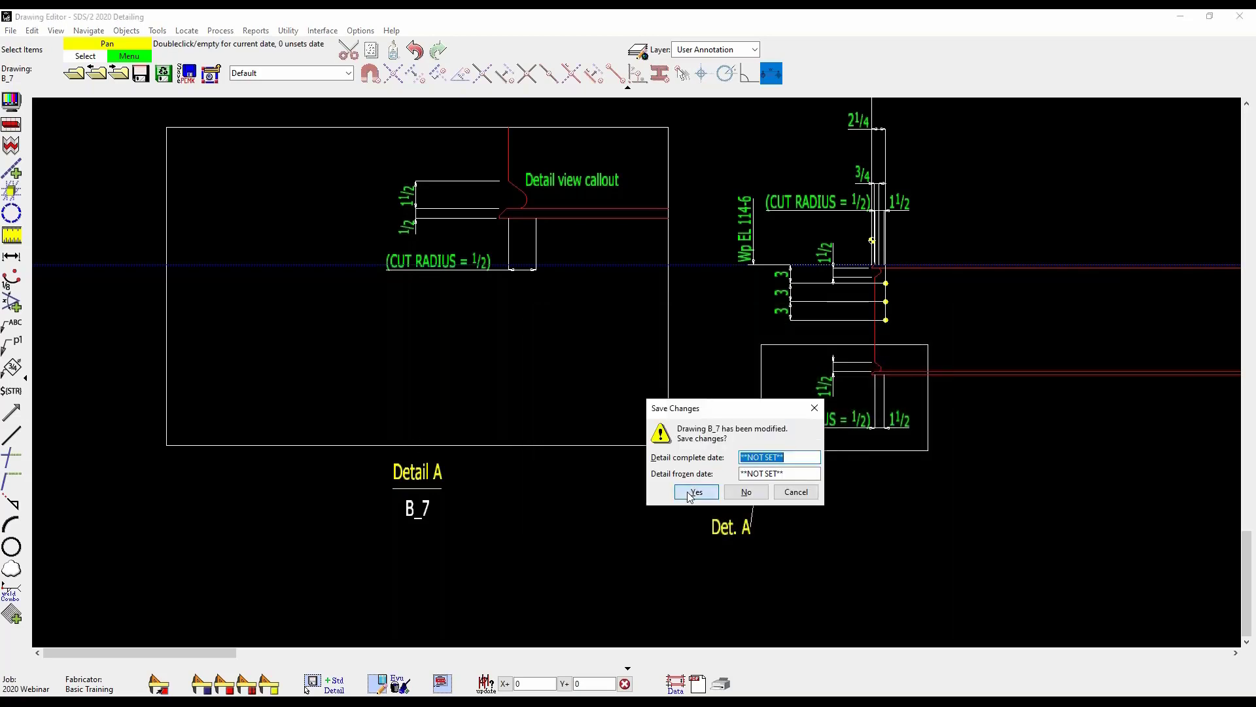
{"action": "left_click", "coordinate": [692, 496]}
Step: Shrink the dotted detail view boundary by pulling its left and bottom edges in closer to the flange cut dimensions
{"action": "scroll", "coordinate": [141, 411], "scroll_direction": "up", "scroll_amount": 5}
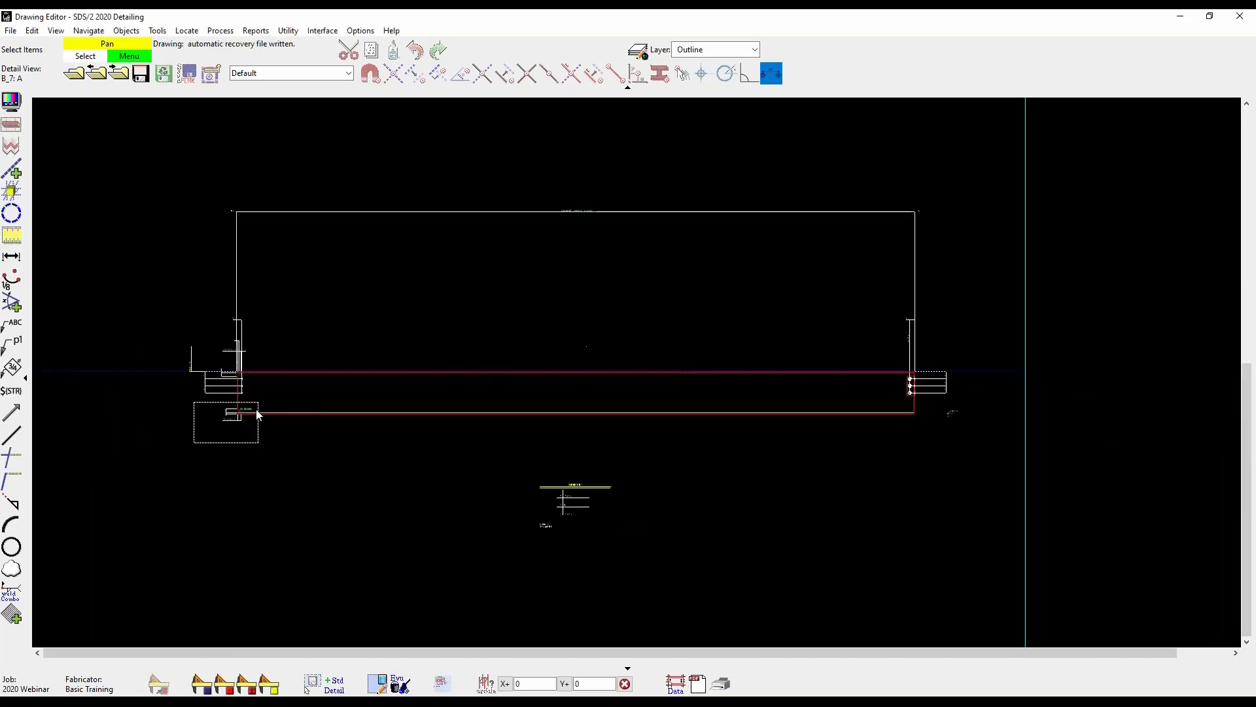
{"action": "left_click_drag", "start_coordinate": [95, 367], "coordinate": [161, 521]}
{"action": "scroll", "coordinate": [203, 422], "scroll_direction": "up", "scroll_amount": 5}
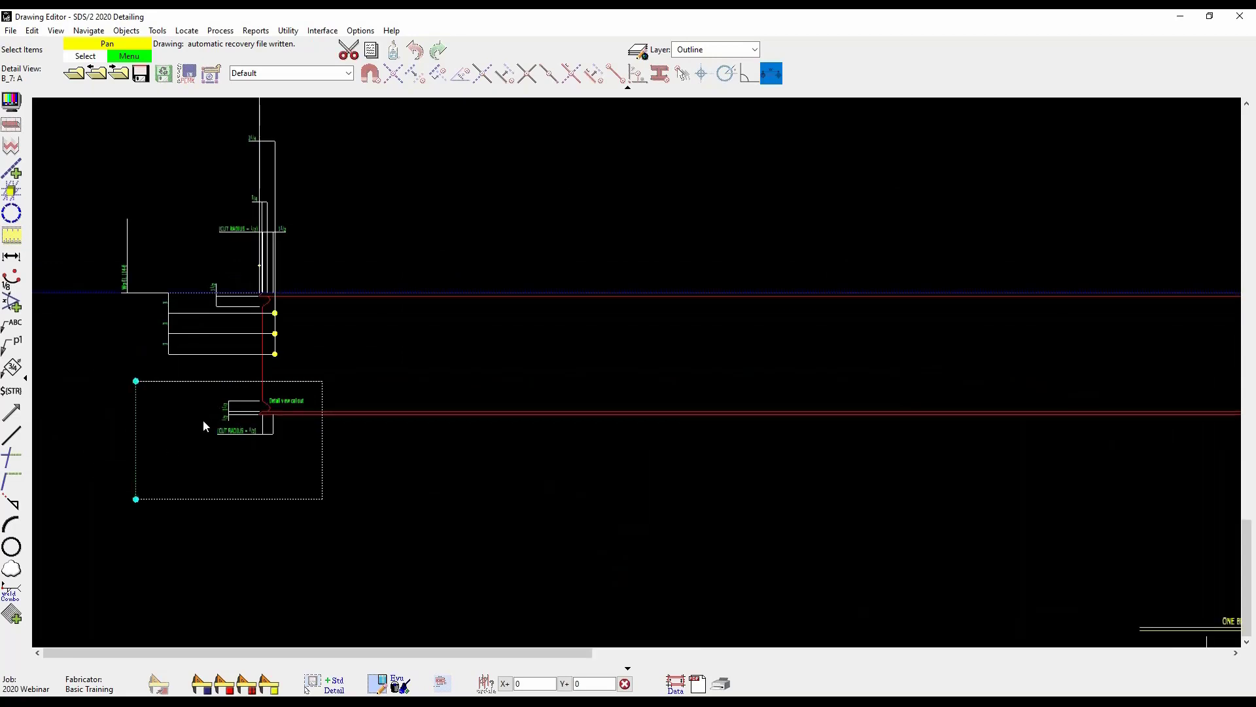
{"action": "left_click_drag", "start_coordinate": [45, 329], "coordinate": [188, 335]}
{"action": "left_click_drag", "start_coordinate": [143, 587], "coordinate": [558, 630]}
{"action": "left_click_drag", "start_coordinate": [482, 605], "coordinate": [483, 482]}
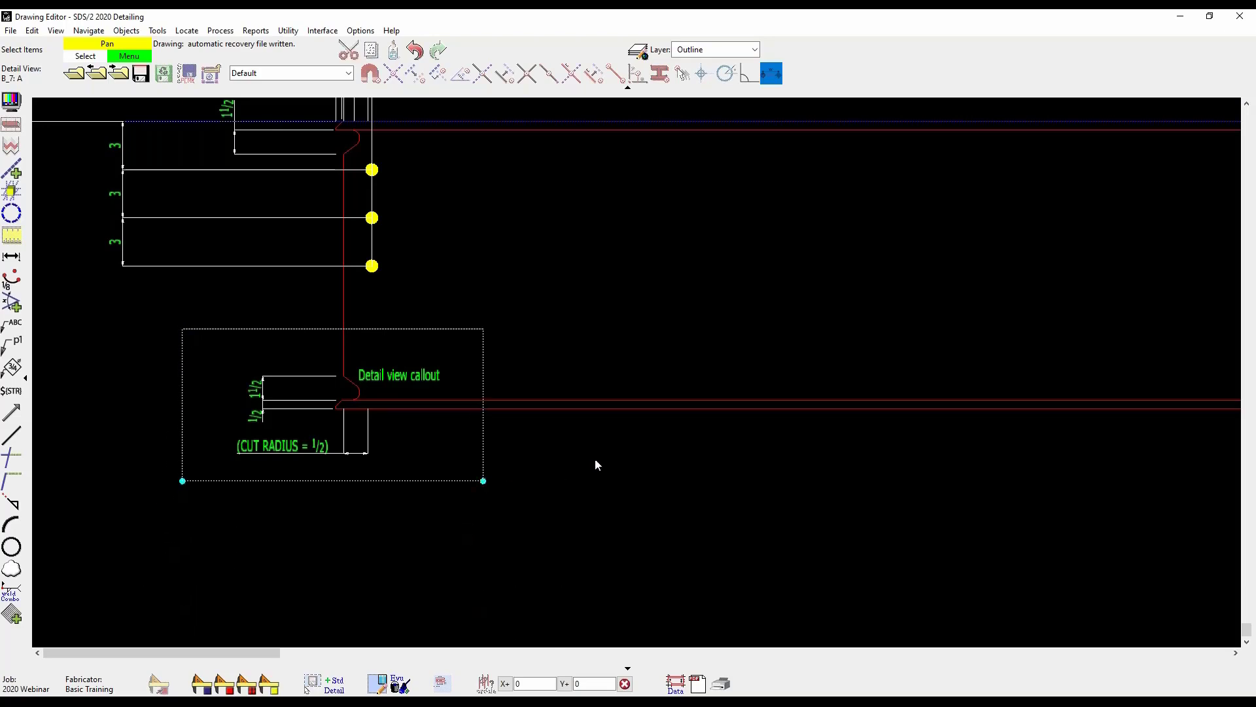
Step: Reopen drawing B_7 from the piecemark list and open the Detail View Area settings of Detail A
{"action": "left_click", "coordinate": [76, 74]}
{"action": "double_click", "coordinate": [417, 147]}
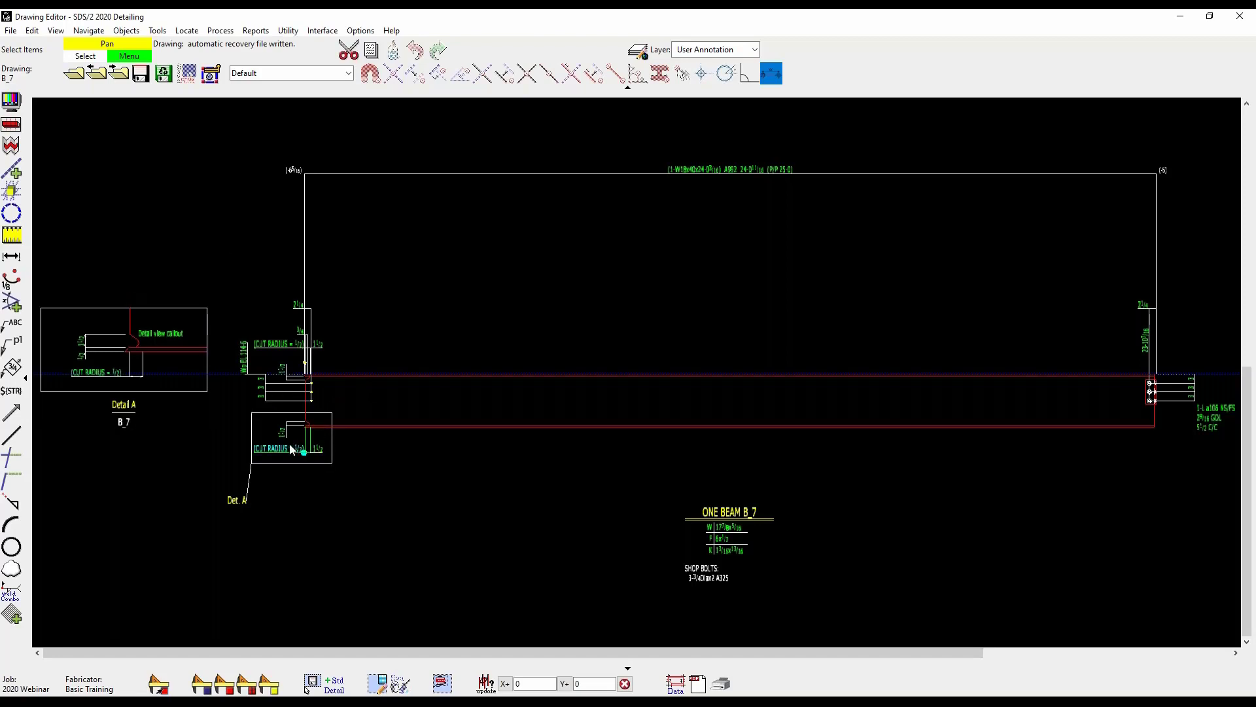
{"action": "double_click", "coordinate": [255, 422]}
{"action": "left_click", "coordinate": [175, 169]}
{"action": "double_click", "coordinate": [199, 378]}
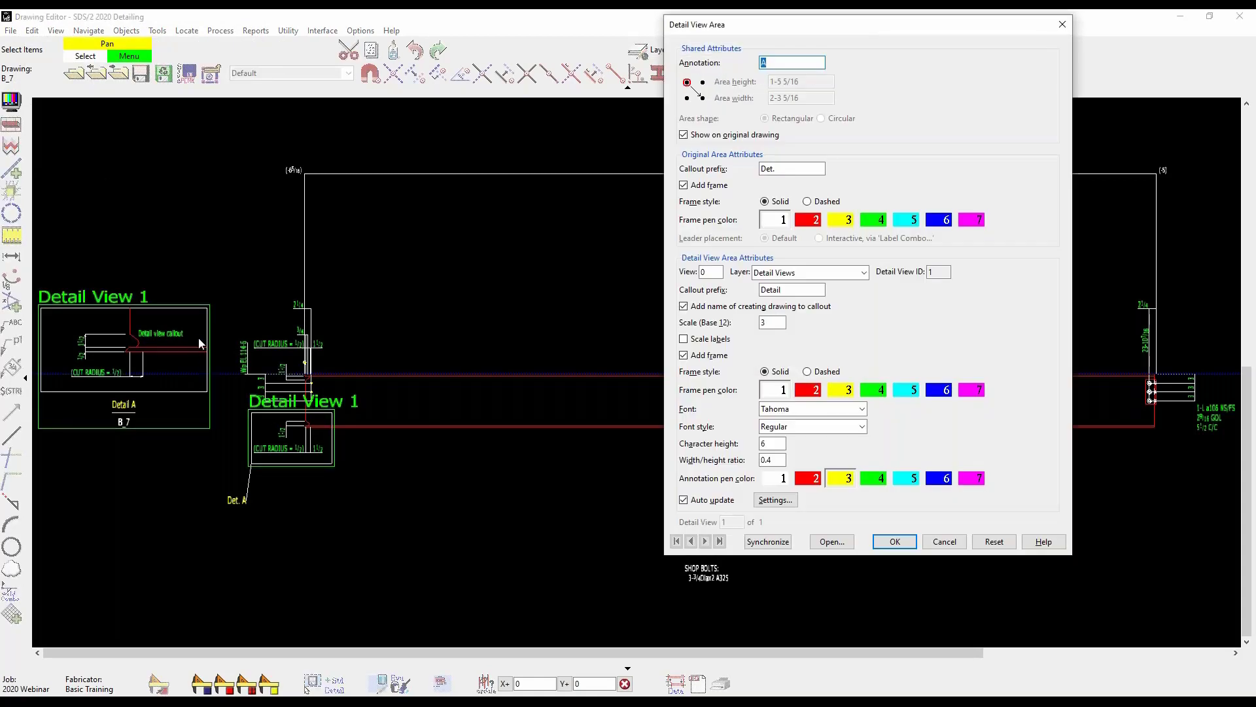
{"action": "left_click_drag", "start_coordinate": [795, 31], "coordinate": [718, 26]}
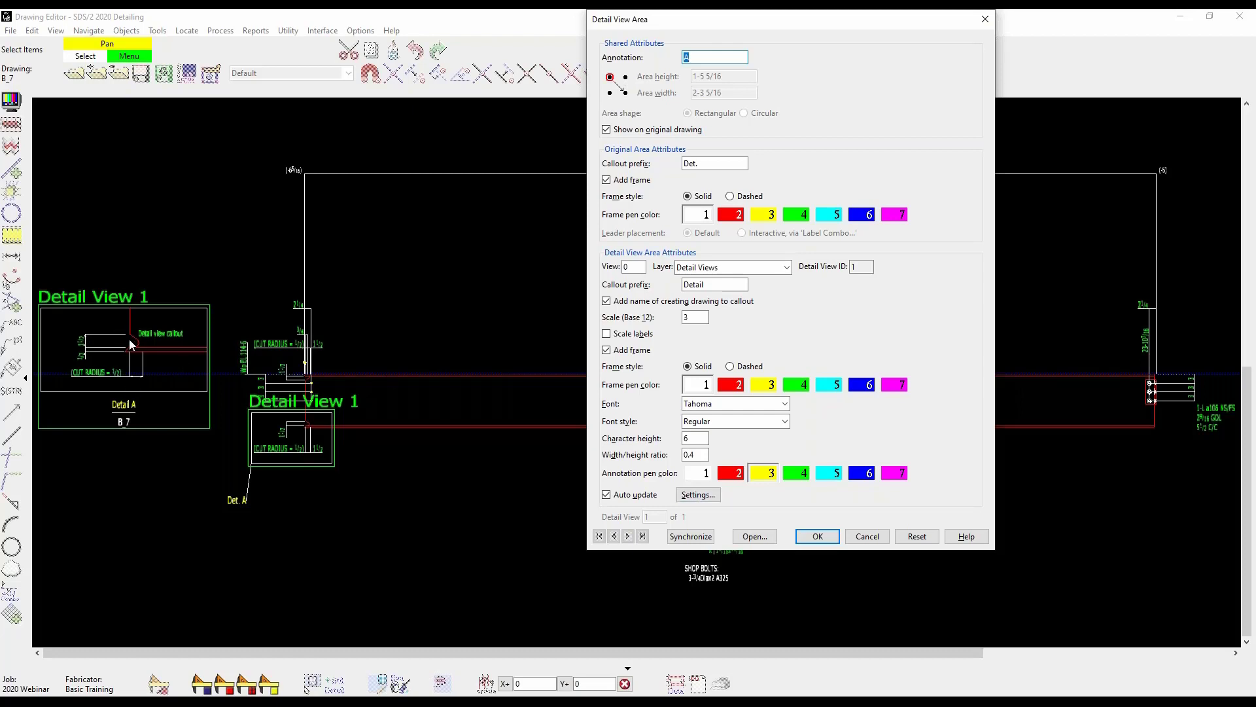
Step: Review the member annotation and dimensioning settings that control how Detail A updates
{"action": "left_click", "coordinate": [698, 494]}
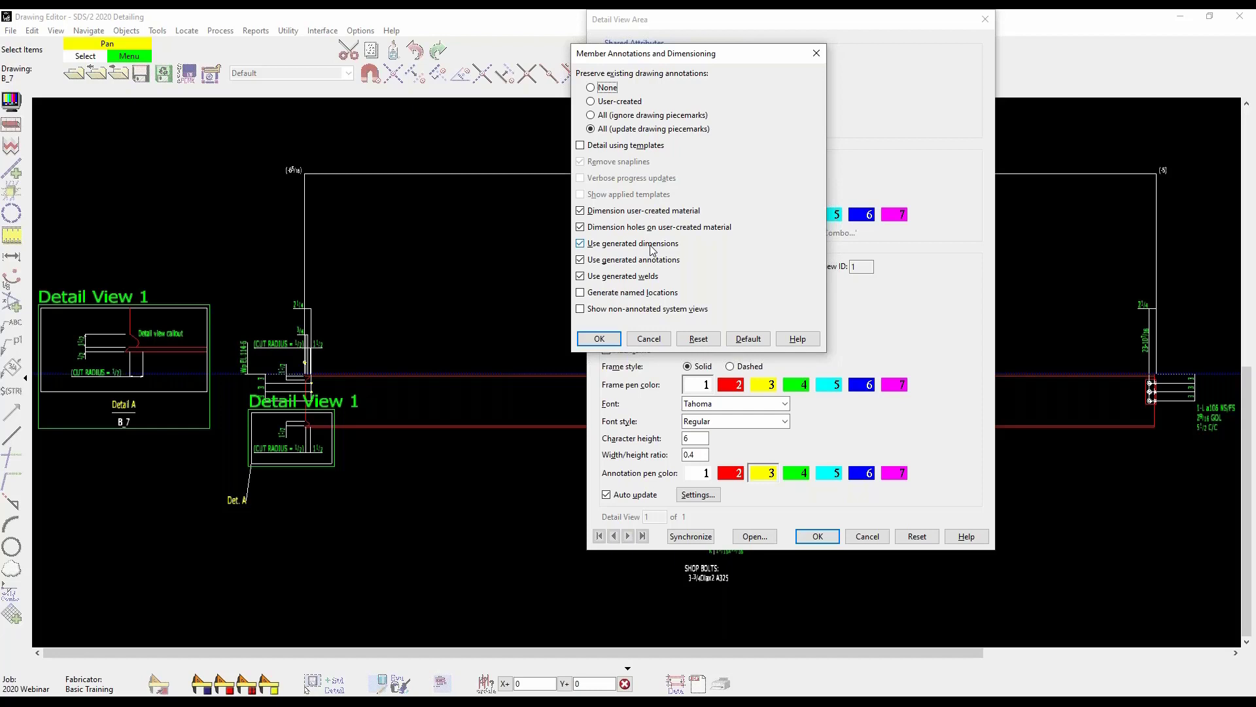
{"action": "left_click_drag", "start_coordinate": [752, 53], "coordinate": [790, 27]}
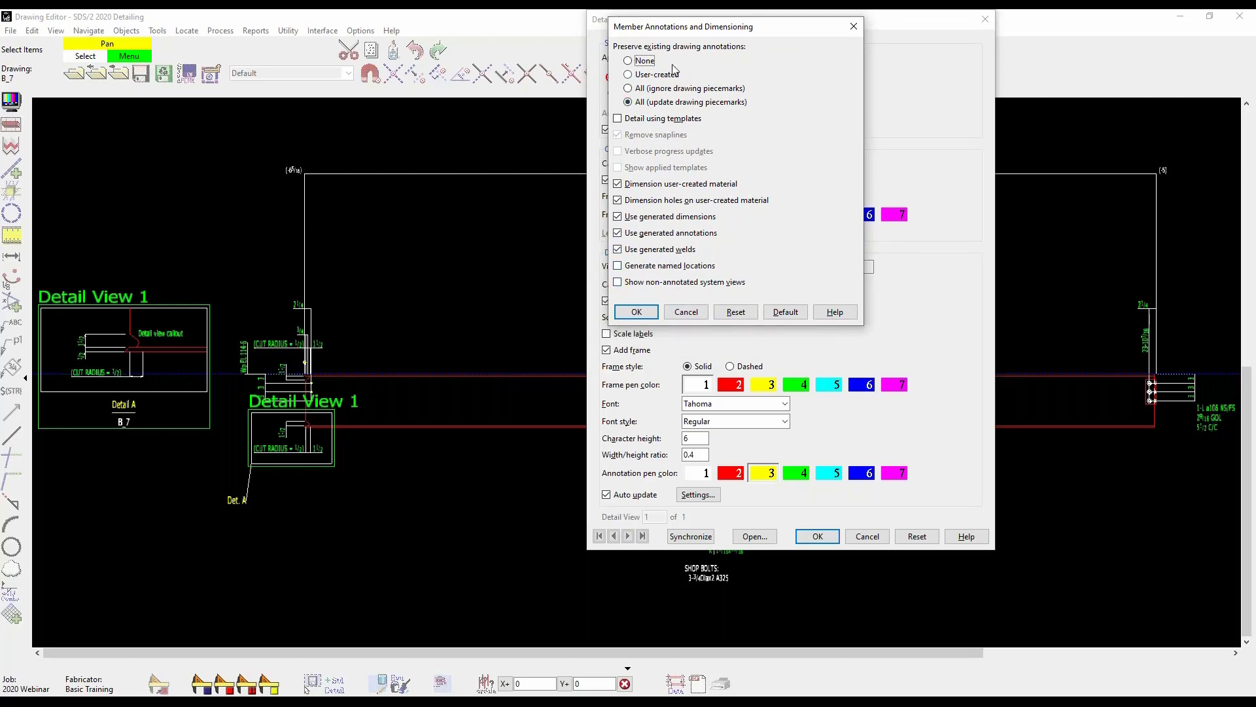
{"action": "left_click", "coordinate": [686, 312]}
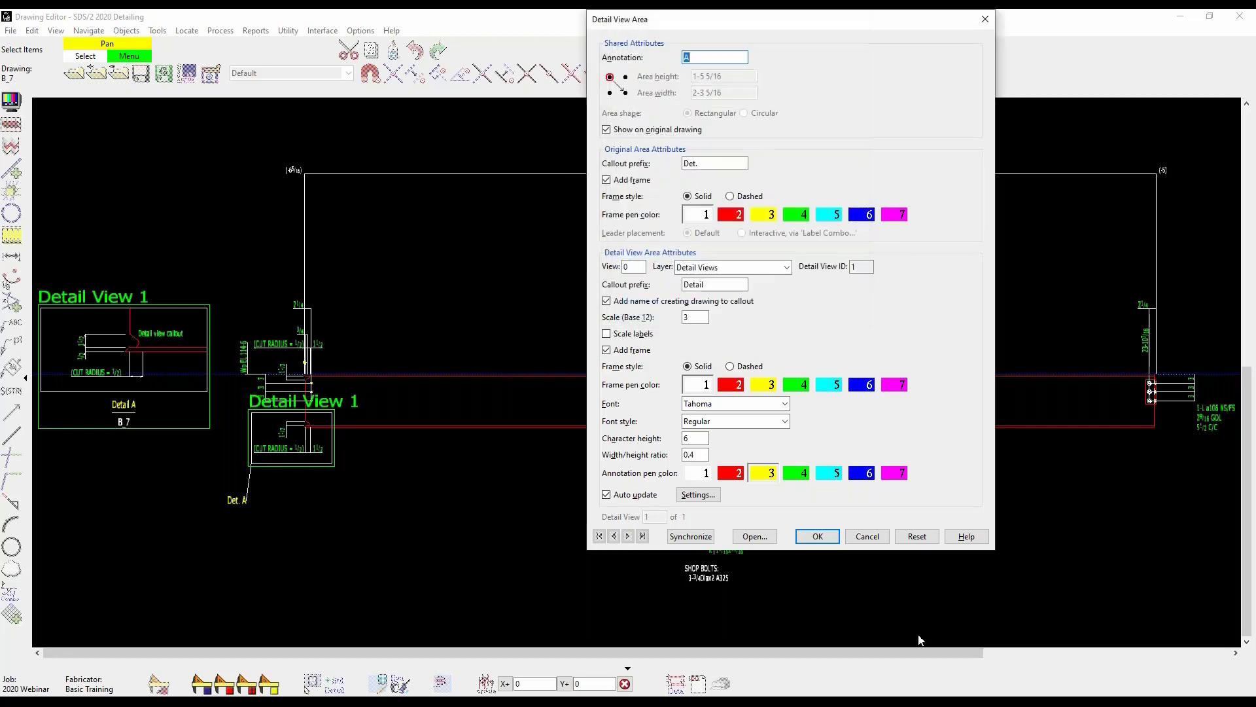
Step: Turn off Auto update for Detail A and synchronize its detail view drawing
{"action": "left_click", "coordinate": [627, 495]}
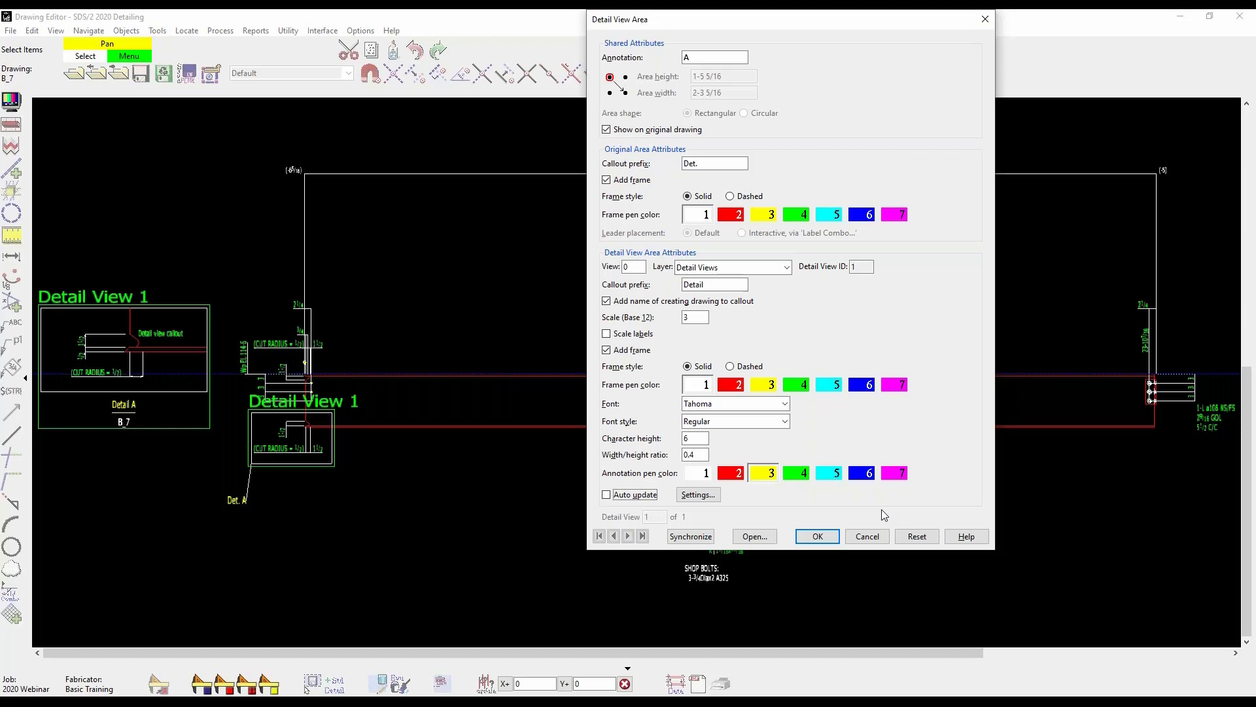
{"action": "left_click", "coordinate": [692, 537]}
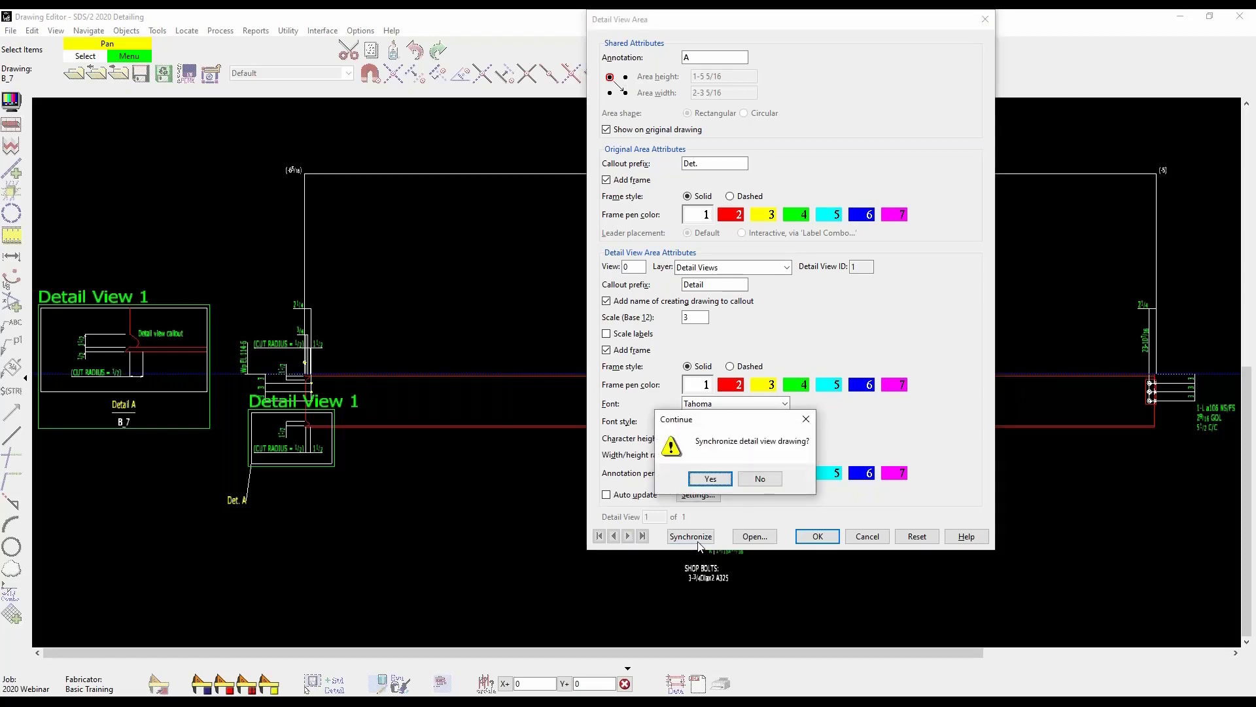
{"action": "left_click_drag", "start_coordinate": [739, 420], "coordinate": [774, 299]}
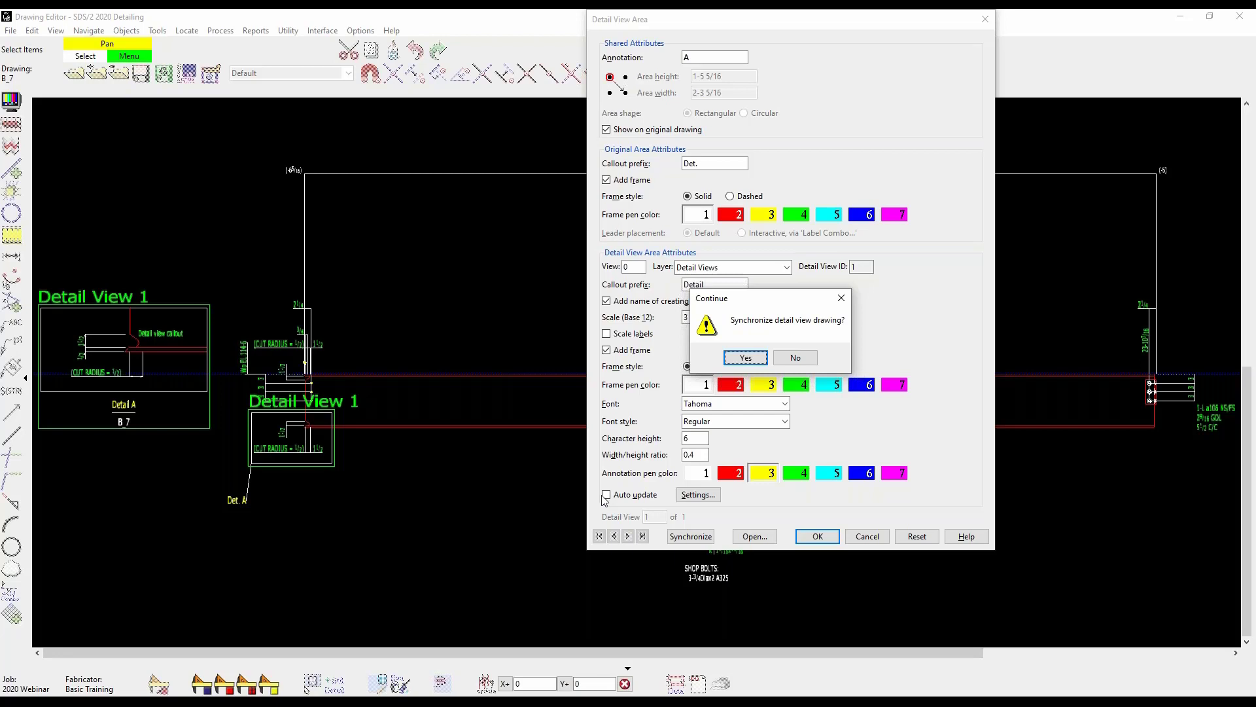
{"action": "left_click", "coordinate": [745, 358]}
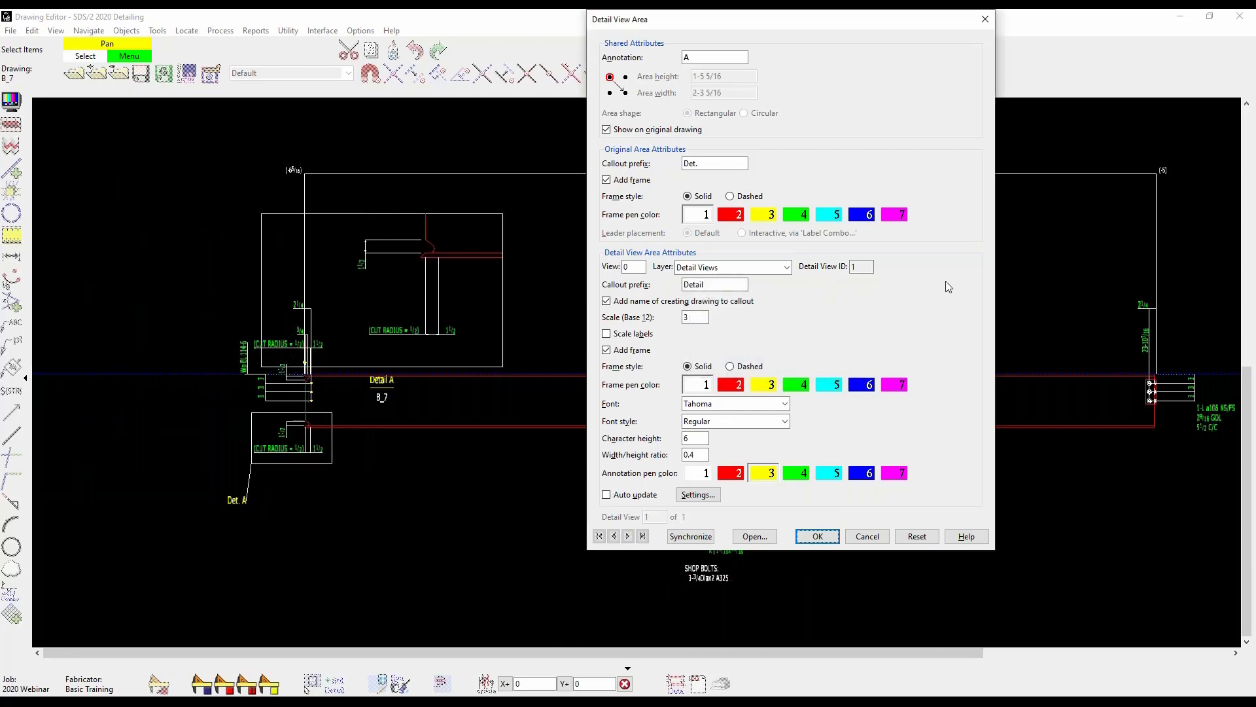
Step: Accept the detail view settings and move the enlarged Detail A view clear of the beam, up beyond its left end
{"action": "left_click", "coordinate": [218, 219]}
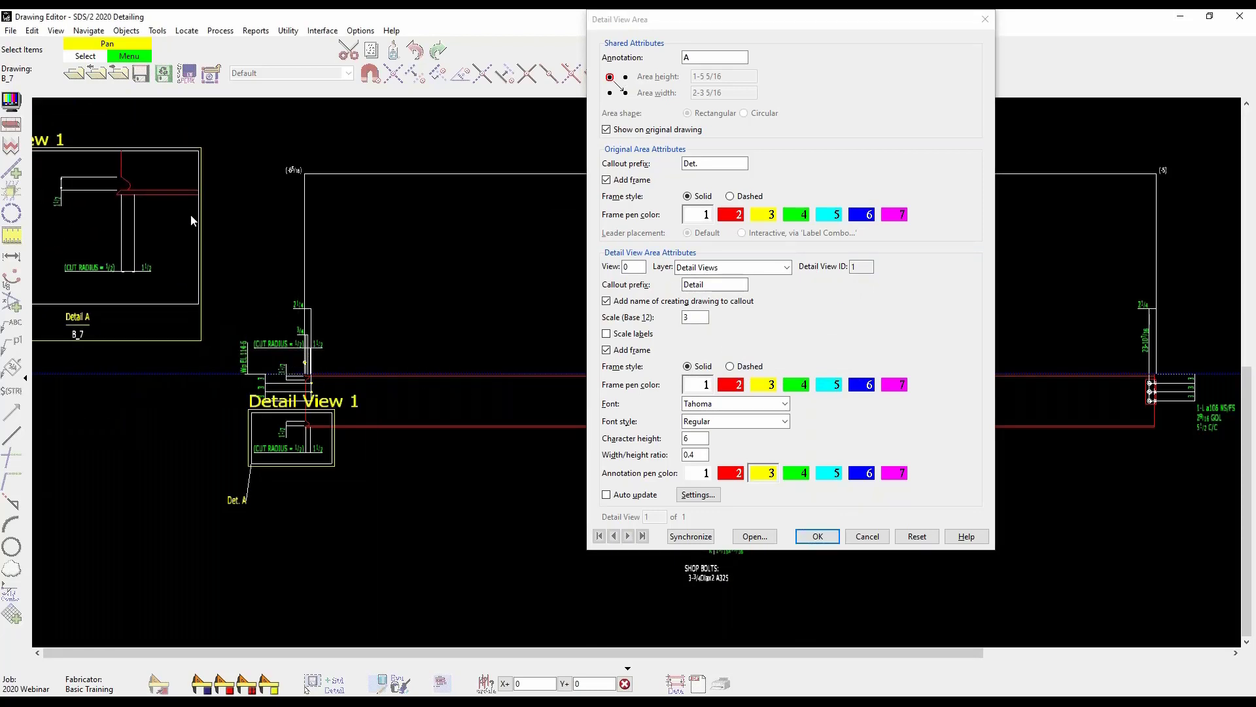
{"action": "left_click", "coordinate": [566, 414]}
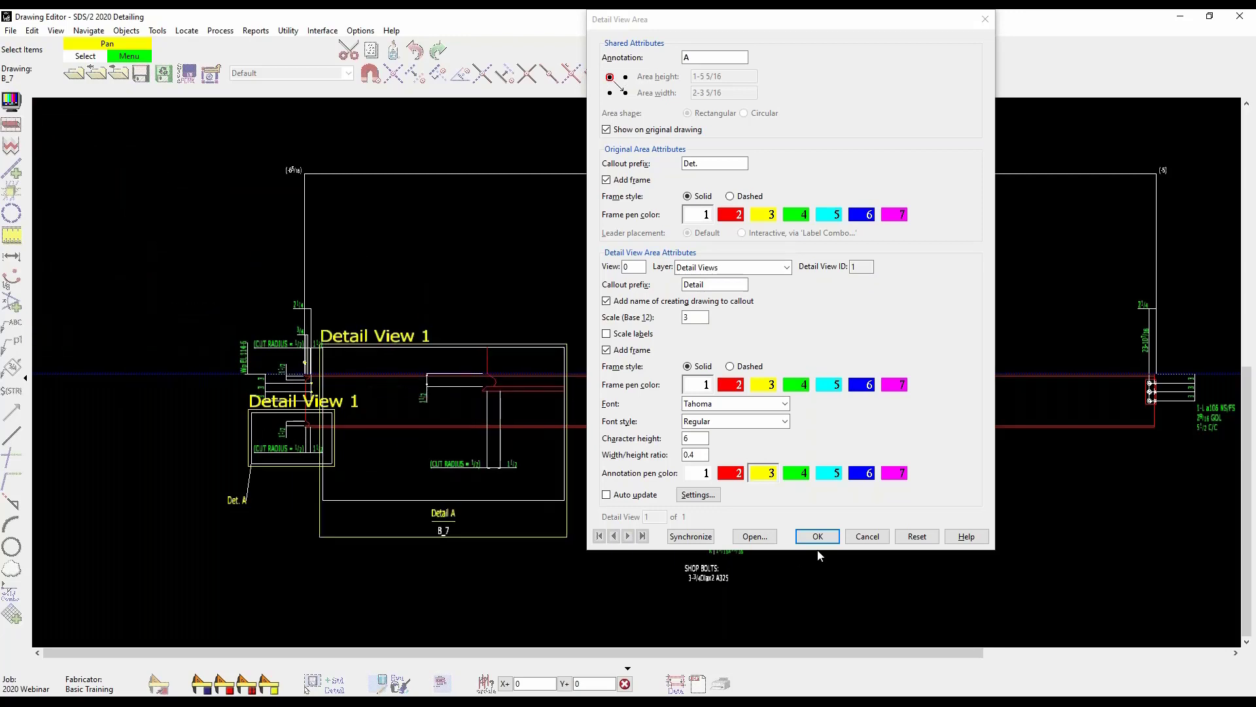
{"action": "left_click", "coordinate": [803, 538]}
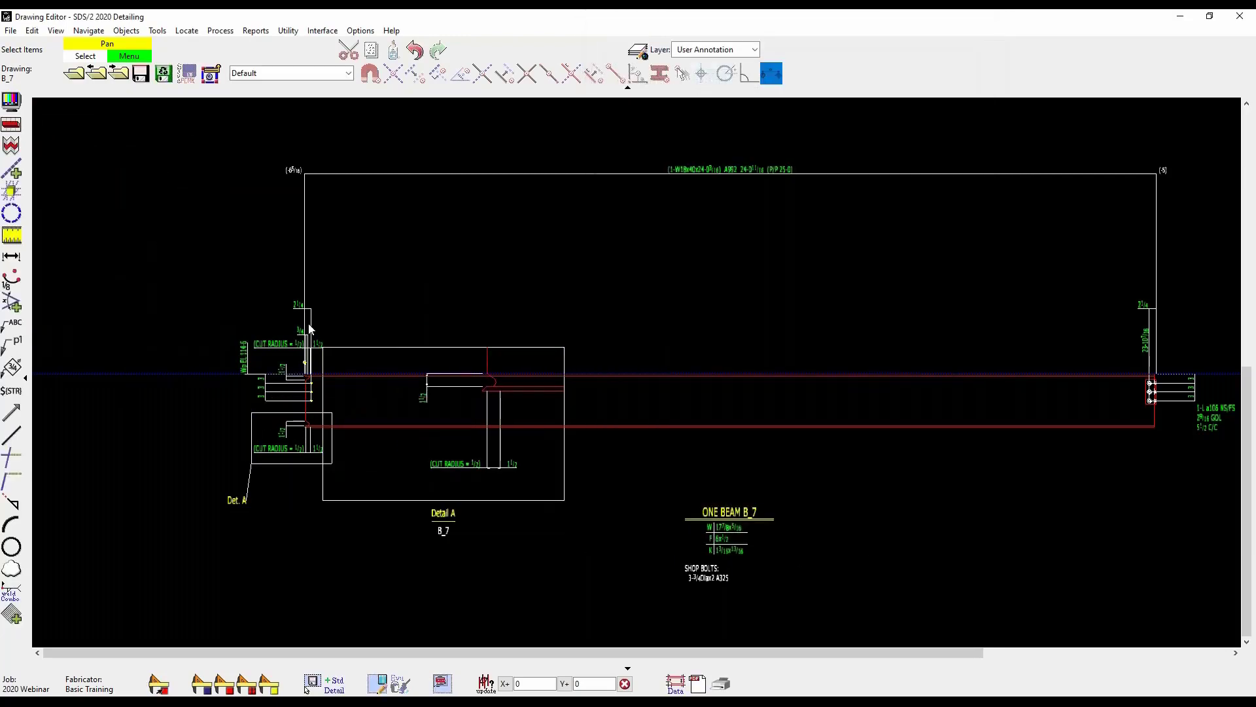
{"action": "left_click", "coordinate": [133, 267]}
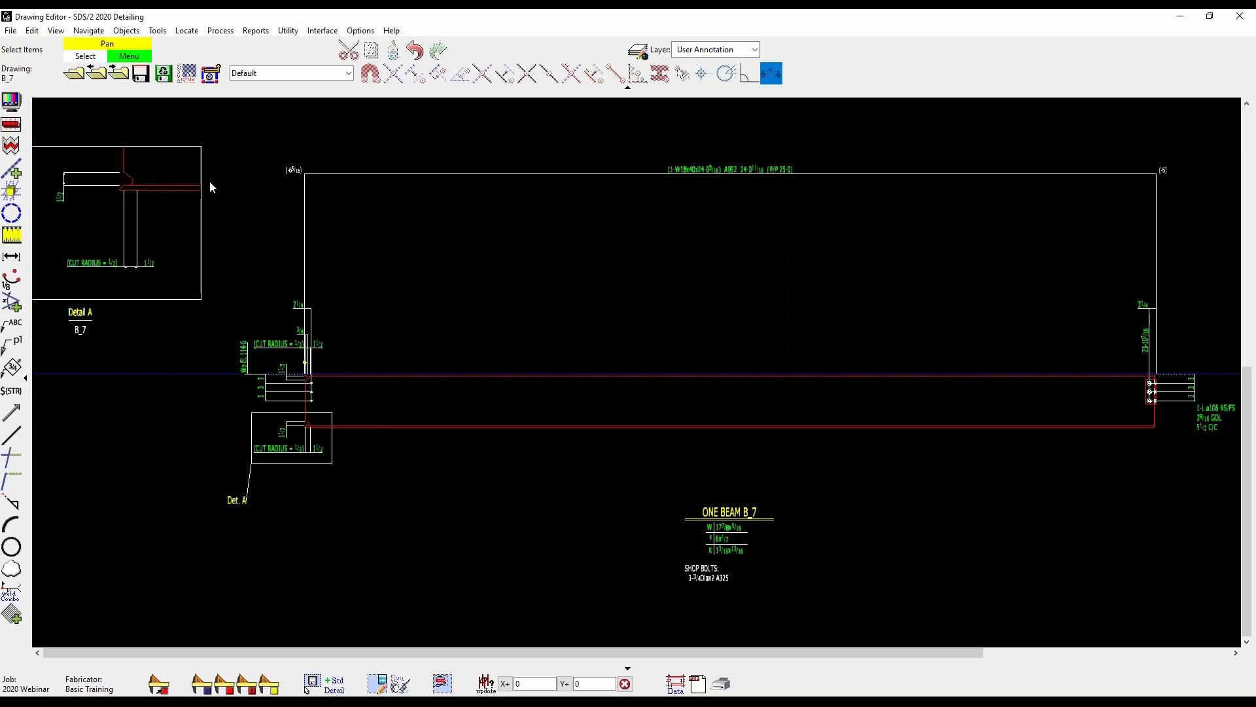
{"action": "left_click_drag", "start_coordinate": [182, 183], "coordinate": [170, 202]}
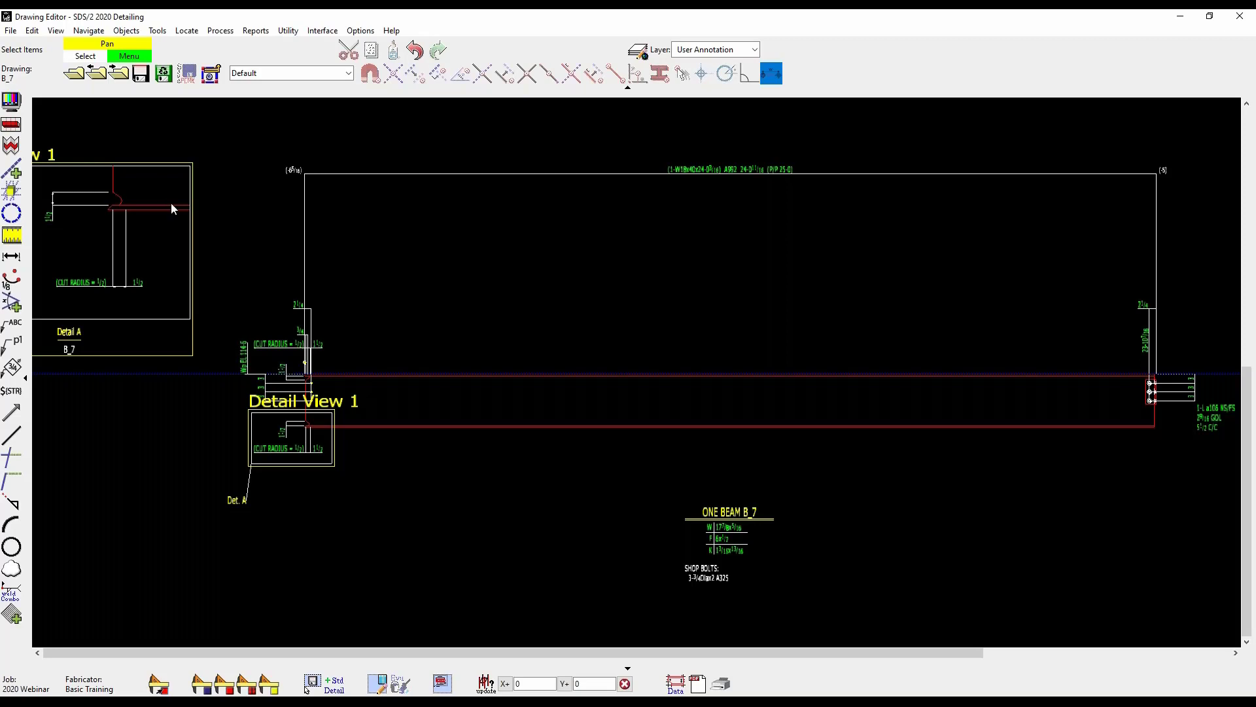
{"action": "left_click", "coordinate": [176, 204]}
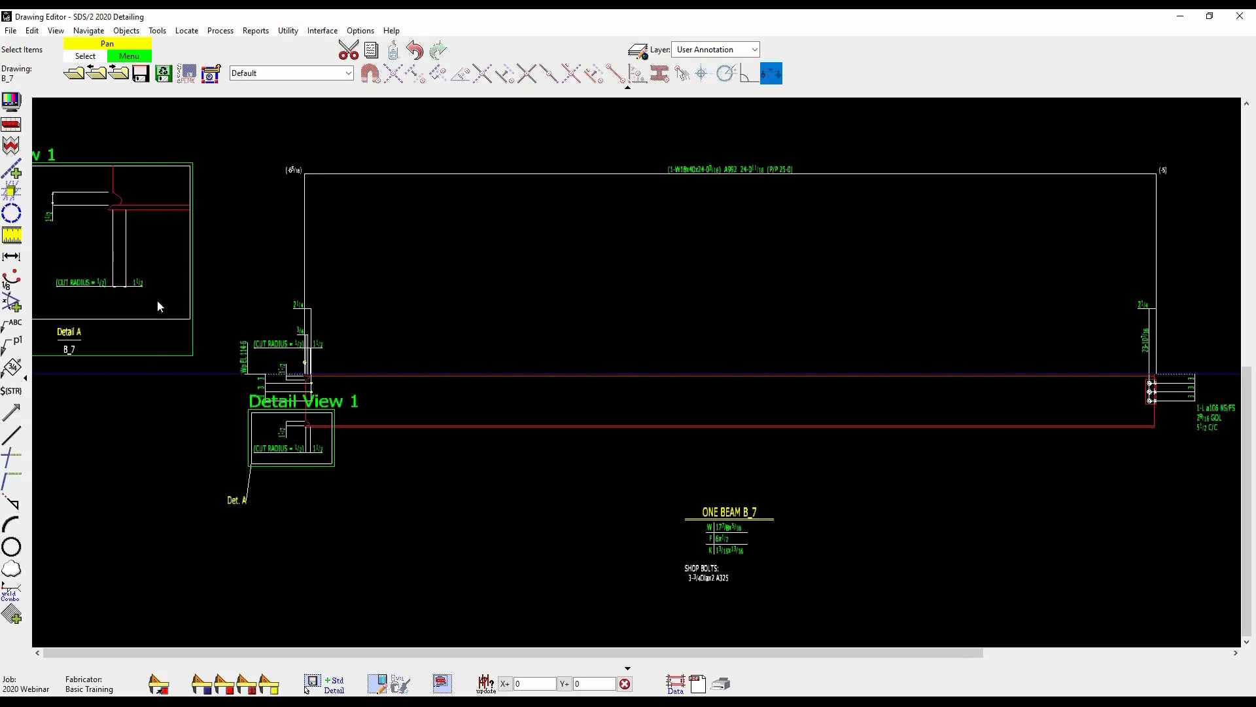
Step: Save the changes to drawing B_7 and reopen it from the list of detail piecemarks
{"action": "left_click", "coordinate": [422, 251]}
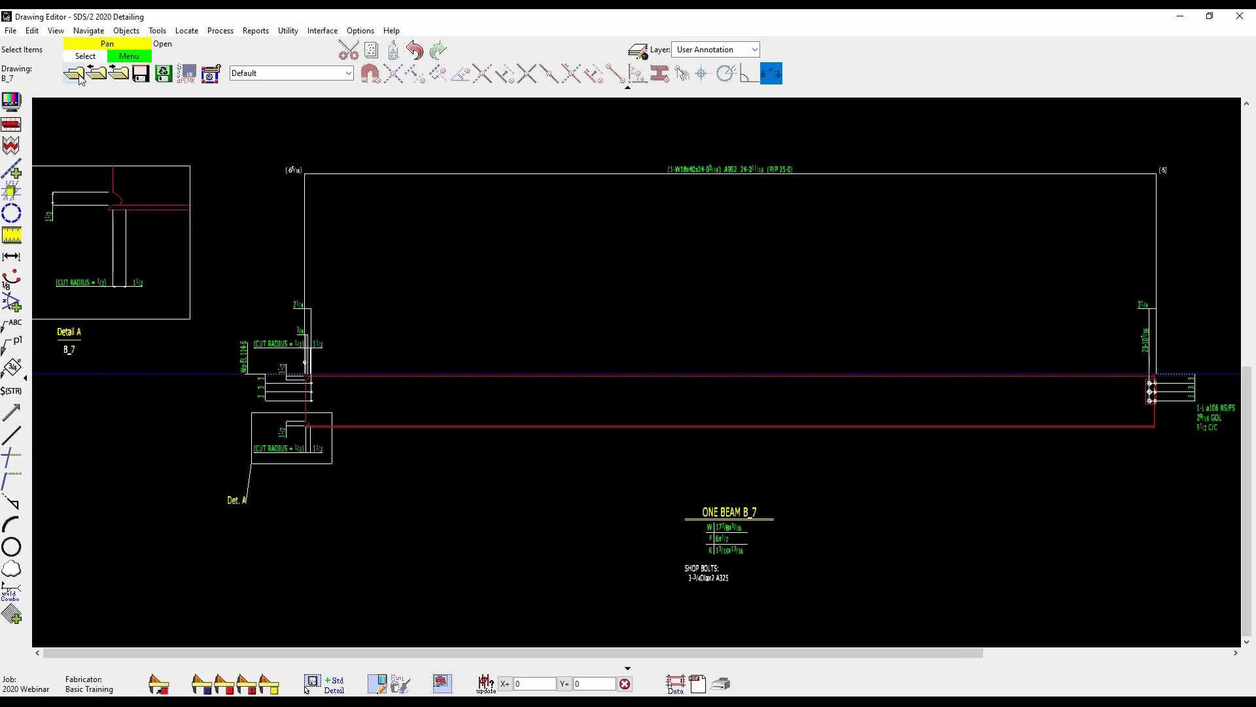
{"action": "left_click", "coordinate": [697, 492]}
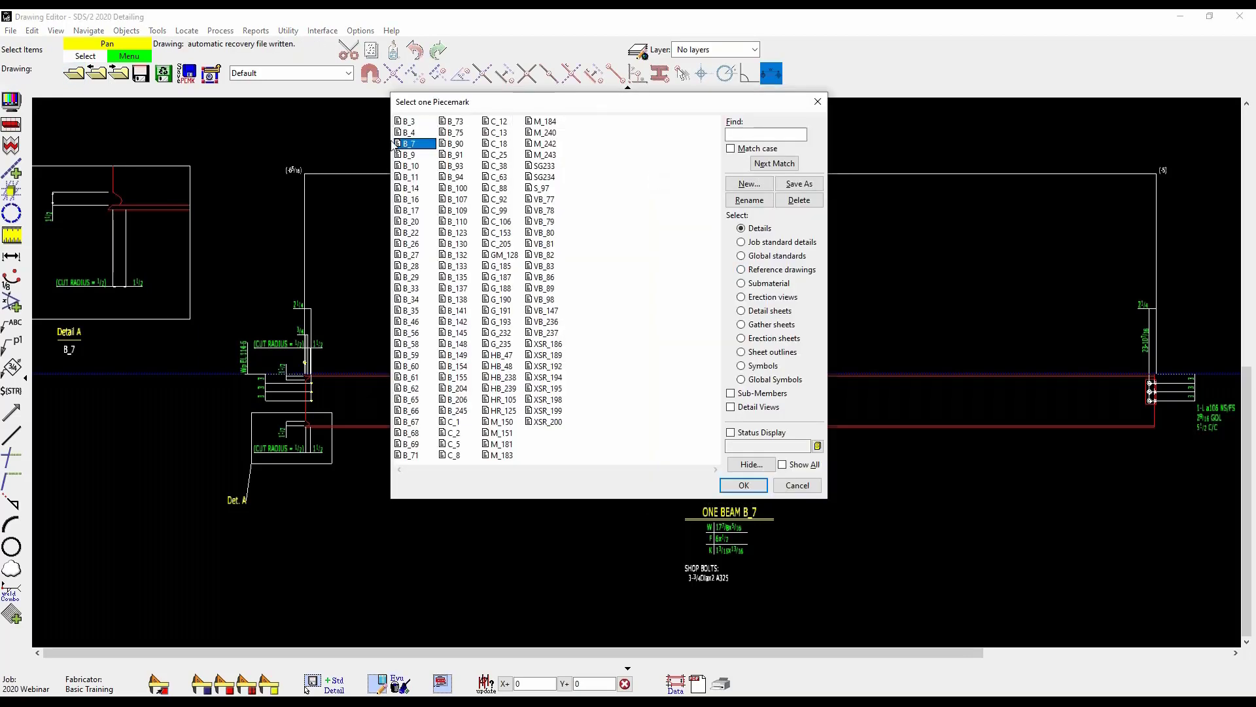
{"action": "double_click", "coordinate": [403, 143]}
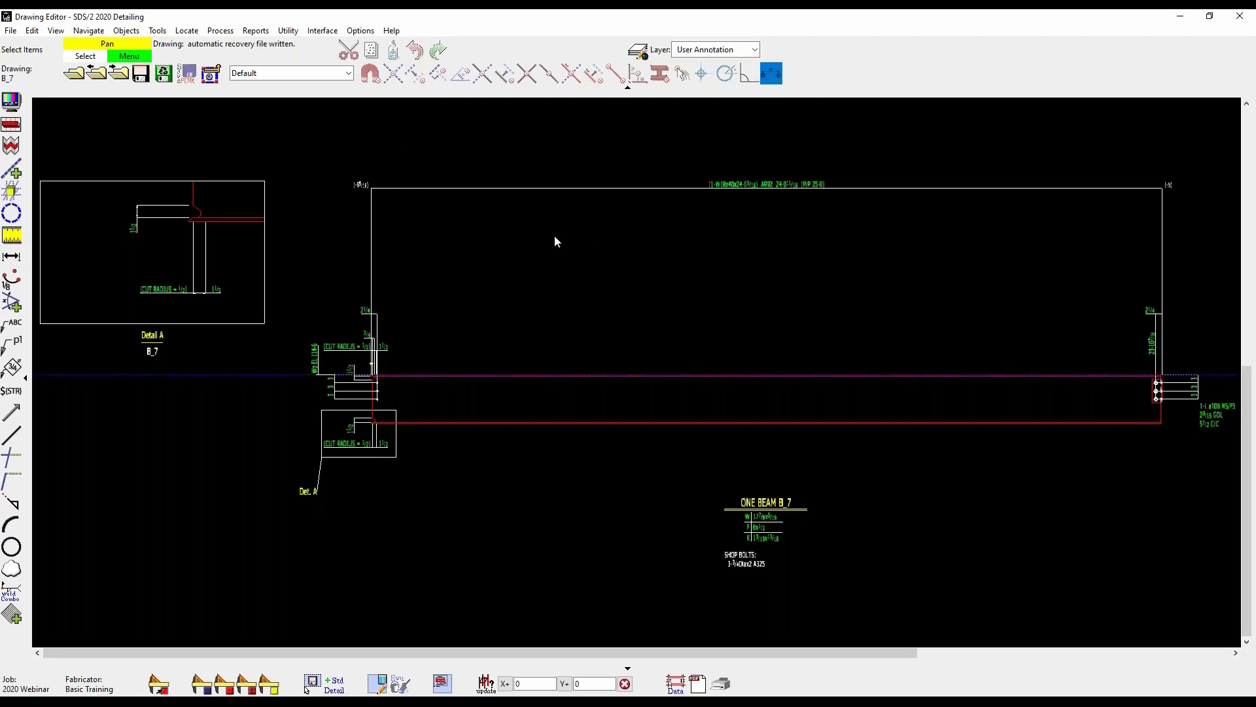
Step: Open detail sheet D_1 and delete the existing item from it
{"action": "left_click", "coordinate": [74, 73]}
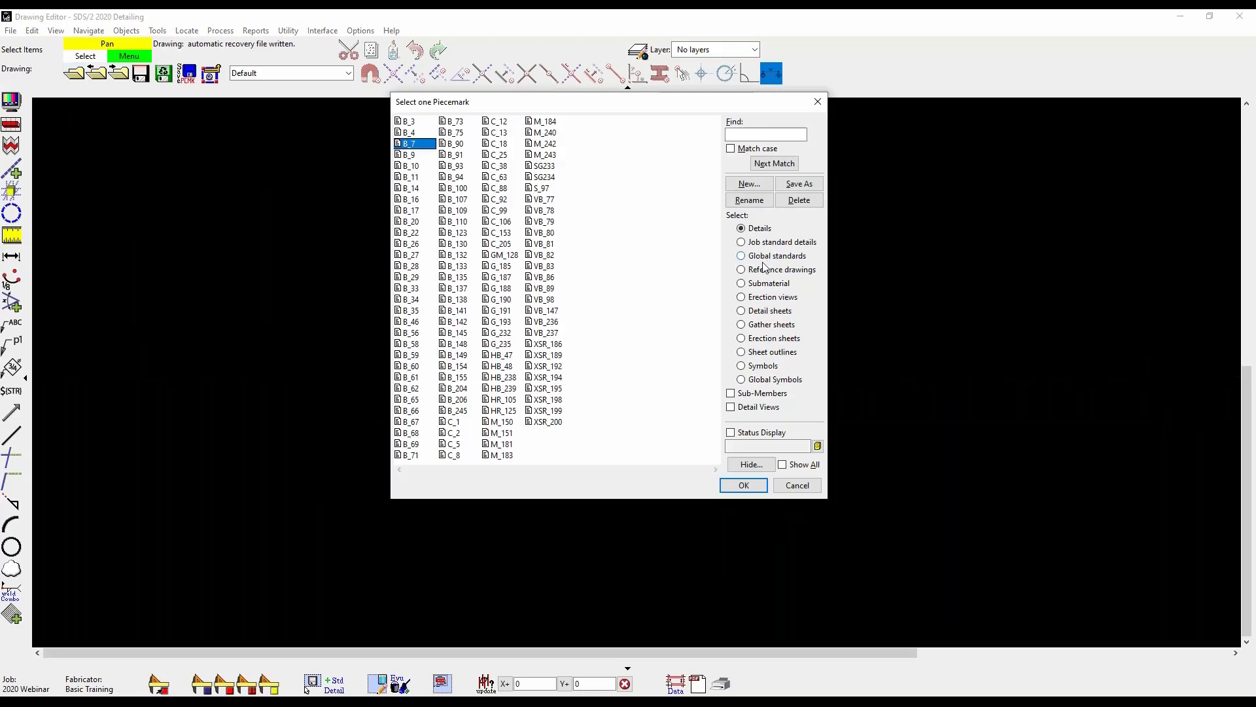
{"action": "left_click", "coordinate": [764, 311]}
{"action": "double_click", "coordinate": [410, 123]}
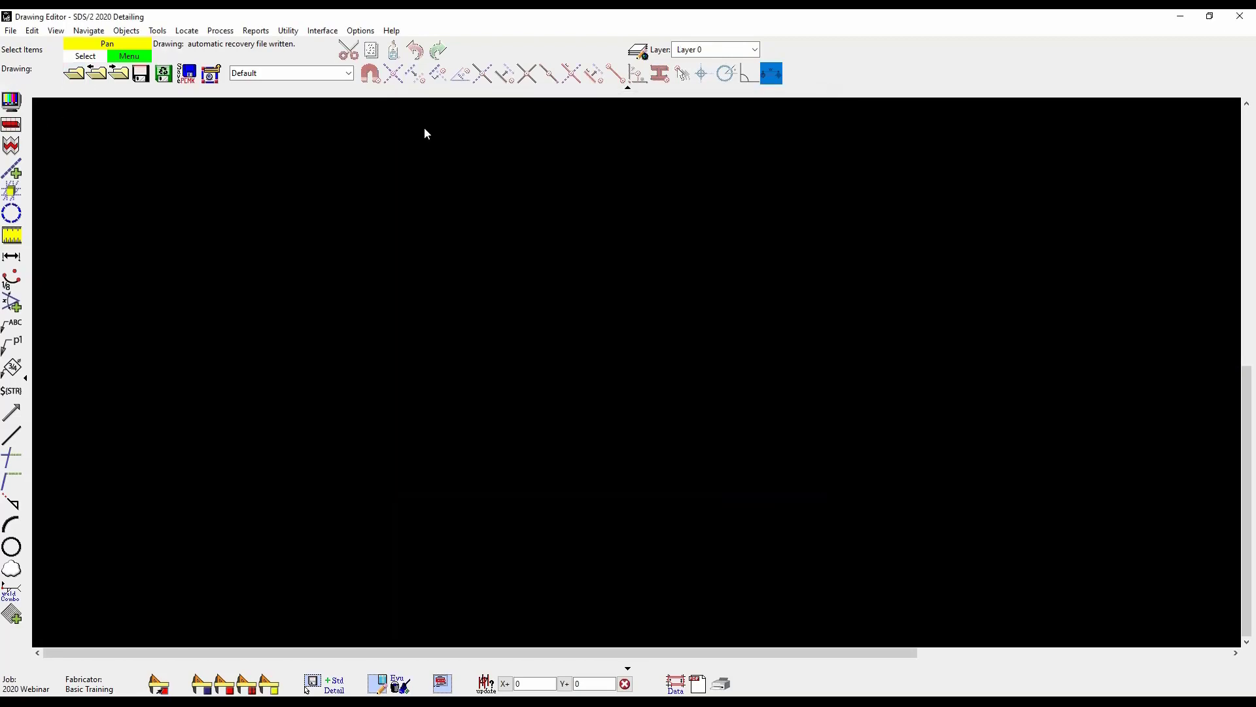
{"action": "left_click", "coordinate": [648, 438]}
{"action": "key", "text": "Delete"}
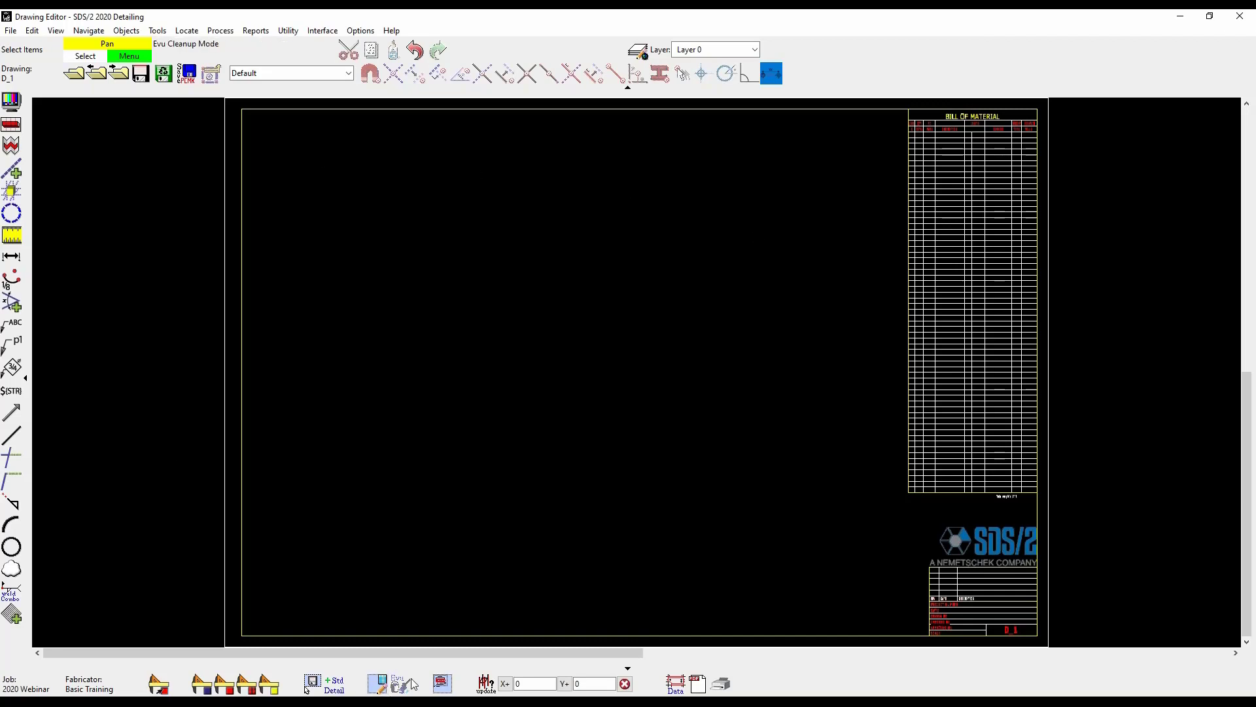
Step: Add detail view B_7: A to sheet D_1 as a sheet item, placed in the sheet's left half
{"action": "left_click", "coordinate": [442, 684]}
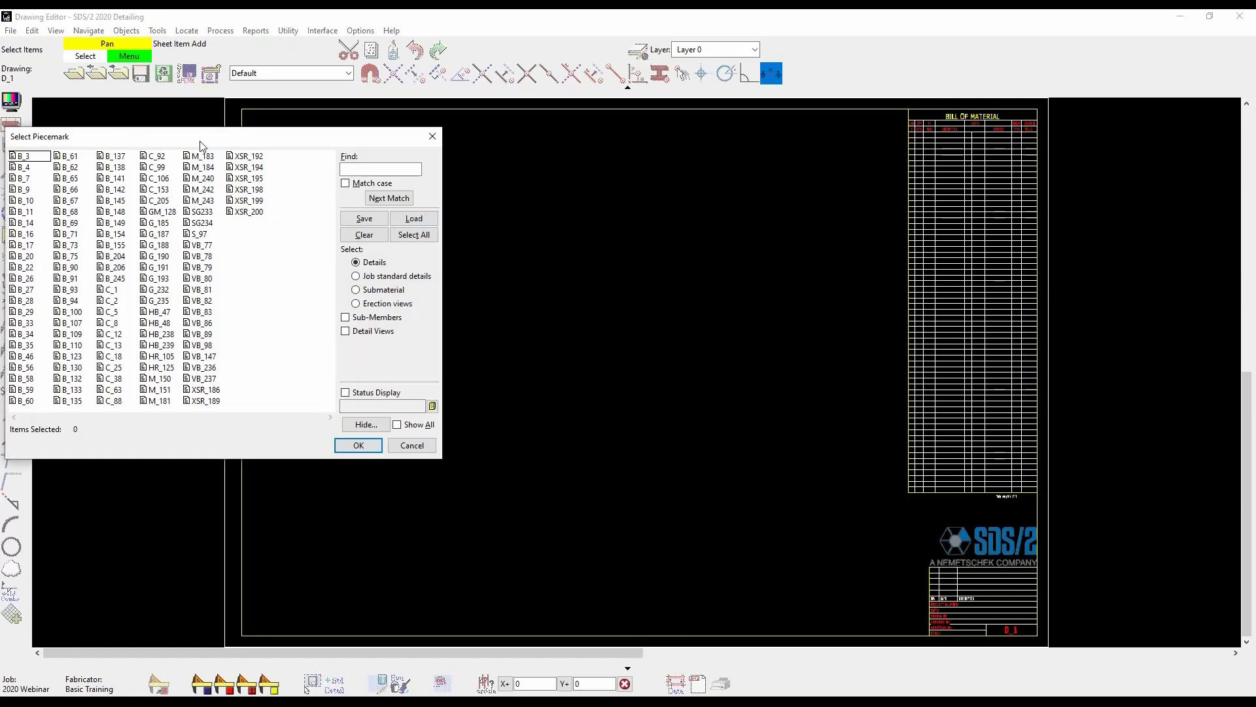
{"action": "left_click_drag", "start_coordinate": [199, 140], "coordinate": [419, 143]}
{"action": "left_click", "coordinate": [247, 181]}
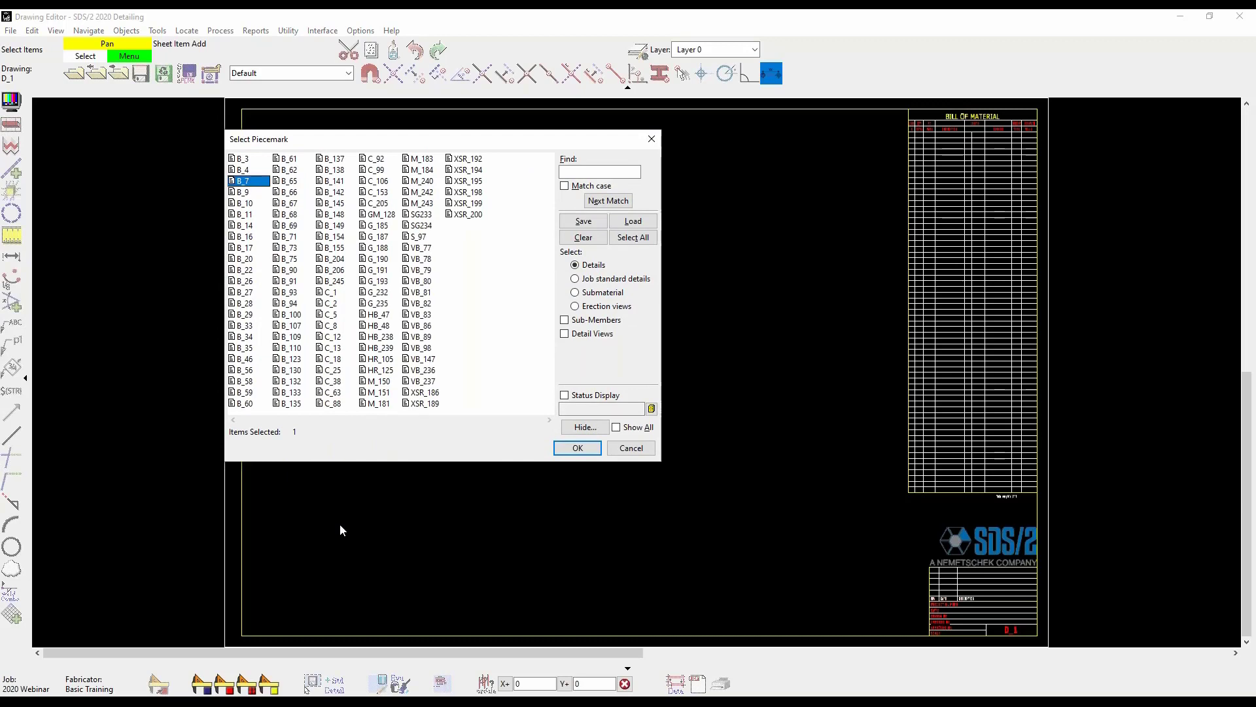
{"action": "left_click", "coordinate": [594, 335]}
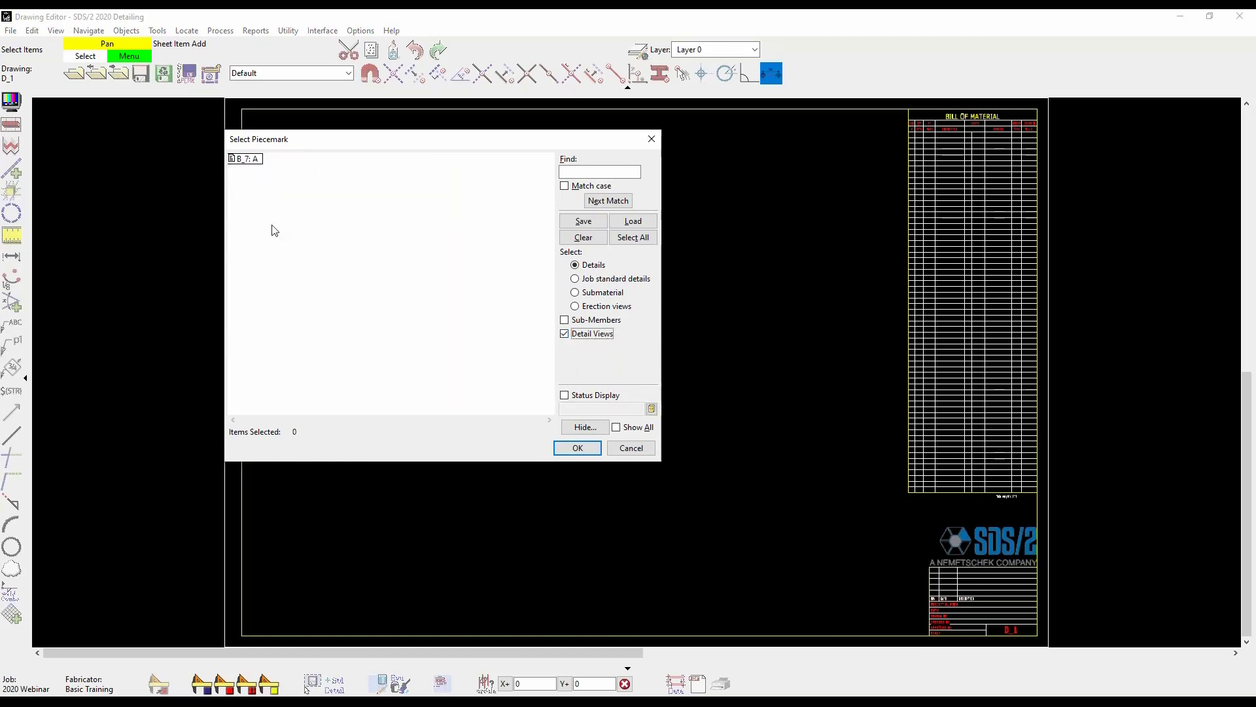
{"action": "left_click", "coordinate": [252, 159]}
{"action": "left_click", "coordinate": [577, 448]}
{"action": "left_click", "coordinate": [308, 259]}
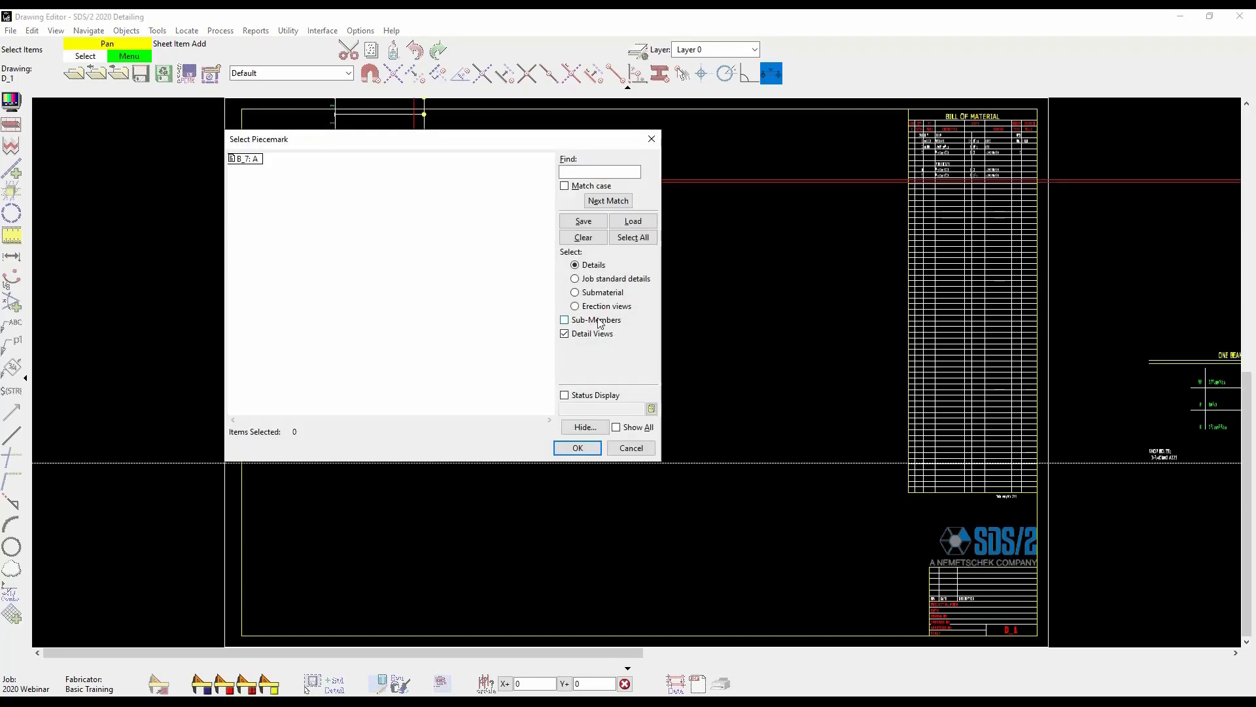
{"action": "left_click_drag", "start_coordinate": [434, 142], "coordinate": [951, 144]}
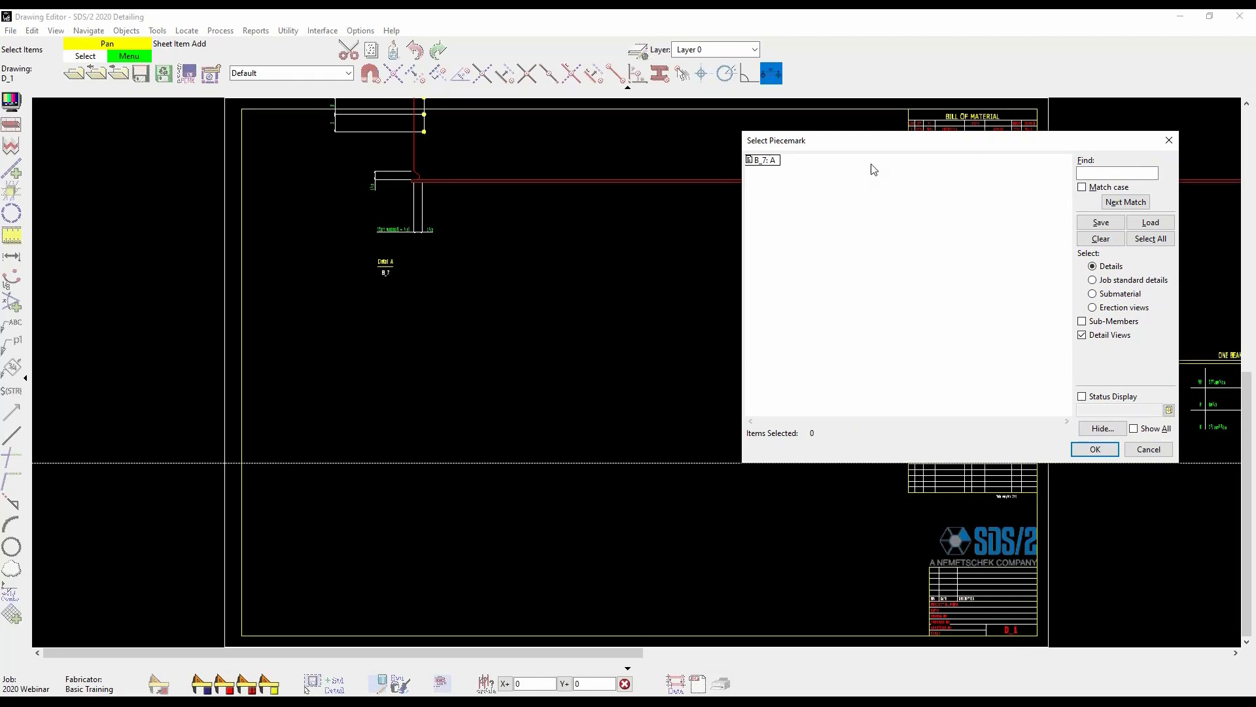
{"action": "left_click_drag", "start_coordinate": [871, 149], "coordinate": [603, 123]}
{"action": "left_click", "coordinate": [828, 424]}
{"action": "scroll", "coordinate": [277, 404], "scroll_direction": "down", "scroll_amount": 5}
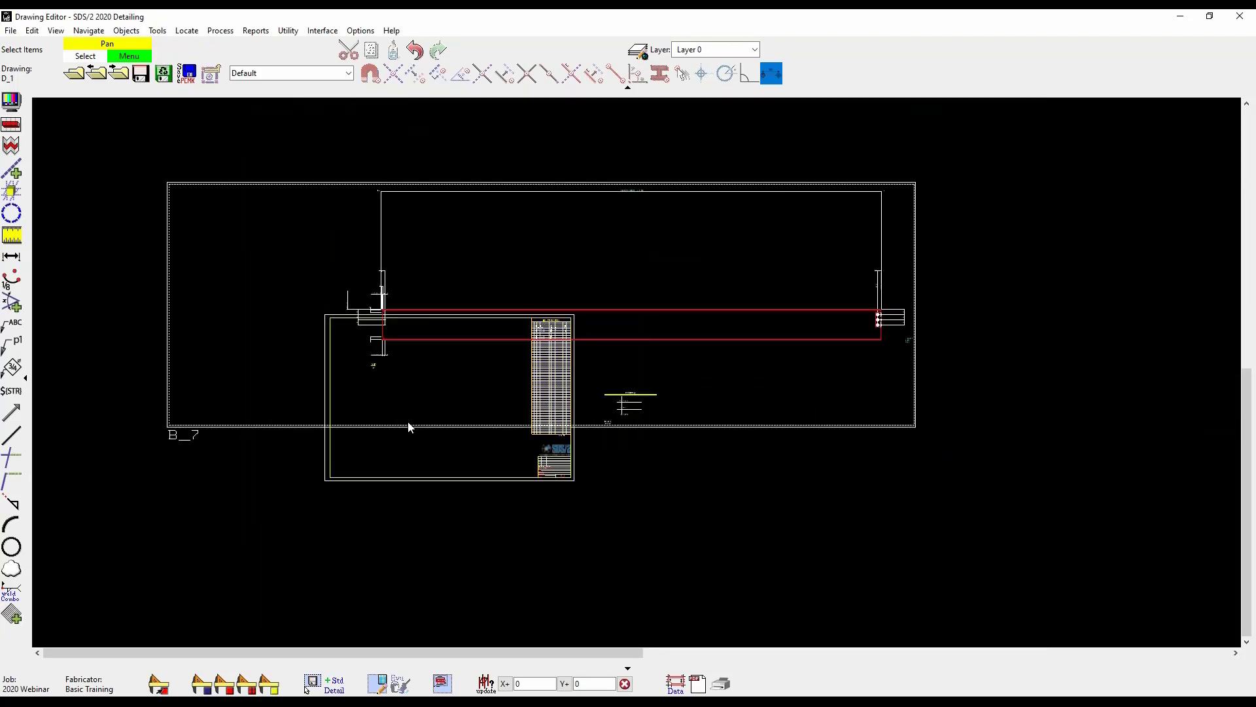
Step: Try to open the detail view drawing from the border of the B_7 item on sheet D_1
{"action": "right_click", "coordinate": [186, 433]}
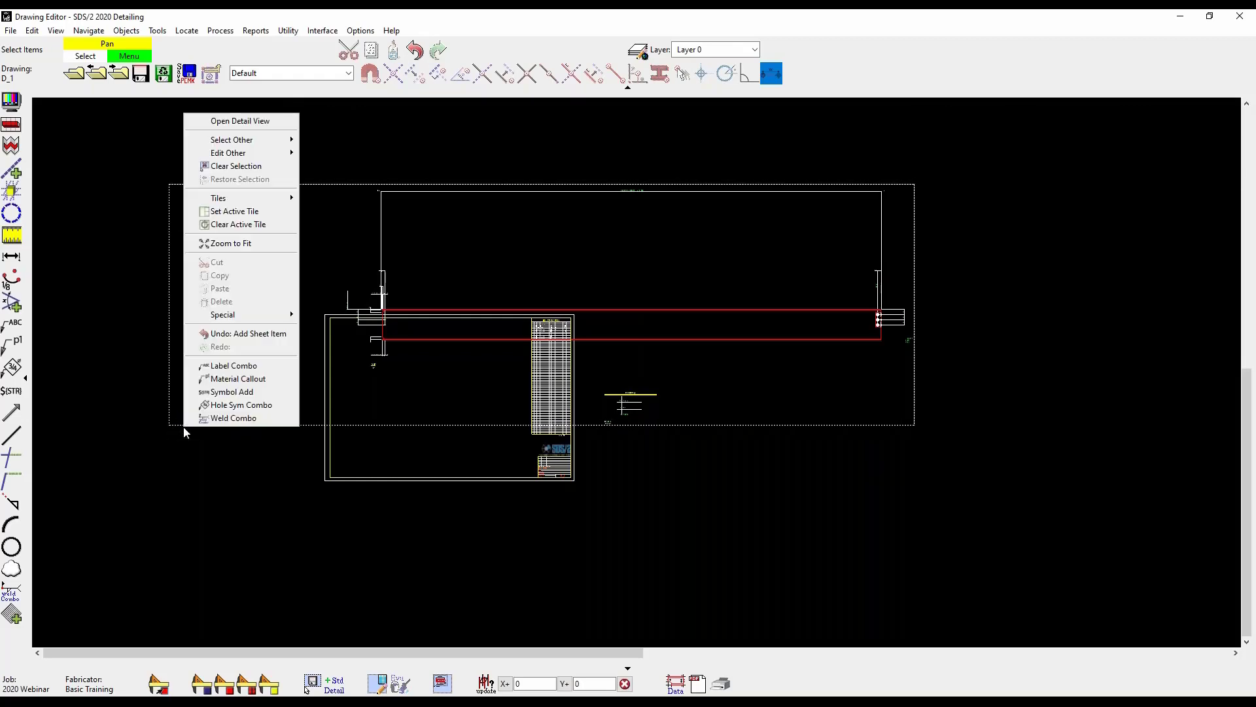
{"action": "left_click", "coordinate": [250, 123]}
{"action": "left_click", "coordinate": [734, 499]}
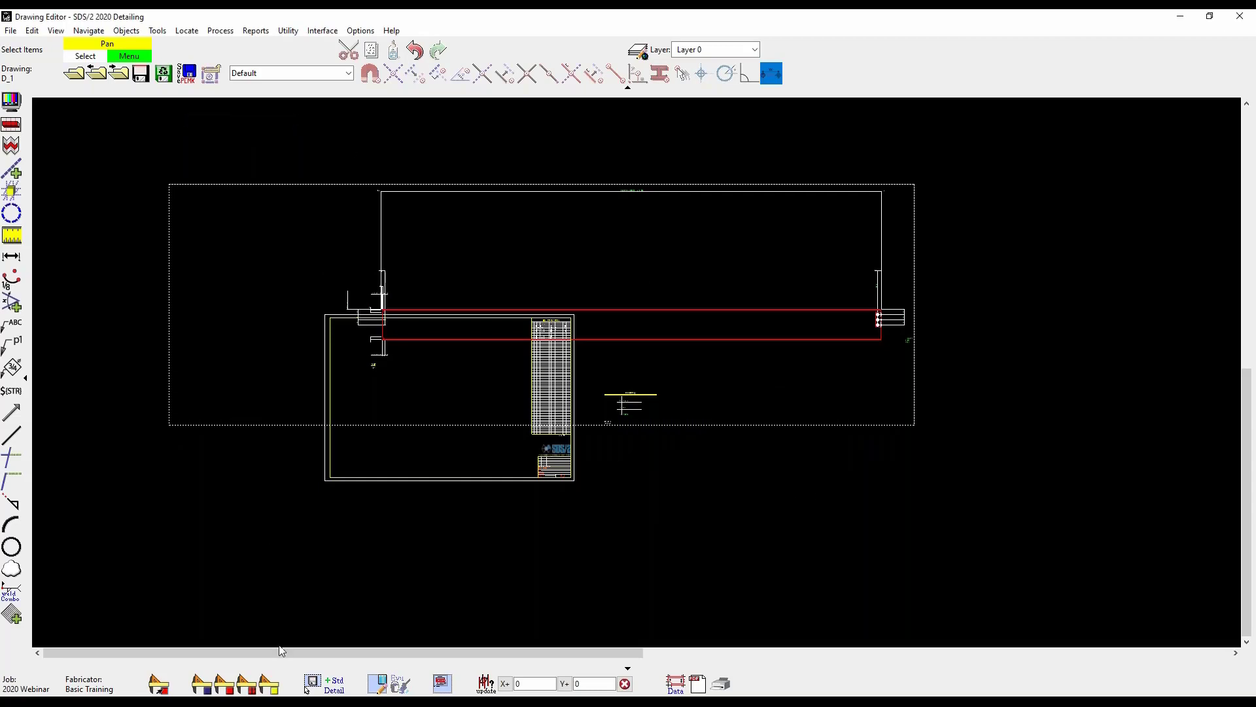
Step: Switch to the other Drawing Editor window showing drawing B_3 and close it, saving its changes
{"action": "left_click", "coordinate": [545, 702]}
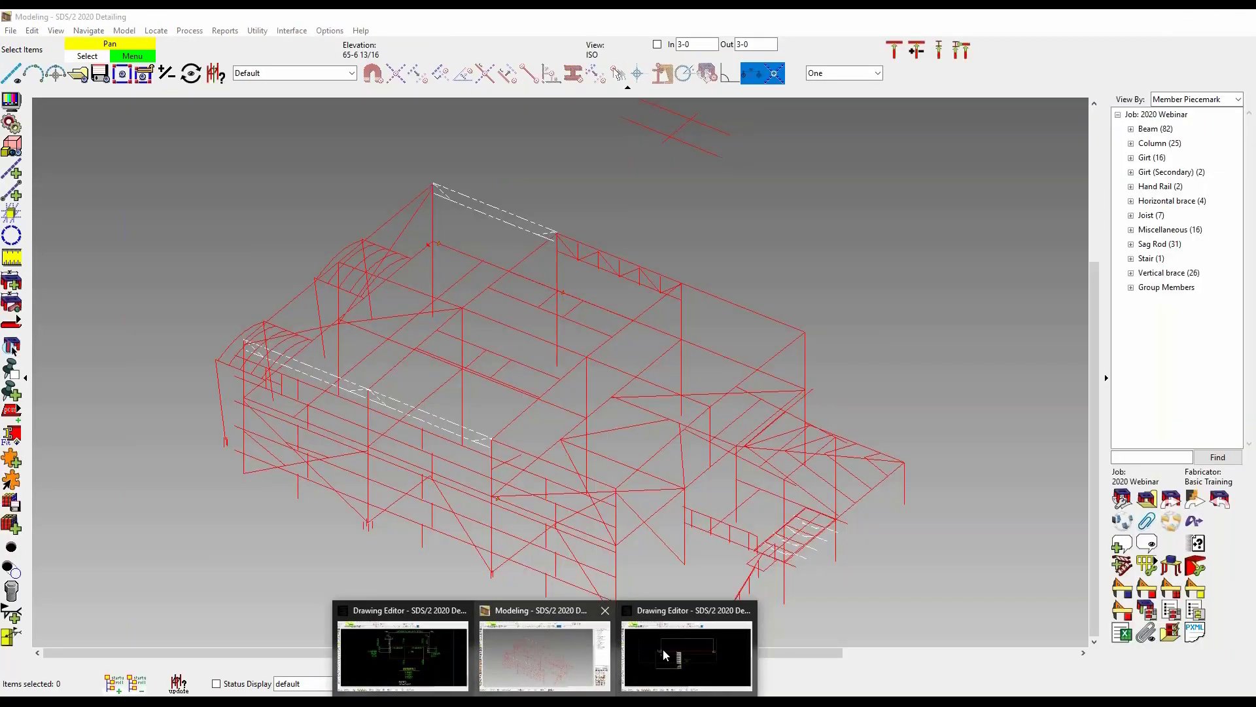
{"action": "left_click", "coordinate": [662, 649]}
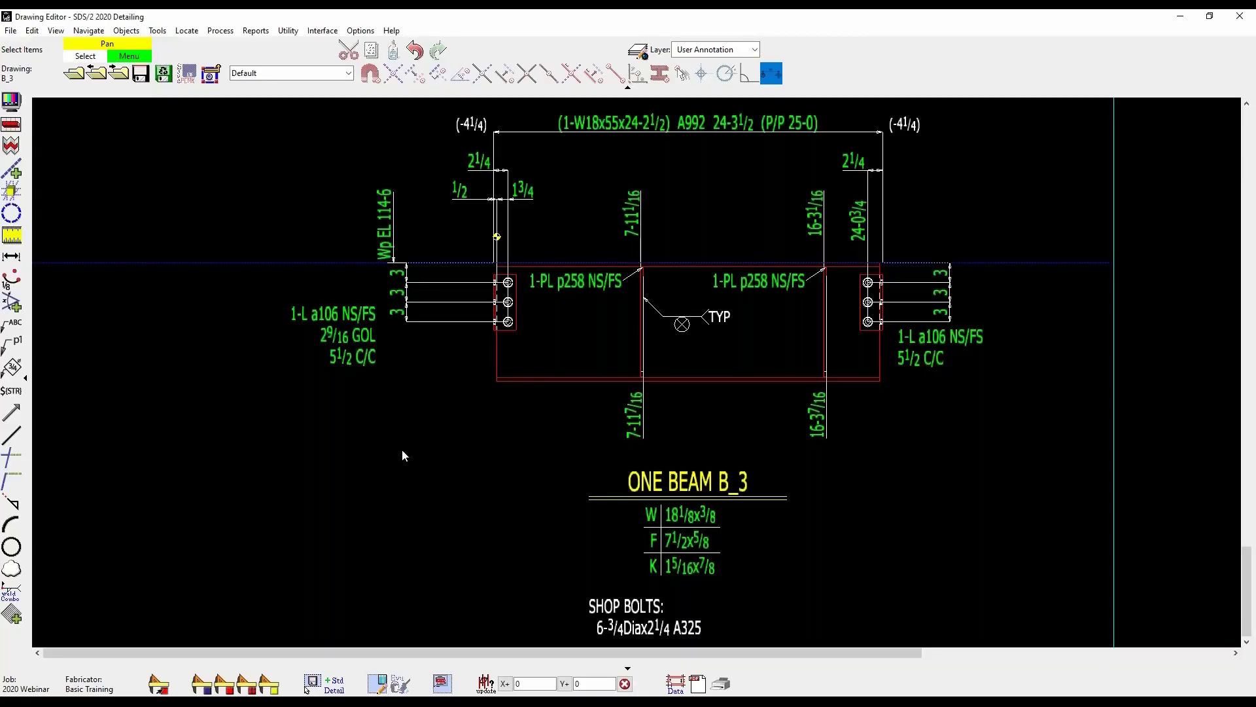
{"action": "left_click", "coordinate": [1239, 16]}
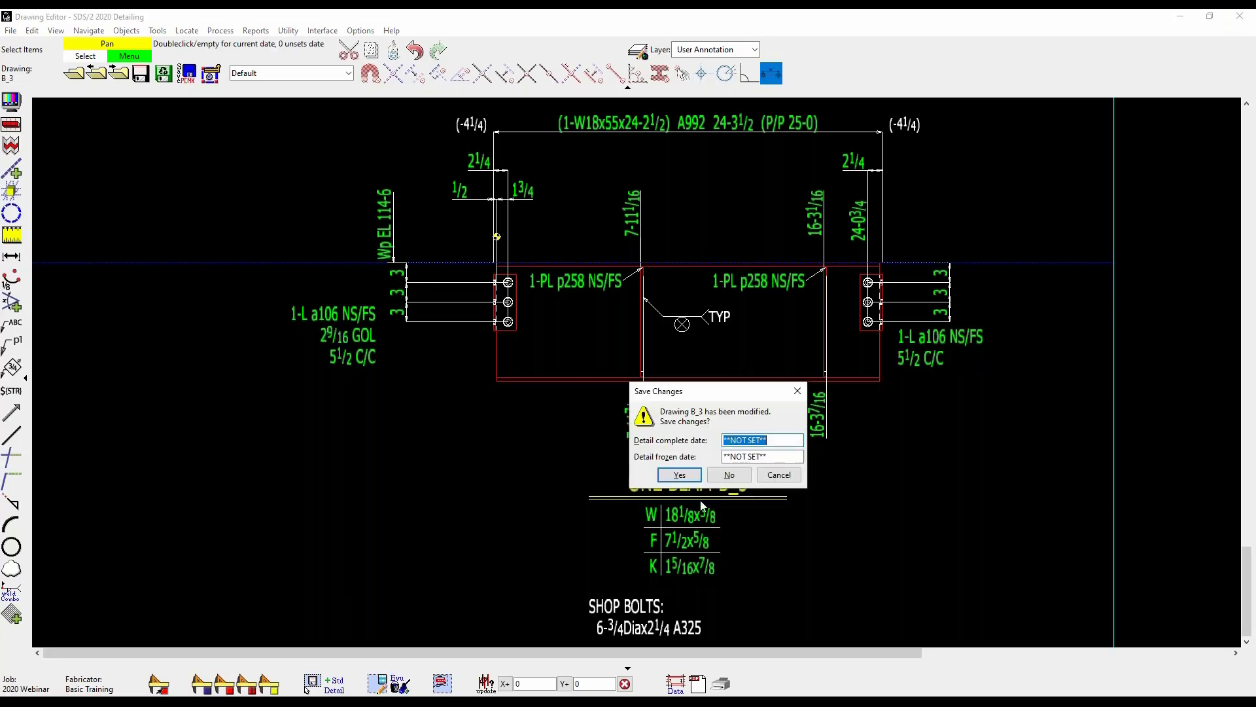
{"action": "left_click", "coordinate": [679, 474]}
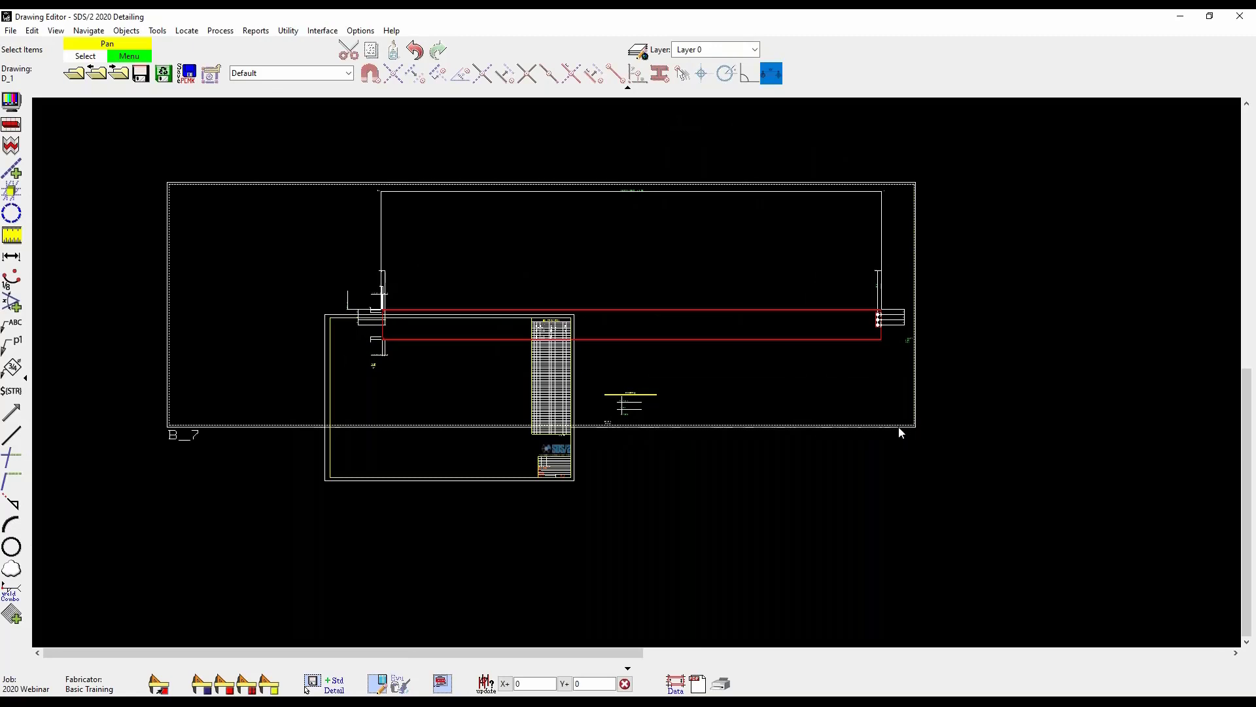
Step: Try to open the detail view drawing from the lower right corner of the B_7 item's border on sheet D_1
{"action": "right_click", "coordinate": [901, 433]}
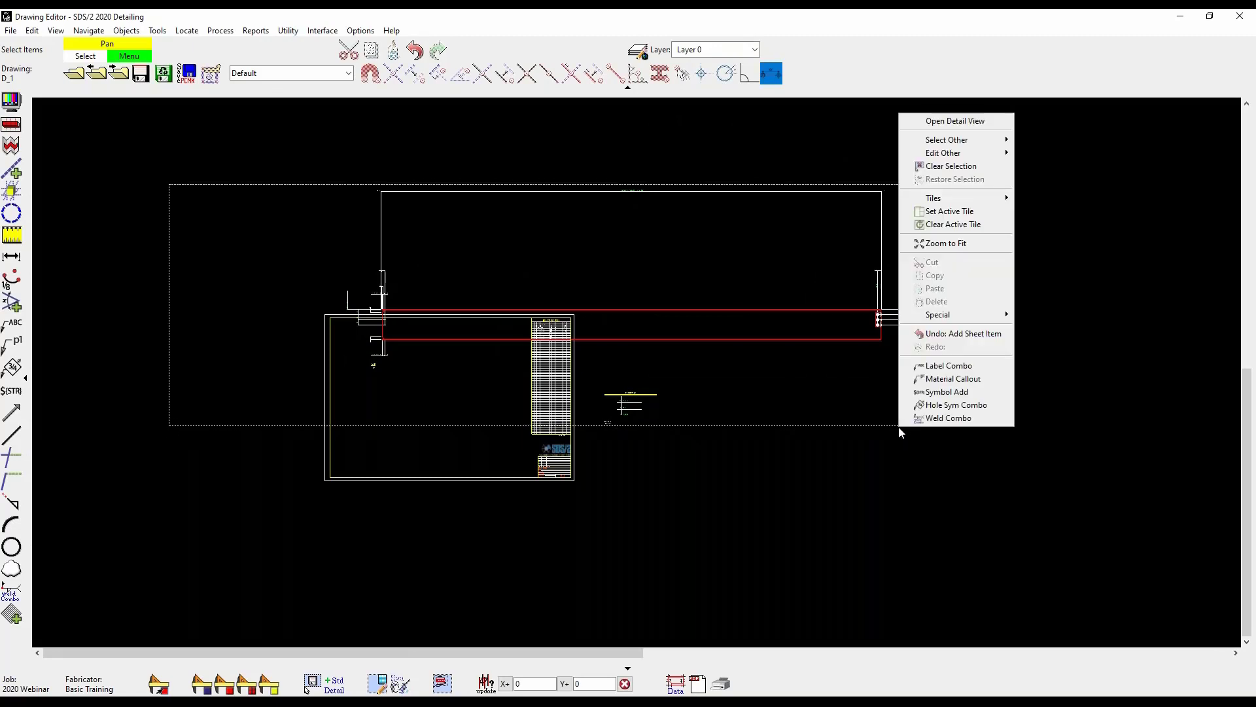
{"action": "left_click", "coordinate": [961, 121]}
{"action": "left_click", "coordinate": [735, 497]}
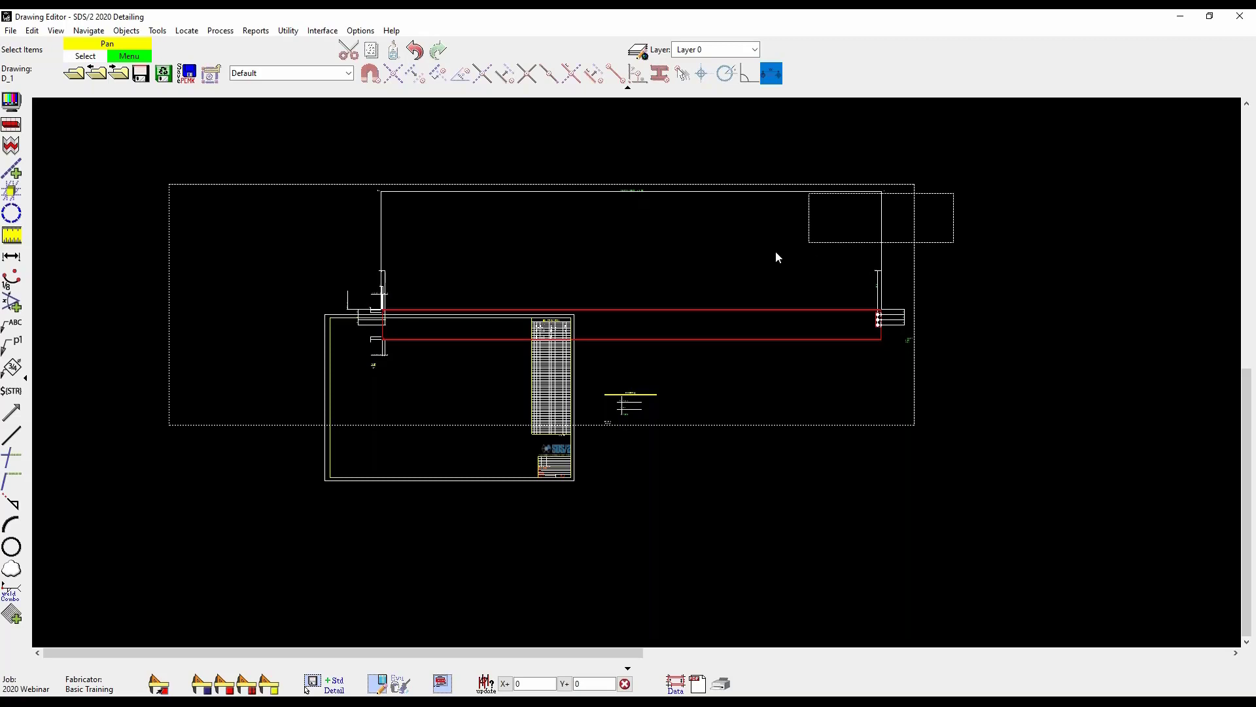
Step: Save the changes to sheet D_1 and create a new detail sheet D_2 with the D24x36x65 sheet outline
{"action": "left_click", "coordinate": [74, 73]}
{"action": "left_click", "coordinate": [697, 484]}
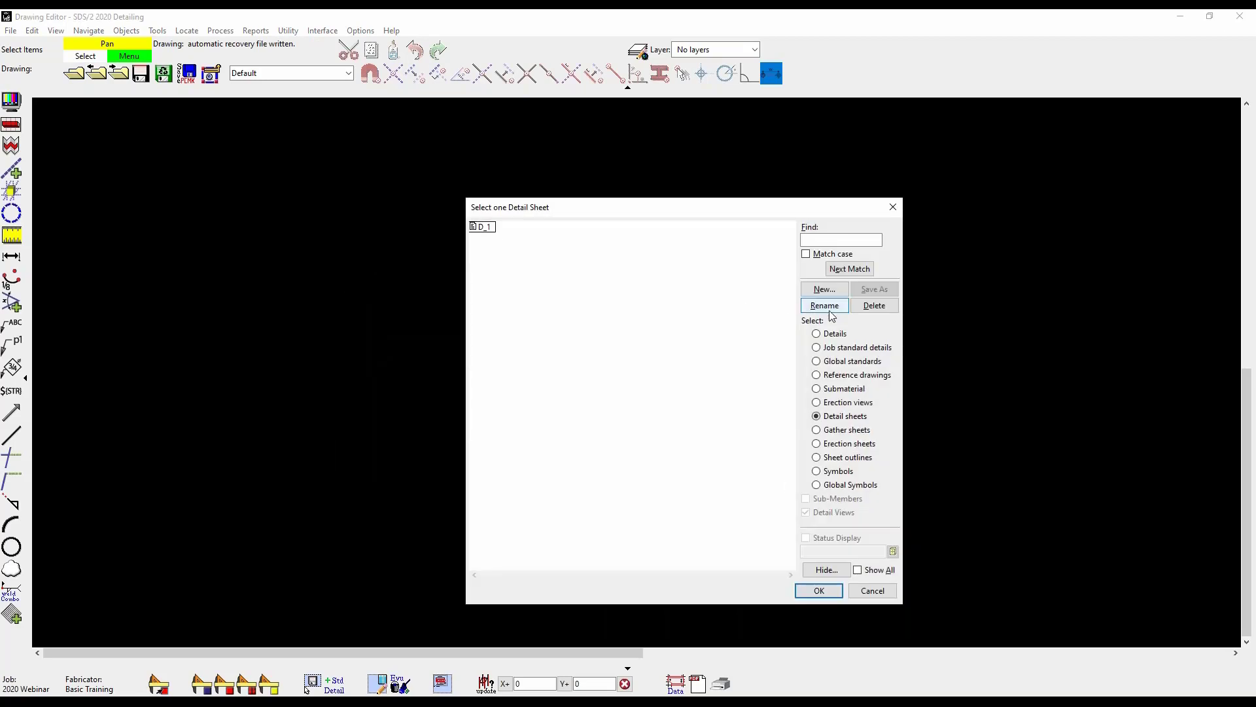
{"action": "left_click", "coordinate": [824, 289]}
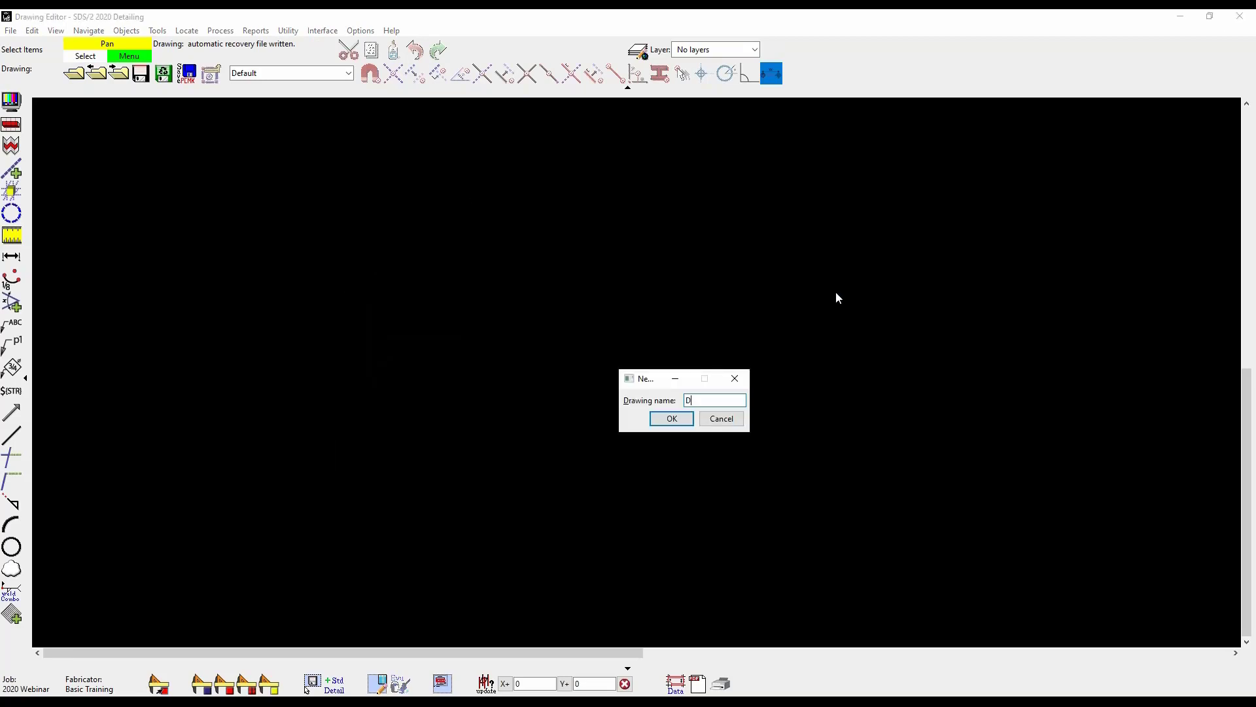
{"action": "type", "text": "D_2"}
{"action": "left_click", "coordinate": [654, 414]}
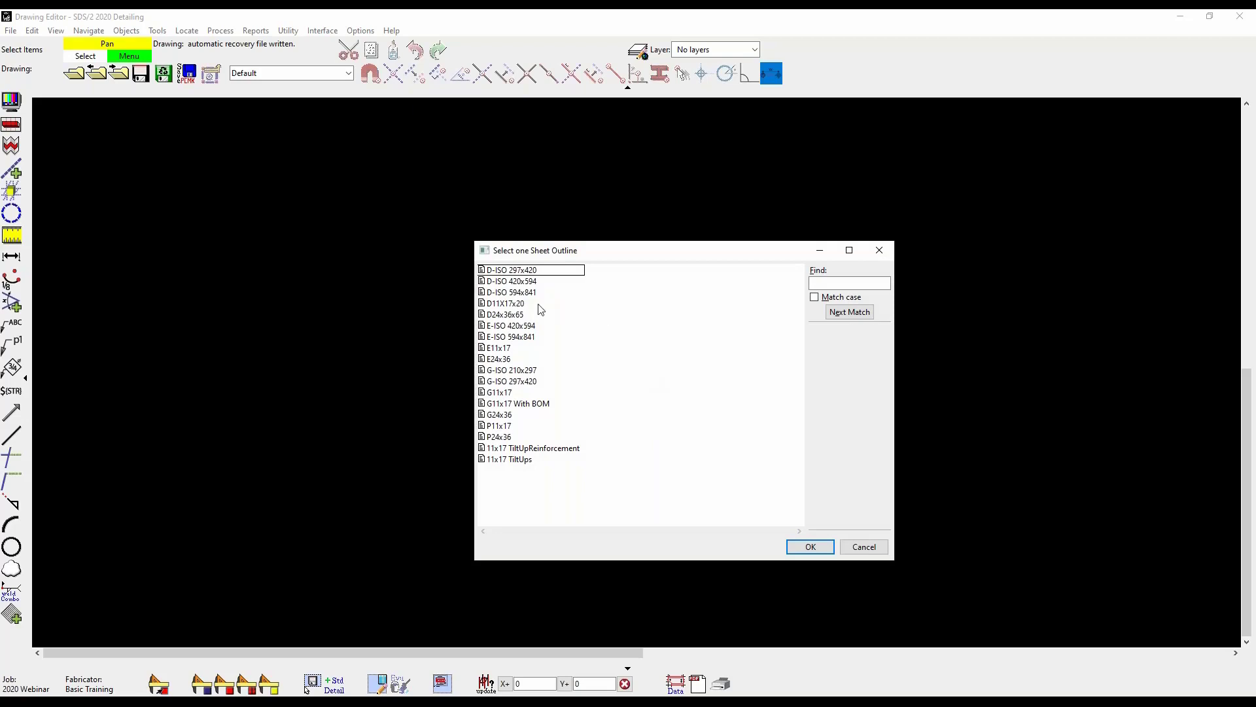
{"action": "left_click", "coordinate": [505, 316]}
{"action": "double_click", "coordinate": [505, 317]}
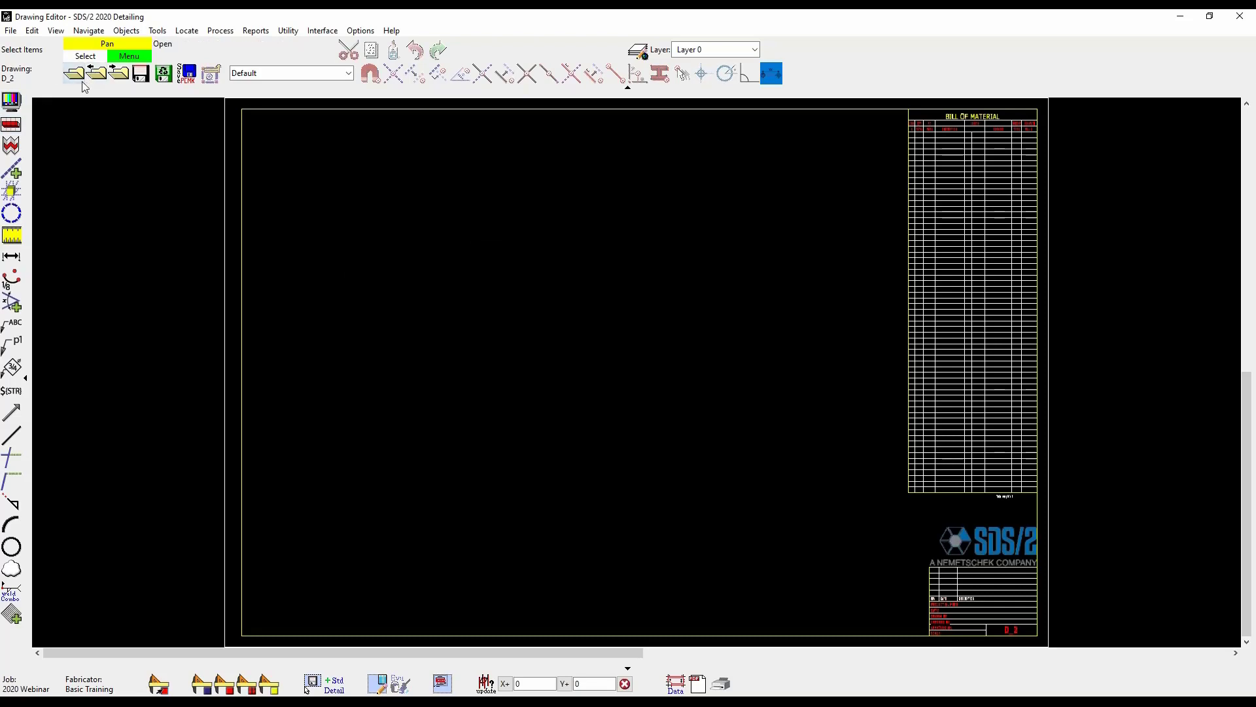
Step: Add the full detail drawing B_7 to sheet D_2 as a sheet item across its upper part, without listing it in the bill of material
{"action": "left_click", "coordinate": [442, 685]}
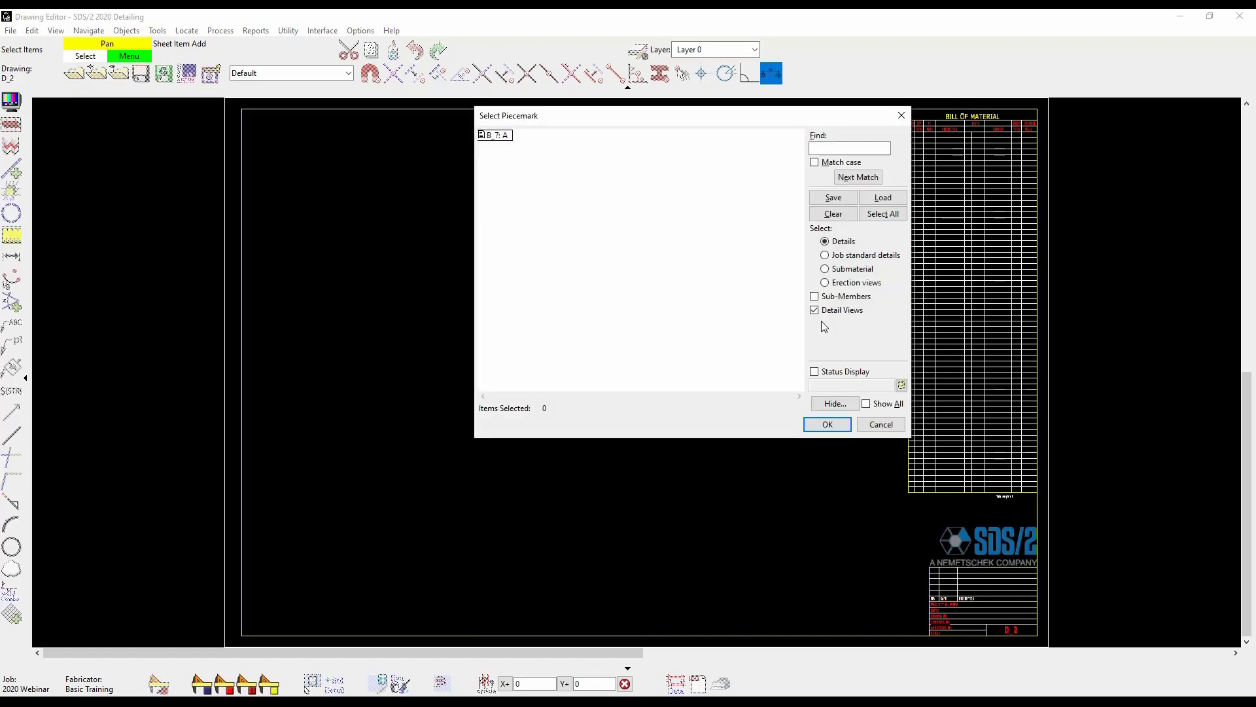
{"action": "left_click", "coordinate": [837, 311]}
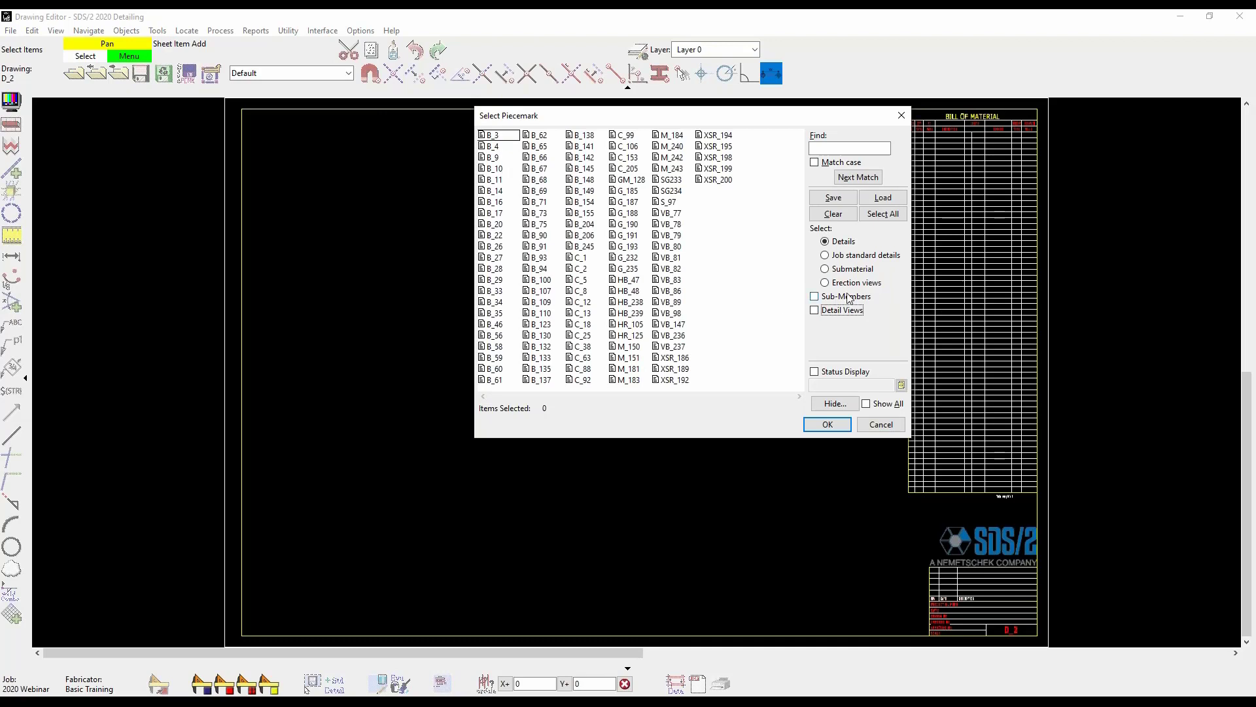
{"action": "left_click", "coordinate": [870, 405]}
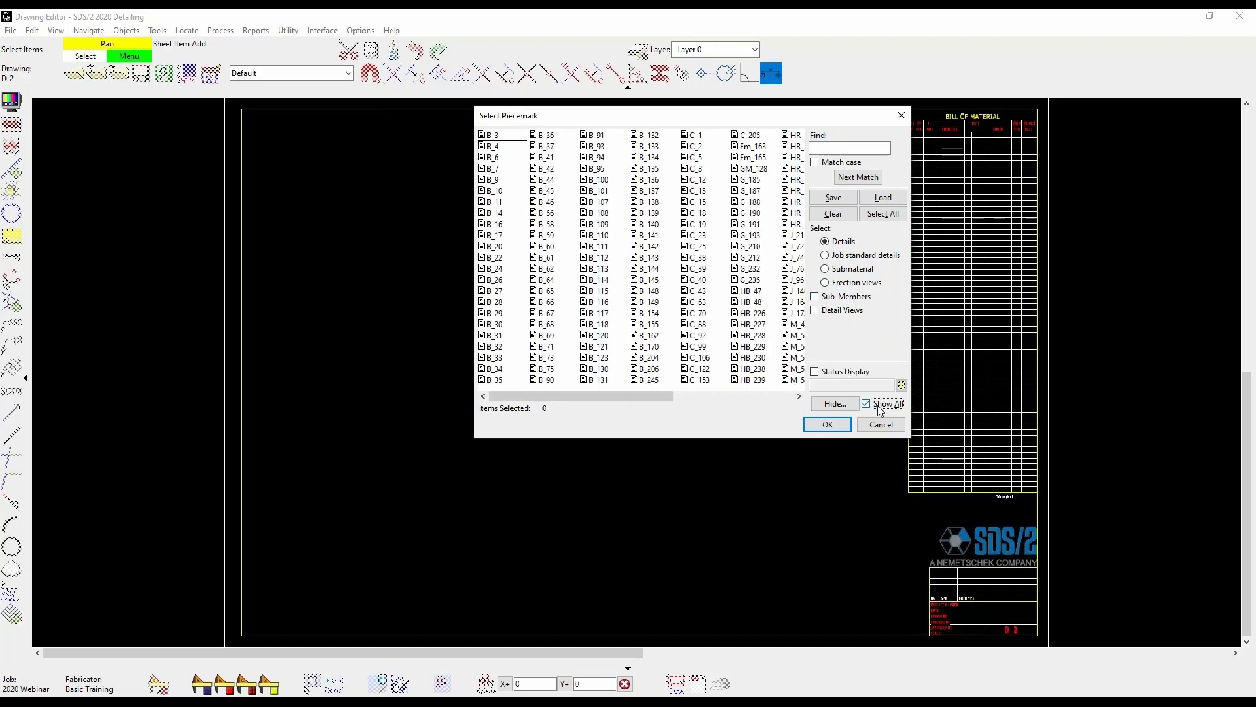
{"action": "left_click", "coordinate": [493, 169]}
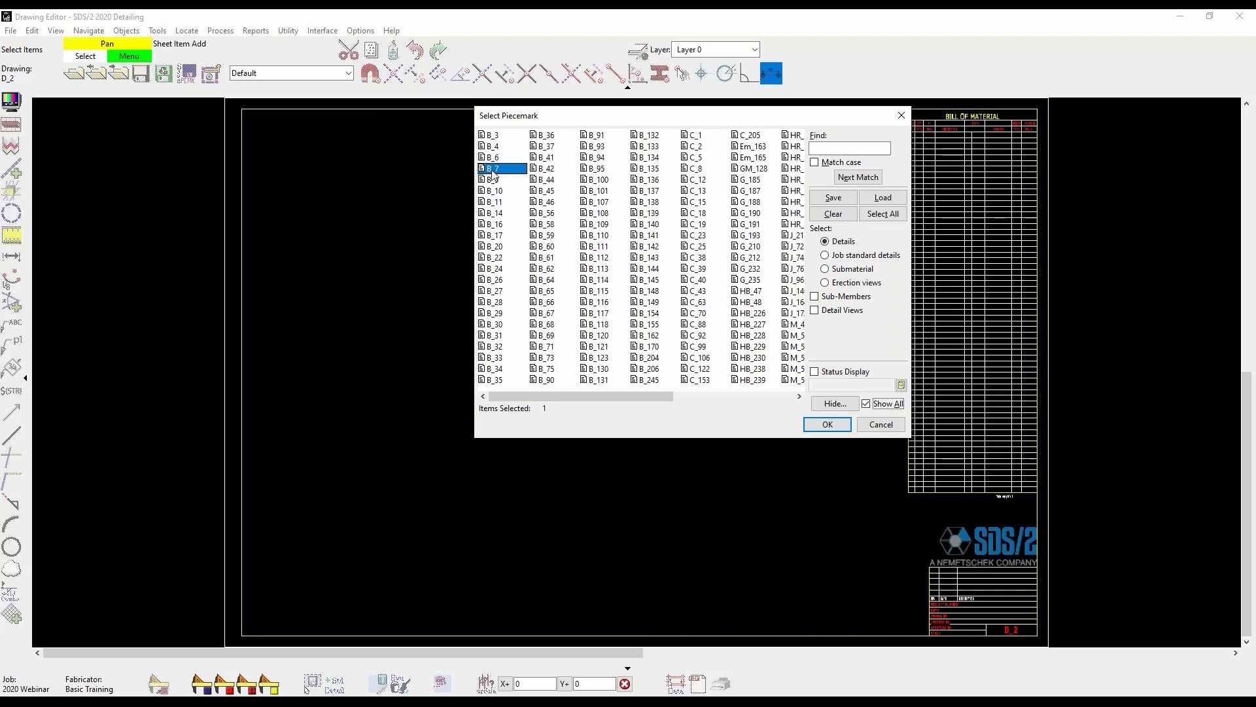
{"action": "left_click", "coordinate": [825, 425]}
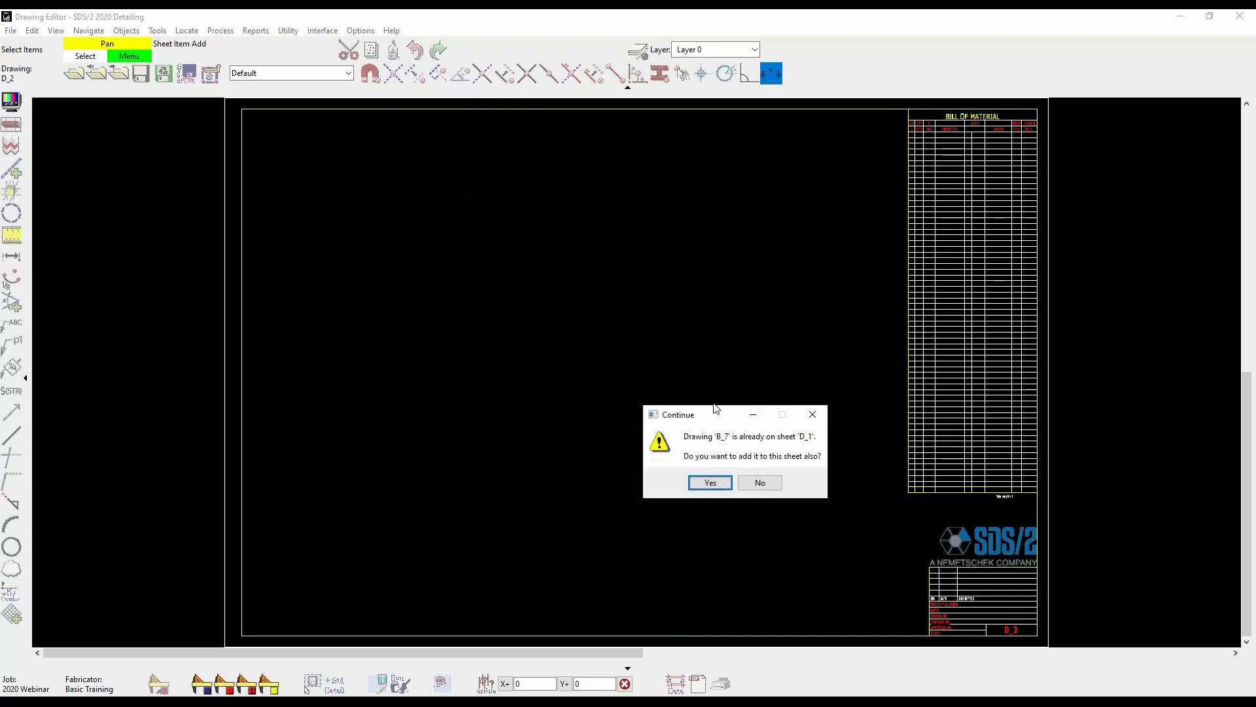
{"action": "left_click_drag", "start_coordinate": [715, 413], "coordinate": [719, 363]}
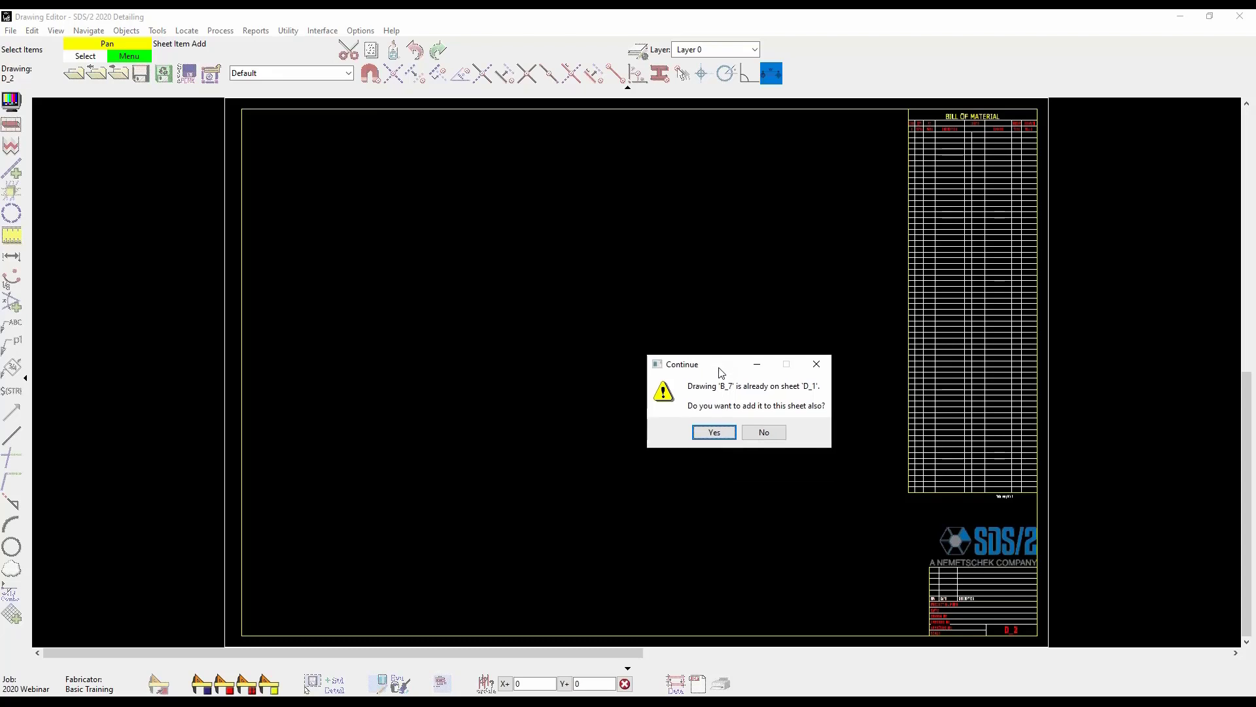
{"action": "left_click", "coordinate": [714, 433]}
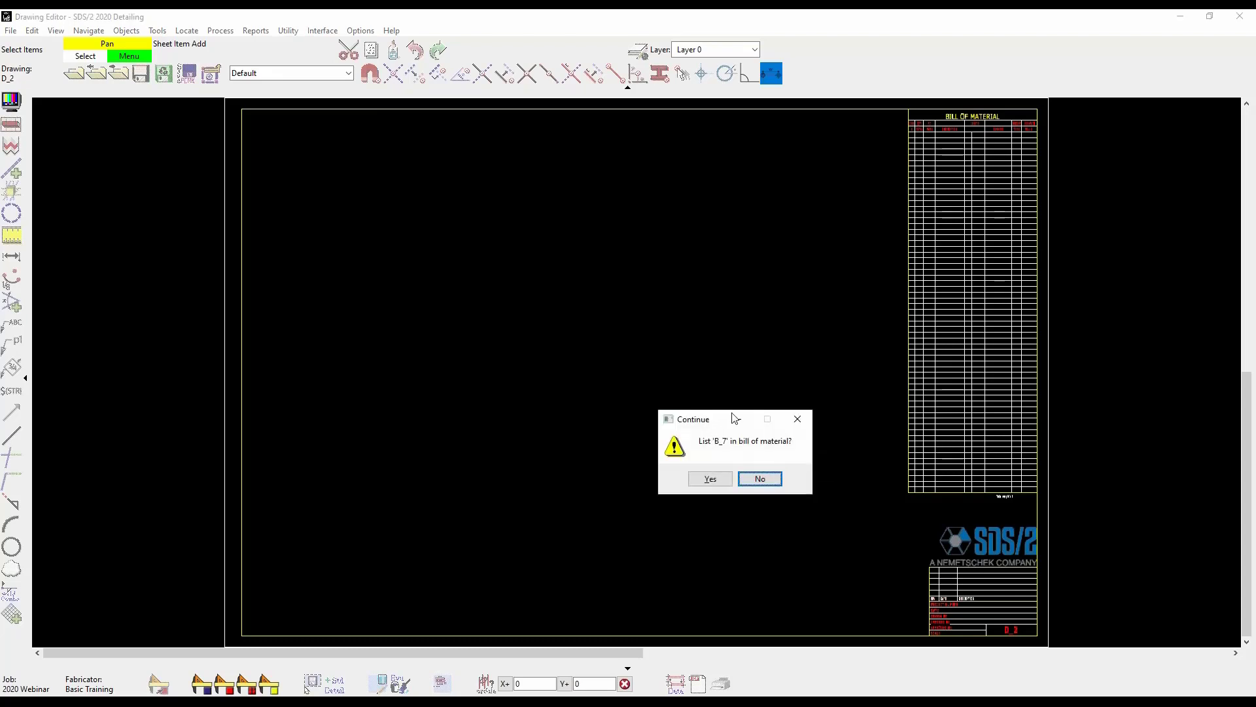
{"action": "left_click_drag", "start_coordinate": [710, 424], "coordinate": [721, 204]}
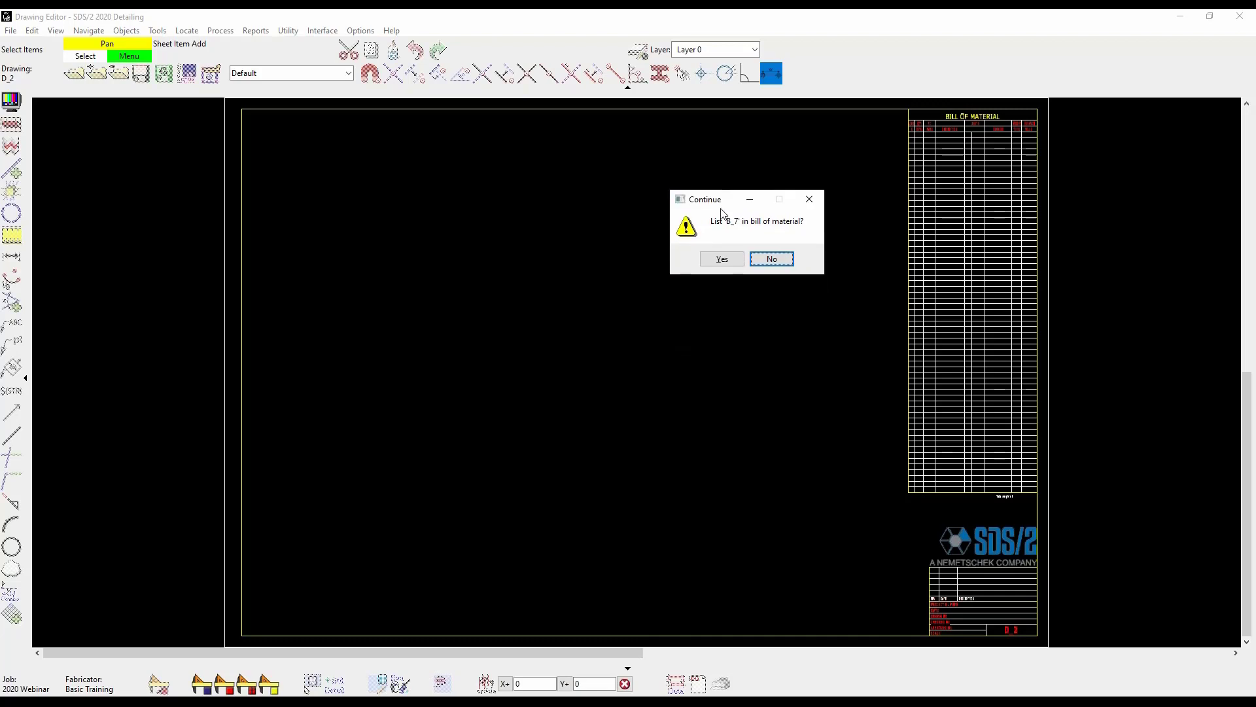
{"action": "left_click", "coordinate": [757, 263]}
{"action": "left_click", "coordinate": [260, 387]}
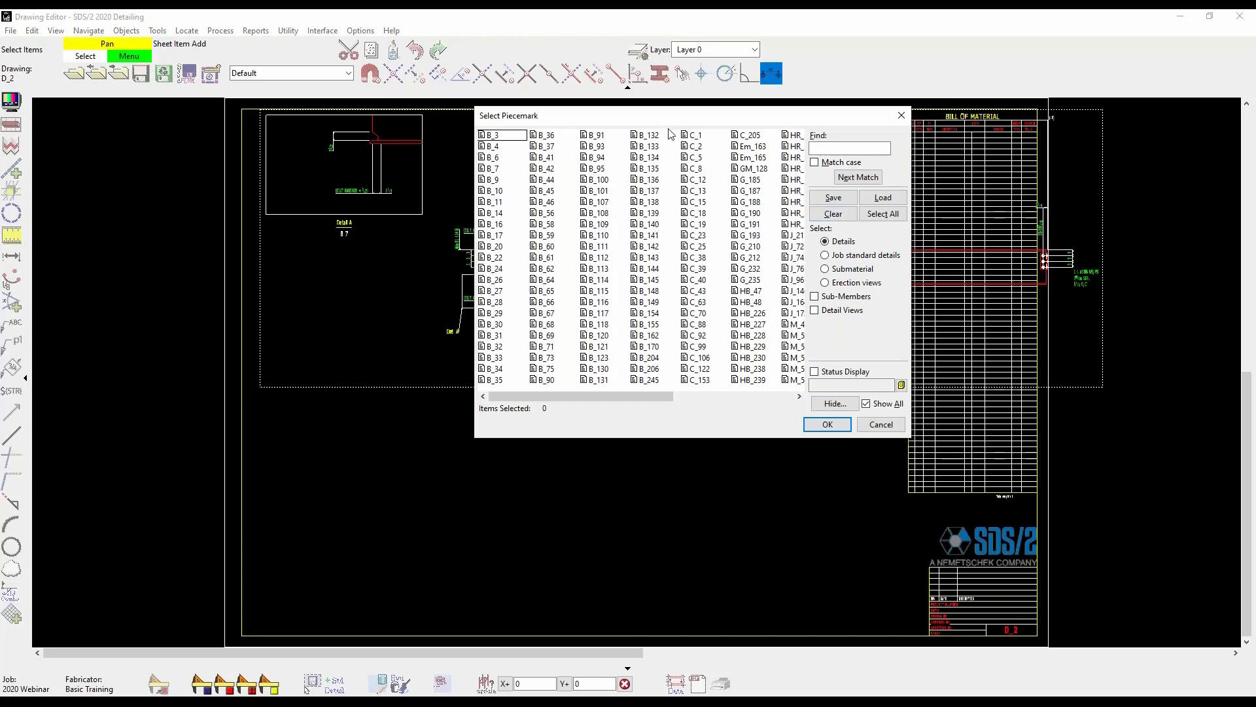
{"action": "left_click_drag", "start_coordinate": [705, 116], "coordinate": [831, 115]}
{"action": "left_click", "coordinate": [1007, 424]}
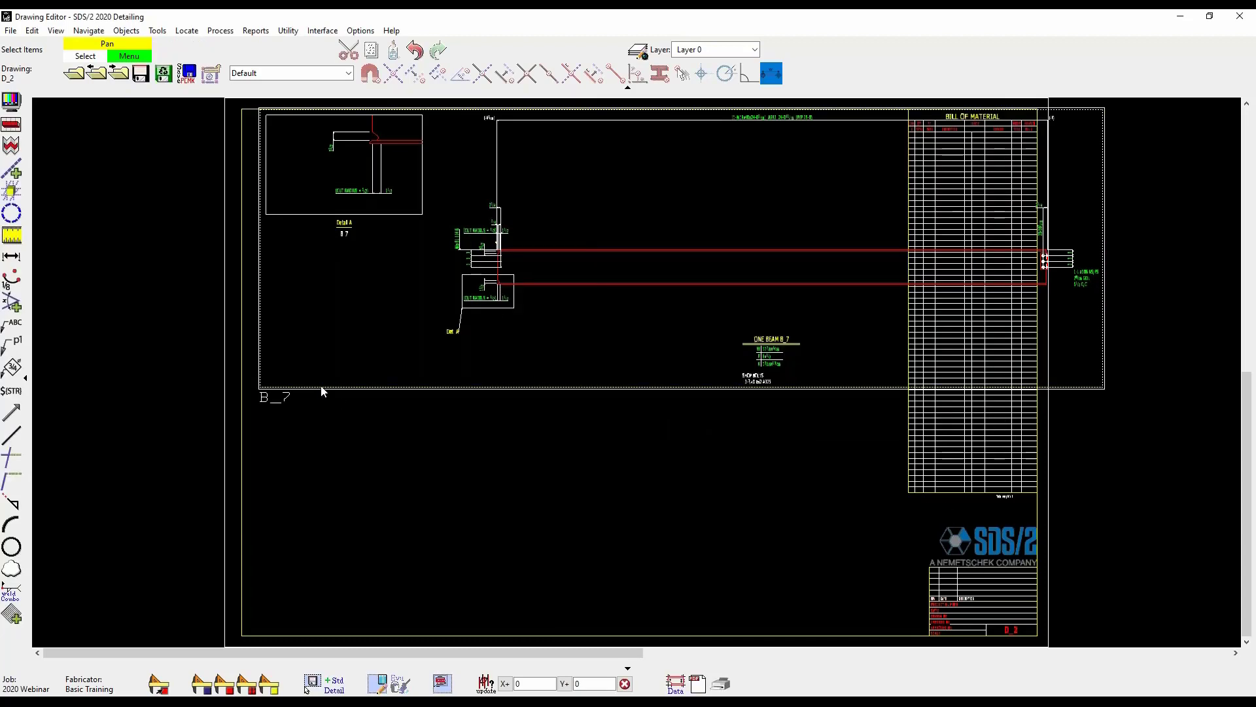
{"action": "right_click", "coordinate": [322, 391]}
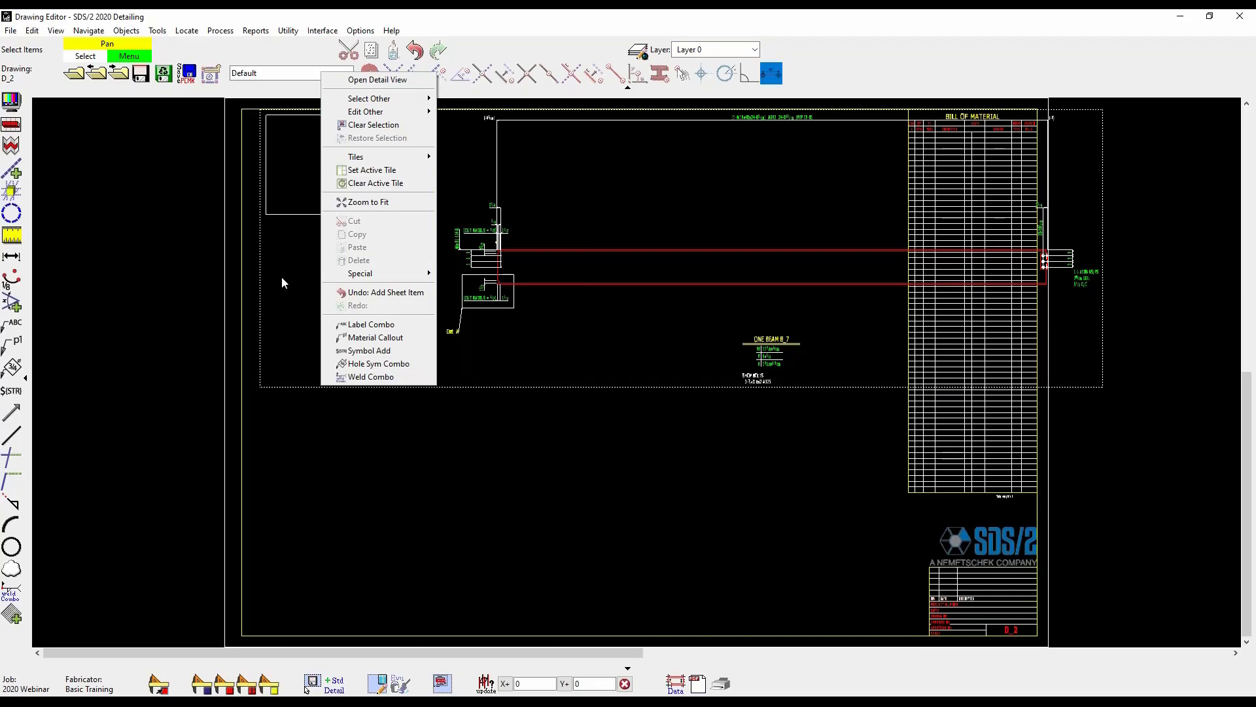
{"action": "left_click", "coordinate": [258, 340]}
{"action": "right_click", "coordinate": [258, 340]}
{"action": "left_click", "coordinate": [583, 378]}
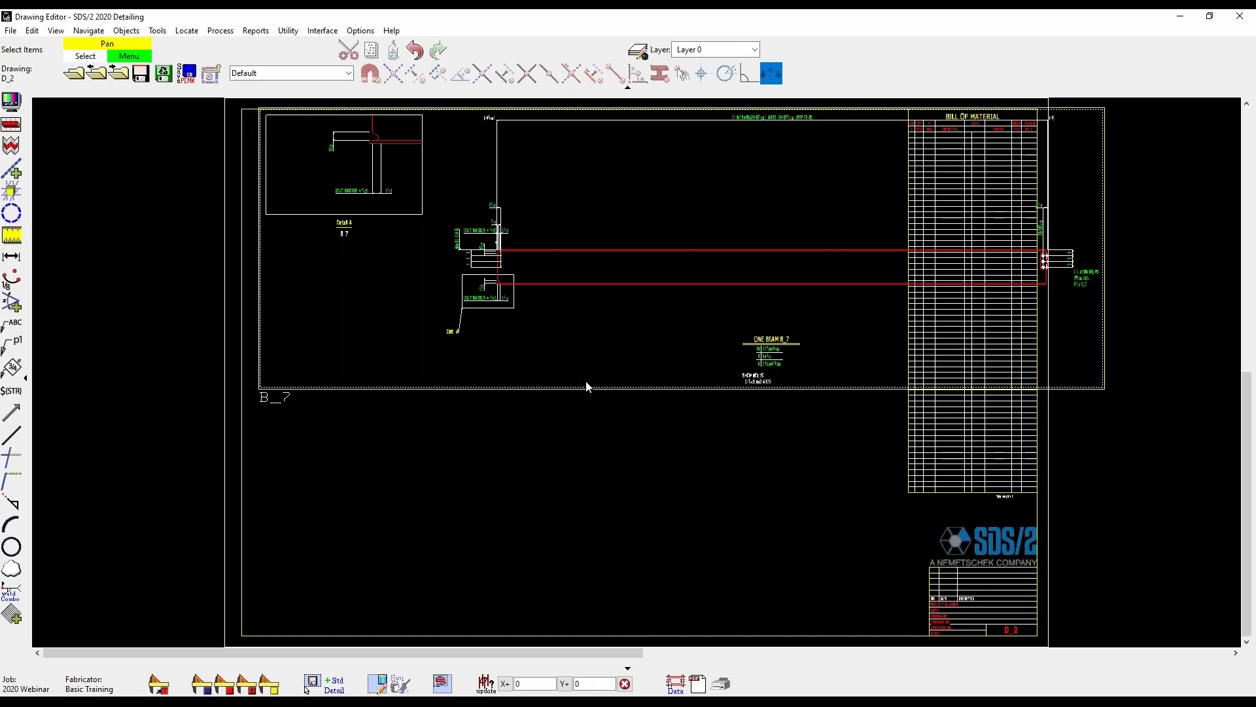
Step: Edit the B_7 sheet item to use the Detail View sub-drawing style with detail view A
{"action": "double_click", "coordinate": [586, 386]}
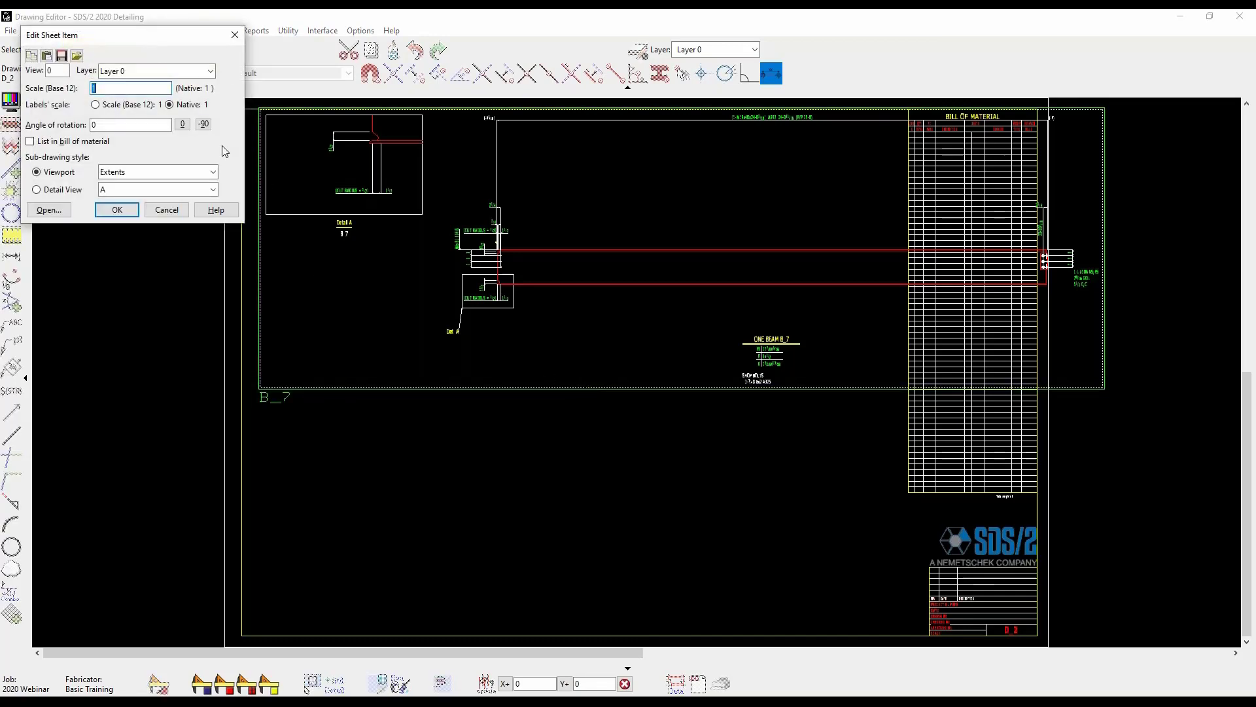
{"action": "left_click_drag", "start_coordinate": [123, 41], "coordinate": [669, 90]}
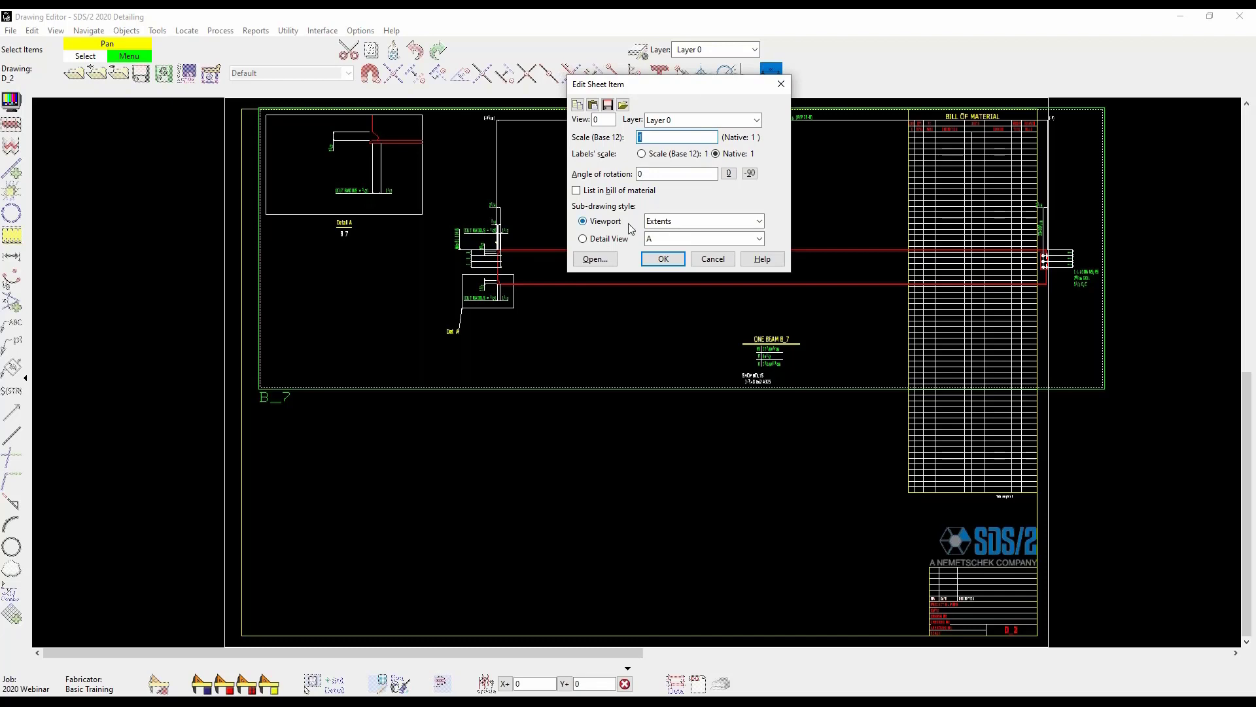
{"action": "left_click", "coordinate": [596, 239]}
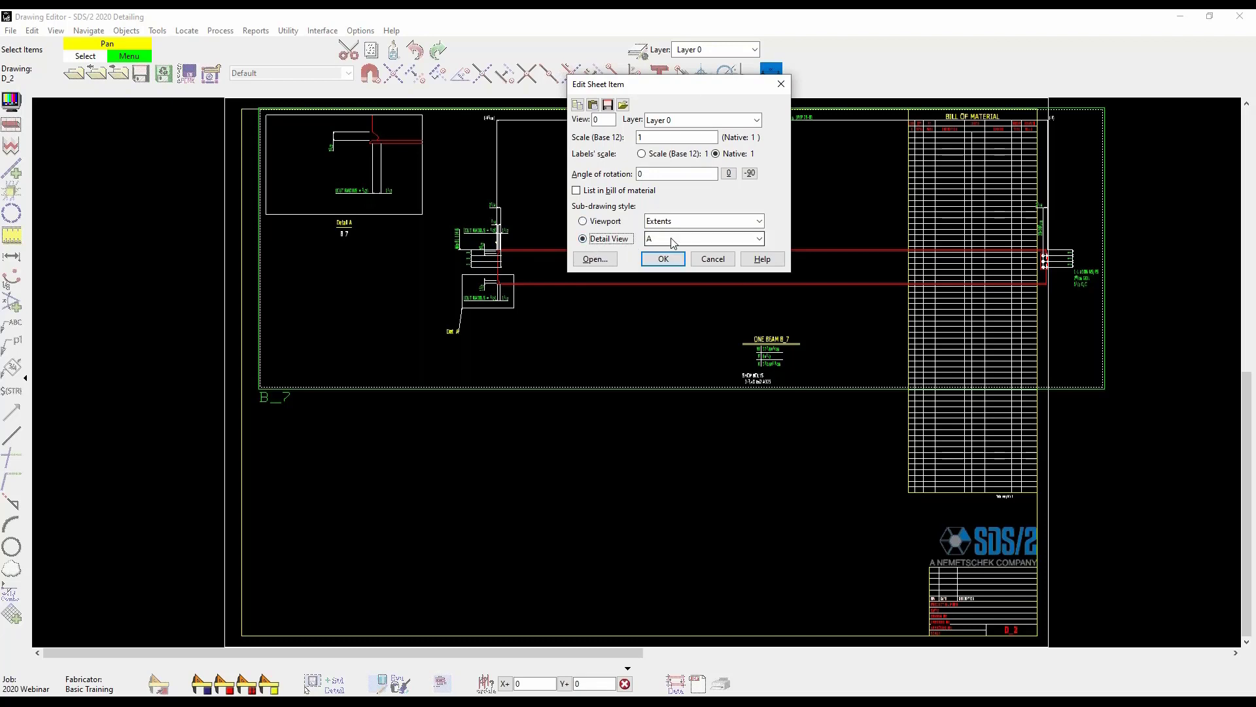
{"action": "left_click", "coordinate": [695, 240]}
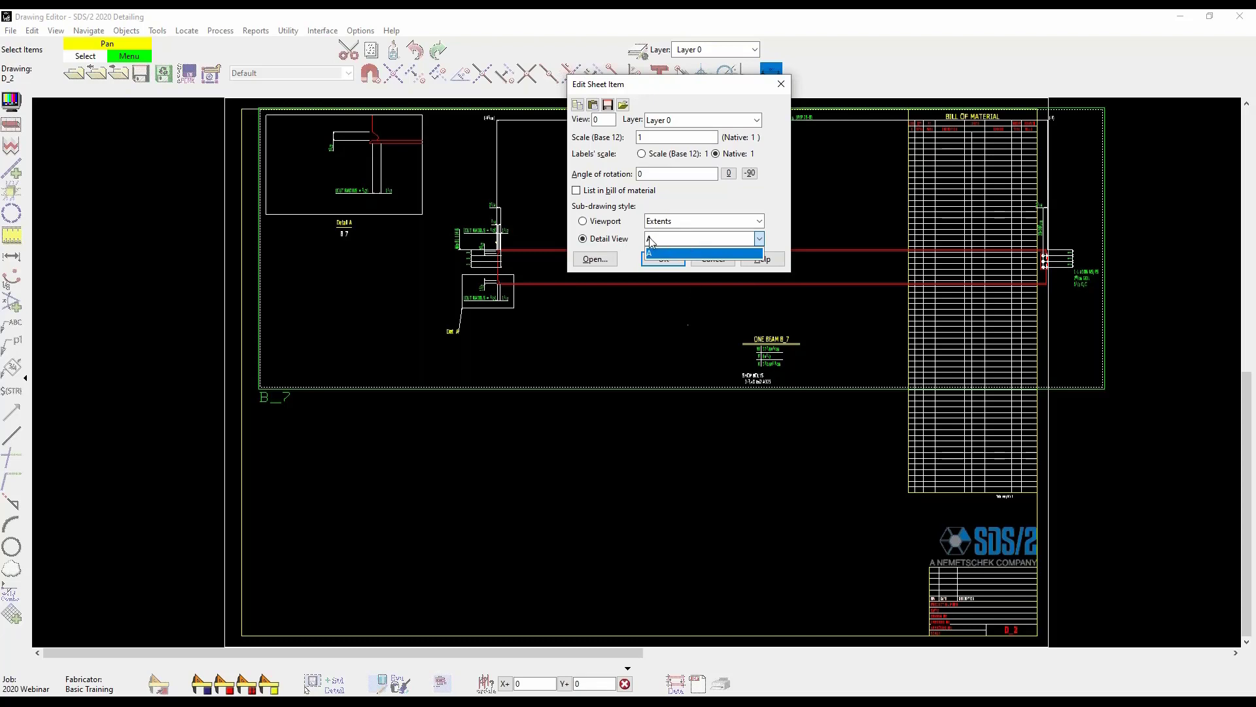
{"action": "left_click", "coordinate": [666, 253]}
{"action": "left_click", "coordinate": [662, 261]}
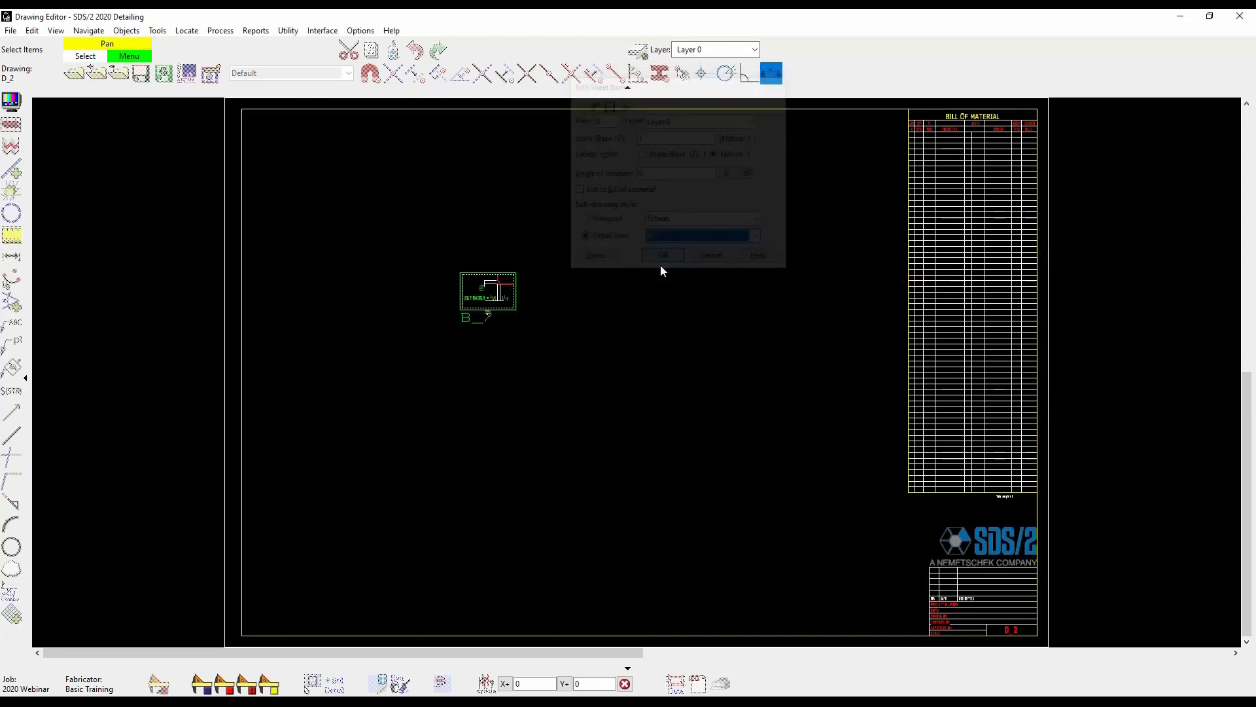
Step: Move the detail view A item to the upper left corner of sheet D_2 and check its title label
{"action": "left_click_drag", "start_coordinate": [504, 287], "coordinate": [317, 156]}
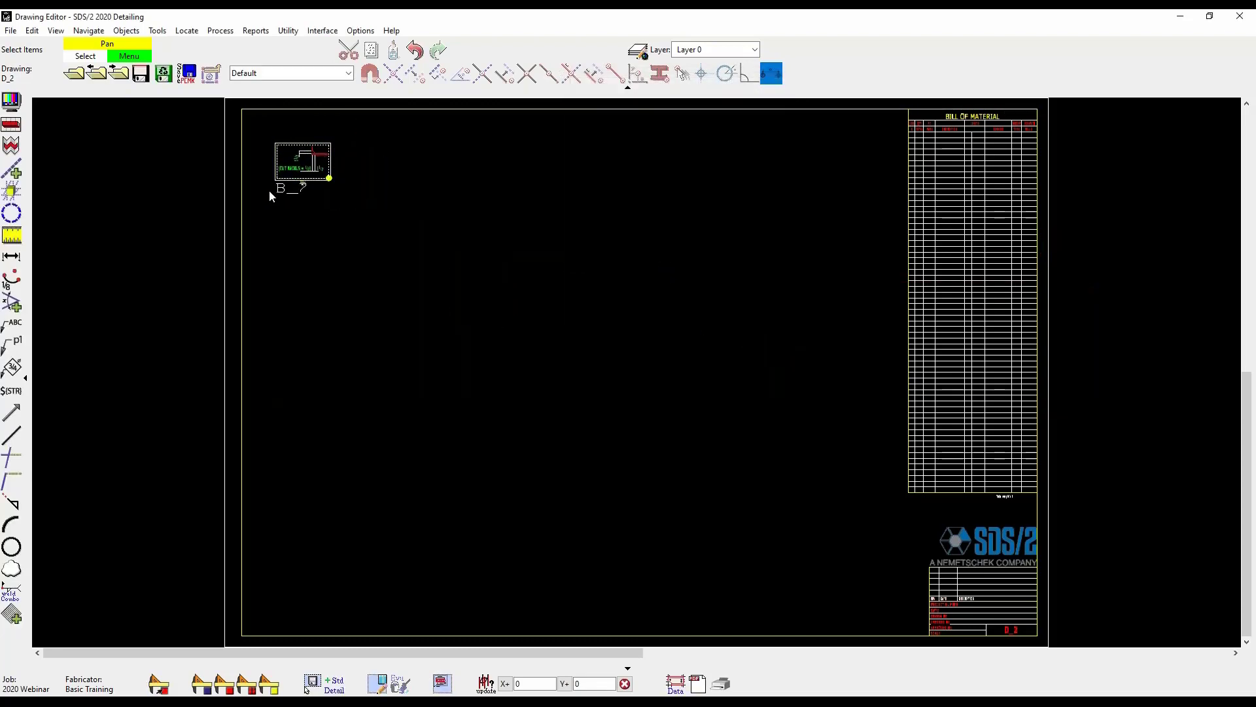
{"action": "scroll", "coordinate": [327, 152], "scroll_direction": "up", "scroll_amount": 3}
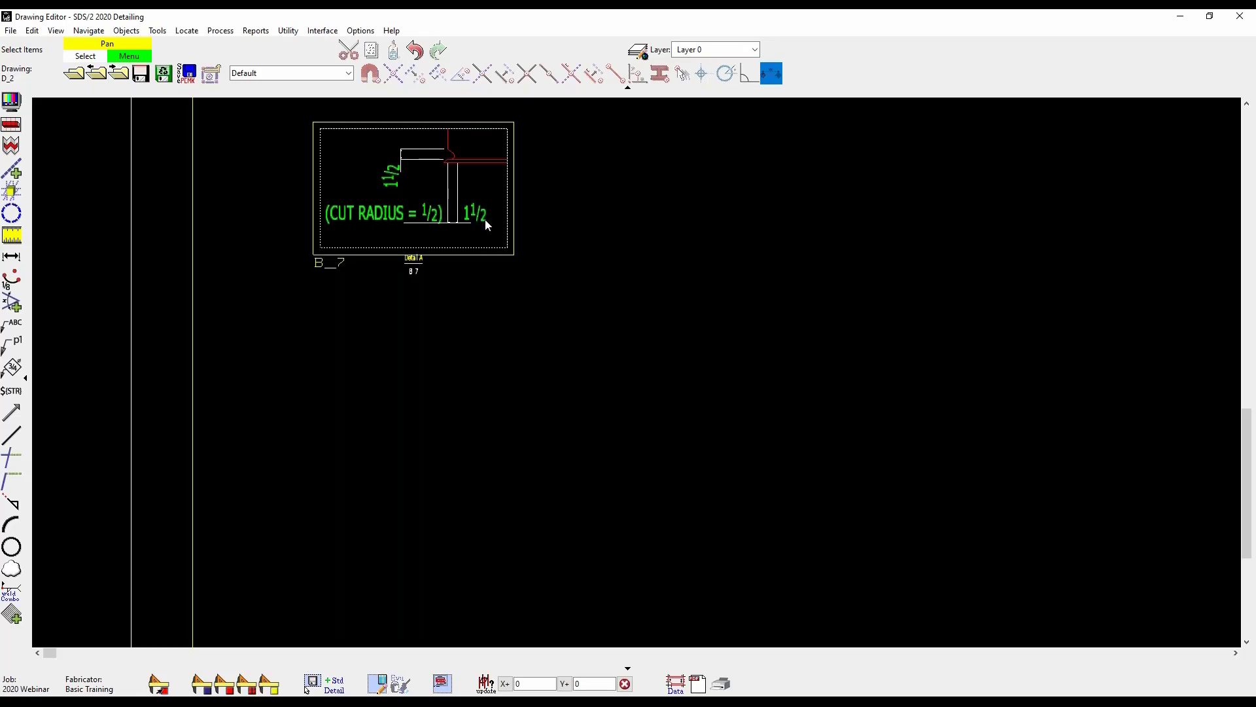
{"action": "scroll", "coordinate": [437, 276], "scroll_direction": "up", "scroll_amount": 5}
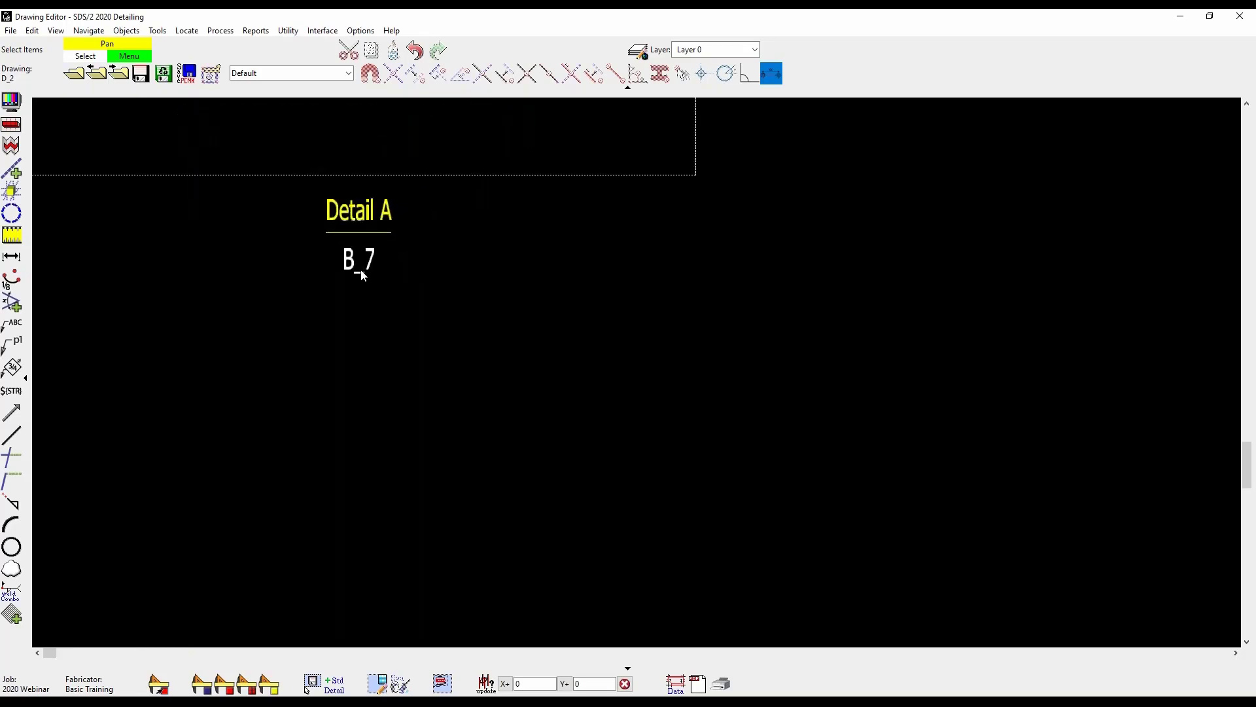
{"action": "scroll", "coordinate": [362, 274], "scroll_direction": "down", "scroll_amount": 6}
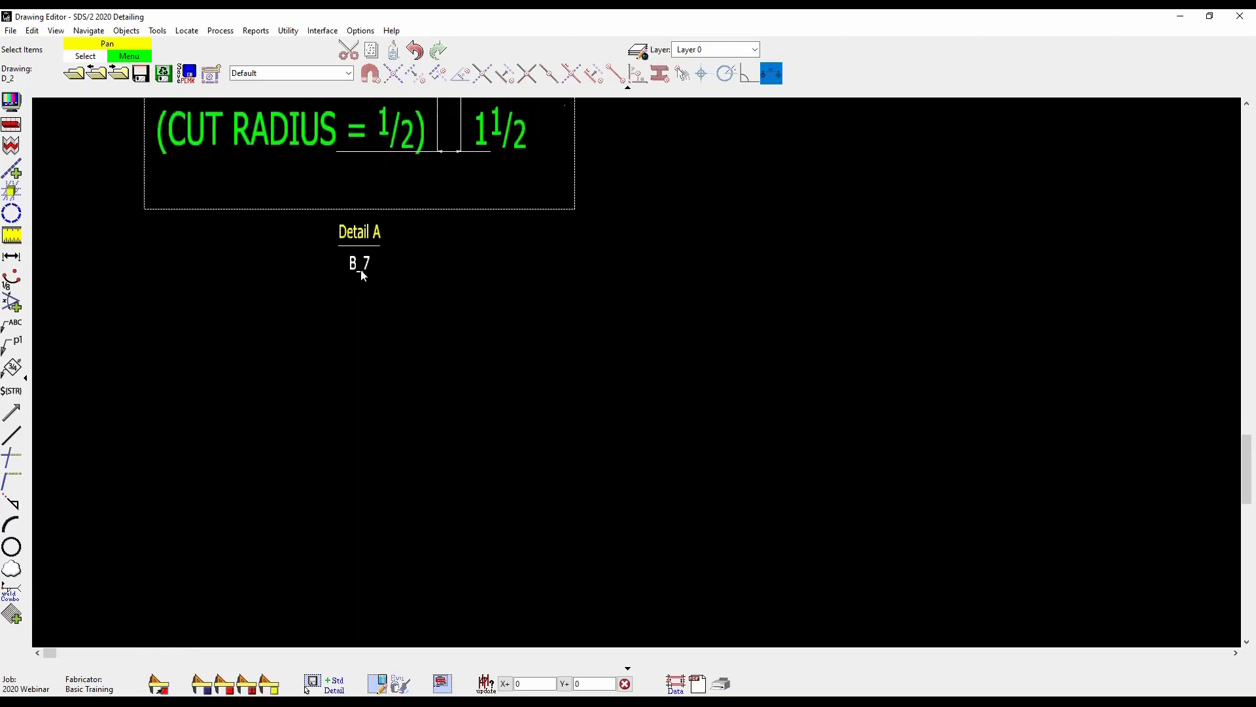
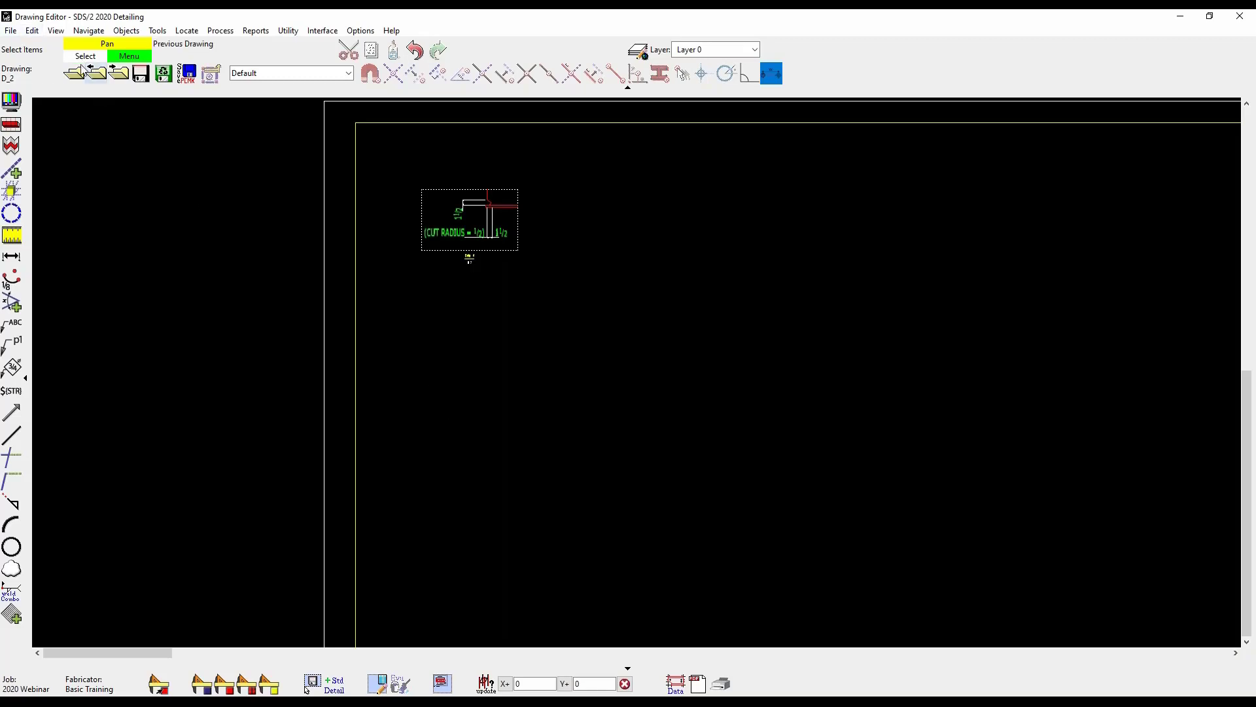
Step: Save the changes to sheet D_2 and open the ROOF PLAN erection view
{"action": "left_click", "coordinate": [75, 80]}
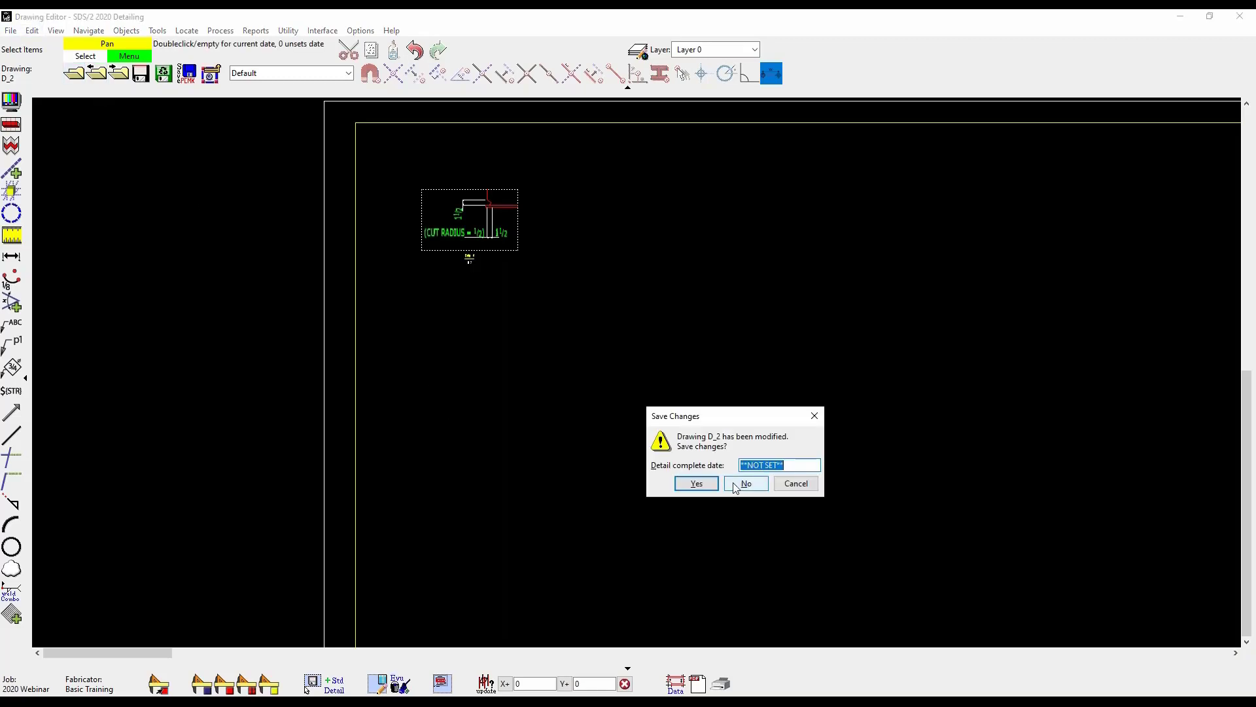
{"action": "left_click", "coordinate": [696, 483]}
{"action": "left_click", "coordinate": [847, 402]}
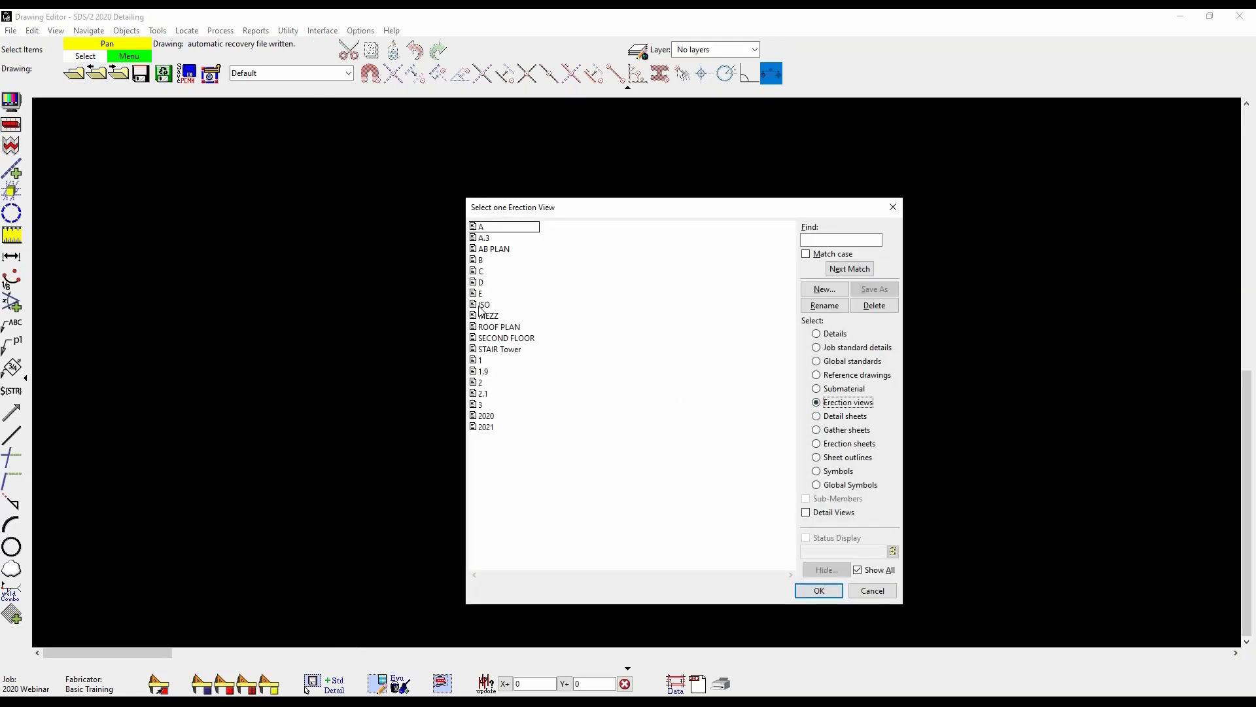
{"action": "left_click", "coordinate": [509, 328]}
{"action": "double_click", "coordinate": [509, 327]}
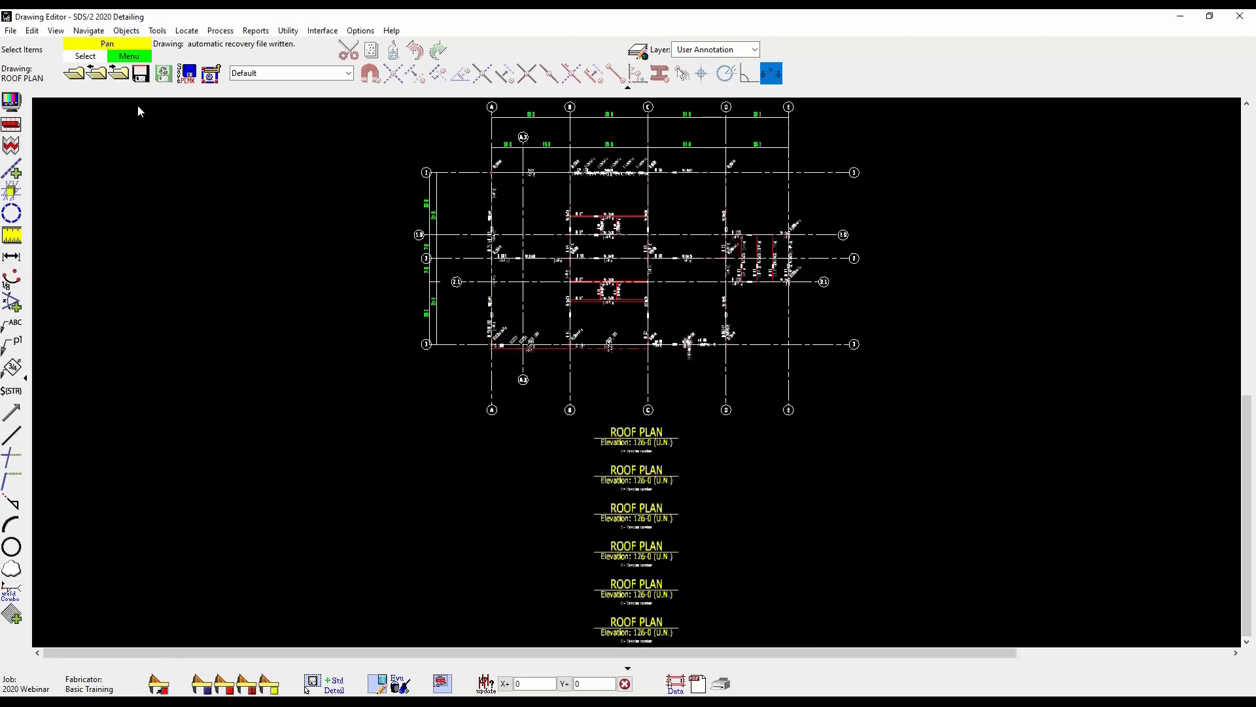
Step: Open erection view 3 in place of ROOF PLAN and look closely at the area around B_61 and G_187
{"action": "left_click", "coordinate": [74, 74]}
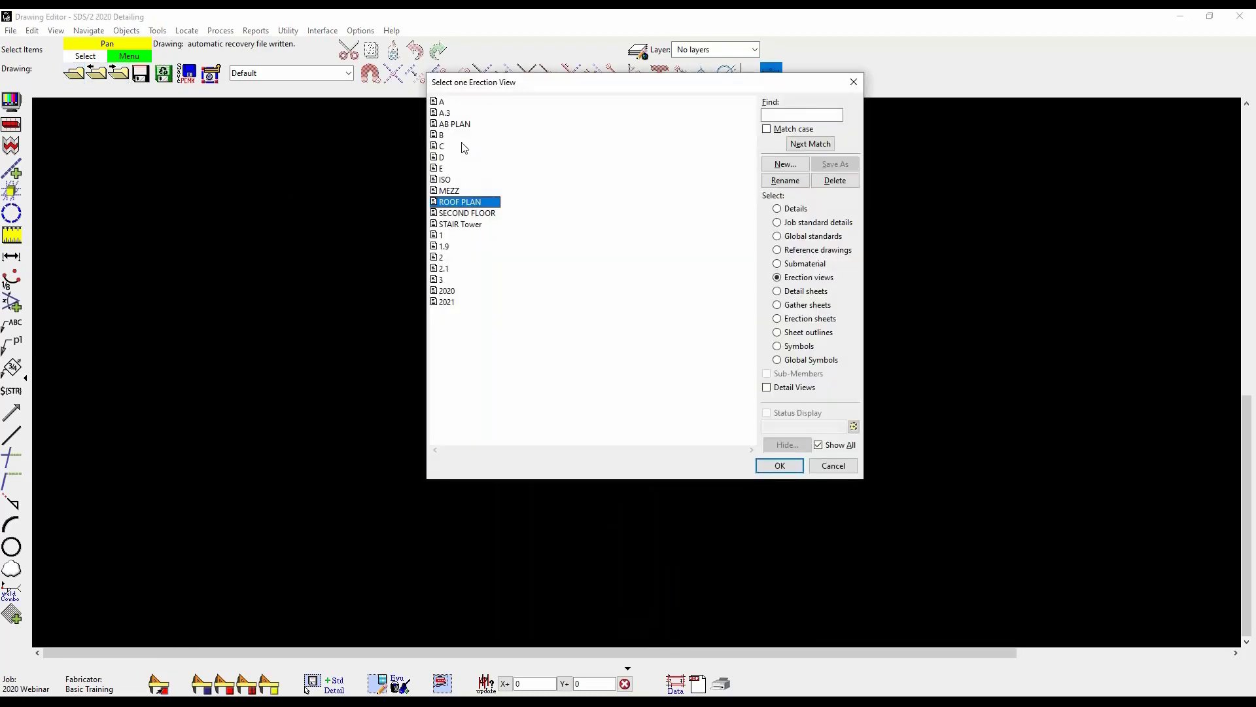
{"action": "double_click", "coordinate": [452, 280]}
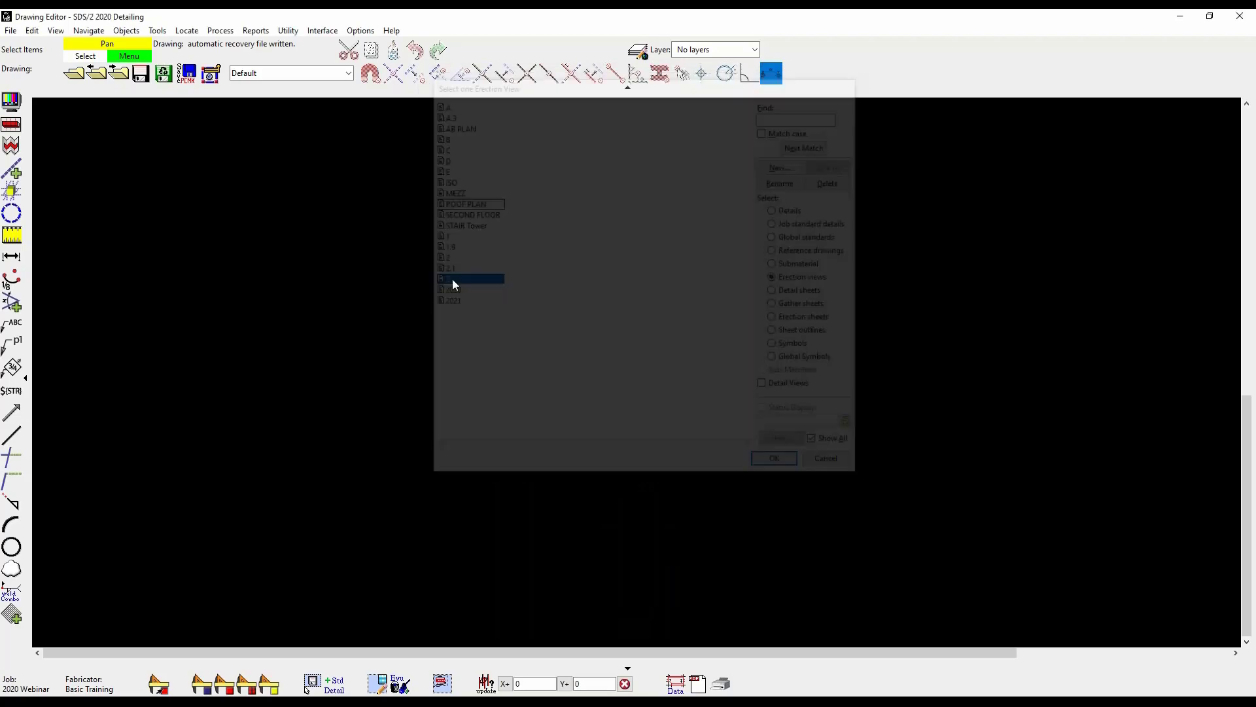
{"action": "scroll", "coordinate": [169, 335], "scroll_direction": "up", "scroll_amount": 5}
{"action": "scroll", "coordinate": [898, 272], "scroll_direction": "down", "scroll_amount": 3}
{"action": "scroll", "coordinate": [713, 295], "scroll_direction": "up", "scroll_amount": 5}
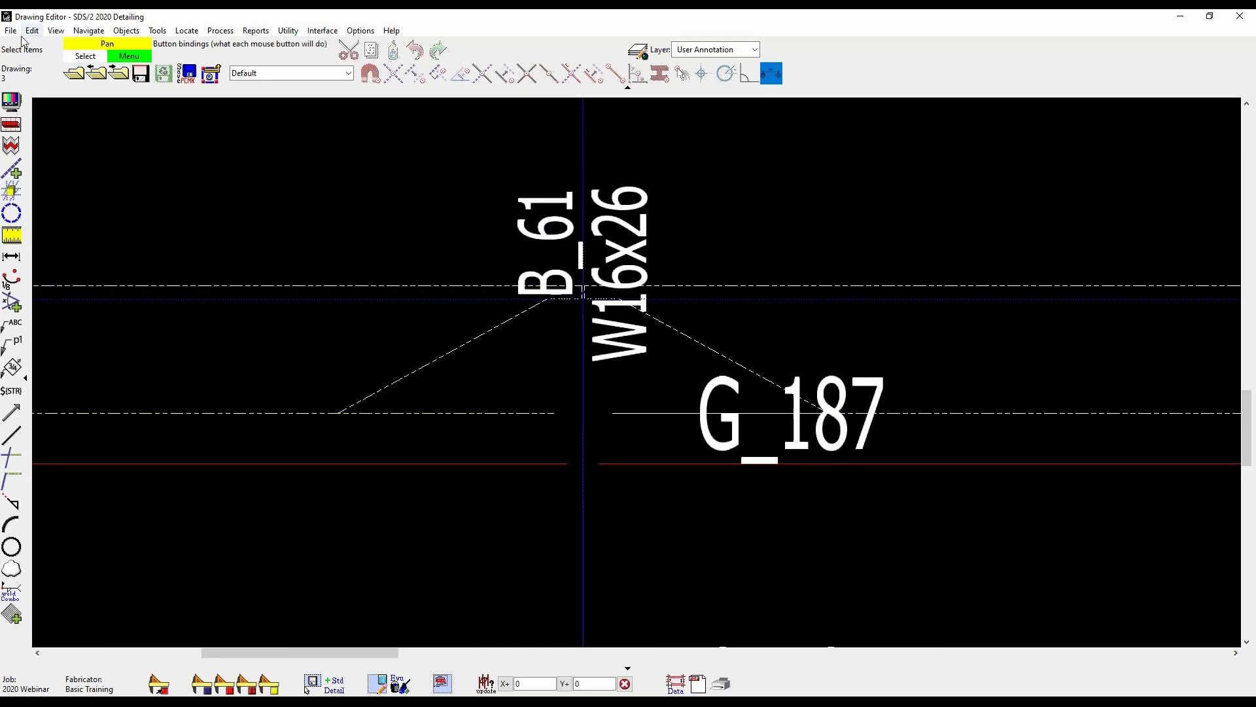
Step: Add a detail view and mark its area around the B_61 and G_187 connection, about 5-6 5/8 high by 5-10 9/16 wide
{"action": "left_click", "coordinate": [136, 31]}
{"action": "mouse_move", "coordinate": [164, 199]}
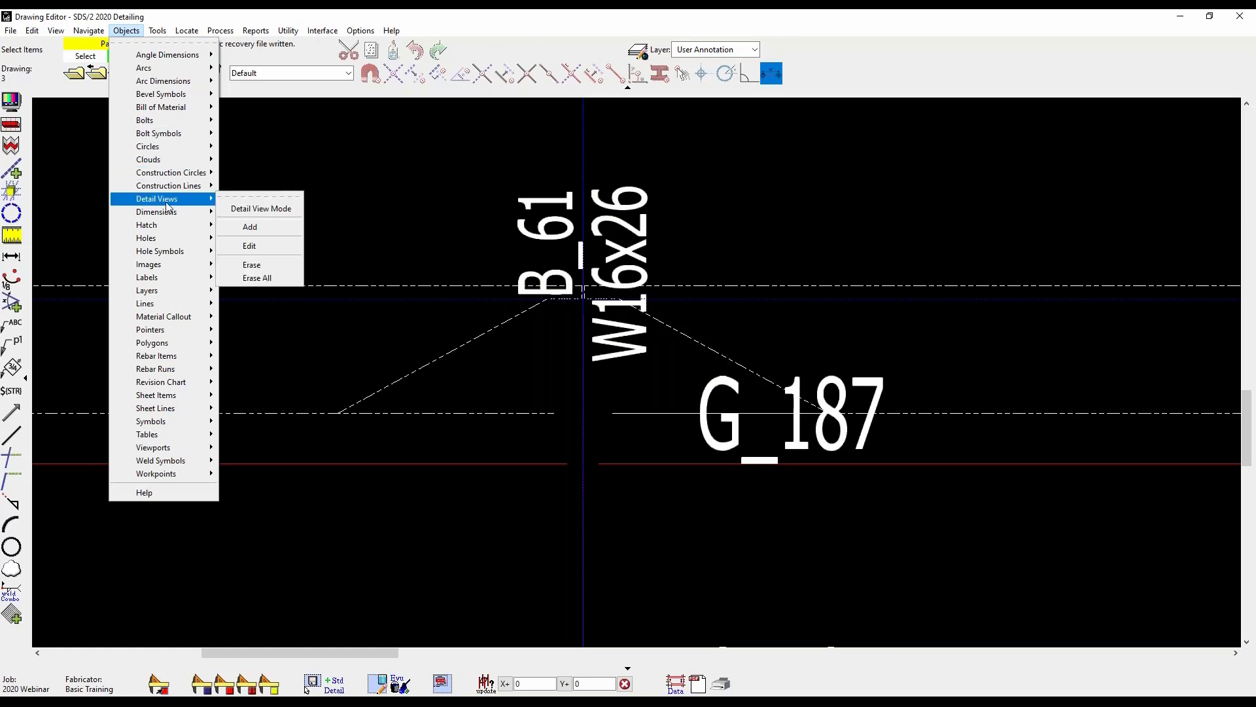
{"action": "left_click", "coordinate": [278, 228]}
{"action": "left_click", "coordinate": [379, 160]}
{"action": "left_click", "coordinate": [755, 515]}
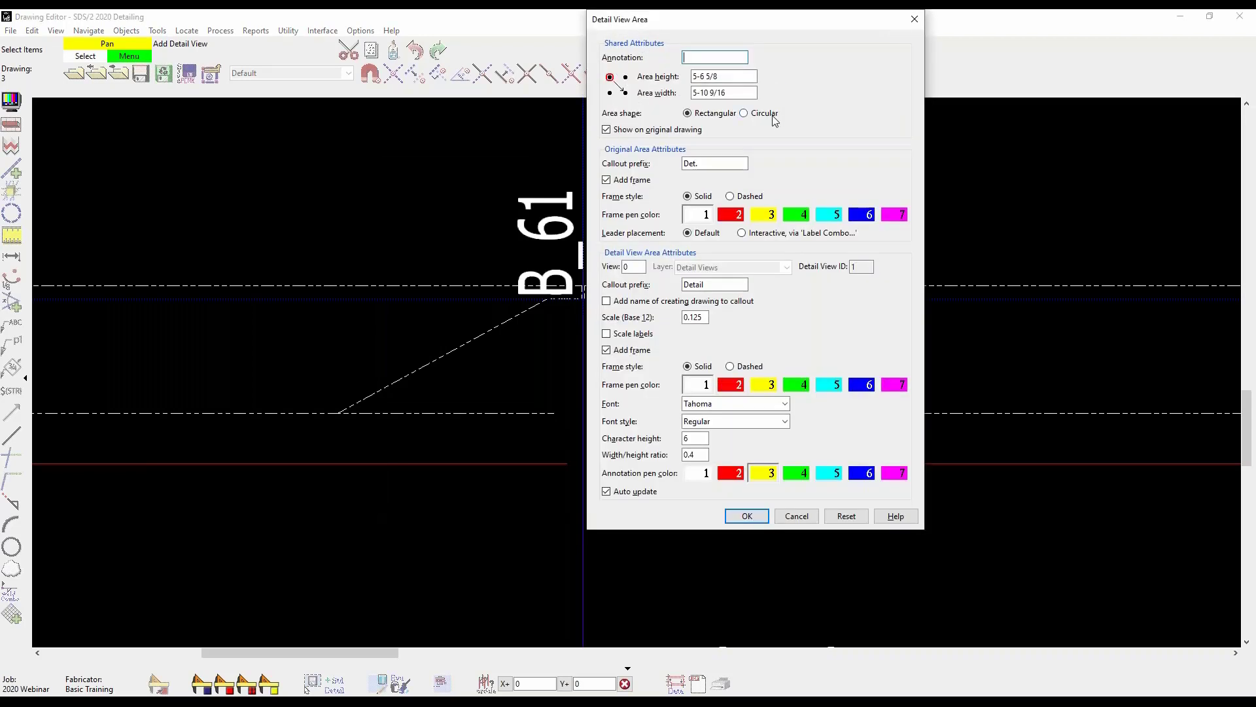
Step: Annotate the detail view as Joist Connection, make its area circular and set its scale to 0.25
{"action": "left_click", "coordinate": [745, 477]}
{"action": "left_click", "coordinate": [749, 117]}
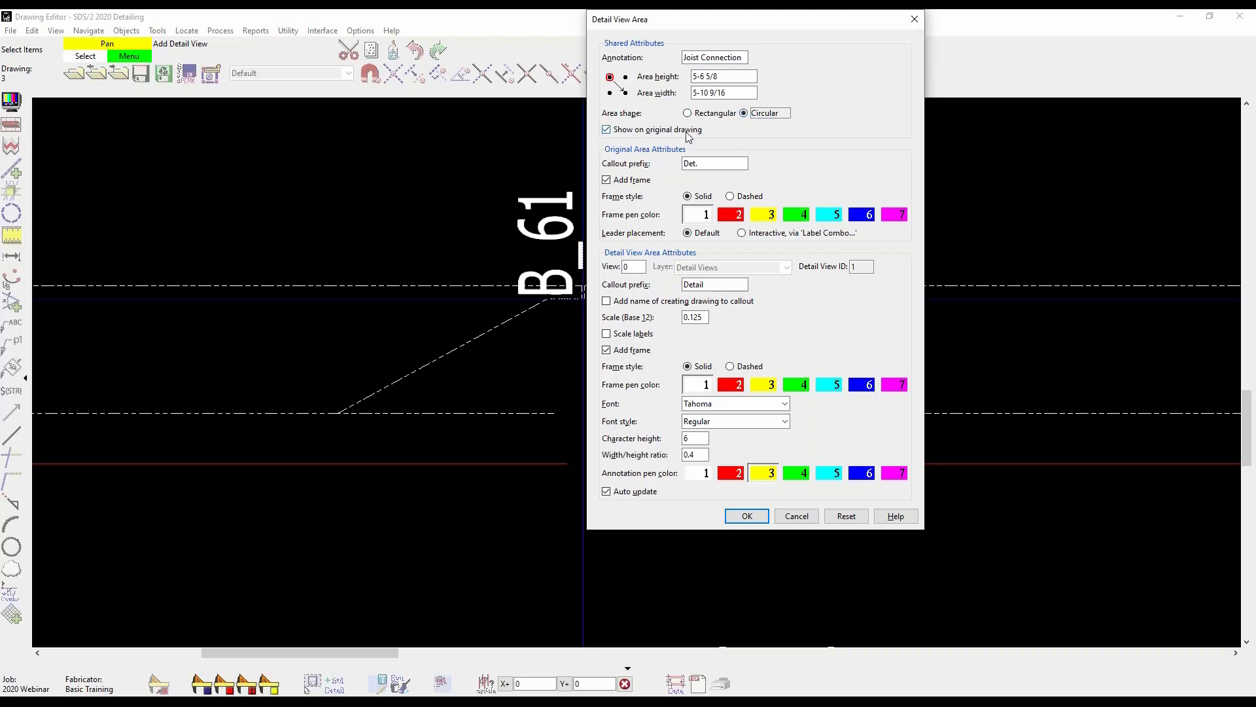
{"action": "left_click", "coordinate": [701, 316]}
{"action": "type", "text": ".25"}
{"action": "key", "text": "Tab"}
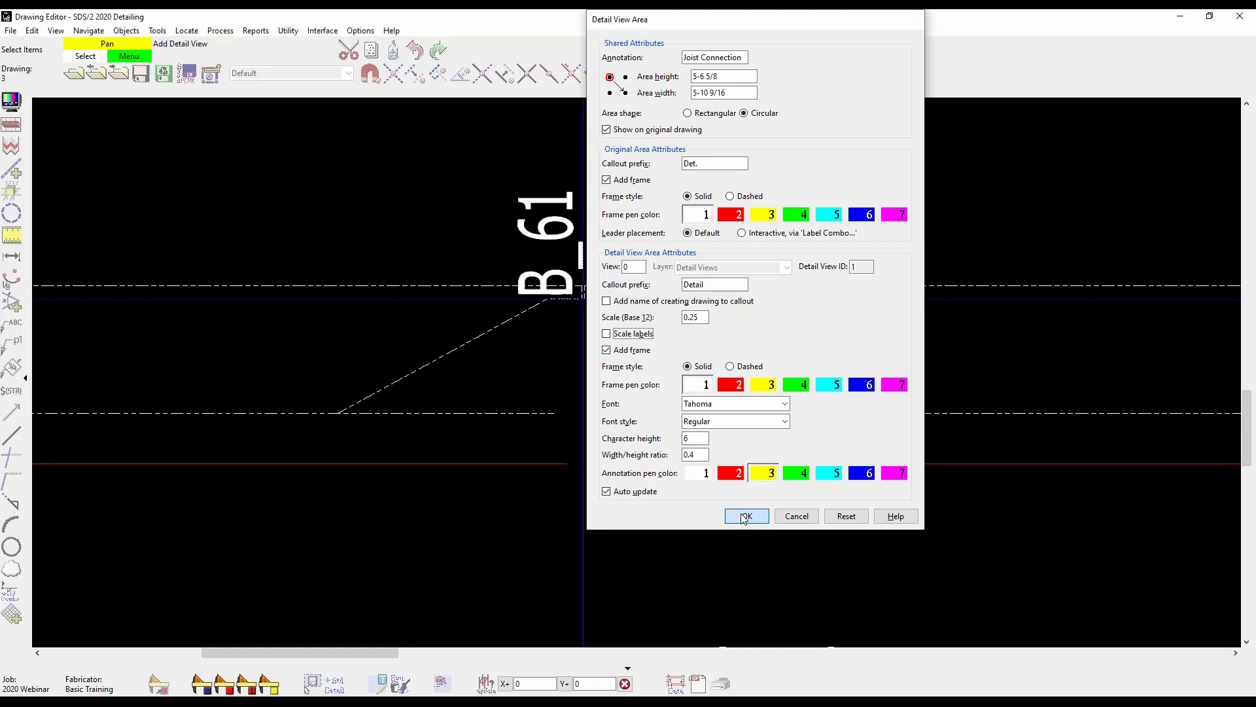
{"action": "left_click", "coordinate": [746, 516]}
Step: Place the Joist Connection detail view in the empty space left of the framing in erection view 3
{"action": "scroll", "coordinate": [903, 216], "scroll_direction": "down", "scroll_amount": 1}
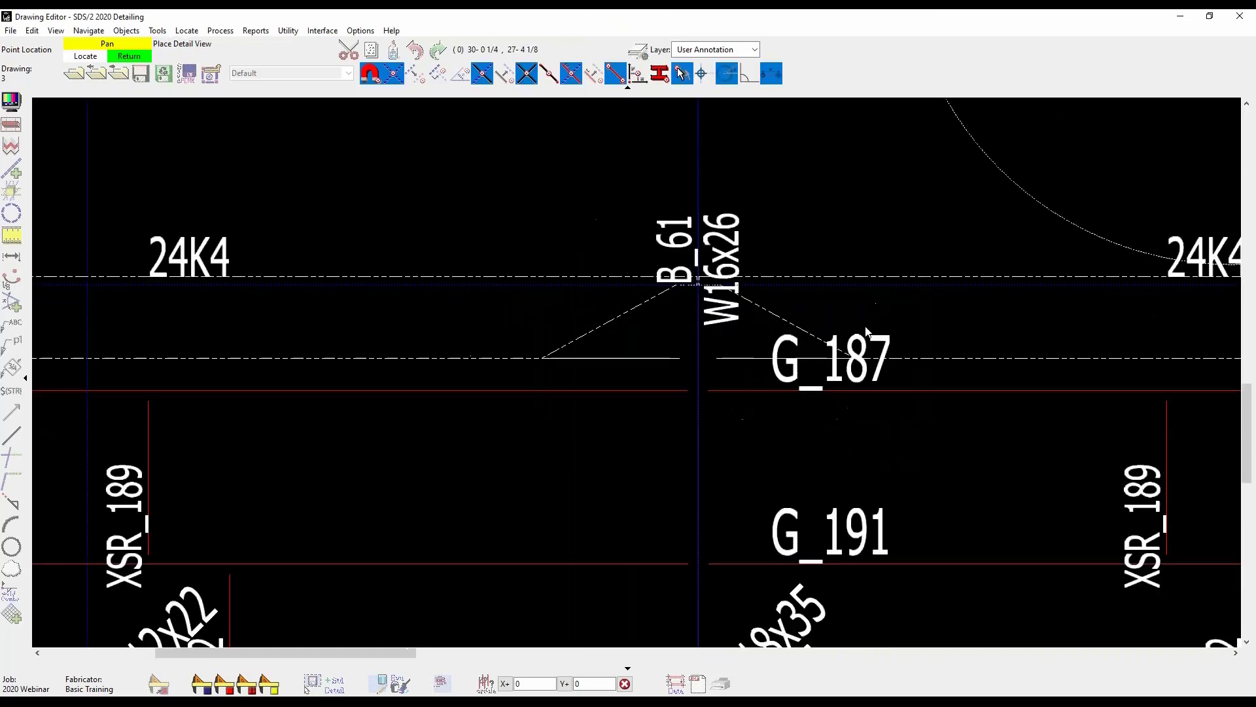
{"action": "scroll", "coordinate": [870, 337], "scroll_direction": "down", "scroll_amount": 3}
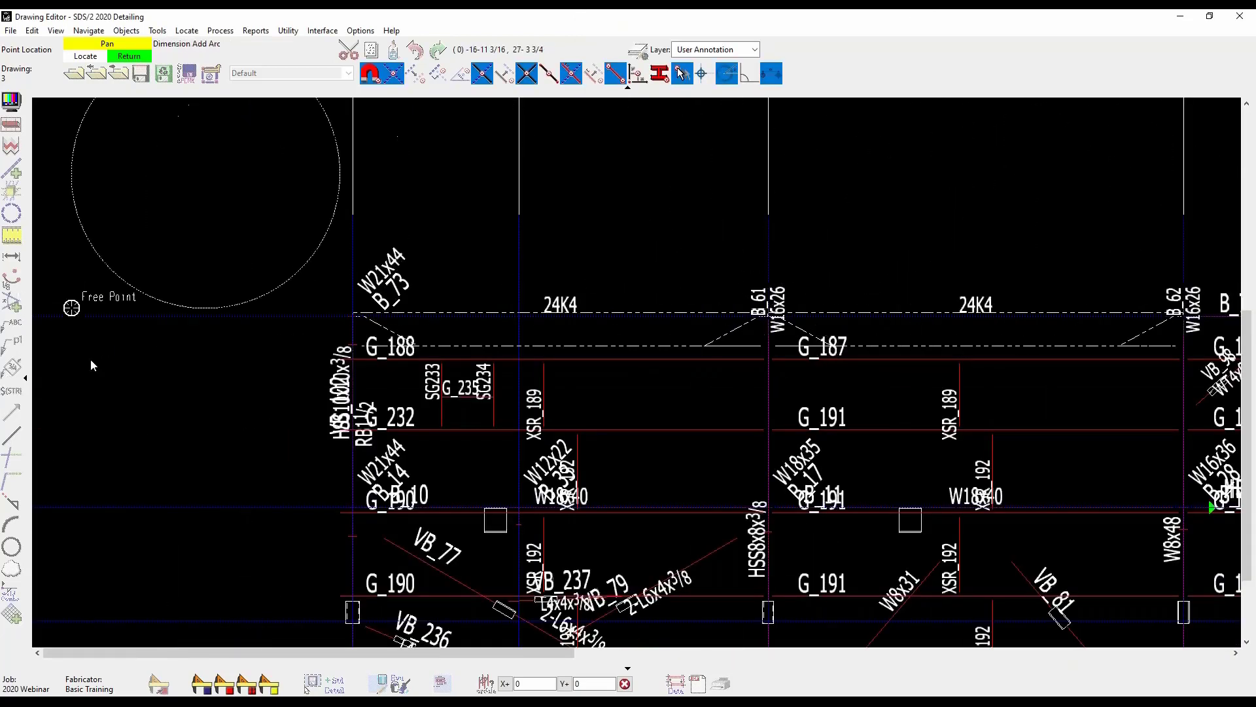
{"action": "left_click", "coordinate": [48, 386]}
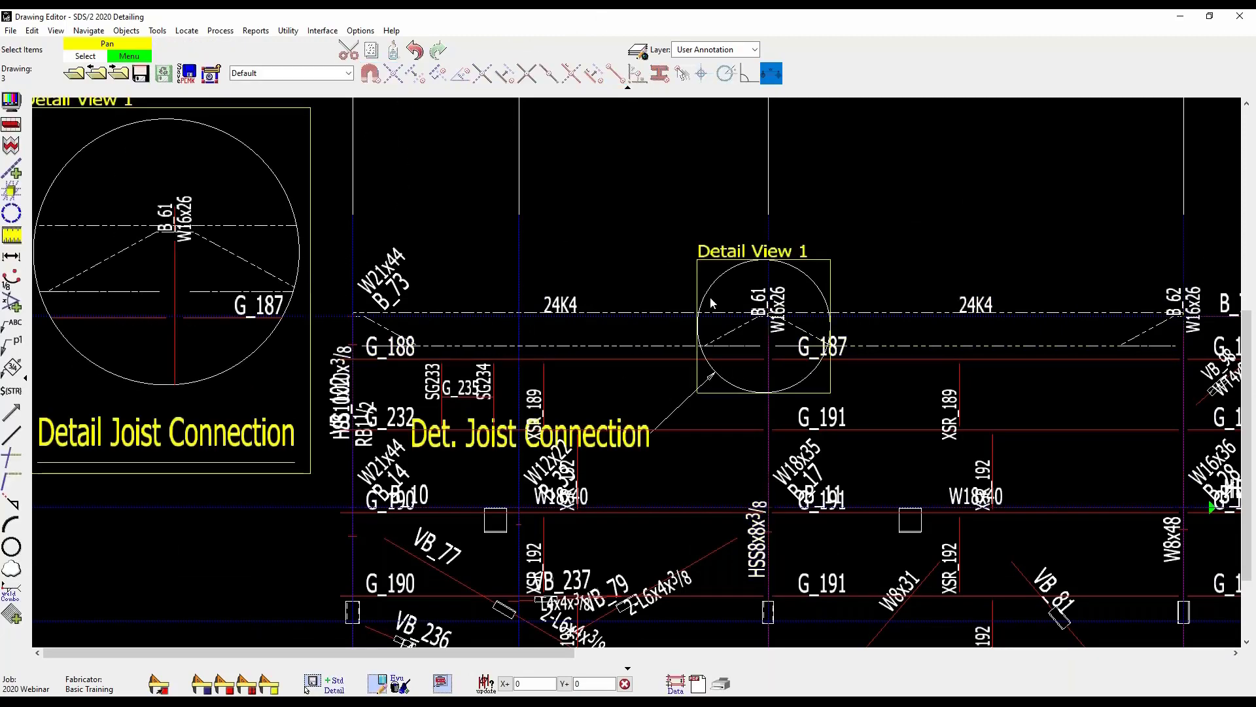
{"action": "scroll", "coordinate": [794, 244], "scroll_direction": "down", "scroll_amount": 2}
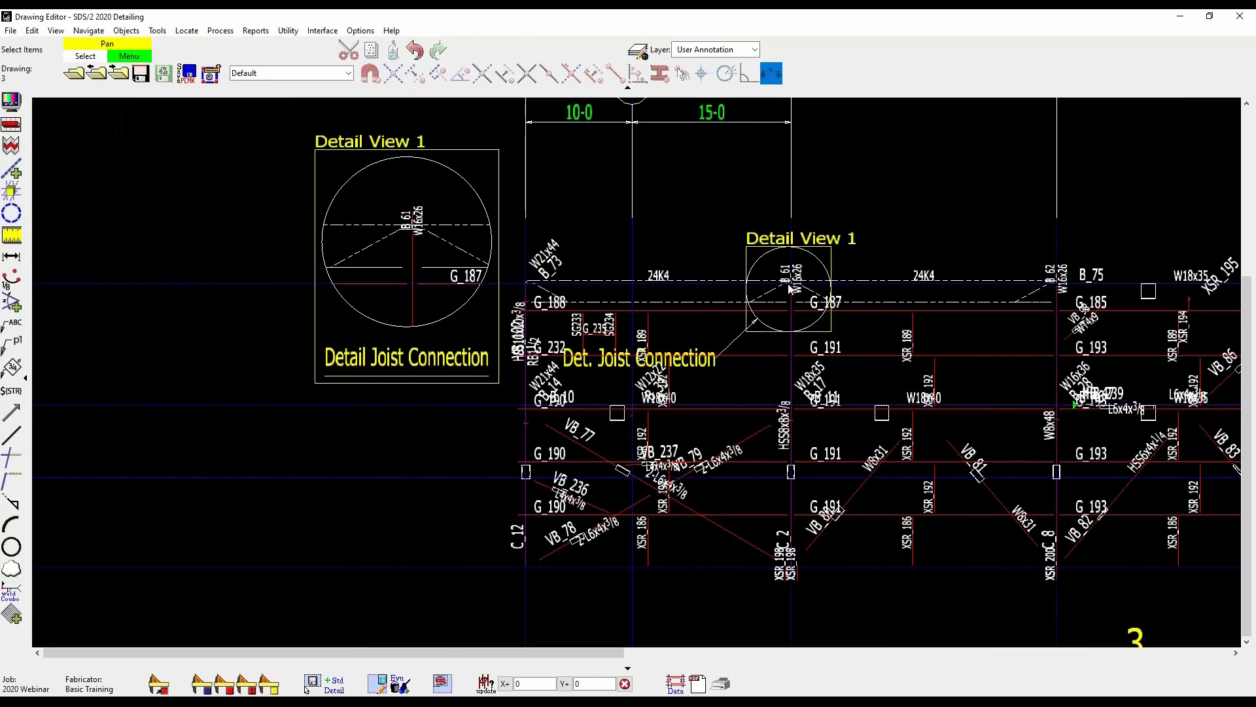
Step: Move the Det. Joist Connection callout above the 24K4 joist line and attach its leader arrow to the upper left of the detail circle
{"action": "scroll", "coordinate": [470, 370], "scroll_direction": "up", "scroll_amount": 3}
{"action": "left_click_drag", "start_coordinate": [329, 496], "coordinate": [421, 132]}
{"action": "scroll", "coordinate": [913, 279], "scroll_direction": "down", "scroll_amount": 3}
{"action": "left_click_drag", "start_coordinate": [679, 201], "coordinate": [651, 169]}
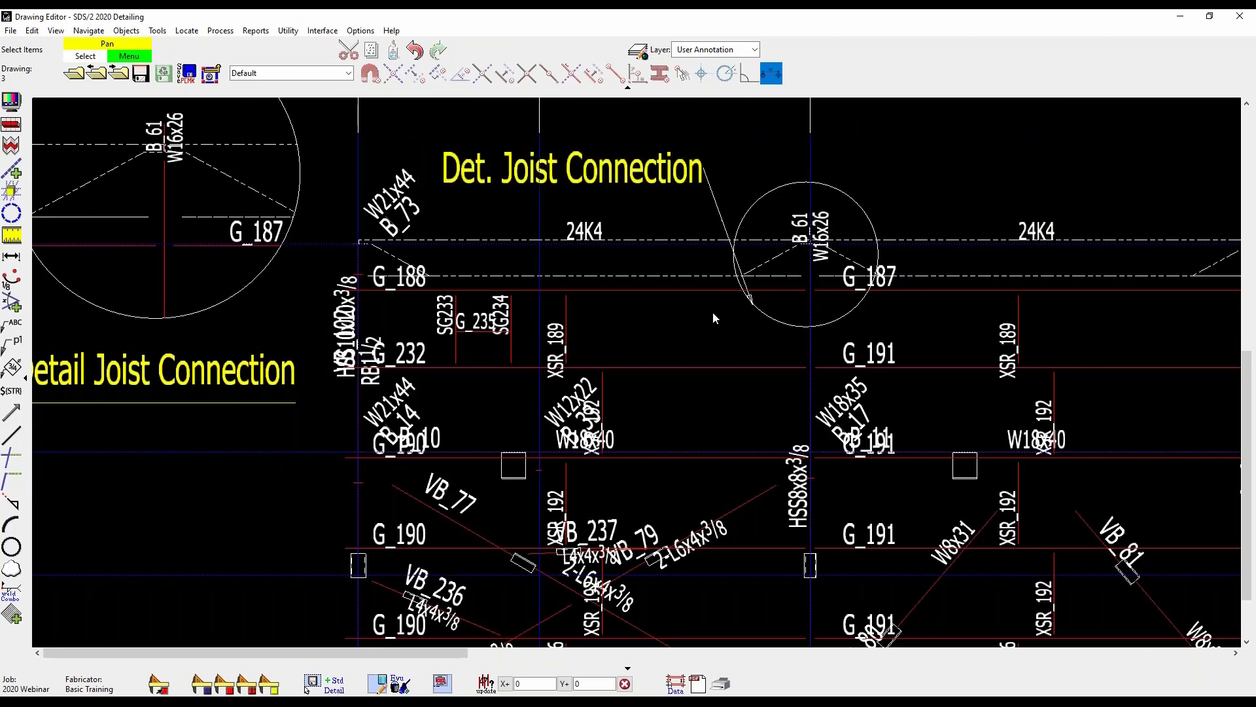
{"action": "left_click", "coordinate": [750, 303]}
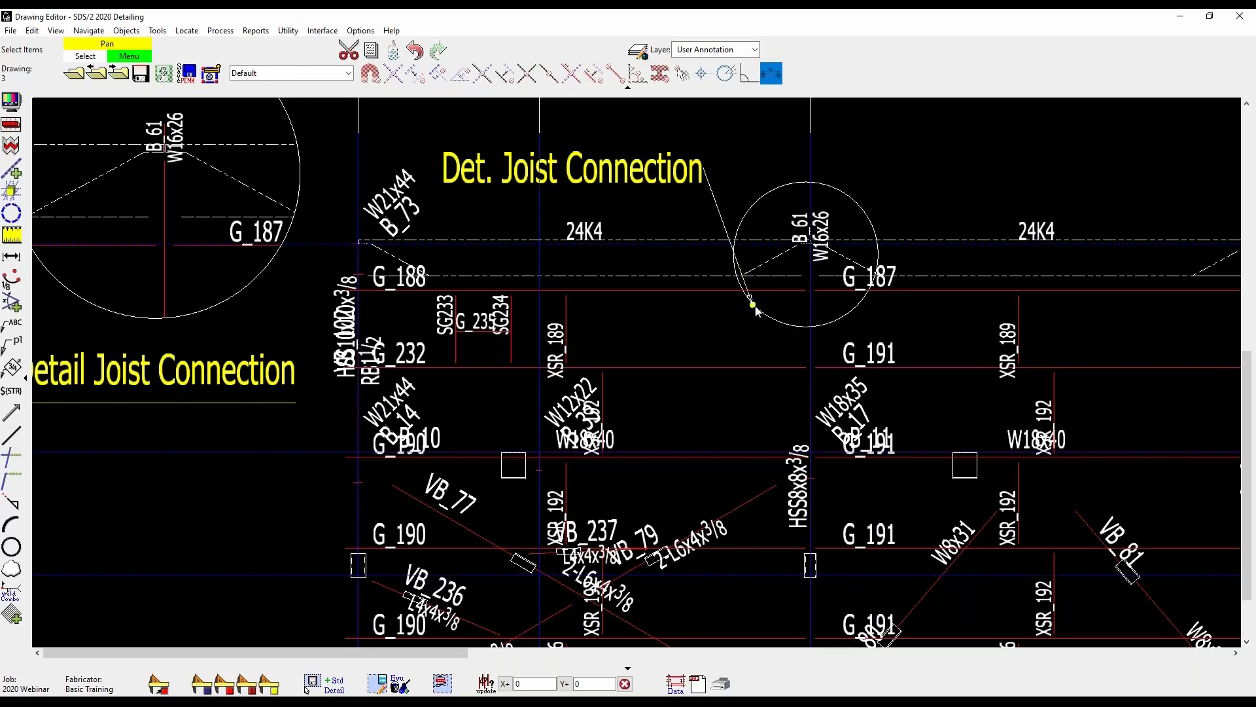
{"action": "left_click_drag", "start_coordinate": [755, 305], "coordinate": [771, 195]}
Step: Try to open the Joist Connection detail view from the erection view
{"action": "left_click", "coordinate": [800, 322]}
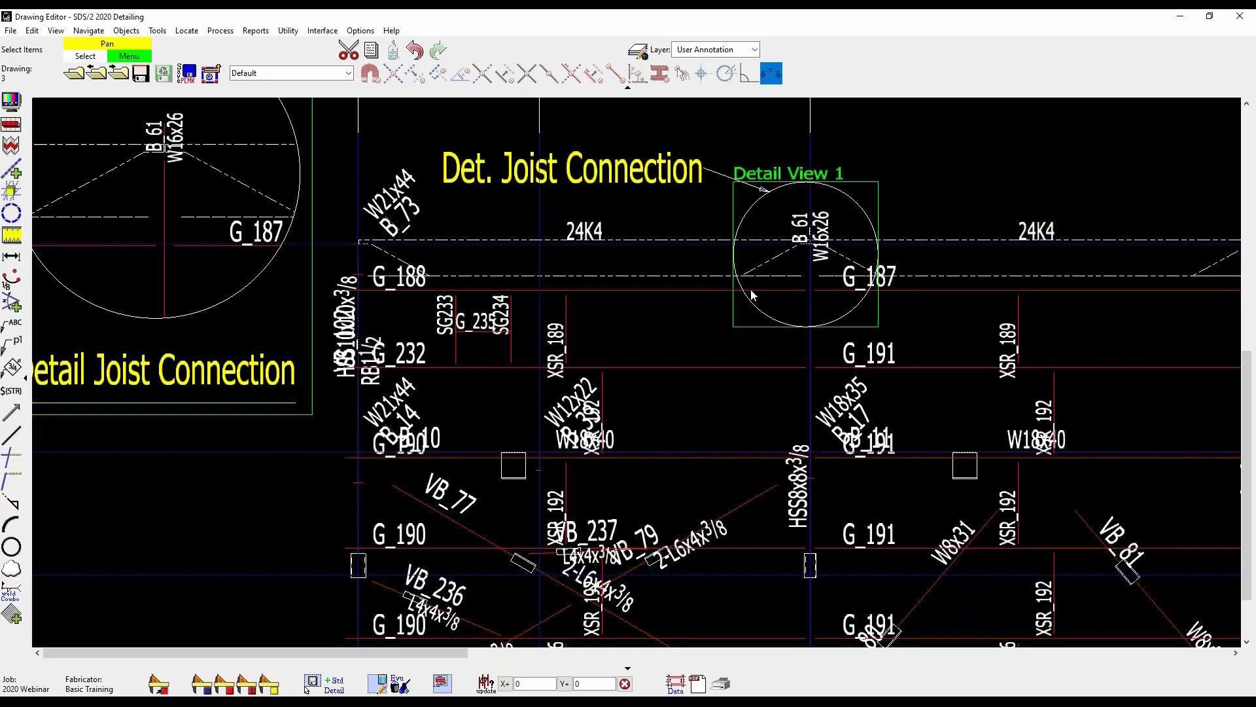
{"action": "scroll", "coordinate": [900, 268], "scroll_direction": "down", "scroll_amount": 2}
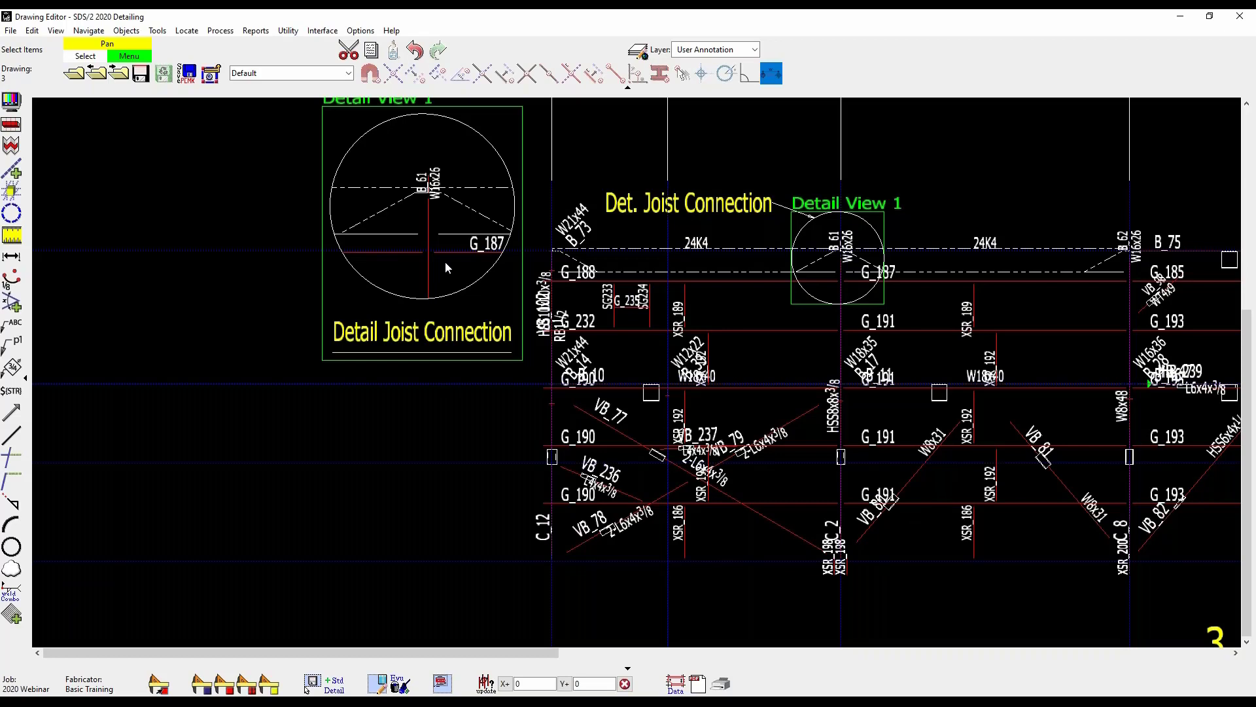
{"action": "right_click", "coordinate": [416, 223]}
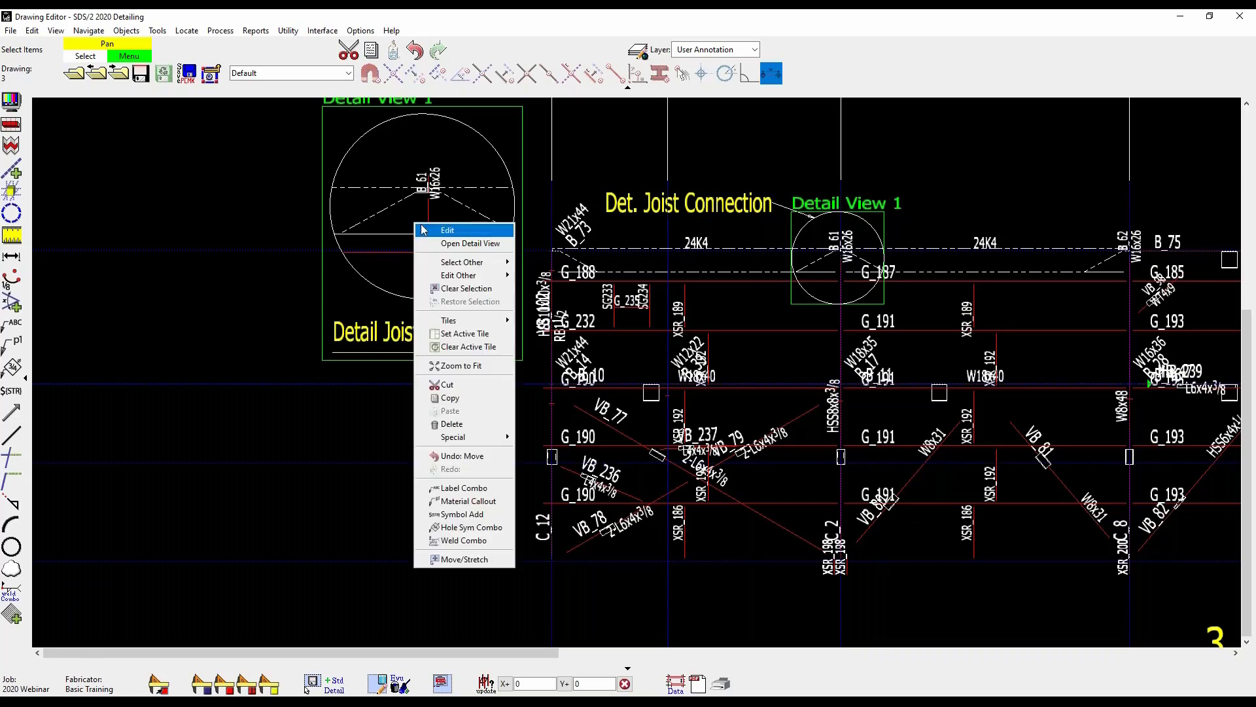
{"action": "left_click", "coordinate": [487, 243]}
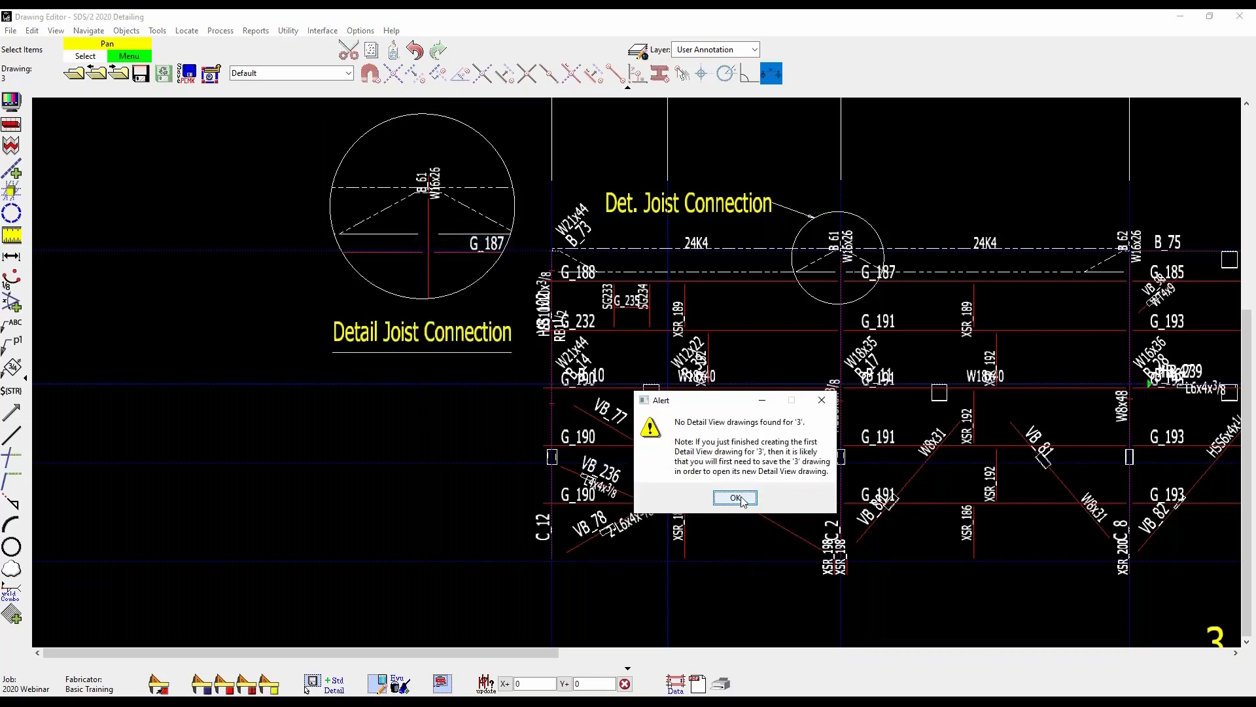
{"action": "left_click", "coordinate": [735, 497]}
Step: Save erection view 3 and open its Joist Connection detail view drawing
{"action": "left_click", "coordinate": [140, 74]}
{"action": "right_click", "coordinate": [426, 182]}
{"action": "left_click", "coordinate": [472, 188]}
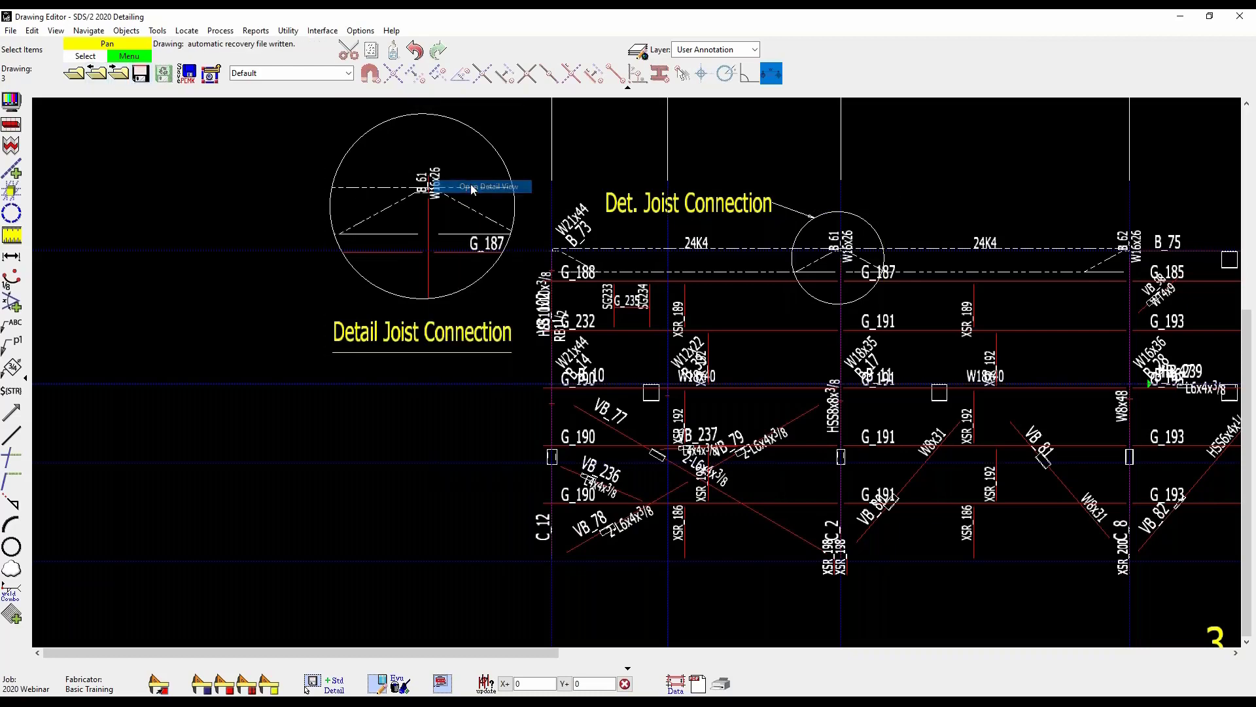
{"action": "left_click", "coordinate": [561, 329]}
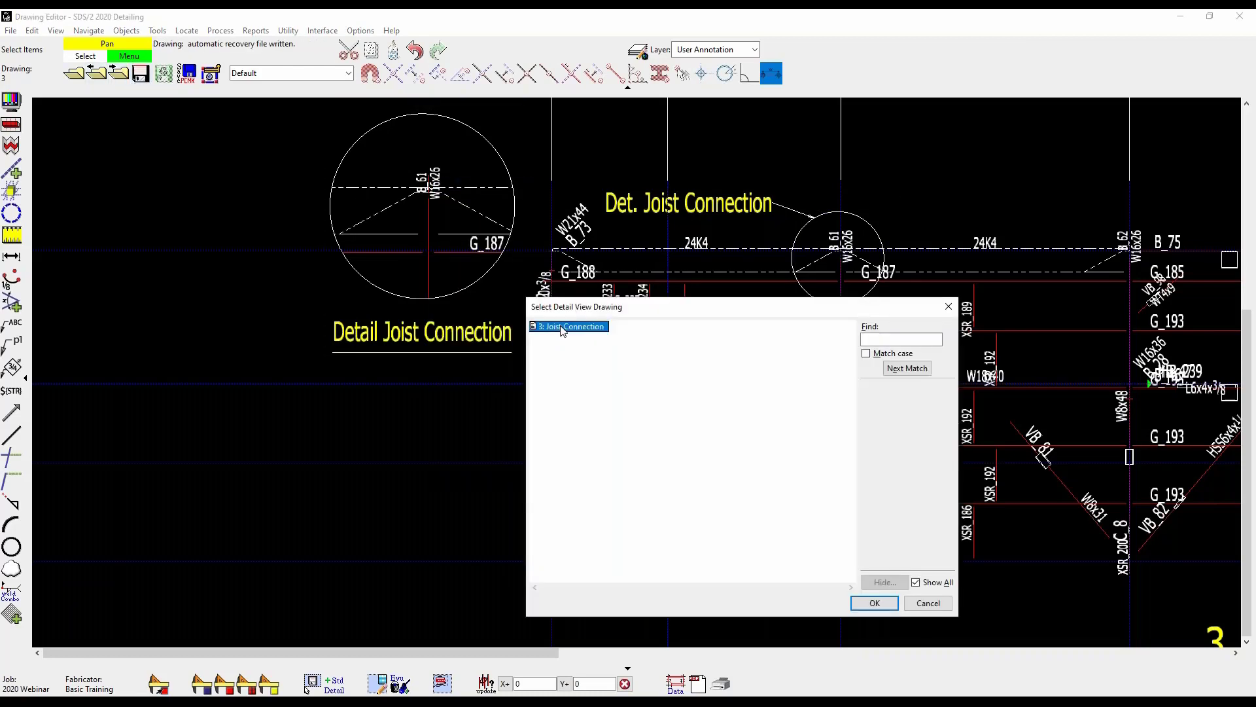
{"action": "double_click", "coordinate": [561, 329]}
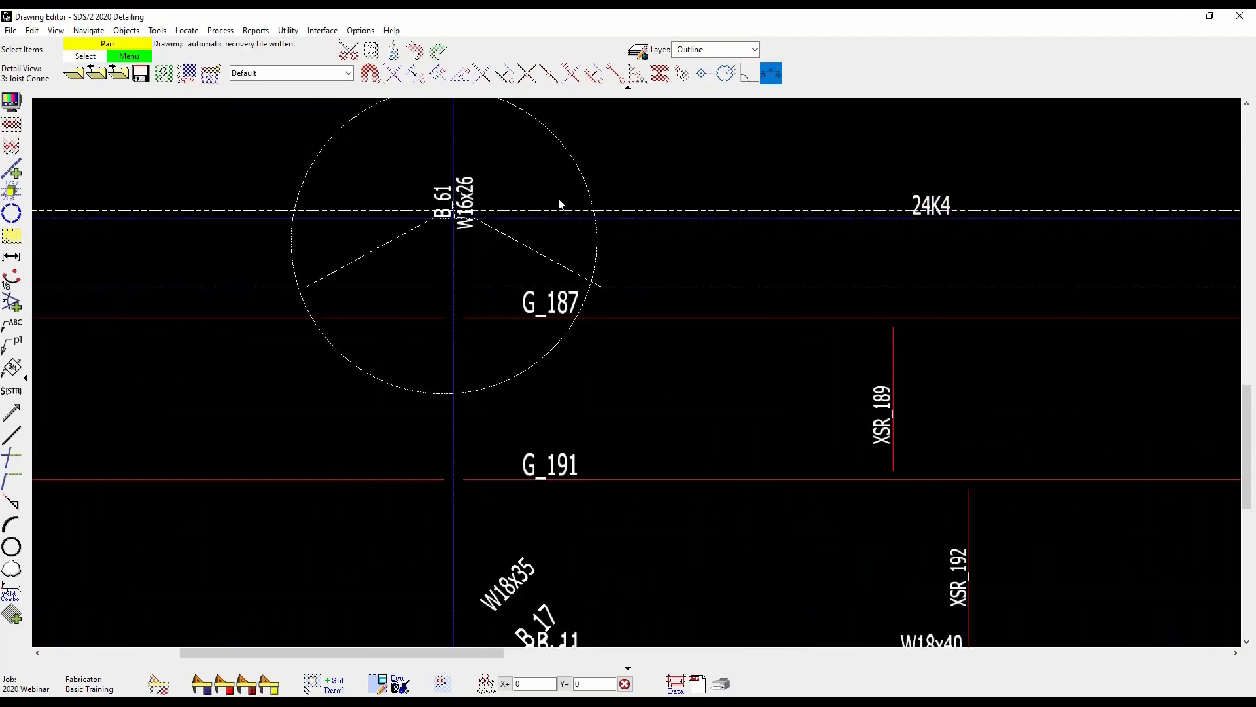
Step: Set the member style of beam B_61 and the adjoining 24K4 joists to Wire
{"action": "left_click_drag", "start_coordinate": [537, 155], "coordinate": [376, 309]}
{"action": "left_click_drag", "start_coordinate": [510, 159], "coordinate": [400, 292]}
{"action": "right_click", "coordinate": [460, 157]}
{"action": "left_click", "coordinate": [513, 165]}
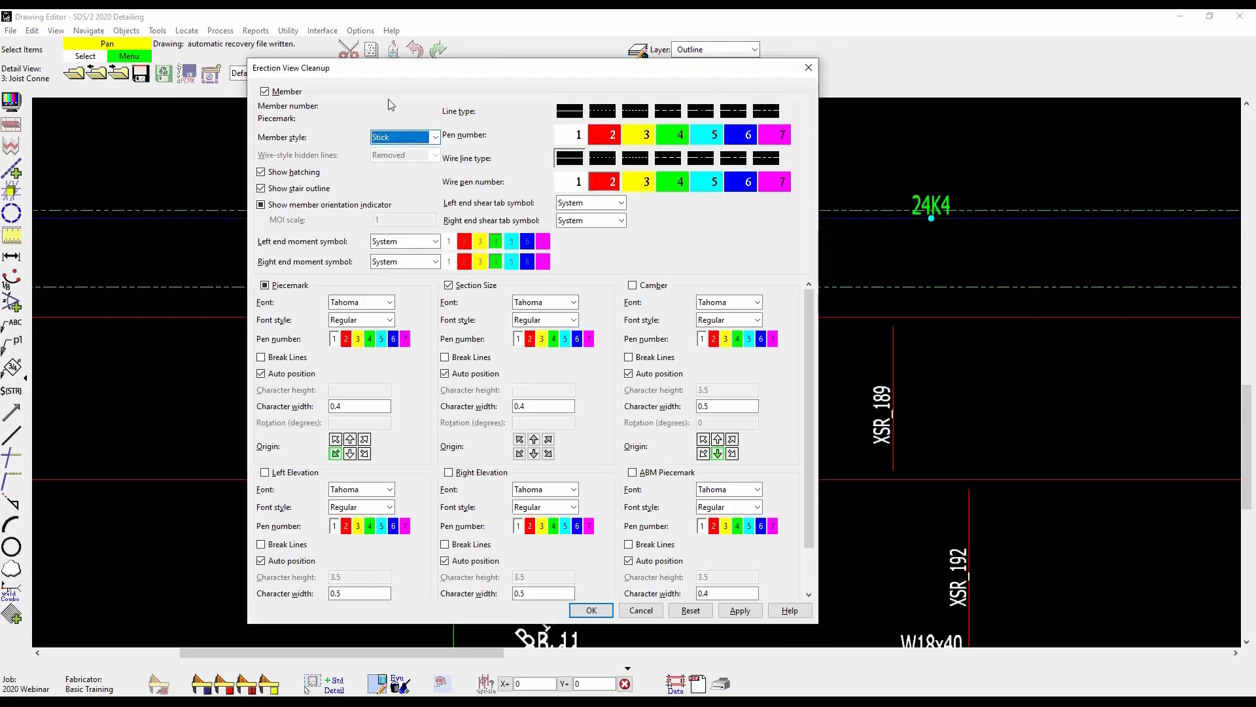
{"action": "left_click", "coordinate": [393, 137]}
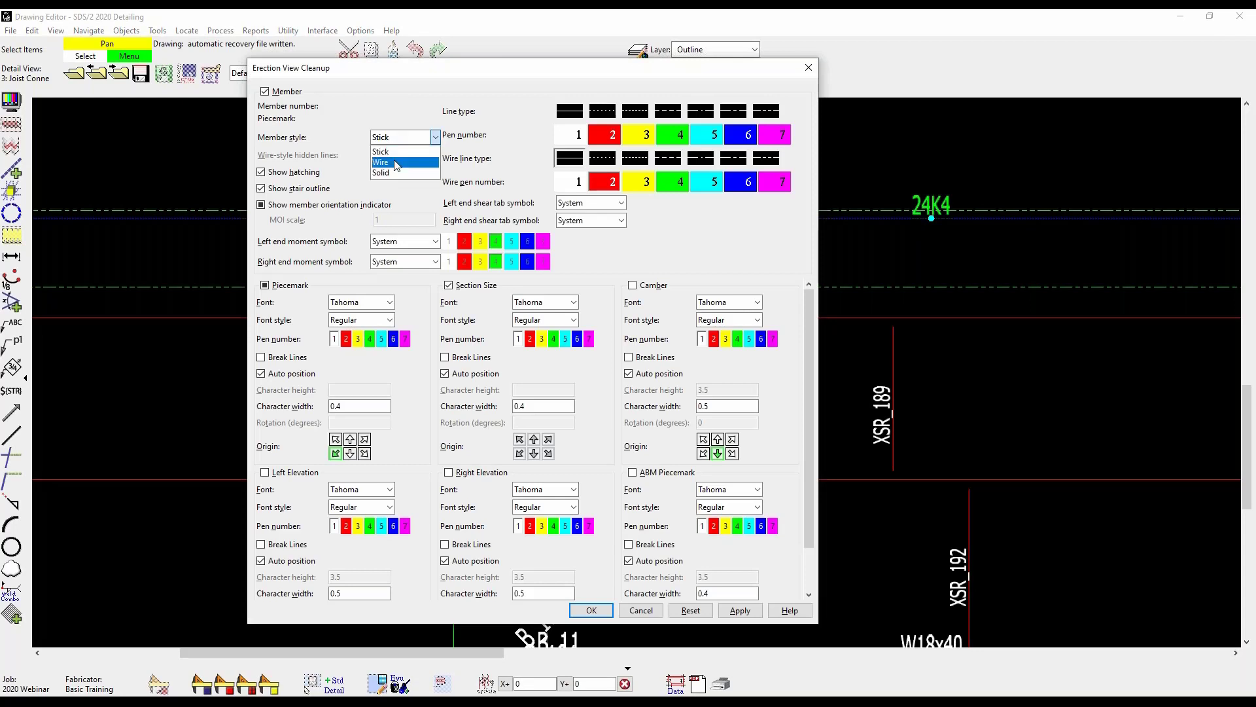
{"action": "left_click", "coordinate": [397, 163]}
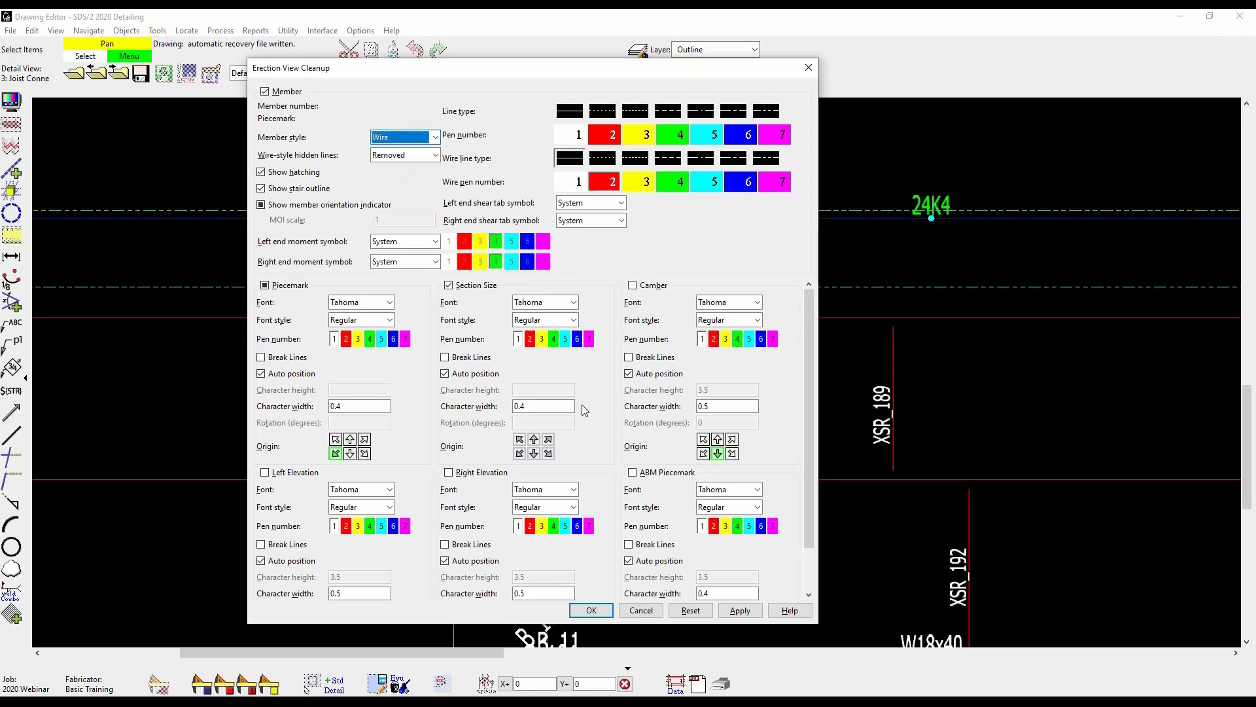
{"action": "left_click", "coordinate": [603, 614]}
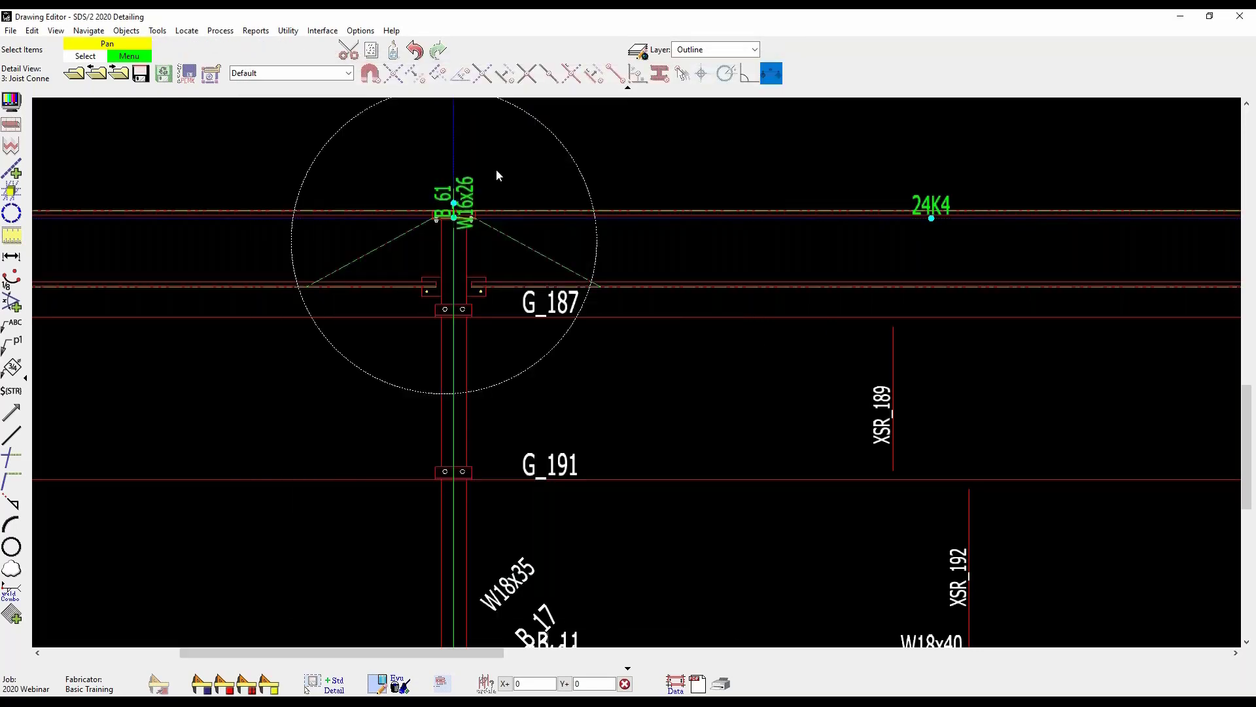
Step: Edit the items around the B_61 connection together and turn off the Member display for the selected members
{"action": "left_click_drag", "start_coordinate": [496, 252], "coordinate": [386, 301]}
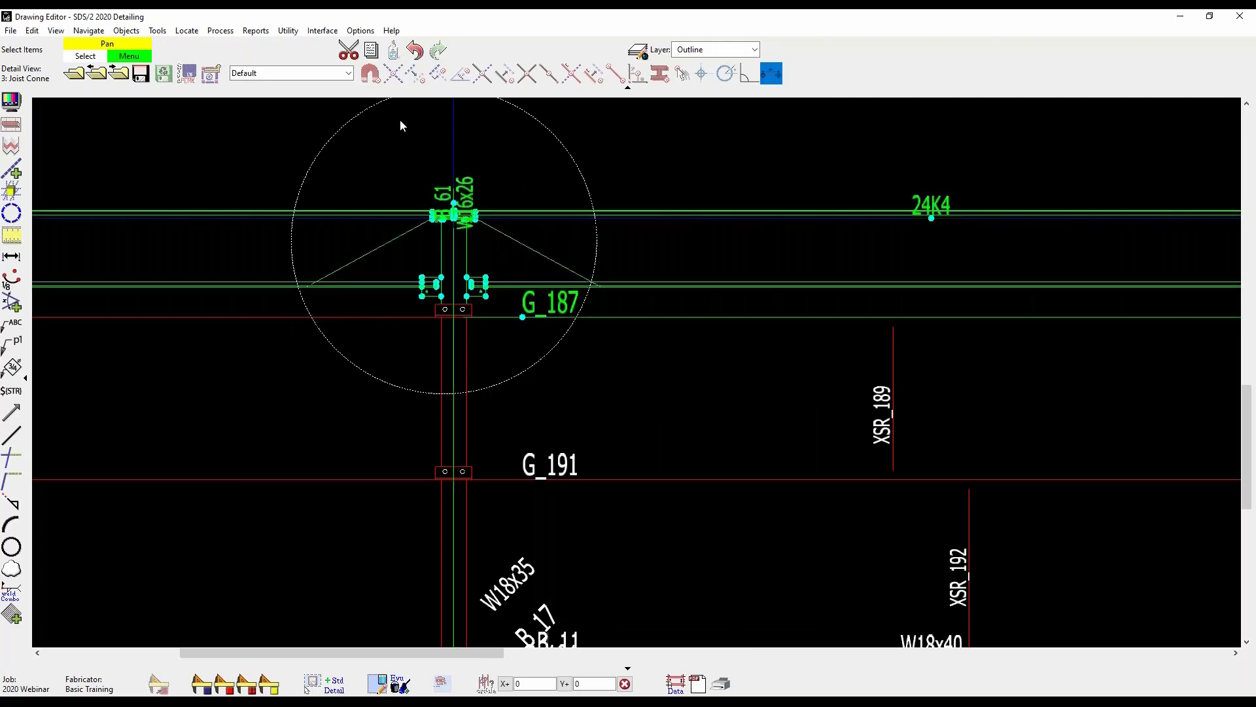
{"action": "right_click", "coordinate": [401, 121]}
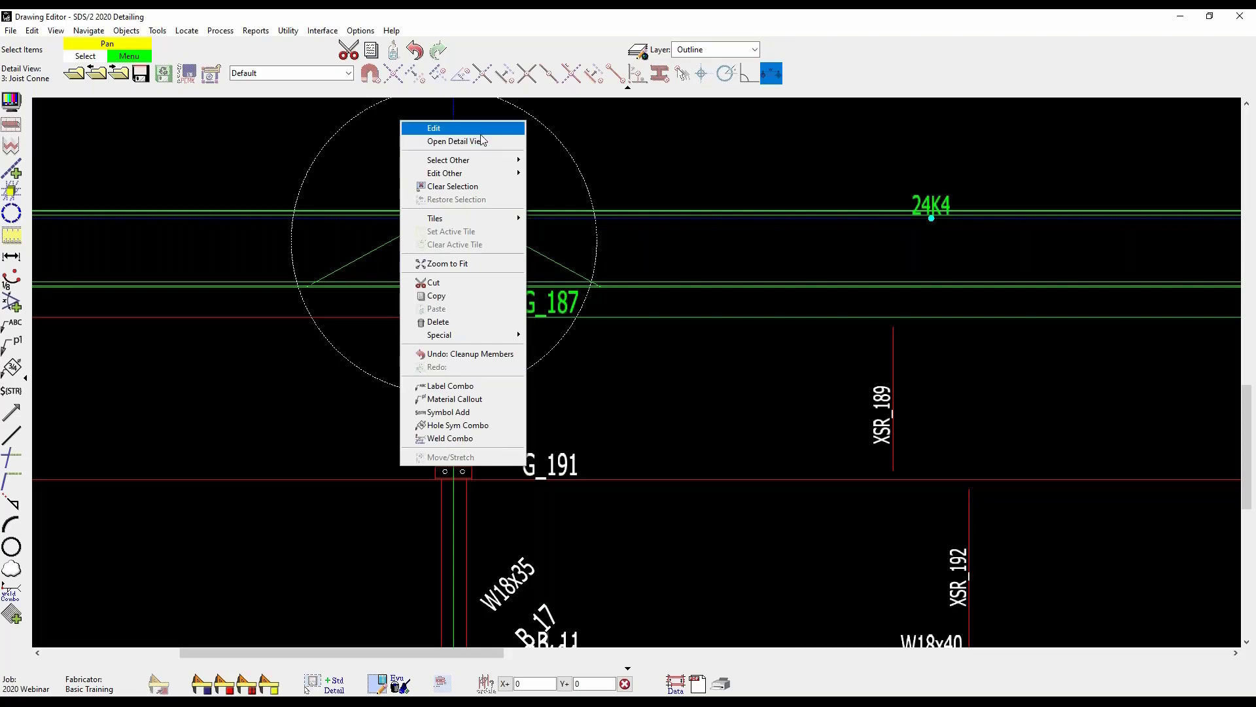
{"action": "left_click", "coordinate": [482, 133]}
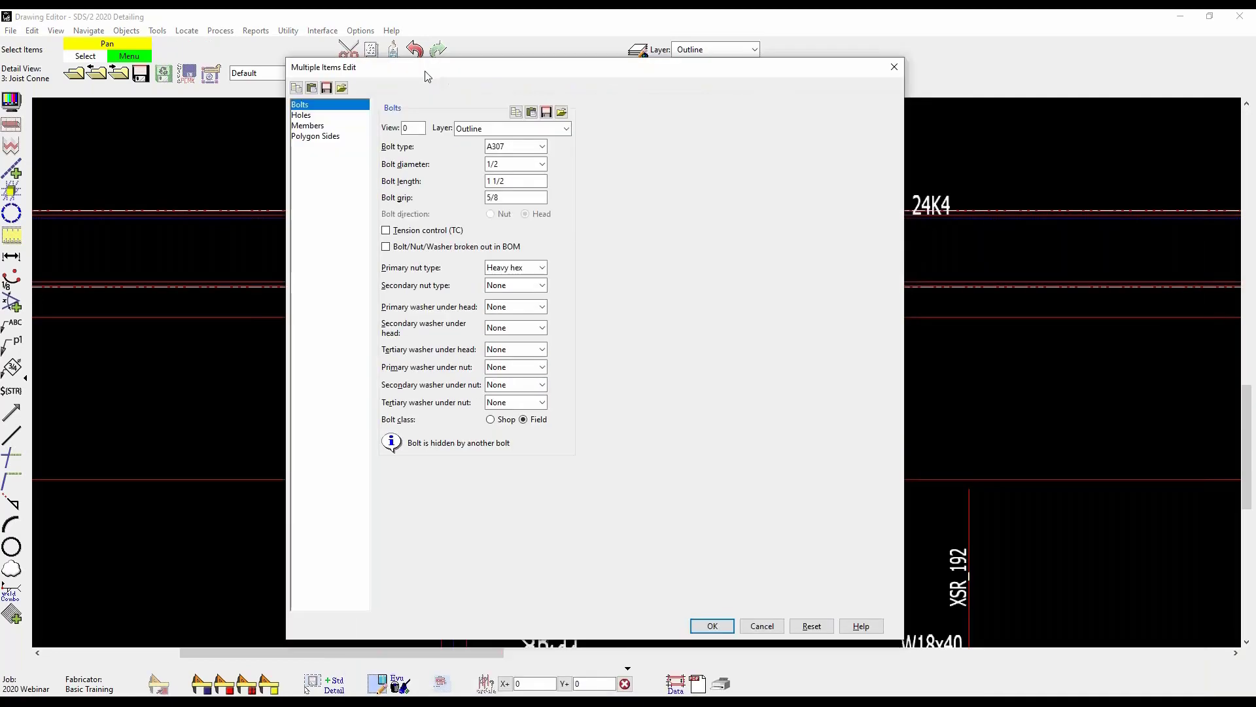
{"action": "left_click", "coordinate": [305, 126]}
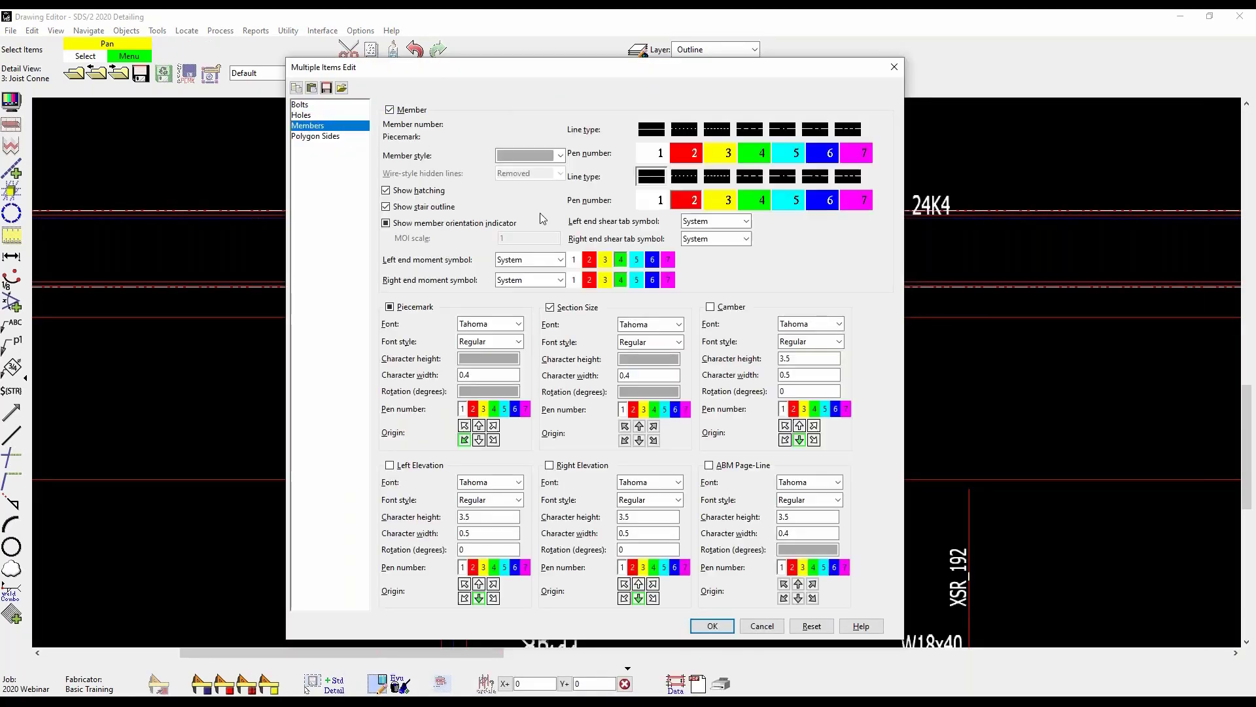
{"action": "left_click", "coordinate": [306, 136]}
{"action": "left_click", "coordinate": [324, 126]}
{"action": "left_click", "coordinate": [334, 135]}
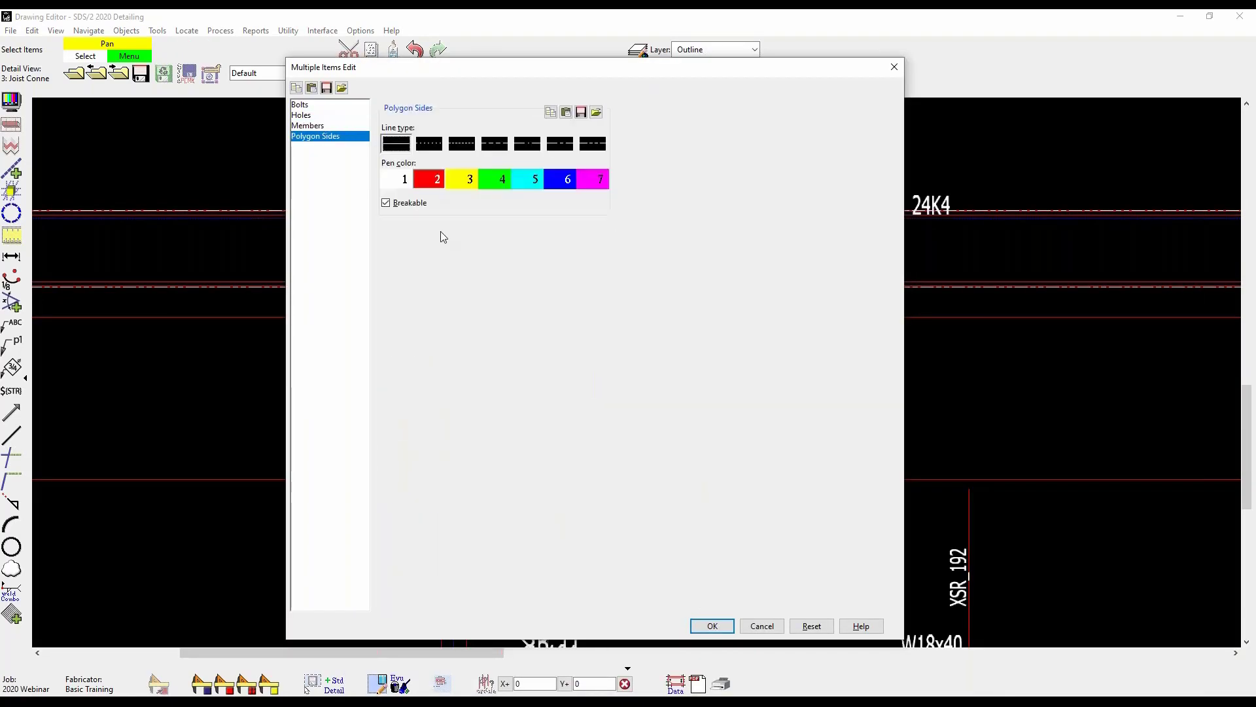
{"action": "left_click", "coordinate": [339, 127]}
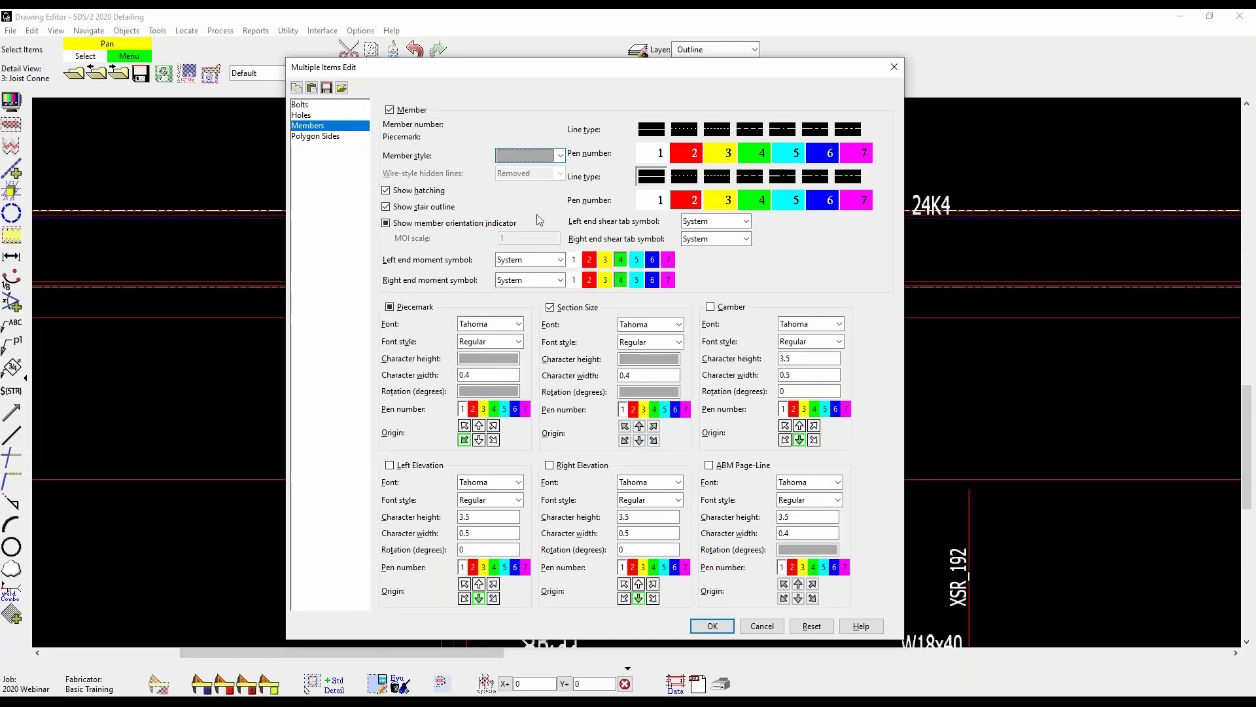
{"action": "left_click", "coordinate": [419, 111]}
{"action": "left_click", "coordinate": [713, 627]}
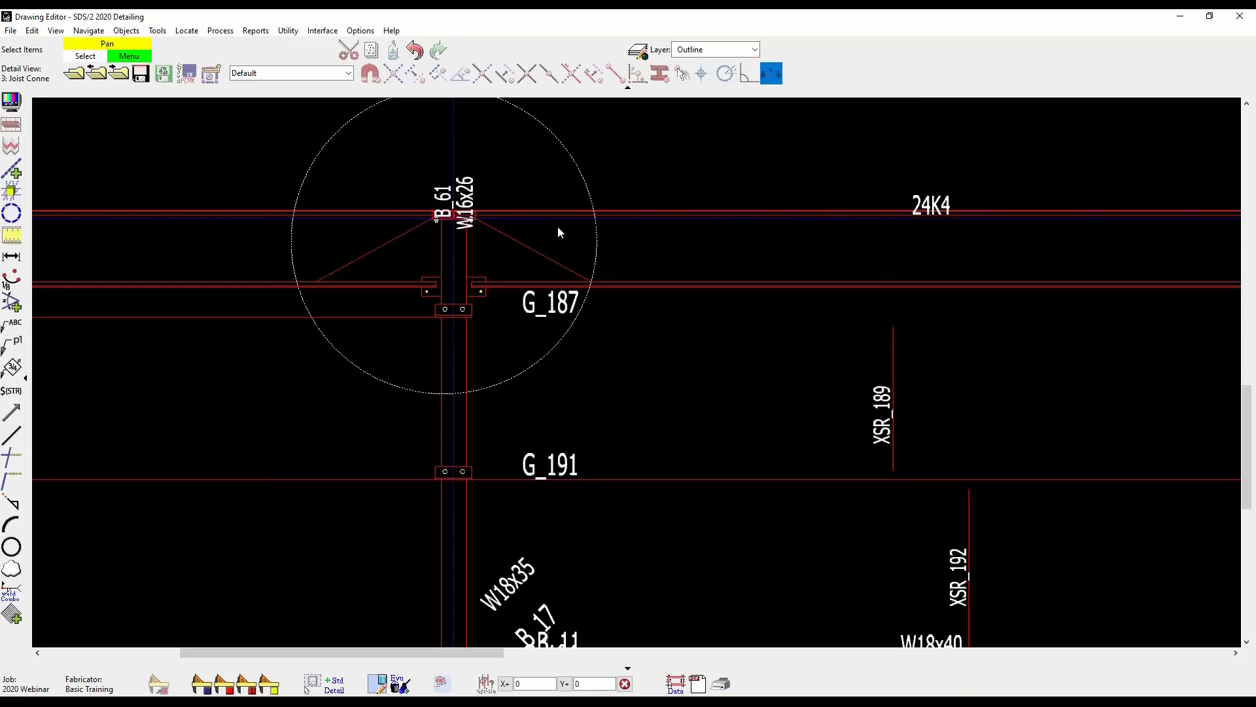
Step: Move the W16x26 and B_61 labels upward, clear of the beam end
{"action": "scroll", "coordinate": [414, 246], "scroll_direction": "up", "scroll_amount": 1}
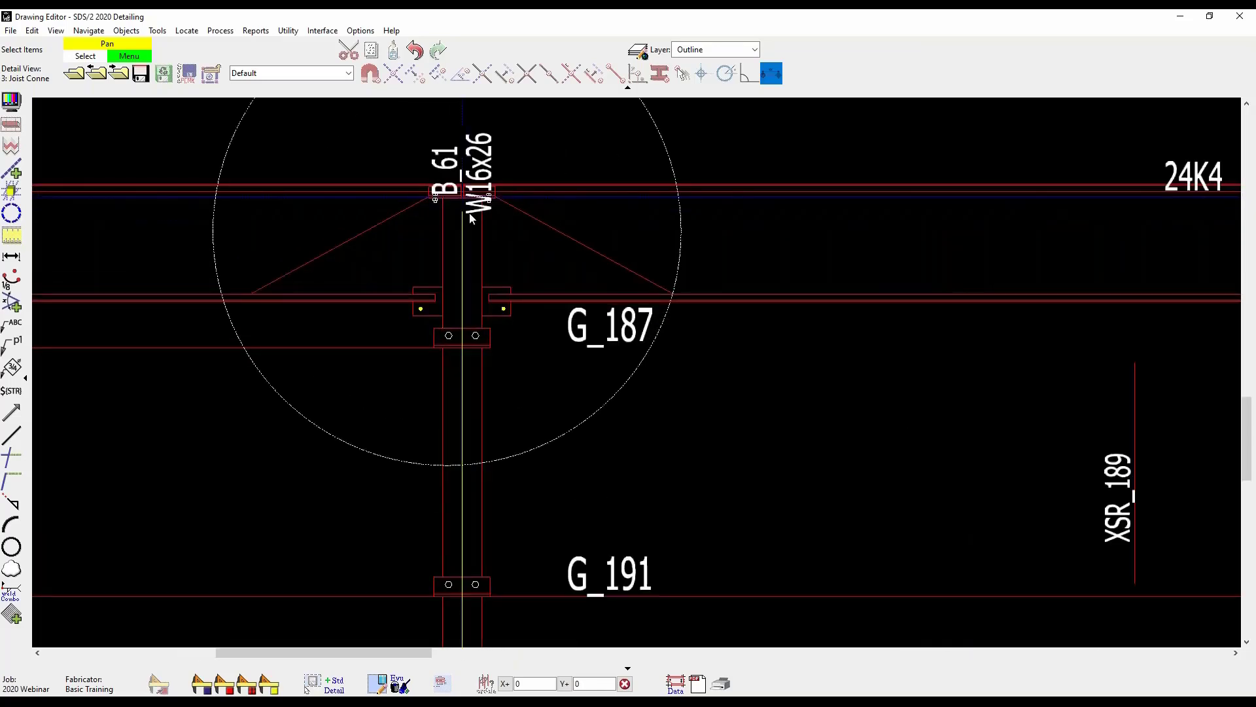
{"action": "left_click_drag", "start_coordinate": [477, 160], "coordinate": [476, 114]}
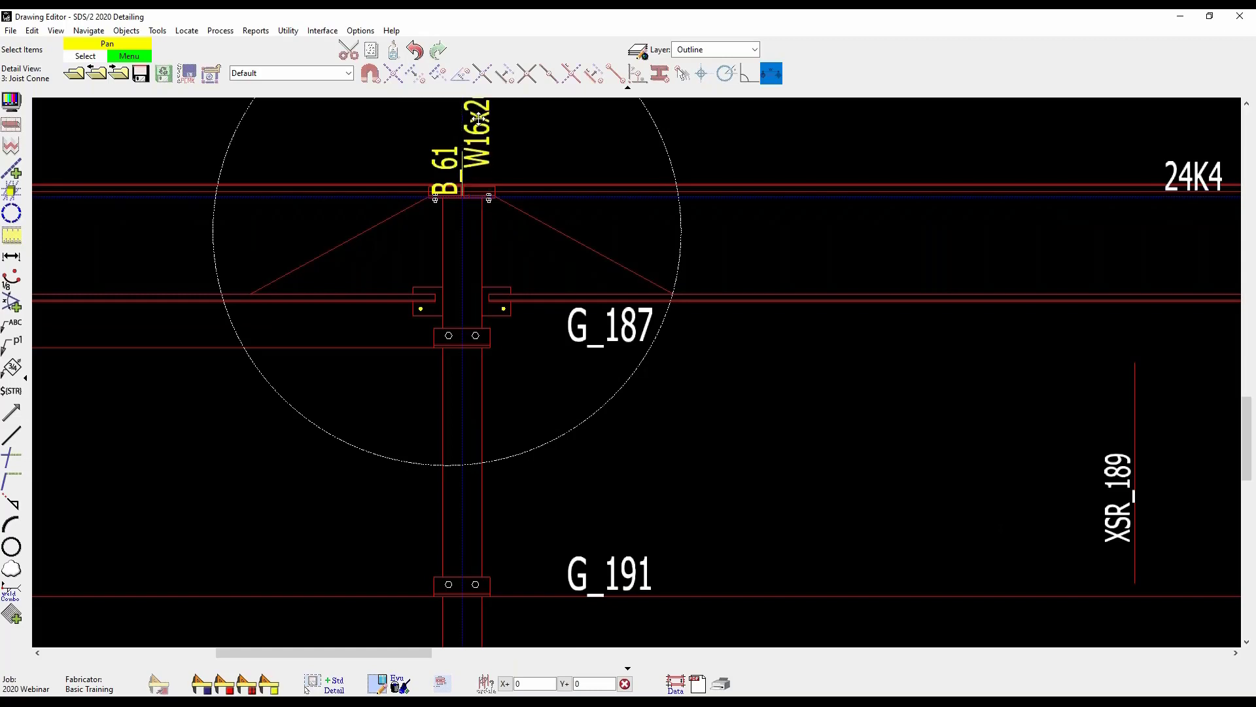
{"action": "left_click_drag", "start_coordinate": [441, 163], "coordinate": [443, 111]}
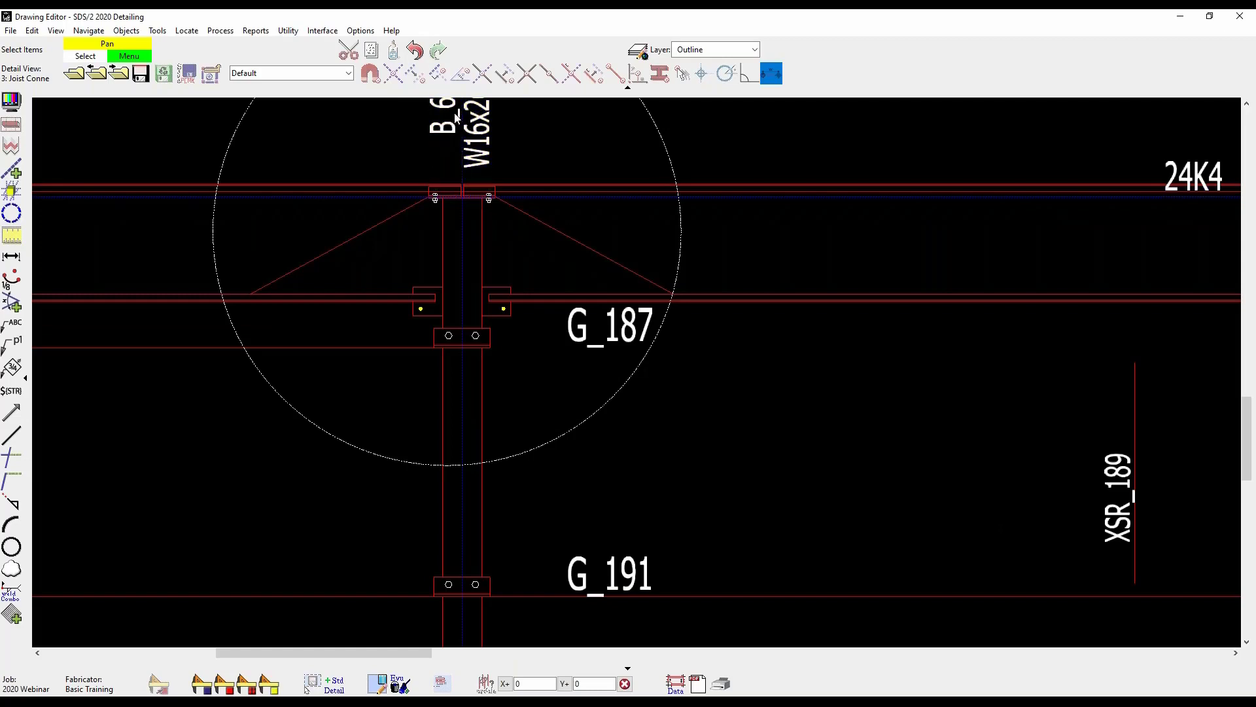
Step: Delete the B_61 and W16x26 beam labels and the G_187 label from the detail view
{"action": "left_click", "coordinate": [433, 127]}
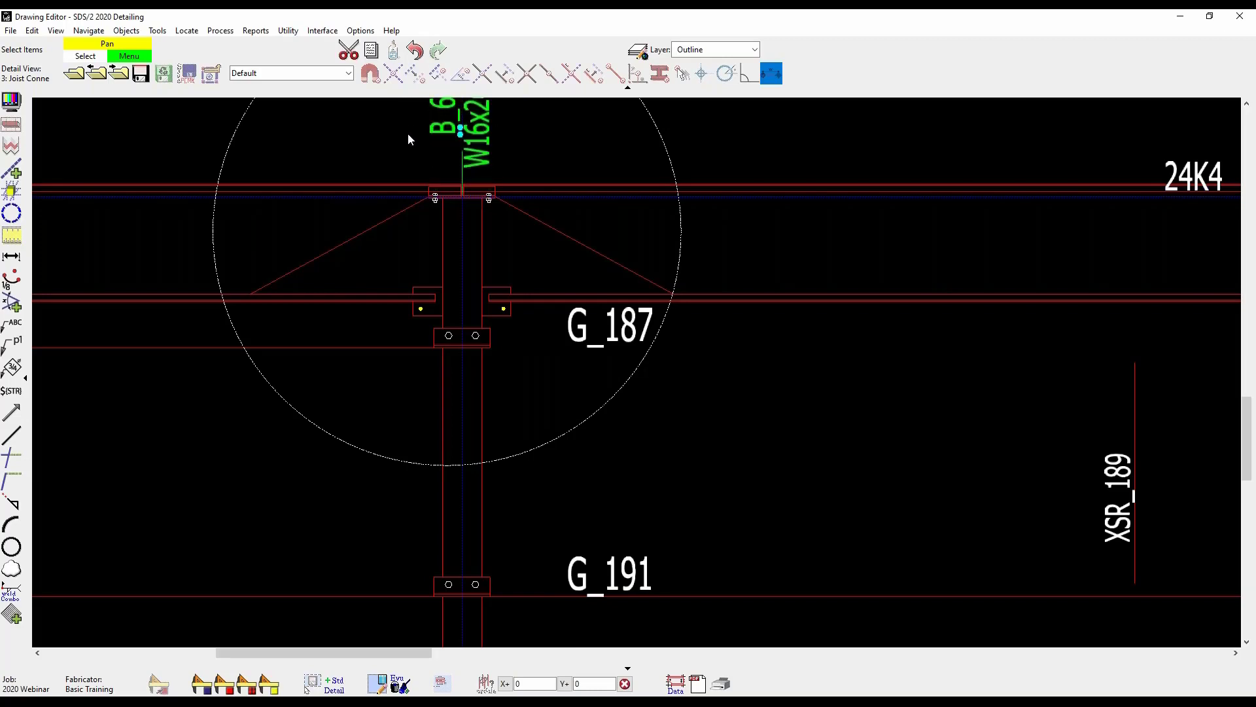
{"action": "key", "text": "Delete"}
{"action": "left_click", "coordinate": [576, 321]}
{"action": "key", "text": "Delete"}
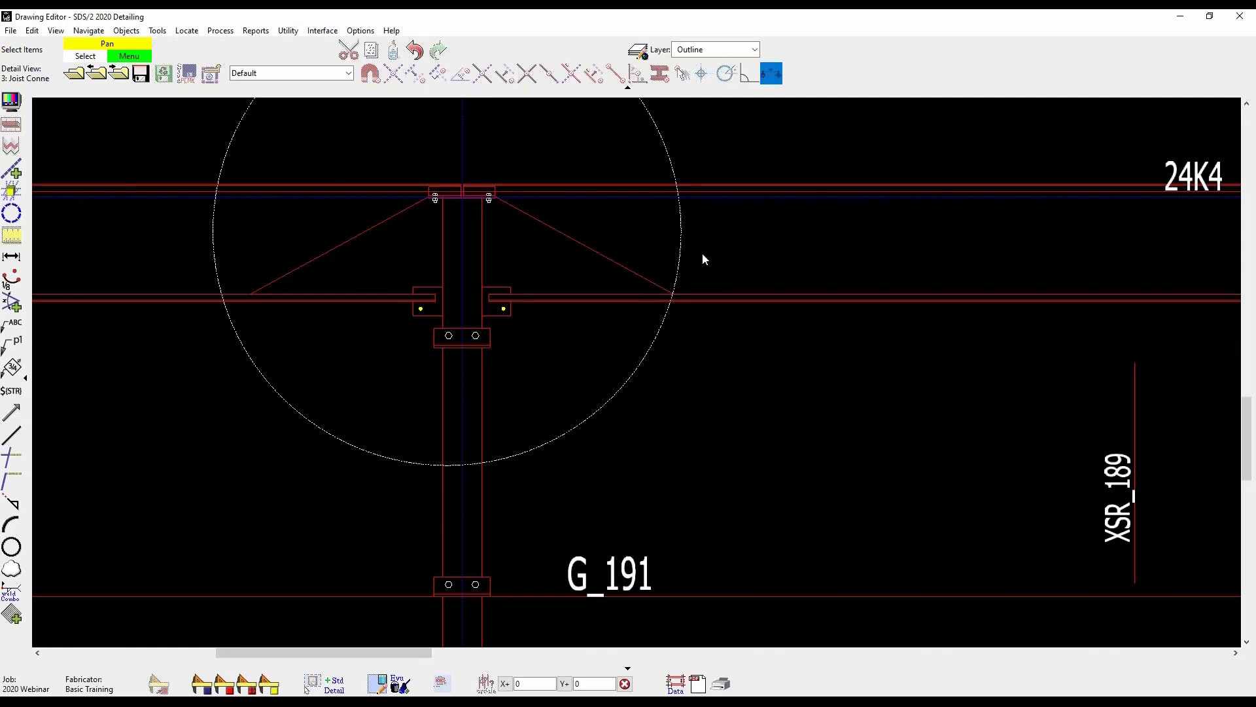
Step: Save the detail view, reopen erection view 3 and check the placed Joist Connection detail against its callout
{"action": "scroll", "coordinate": [517, 330], "scroll_direction": "down", "scroll_amount": 2}
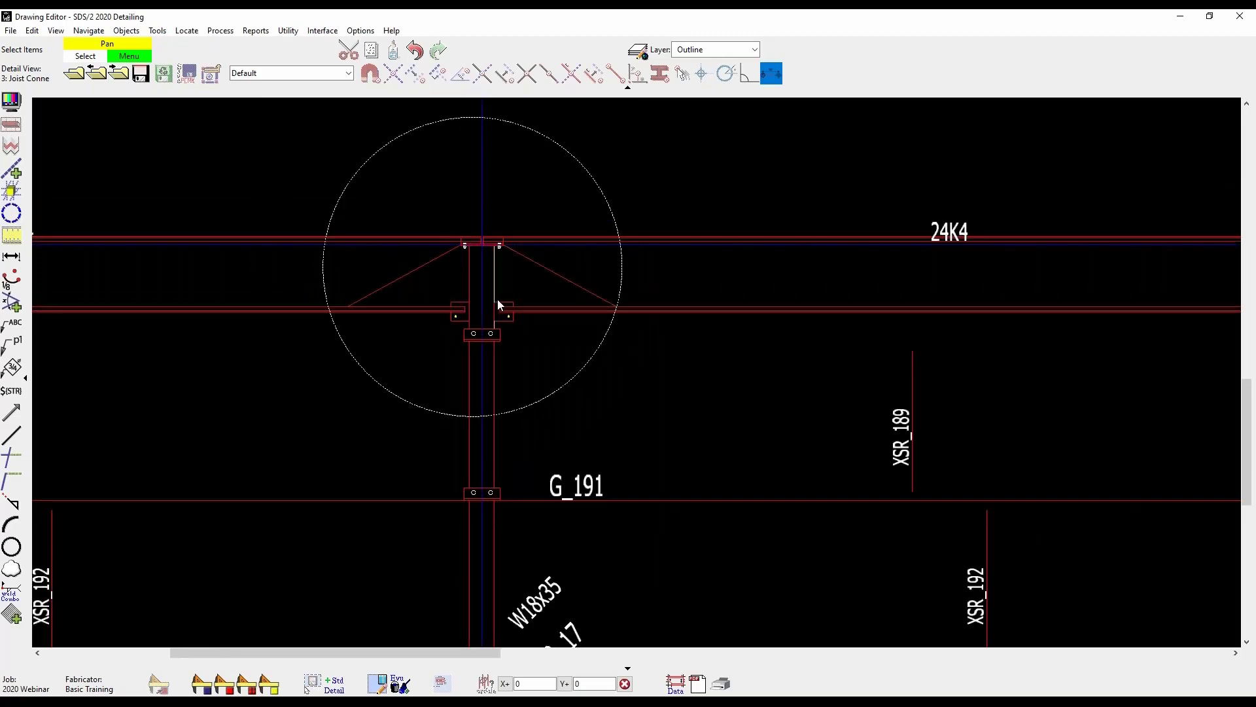
{"action": "left_click", "coordinate": [141, 76]}
{"action": "left_click", "coordinate": [78, 75]}
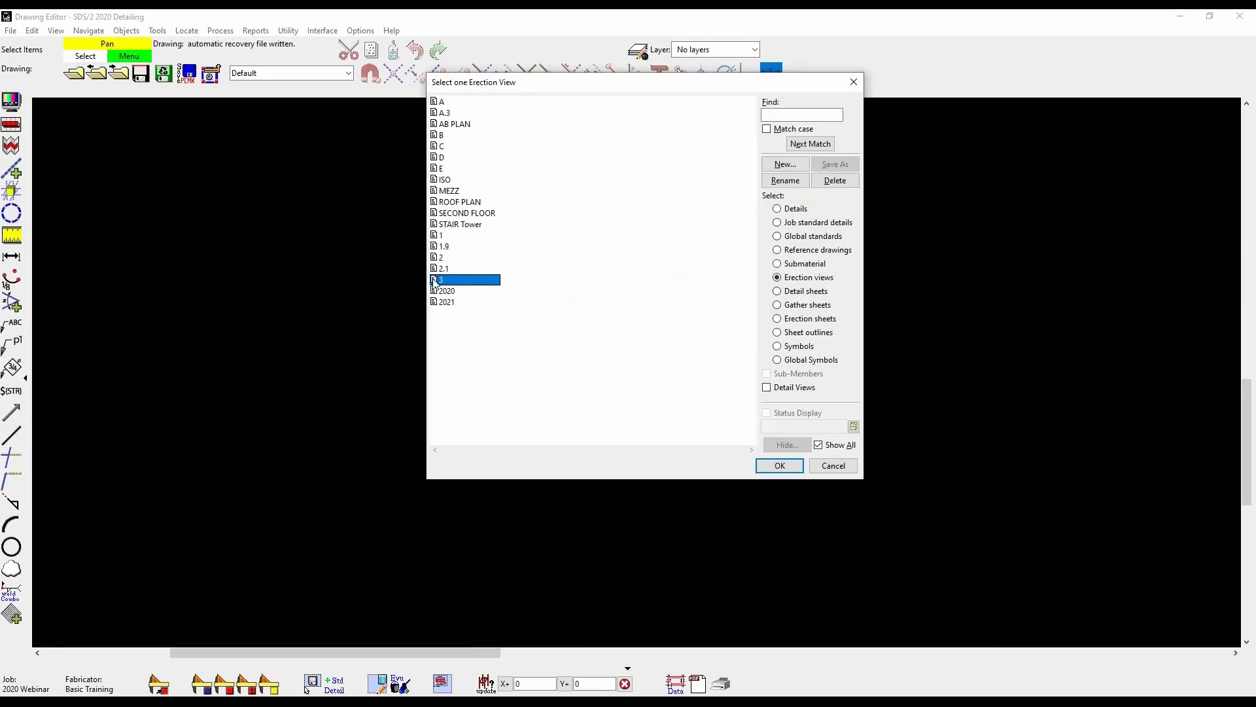
{"action": "double_click", "coordinate": [434, 280]}
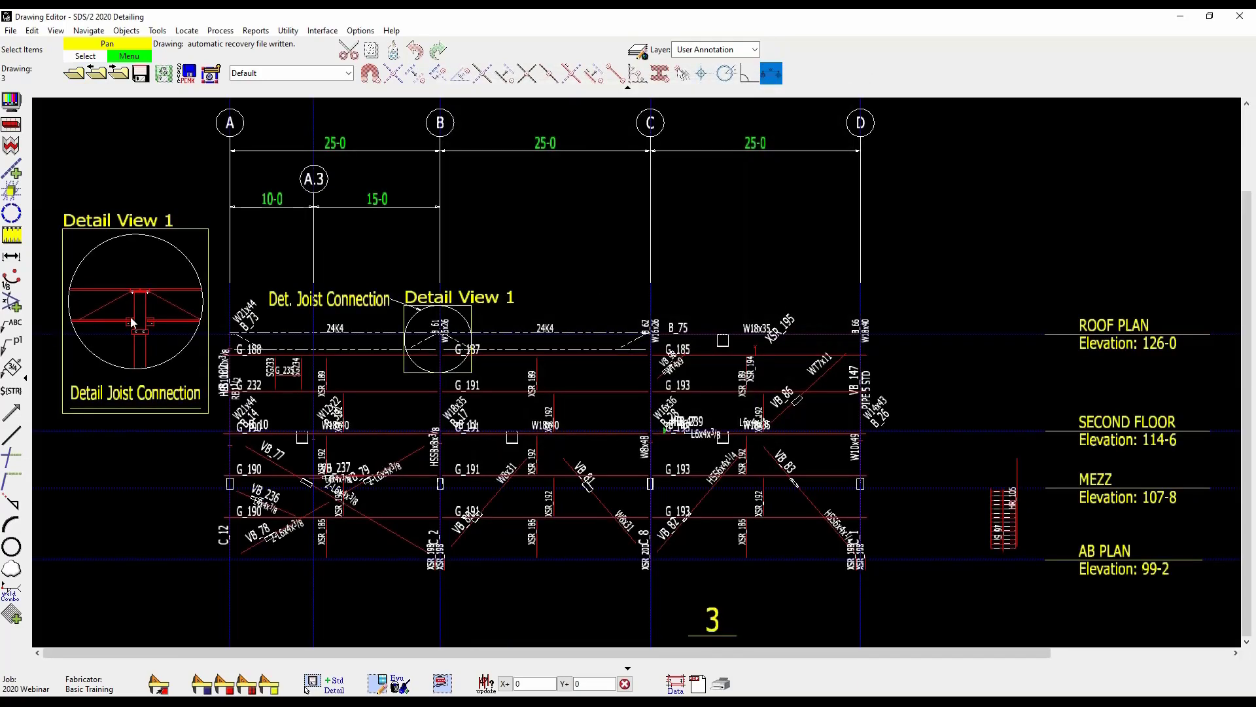
{"action": "scroll", "coordinate": [150, 314], "scroll_direction": "up", "scroll_amount": 3}
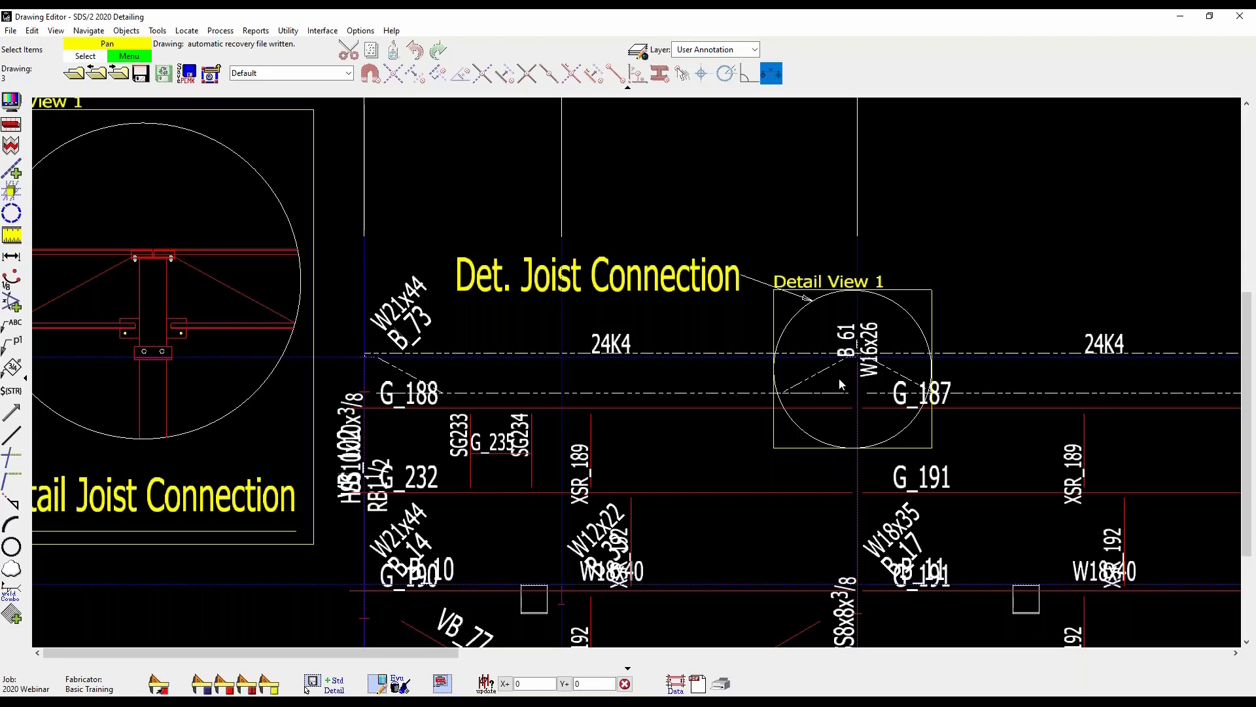
{"action": "scroll", "coordinate": [842, 385], "scroll_direction": "down", "scroll_amount": 1}
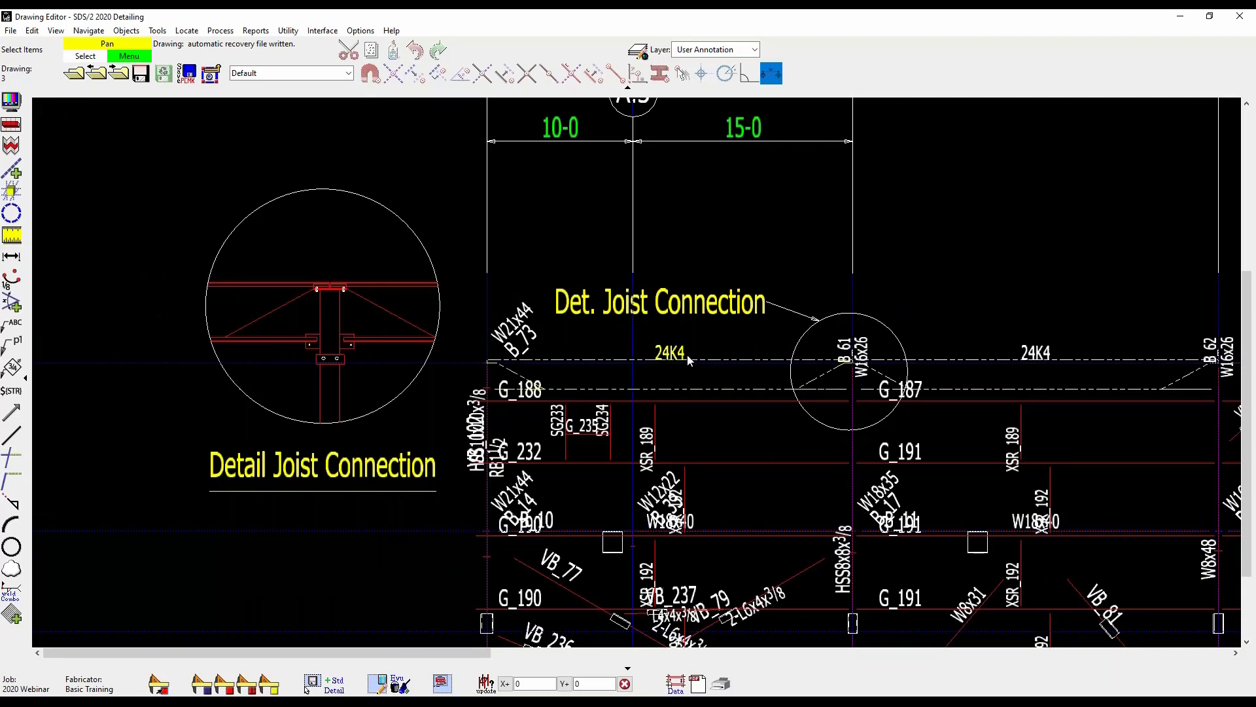
Step: Add the name of the creating drawing to the Joist Connection detail view's callout
{"action": "double_click", "coordinate": [345, 484]}
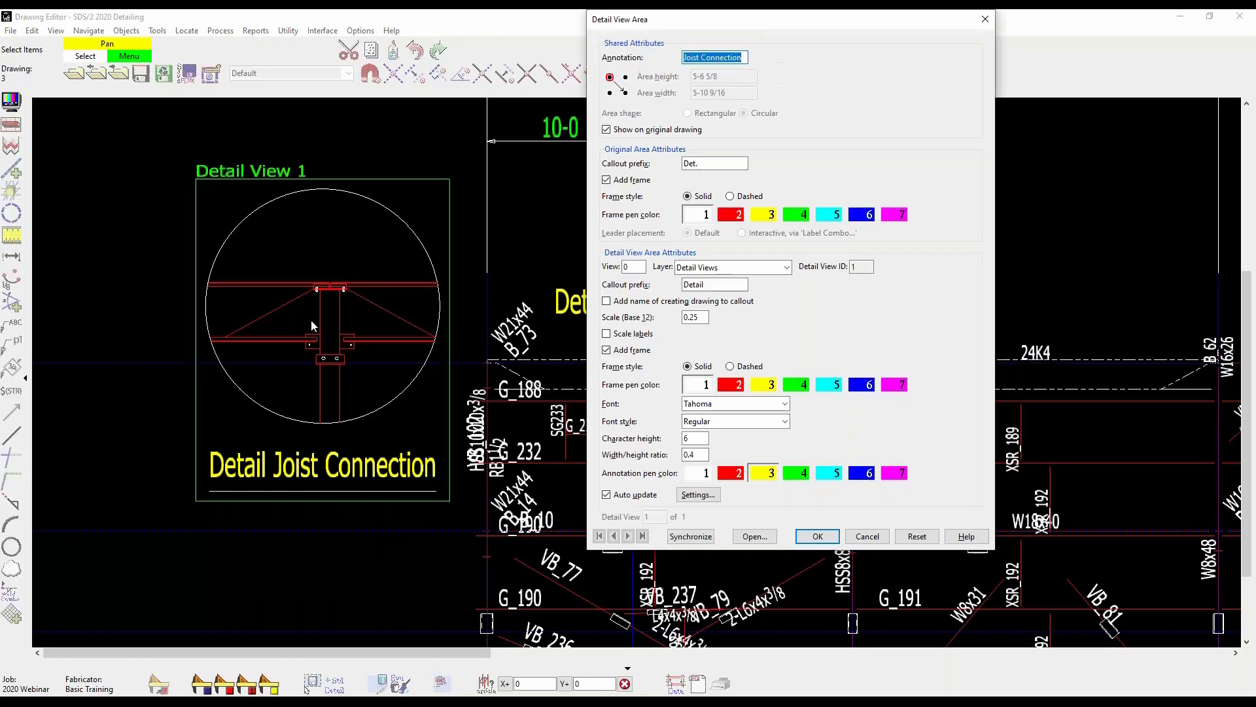
{"action": "left_click", "coordinate": [651, 302]}
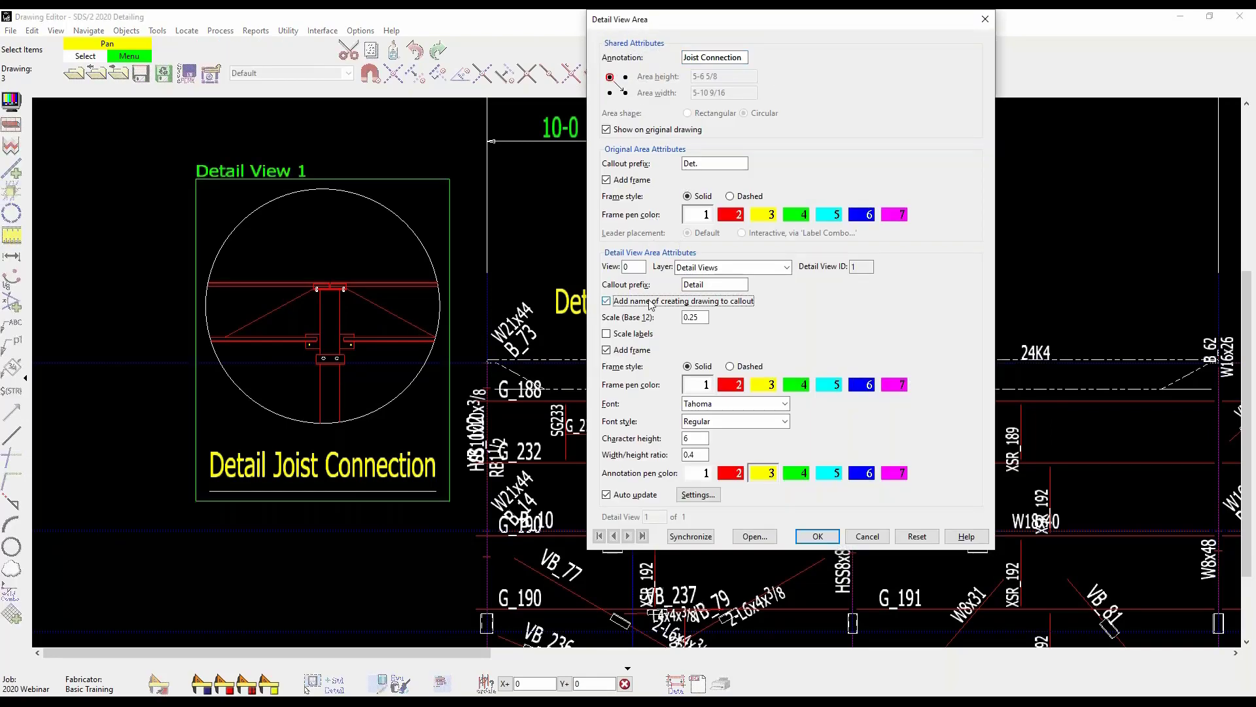
{"action": "left_click", "coordinate": [836, 536]}
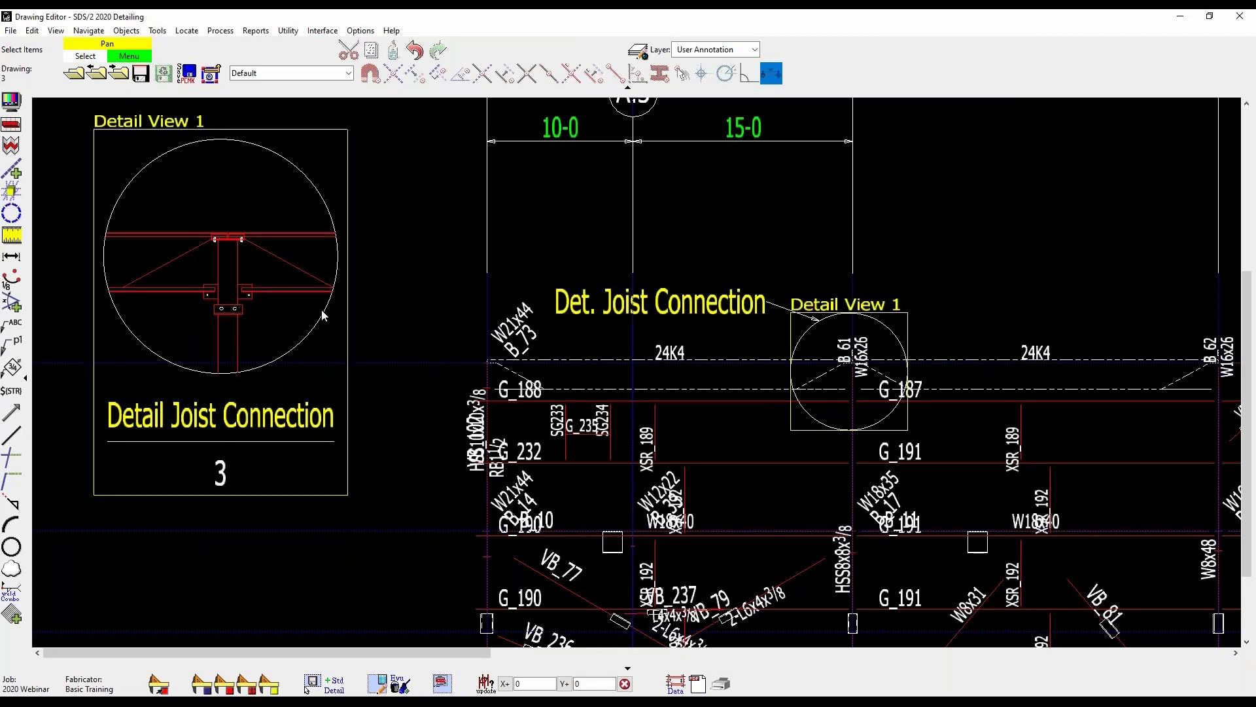
Step: Turn off showing the Joist Connection detail view on the original drawing
{"action": "double_click", "coordinate": [292, 265]}
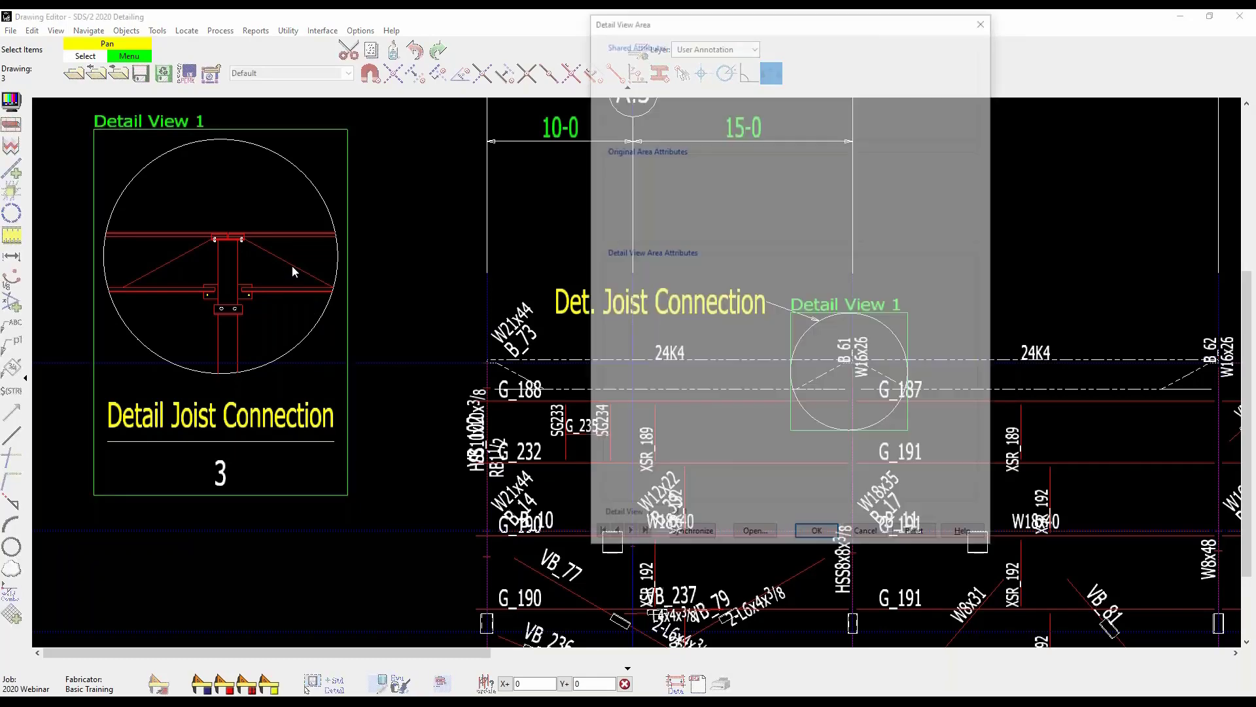
{"action": "left_click", "coordinate": [658, 130]}
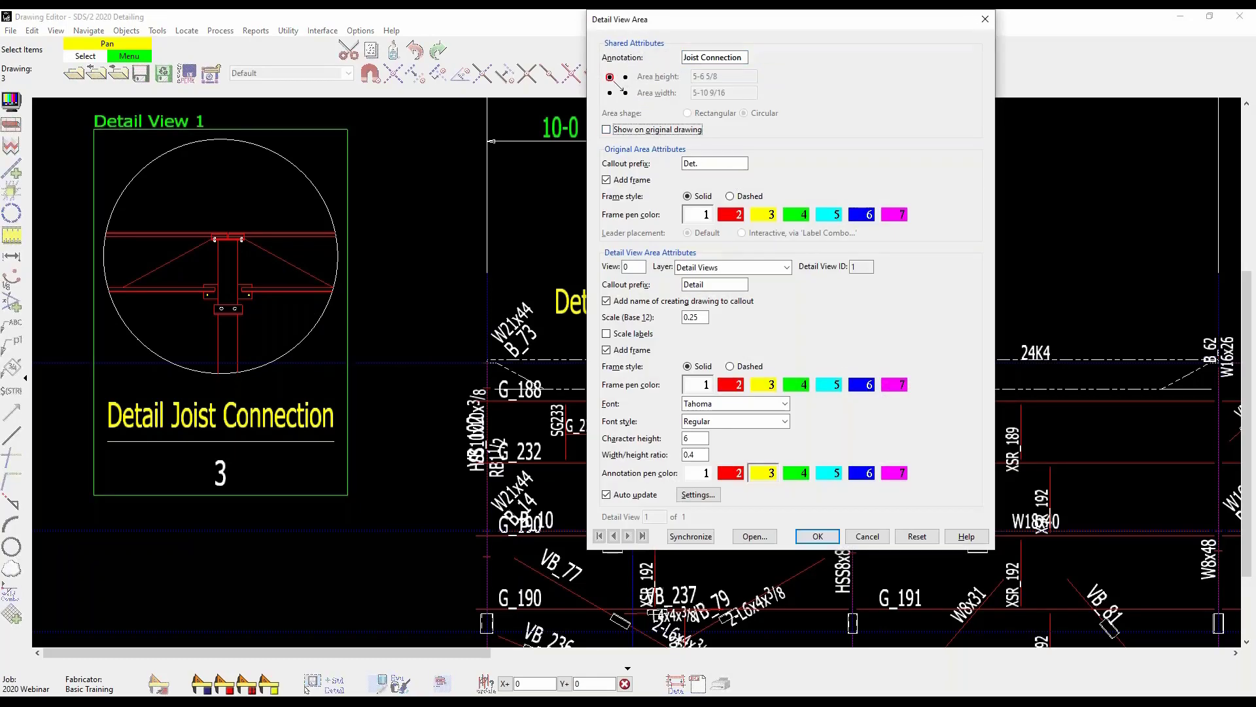
{"action": "left_click", "coordinate": [826, 538]}
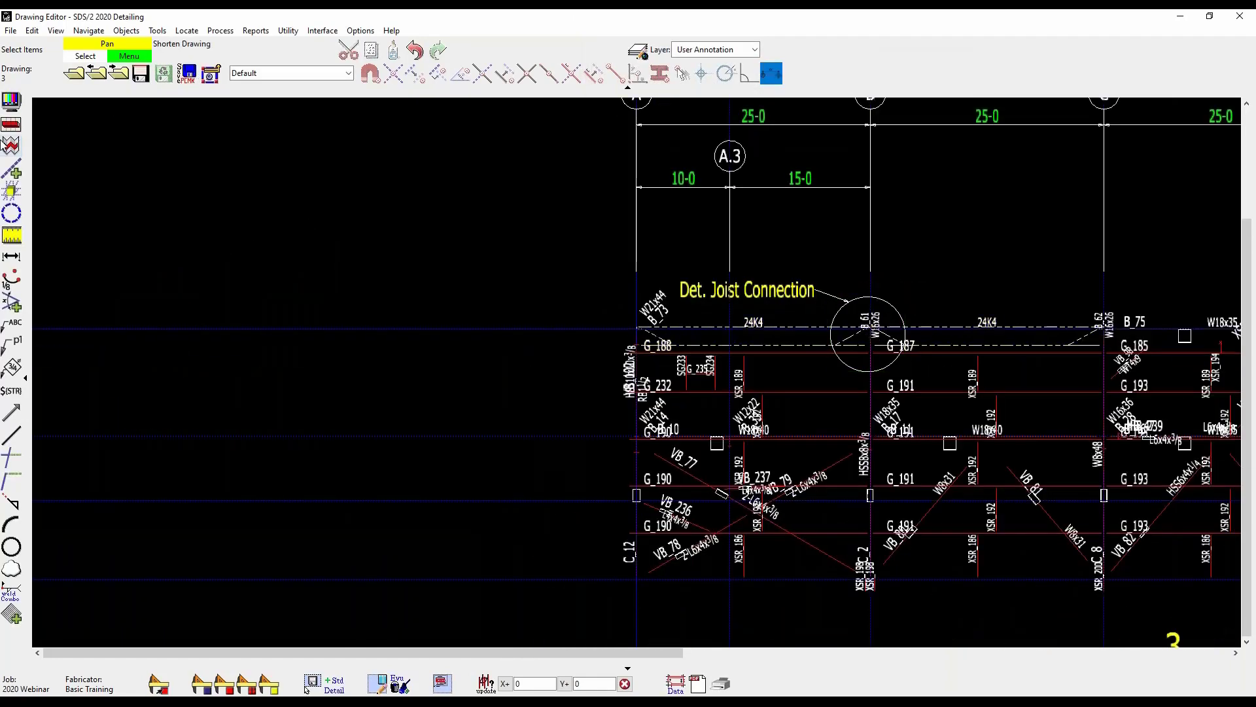
Step: Save drawing 3 and create a new erection sheet named E! with the E24x36 sheet outline
{"action": "left_click", "coordinate": [74, 73]}
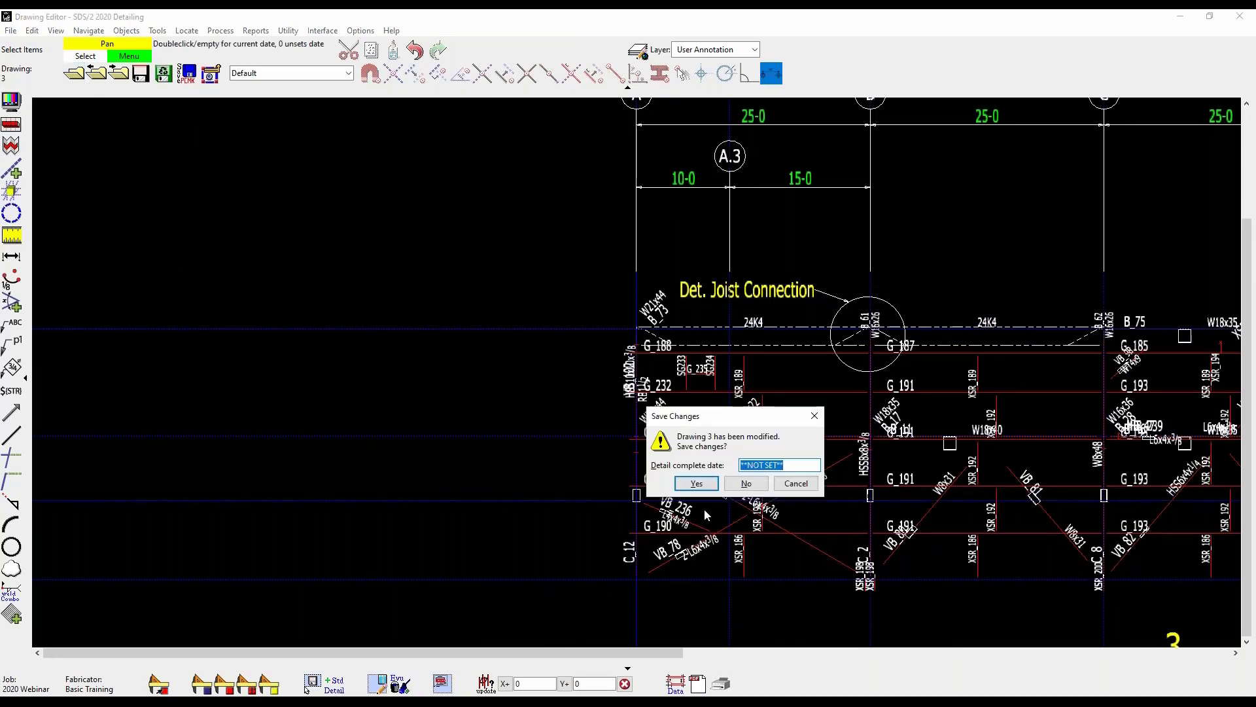
{"action": "left_click", "coordinate": [705, 488]}
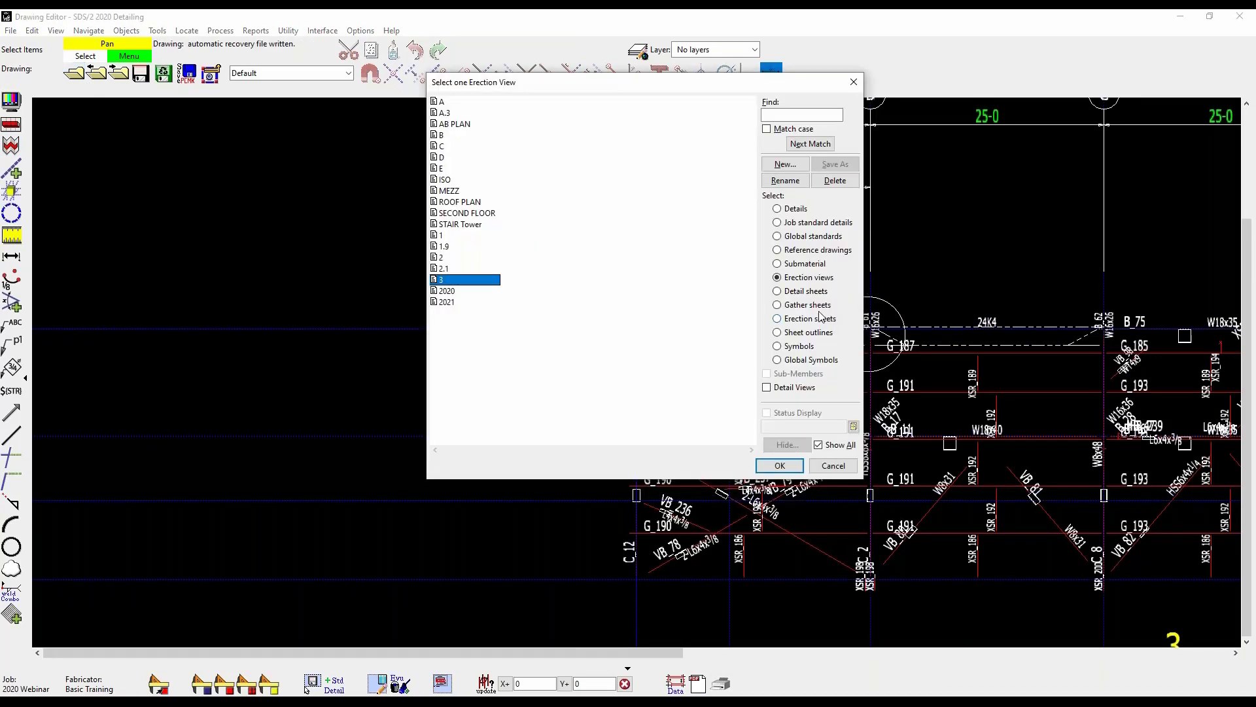
{"action": "left_click", "coordinate": [811, 320]}
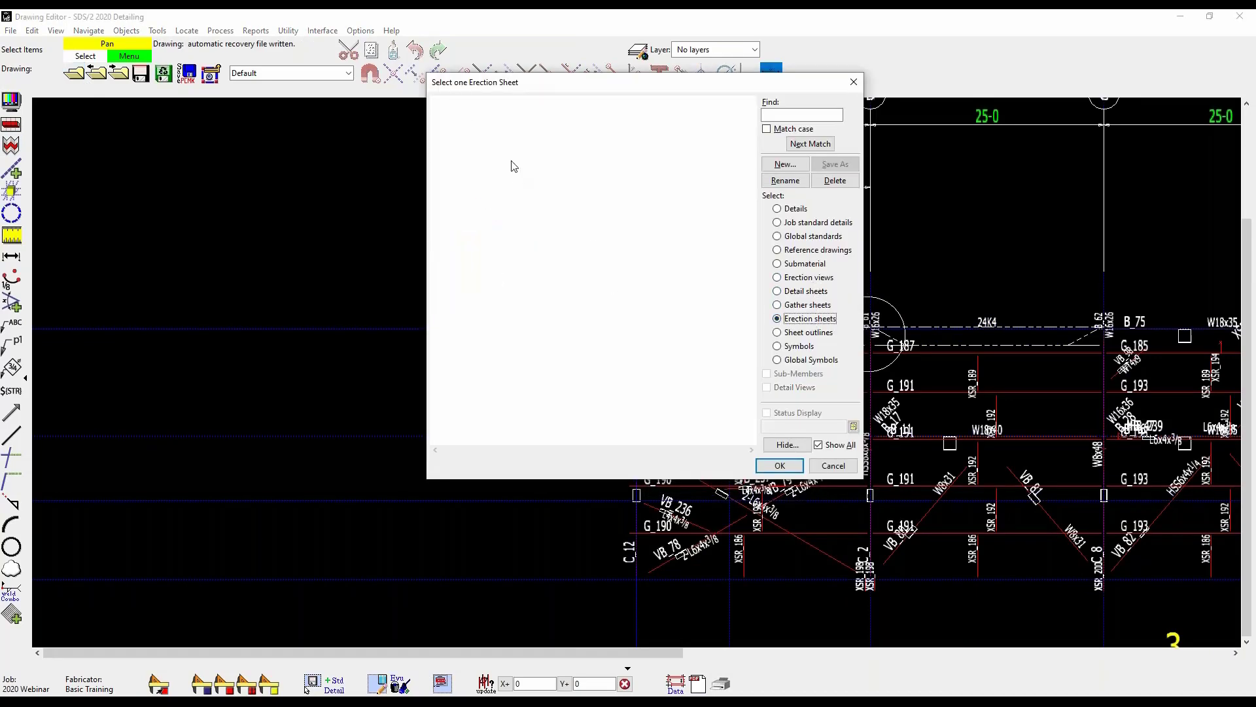
{"action": "left_click", "coordinate": [785, 164]}
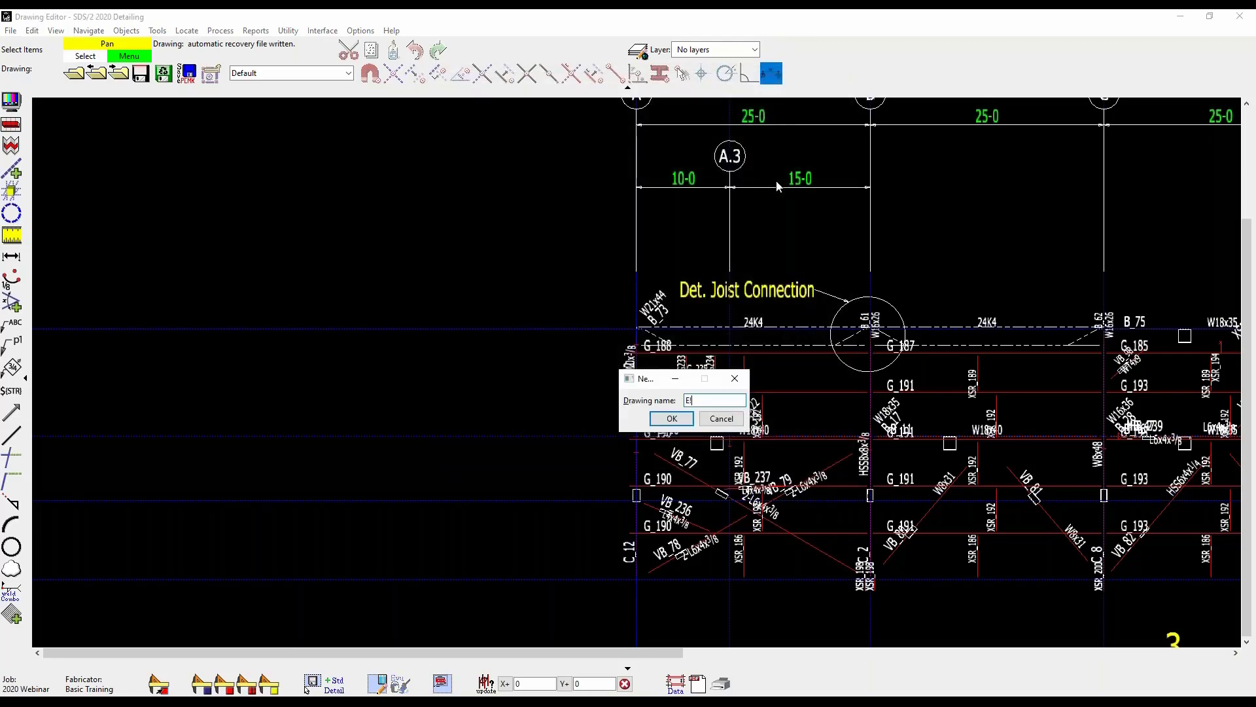
{"action": "type", "text": "E"}
{"action": "left_click", "coordinate": [680, 419]}
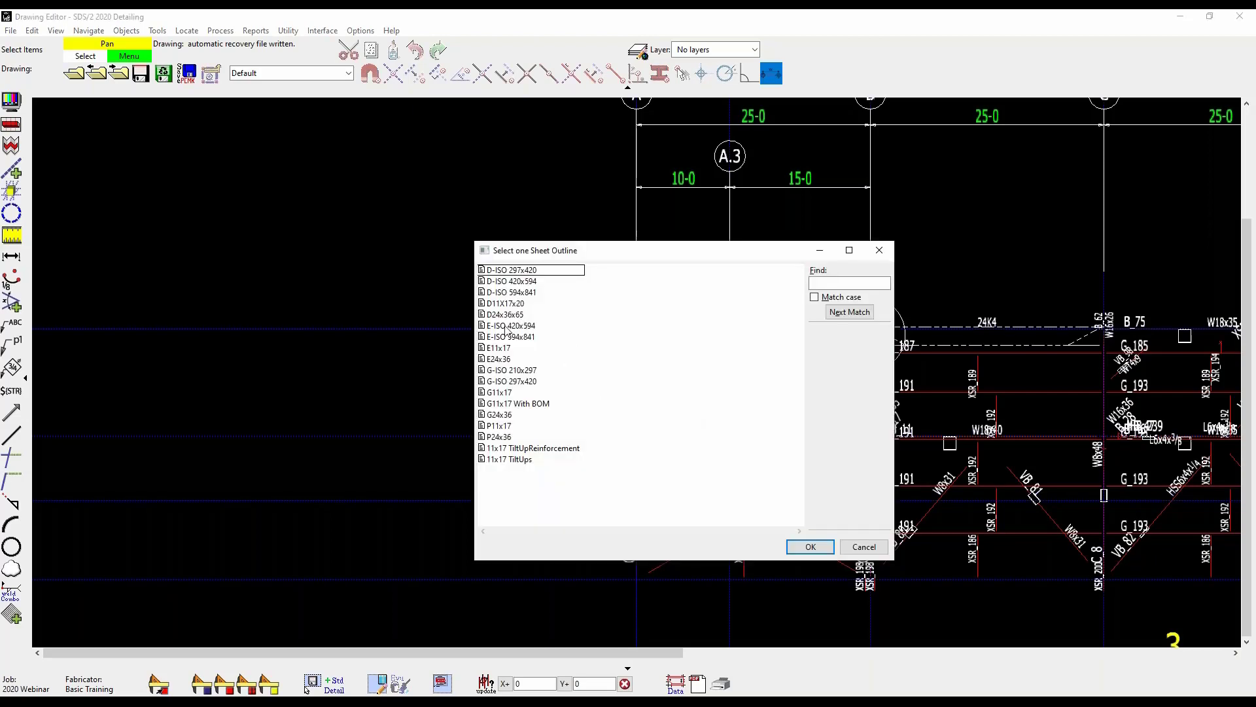
{"action": "double_click", "coordinate": [501, 359]}
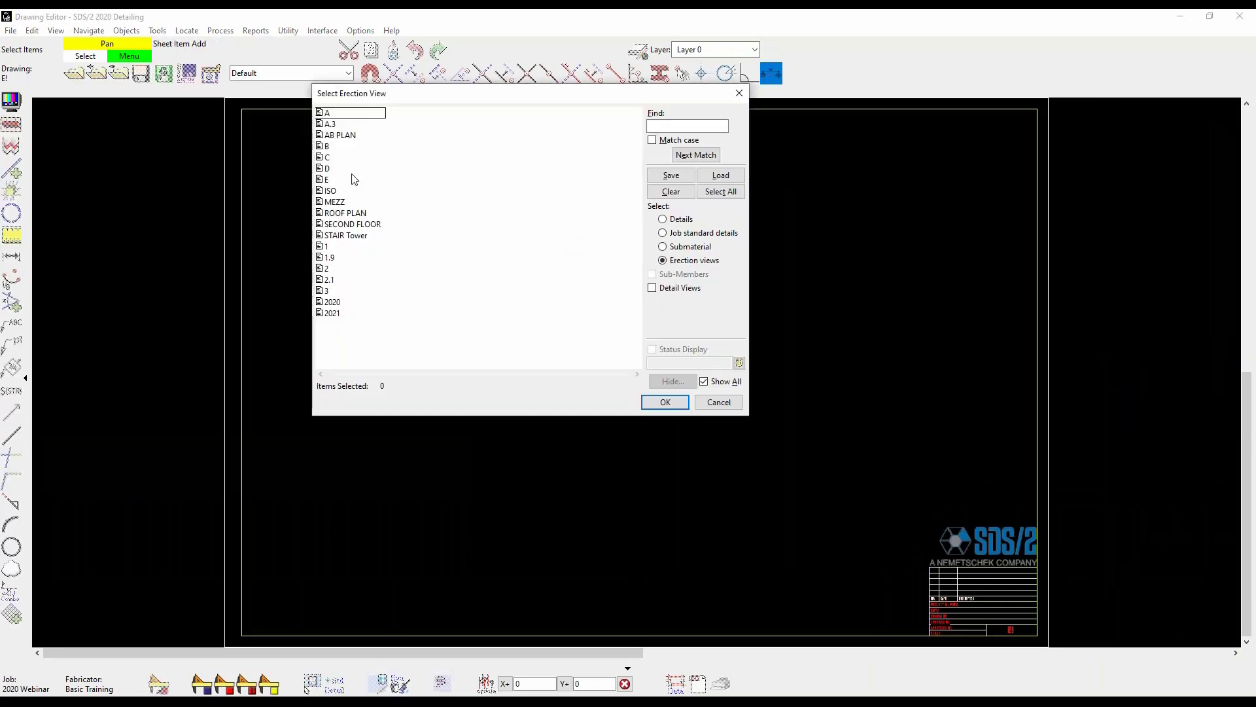
Step: Place erection view 3 in the upper part of the new sheet
{"action": "double_click", "coordinate": [330, 291]}
{"action": "left_click", "coordinate": [364, 376]}
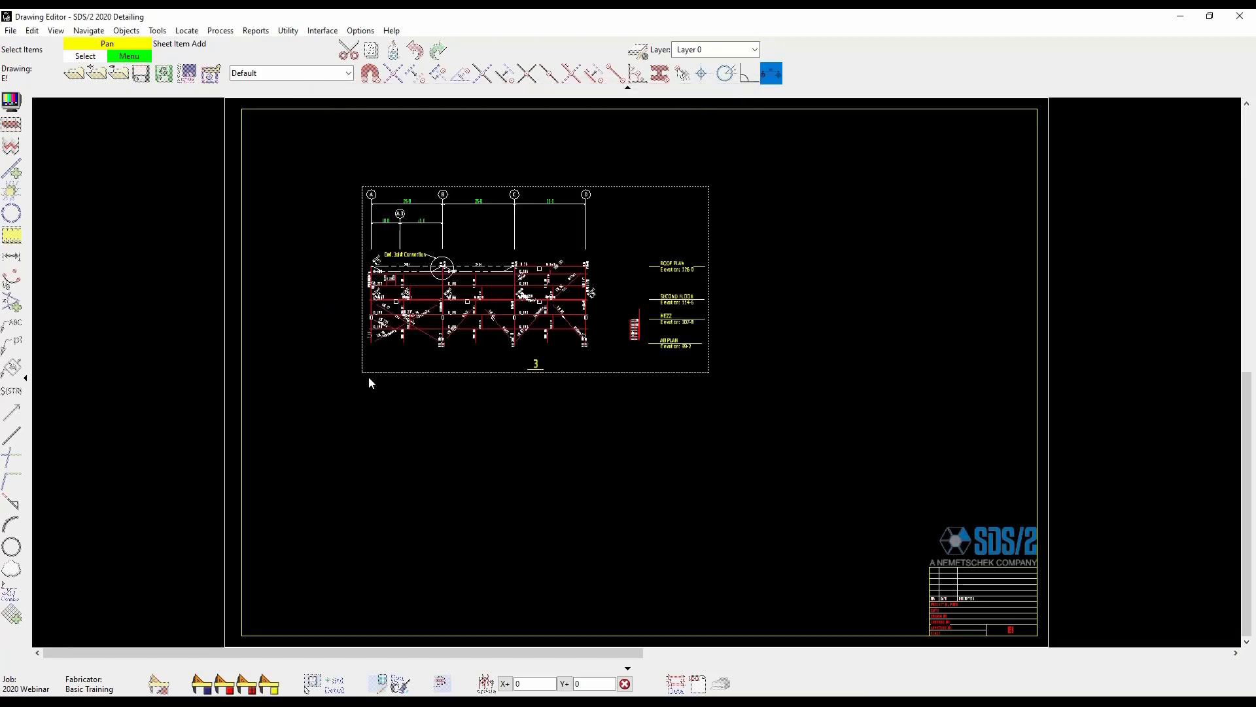
{"action": "key", "text": "Escape"}
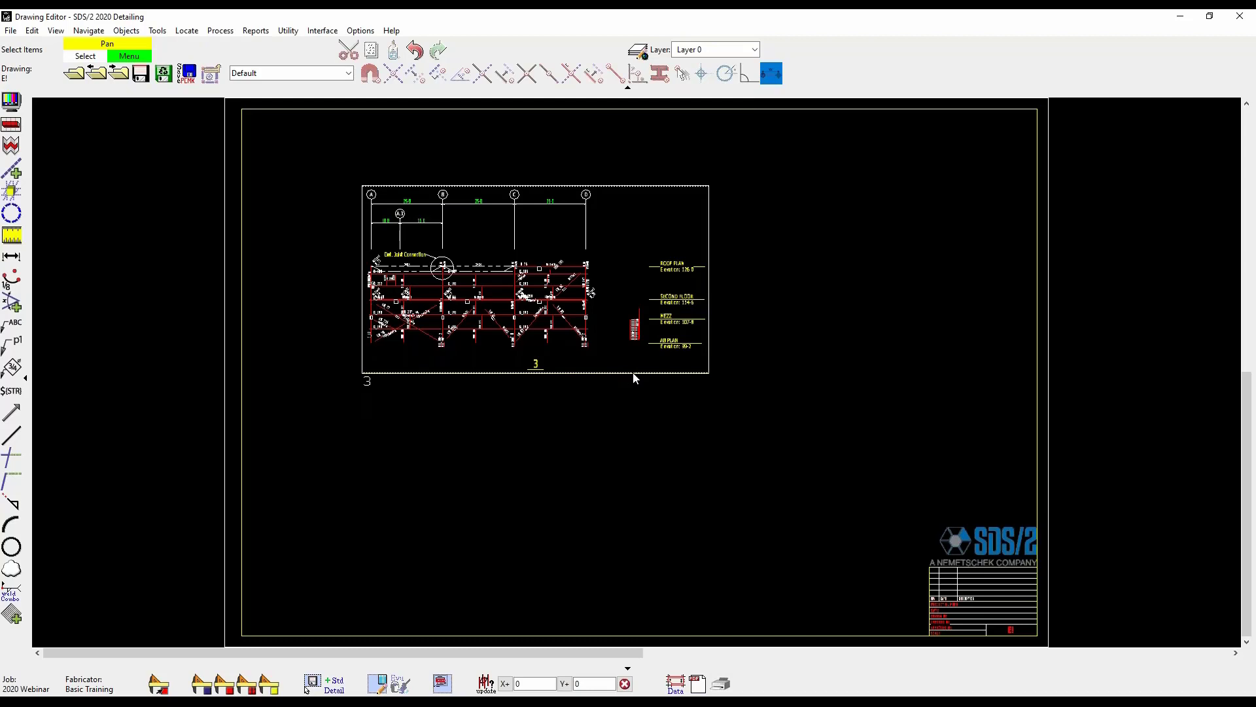
{"action": "scroll", "coordinate": [687, 374], "scroll_direction": "up", "scroll_amount": 6}
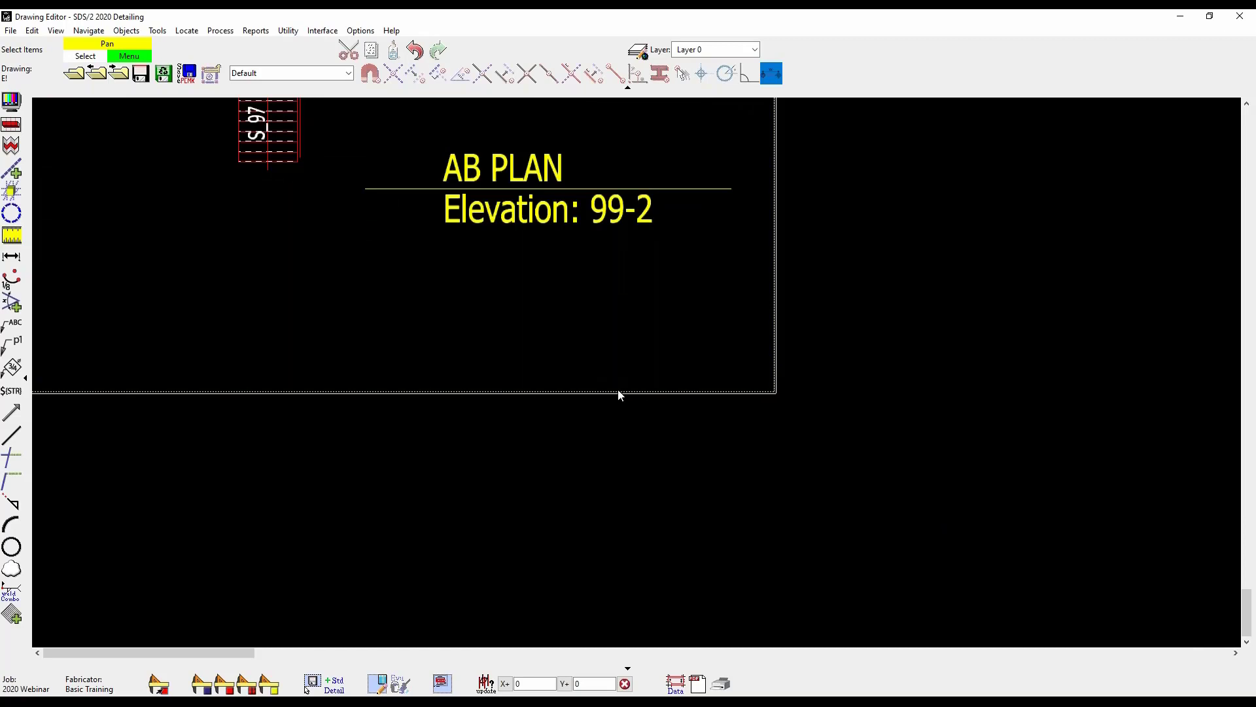
{"action": "left_click", "coordinate": [545, 702]}
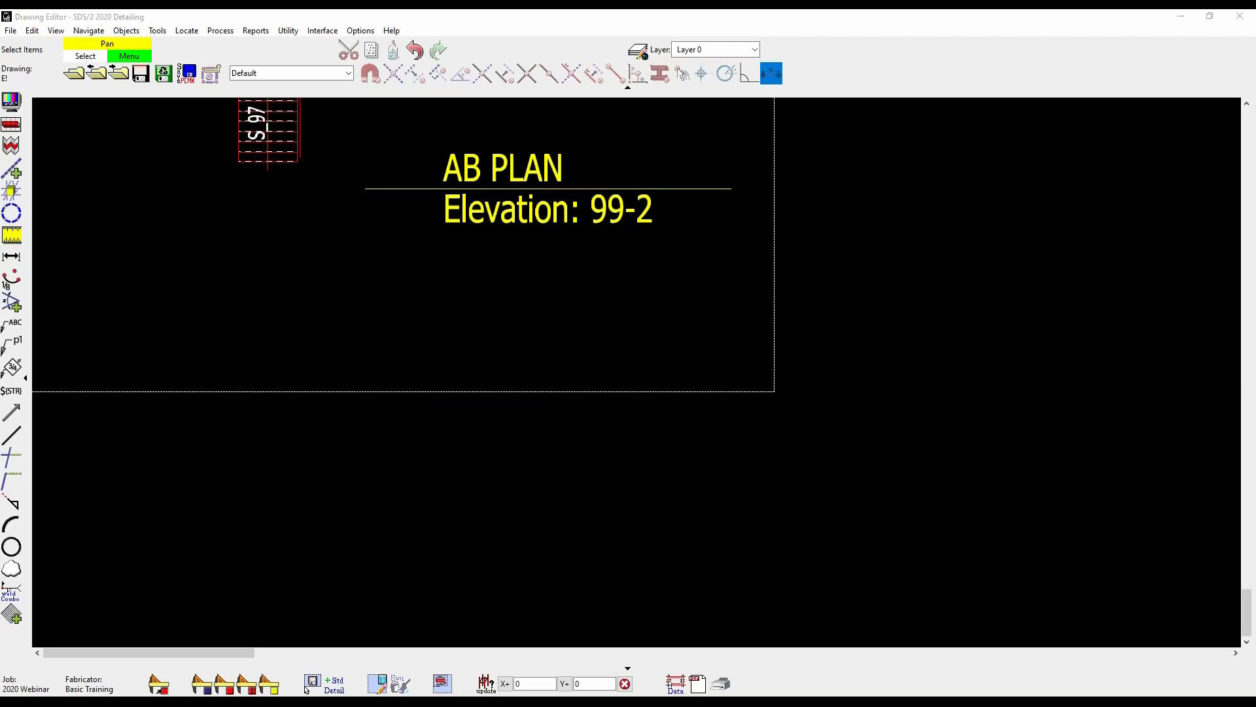
{"action": "left_click", "coordinate": [688, 397]}
{"action": "right_click", "coordinate": [687, 394]}
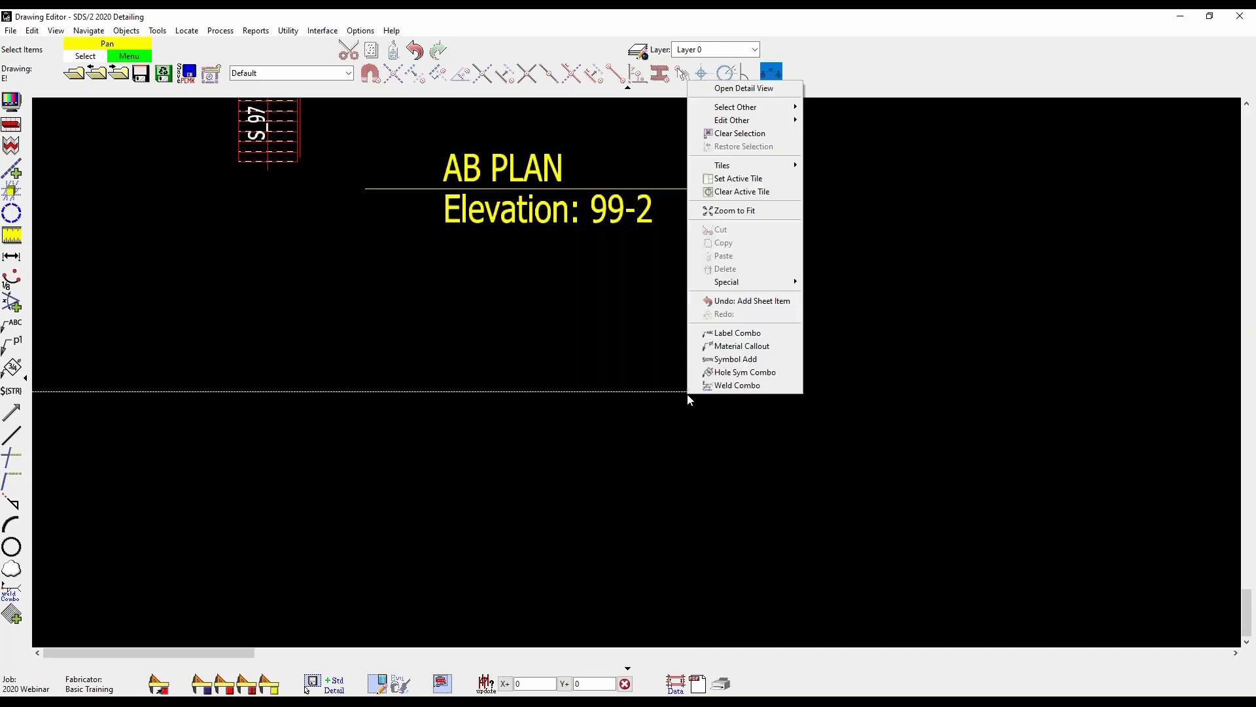
{"action": "left_click", "coordinate": [679, 393]}
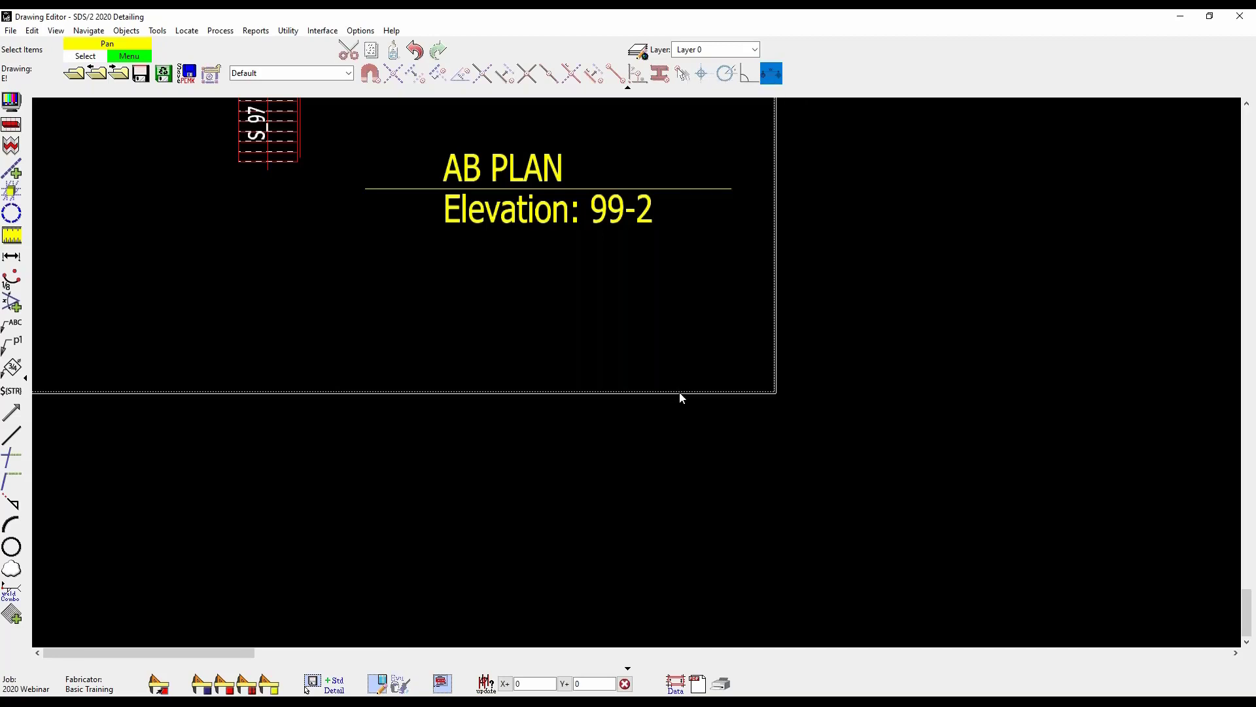
{"action": "right_click", "coordinate": [679, 393]}
{"action": "mouse_move", "coordinate": [772, 126]}
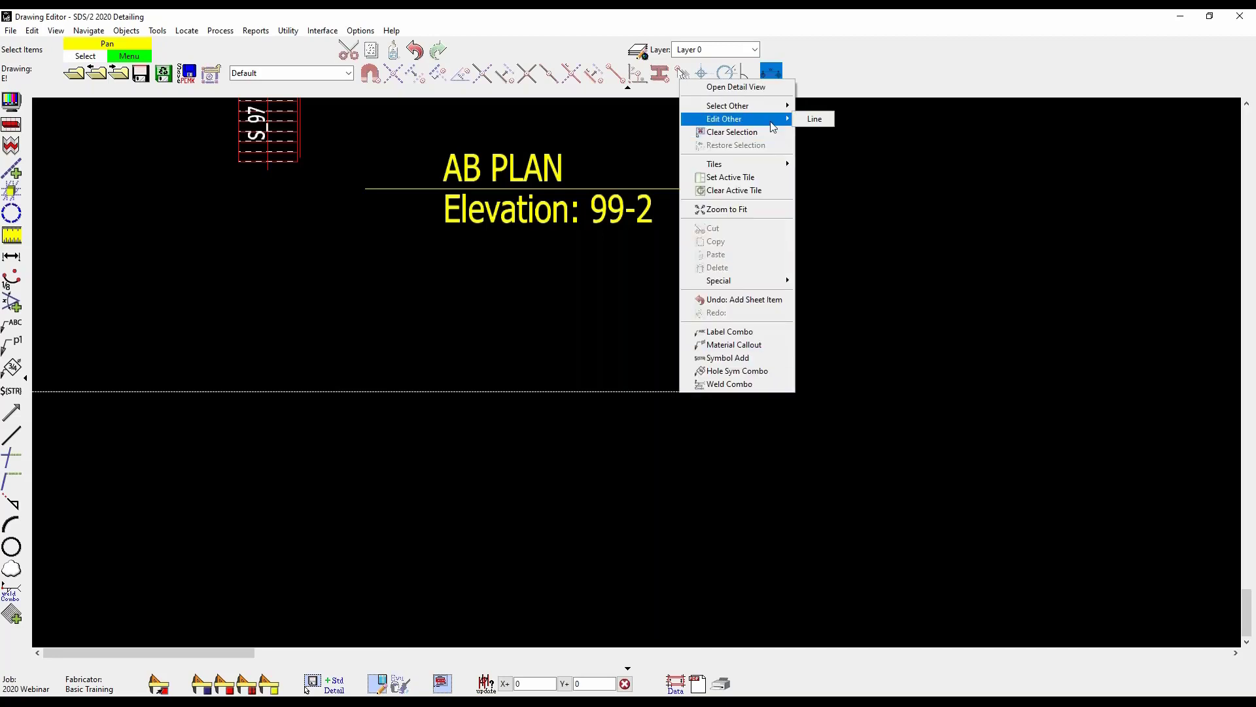
{"action": "left_click", "coordinate": [628, 397]}
{"action": "scroll", "coordinate": [1067, 399], "scroll_direction": "down", "scroll_amount": 5}
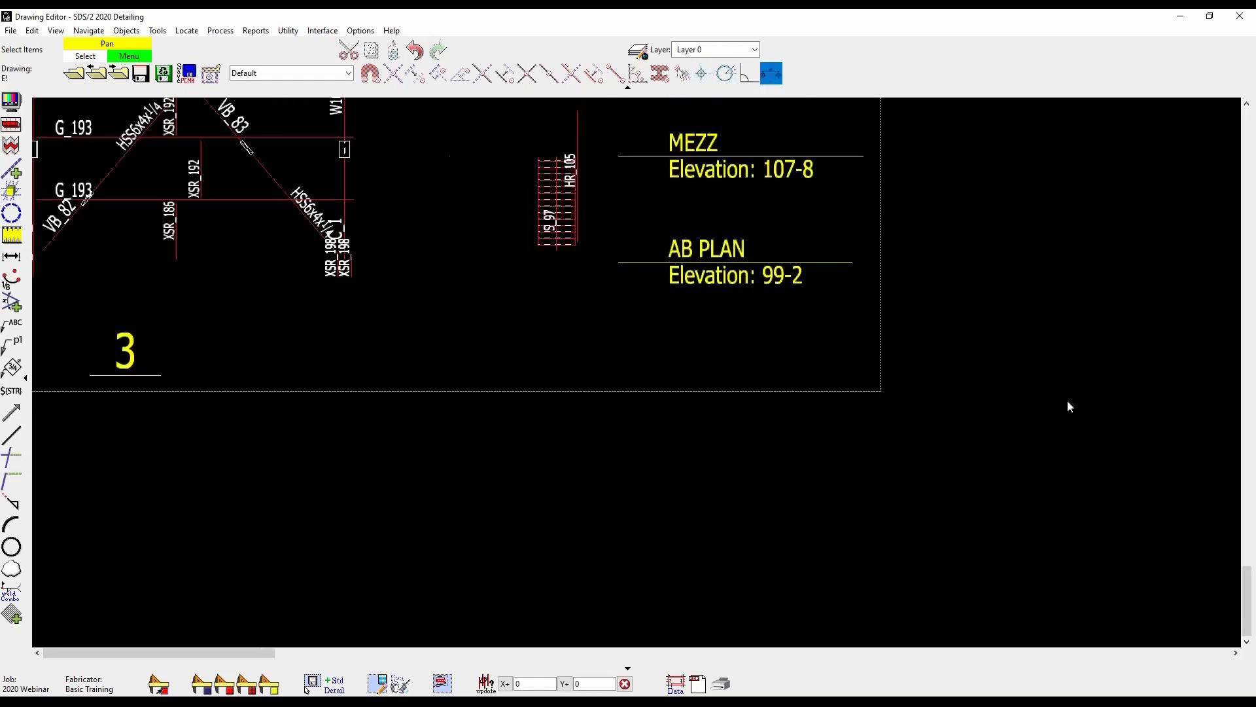
{"action": "scroll", "coordinate": [935, 370], "scroll_direction": "down", "scroll_amount": 3}
{"action": "double_click", "coordinate": [729, 230]}
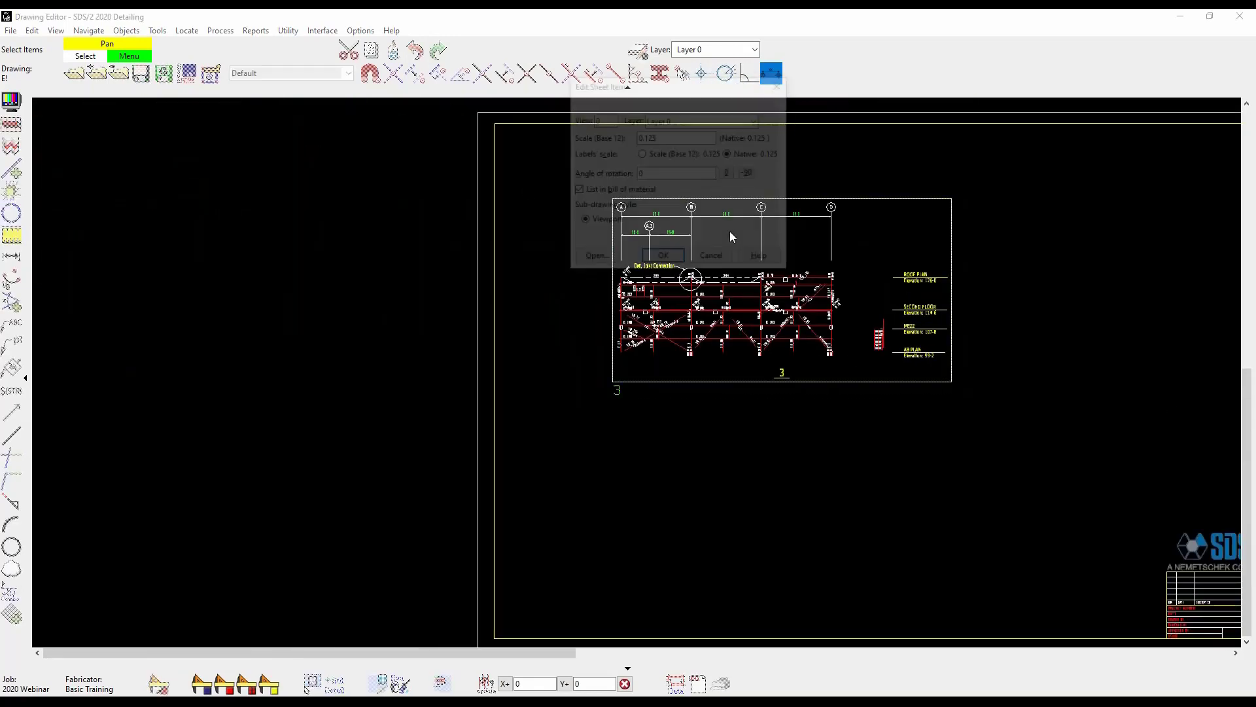
{"action": "left_click_drag", "start_coordinate": [683, 85], "coordinate": [579, 76]}
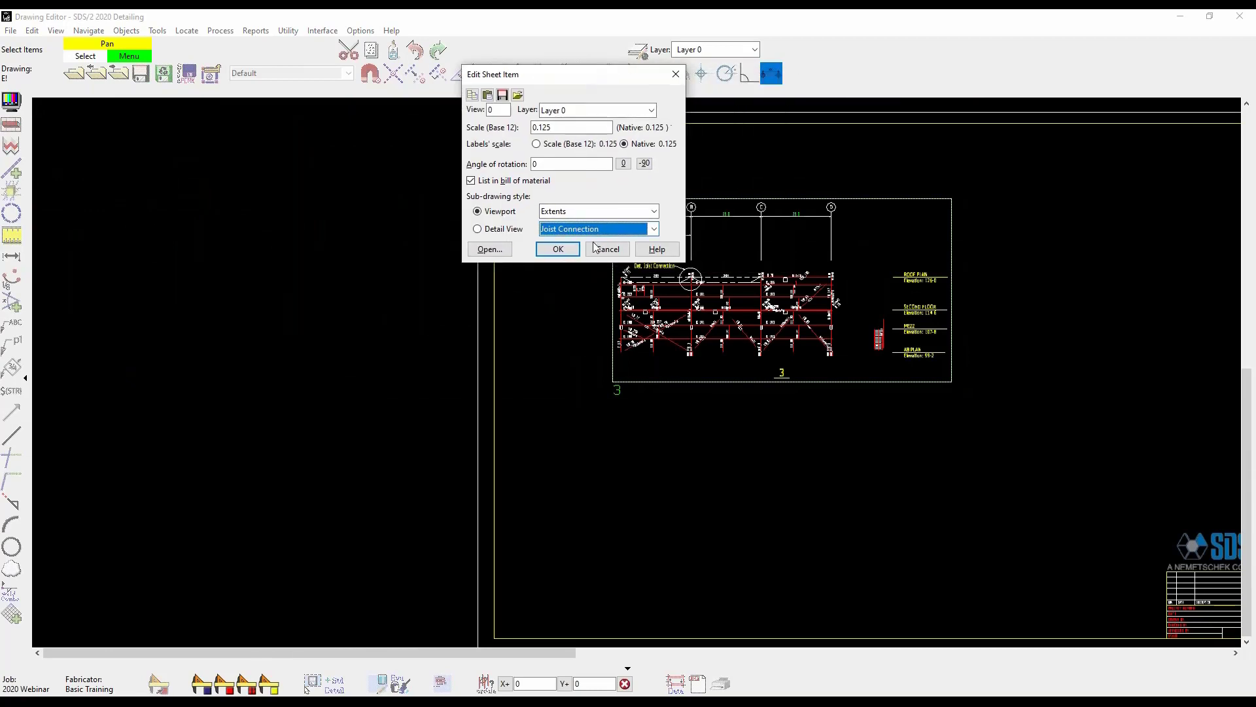
{"action": "left_click", "coordinate": [608, 249]}
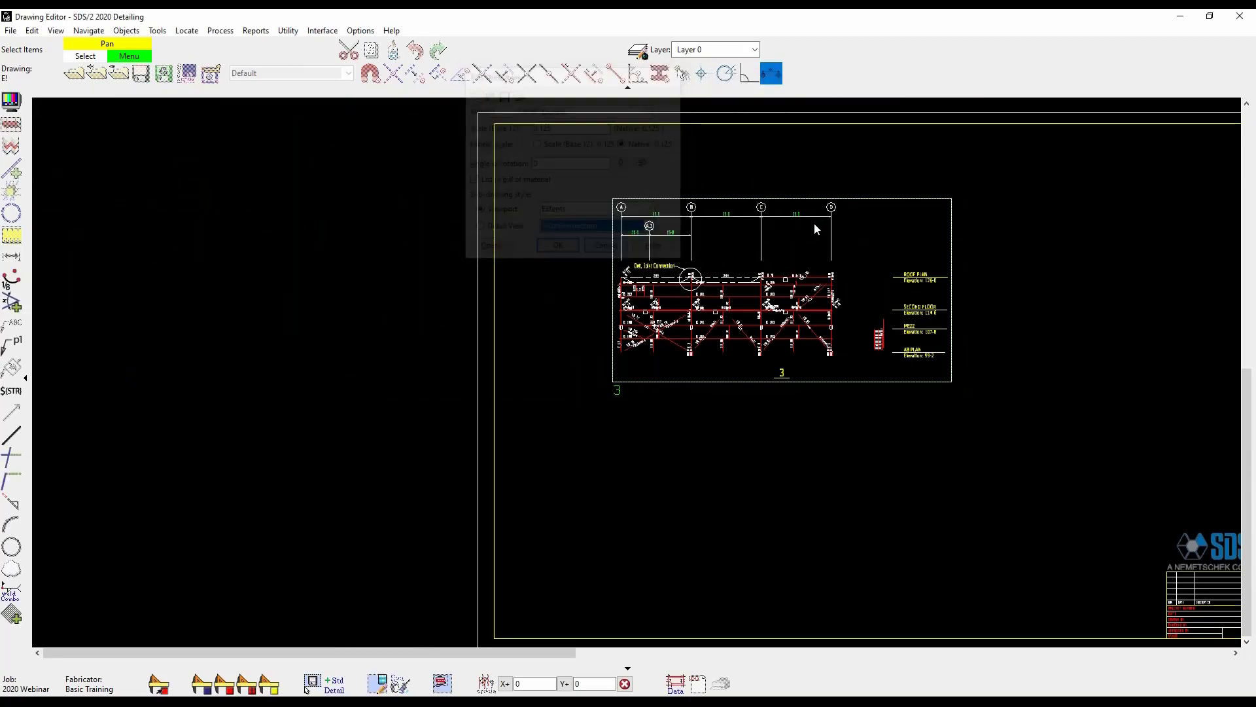
Step: Set the placed sheet item's sub-drawing style to Detail View with Joist Connection and inspect it on the sheet
{"action": "double_click", "coordinate": [891, 241]}
{"action": "left_click_drag", "start_coordinate": [537, 75], "coordinate": [371, 64]}
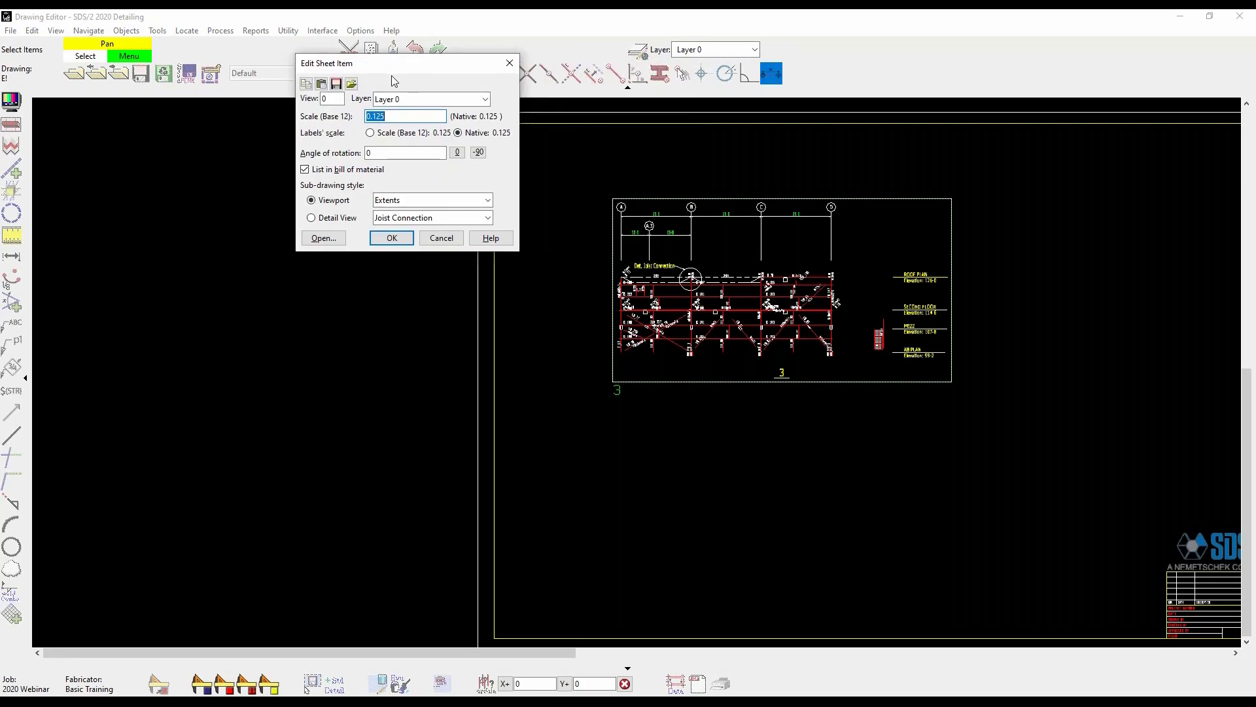
{"action": "left_click", "coordinate": [342, 218]}
{"action": "left_click", "coordinate": [390, 239]}
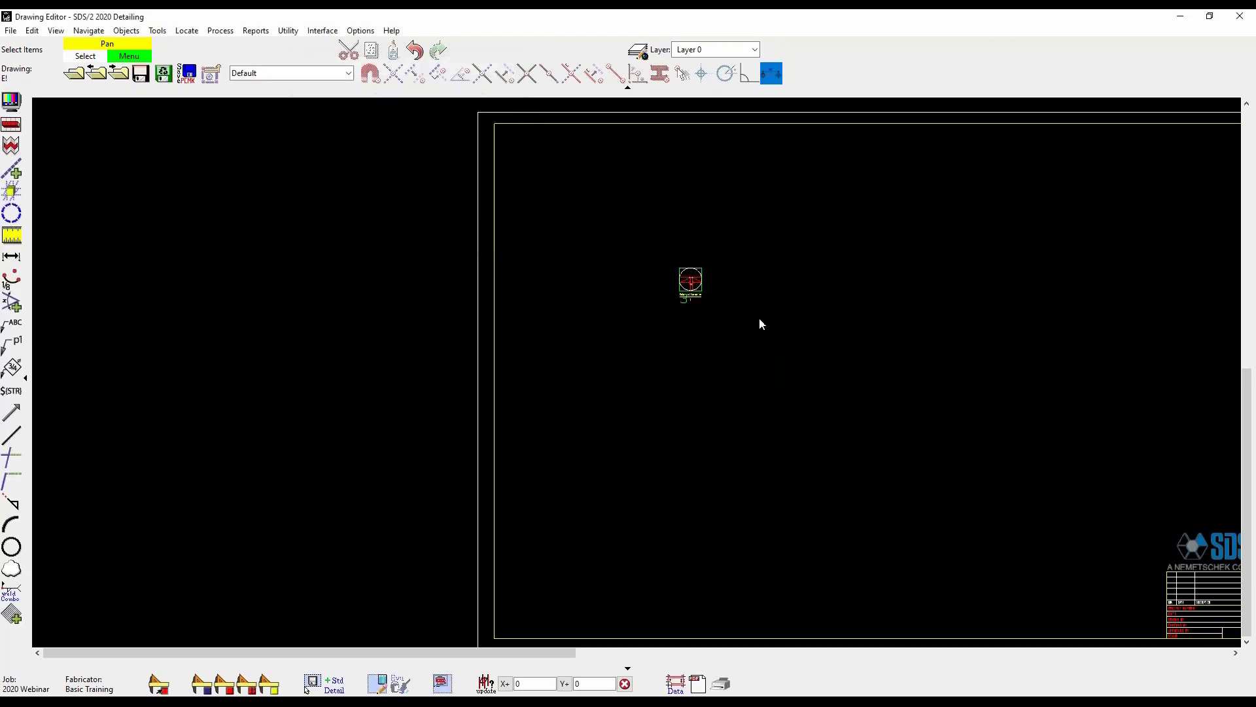
{"action": "scroll", "coordinate": [693, 306], "scroll_direction": "up", "scroll_amount": 8}
{"action": "middle_click_drag", "start_coordinate": [701, 272], "coordinate": [614, 210]}
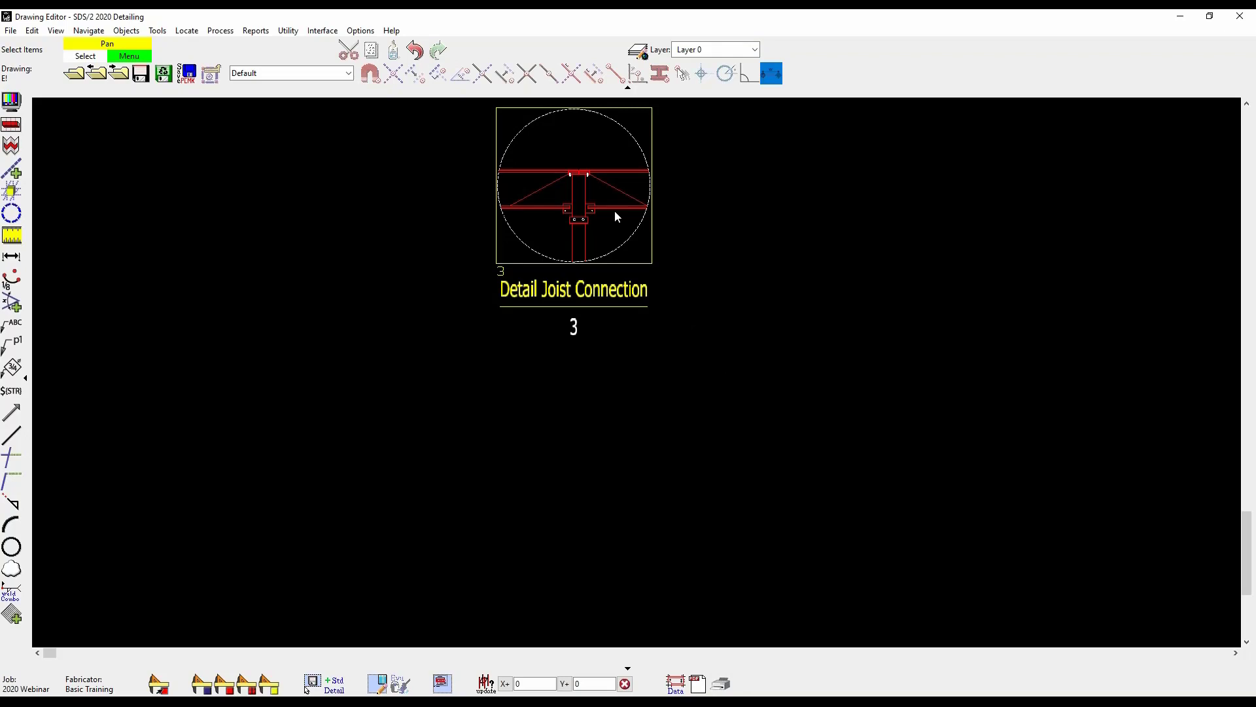
{"action": "scroll", "coordinate": [500, 253], "scroll_direction": "down", "scroll_amount": 2}
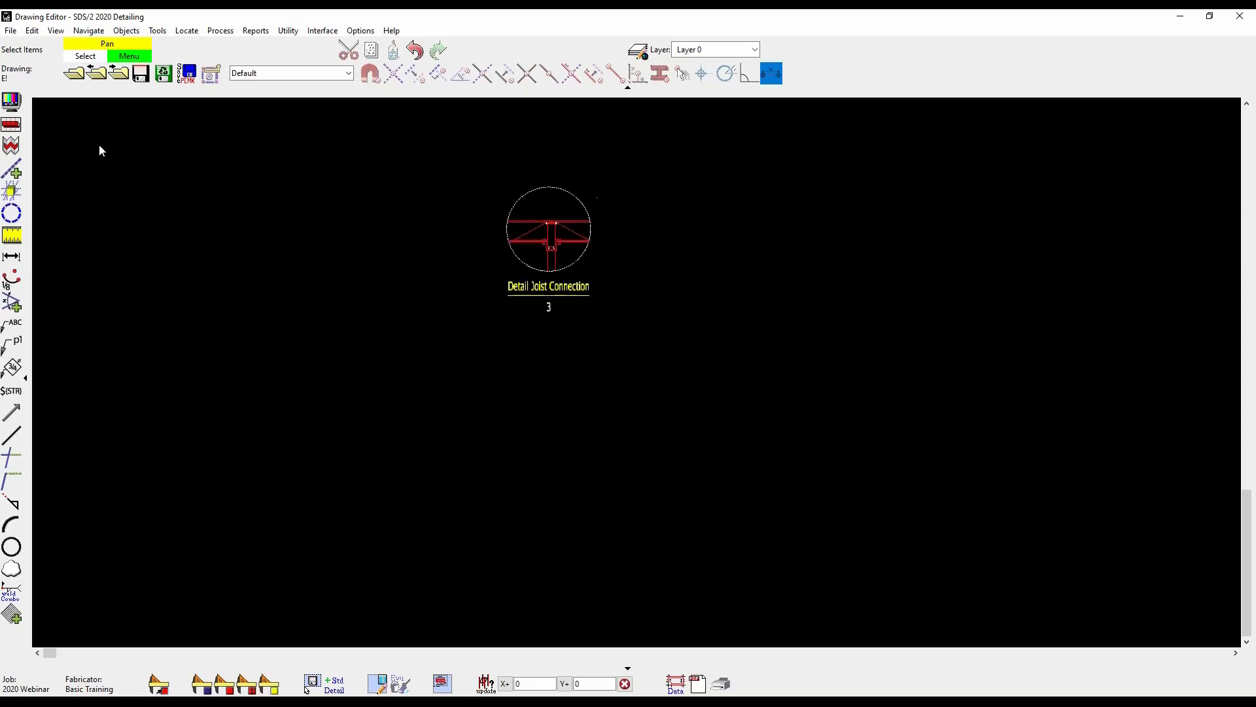
Step: Save the erection sheet and open the detail drawing of beam B_7
{"action": "left_click", "coordinate": [74, 73]}
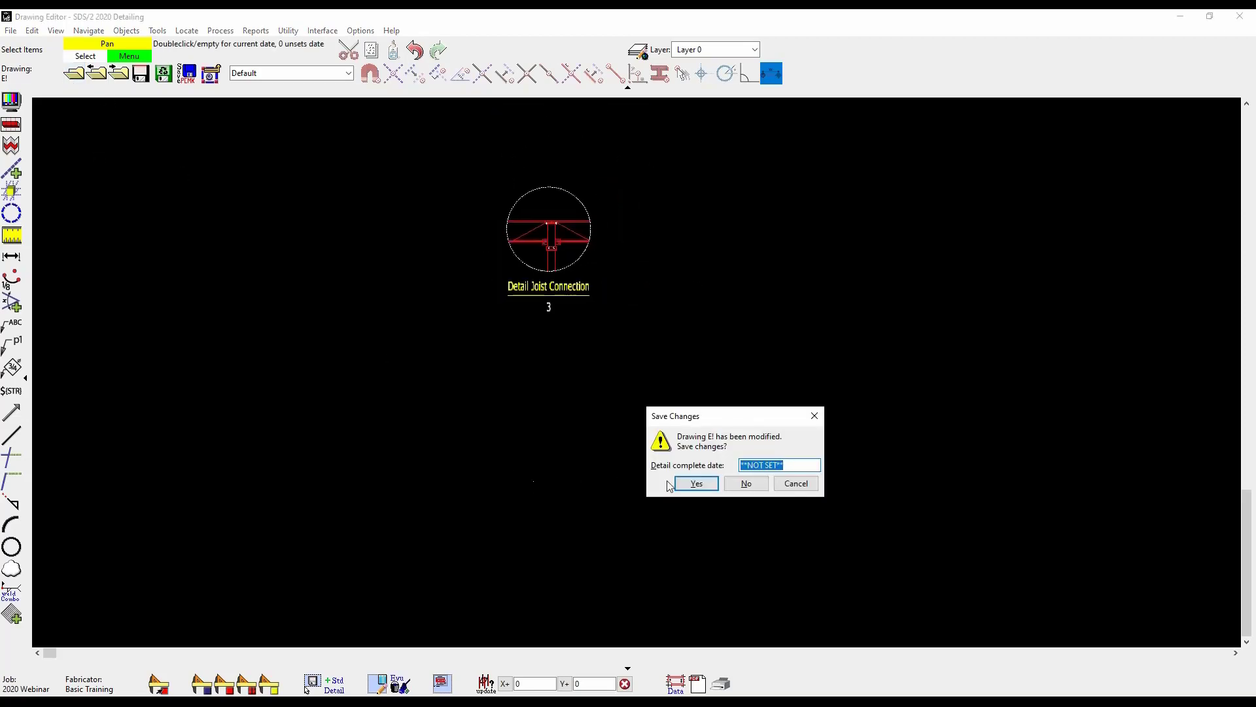
{"action": "left_click", "coordinate": [686, 484]}
{"action": "left_click", "coordinate": [868, 385]}
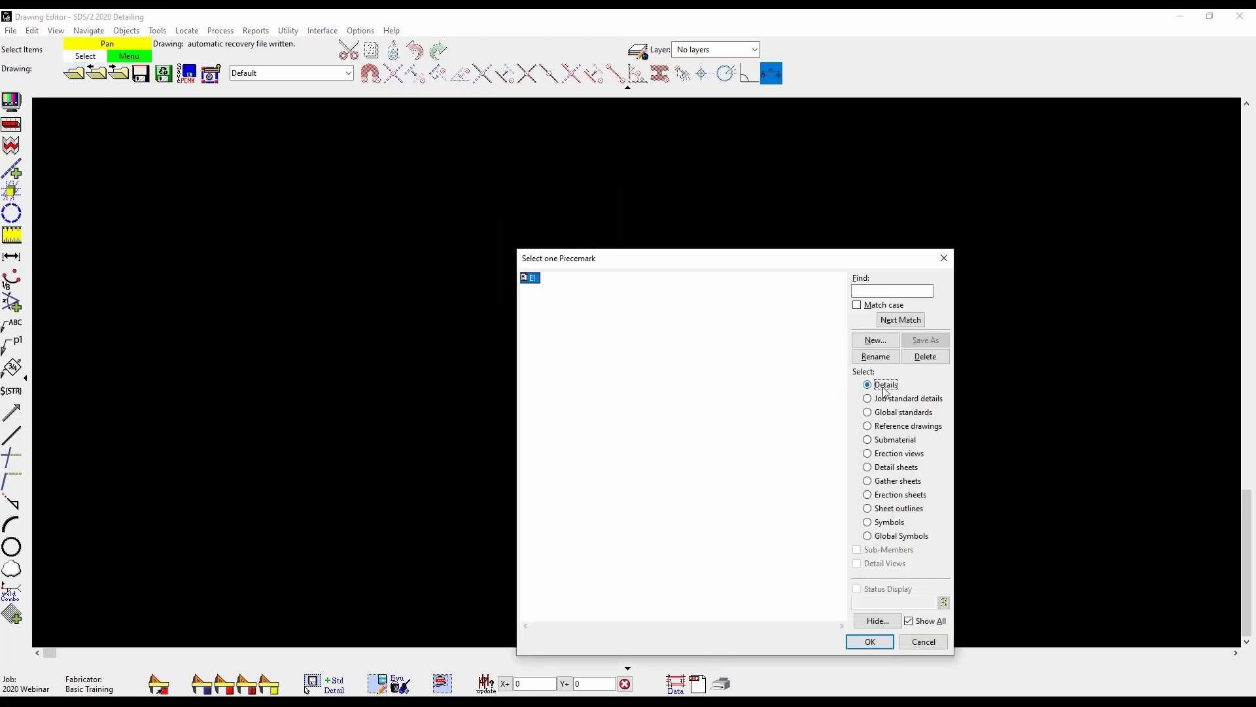
{"action": "left_click", "coordinate": [531, 311]}
{"action": "double_click", "coordinate": [531, 312]}
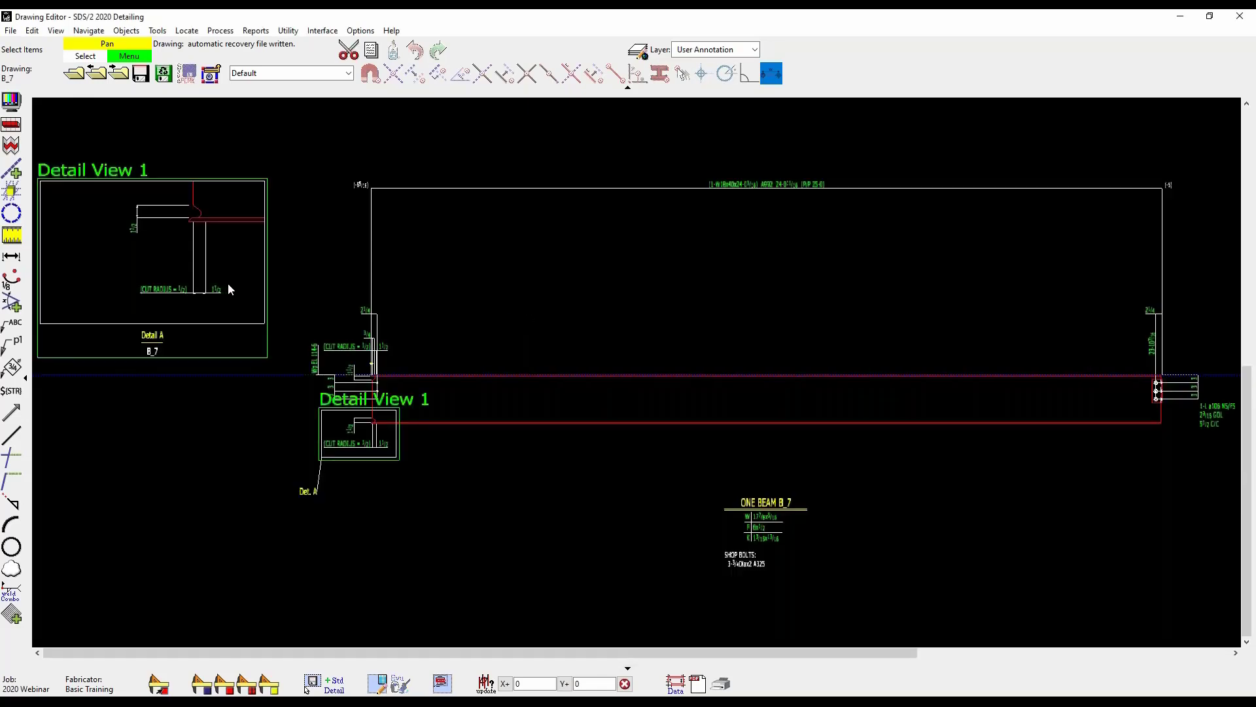
Step: Delete Detail View 1 from the beam B_7 drawing and save the drawing
{"action": "key", "text": "Delete"}
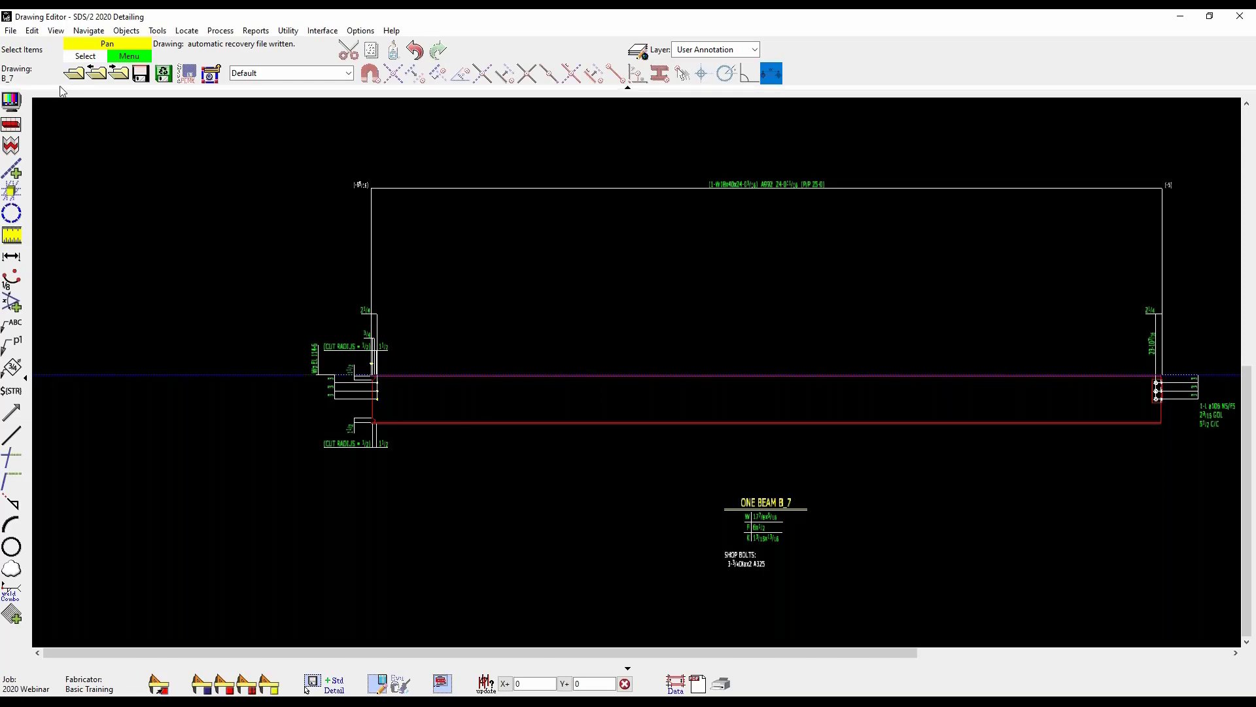
{"action": "left_click", "coordinate": [140, 75]}
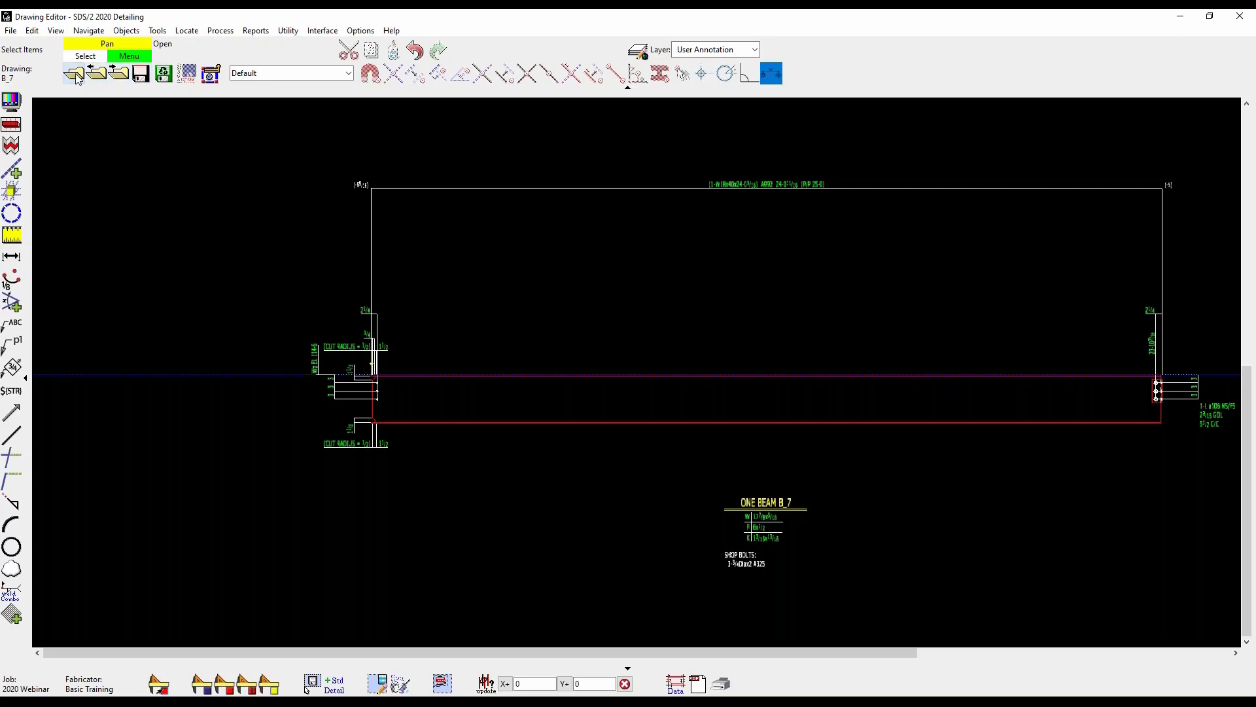
Step: Open detail sheet D_1 and go on to detail sheet D_2
{"action": "left_click", "coordinate": [759, 310]}
{"action": "double_click", "coordinate": [410, 122]}
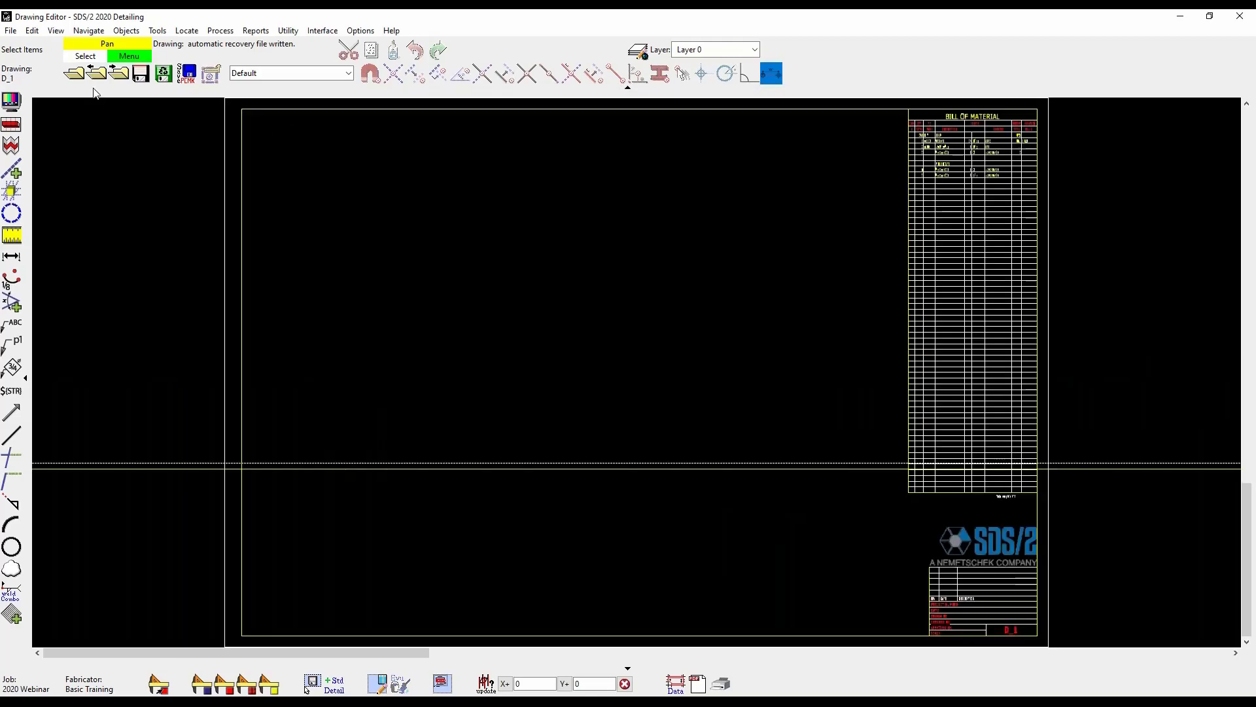
{"action": "left_click", "coordinate": [124, 73]}
{"action": "left_click", "coordinate": [694, 483]}
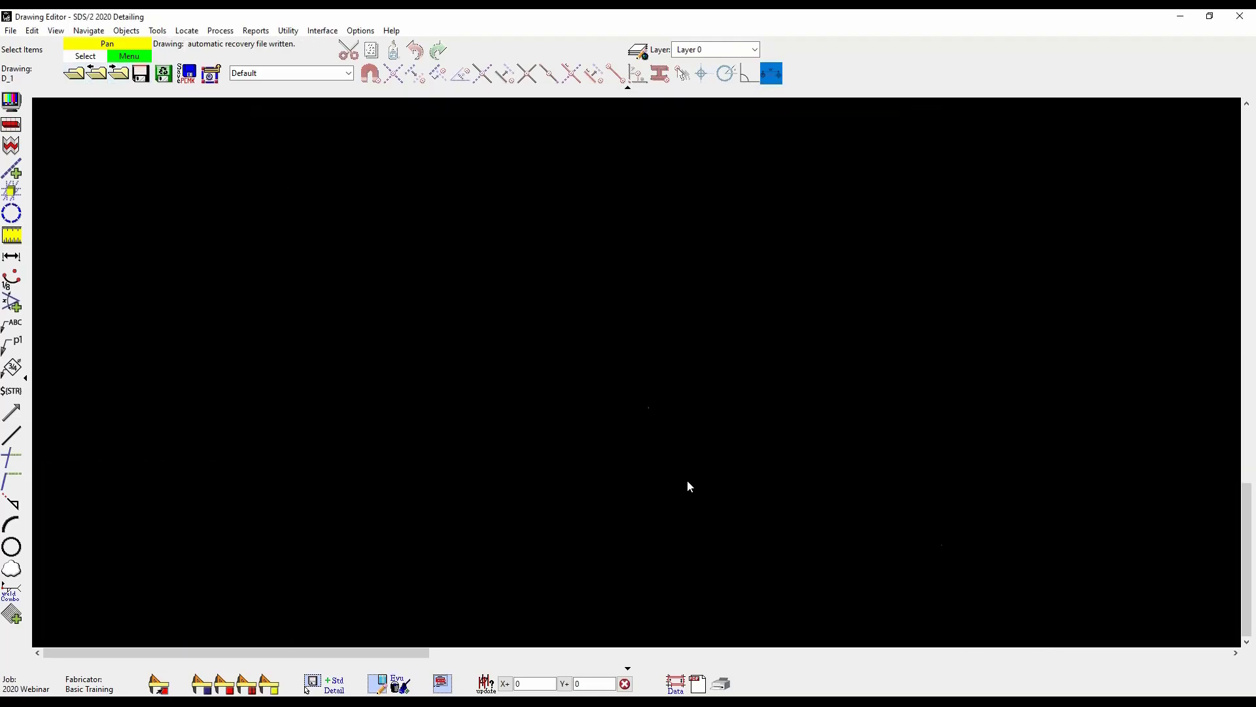
Step: Shift the B_7 sheet item slightly on sheet D_2 and set its sub-drawing style to Viewport with Extents
{"action": "left_click", "coordinate": [384, 171]}
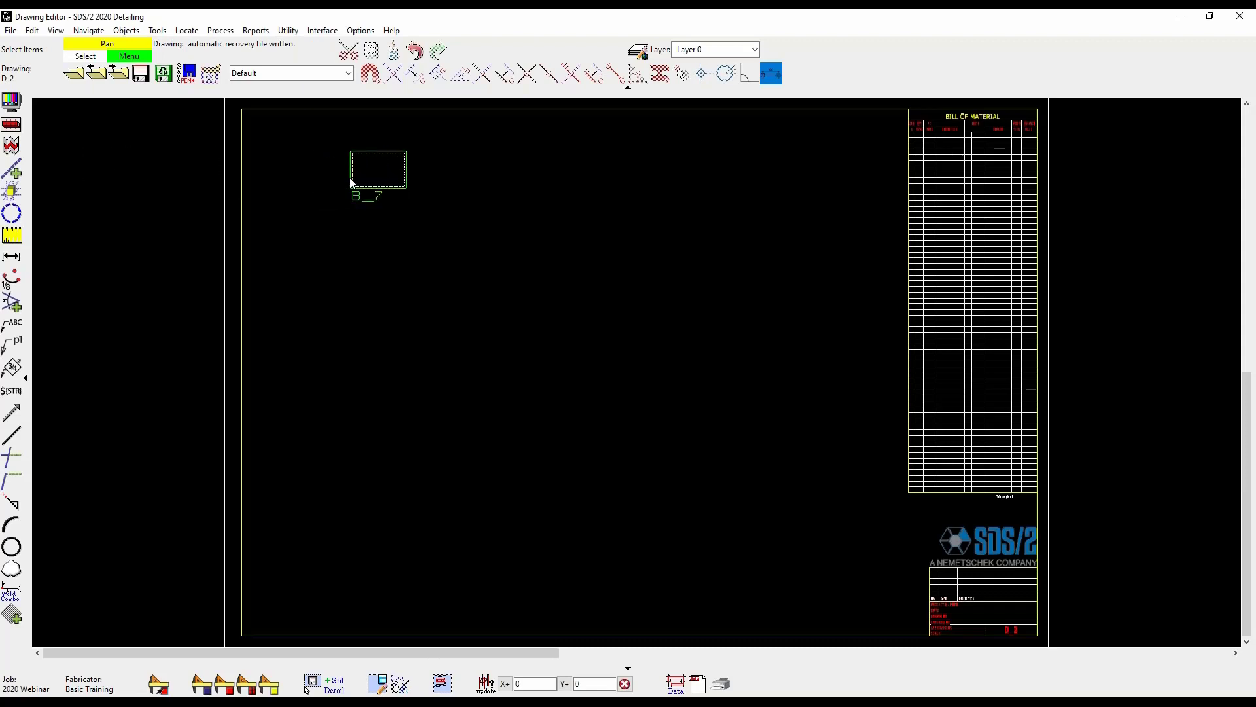
{"action": "left_click_drag", "start_coordinate": [395, 174], "coordinate": [427, 181]}
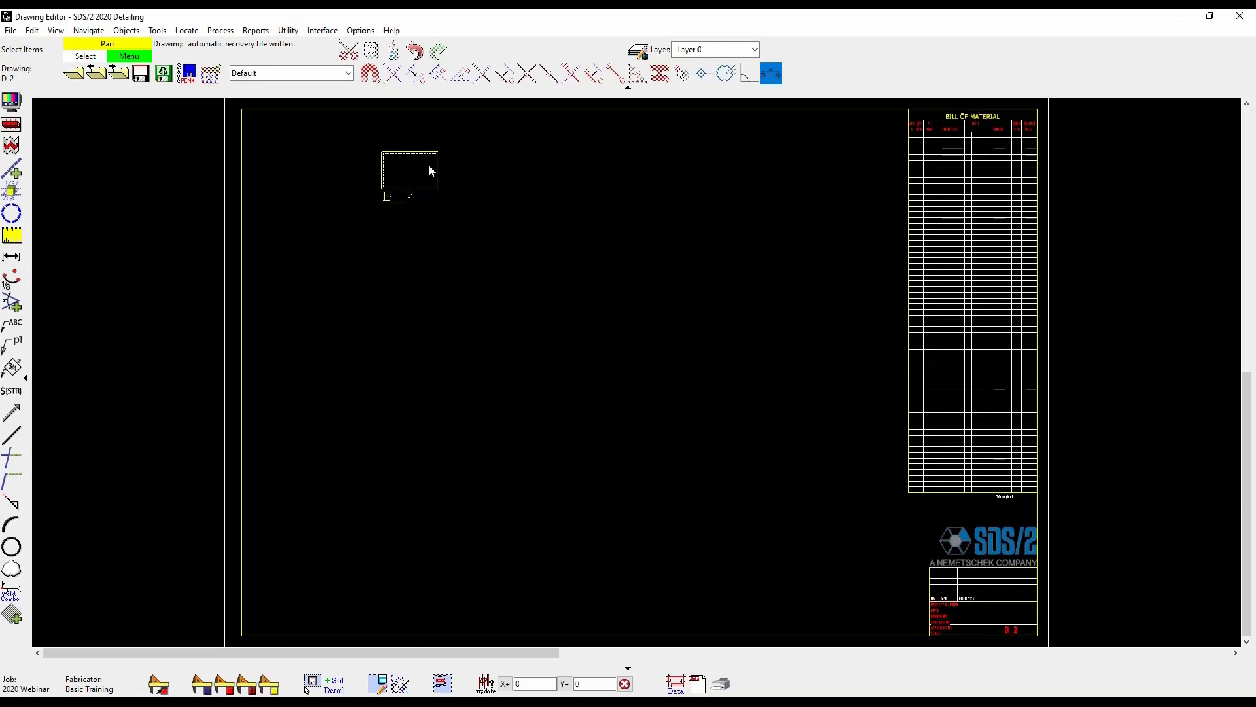
{"action": "double_click", "coordinate": [429, 169]}
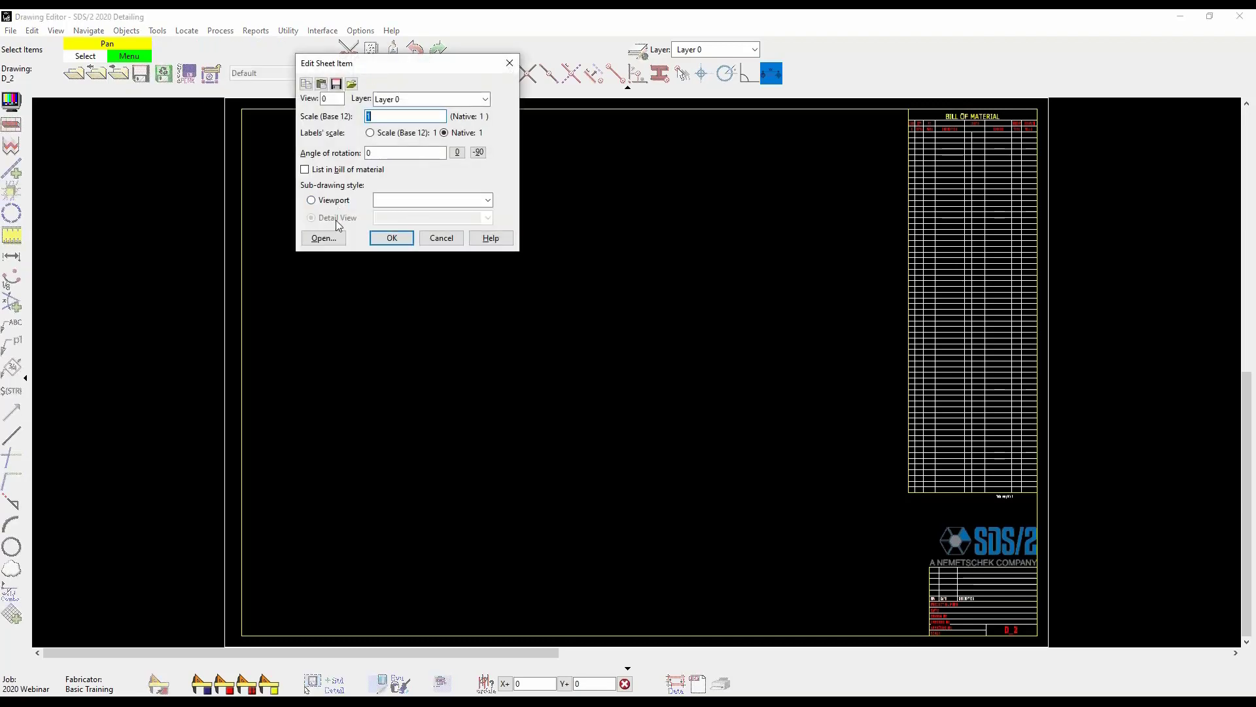
{"action": "left_click", "coordinate": [321, 200]}
{"action": "left_click", "coordinate": [402, 200]}
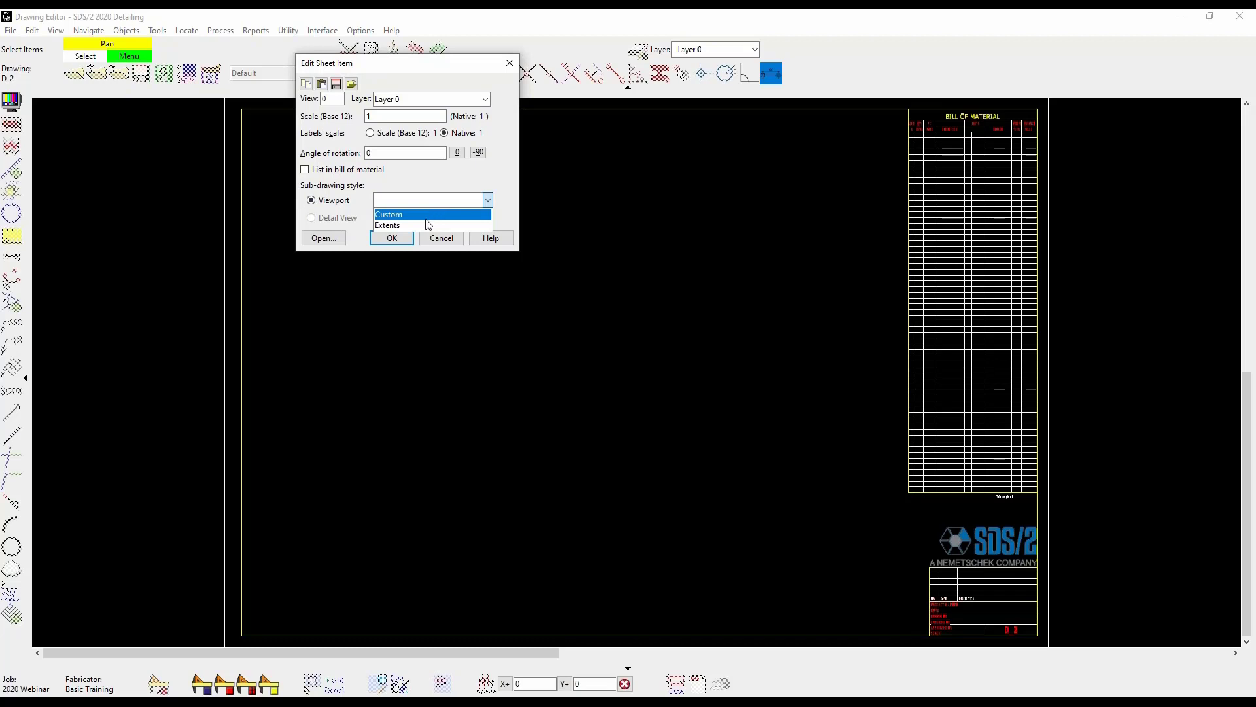
{"action": "left_click", "coordinate": [428, 224]}
{"action": "left_click", "coordinate": [398, 236]}
Step: Delete the B_7 sheet item from detail sheet D_2
{"action": "mouse_move", "coordinate": [557, 257]}
{"action": "left_mouse_down"}
{"action": "mouse_move", "coordinate": [390, 429]}
{"action": "mouse_move", "coordinate": [472, 371]}
{"action": "mouse_move", "coordinate": [390, 479]}
{"action": "left_mouse_up"}
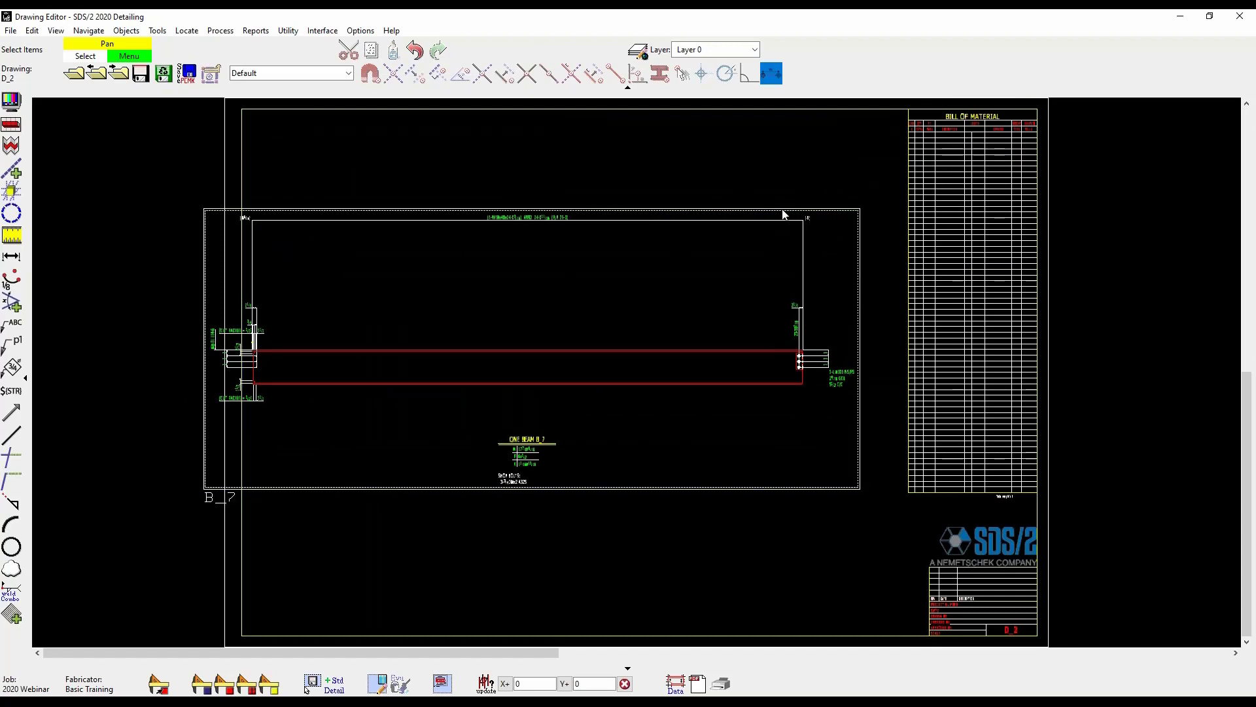
{"action": "left_click", "coordinate": [842, 255]}
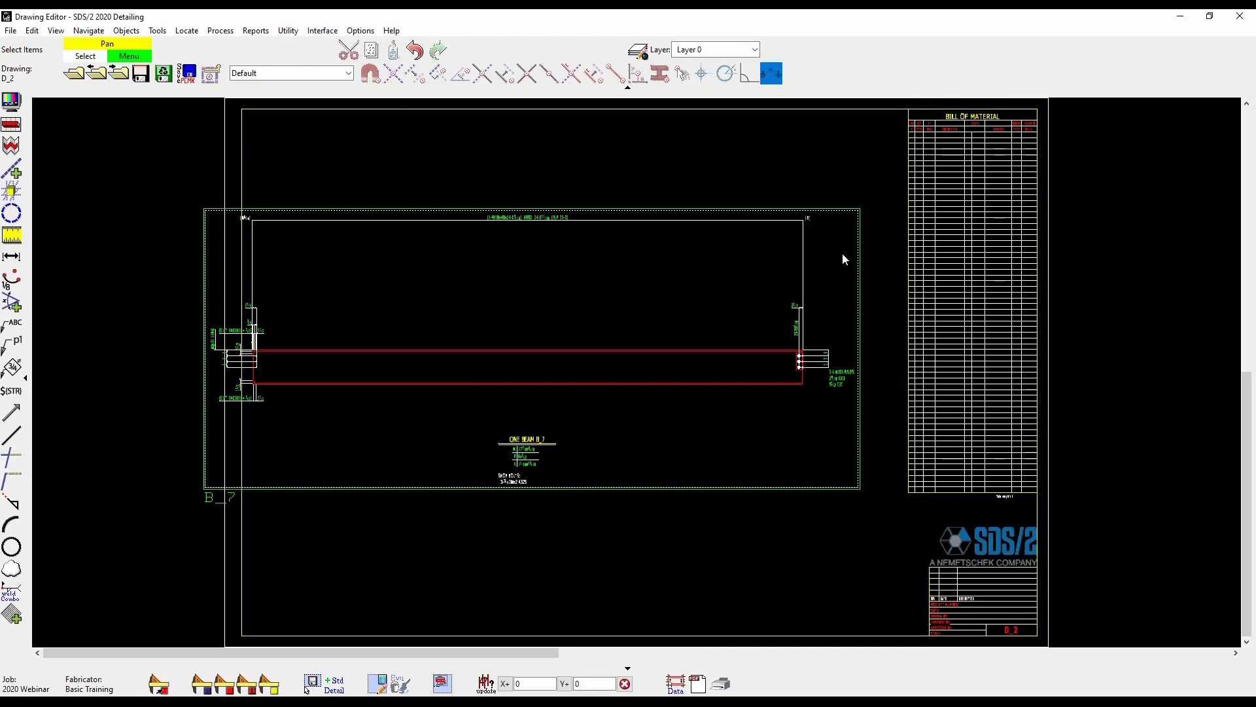
{"action": "key", "text": "Delete"}
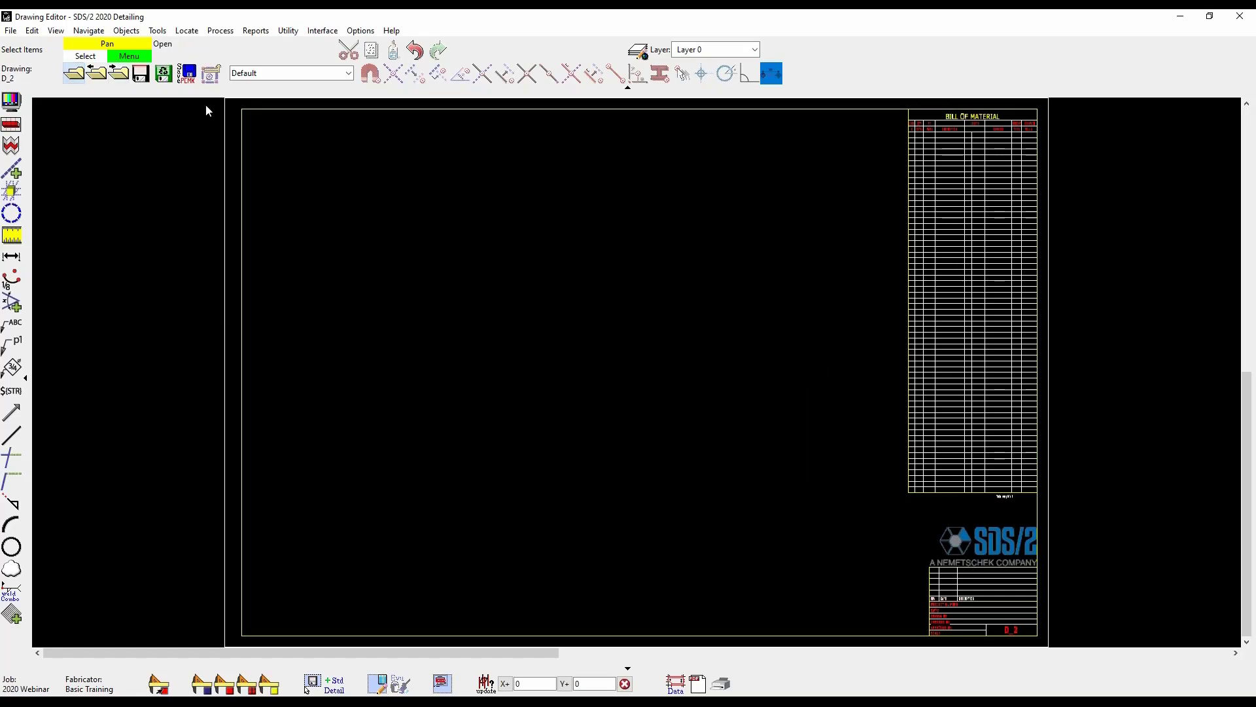
Step: Leave detail sheet D_2 and open the erection sheet E!
{"action": "left_click", "coordinate": [210, 72]}
{"action": "left_click", "coordinate": [697, 483]}
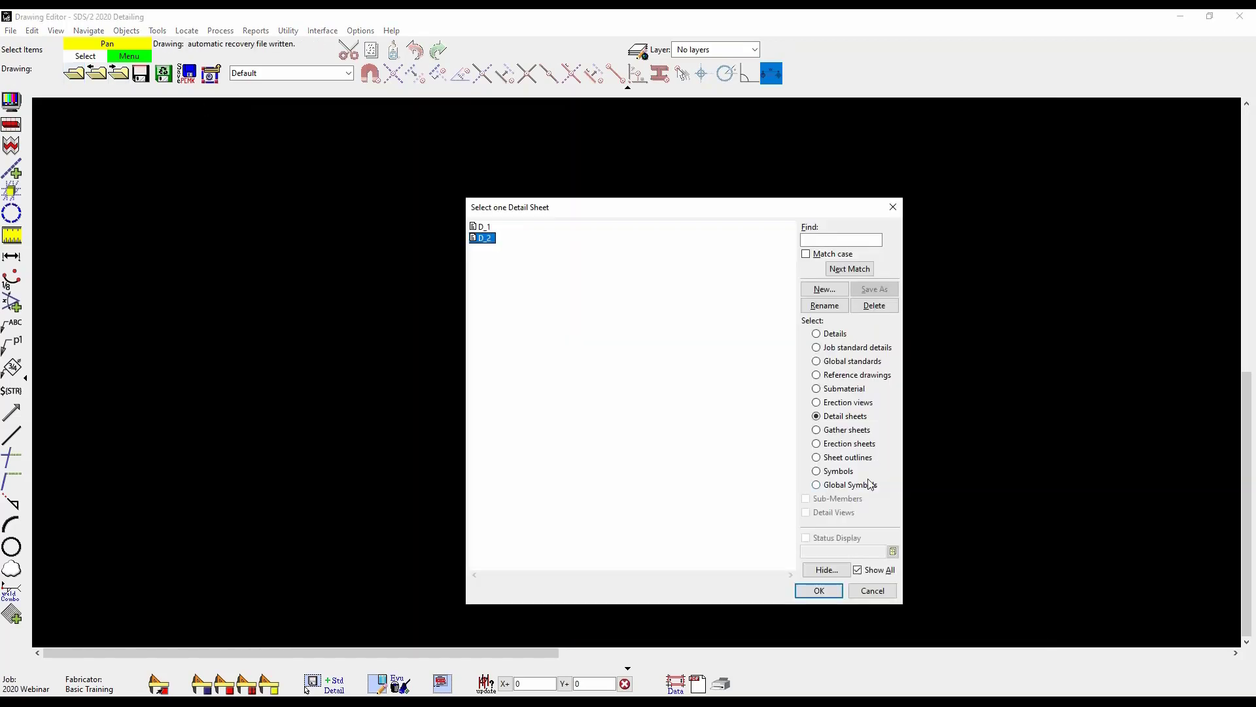
{"action": "left_click", "coordinate": [854, 444]}
{"action": "left_click", "coordinate": [478, 227]}
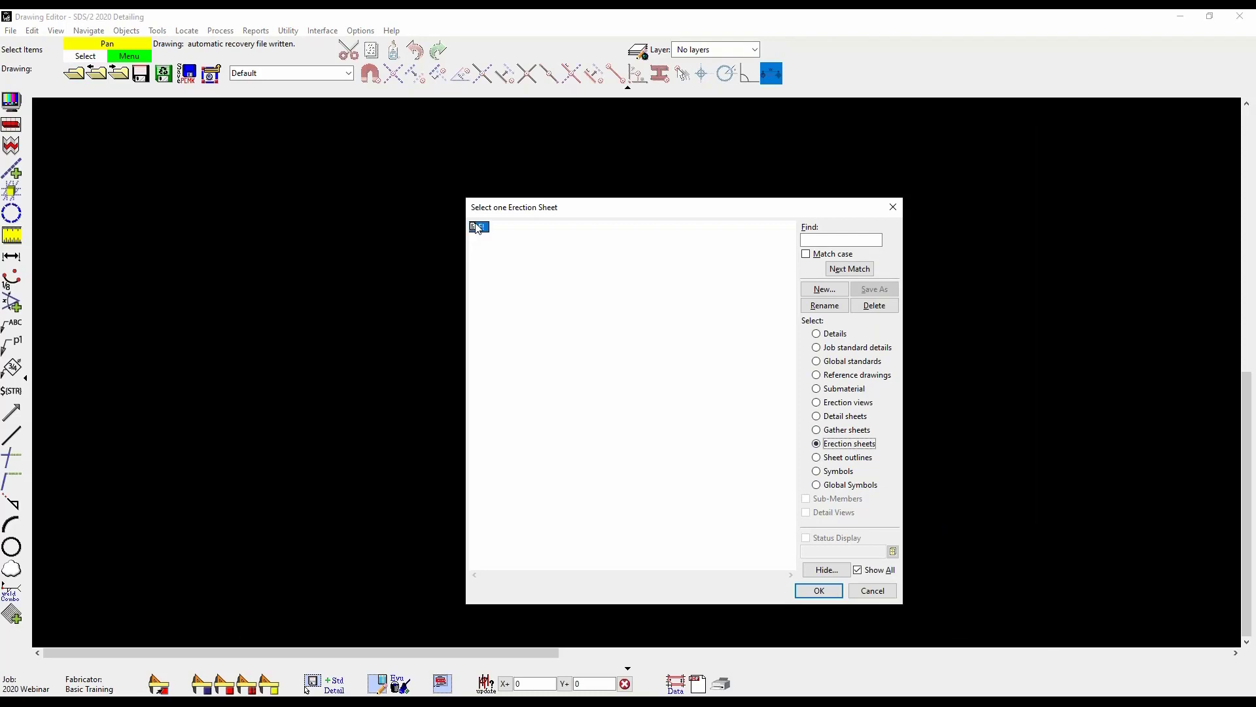
{"action": "double_click", "coordinate": [478, 227]}
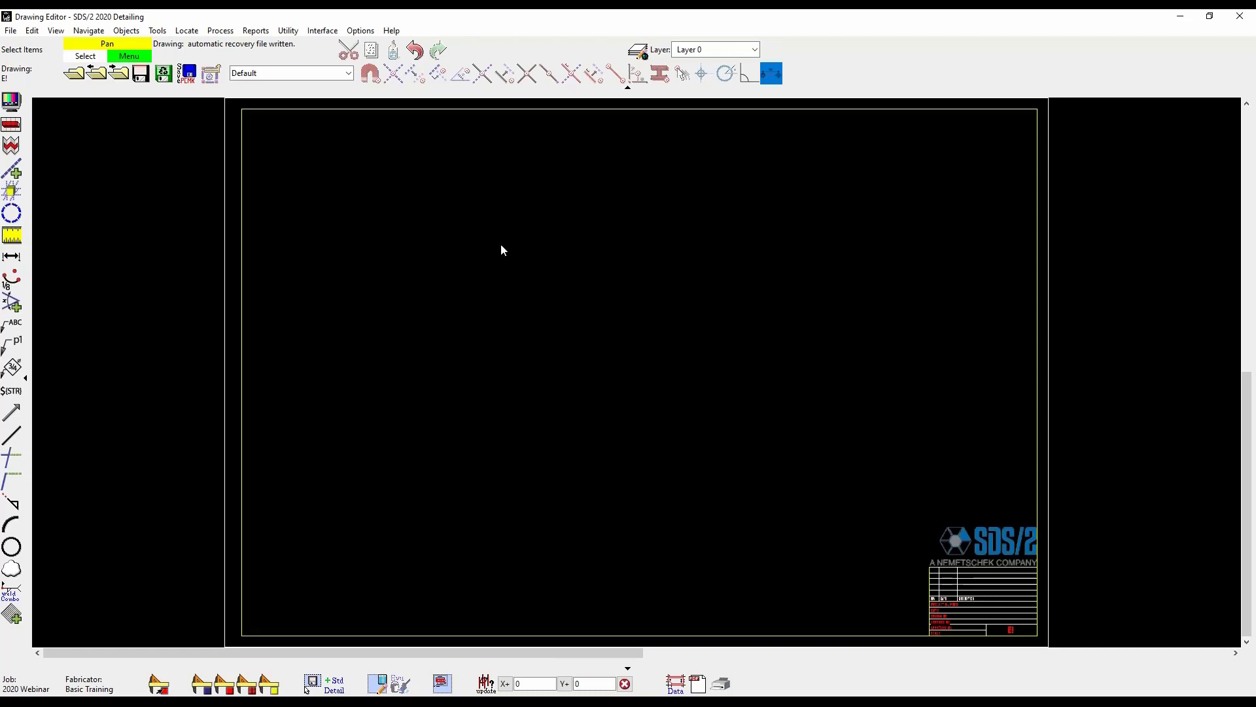
Step: Close the erection sheet and open erection view 3
{"action": "left_click", "coordinate": [92, 77]}
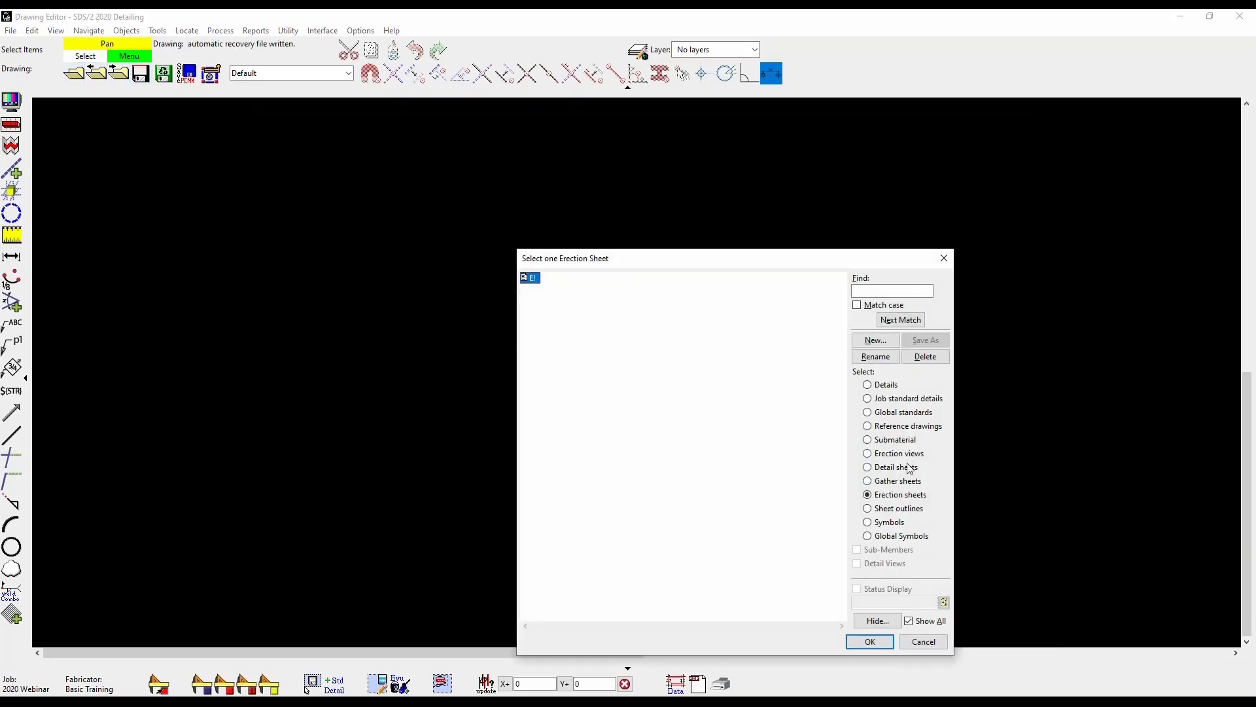
{"action": "left_click", "coordinate": [911, 454]}
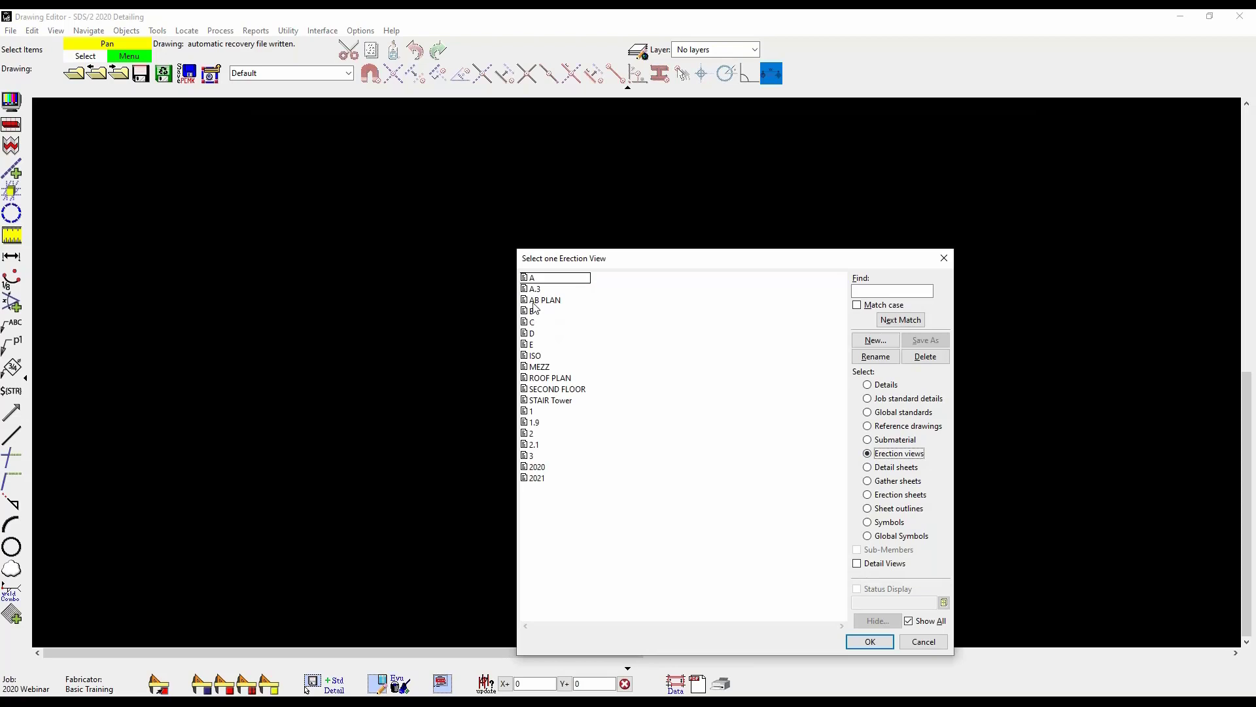
{"action": "double_click", "coordinate": [531, 456]}
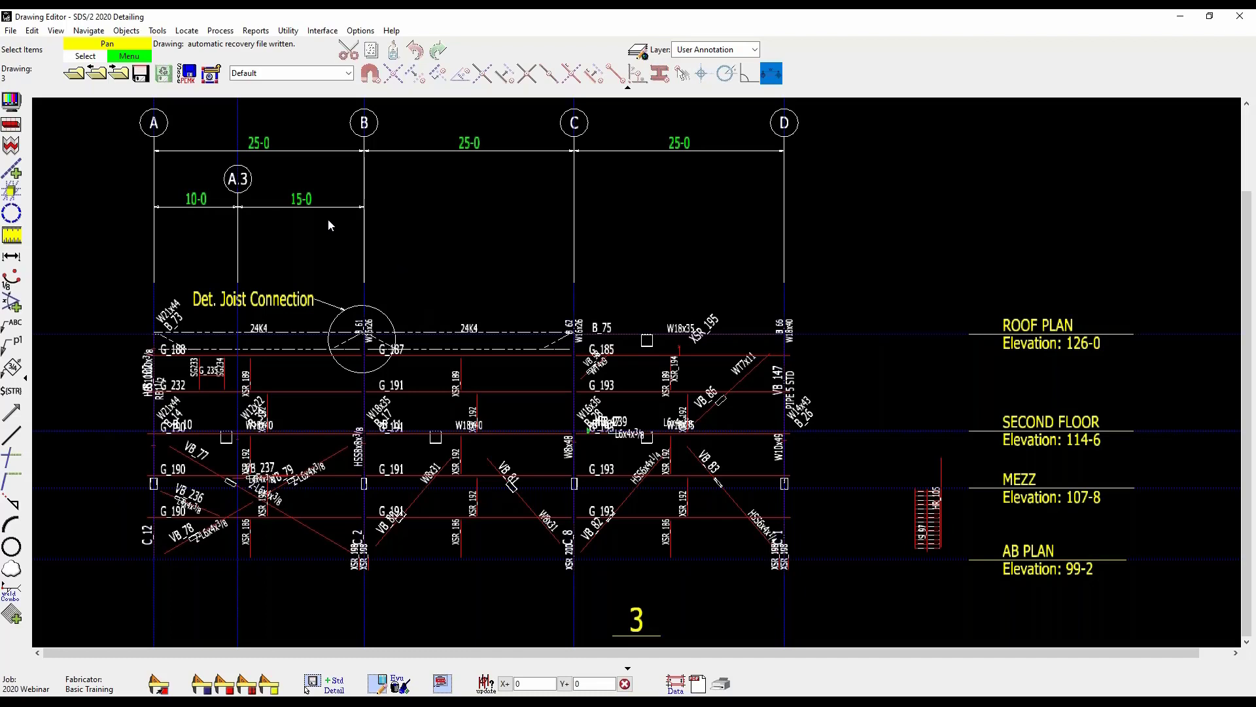
Step: Leave erection view 3 and bring up the preceding drawing, STAIR Tower
{"action": "left_click", "coordinate": [121, 74]}
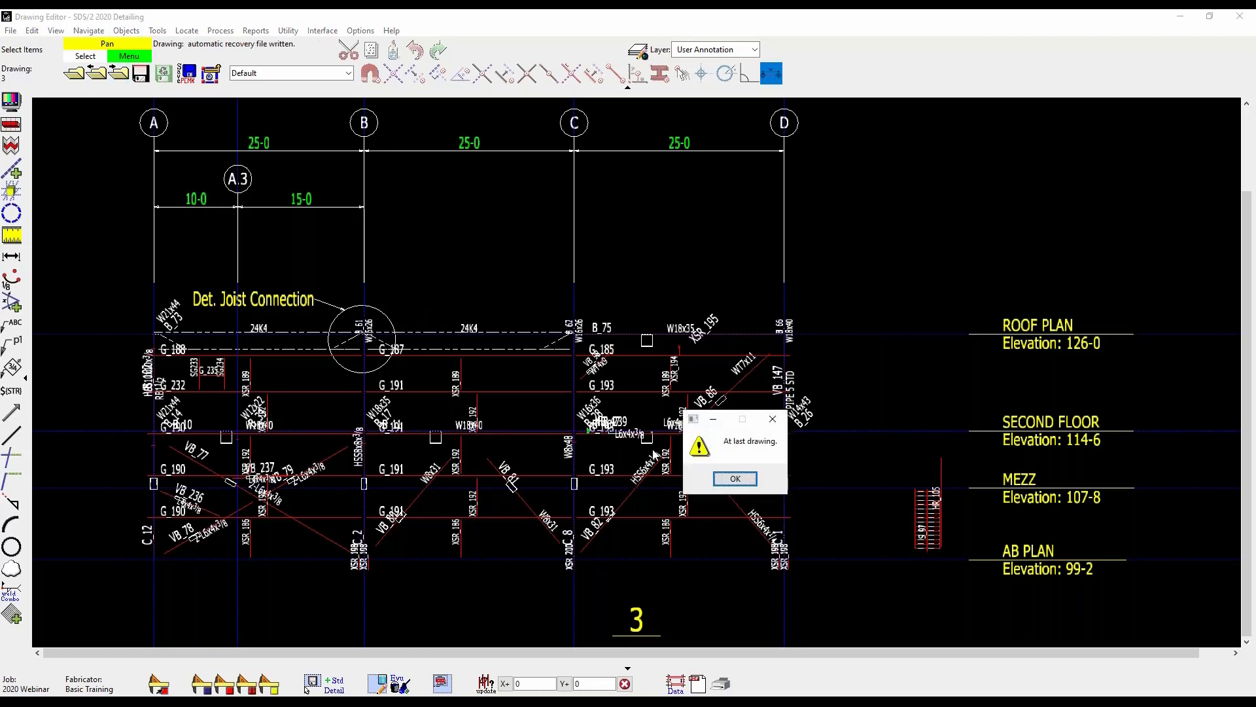
{"action": "left_click", "coordinate": [732, 479]}
{"action": "left_click", "coordinate": [97, 73]}
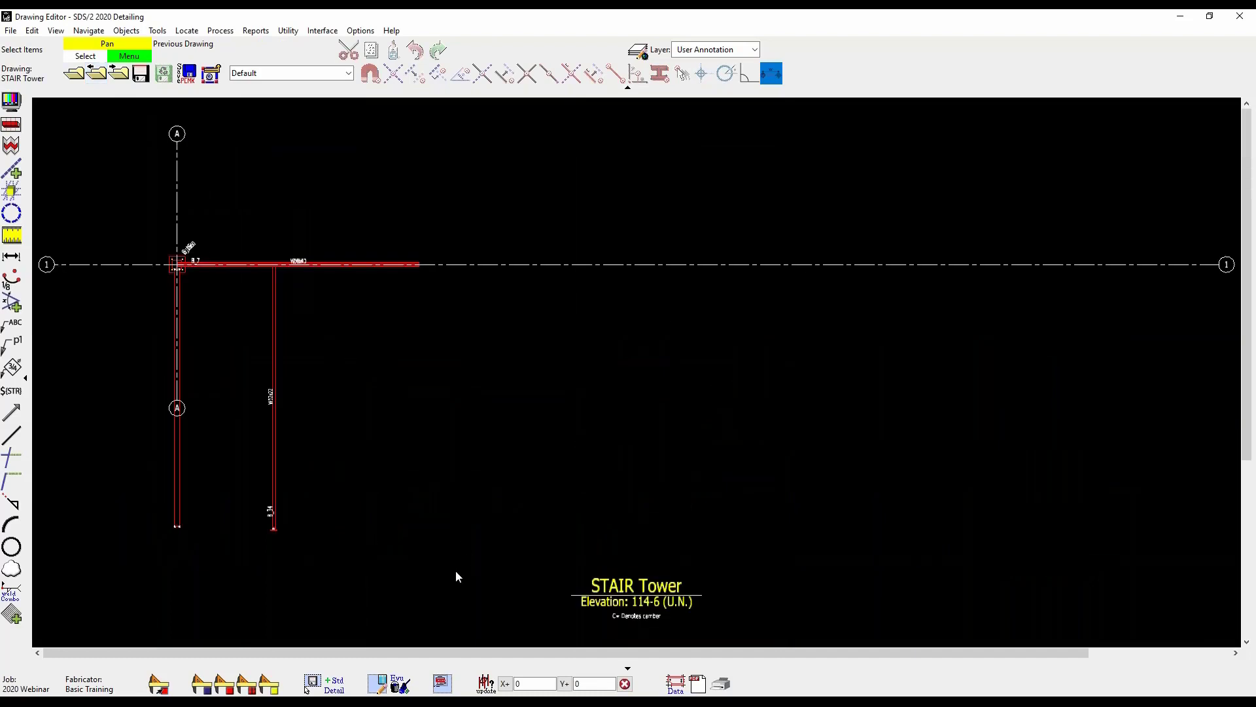
Step: Review the erection views offered for a new sheet item in STAIR Tower and close the list without adding any
{"action": "left_click", "coordinate": [442, 683]}
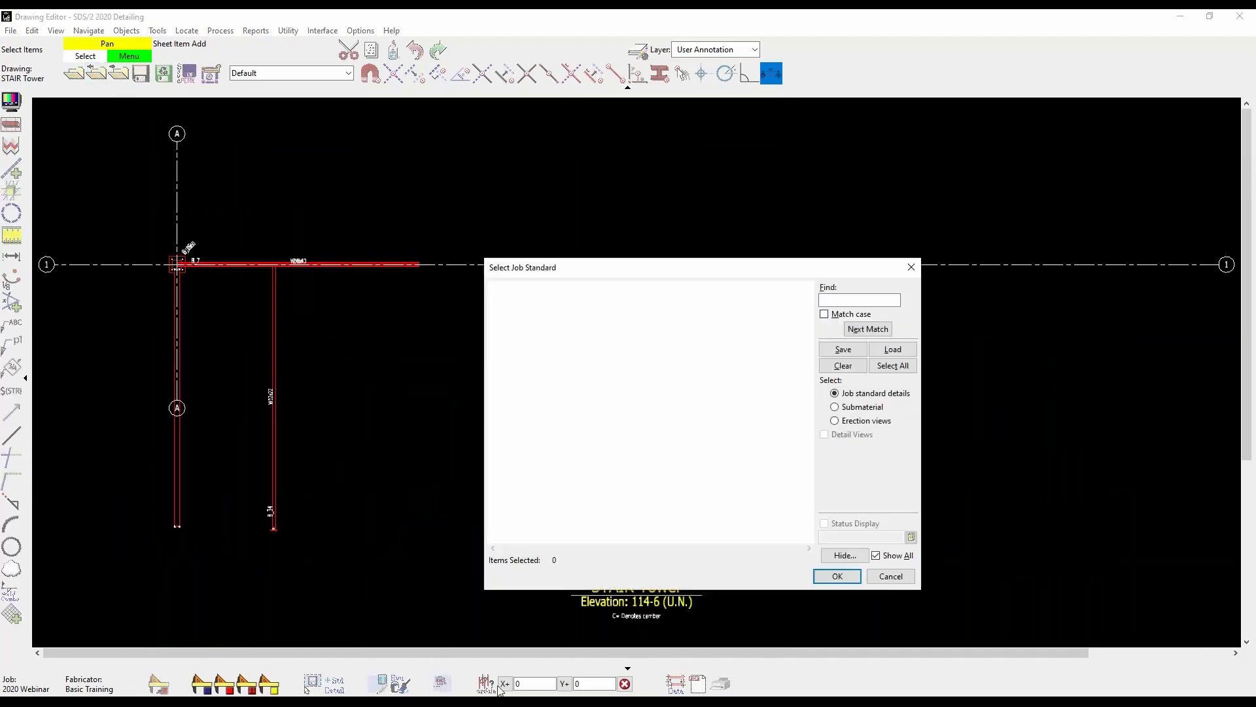
{"action": "left_click", "coordinate": [865, 420]}
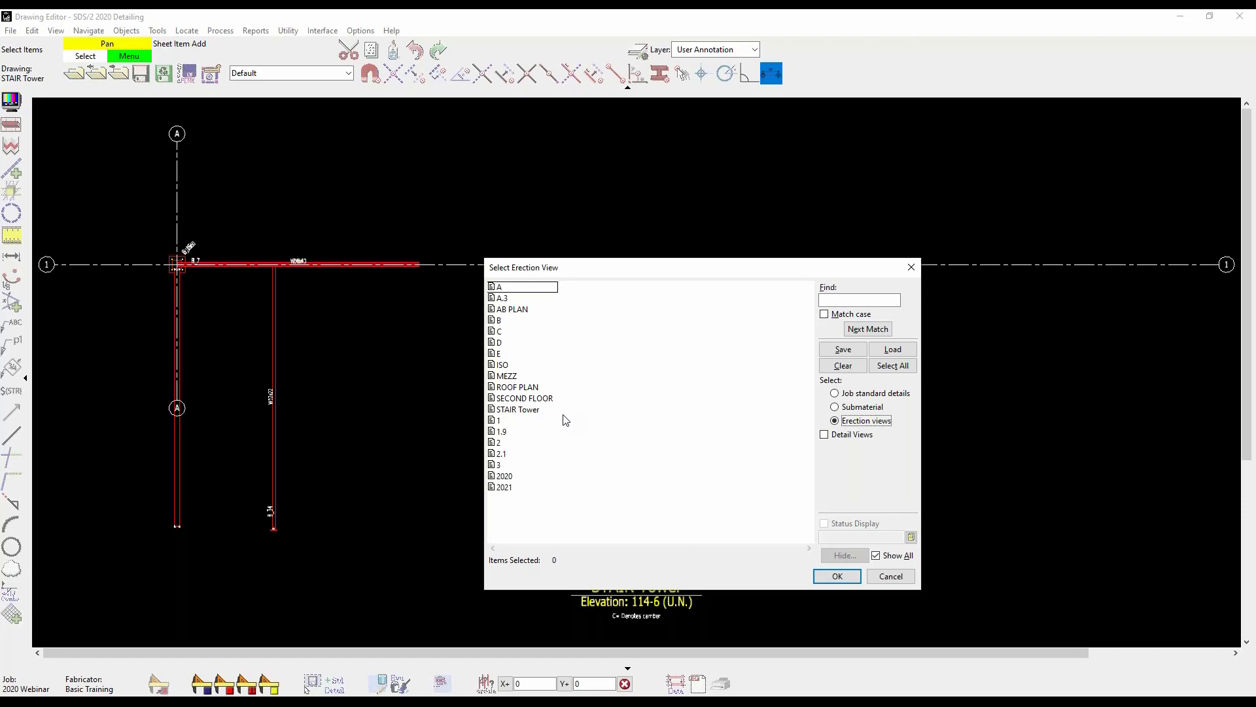
{"action": "left_click", "coordinate": [891, 576]}
{"action": "scroll", "coordinate": [438, 333], "scroll_direction": "down", "scroll_amount": 3}
{"action": "scroll", "coordinate": [480, 424], "scroll_direction": "up", "scroll_amount": 6}
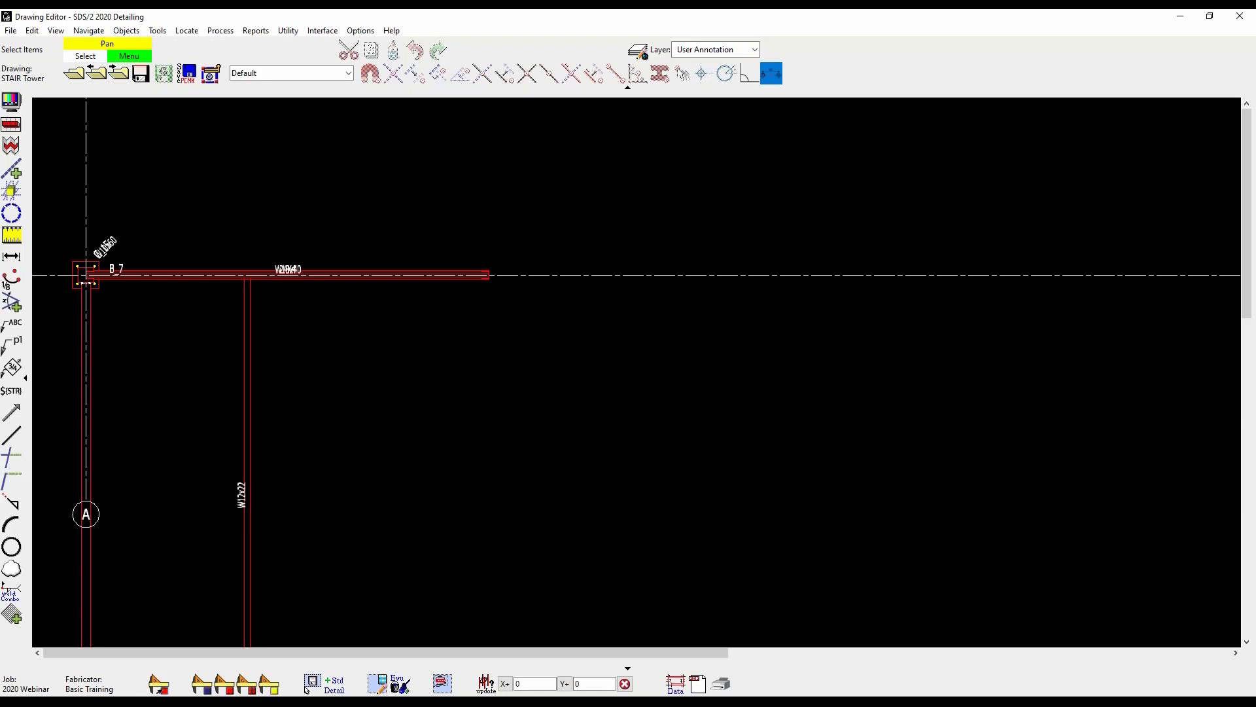
{"action": "key", "text": "alt+Tab"}
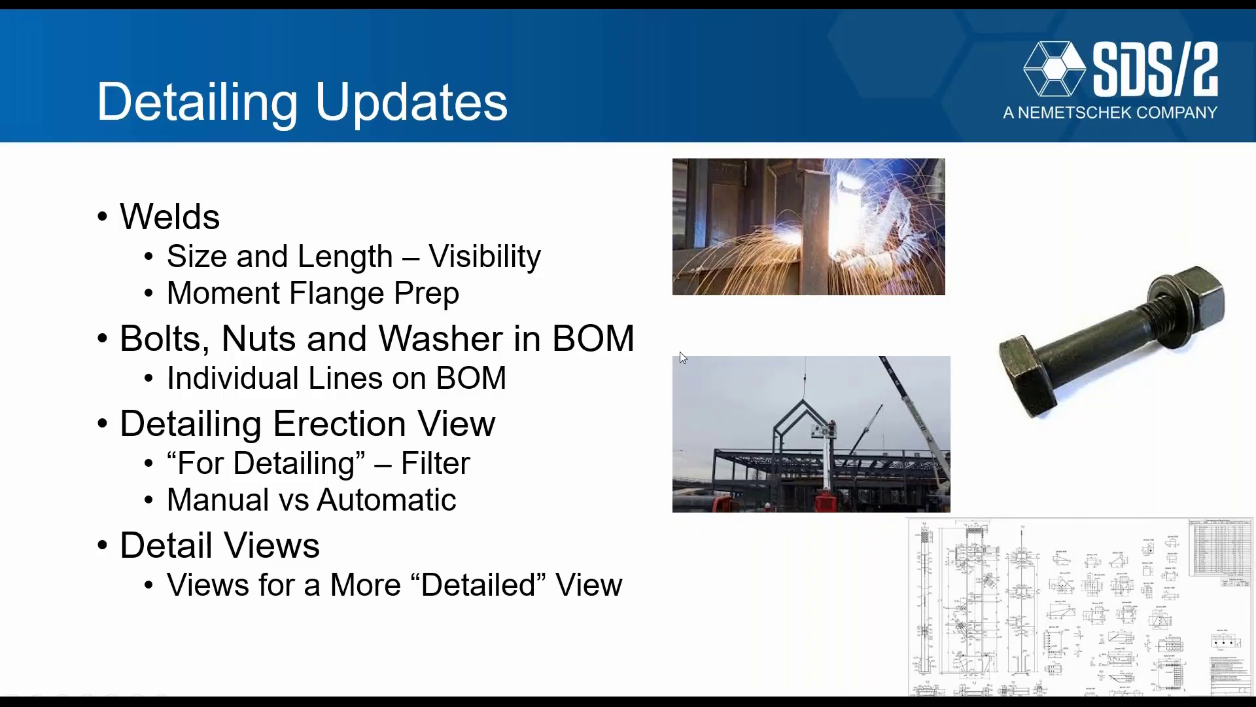
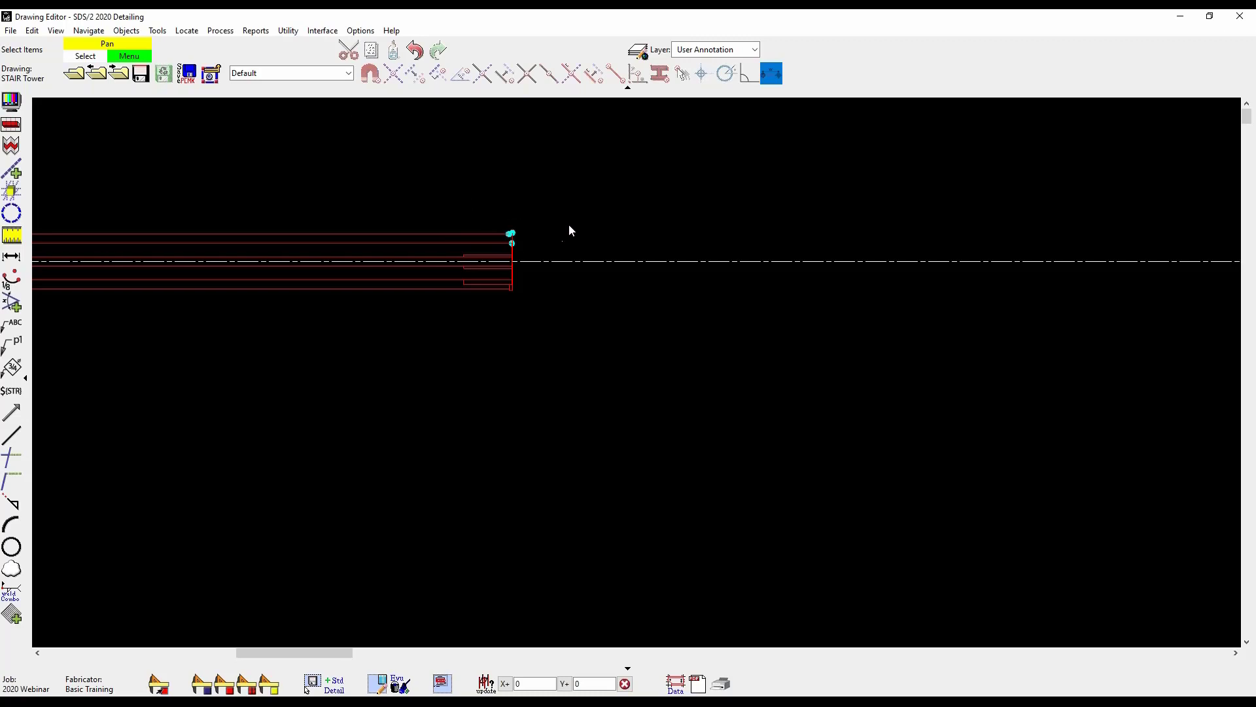
Step: Delete the upper vertical end line at the right end of the beam in the STAIR Tower view
{"action": "left_click", "coordinate": [546, 251]}
{"action": "scroll", "coordinate": [537, 253], "scroll_direction": "up", "scroll_amount": 4}
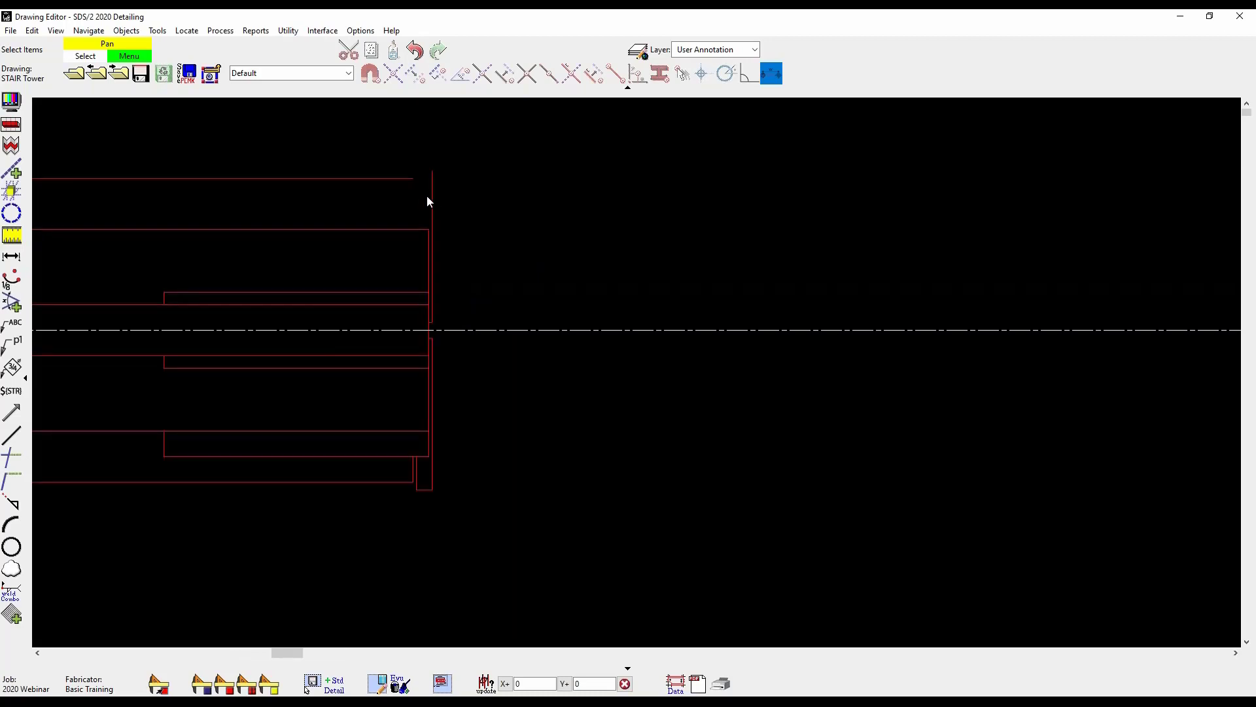
{"action": "left_click", "coordinate": [426, 195]}
{"action": "key", "text": "Delete"}
{"action": "scroll", "coordinate": [510, 155], "scroll_direction": "down", "scroll_amount": 3}
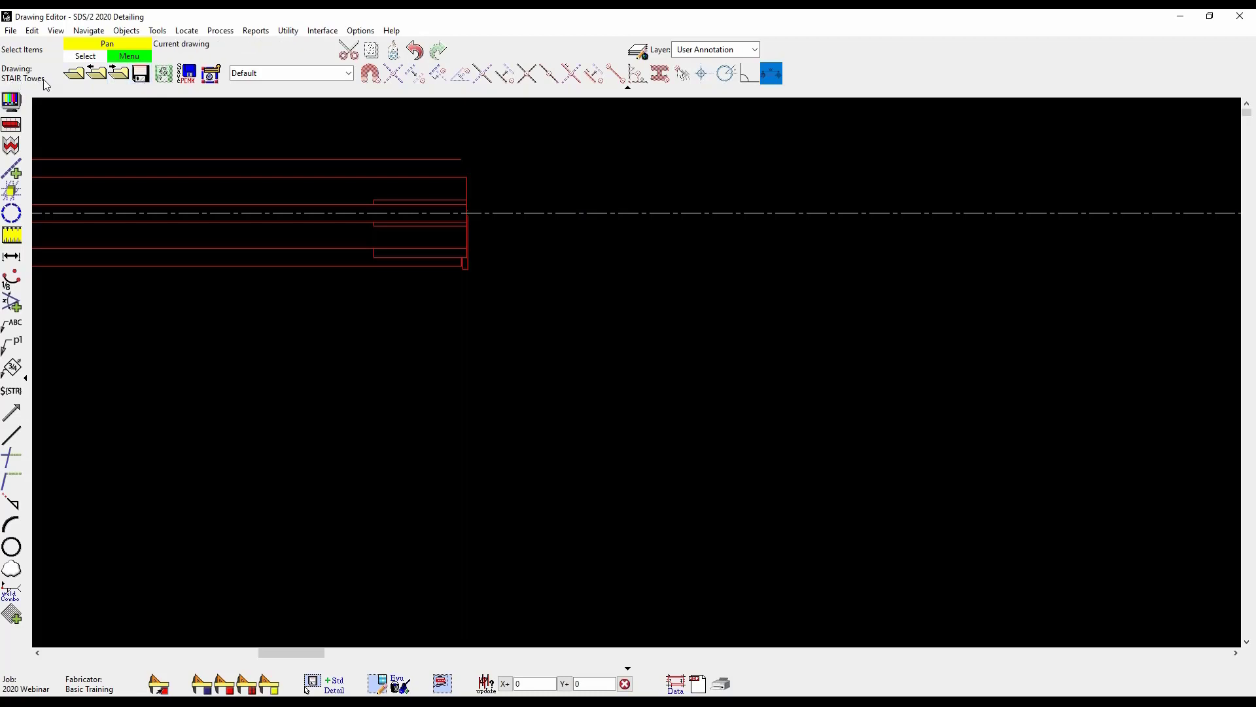
Step: Leave STAIR Tower for the ROOF PLAN drawing and run Detail Erection Views on STAIR Tower from the SDS/2 Main Menu
{"action": "left_click", "coordinate": [96, 72]}
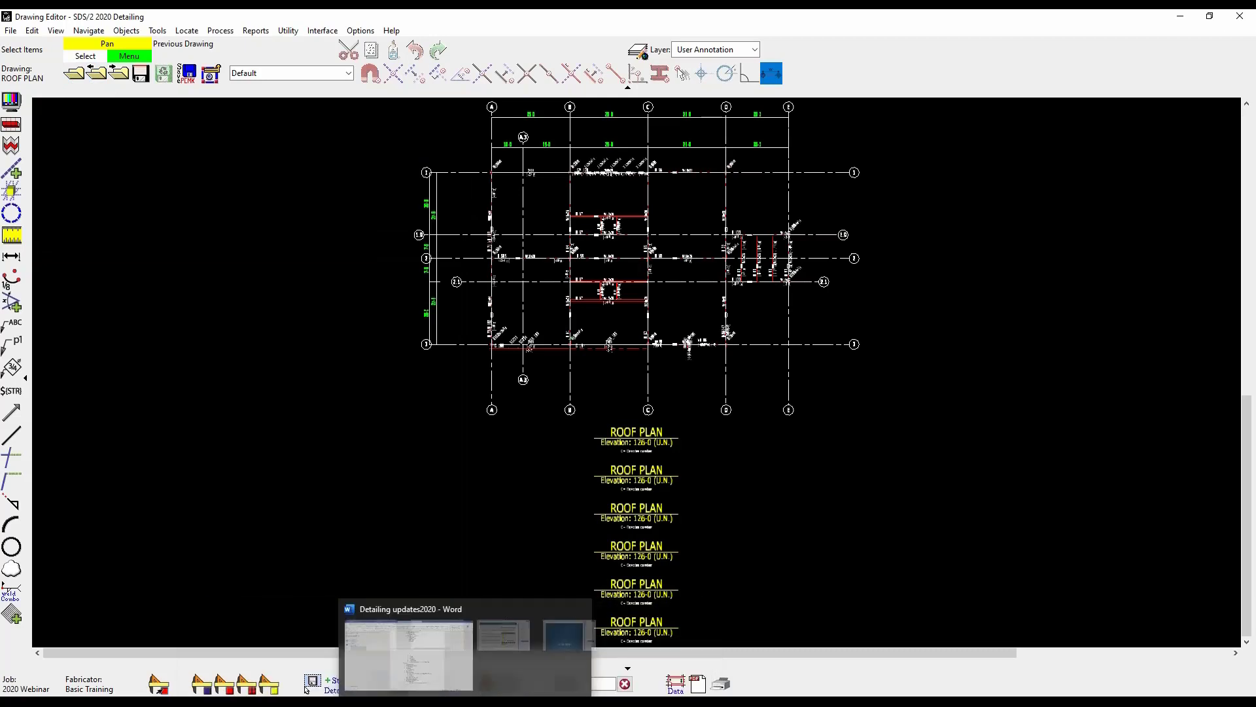
{"action": "mouse_move", "coordinate": [351, 702]}
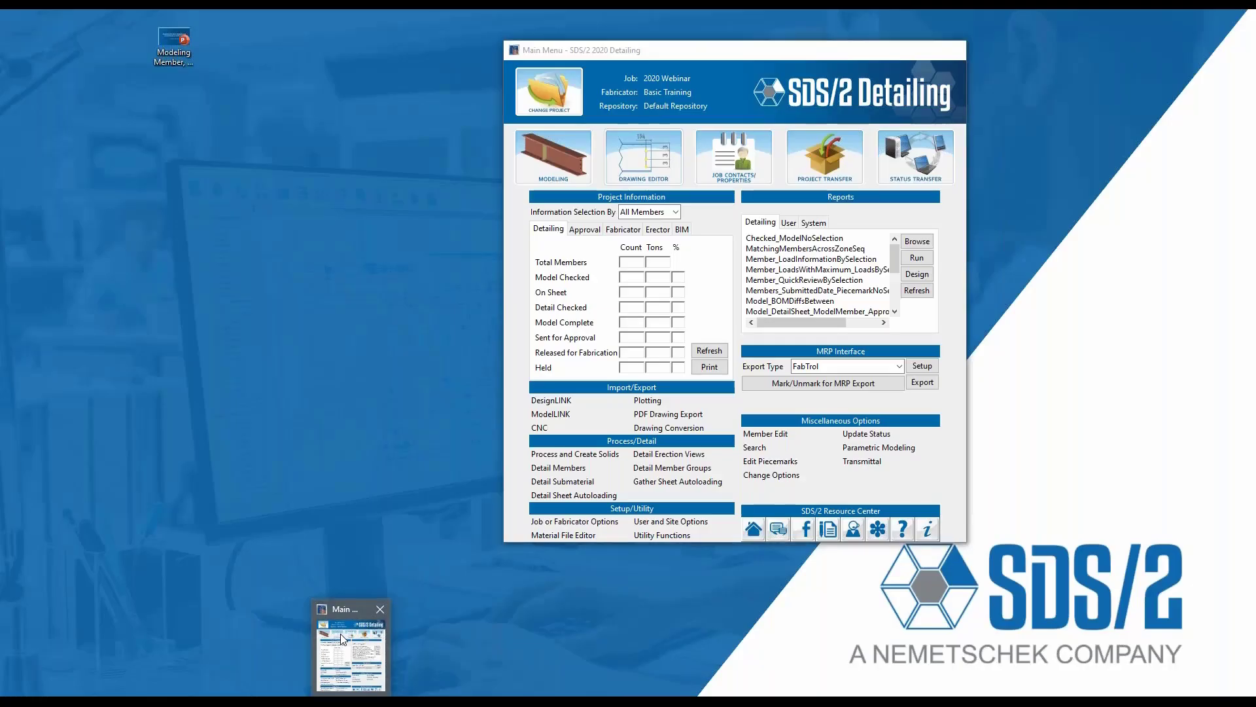
{"action": "left_click", "coordinate": [341, 637]}
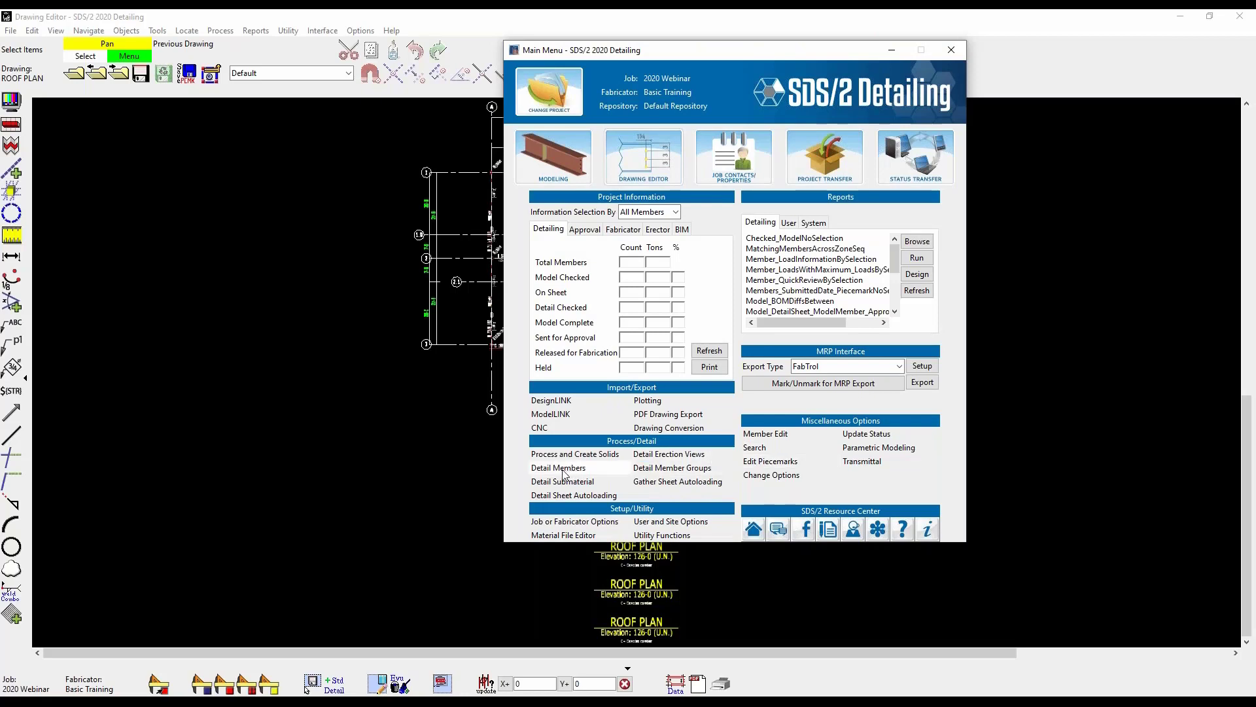
{"action": "left_click", "coordinate": [658, 458]}
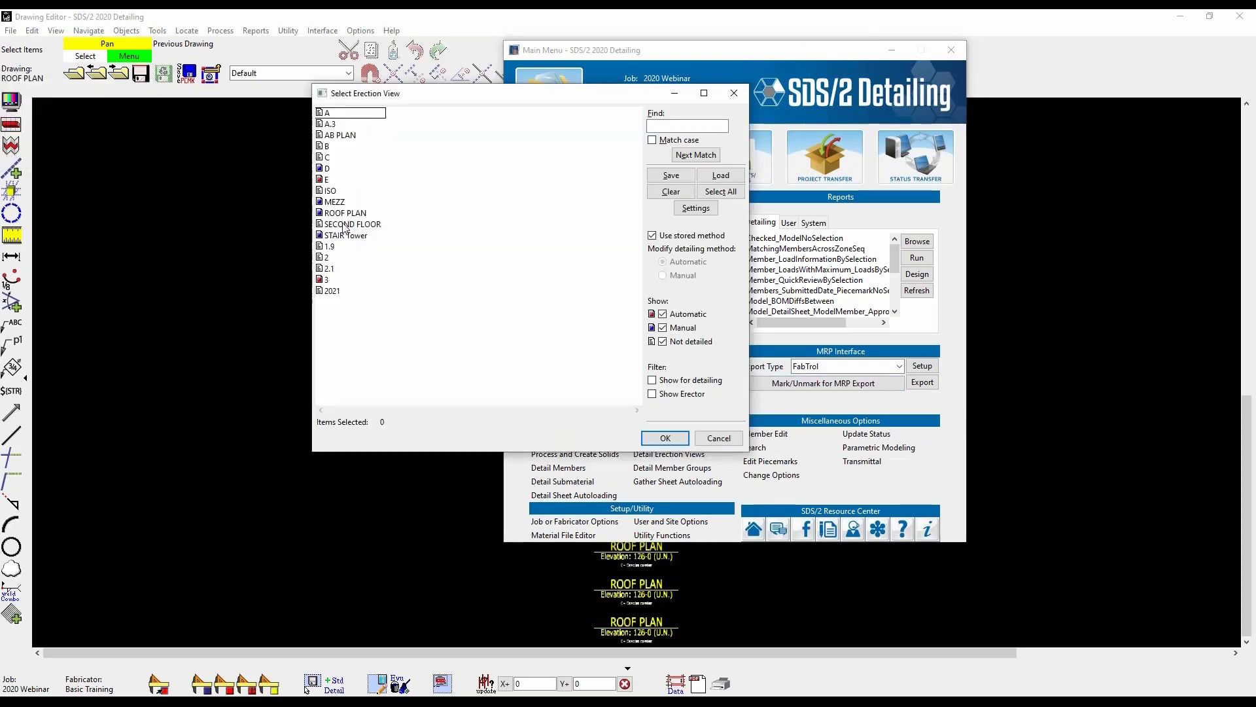
{"action": "left_click", "coordinate": [365, 238]}
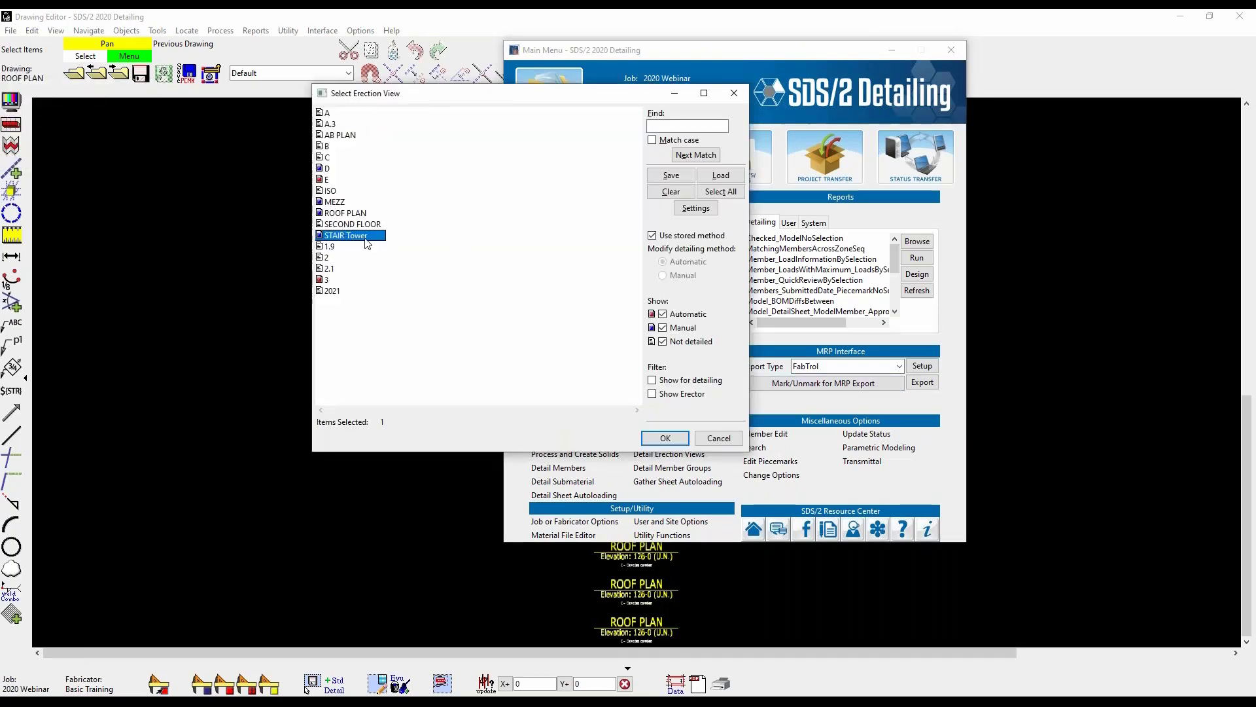
{"action": "left_click", "coordinate": [661, 438]}
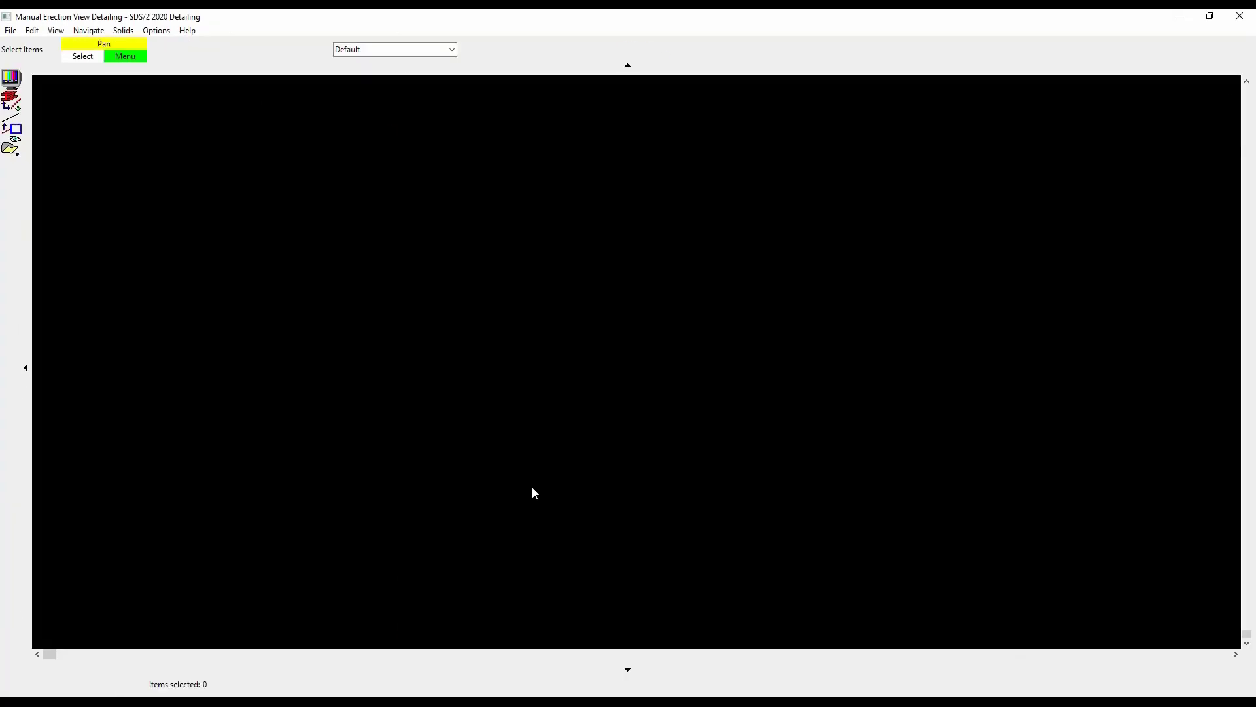
Step: Inspect the beam's end connection in the STAIR Tower view and leave manual erection view detailing
{"action": "scroll", "coordinate": [886, 137], "scroll_direction": "up", "scroll_amount": 6}
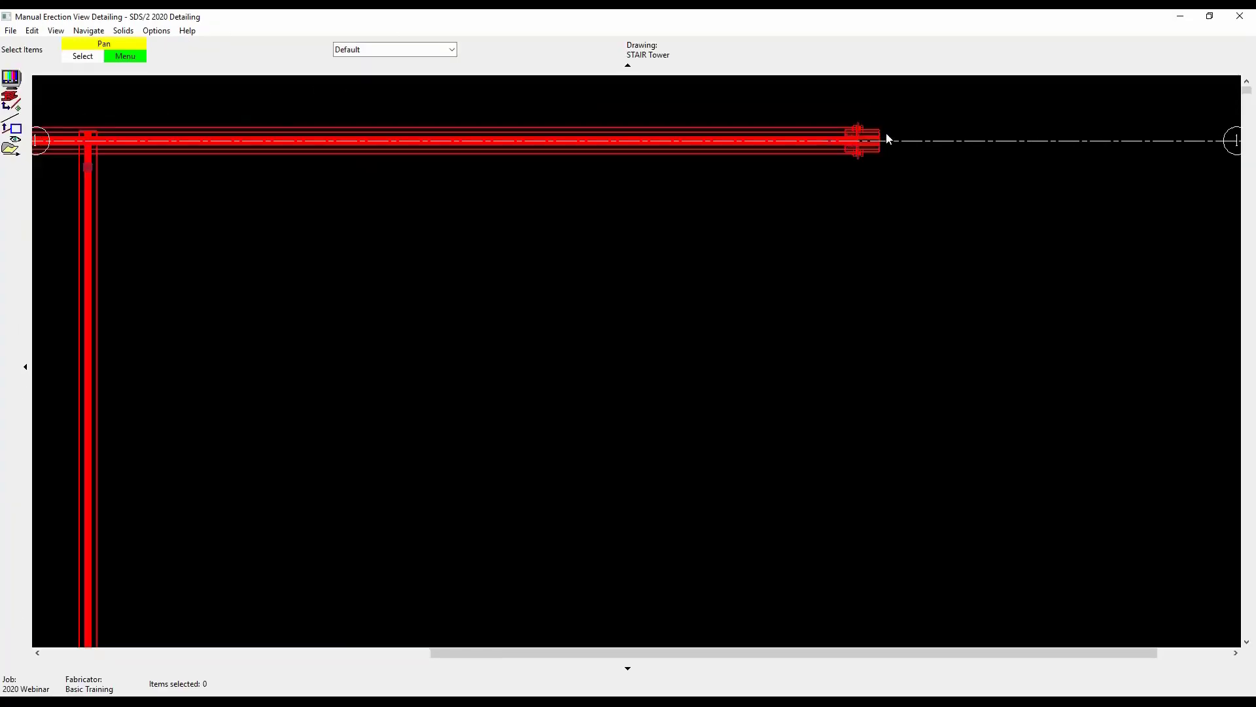
{"action": "scroll", "coordinate": [859, 145], "scroll_direction": "down", "scroll_amount": 5}
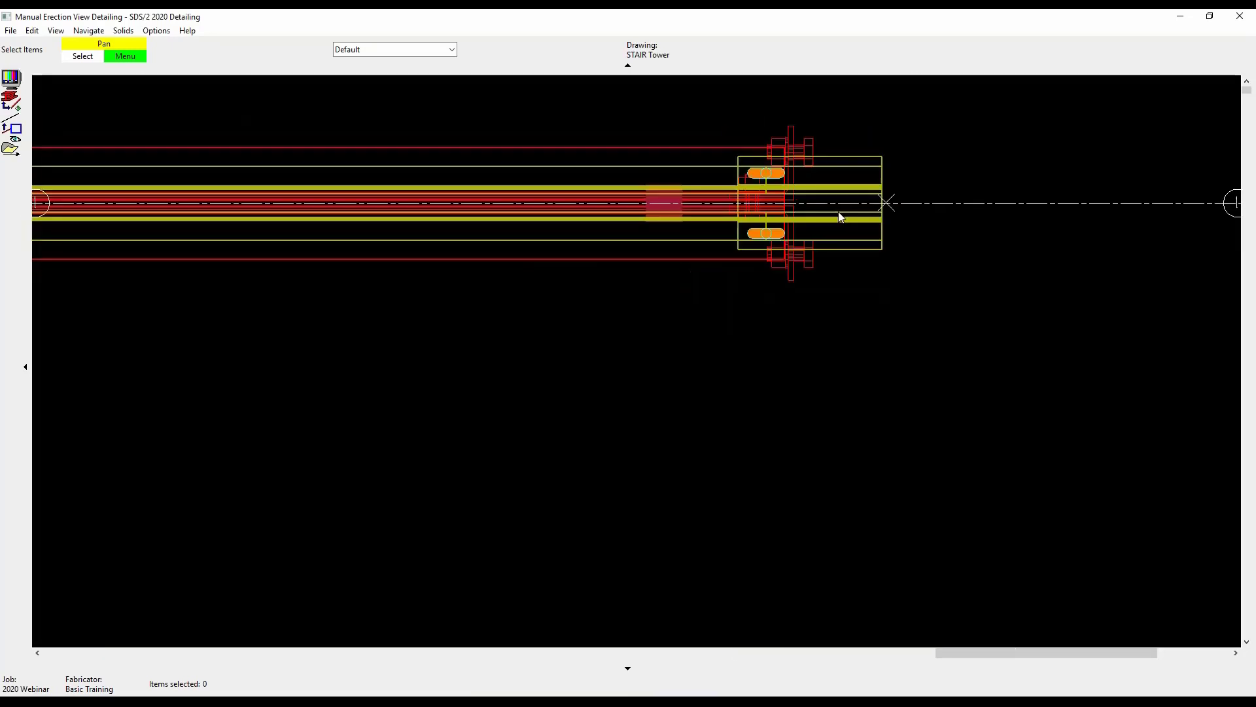
{"action": "left_click", "coordinate": [14, 151]}
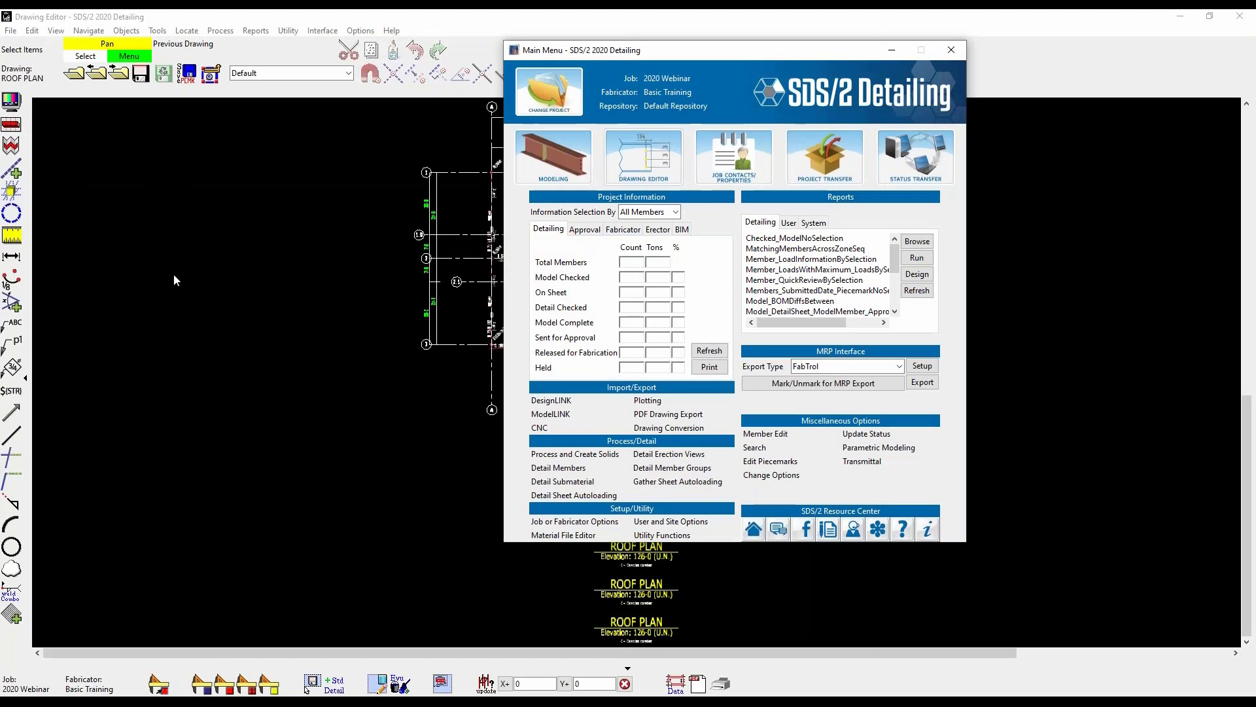
Step: Return to the STAIR Tower drawing and examine the beam's end connection and the bolts around it
{"action": "left_click", "coordinate": [174, 274]}
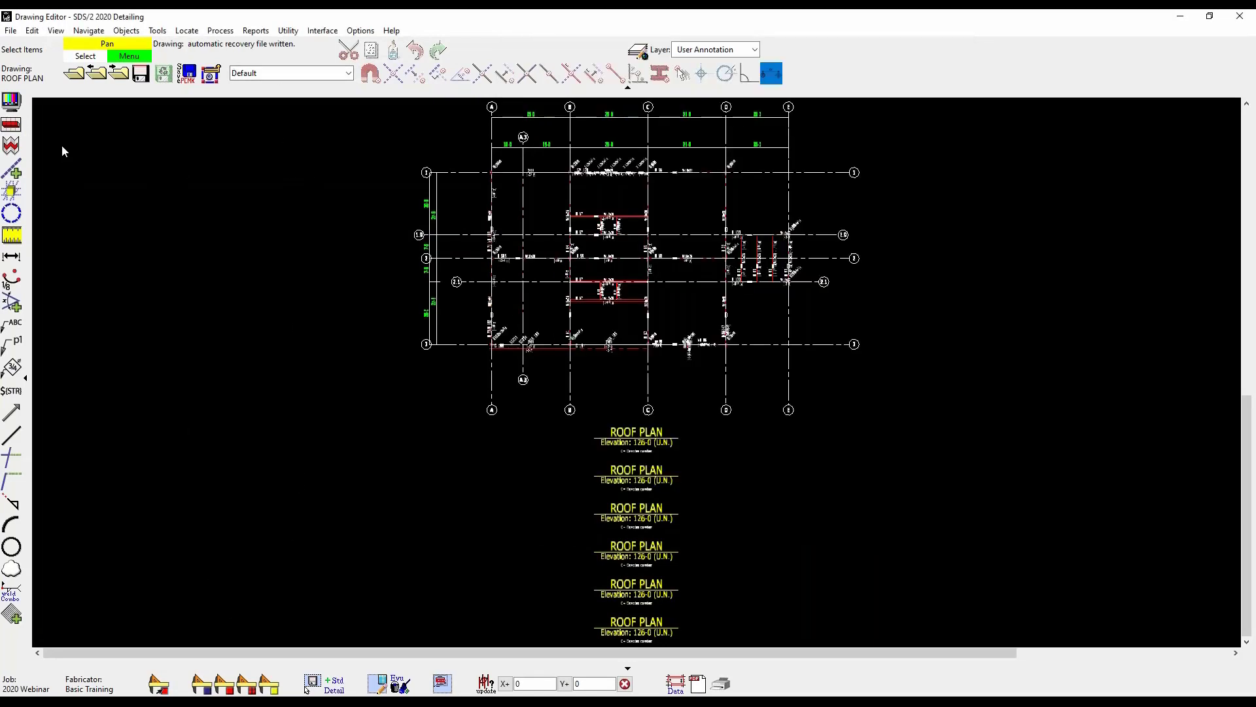
{"action": "left_click", "coordinate": [118, 73]}
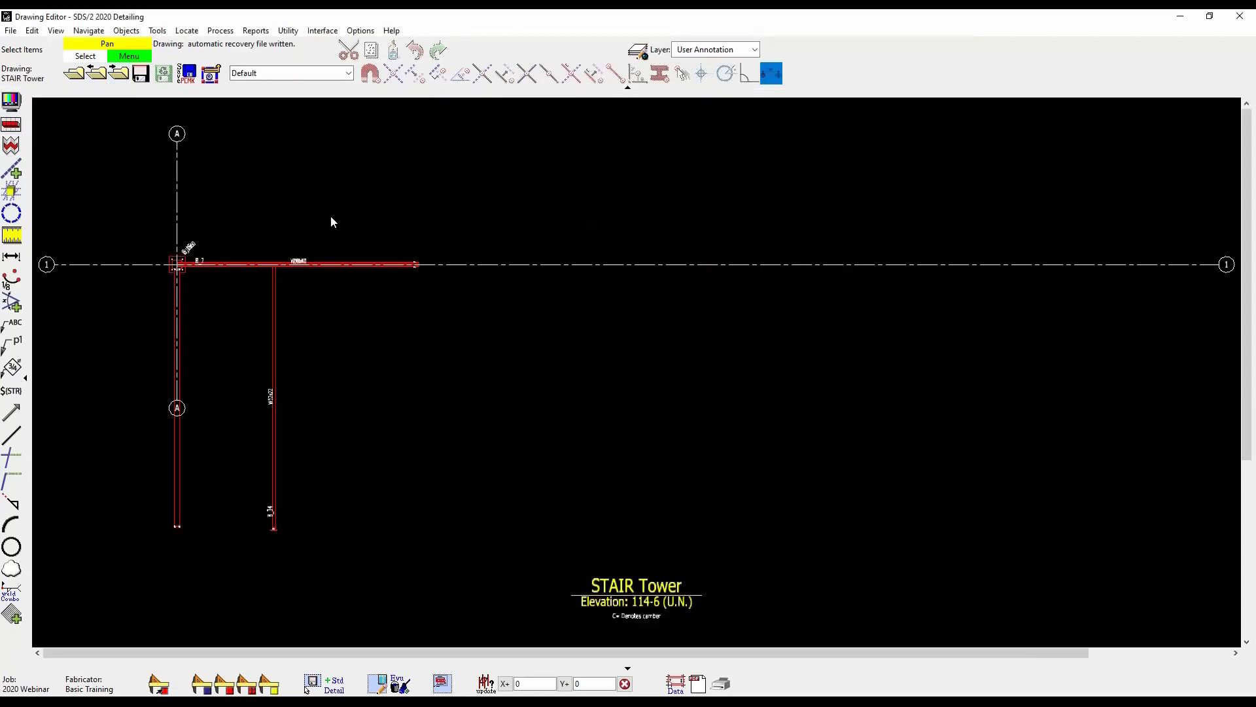
{"action": "scroll", "coordinate": [500, 348], "scroll_direction": "up", "scroll_amount": 3}
{"action": "scroll", "coordinate": [437, 278], "scroll_direction": "up", "scroll_amount": 2}
{"action": "scroll", "coordinate": [438, 281], "scroll_direction": "up", "scroll_amount": 3}
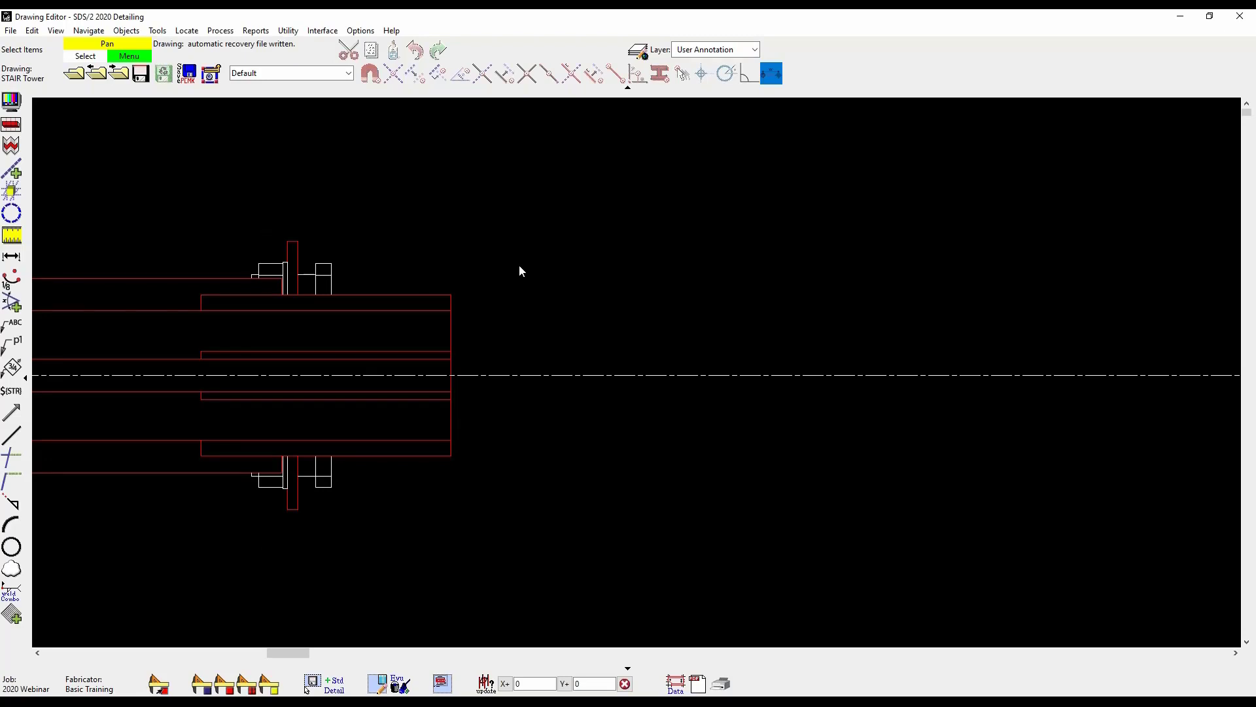
{"action": "scroll", "coordinate": [618, 247], "scroll_direction": "down", "scroll_amount": 6}
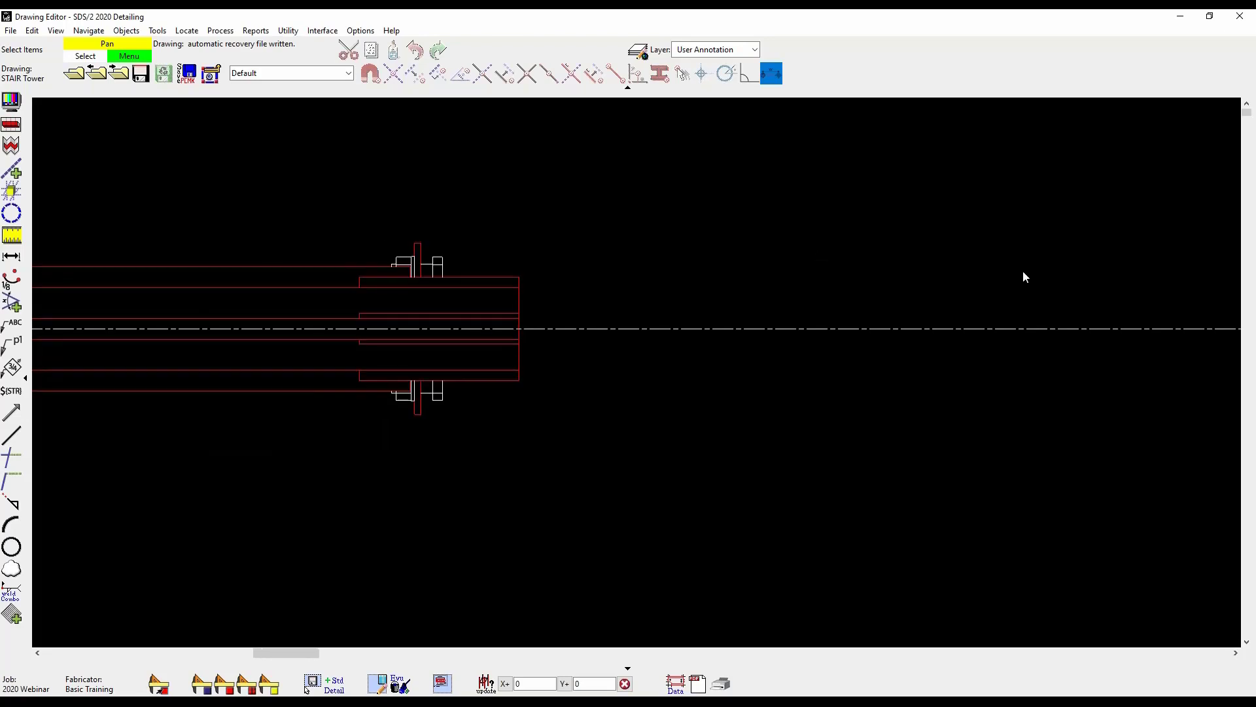
{"action": "scroll", "coordinate": [1139, 300], "scroll_direction": "down", "scroll_amount": 2}
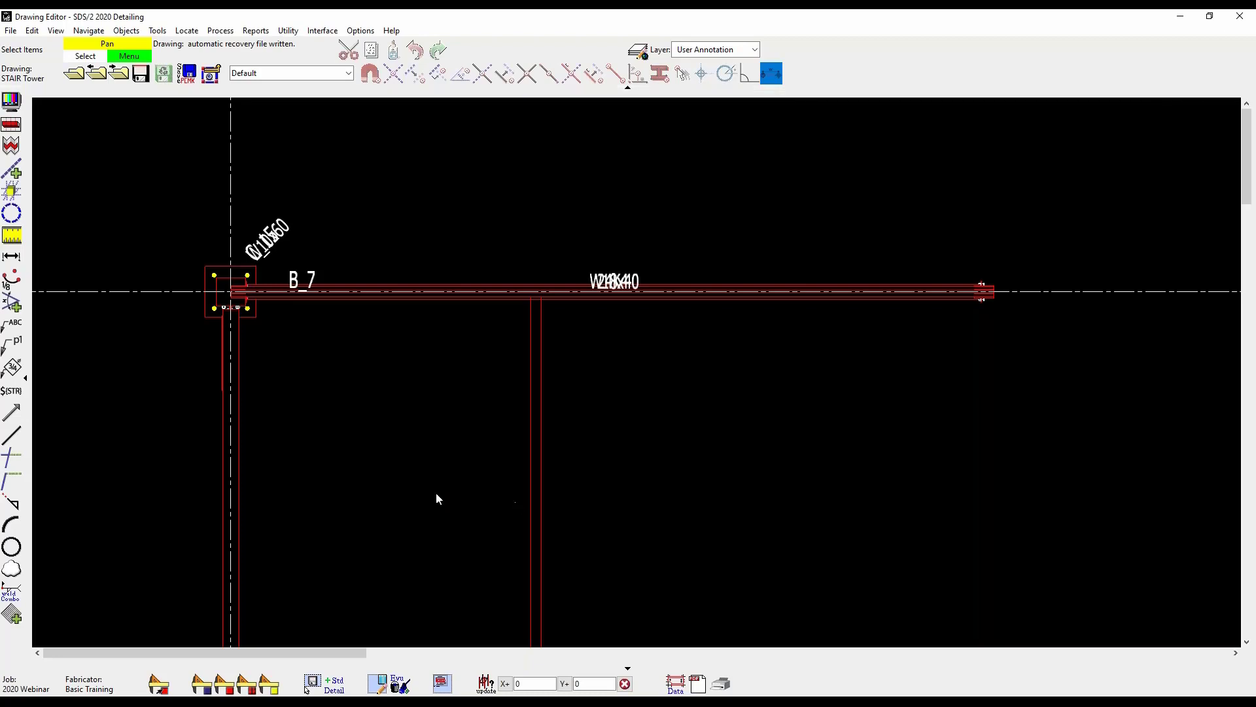
Step: Switch to Modeling and isolate beam B_9 and its supporting column by hiding all unselected members
{"action": "mouse_move", "coordinate": [545, 695]}
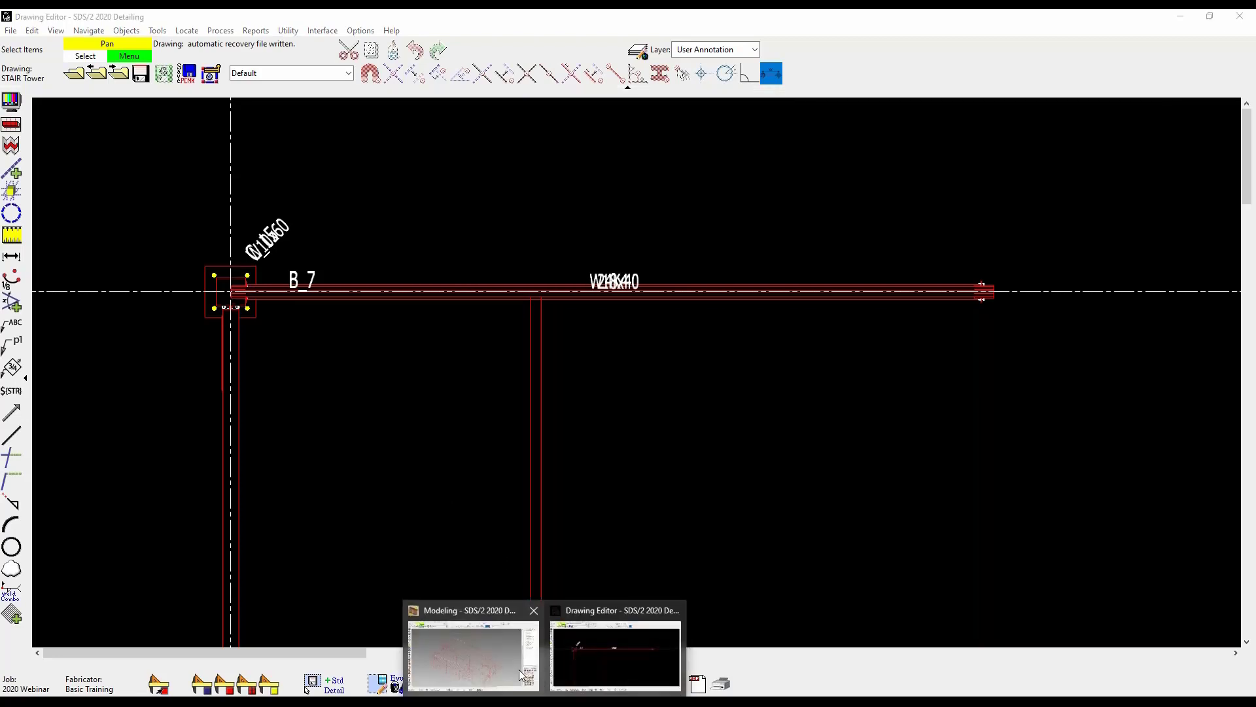
{"action": "left_click", "coordinate": [474, 649]}
{"action": "scroll", "coordinate": [558, 286], "scroll_direction": "up", "scroll_amount": 8}
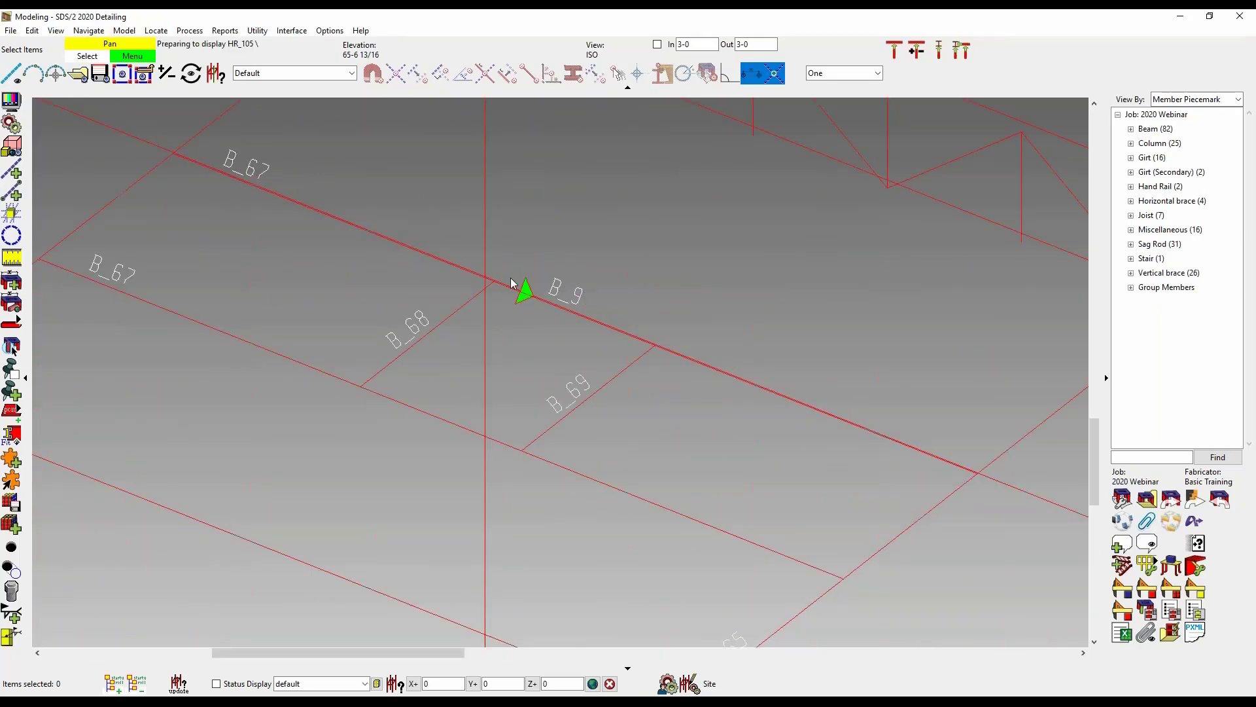
{"action": "scroll", "coordinate": [466, 281], "scroll_direction": "up", "scroll_amount": 3}
{"action": "scroll", "coordinate": [465, 282], "scroll_direction": "up", "scroll_amount": 6}
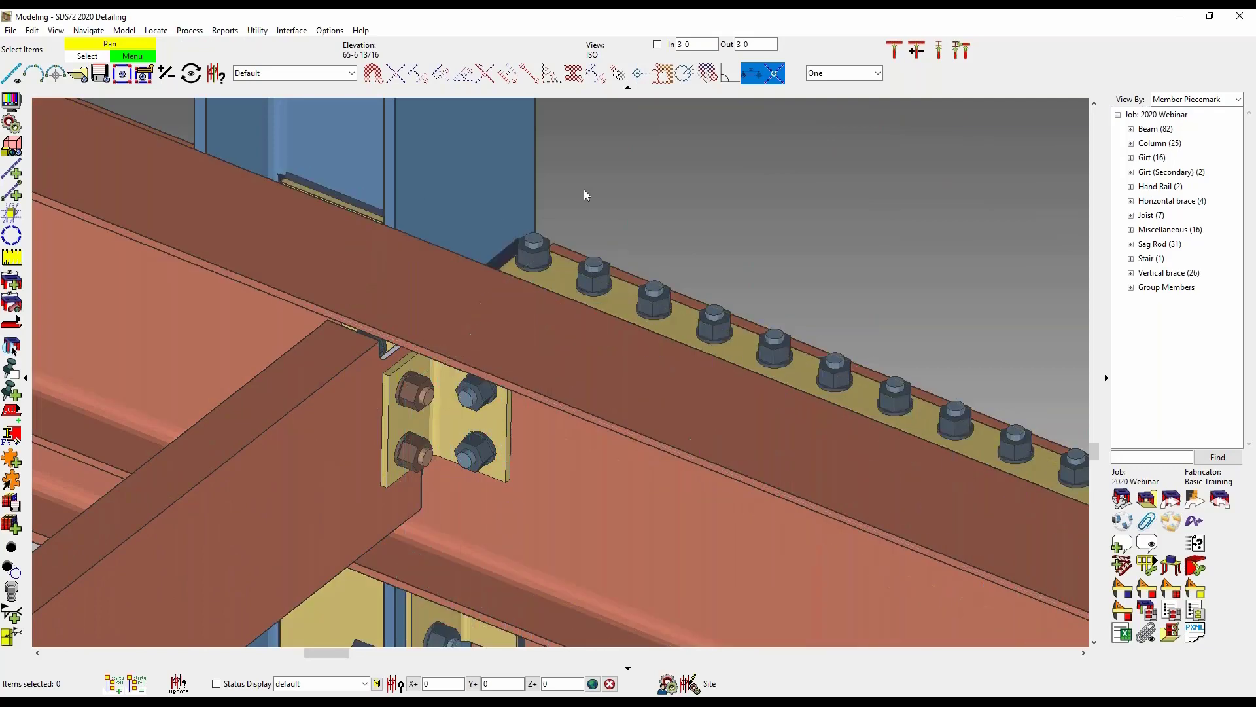
{"action": "left_click_drag", "start_coordinate": [586, 190], "coordinate": [500, 259]}
{"action": "right_click", "coordinate": [624, 324]}
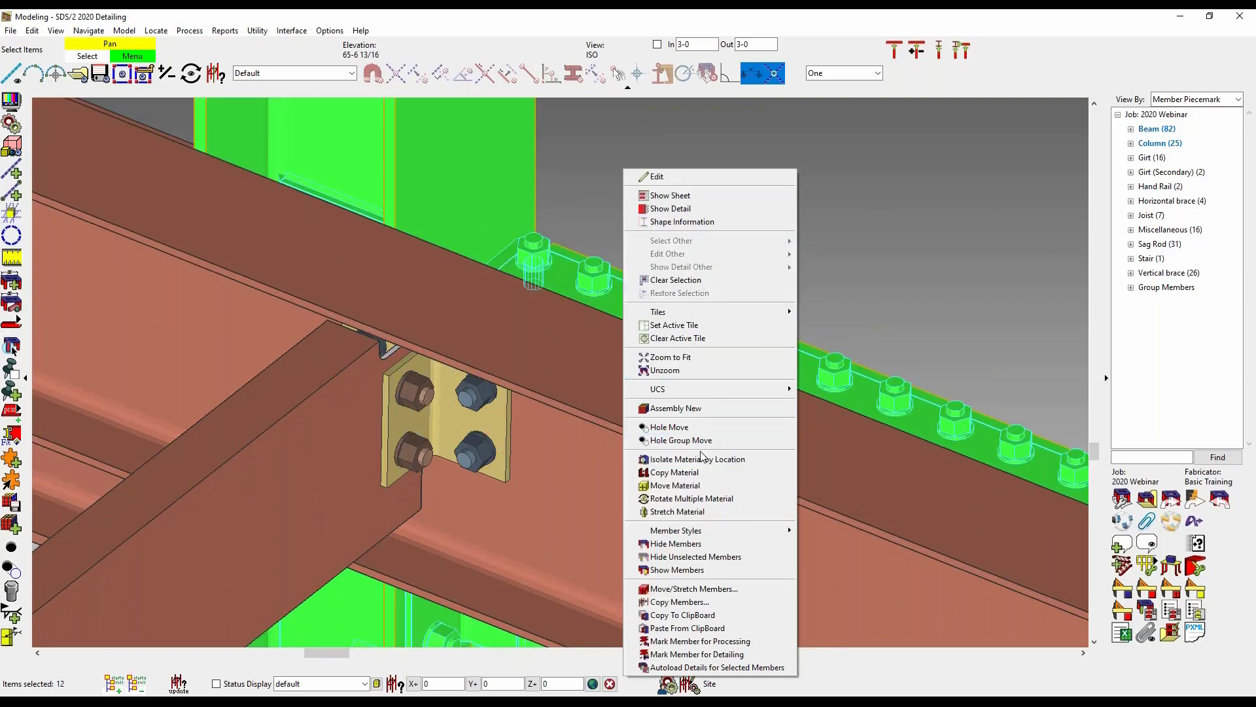
{"action": "left_click", "coordinate": [698, 557]}
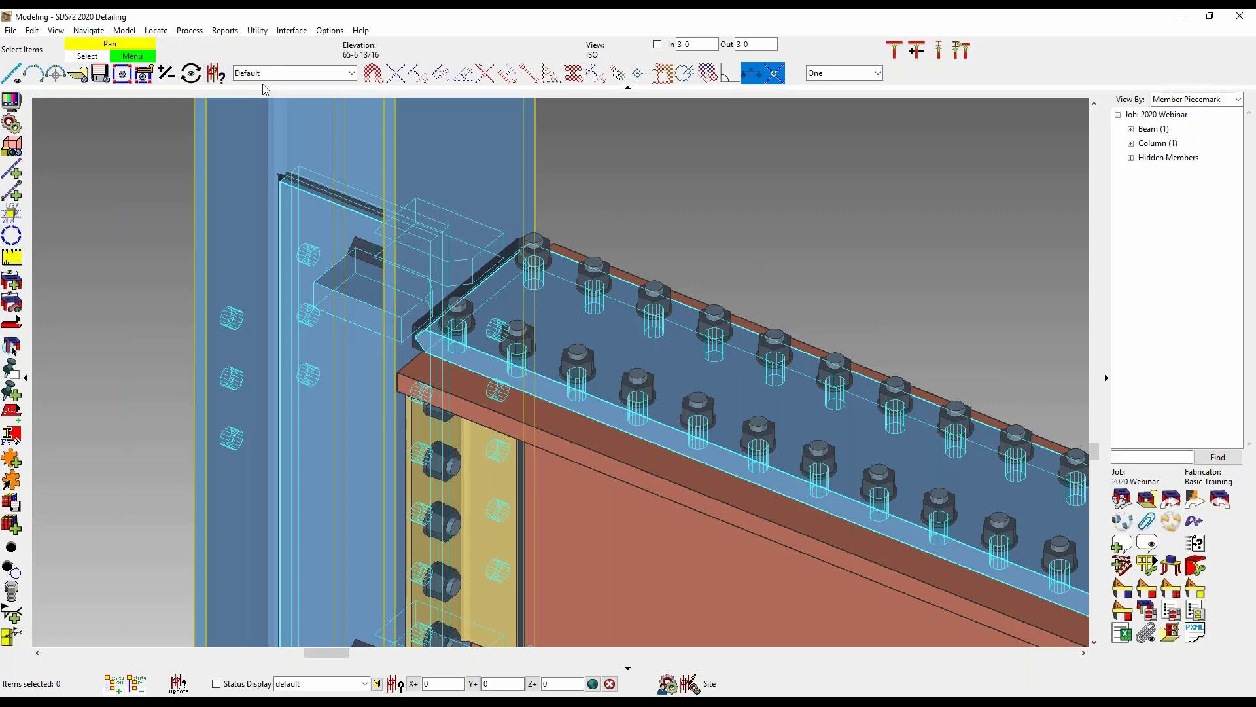
Step: Restrict selection to welds and change the arrow-side type of the weld joining the beam's top flange plate to the column
{"action": "left_click", "coordinate": [327, 72]}
{"action": "left_click", "coordinate": [314, 198]}
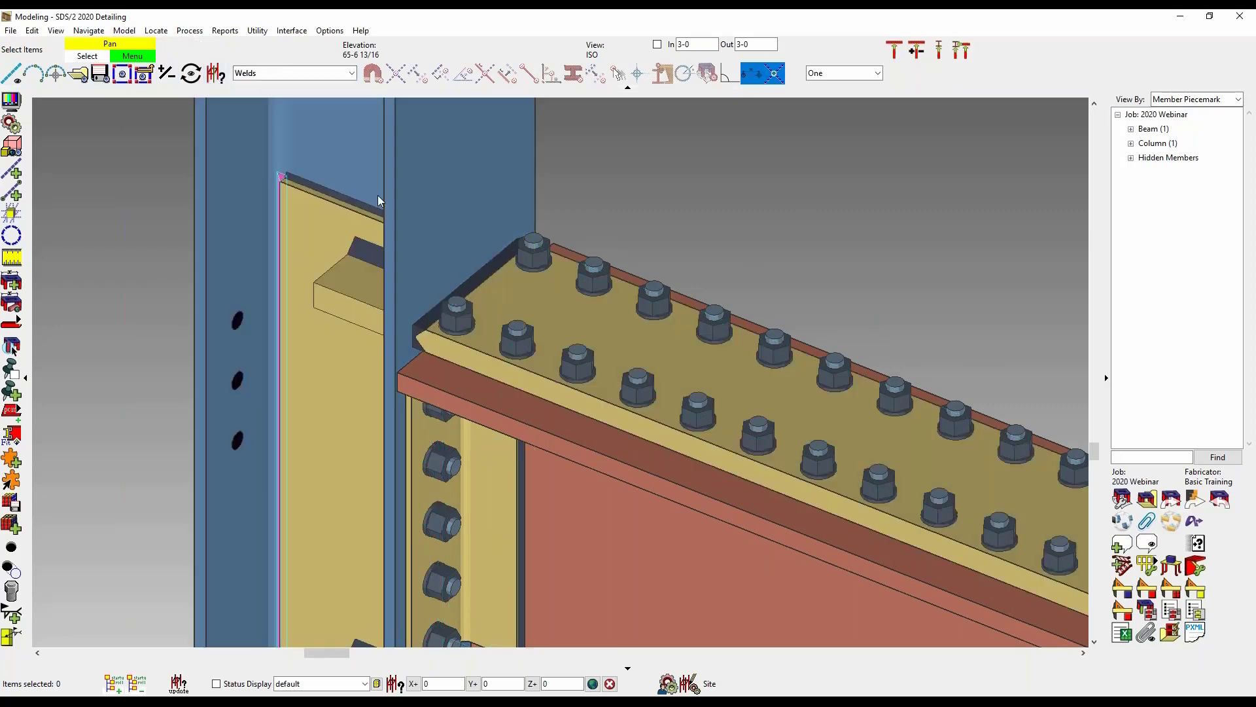
{"action": "left_click", "coordinate": [484, 275]}
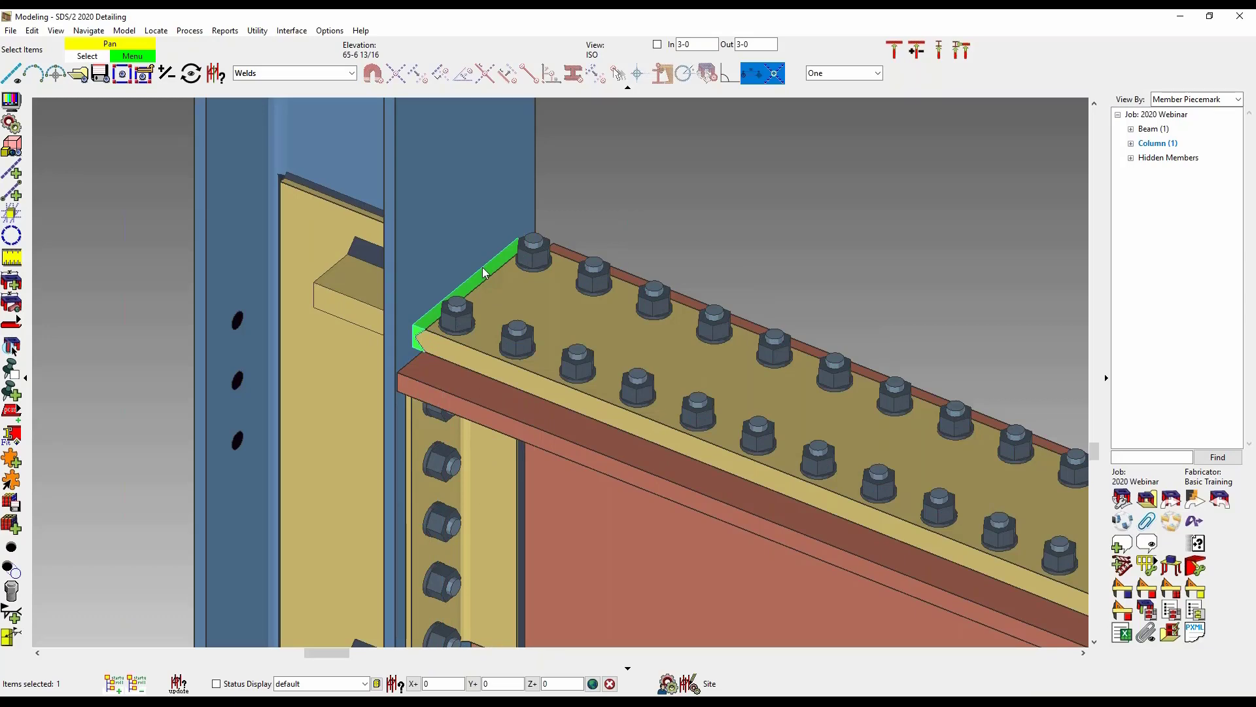
{"action": "left_click", "coordinate": [490, 275]}
{"action": "double_click", "coordinate": [487, 274]}
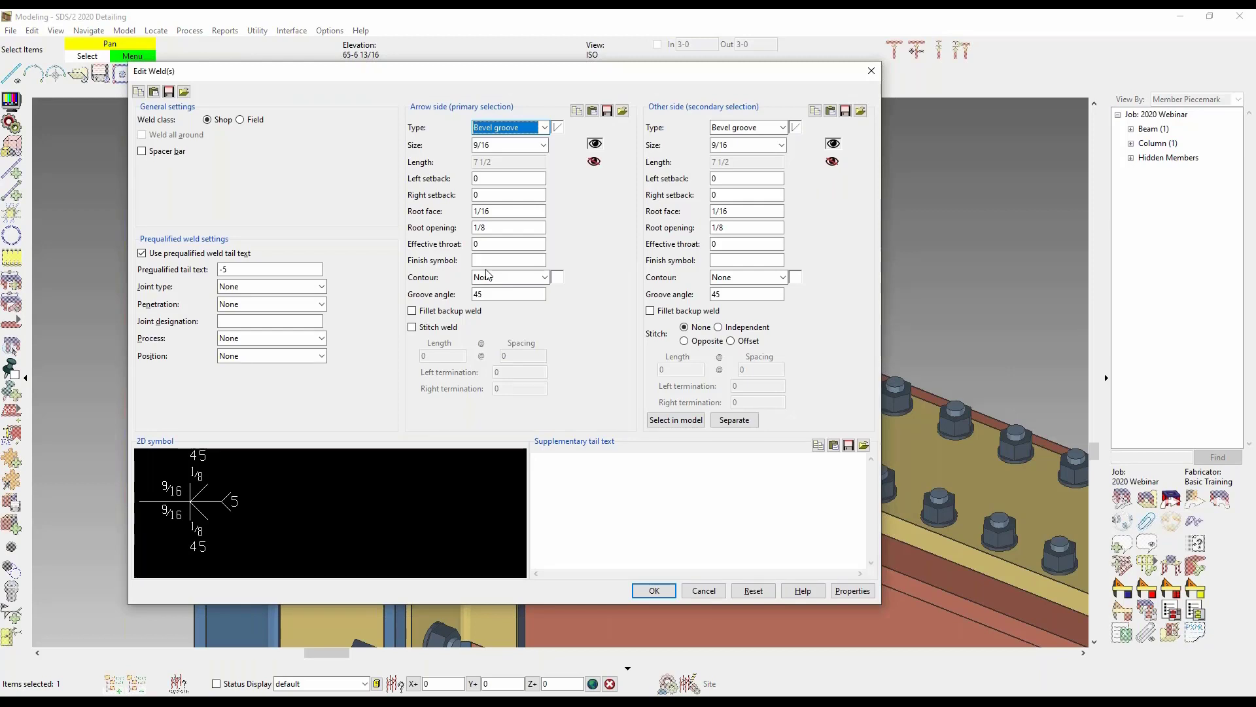
{"action": "left_click", "coordinate": [544, 128]}
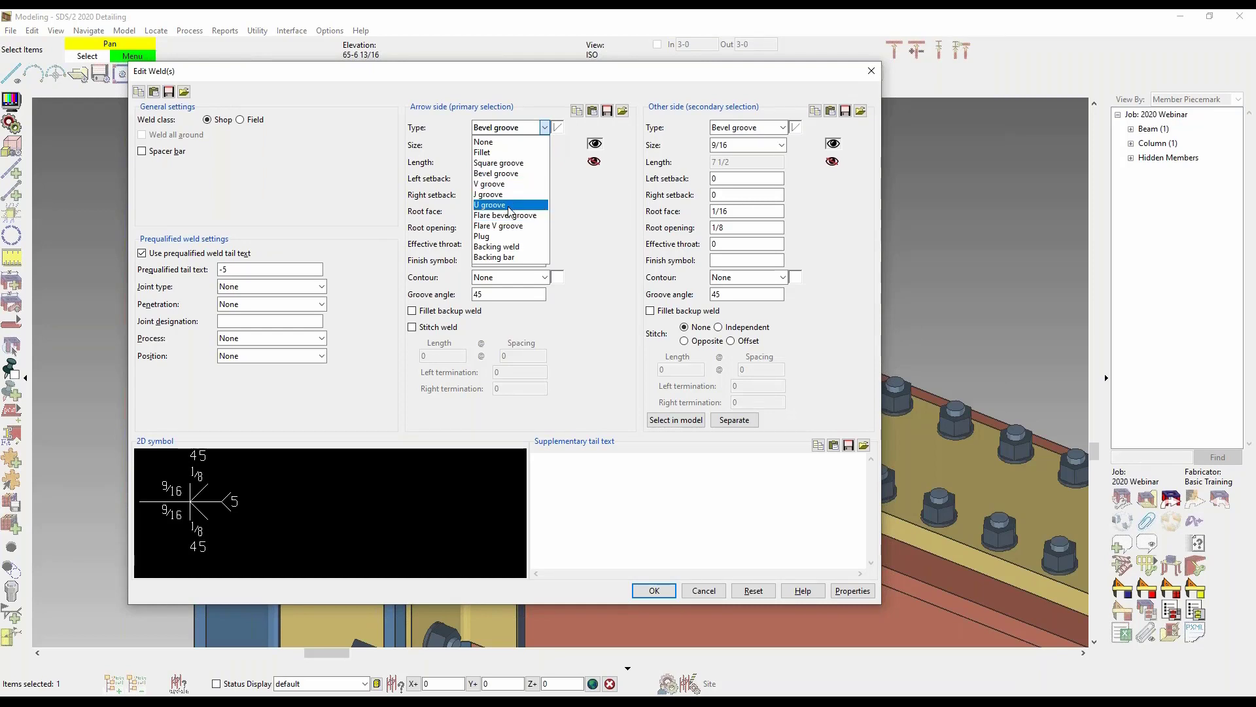
{"action": "left_click", "coordinate": [510, 215]}
{"action": "left_click", "coordinate": [654, 591]}
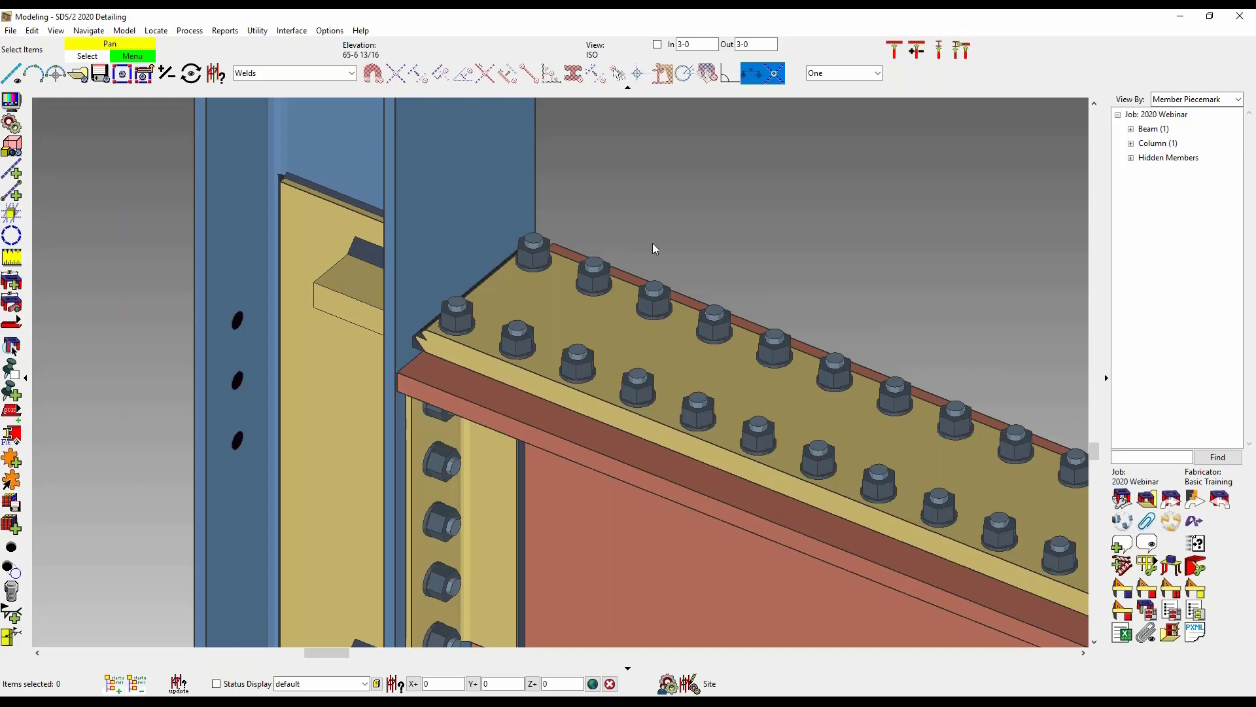
Step: Restore the Default selection filter and check the left-end Graphical connection setting in beam B_9's edit window
{"action": "right_click", "coordinate": [563, 162]}
{"action": "left_click", "coordinate": [609, 131]}
{"action": "left_click", "coordinate": [352, 73]}
{"action": "left_click", "coordinate": [327, 90]}
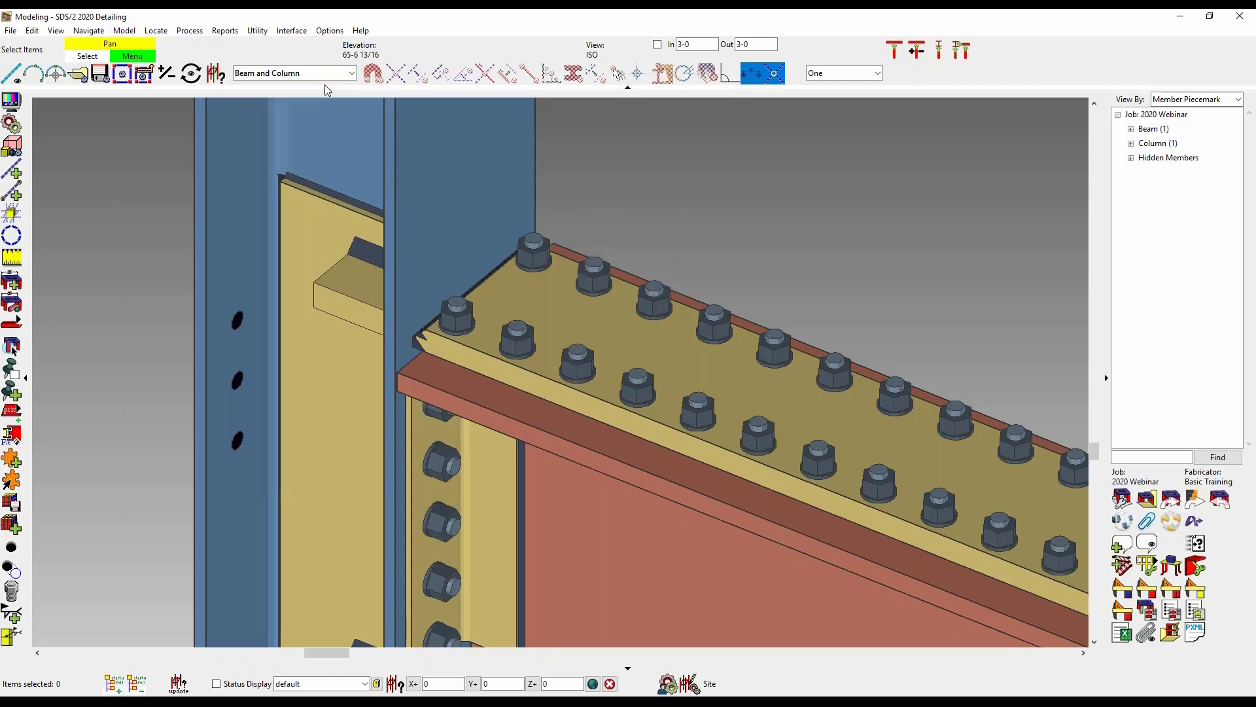
{"action": "left_click", "coordinate": [327, 74]}
{"action": "left_click", "coordinate": [317, 97]}
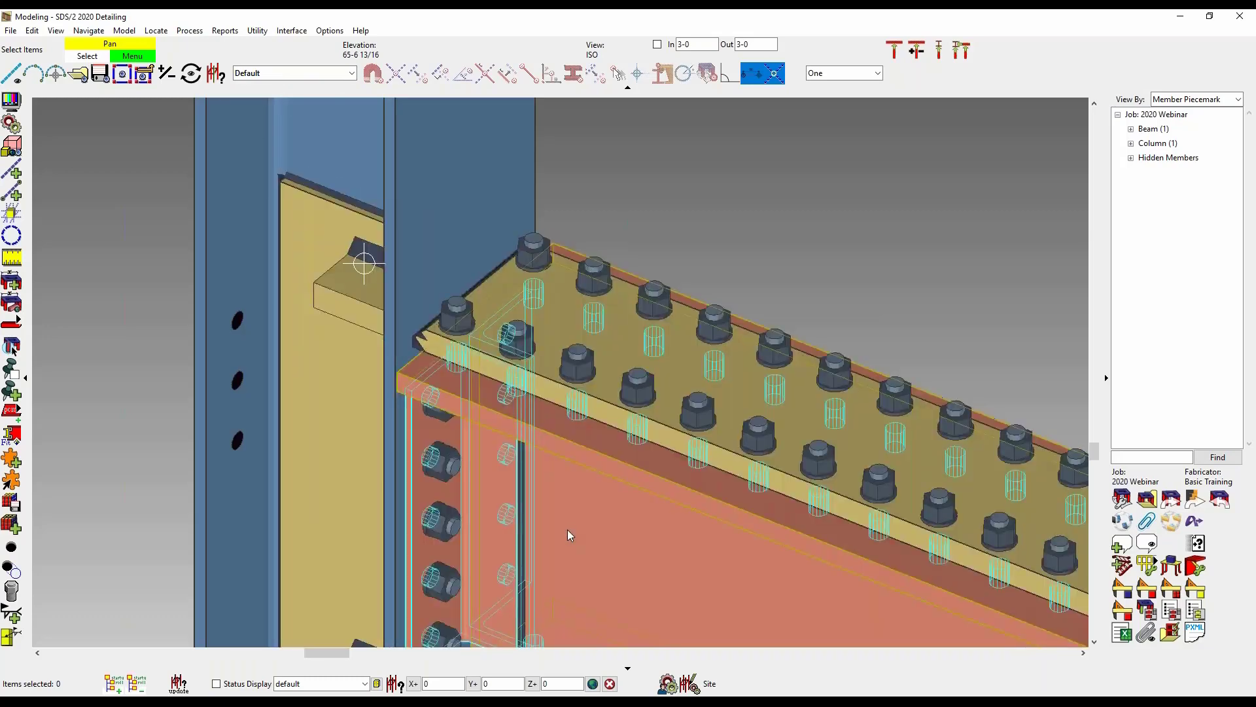
{"action": "left_click", "coordinate": [574, 540]}
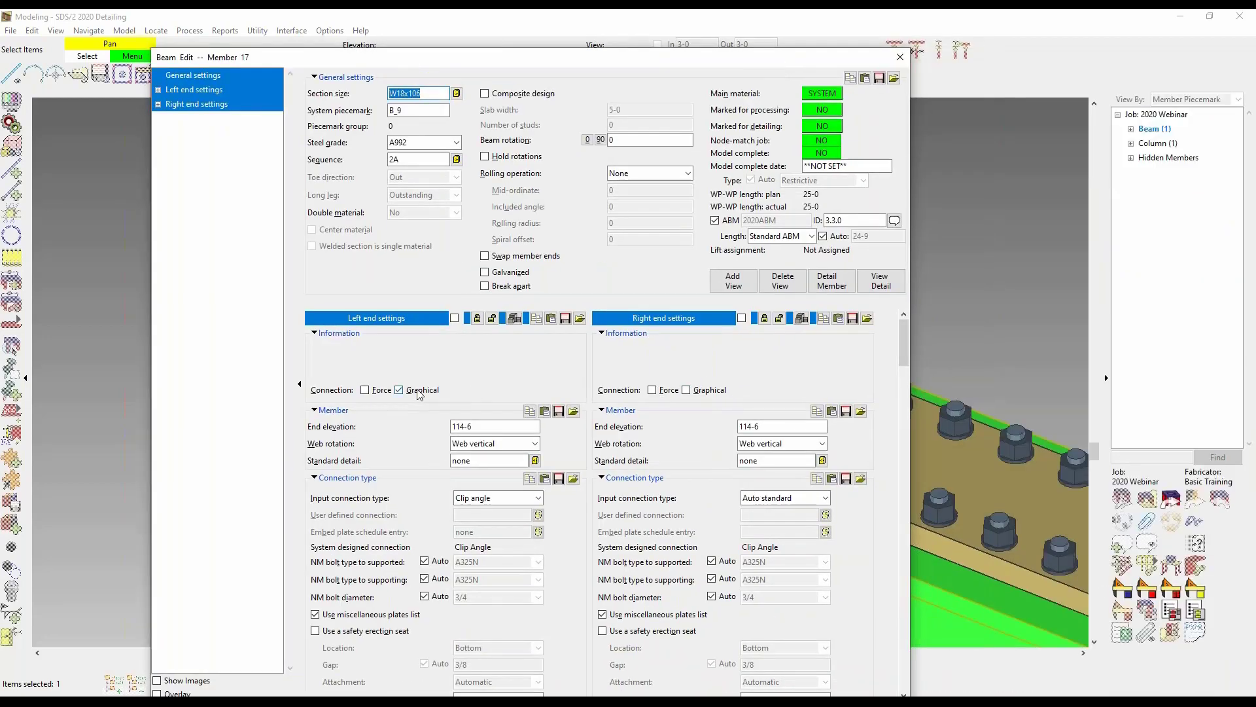
{"action": "left_click_drag", "start_coordinate": [725, 62], "coordinate": [731, 24]}
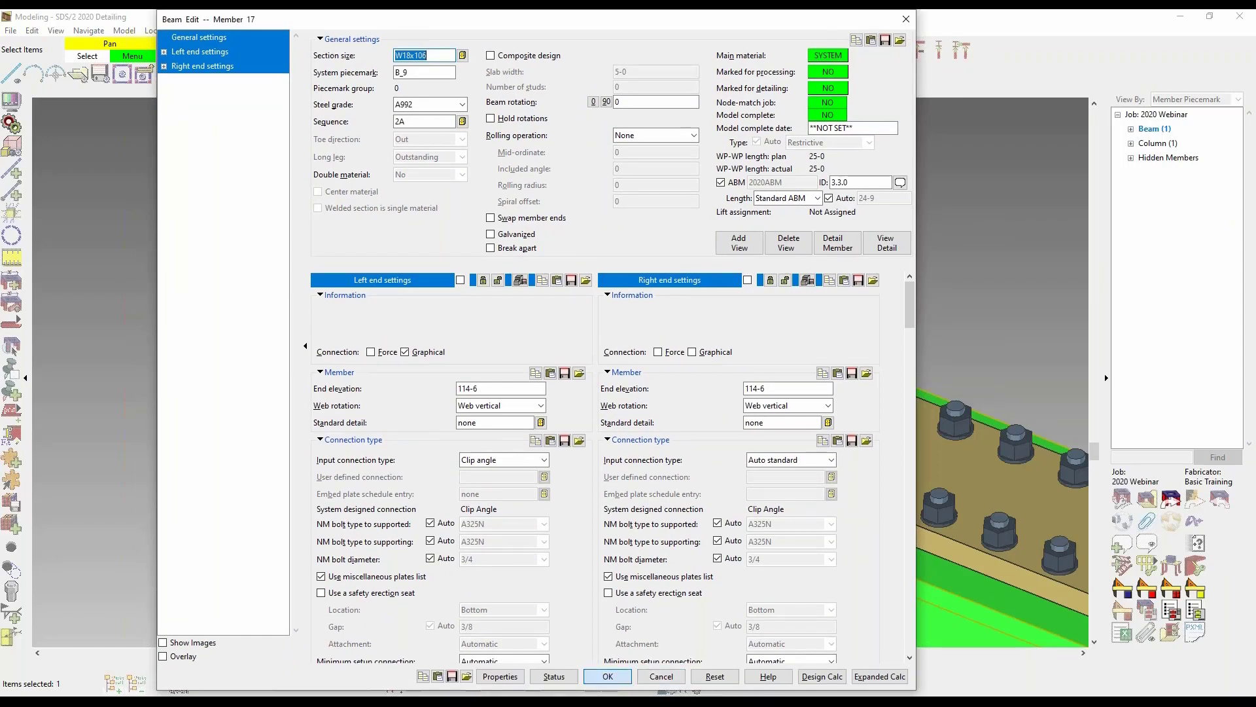
{"action": "left_click", "coordinate": [608, 676]}
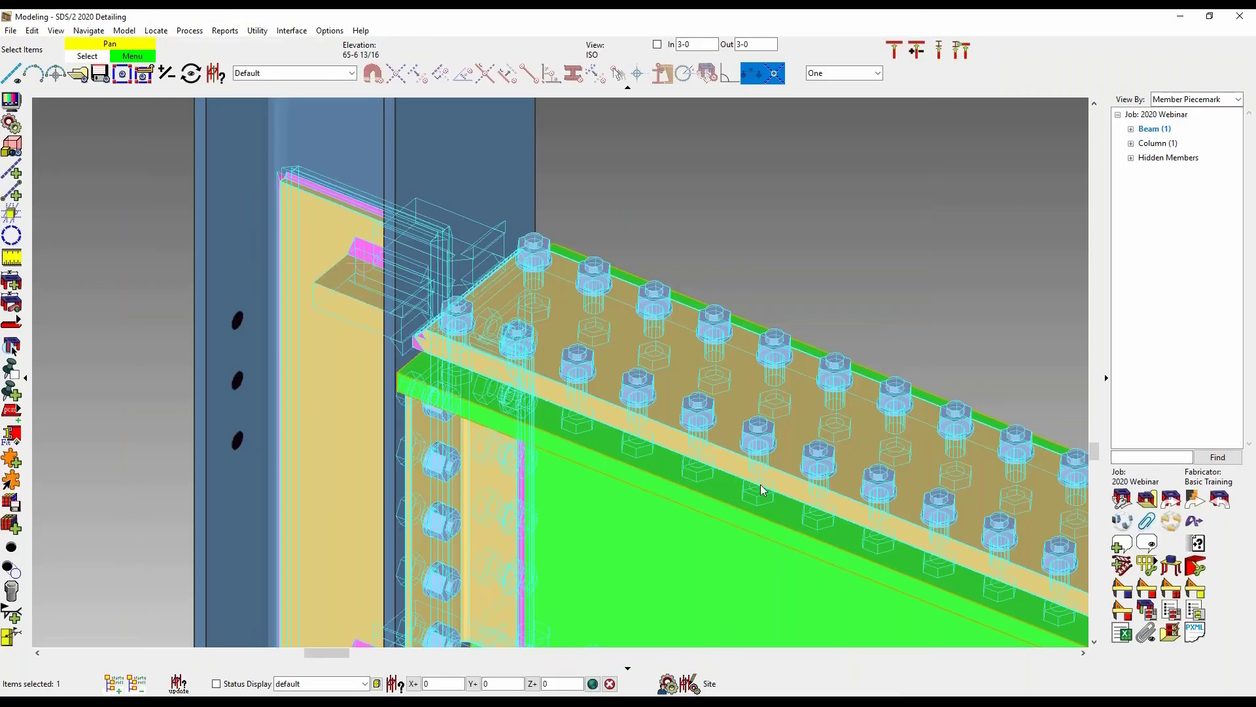
Step: Restrict selection to bolts and set the web clip angle bolts to have bolt, nut and washer broken out in the BOM
{"action": "scroll", "coordinate": [771, 317], "scroll_direction": "down", "scroll_amount": 3}
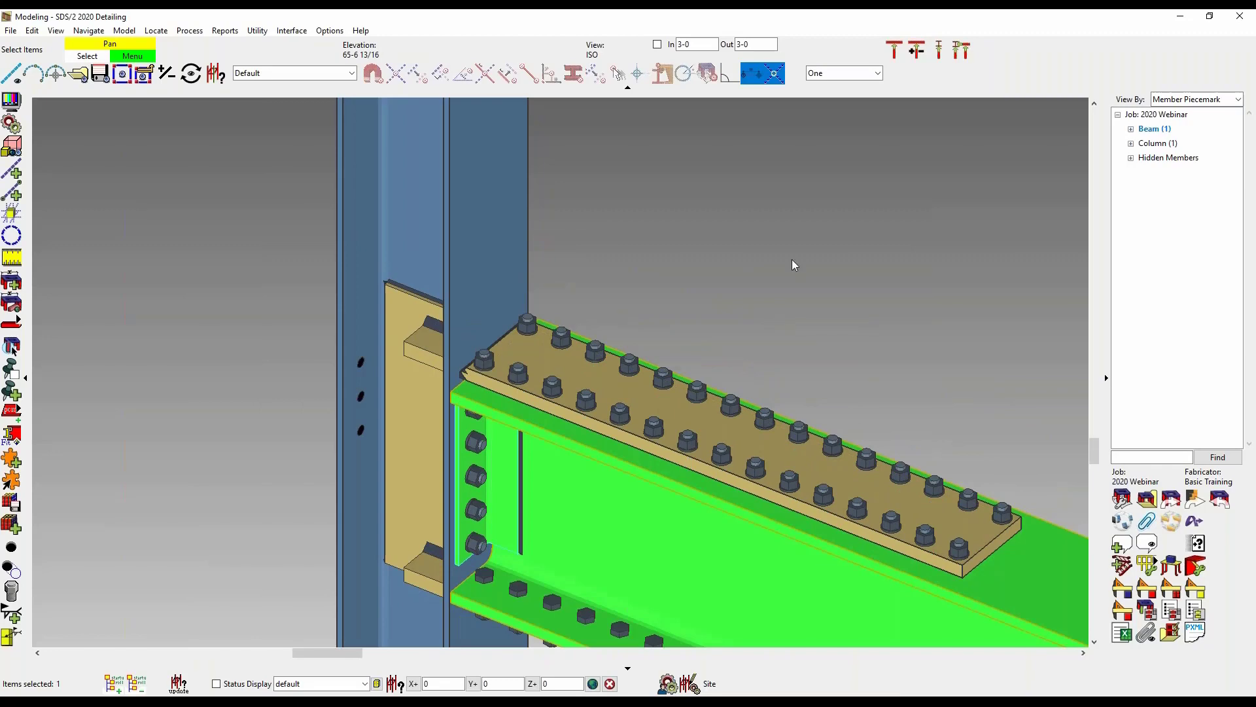
{"action": "scroll", "coordinate": [576, 392], "scroll_direction": "down", "scroll_amount": 3}
{"action": "scroll", "coordinate": [502, 445], "scroll_direction": "up", "scroll_amount": 2}
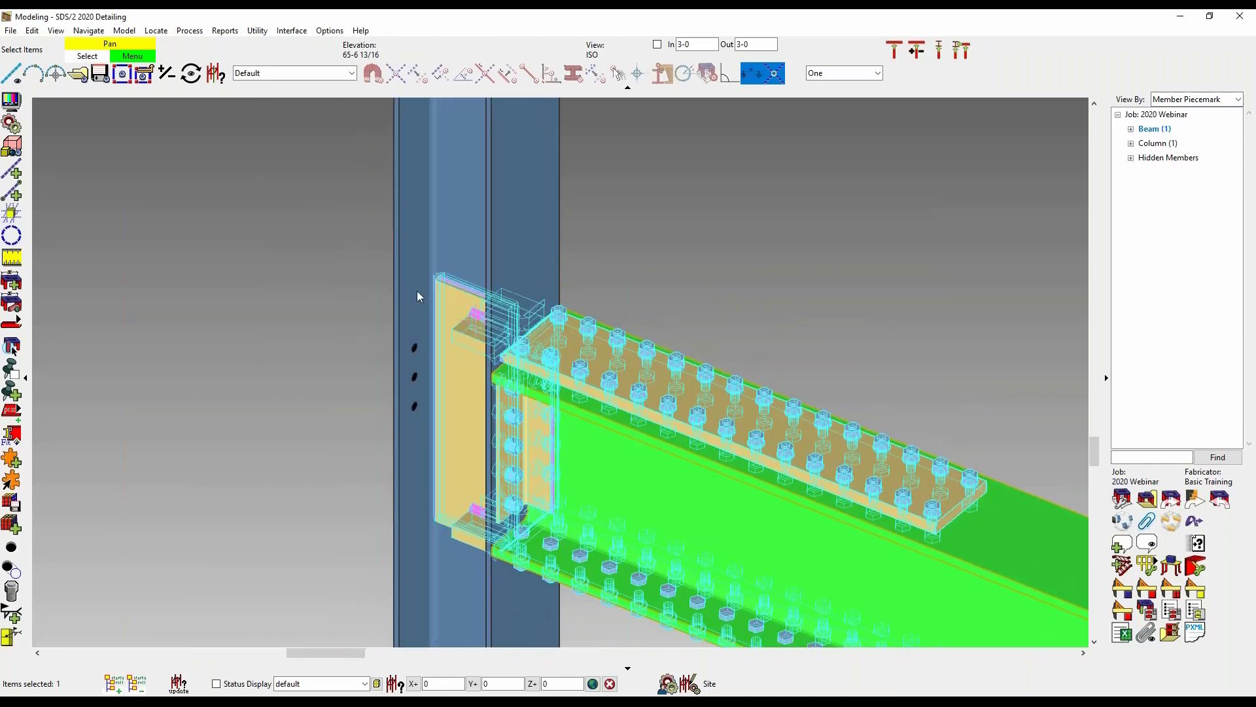
{"action": "left_click", "coordinate": [302, 73]}
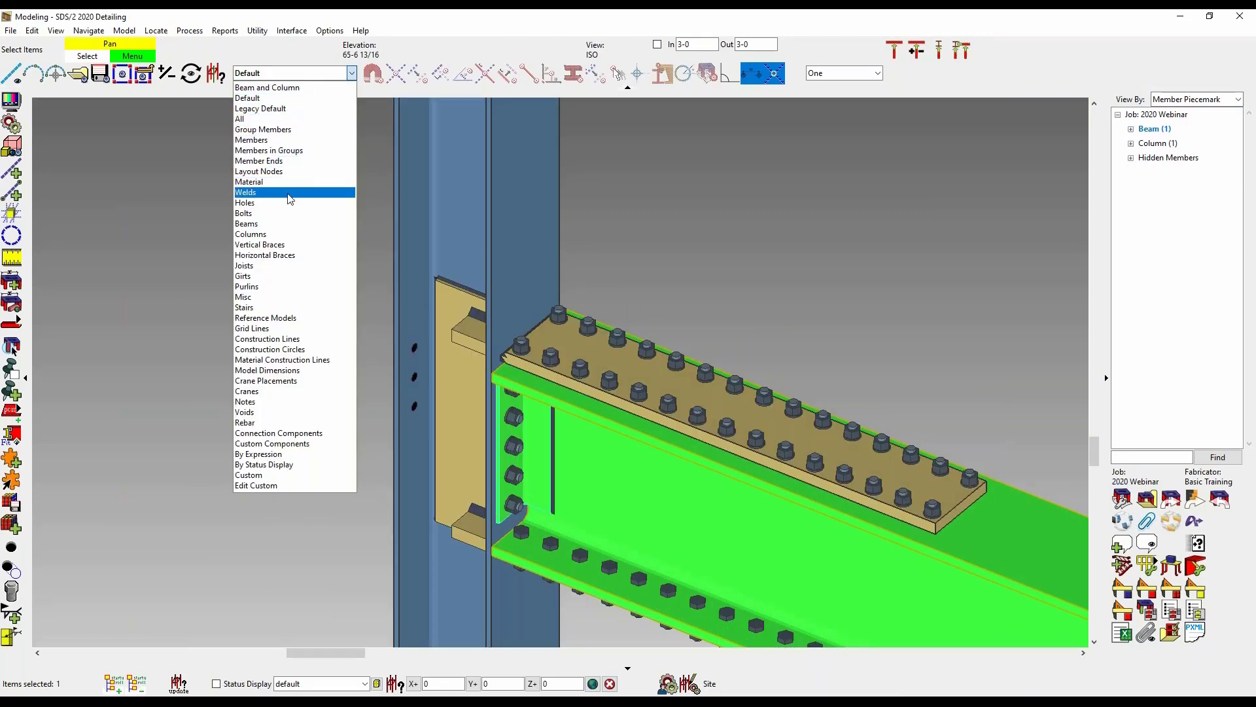
{"action": "left_click", "coordinate": [290, 213]}
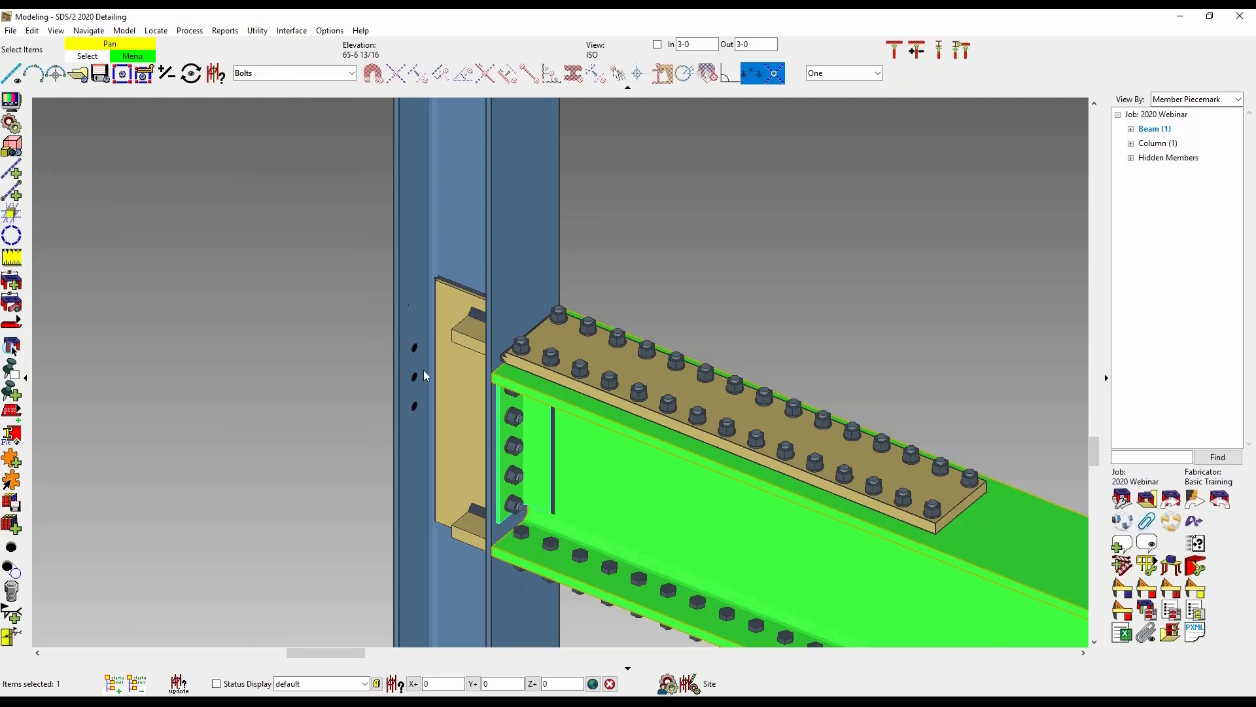
{"action": "double_click", "coordinate": [523, 418]}
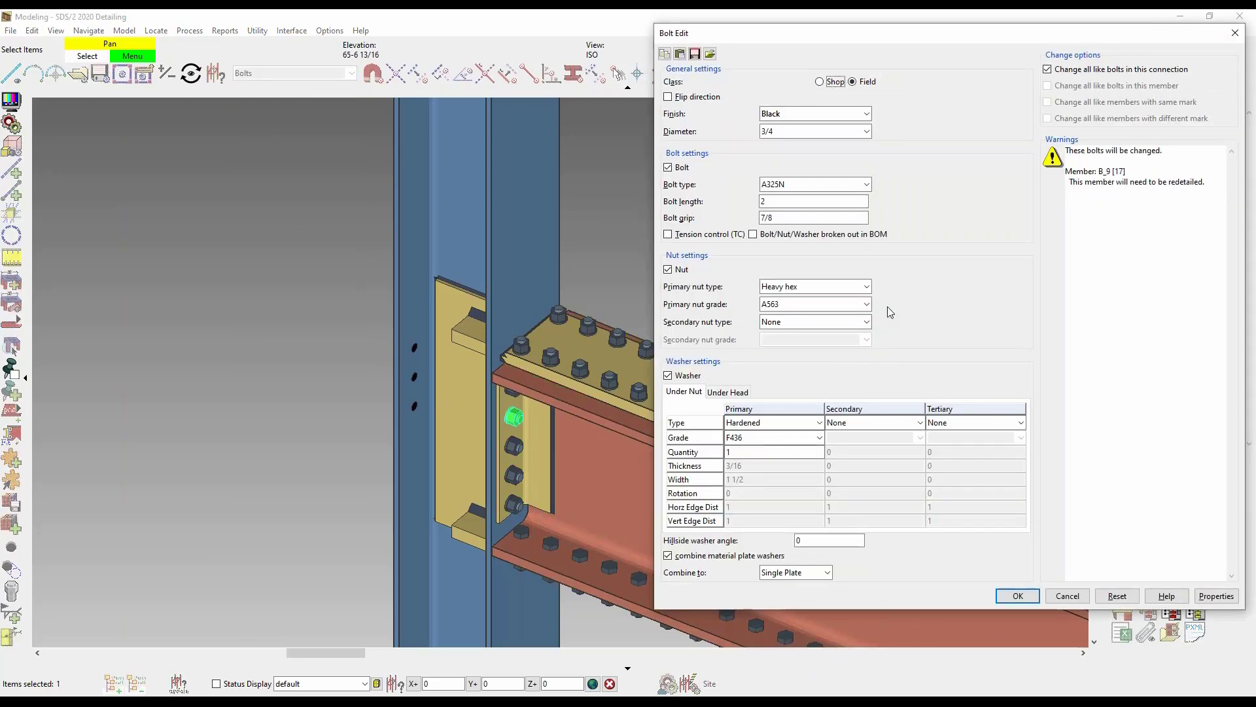
{"action": "left_click", "coordinate": [768, 236]}
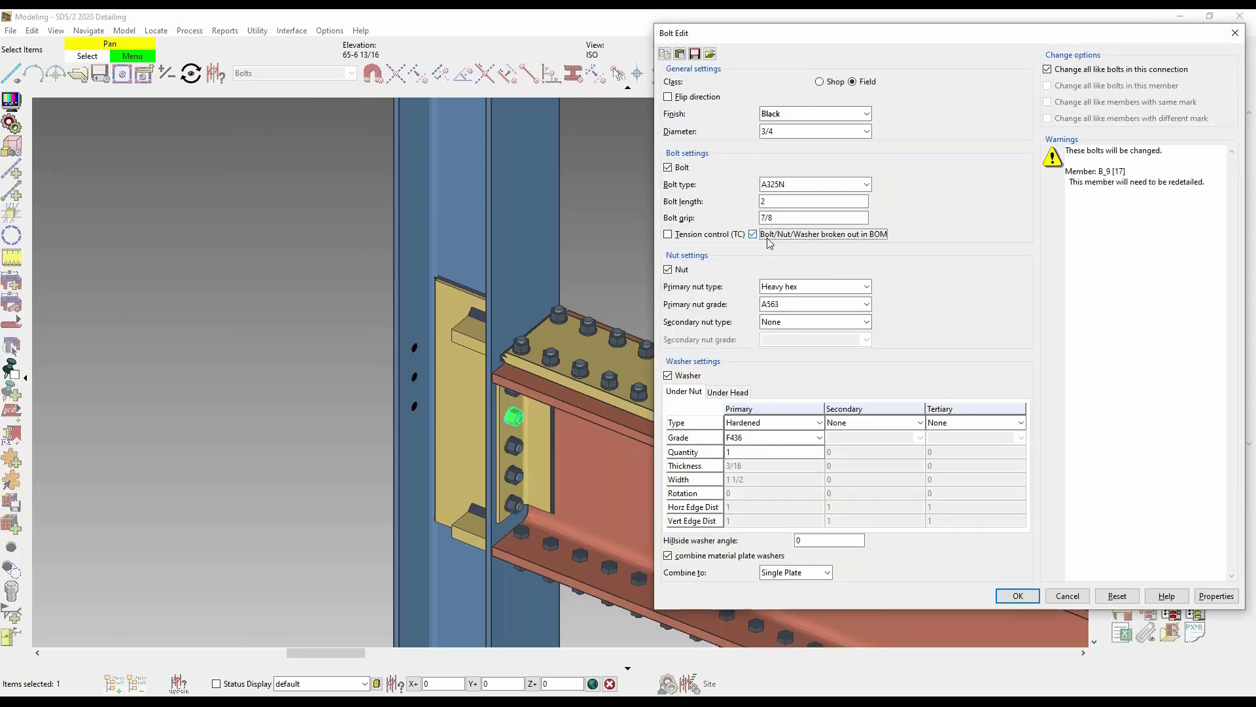
{"action": "left_click", "coordinate": [1035, 602]}
Step: Restore the Default selection filter and turn off the Graphical connection option for beam B_9's left end
{"action": "left_click", "coordinate": [270, 77]}
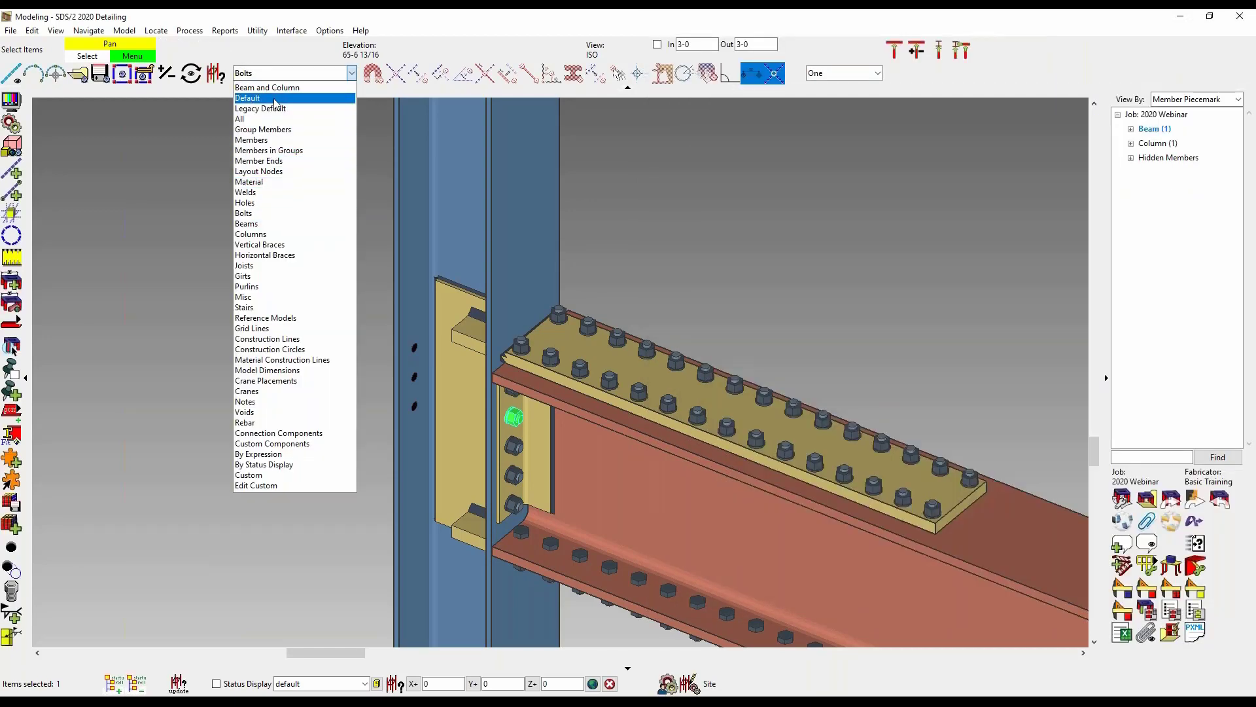
{"action": "left_click", "coordinate": [274, 98]}
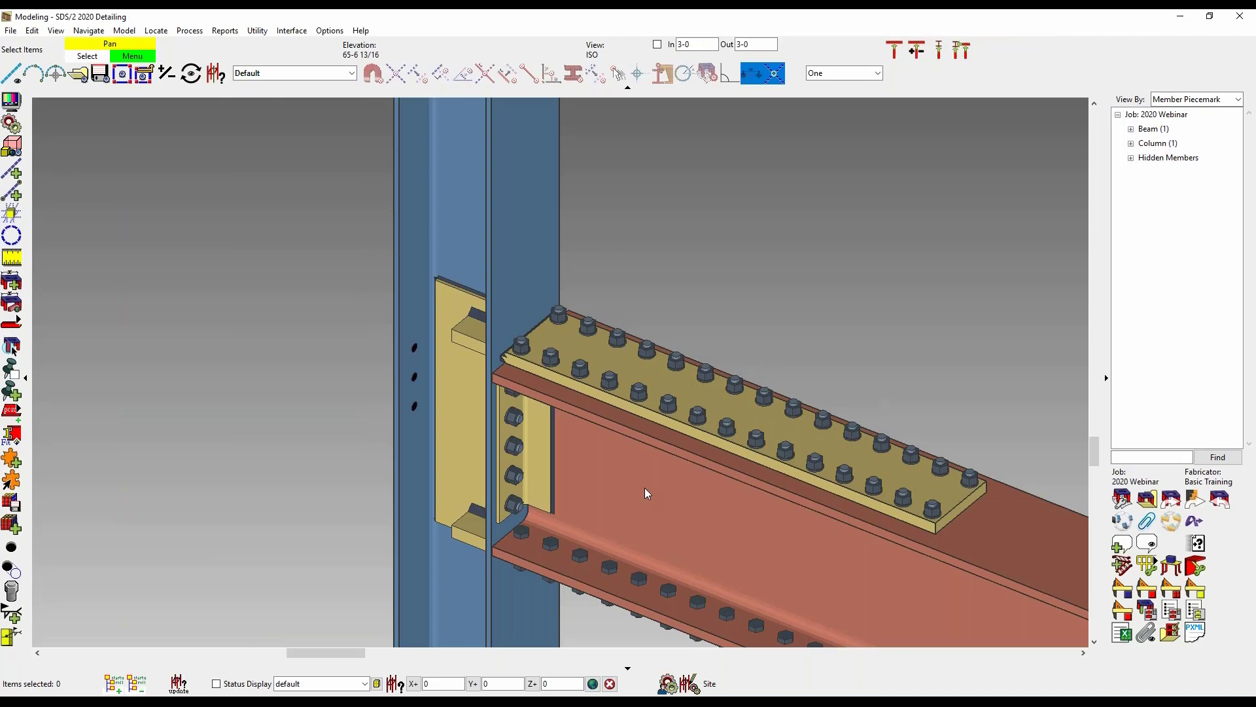
{"action": "left_click", "coordinate": [643, 499]}
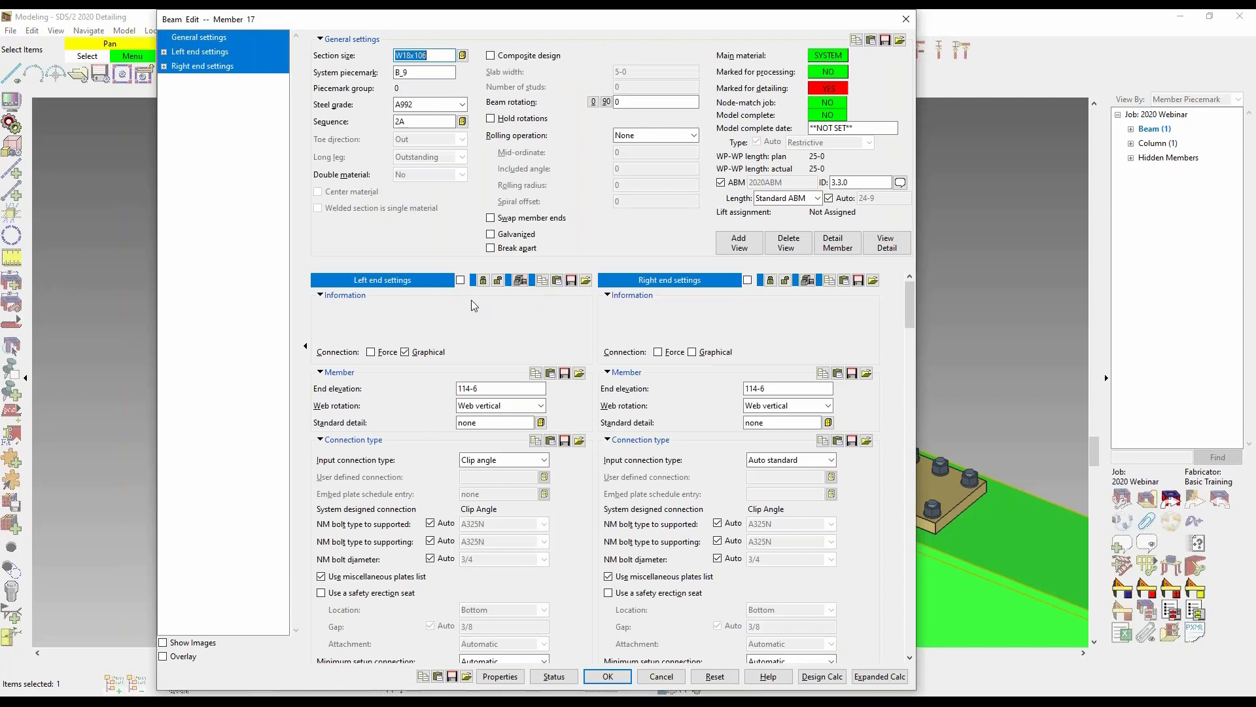
{"action": "left_click", "coordinate": [405, 354]}
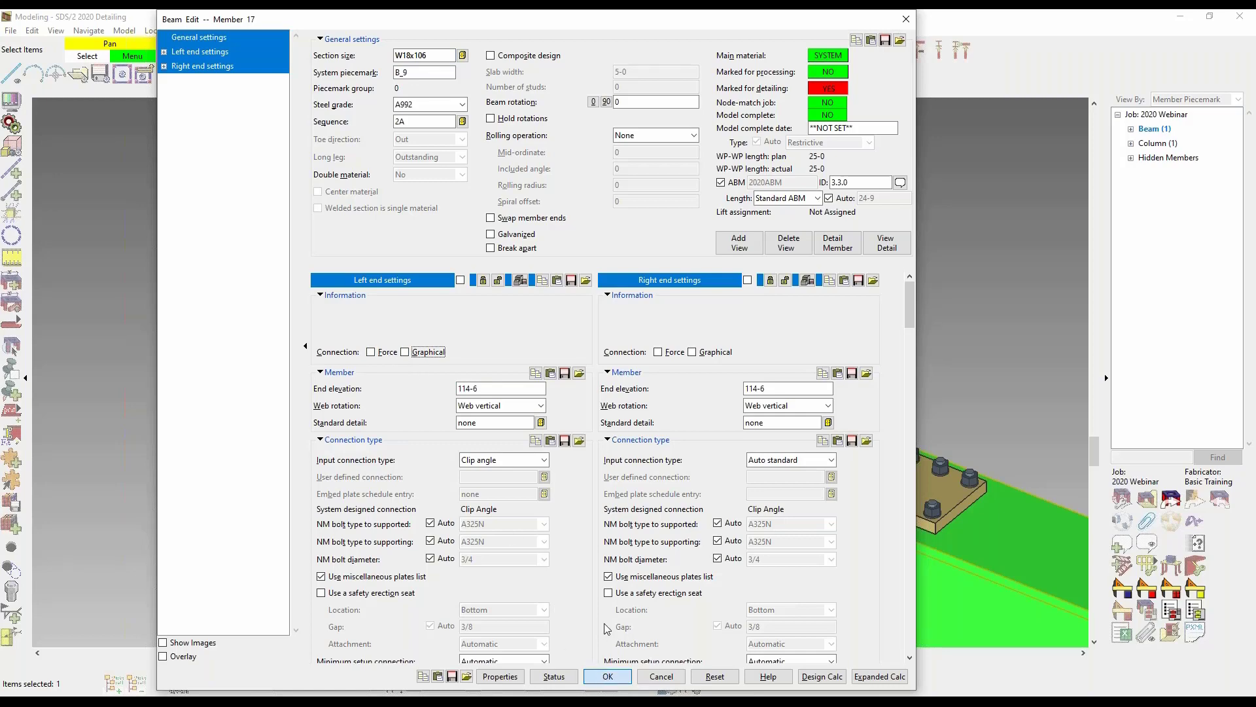
{"action": "left_click", "coordinate": [607, 676]}
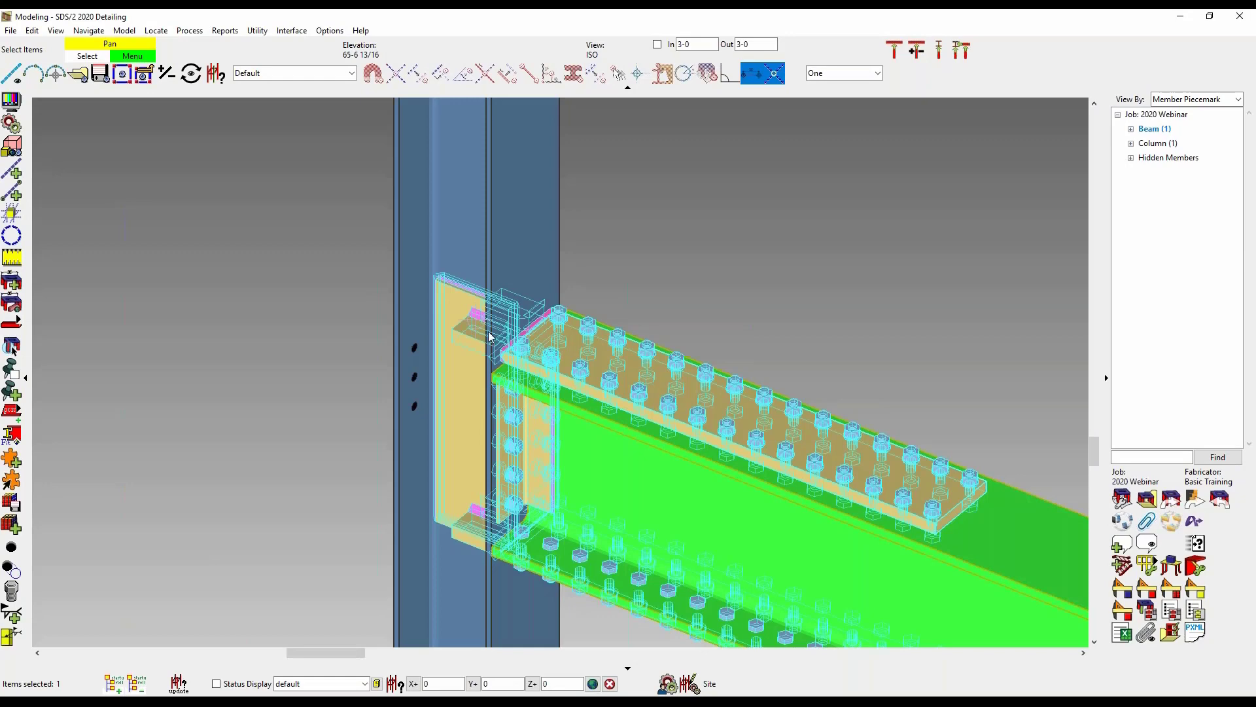
Step: Restrict selection to bolts and turn on Bolt/Nut/Washer broken out in BOM for the web clip angle bolts at the column
{"action": "left_click", "coordinate": [292, 73]}
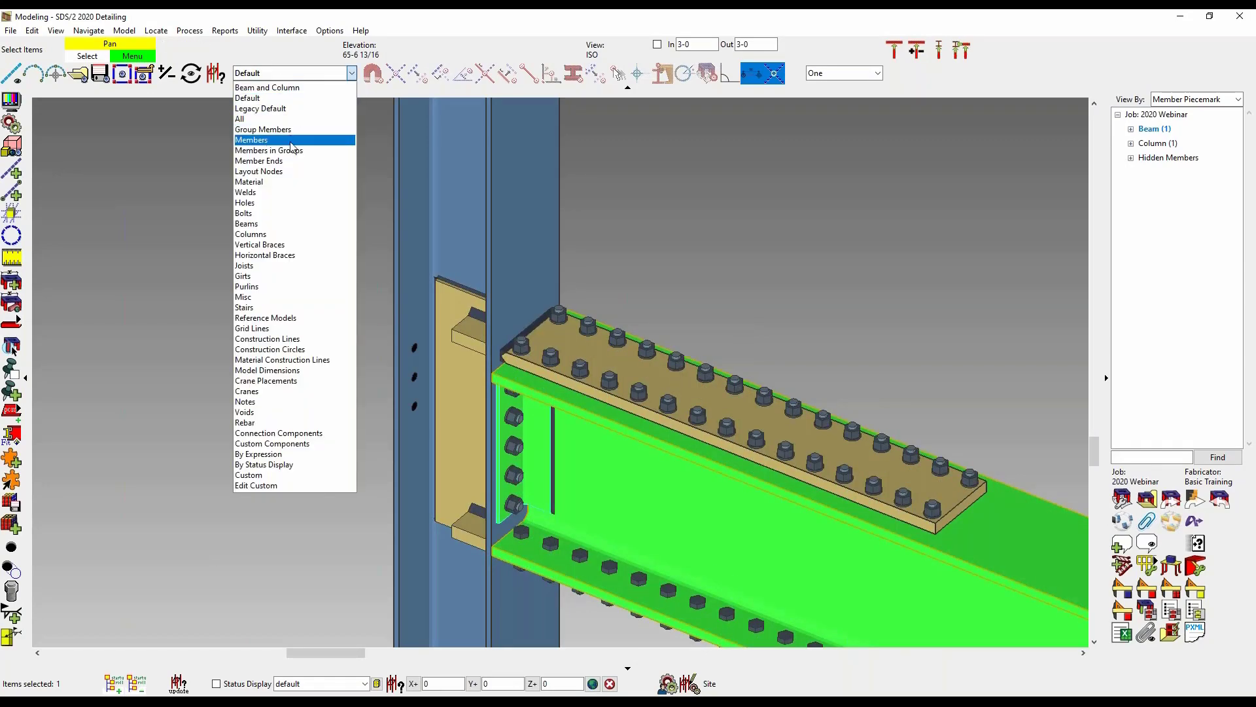
{"action": "left_click", "coordinate": [289, 213]}
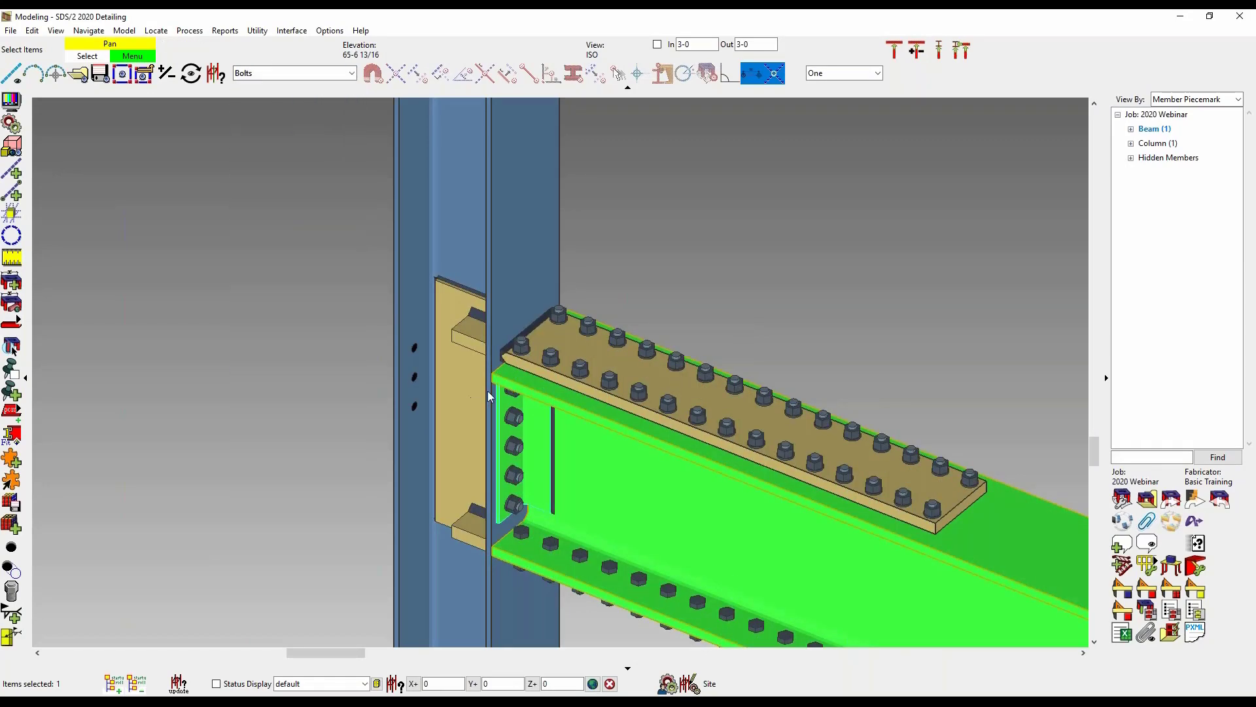
{"action": "double_click", "coordinate": [513, 413]}
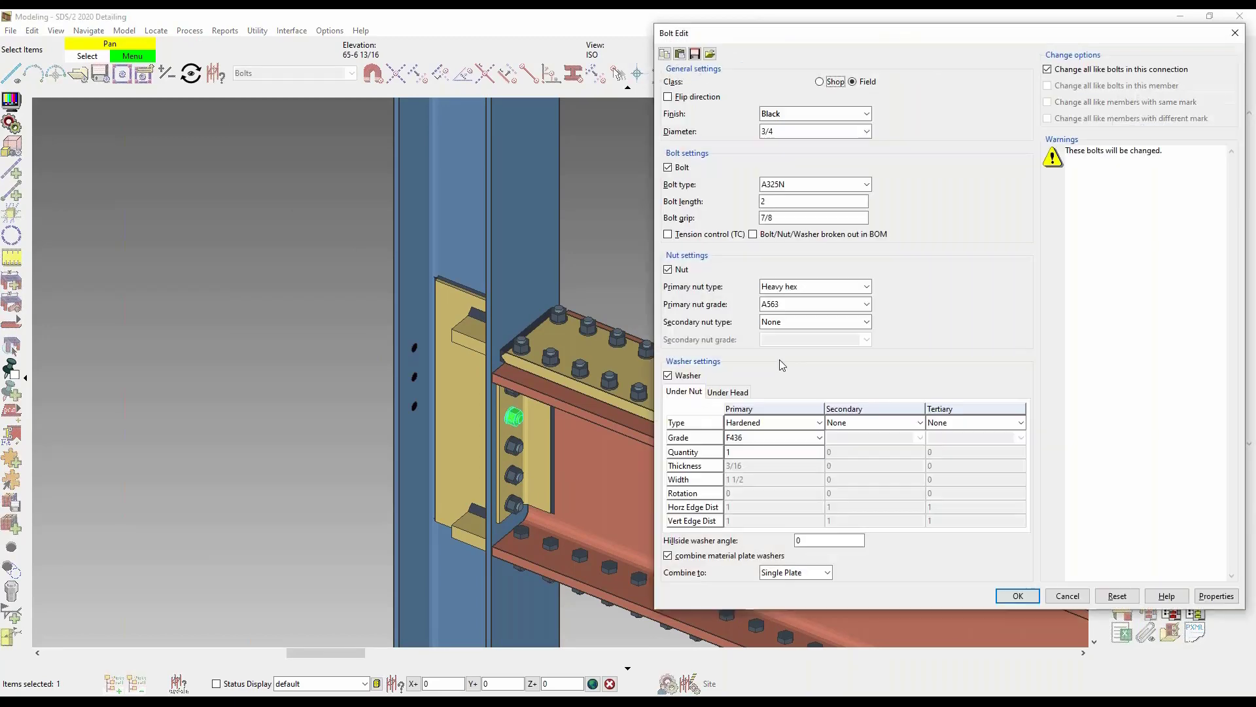
{"action": "left_click", "coordinate": [786, 234]}
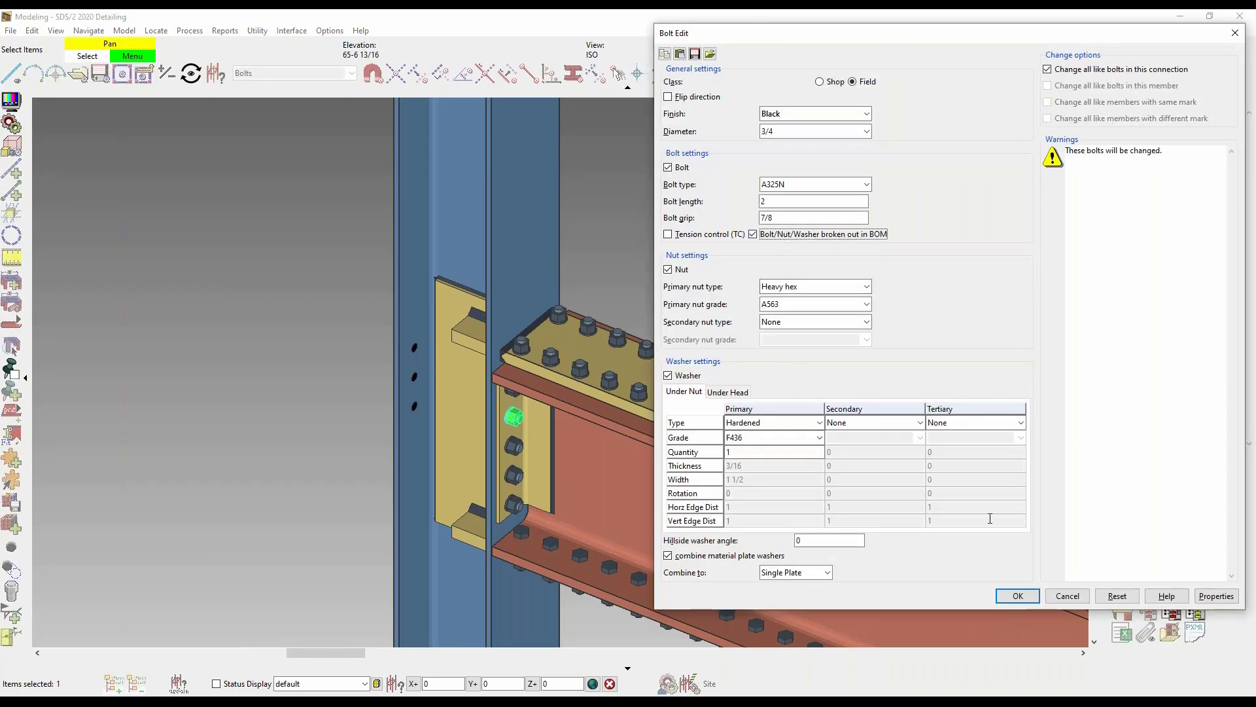
{"action": "left_click", "coordinate": [1018, 596]}
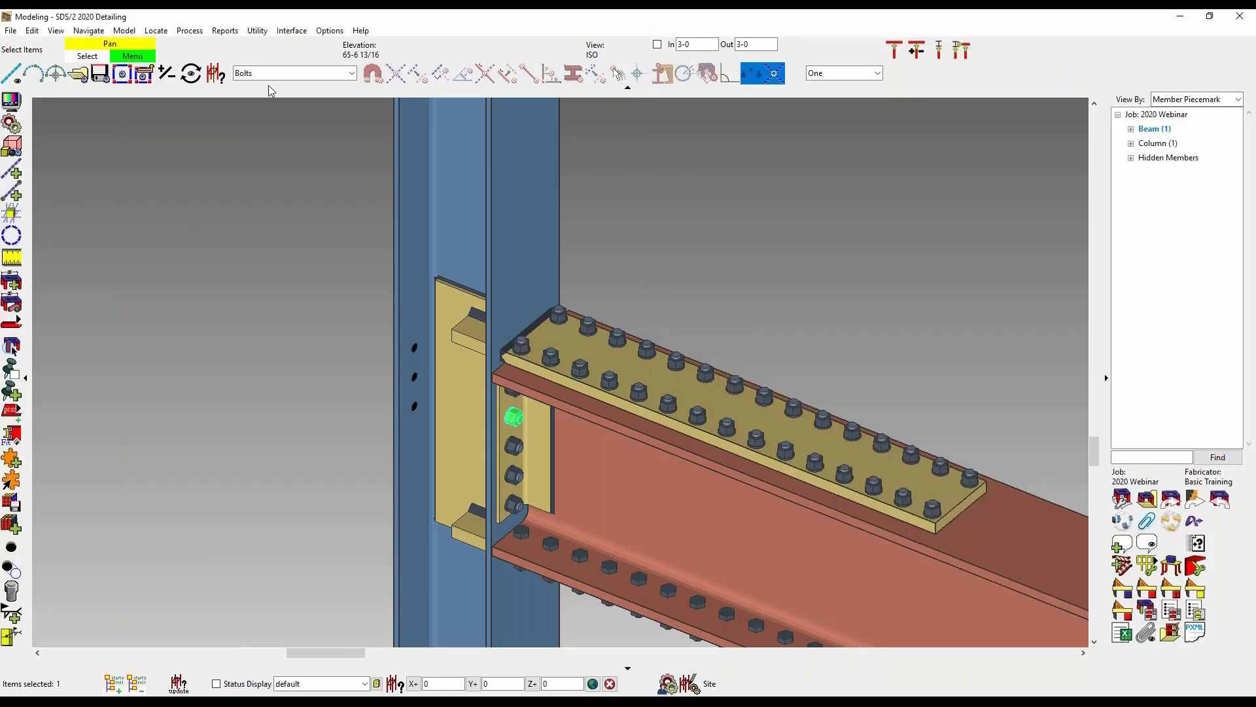
Step: Restore the Default selection filter and recheck the left-end Graphical connection setting in beam B_9's edit window
{"action": "left_click", "coordinate": [295, 72]}
{"action": "left_click", "coordinate": [308, 123]}
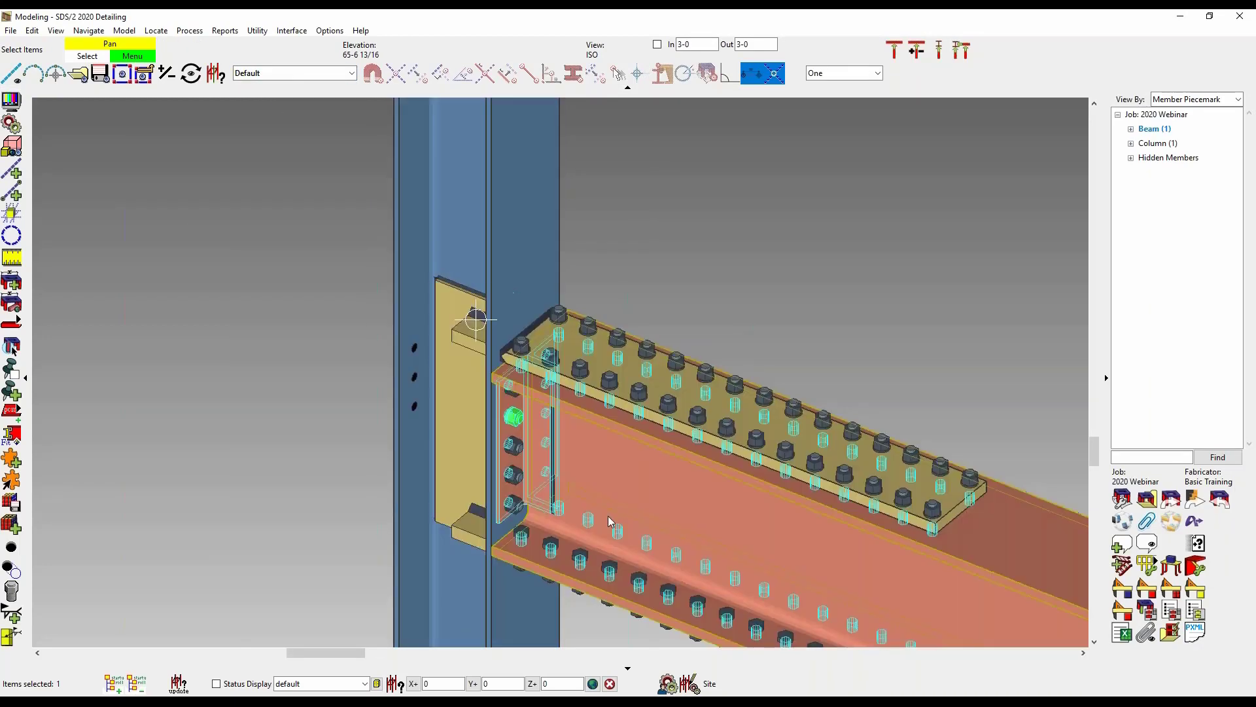
{"action": "key", "text": "Escape"}
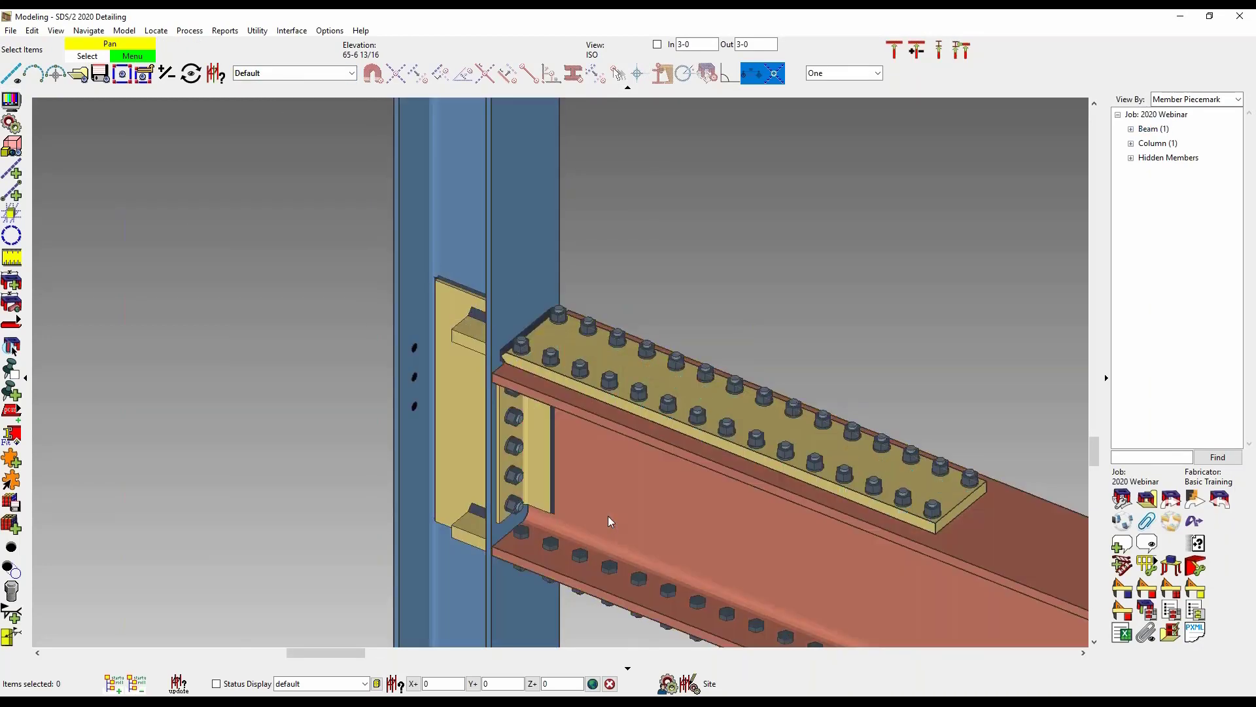
{"action": "left_click", "coordinate": [609, 522]}
{"action": "double_click", "coordinate": [599, 458]}
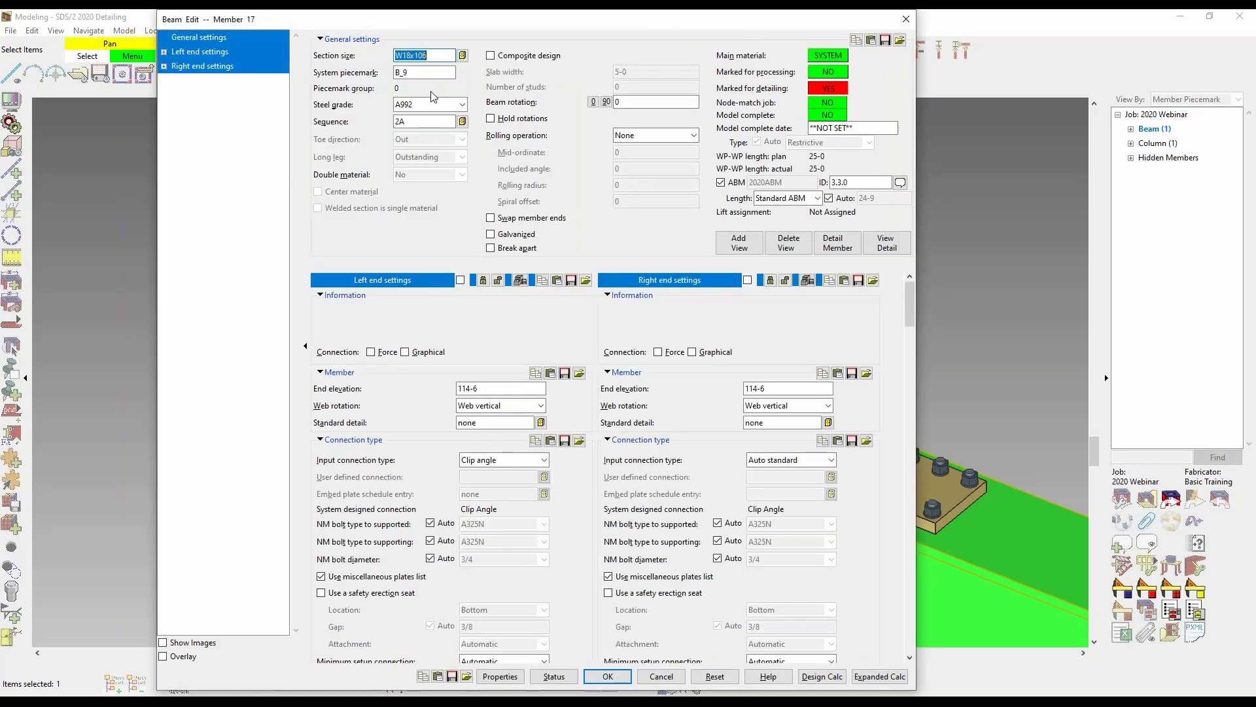
{"action": "left_click", "coordinate": [608, 676]}
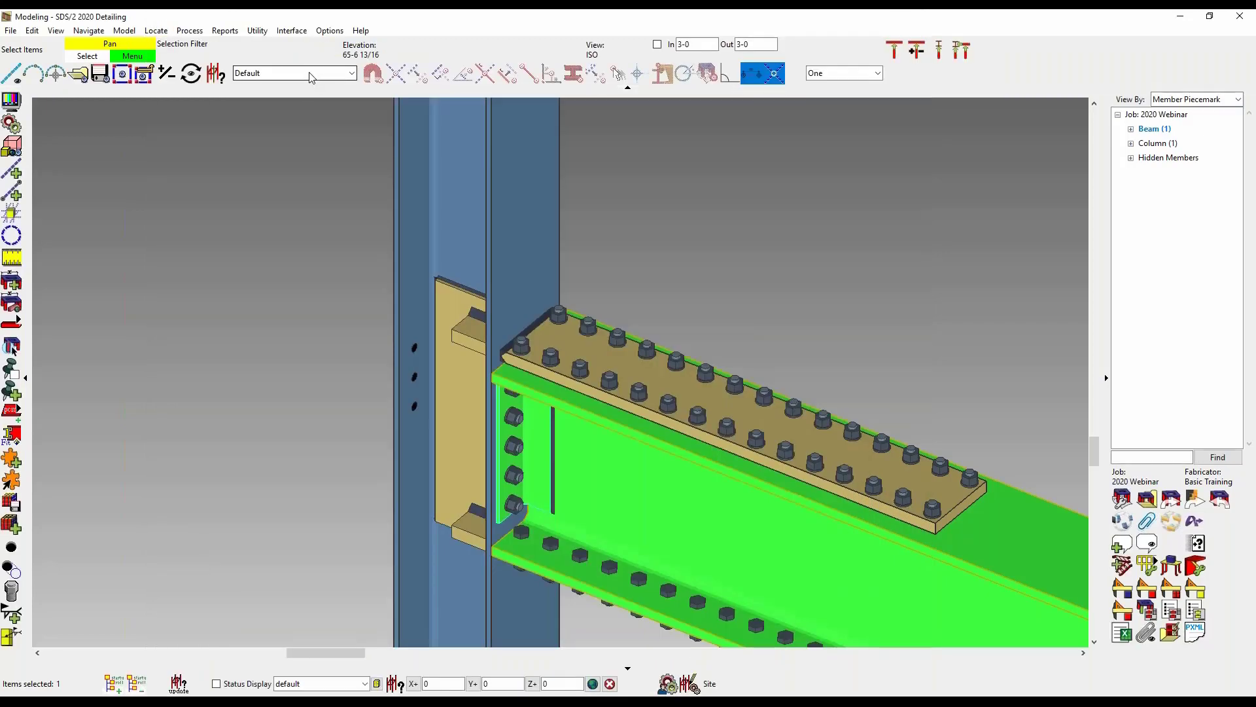
Step: Restrict selection to bolts and review the settings of the web clip angle bolts in their edit window
{"action": "left_click", "coordinate": [312, 74]}
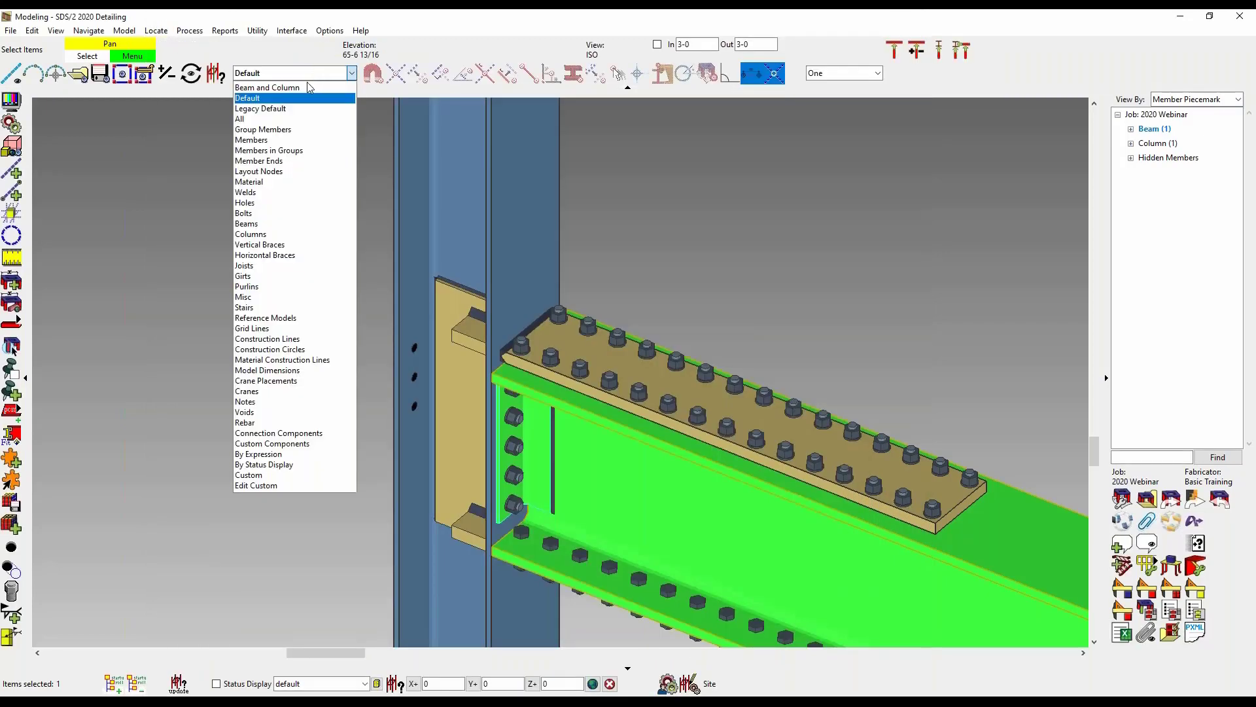
{"action": "left_click", "coordinate": [280, 213]}
{"action": "double_click", "coordinate": [515, 417]}
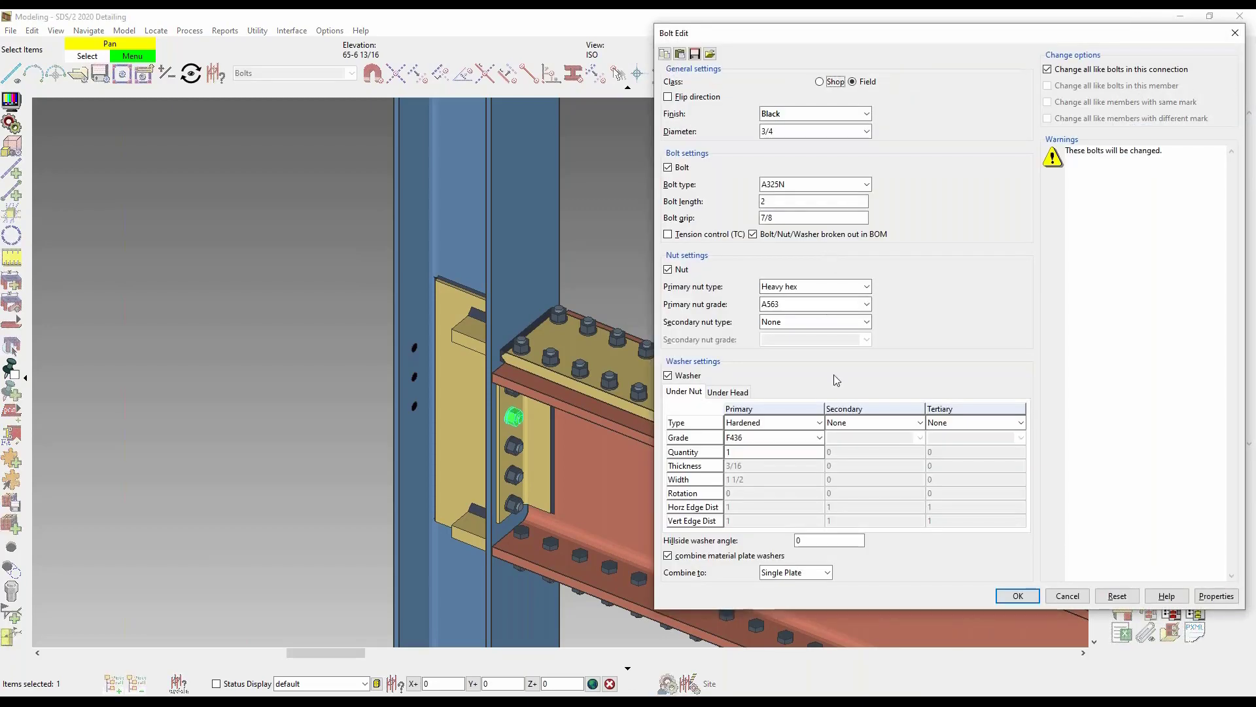
{"action": "left_click", "coordinate": [1018, 595]}
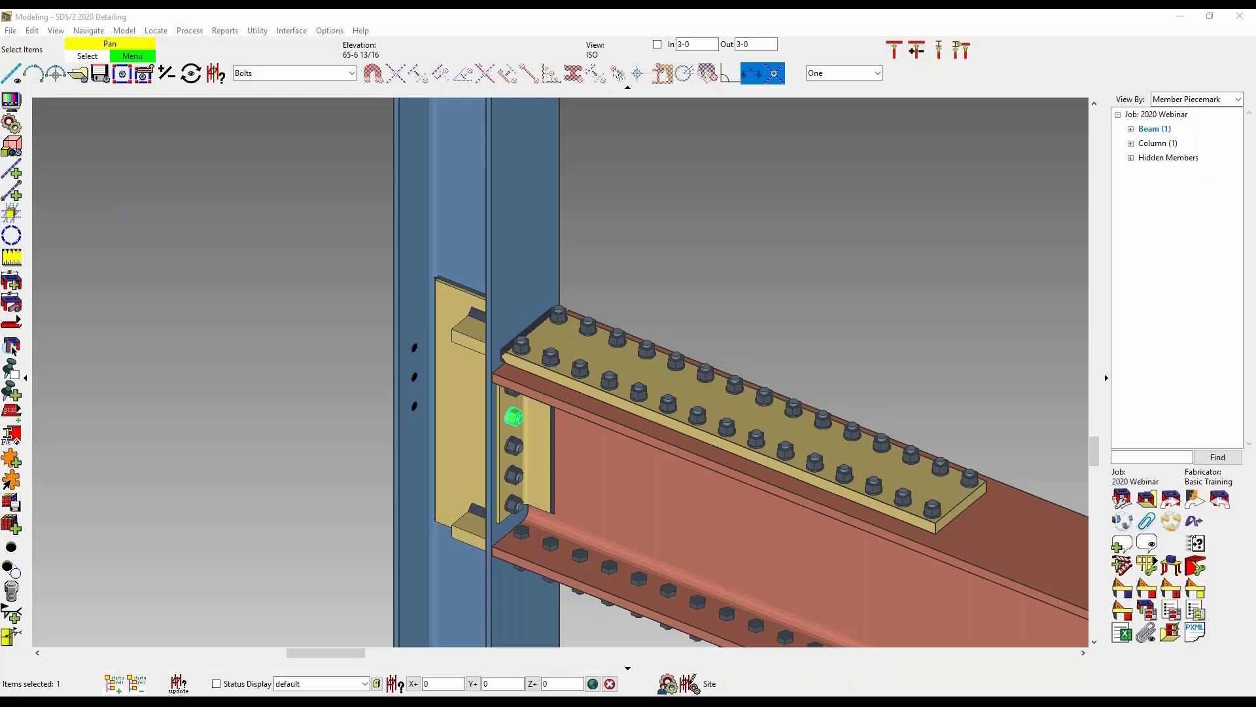
Step: Switch to the Drawing Editor showing the STAIR Tower erection view
{"action": "mouse_move", "coordinate": [571, 655]}
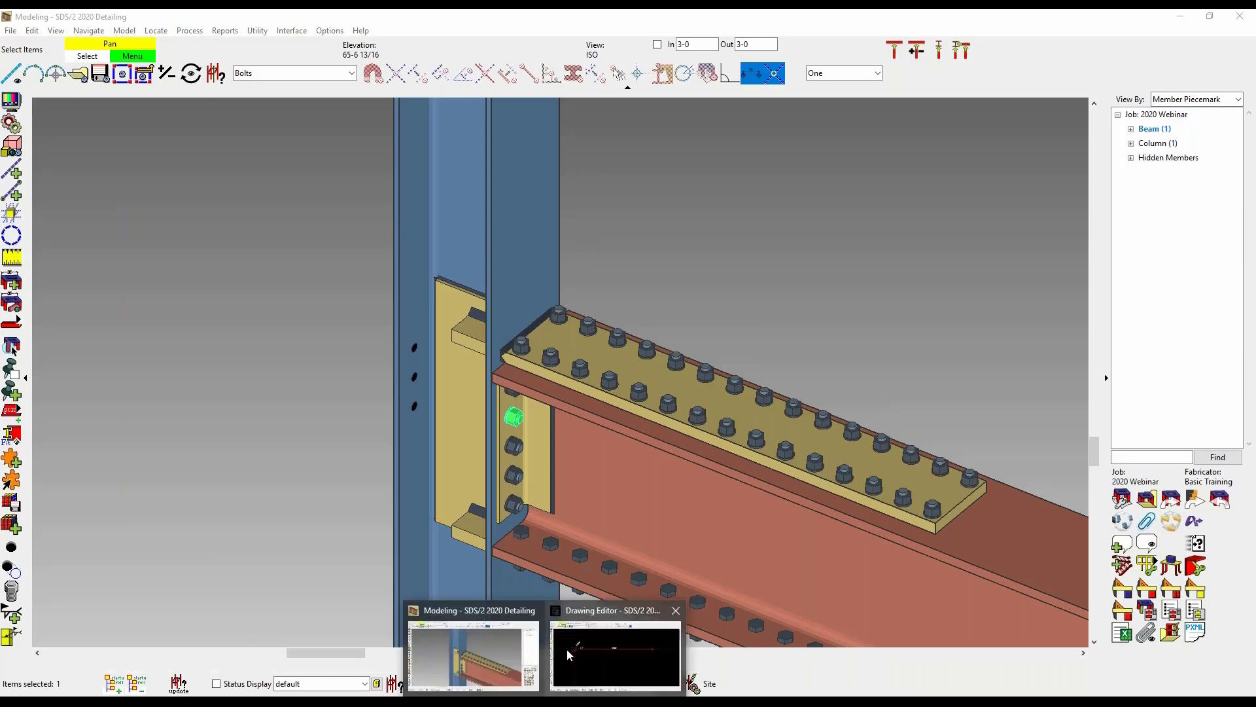
{"action": "left_click", "coordinate": [631, 647]}
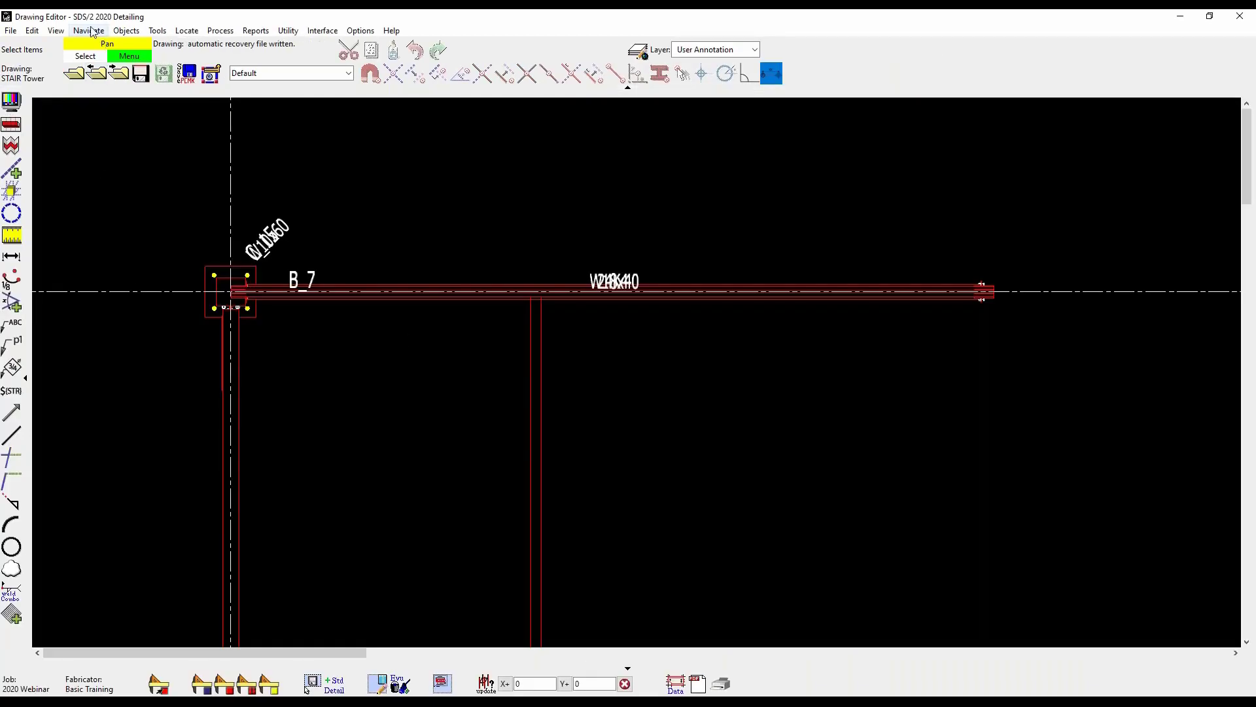
{"action": "left_click", "coordinate": [126, 30]}
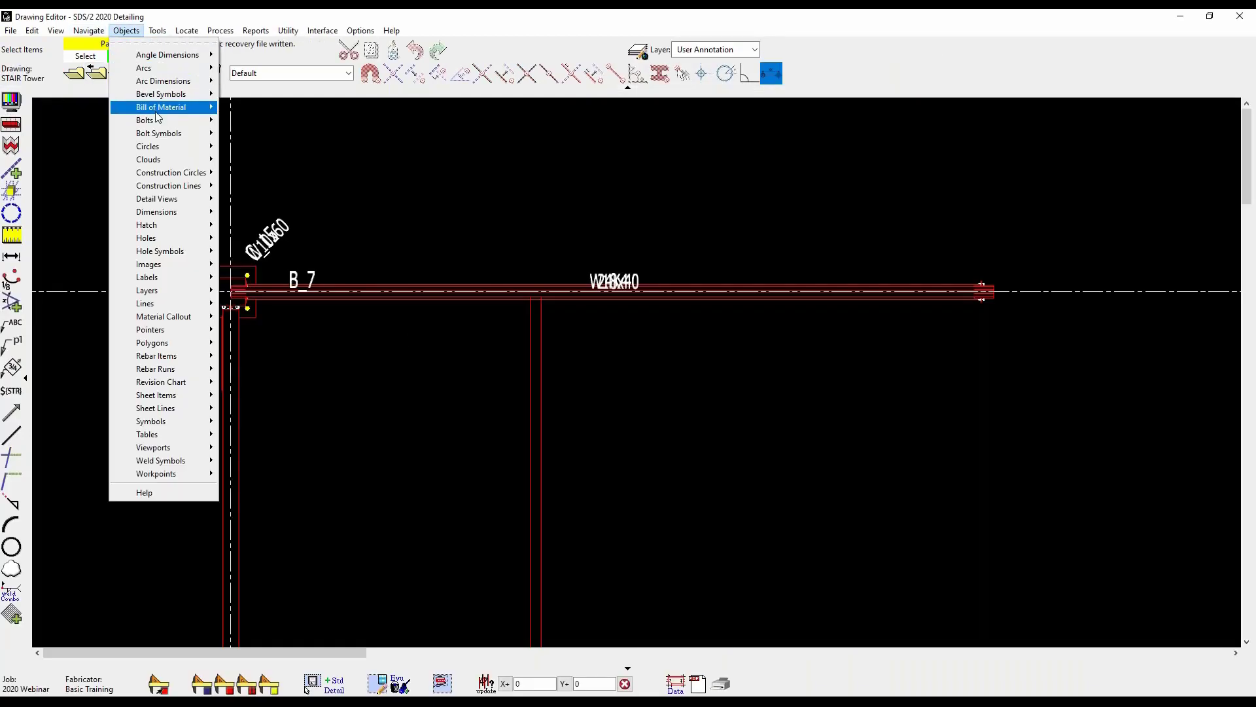
{"action": "mouse_move", "coordinate": [163, 198]}
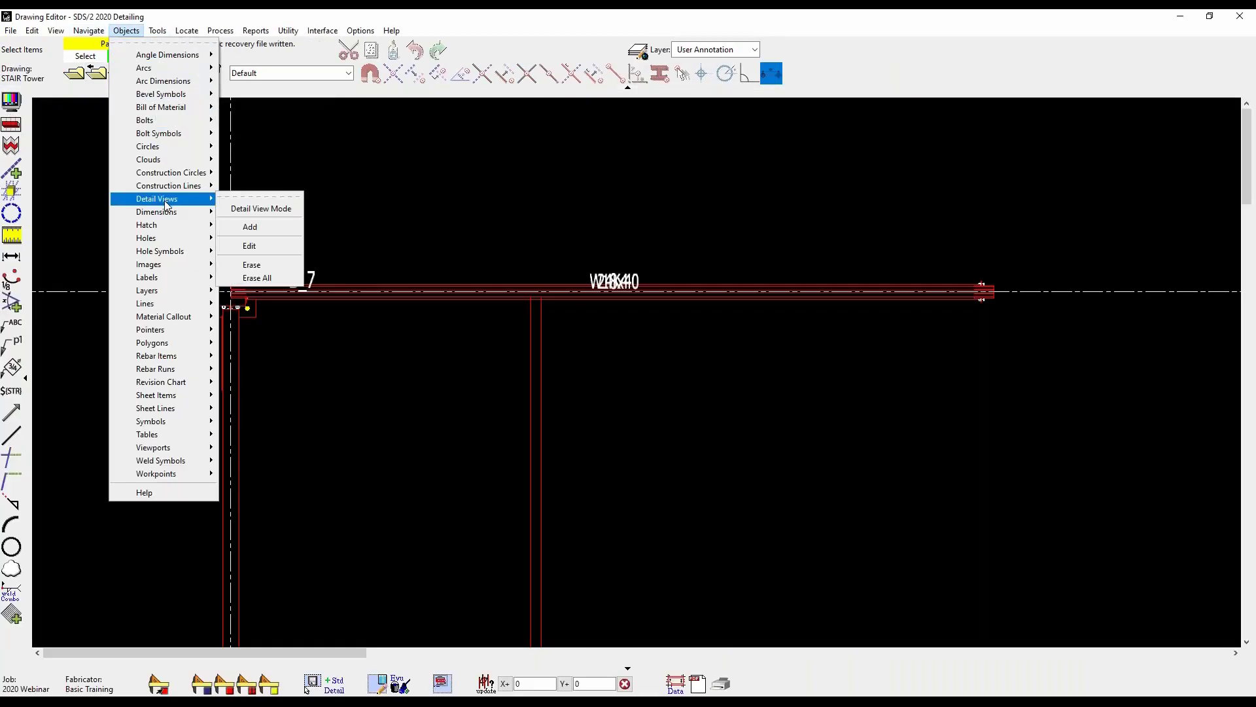
{"action": "left_click", "coordinate": [249, 227]}
{"action": "left_click", "coordinate": [467, 214]}
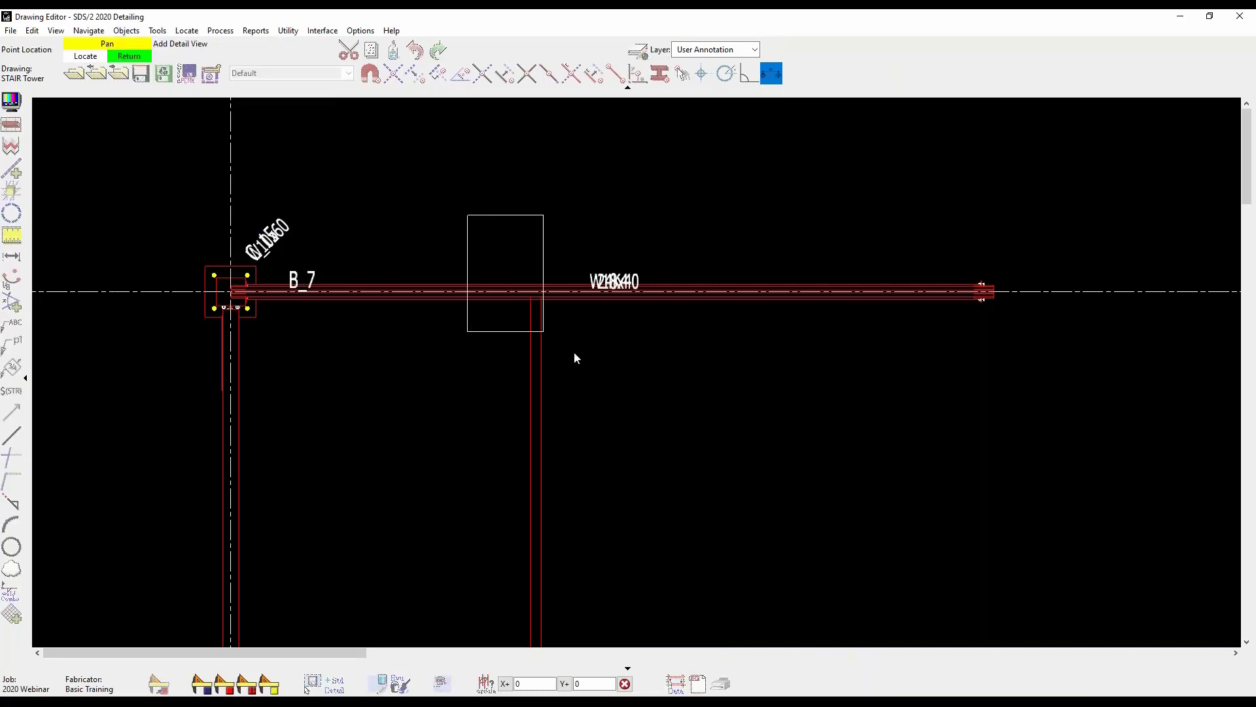
{"action": "left_click", "coordinate": [611, 366]}
{"action": "left_click", "coordinate": [340, 205]}
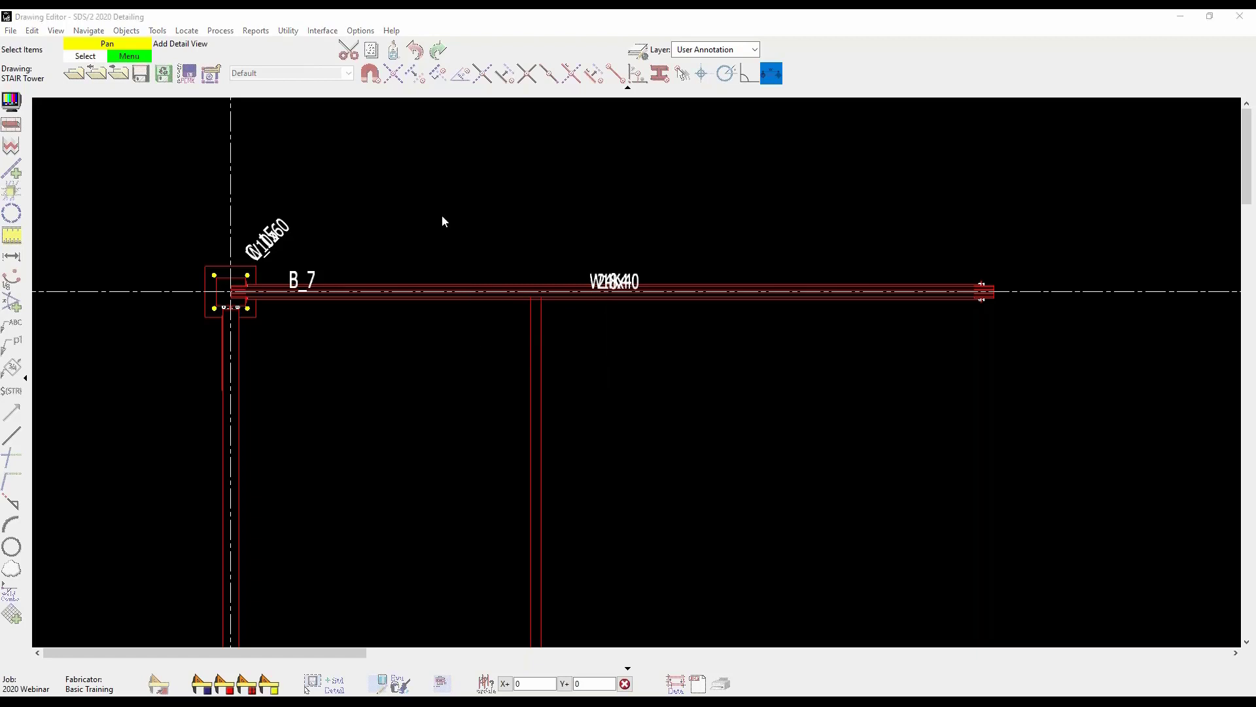
{"action": "left_click", "coordinate": [796, 516]}
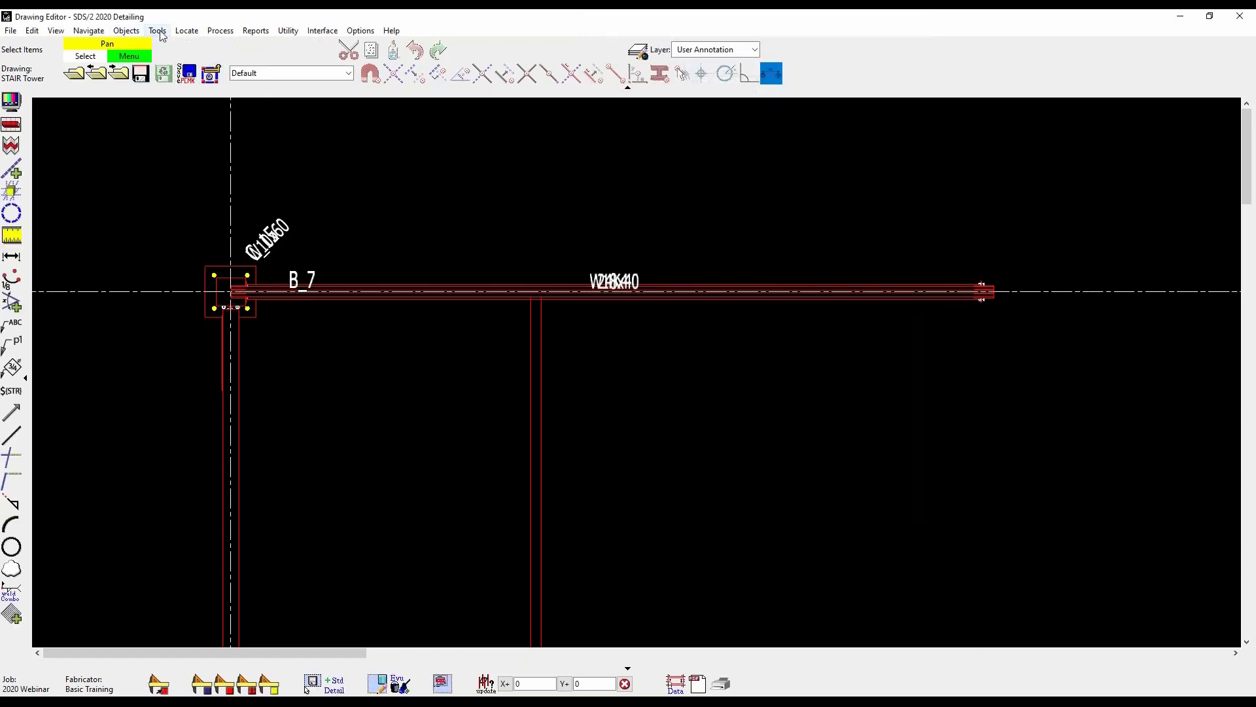
Step: Add a circular detail view annotated eeee, area about 9-0 high and 9-8 wide, starting at the column at grid A-1
{"action": "left_click", "coordinate": [137, 31]}
{"action": "mouse_move", "coordinate": [167, 199]}
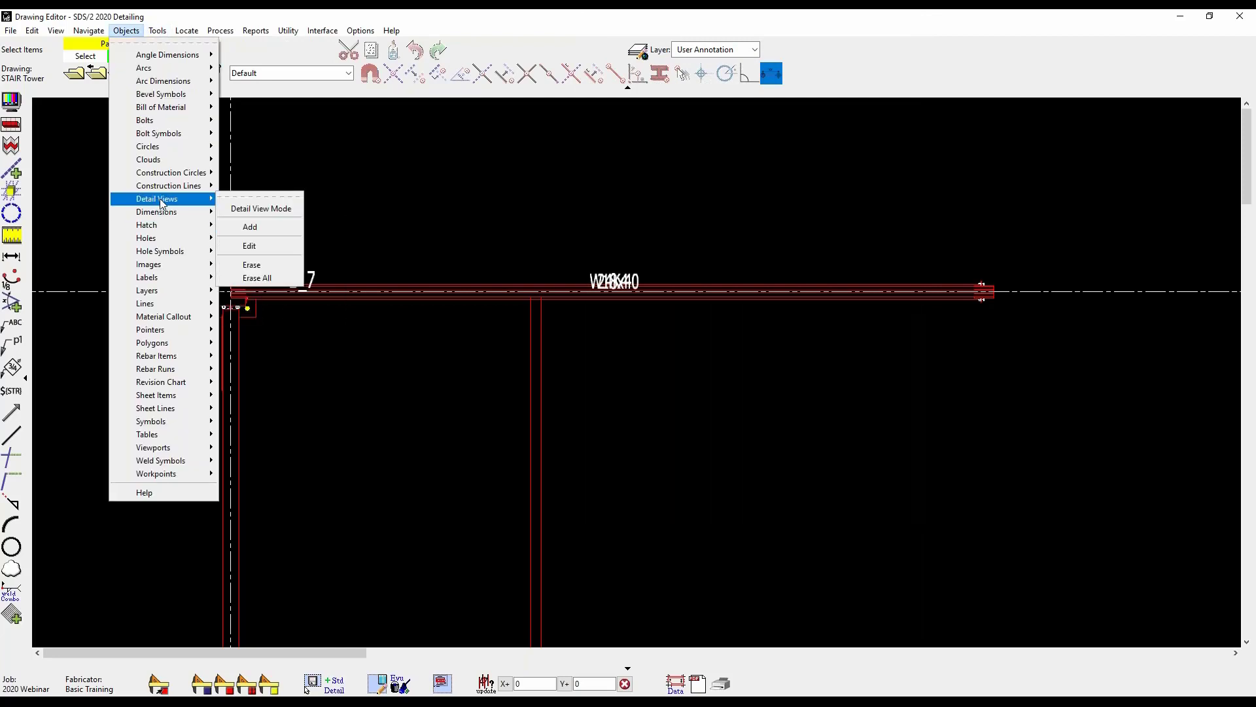
{"action": "left_click", "coordinate": [239, 225]}
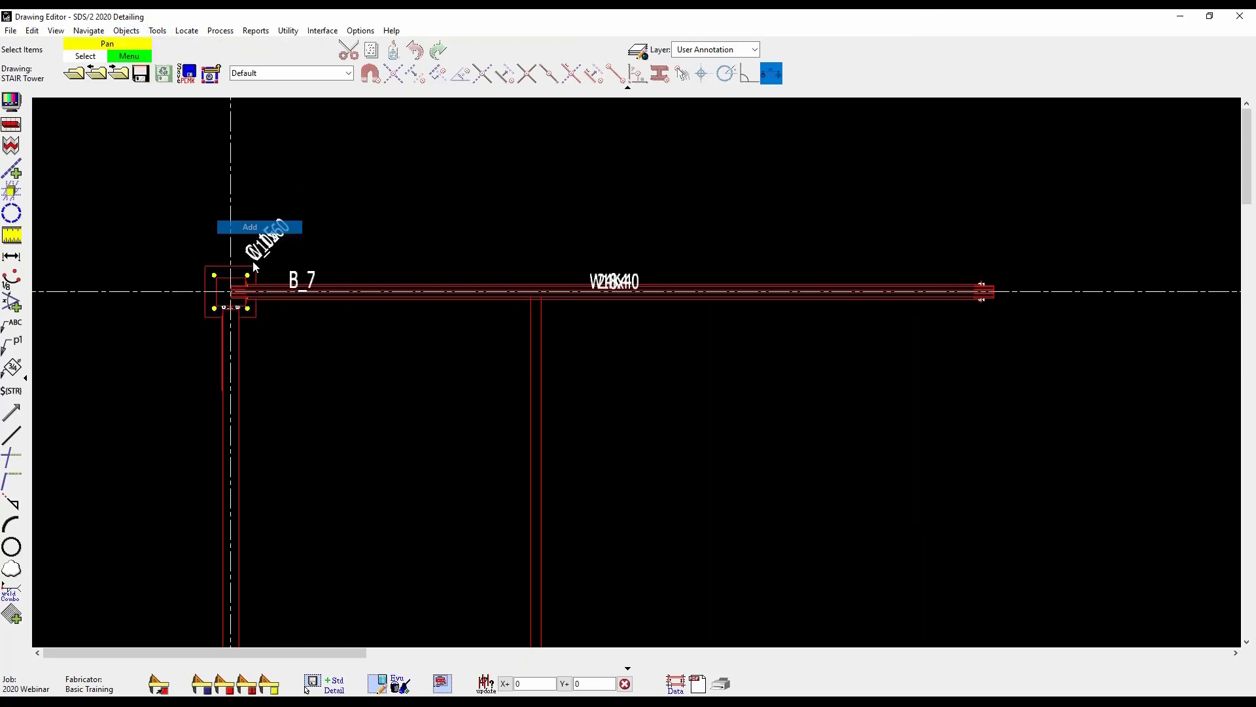
{"action": "left_click", "coordinate": [234, 297]}
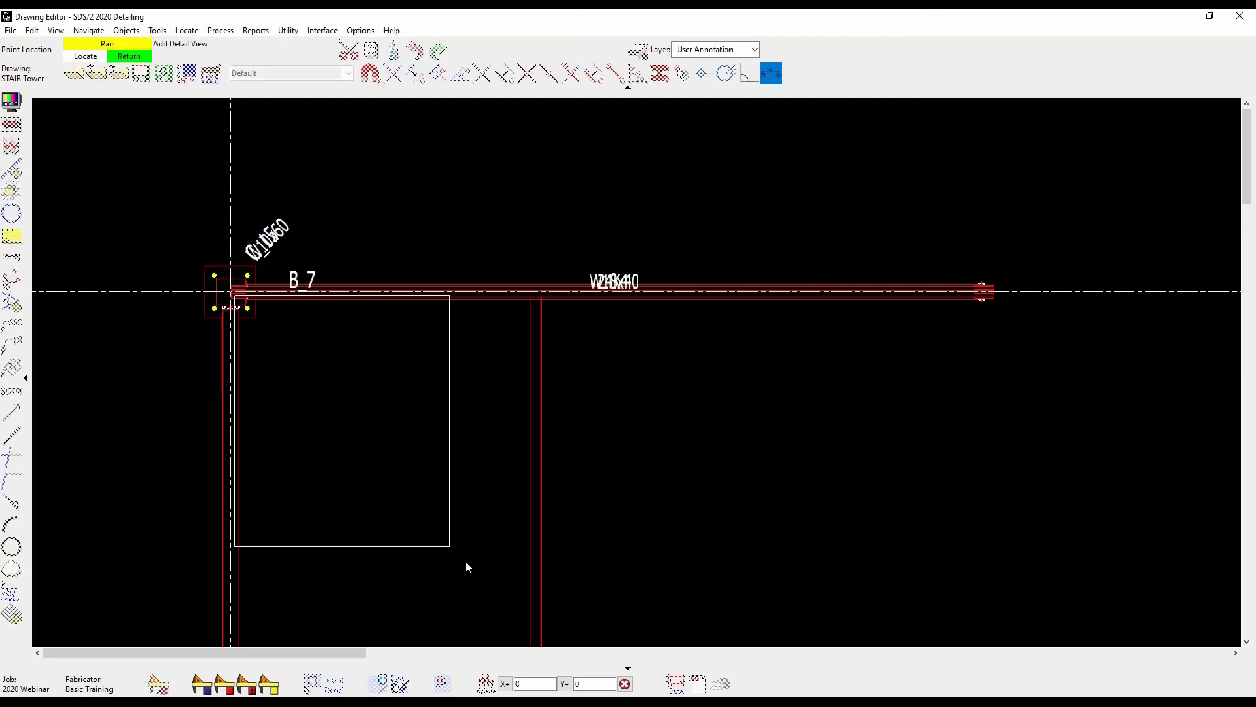
{"action": "left_click", "coordinate": [532, 571]}
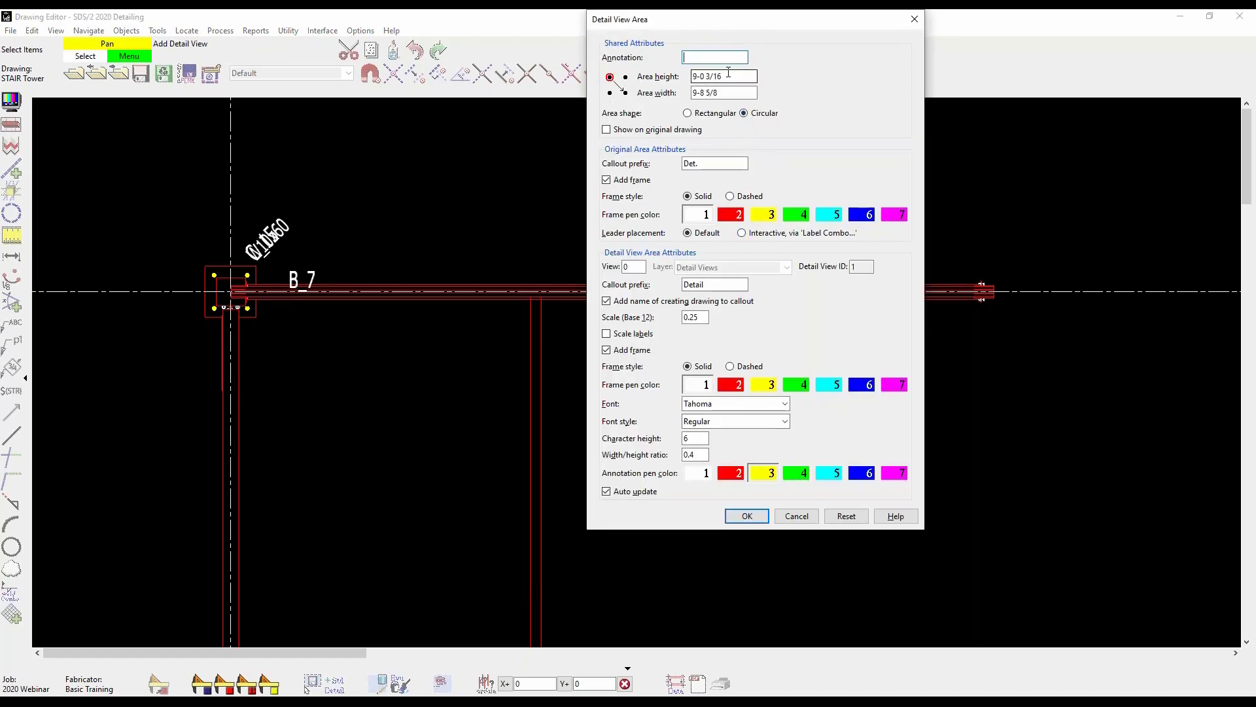
{"action": "left_click", "coordinate": [746, 516]}
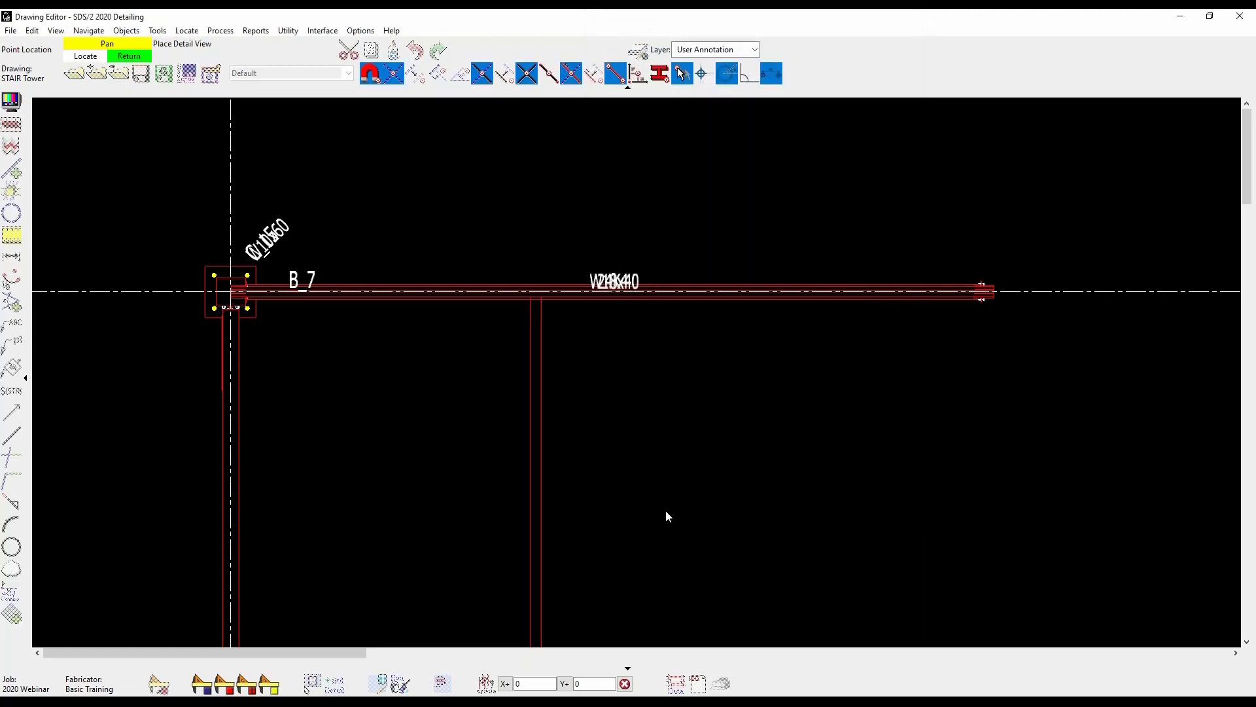
{"action": "left_click", "coordinate": [771, 509]}
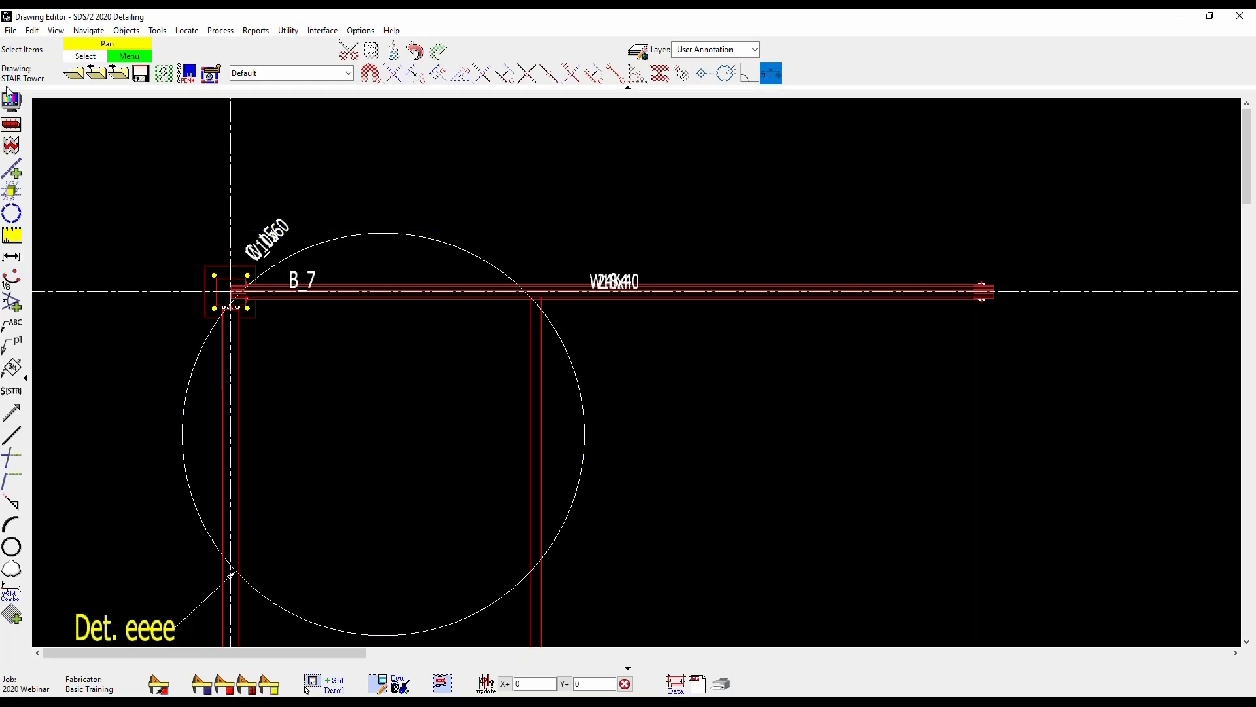
{"action": "left_click", "coordinate": [6, 32]}
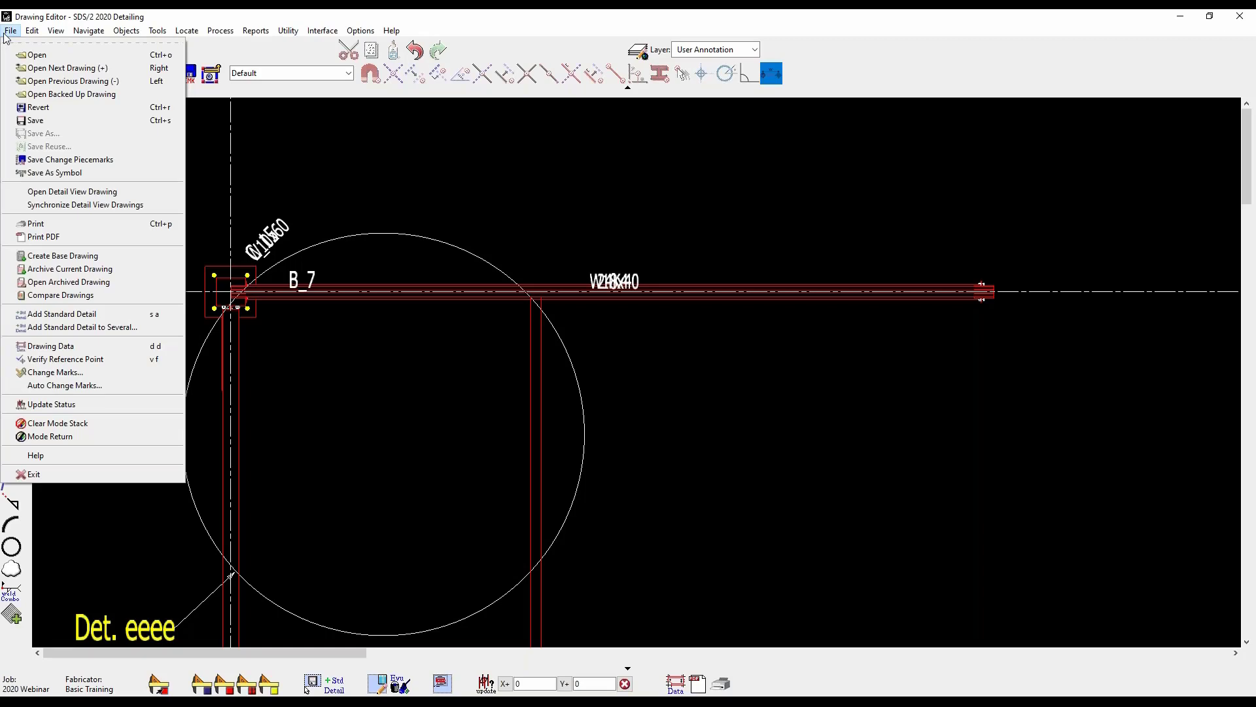
{"action": "left_click", "coordinate": [221, 13]}
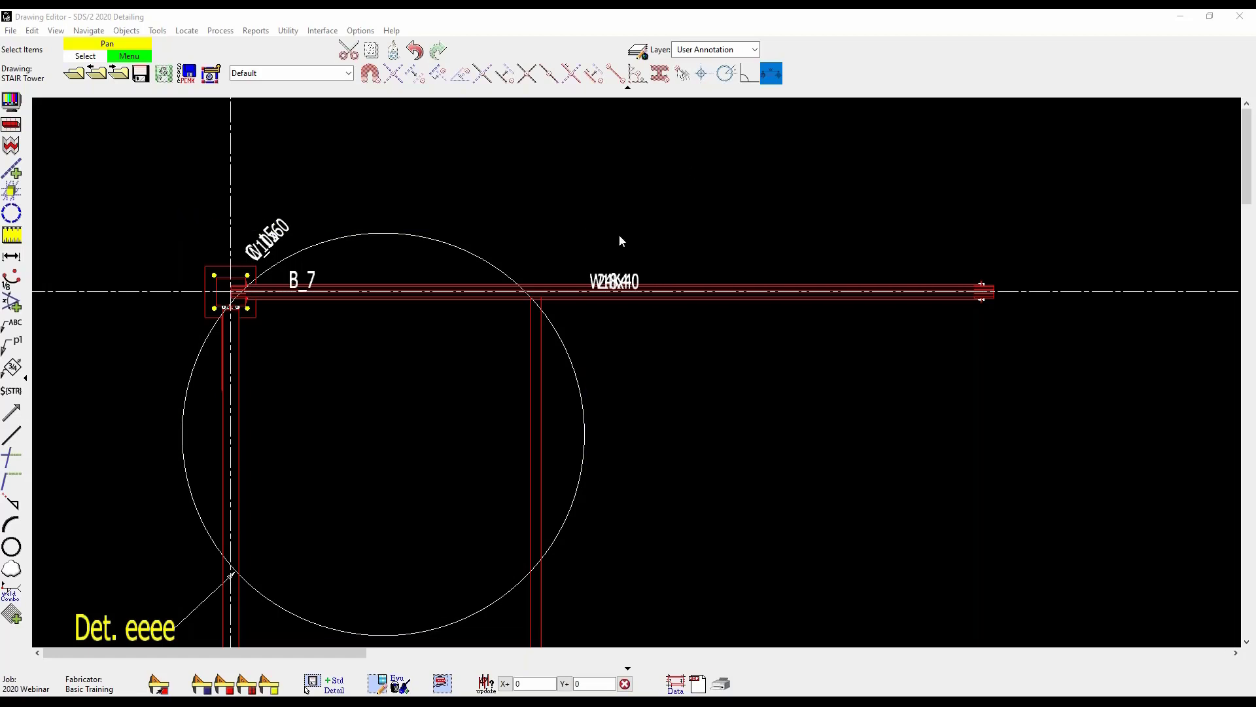
Step: Save the STAIR Tower changes and open detail sheet D_1
{"action": "scroll", "coordinate": [455, 274], "scroll_direction": "down", "scroll_amount": 3}
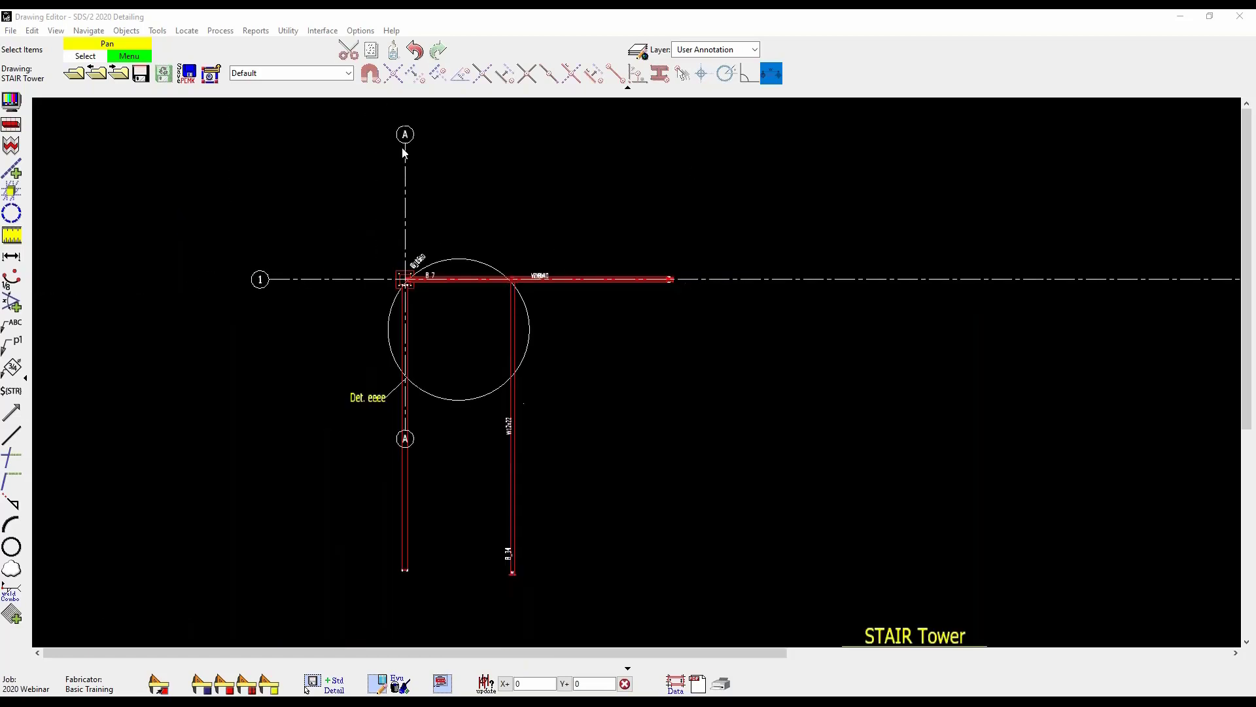
{"action": "left_click", "coordinate": [76, 74]}
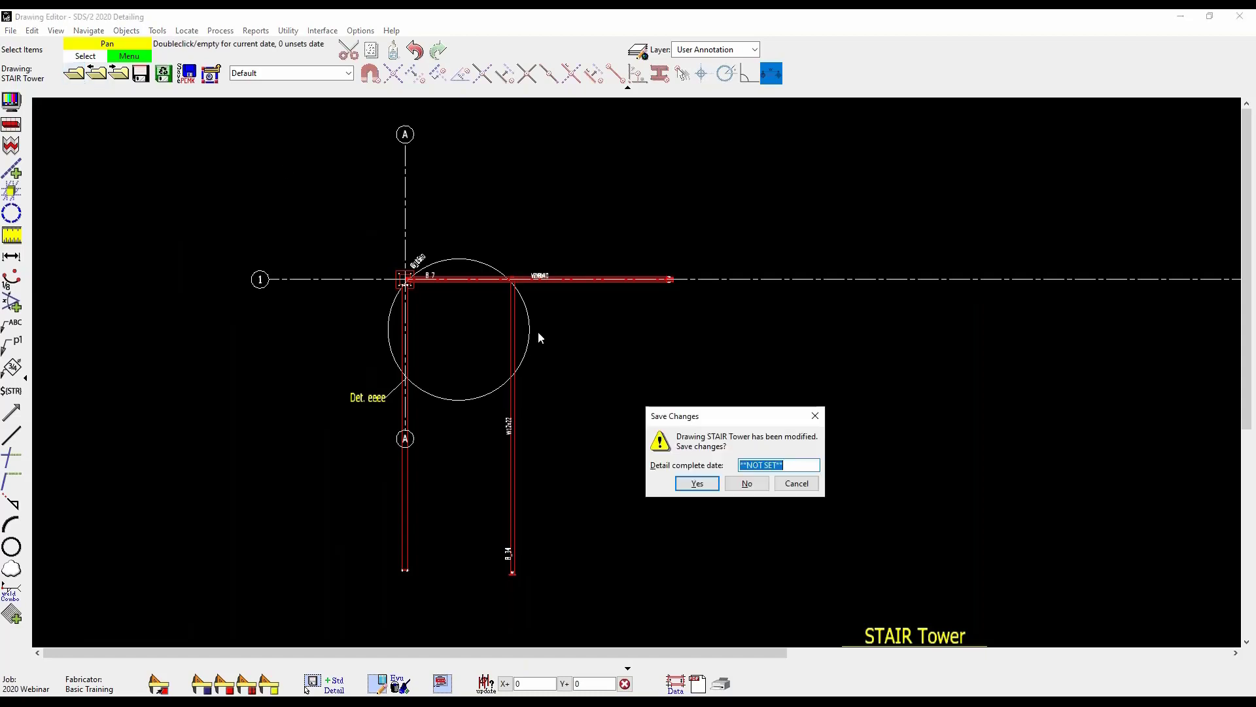
{"action": "left_click", "coordinate": [715, 481]}
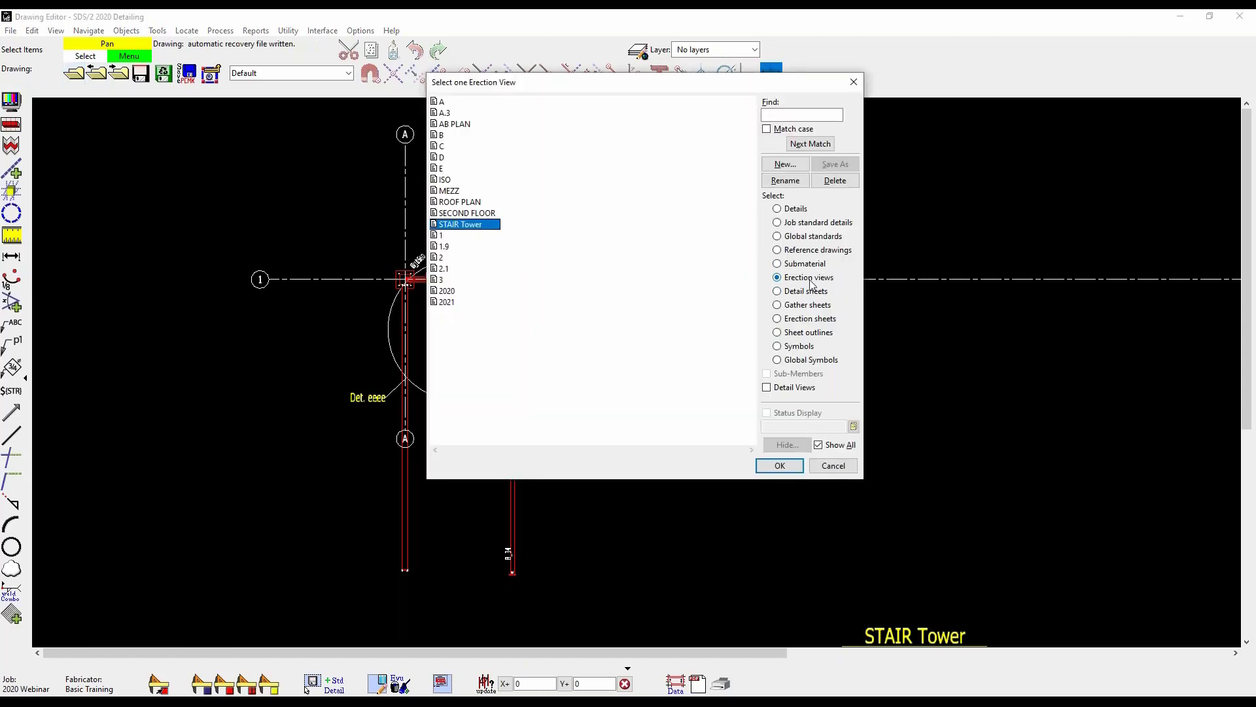
{"action": "left_click", "coordinate": [811, 291]}
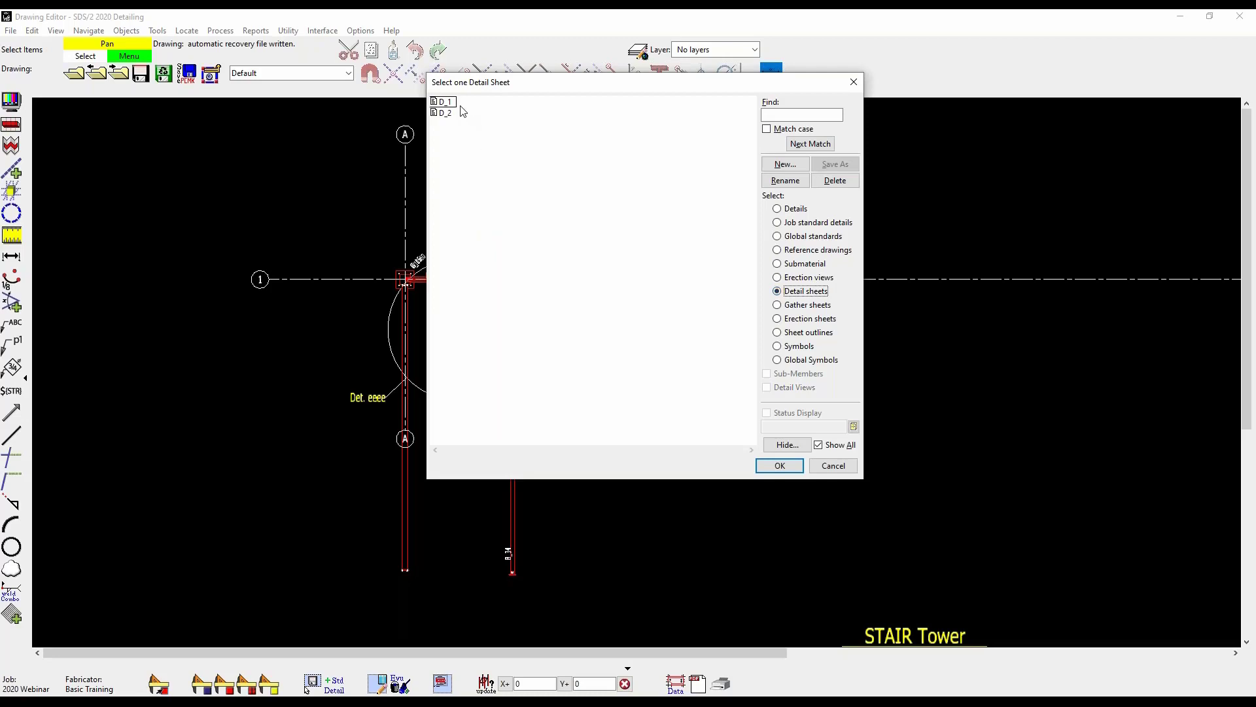
{"action": "double_click", "coordinate": [450, 102]}
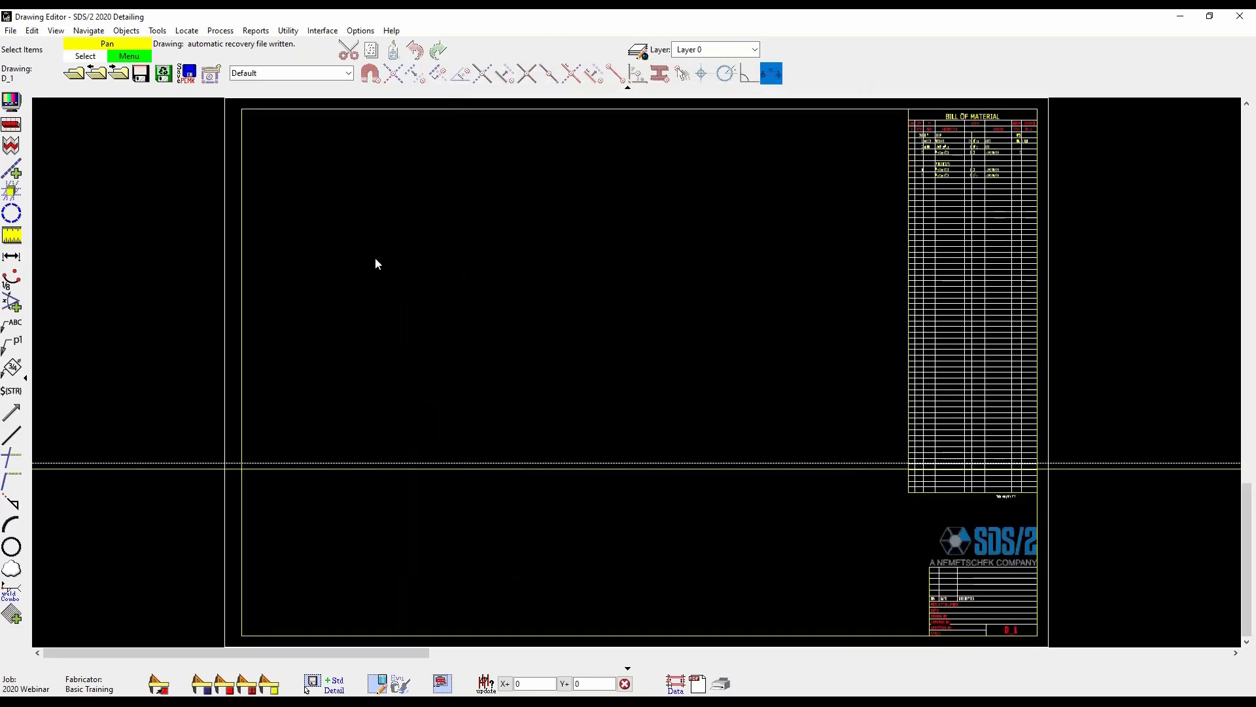
Step: Delete the B_7 detail from sheet D_1
{"action": "scroll", "coordinate": [373, 260], "scroll_direction": "down", "scroll_amount": 2}
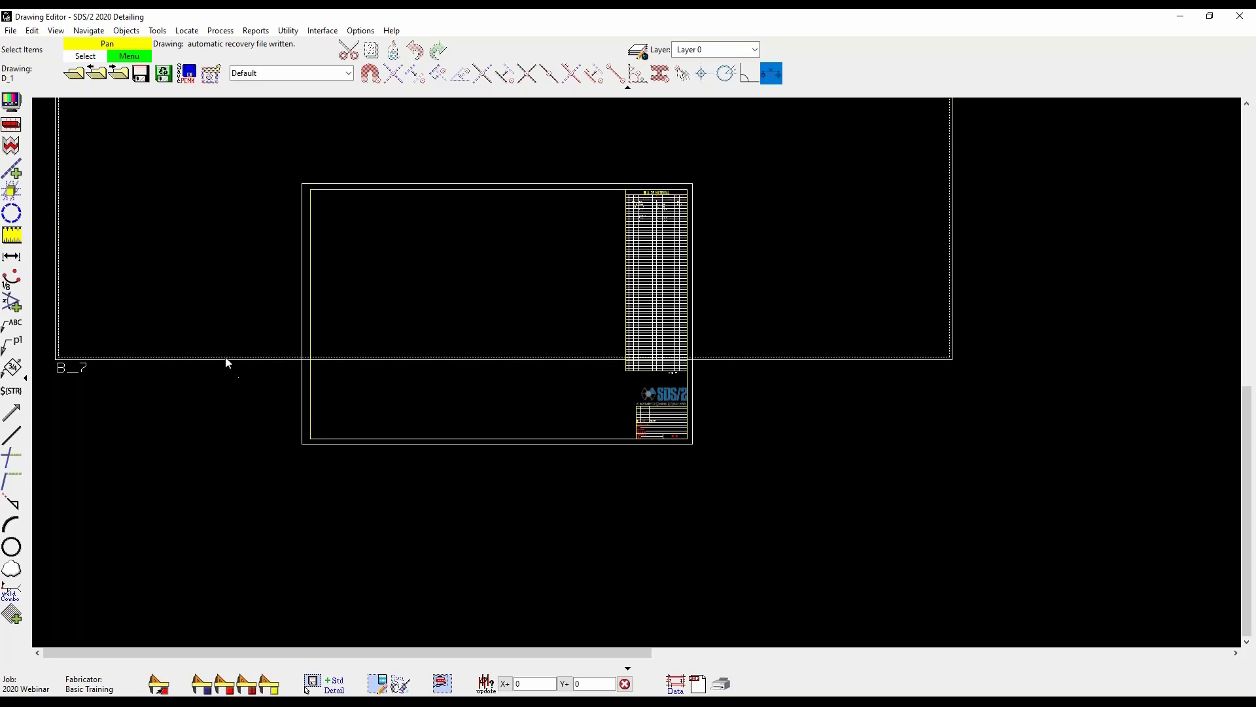
{"action": "left_click_drag", "start_coordinate": [227, 358], "coordinate": [3, 433]}
{"action": "key", "text": "Delete"}
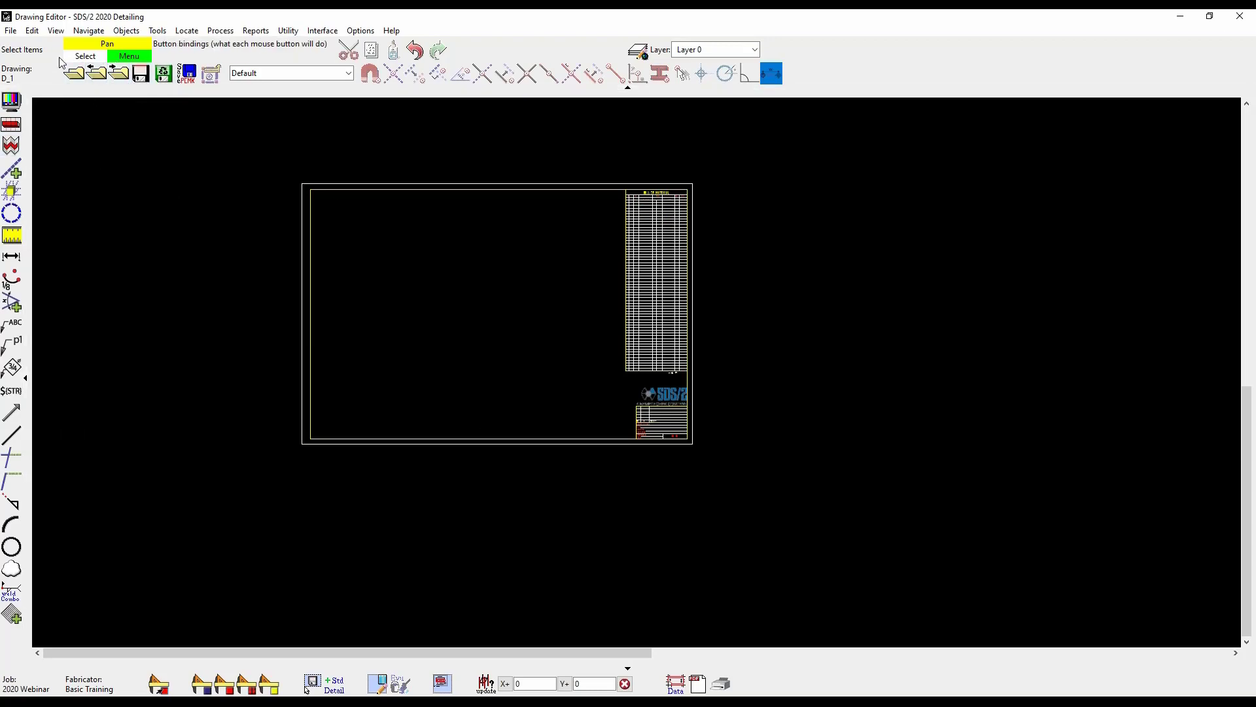
Step: Examine which erection views and detail views are available for adding to the detail sheet
{"action": "left_click", "coordinate": [409, 674]}
{"action": "left_click", "coordinate": [475, 469]}
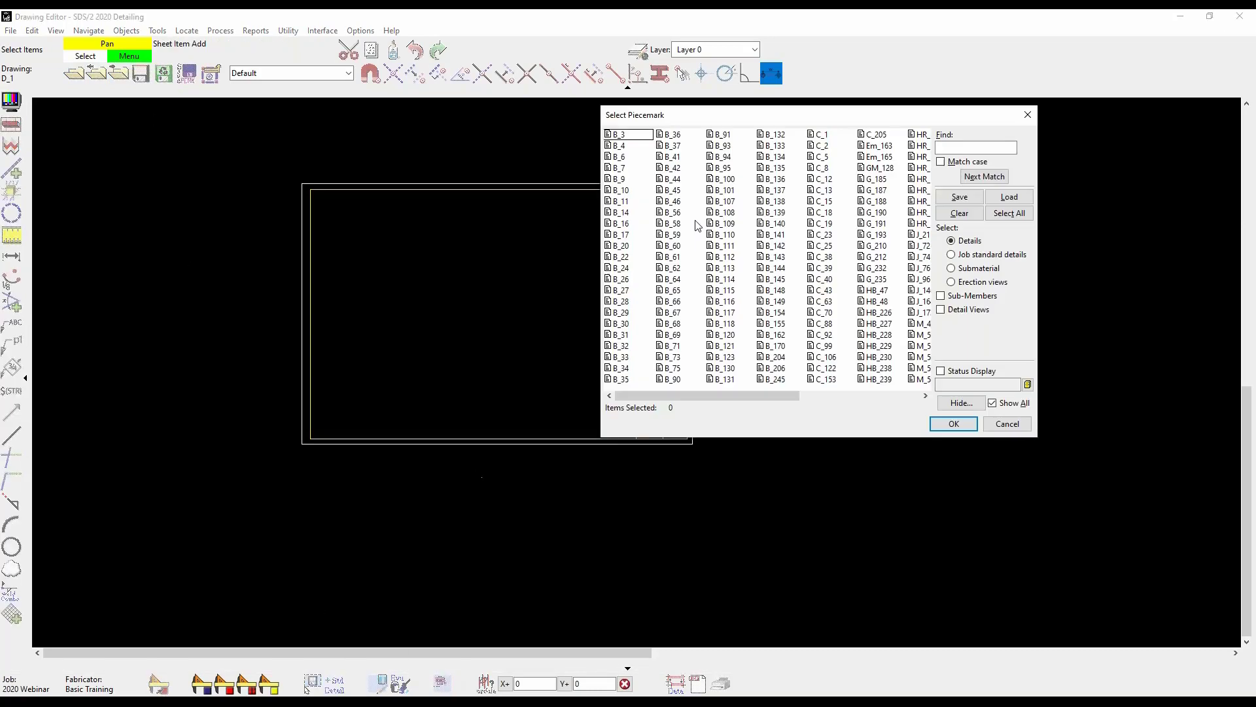
{"action": "left_click", "coordinate": [975, 282]}
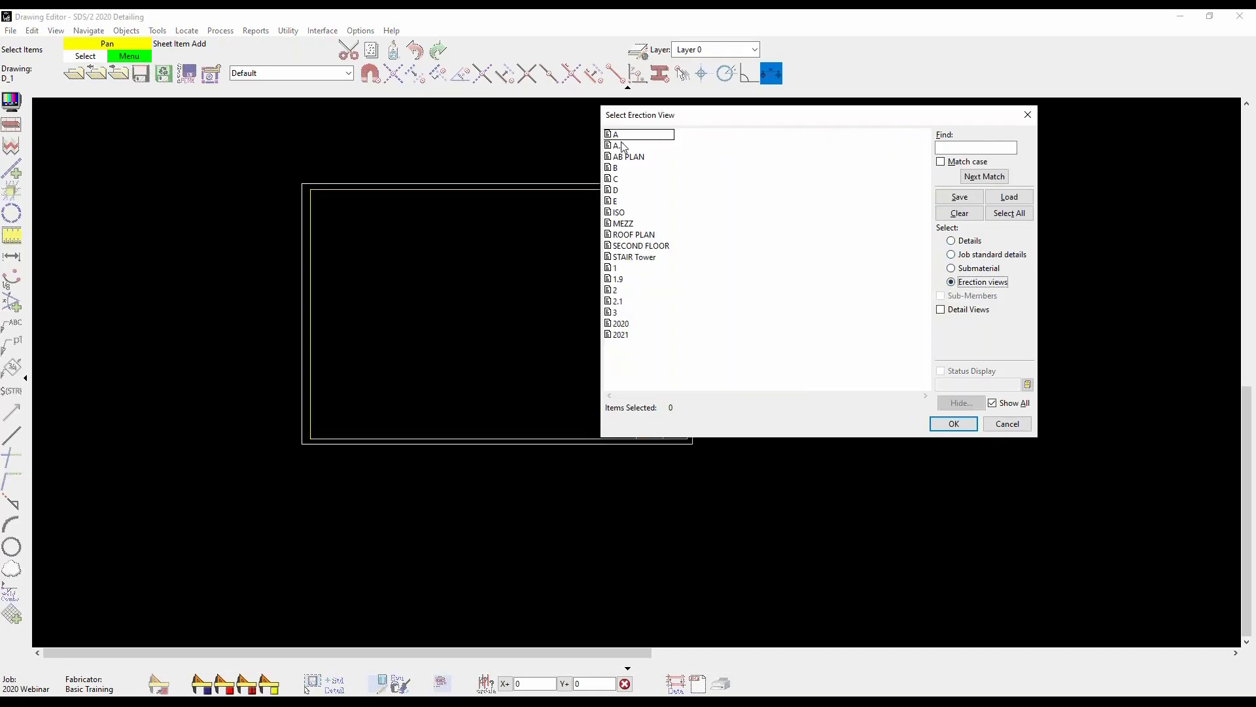
{"action": "left_click", "coordinate": [968, 311]}
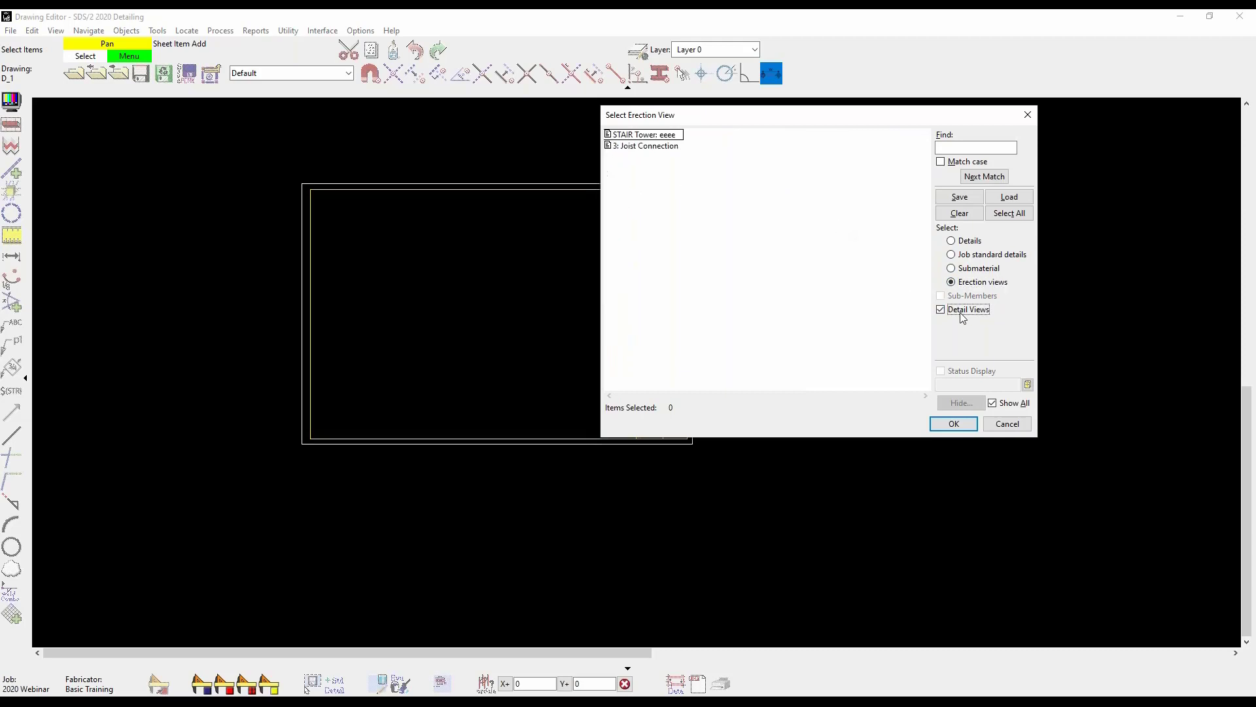
{"action": "left_click", "coordinate": [653, 146]}
{"action": "left_click_drag", "start_coordinate": [707, 120], "coordinate": [785, 111]}
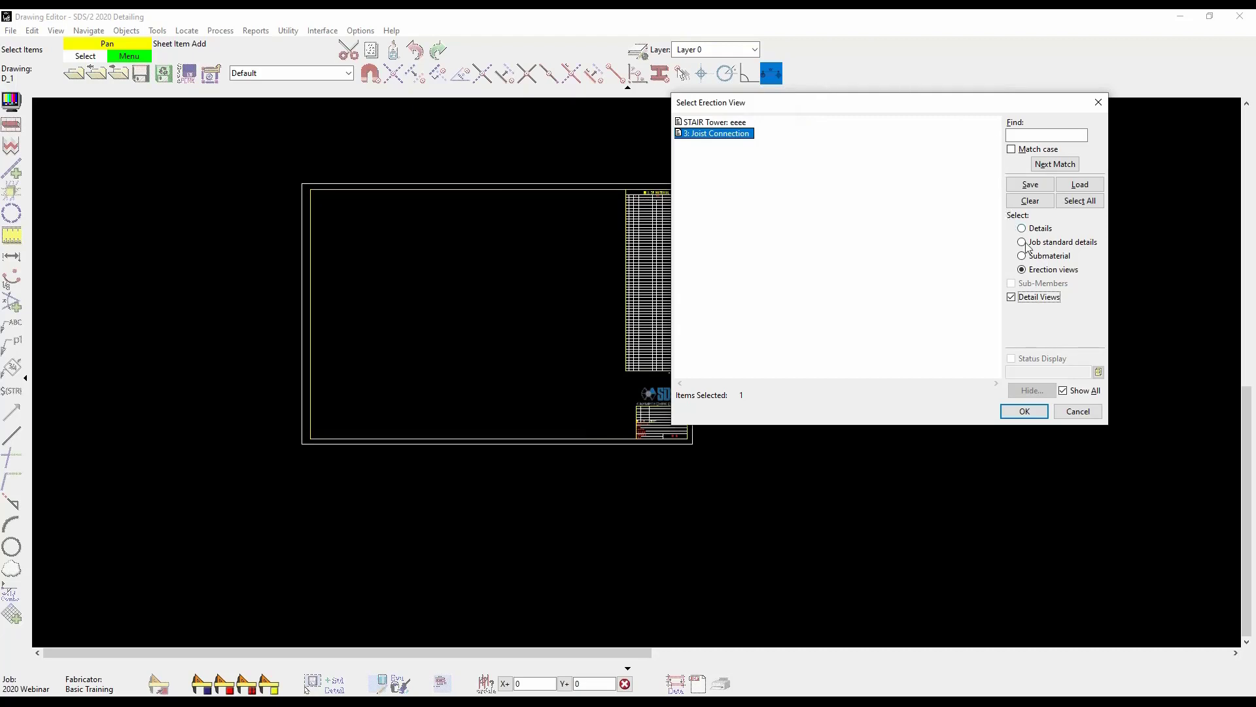
{"action": "left_click", "coordinate": [1032, 275]}
{"action": "left_click", "coordinate": [1021, 297]}
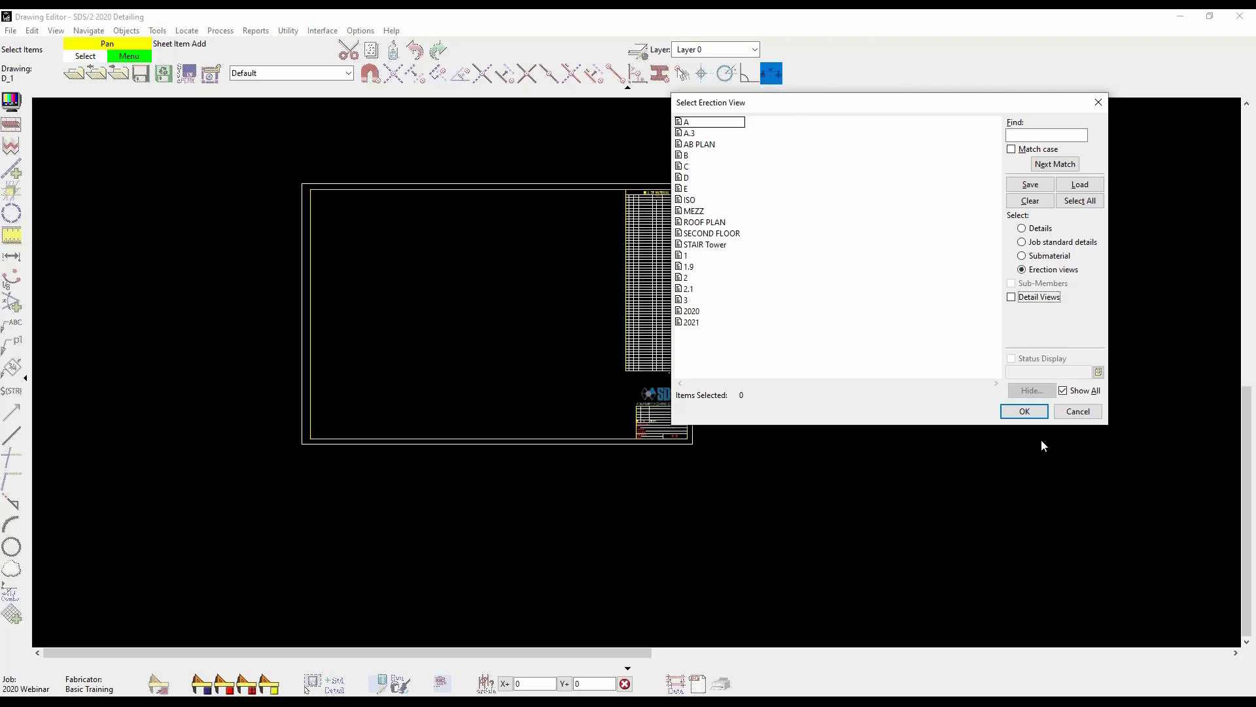
{"action": "left_click", "coordinate": [1024, 411]}
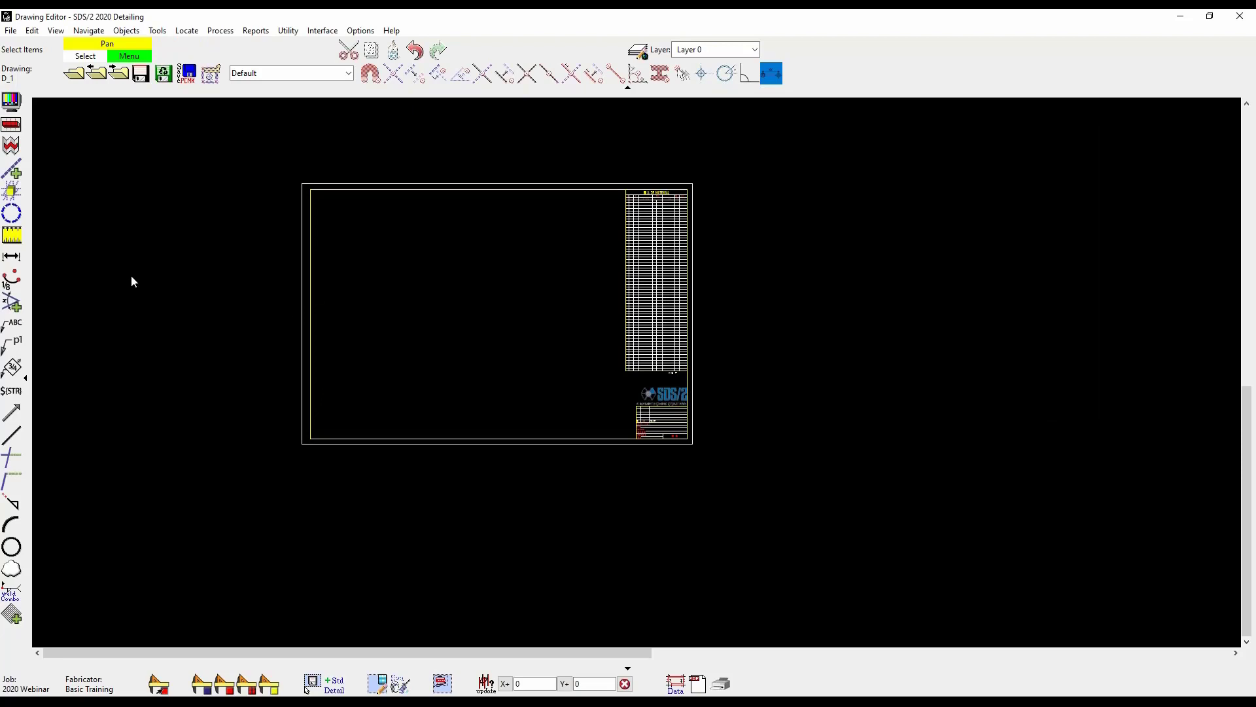
{"action": "right_click", "coordinate": [172, 178]}
{"action": "left_click", "coordinate": [207, 113]}
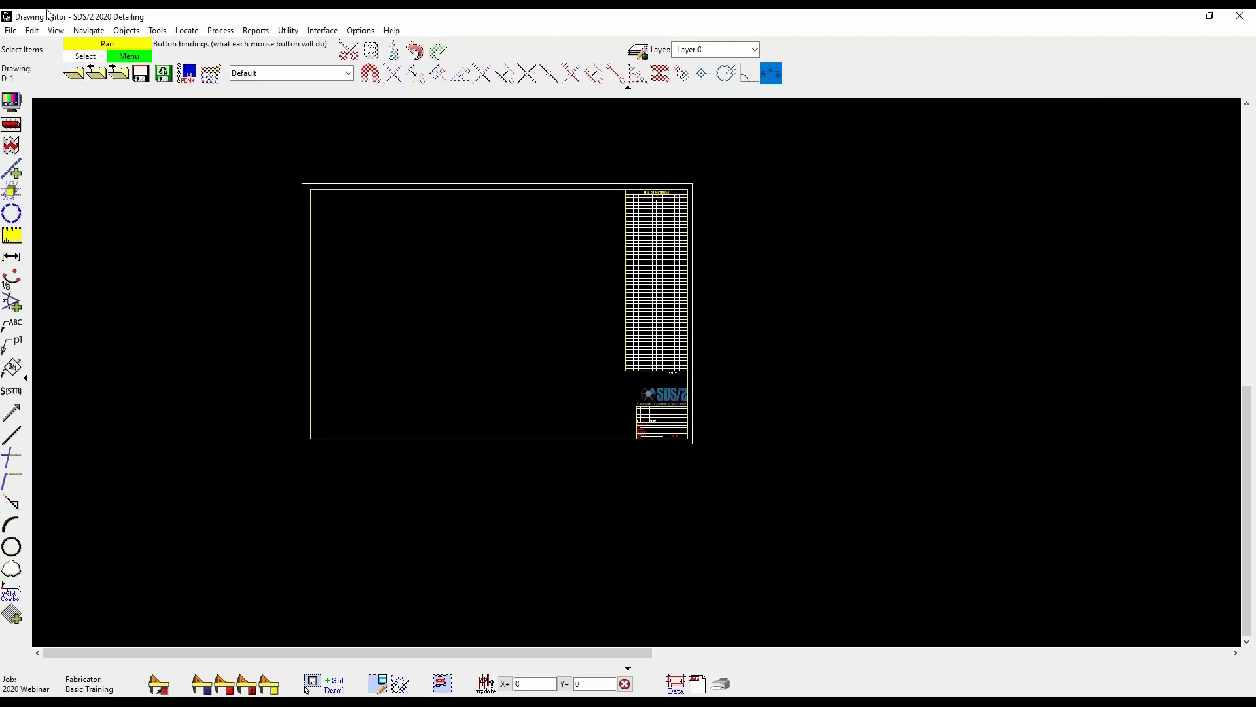
{"action": "left_click", "coordinate": [20, 32]}
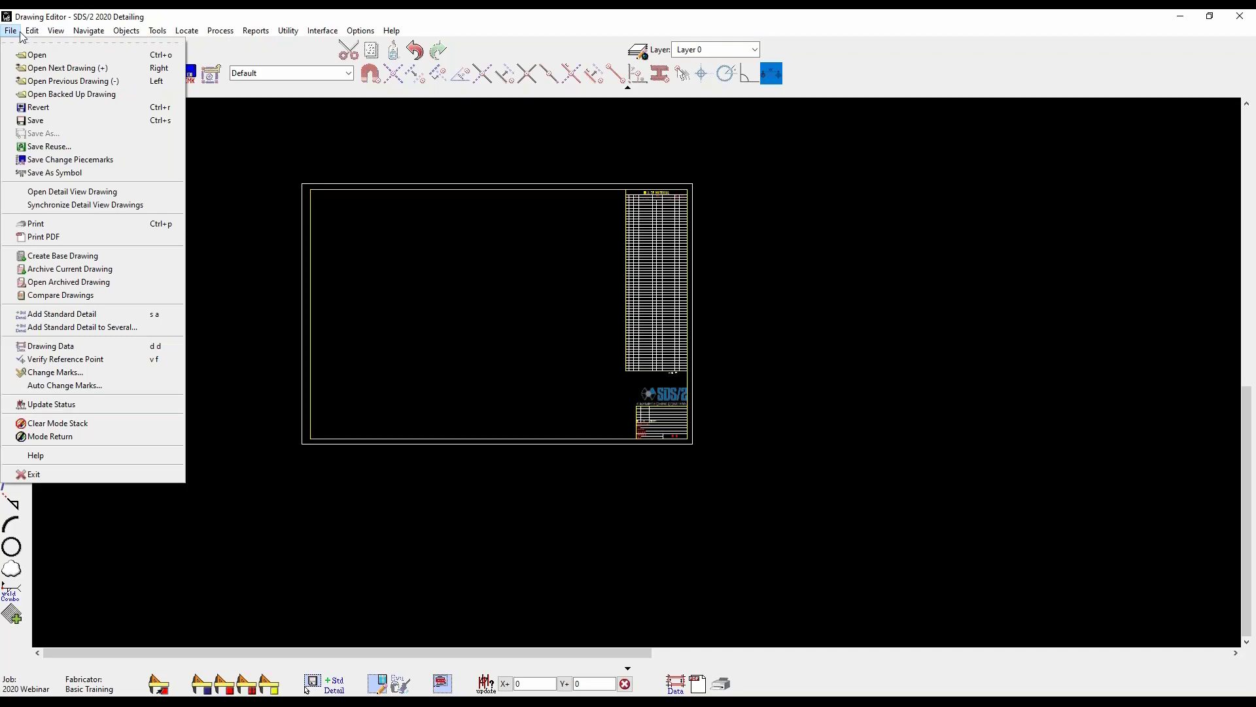
{"action": "mouse_move", "coordinate": [68, 31]}
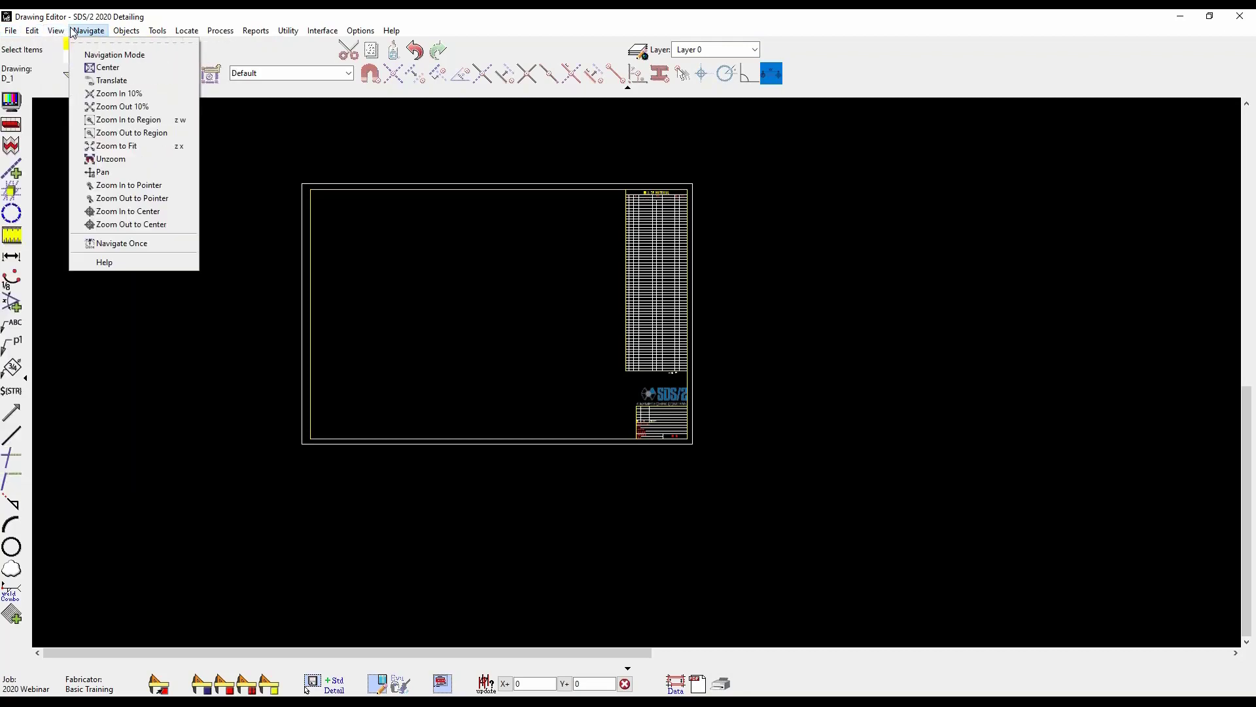
{"action": "mouse_move", "coordinate": [24, 31]}
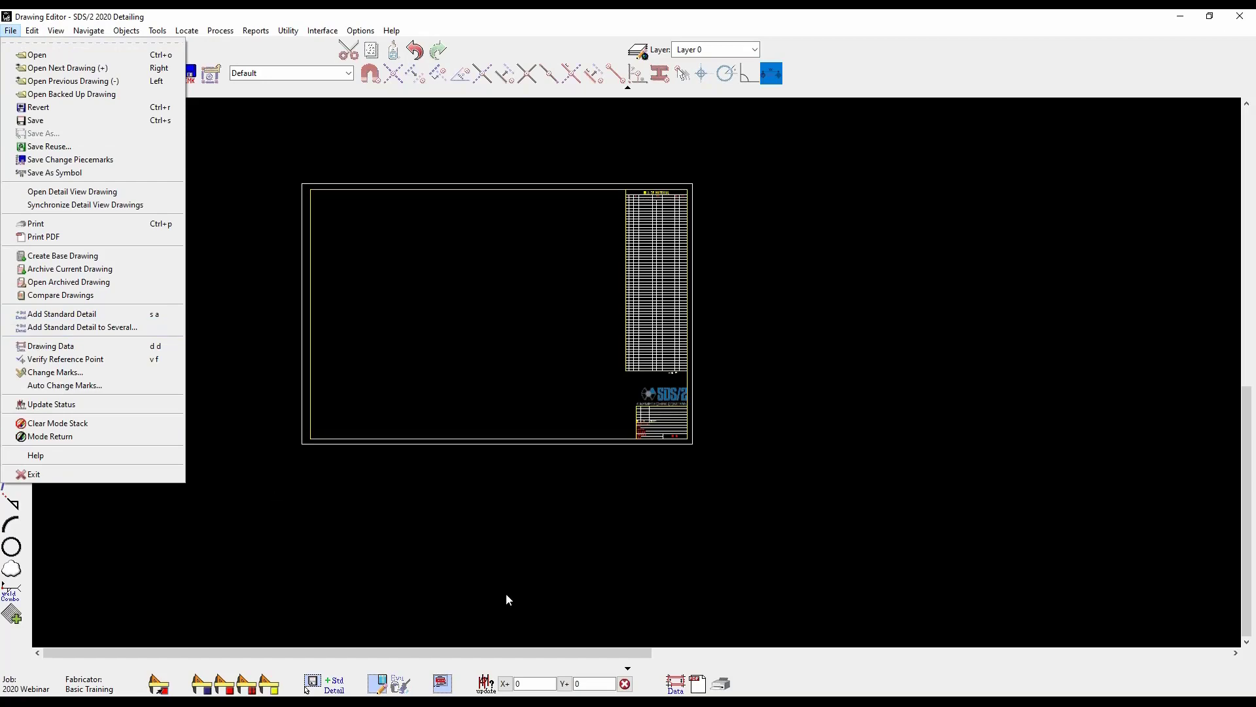
Step: Add erection view 3 as a sheet item in the empty drawing area of sheet D_1
{"action": "left_click", "coordinate": [443, 683]}
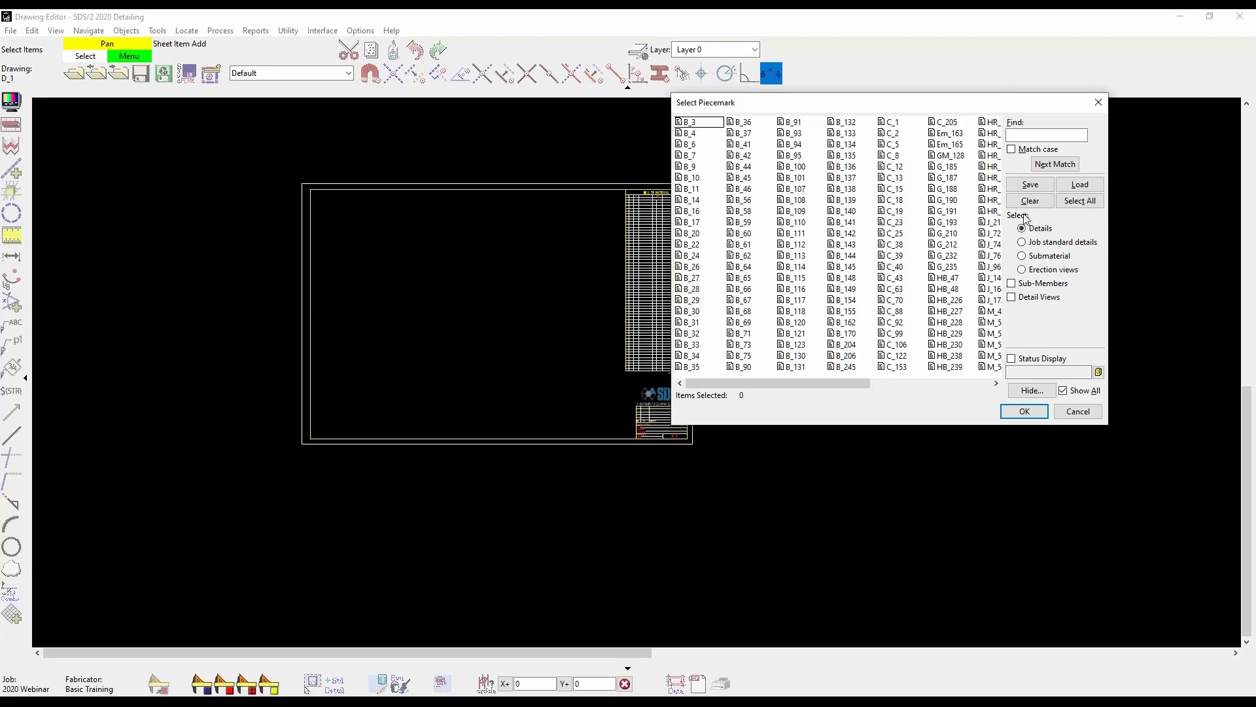
{"action": "left_click", "coordinate": [1033, 270]}
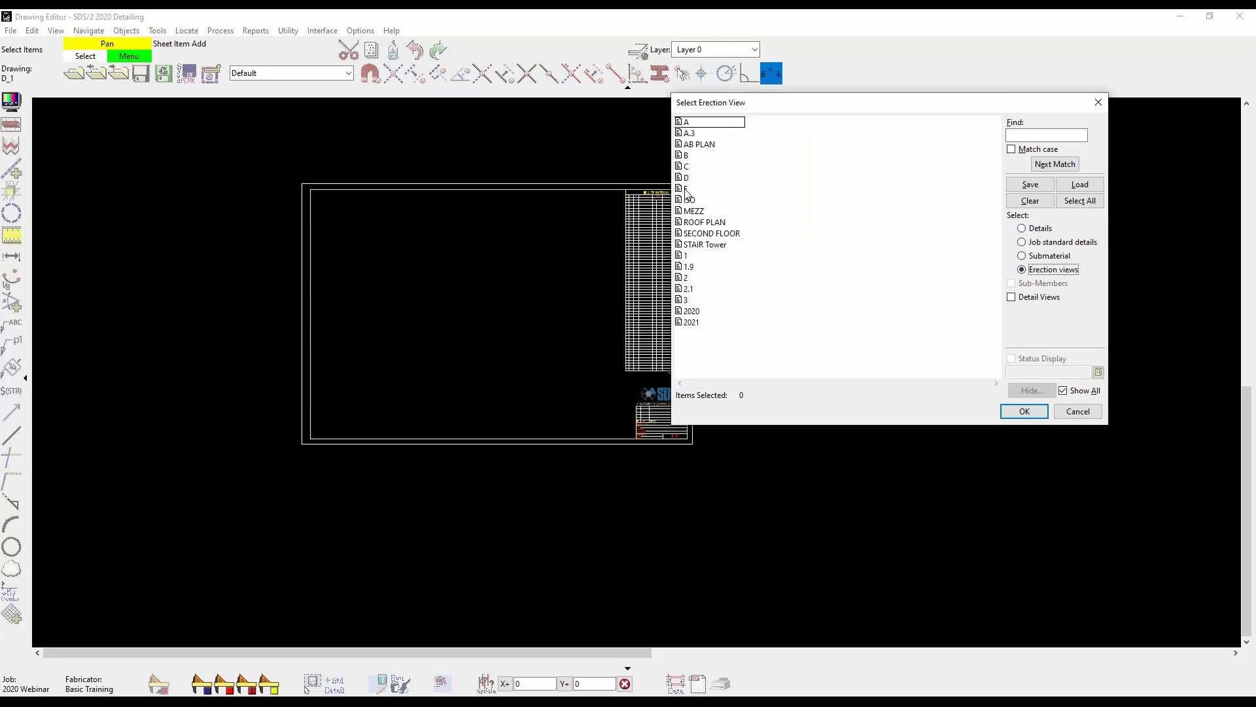
{"action": "double_click", "coordinate": [687, 303]}
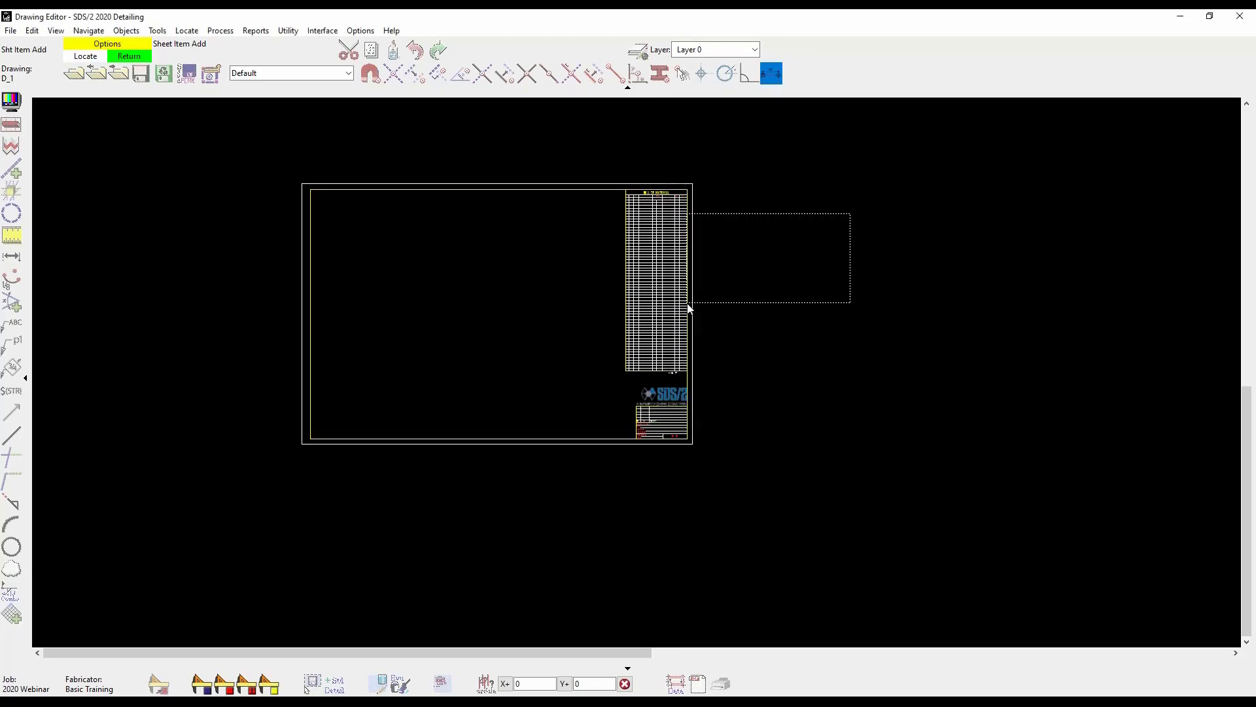
{"action": "left_click", "coordinate": [367, 372]}
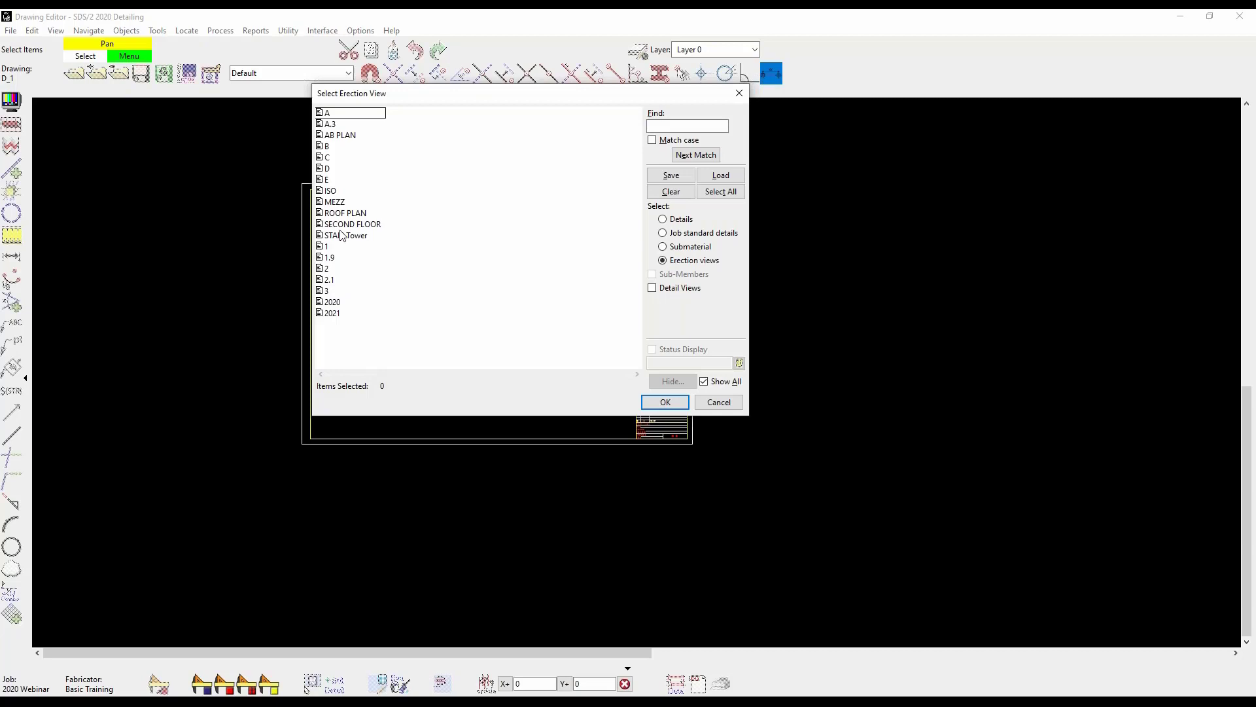
{"action": "double_click", "coordinate": [327, 291]}
{"action": "left_click", "coordinate": [353, 318]}
{"action": "left_click", "coordinate": [717, 402]}
Step: Change the sub-drawing style of the view 3 sheet item to Detail View, showing Joist Connection
{"action": "double_click", "coordinate": [437, 283]}
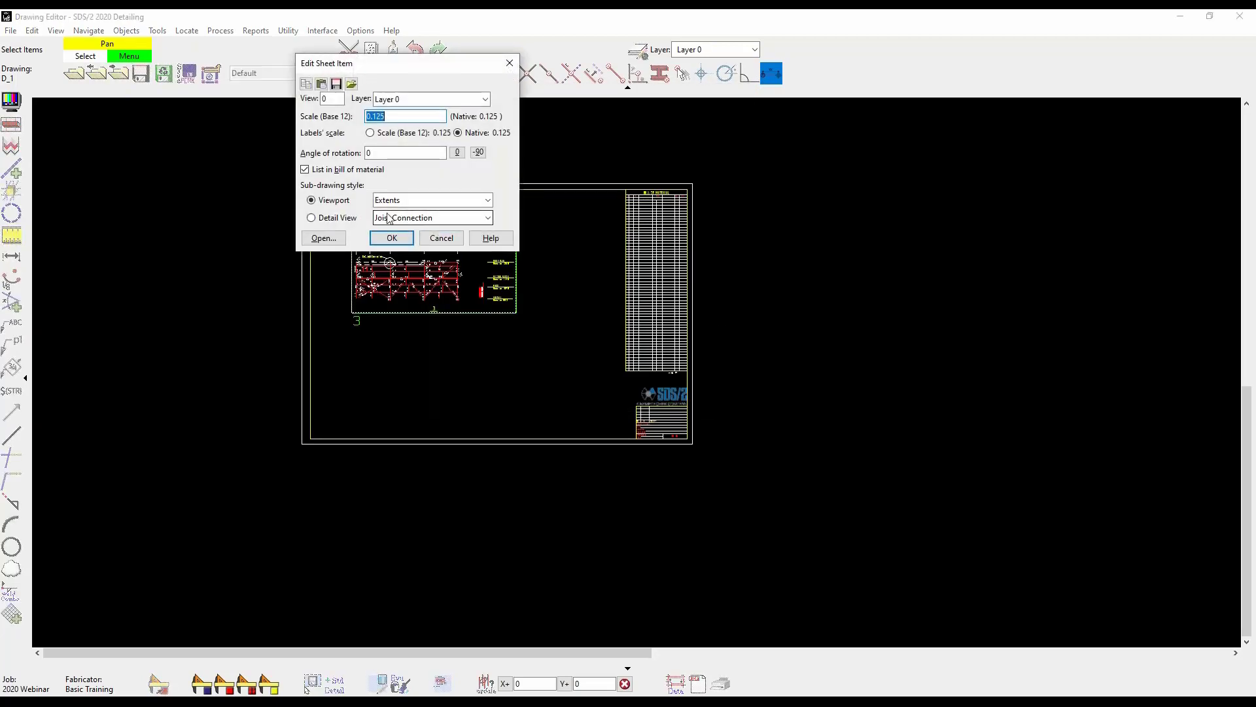
{"action": "left_click", "coordinate": [341, 218]}
{"action": "left_click", "coordinate": [391, 238]}
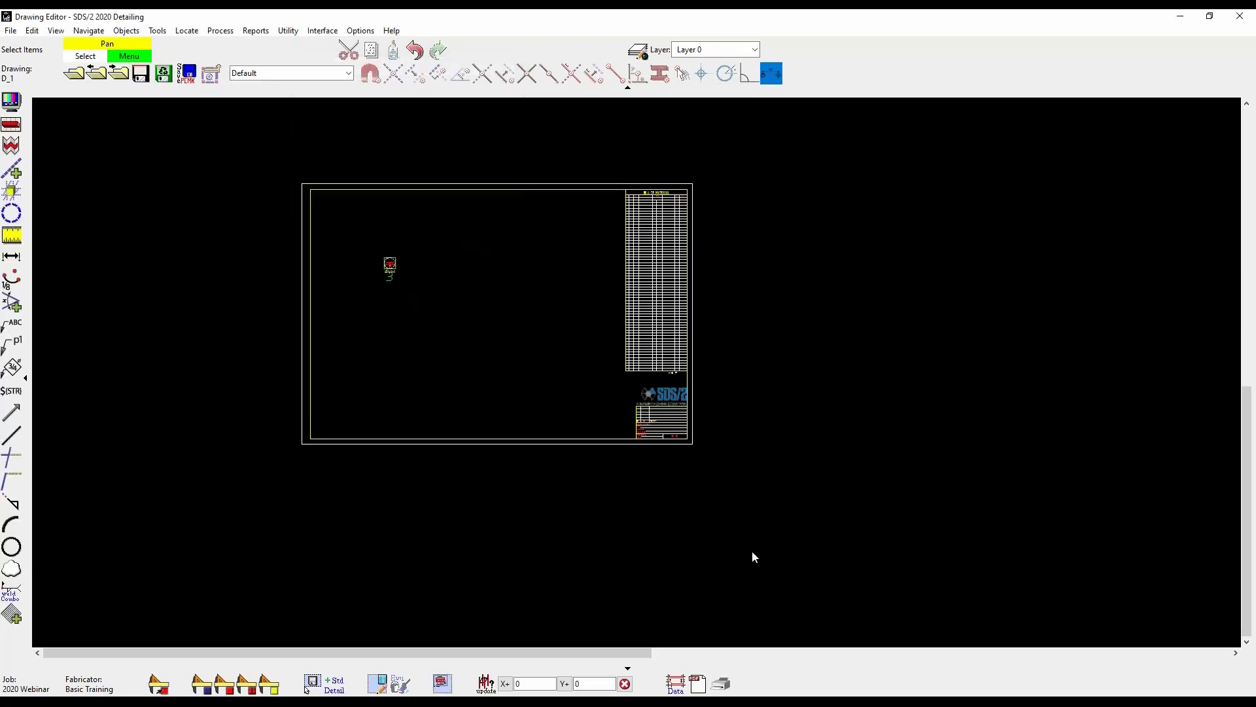